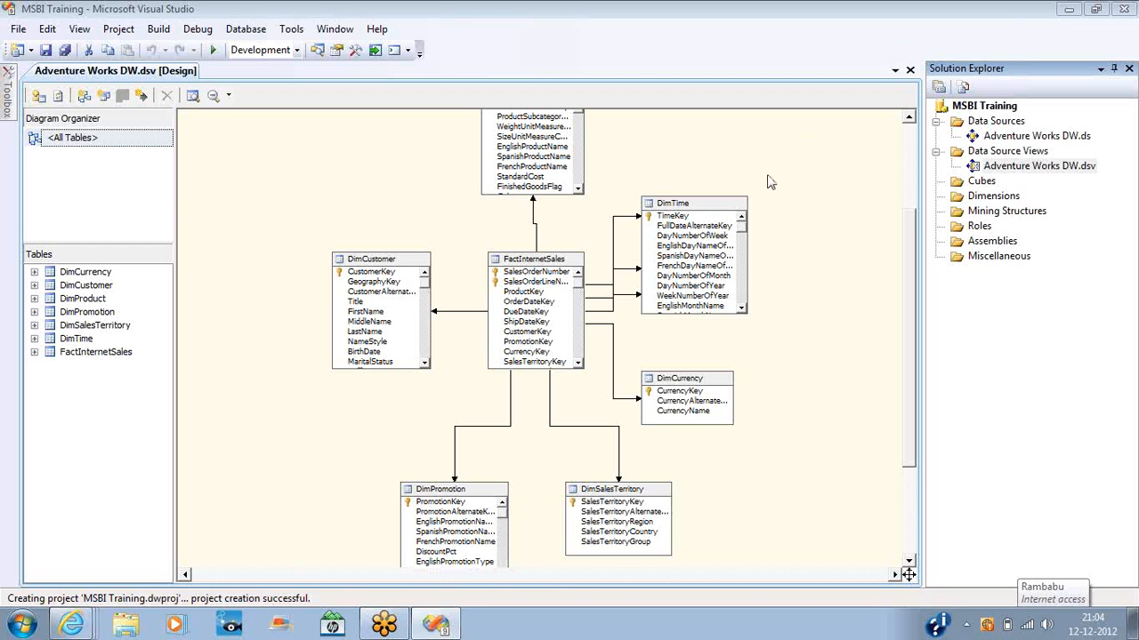
right_click(794, 162)
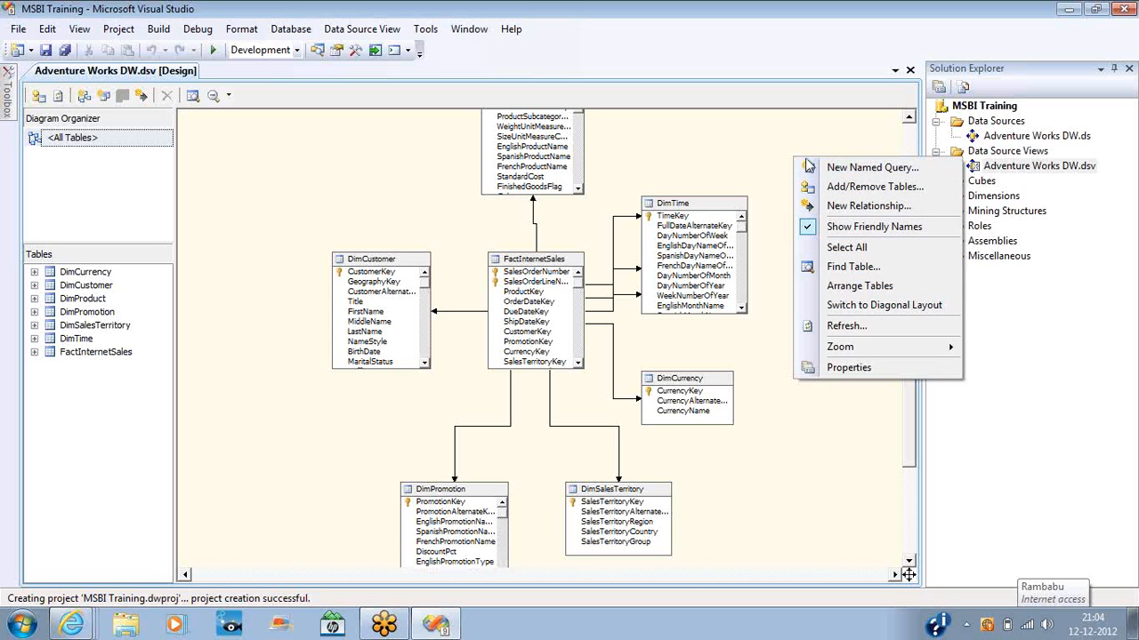
click(705, 212)
right_click(705, 212)
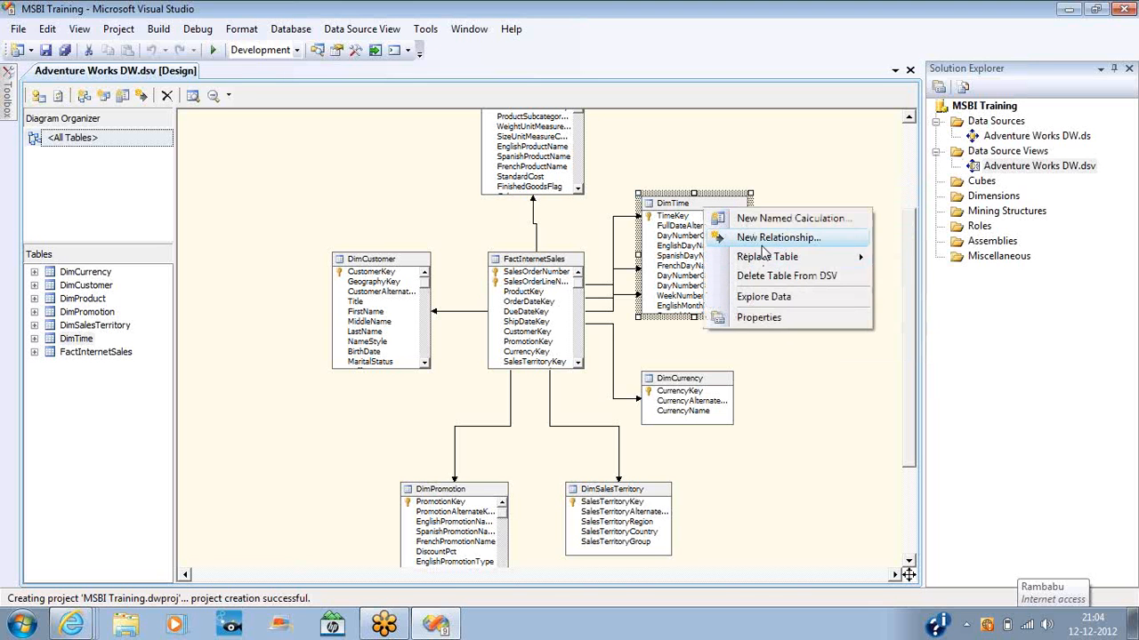
click(673, 216)
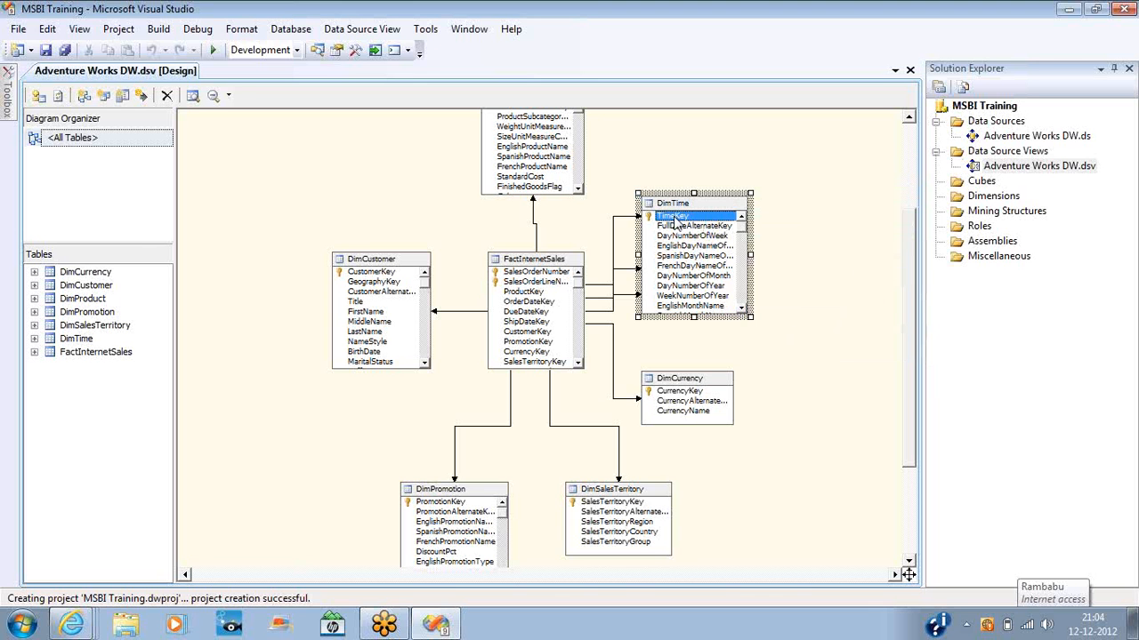
right_click(673, 217)
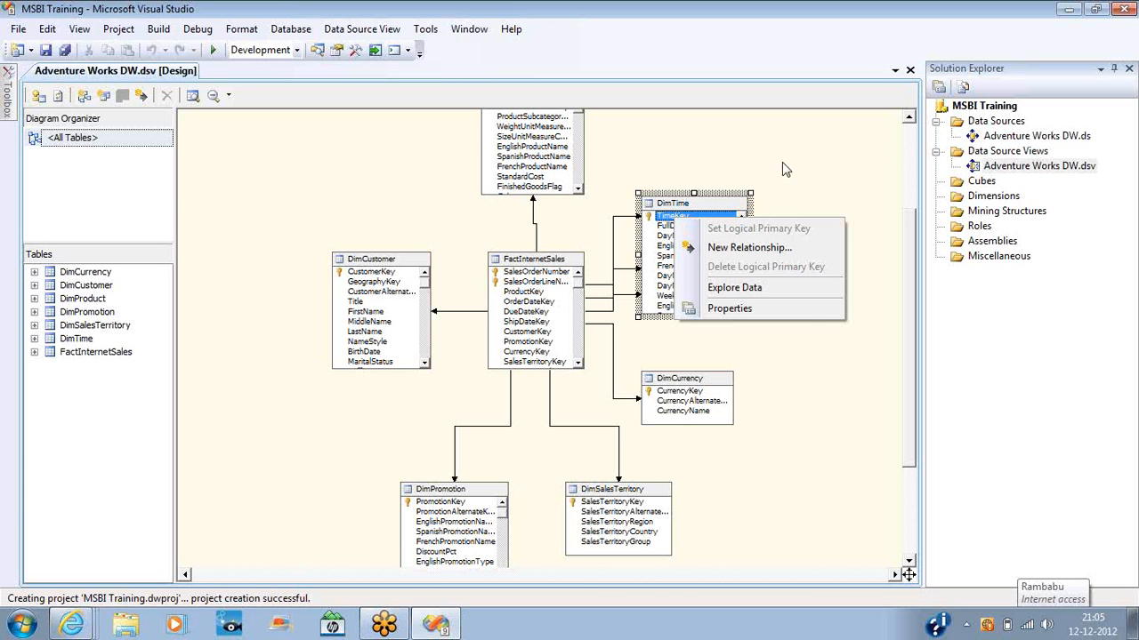
click(312, 156)
right_click(312, 154)
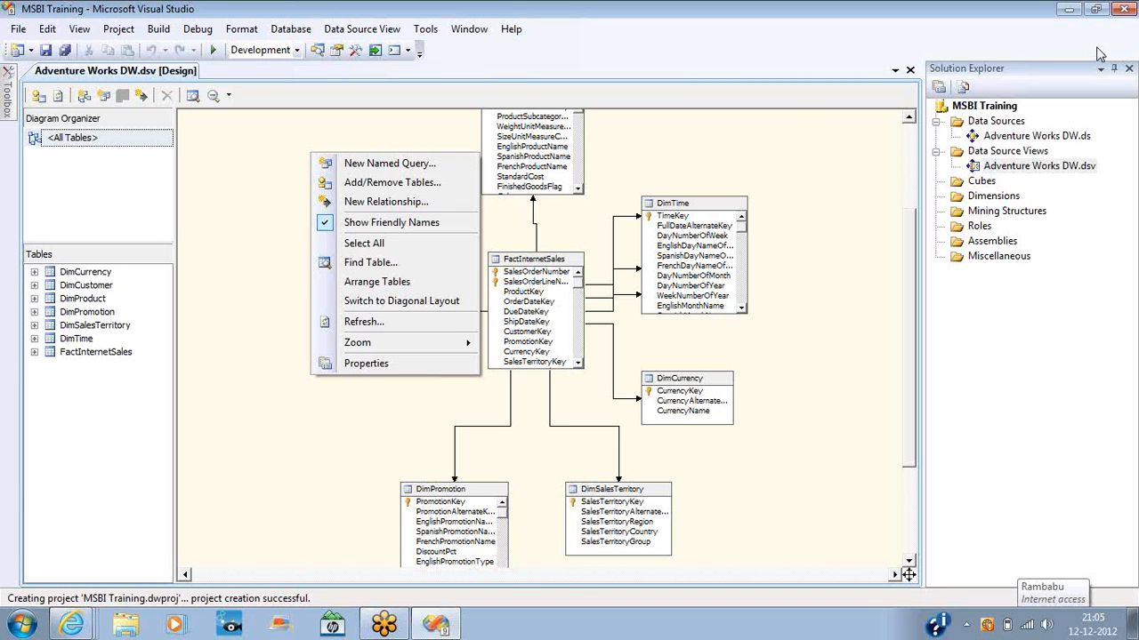
click(1122, 44)
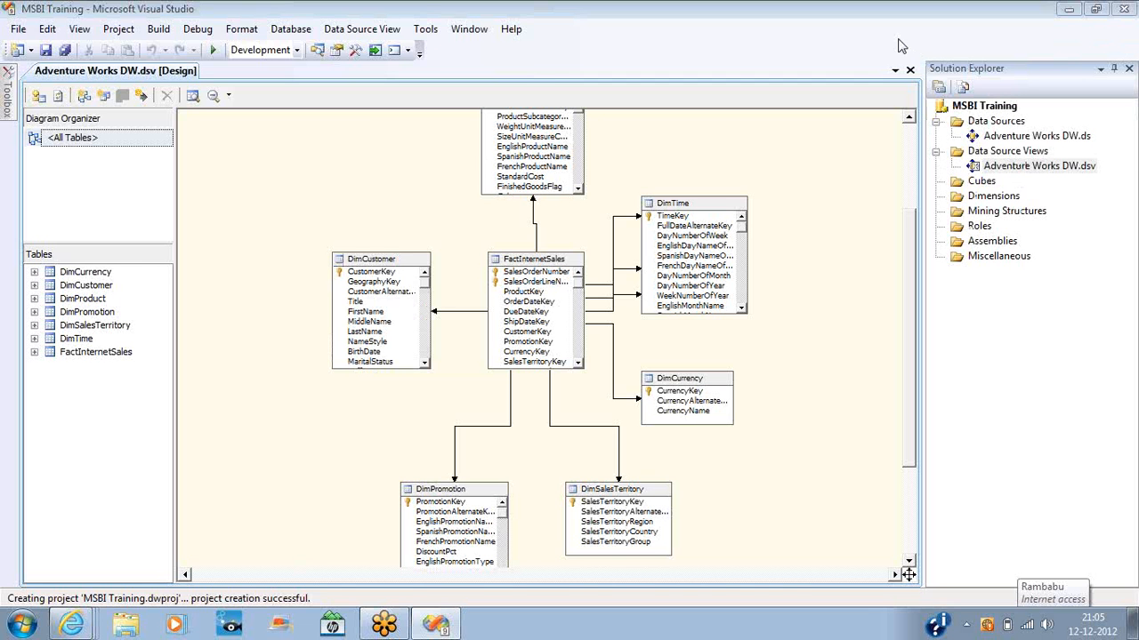
Step: Start creating a new named query in the Adventure Works DW data source view
right_click(354, 163)
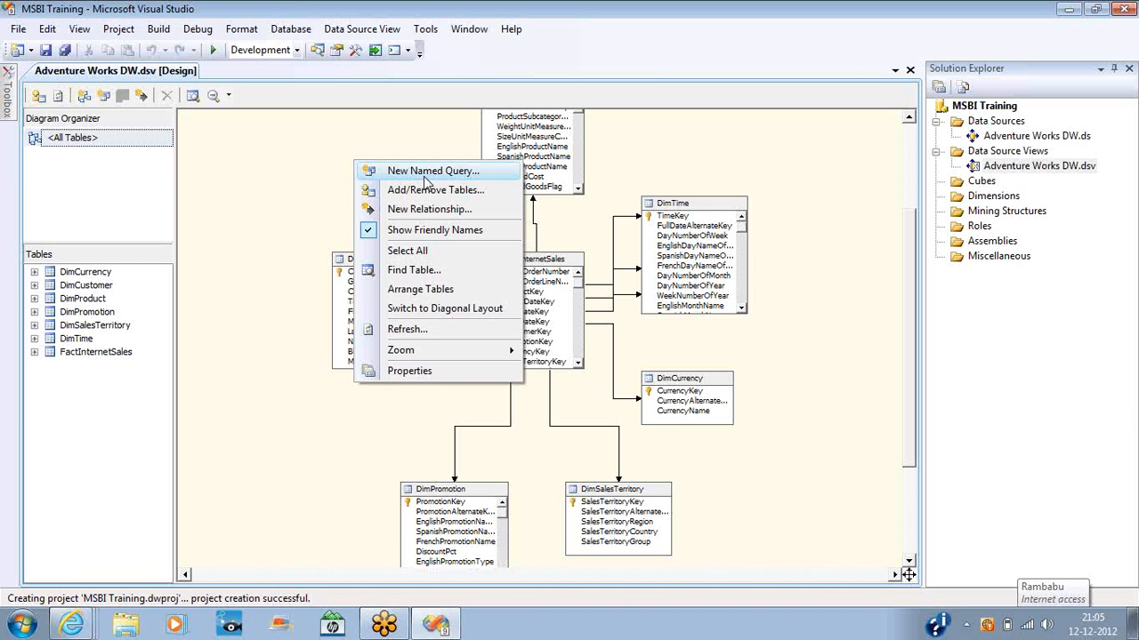
click(418, 171)
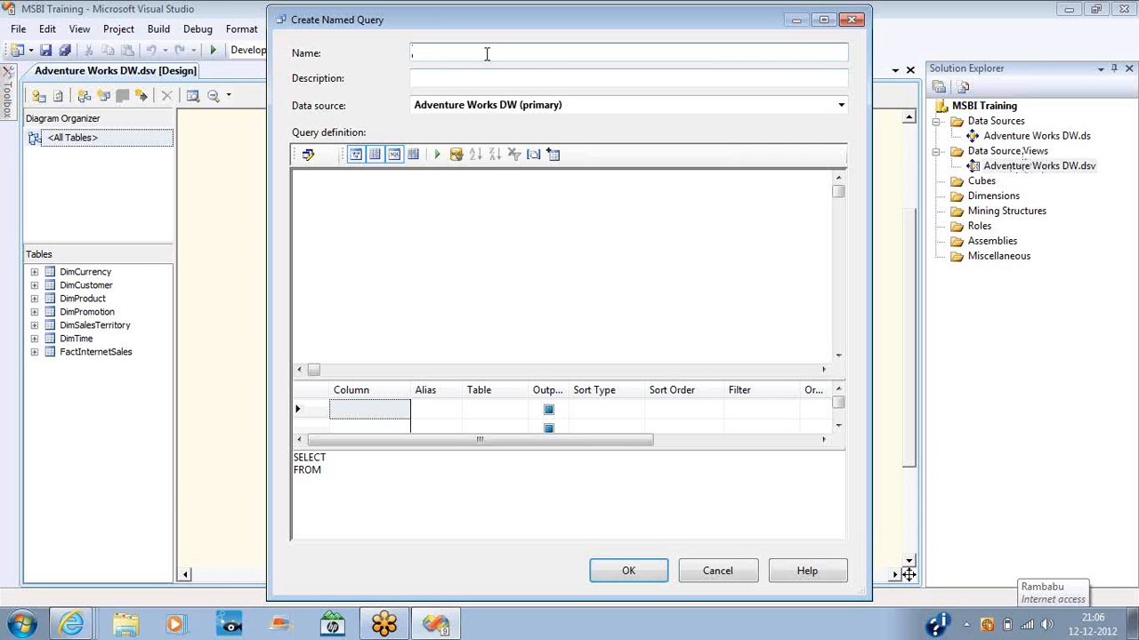
Step: Open a blank Notepad document and write "create view test" with "as" on the following line
key(super+r)
text(notepad)
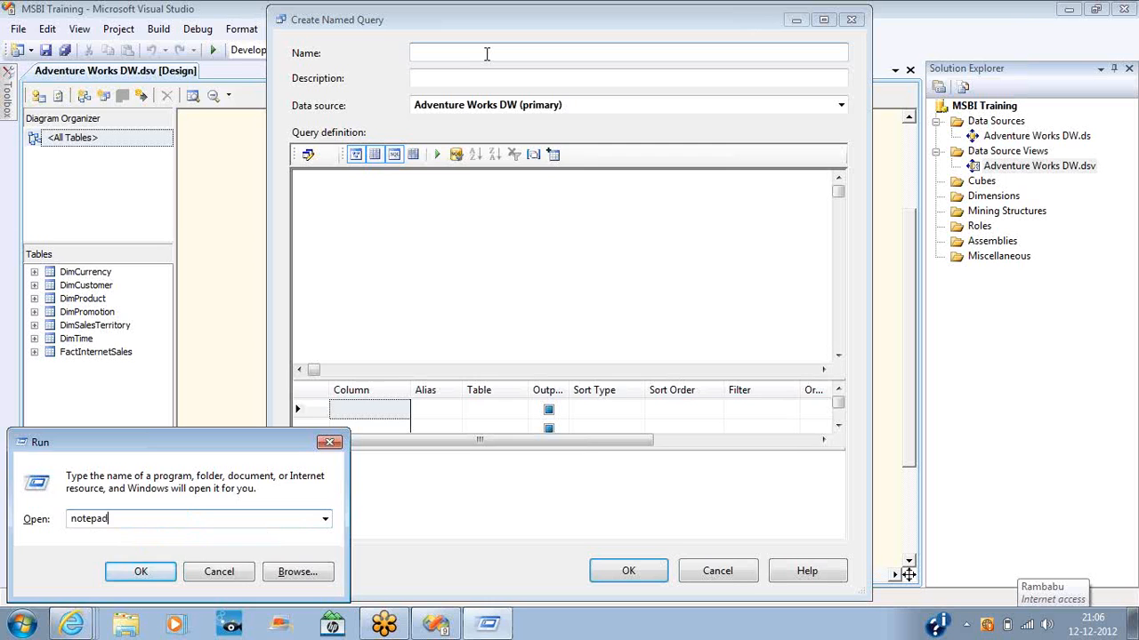
key(Return)
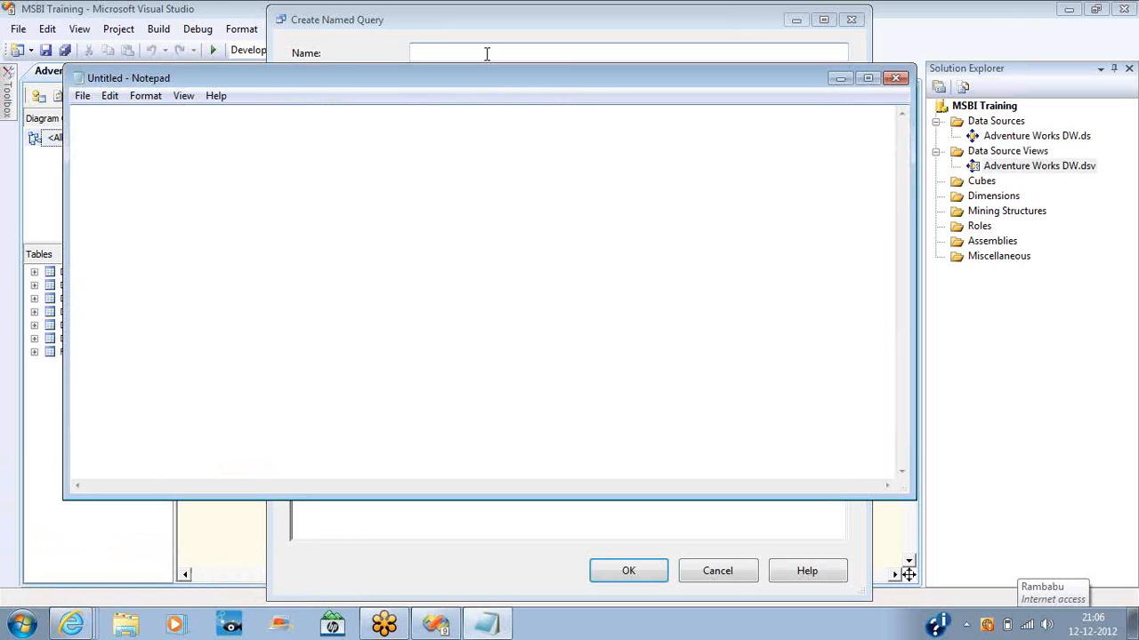
text(create view viewName)
key(ctrl+shift+Left)
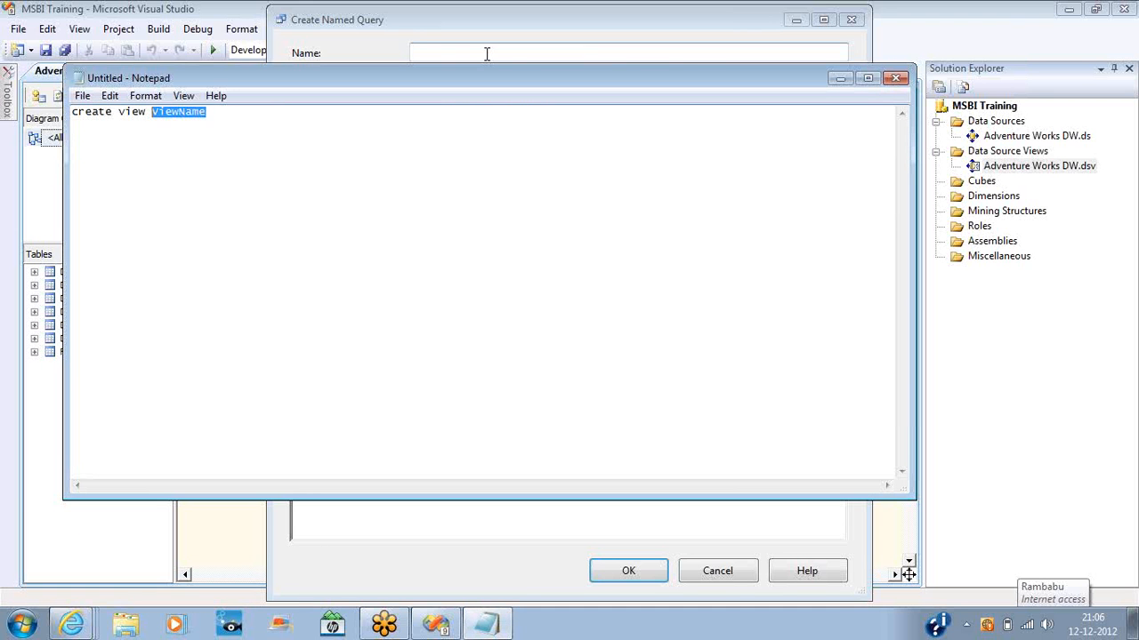
text(test)
key(Return)
text(as)
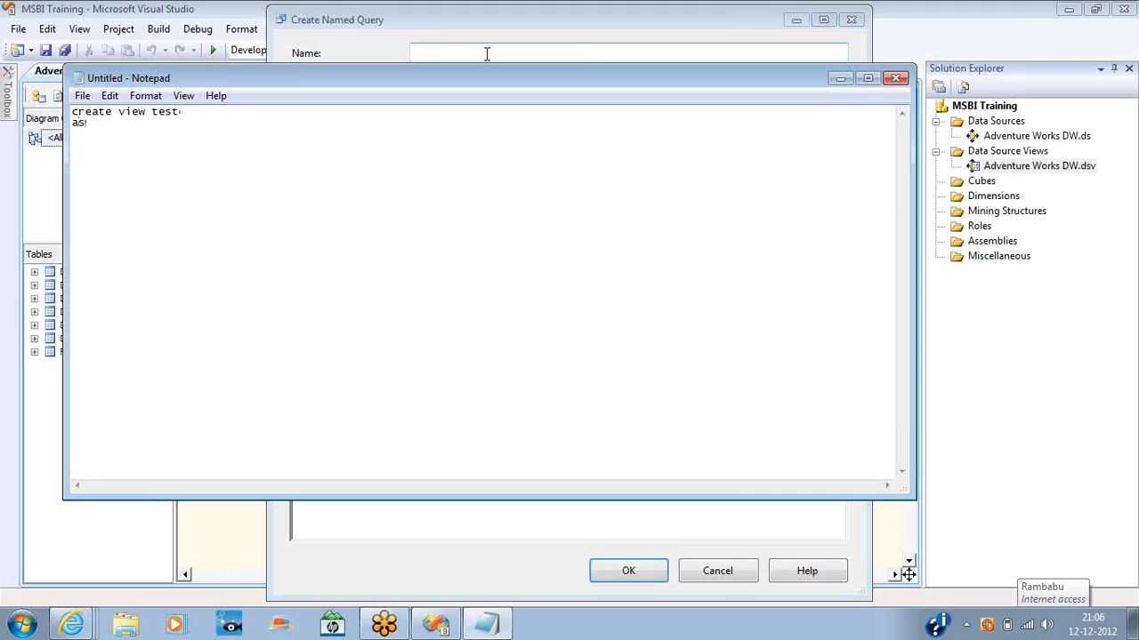
Step: Add a third line with "select" followed by a row of dots, and highlight the view name and the select keyword
key(Return)
text(select )
text(>)
key(BackSpace)
key(BackSpace)
text(..........................)
double_click(163, 113)
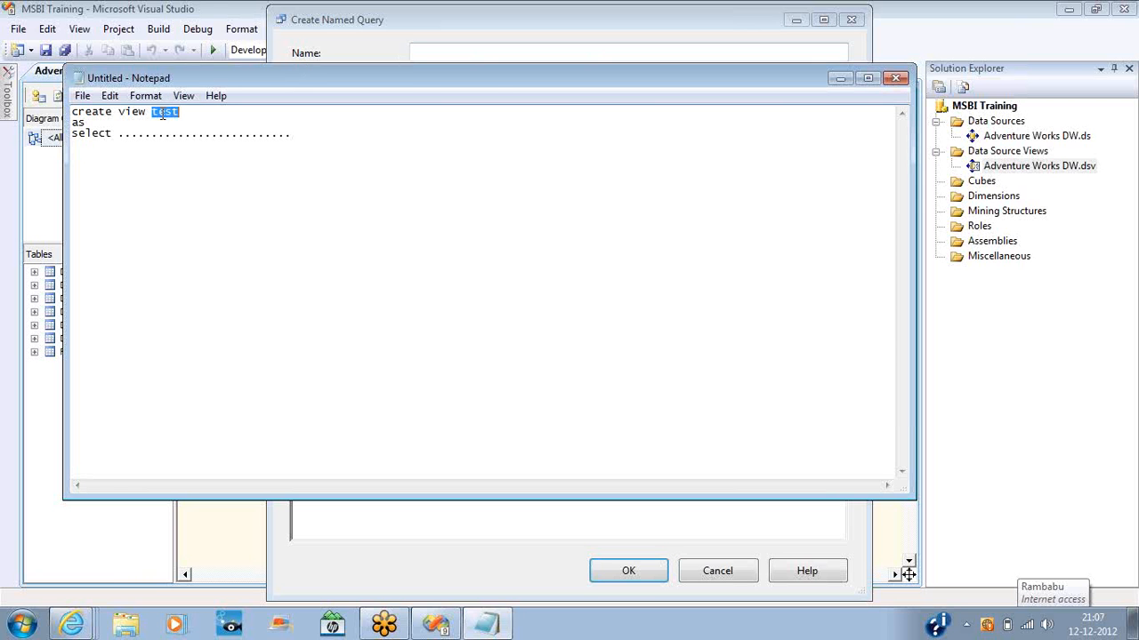
double_click(93, 134)
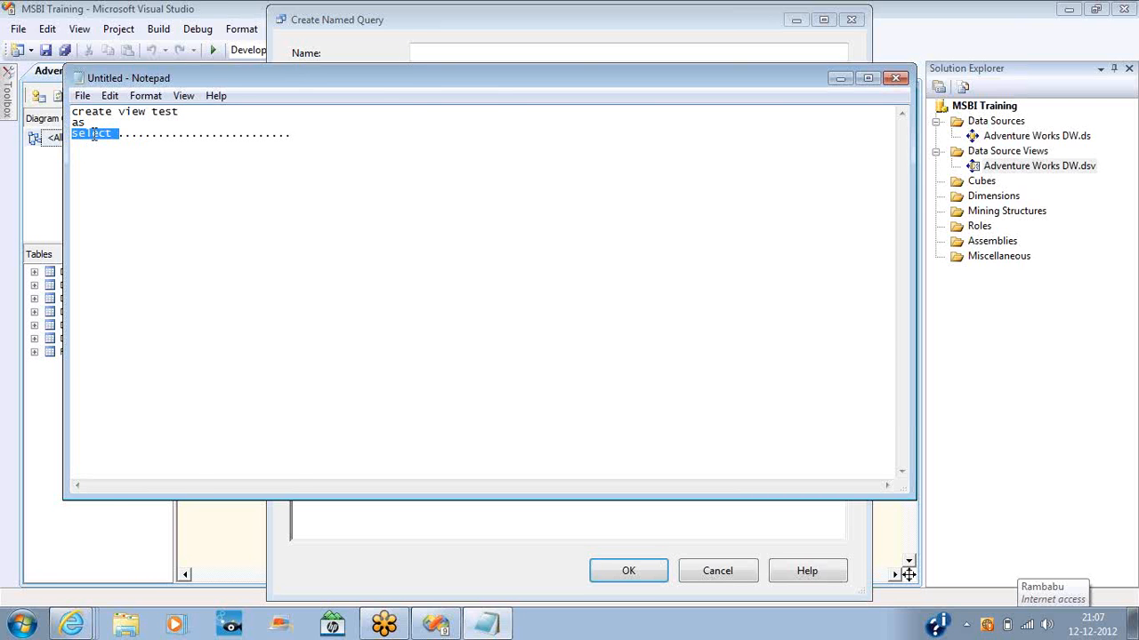
Step: Switch back to Visual Studio and name the new named query Test
key(alt+Tab)
click(539, 57)
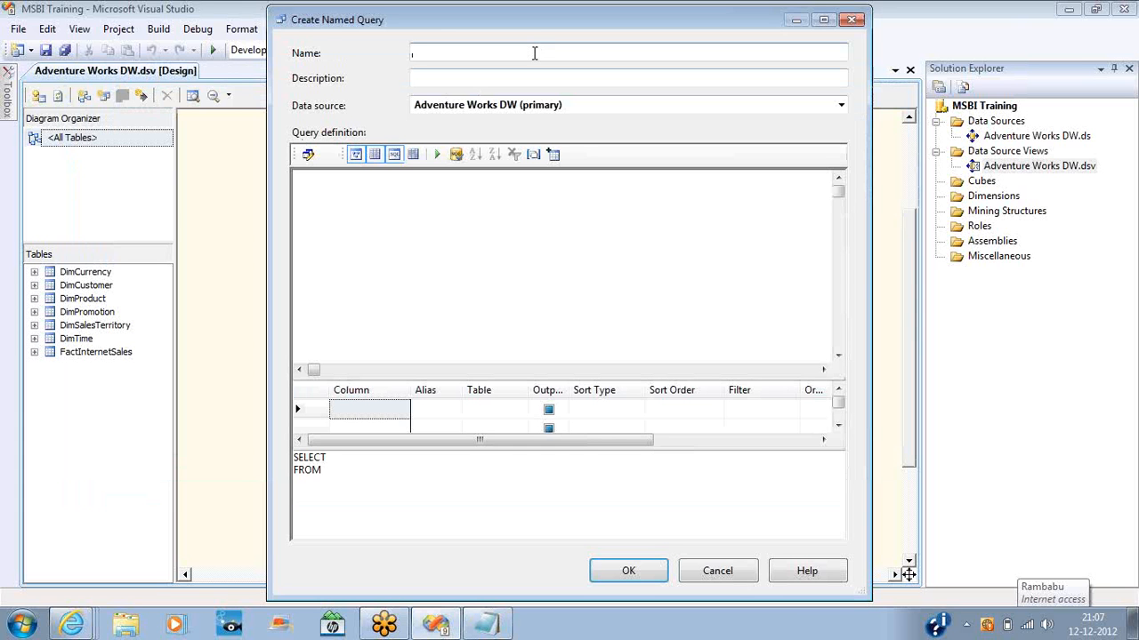
text(Test)
click(450, 227)
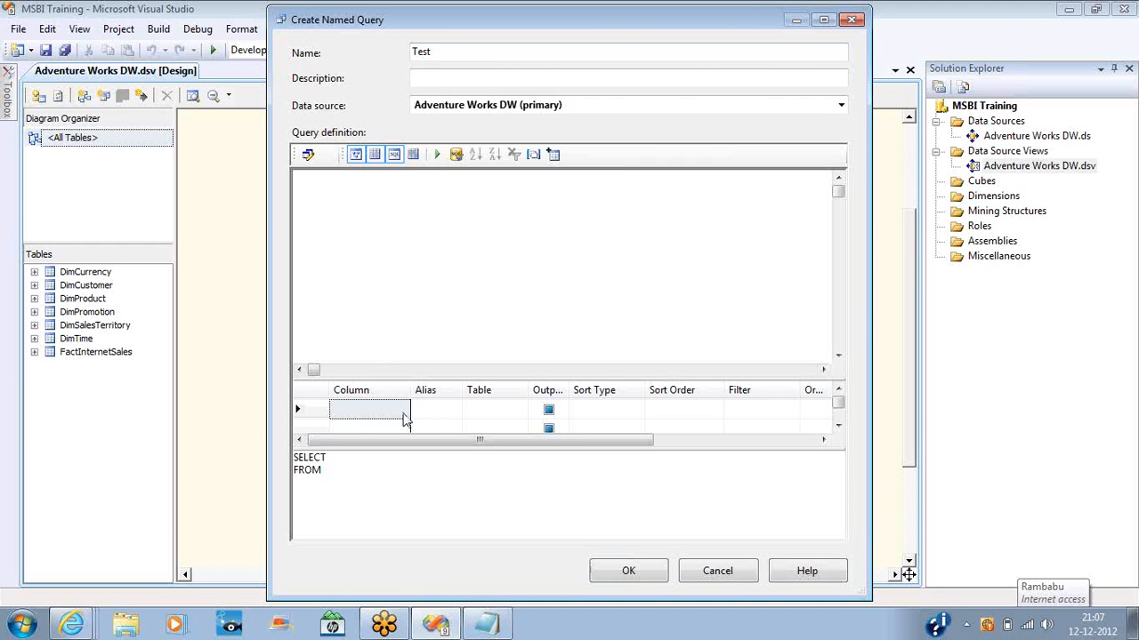
Step: Replace the default query text with "Select * from dimproduct" and create the named query
click(344, 478)
key(ctrl+a)
key(Delete)
text(Select * from dimproduct)
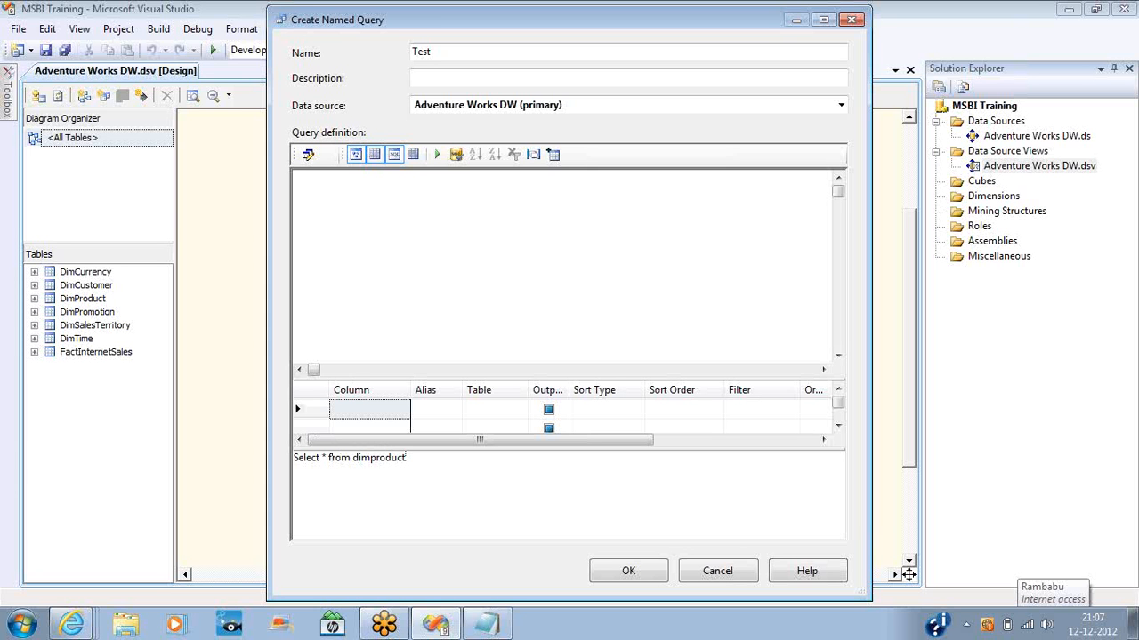
key(ctrl+a)
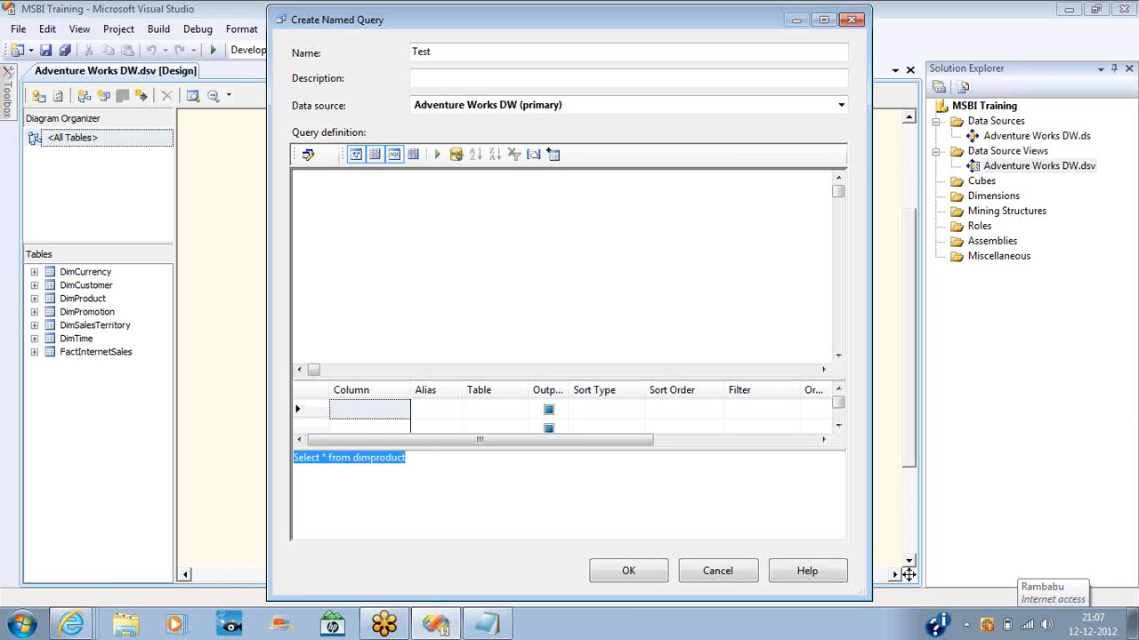
click(626, 574)
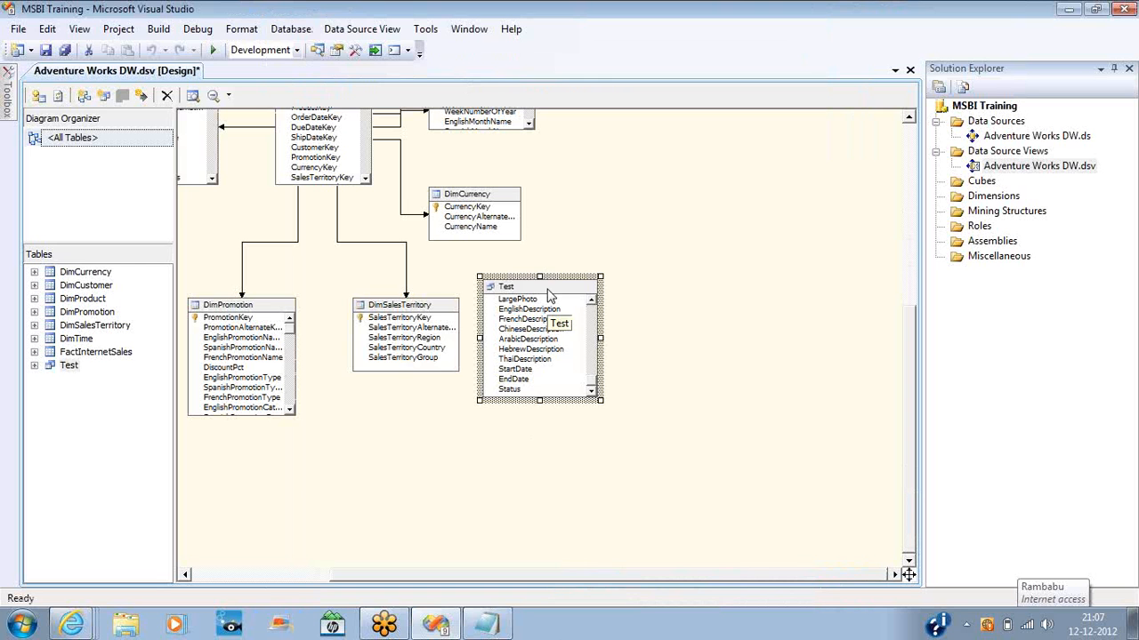
Step: Move the Test table farther from DimSalesTerritory and remove the columns ProductKey through Style from its SELECT list
drag(549, 296, 649, 278)
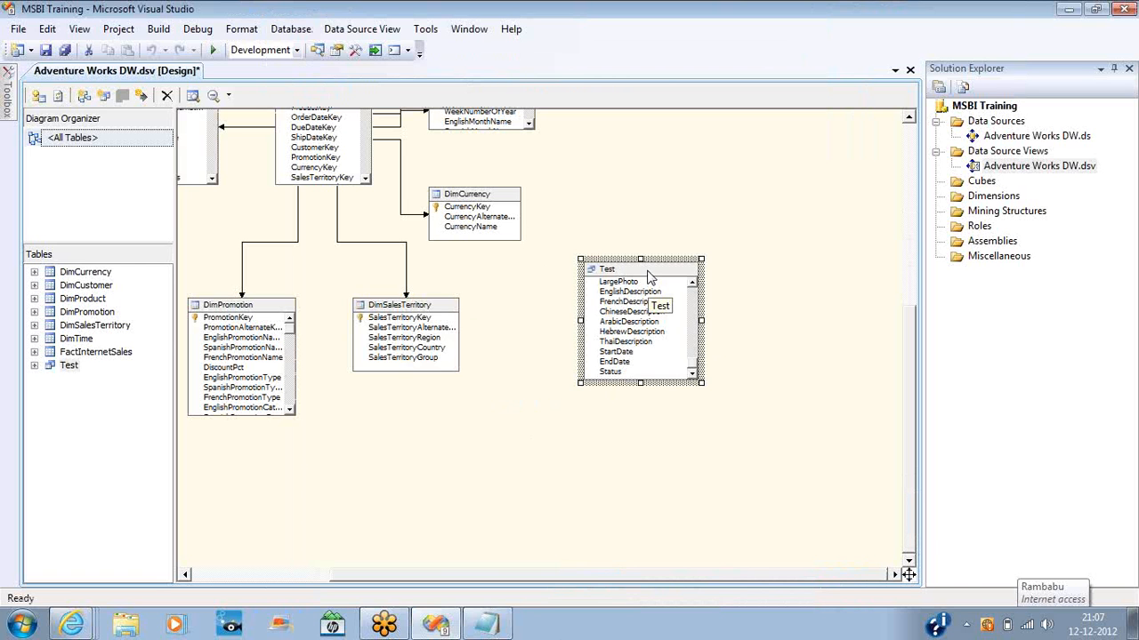
double_click(648, 277)
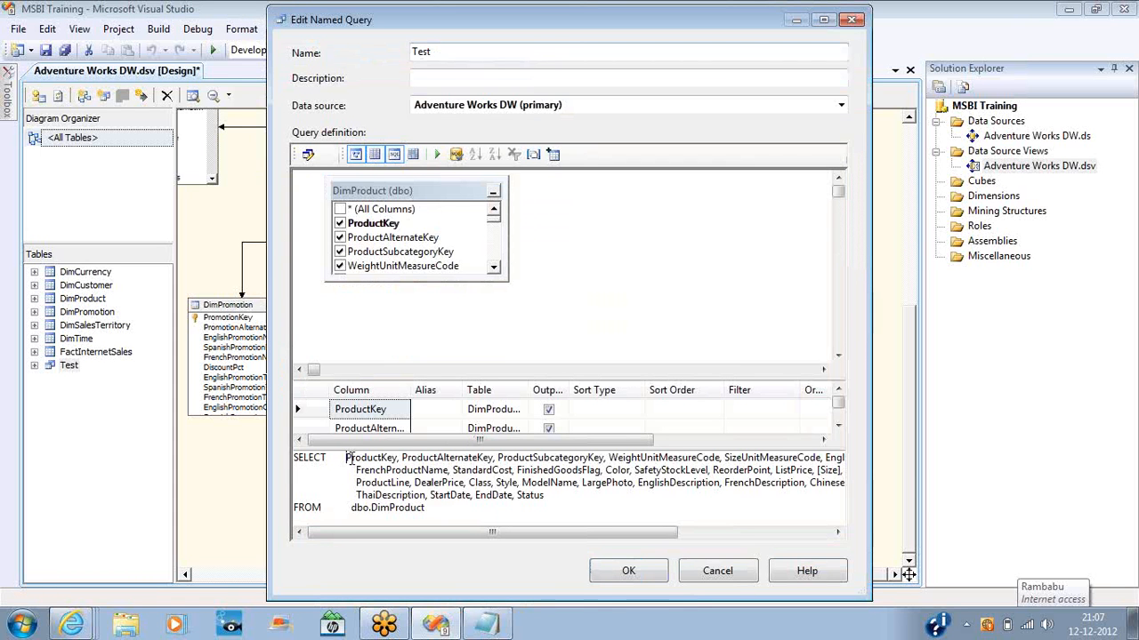
click(523, 485)
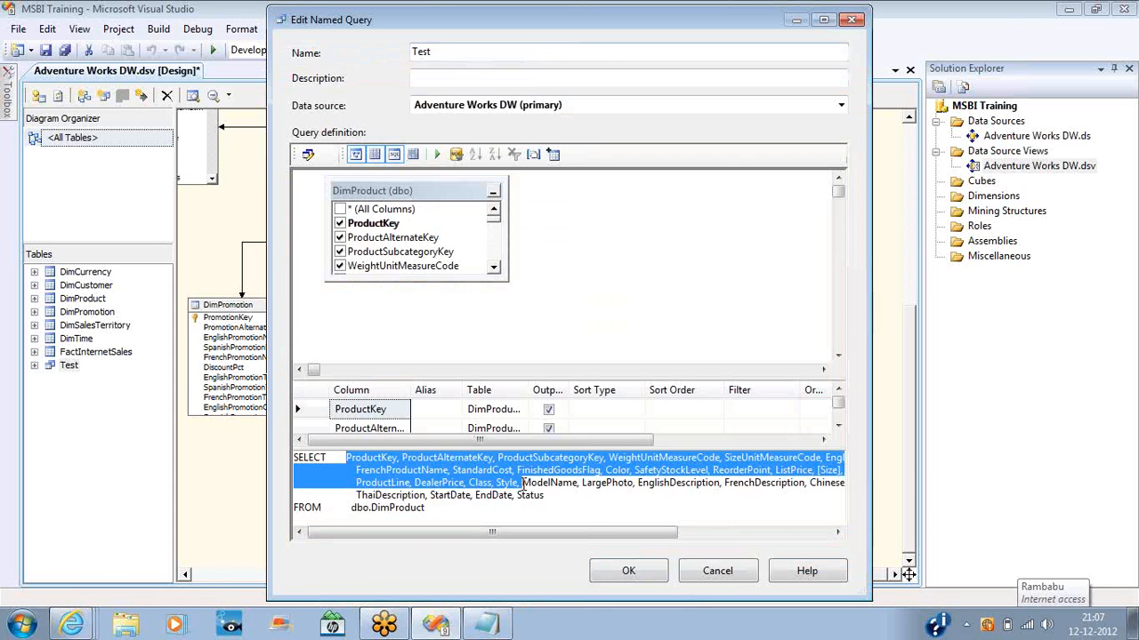
key(Delete)
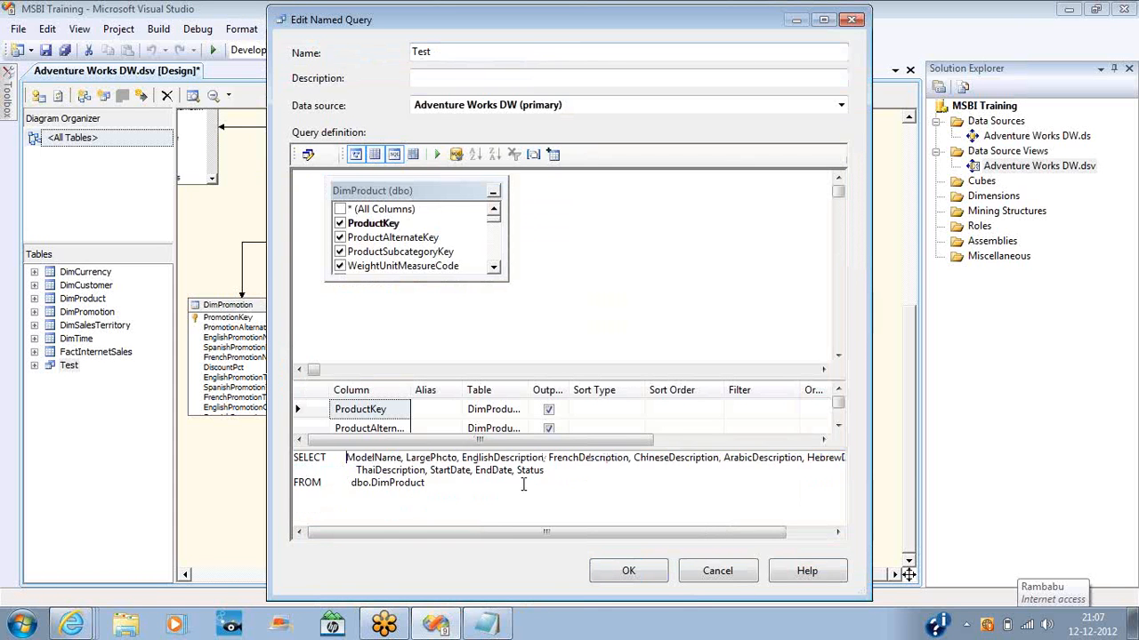
click(625, 571)
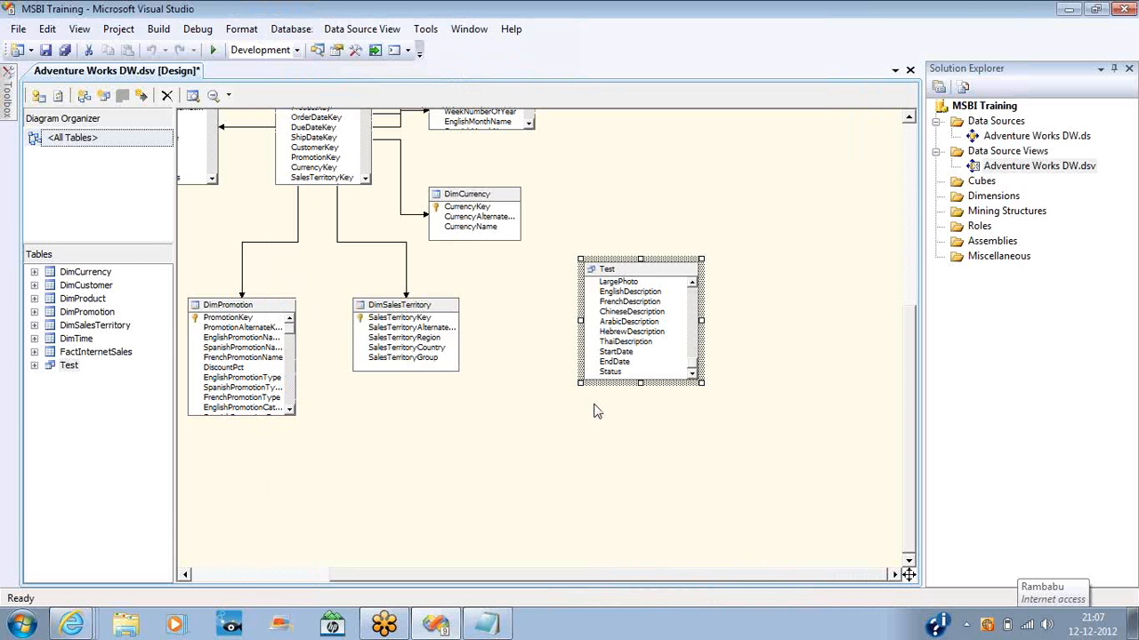
Step: Edit the Test named query again so that its SELECT list keeps only the Status column
double_click(629, 272)
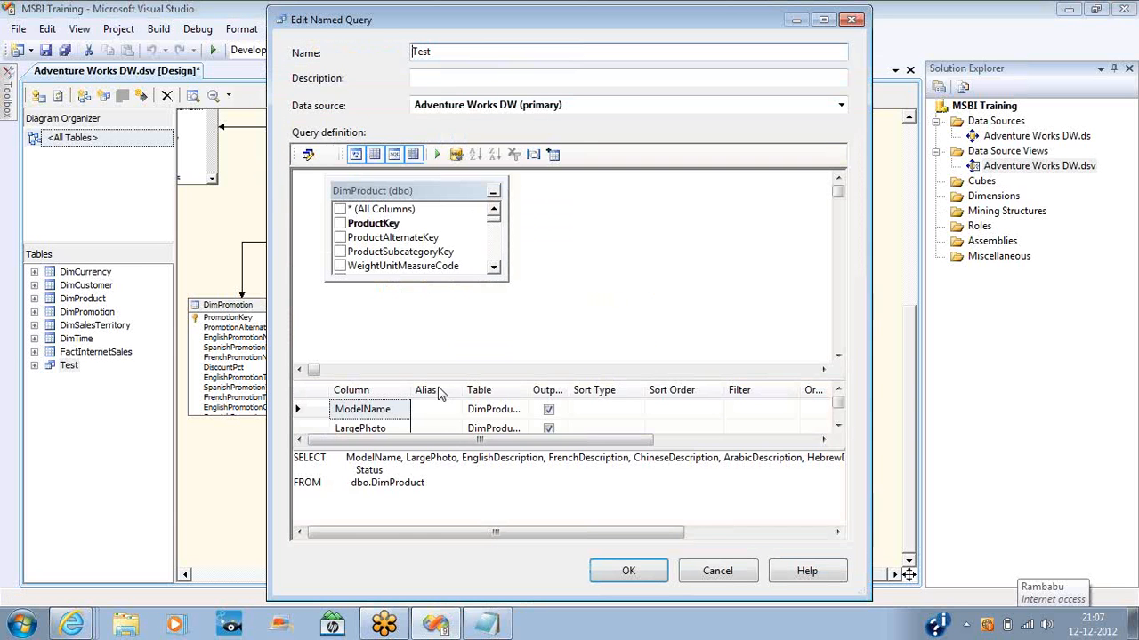
click(346, 457)
key(shift+End)
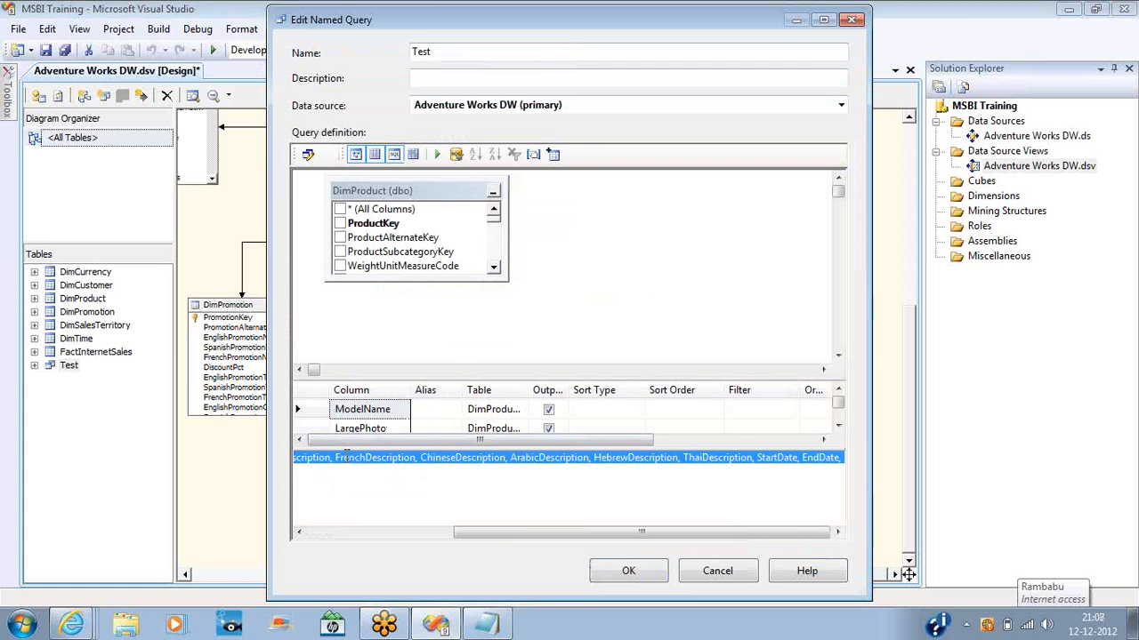
key(Delete)
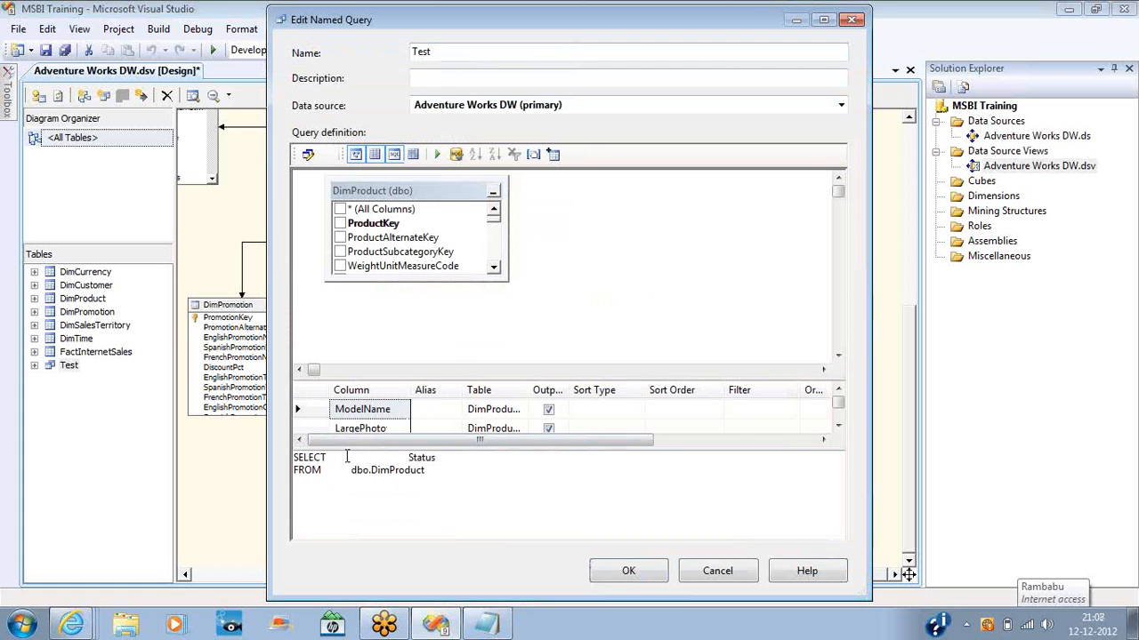
click(626, 571)
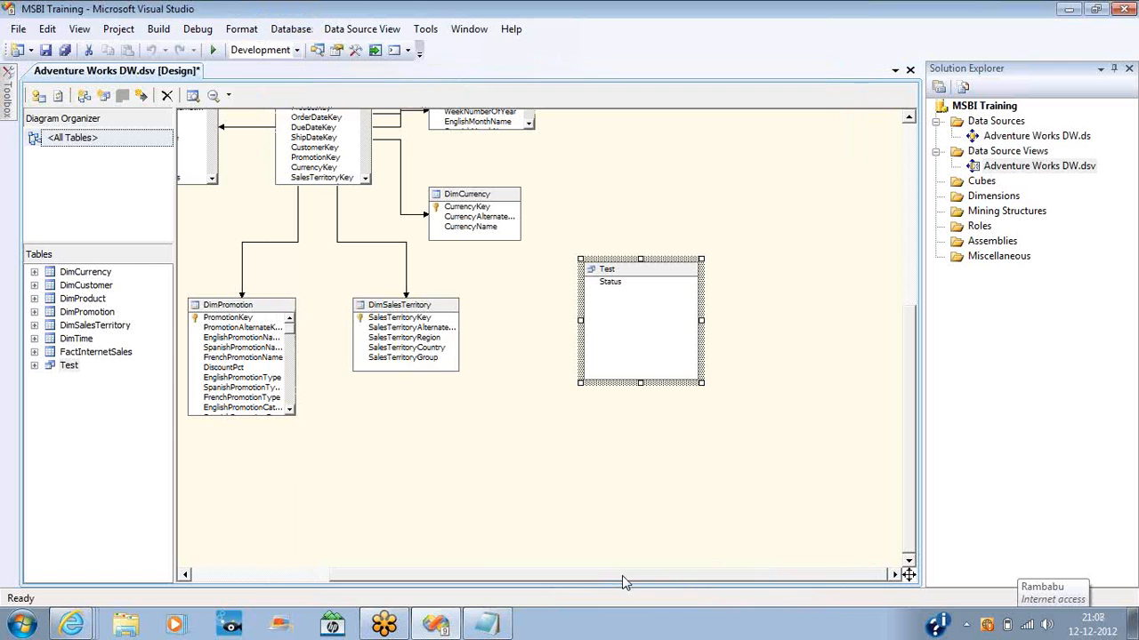
Step: Open the Test named query for editing and view the list of tables that can be added to it
click(612, 283)
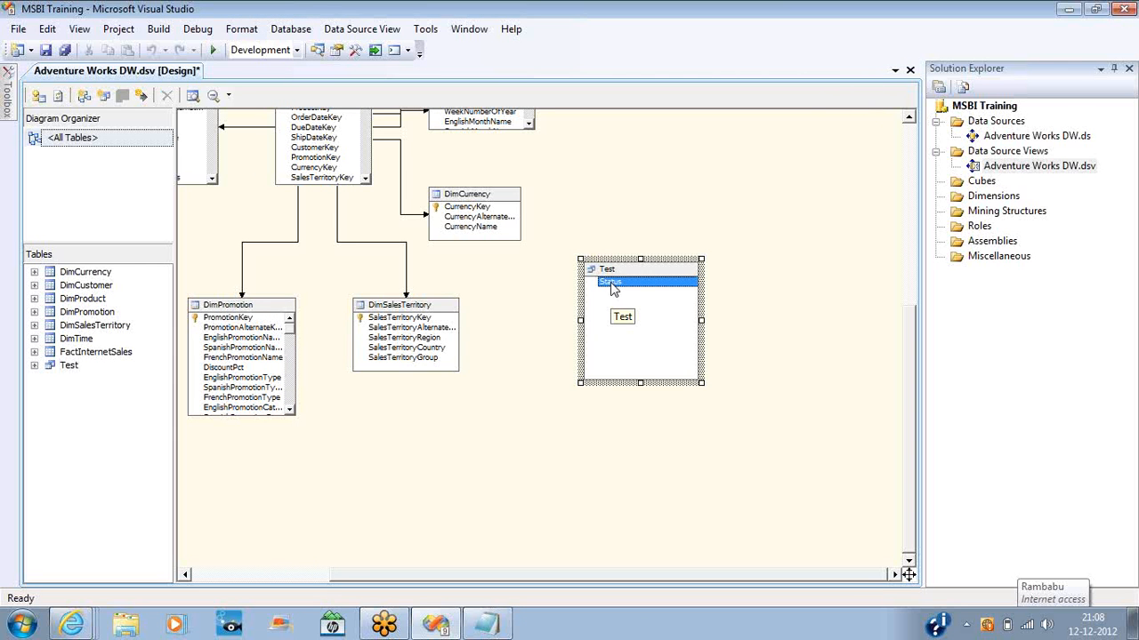
double_click(612, 283)
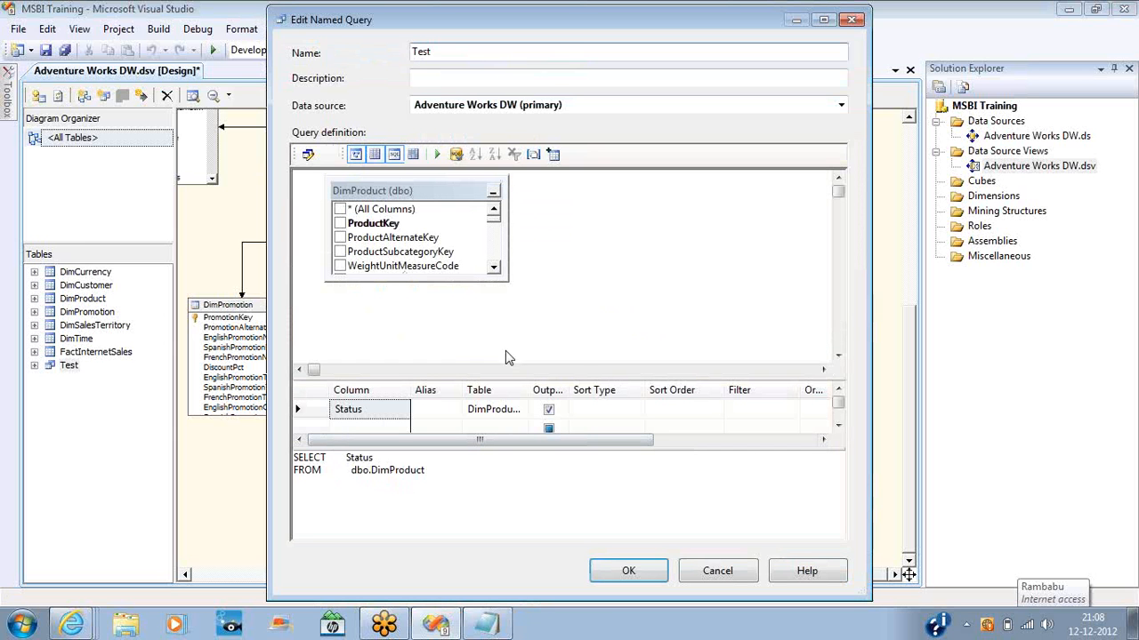
double_click(392, 468)
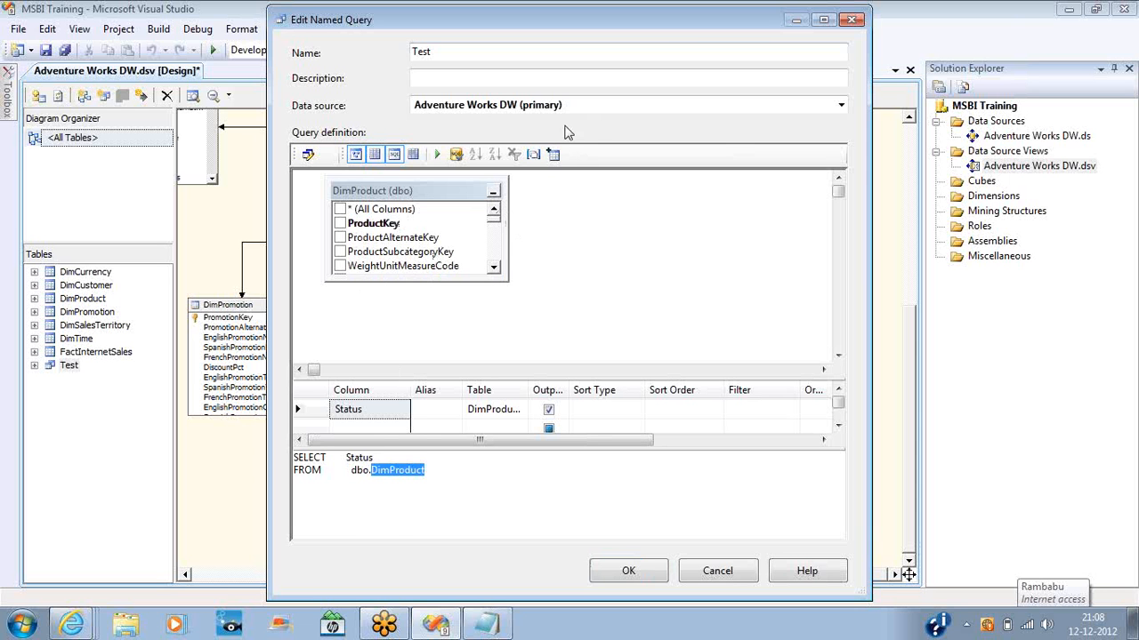
click(553, 154)
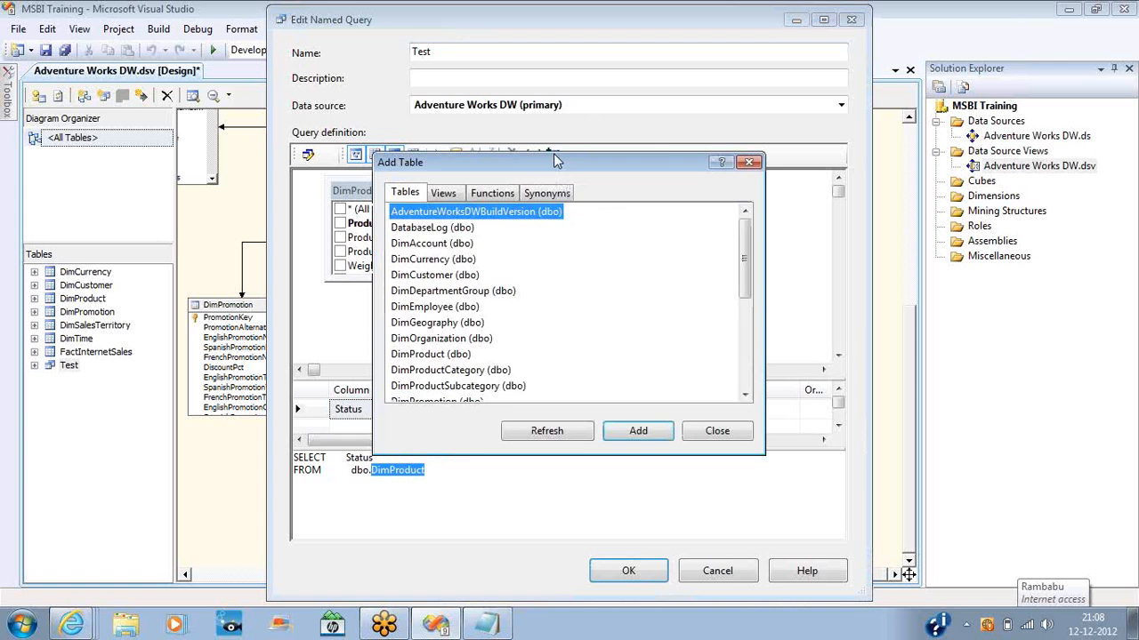
click(746, 162)
Step: Try to extend the Test query's FROM clause with "inner join dimproductsubcategory on dimproduct.p"
click(451, 468)
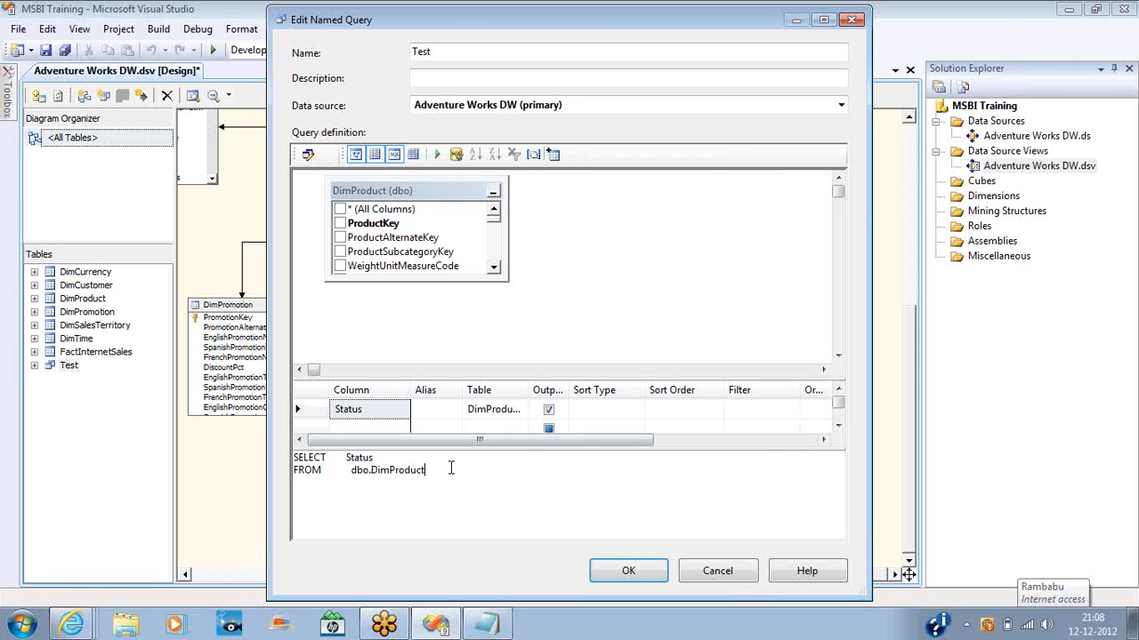
text(inner join dimprod)
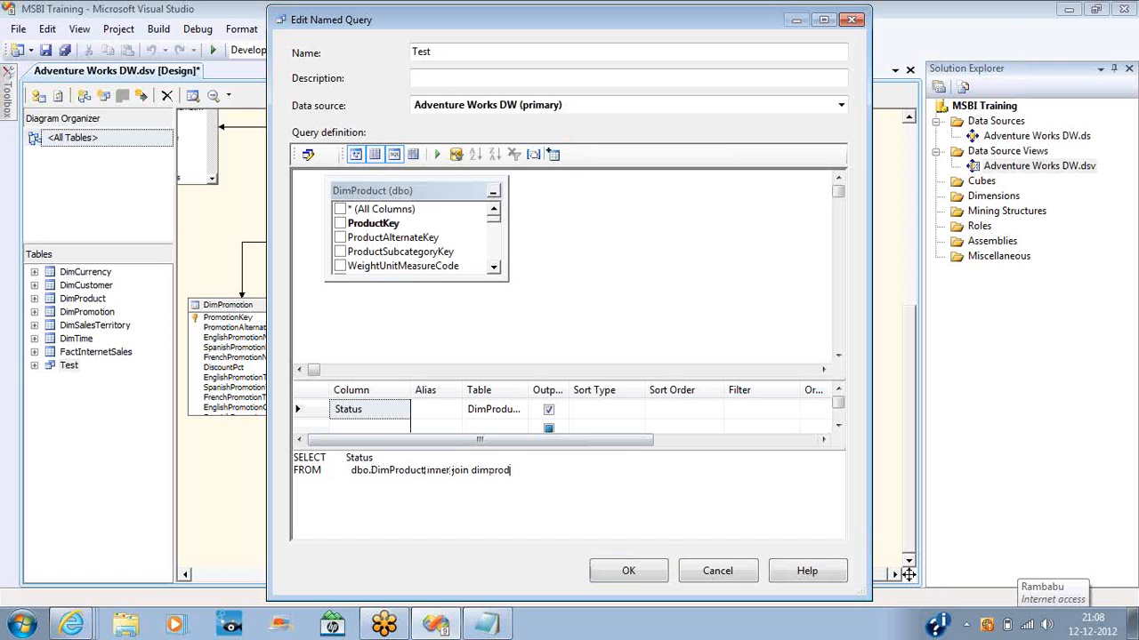
text(uctsubcategory on dimproduct.p)
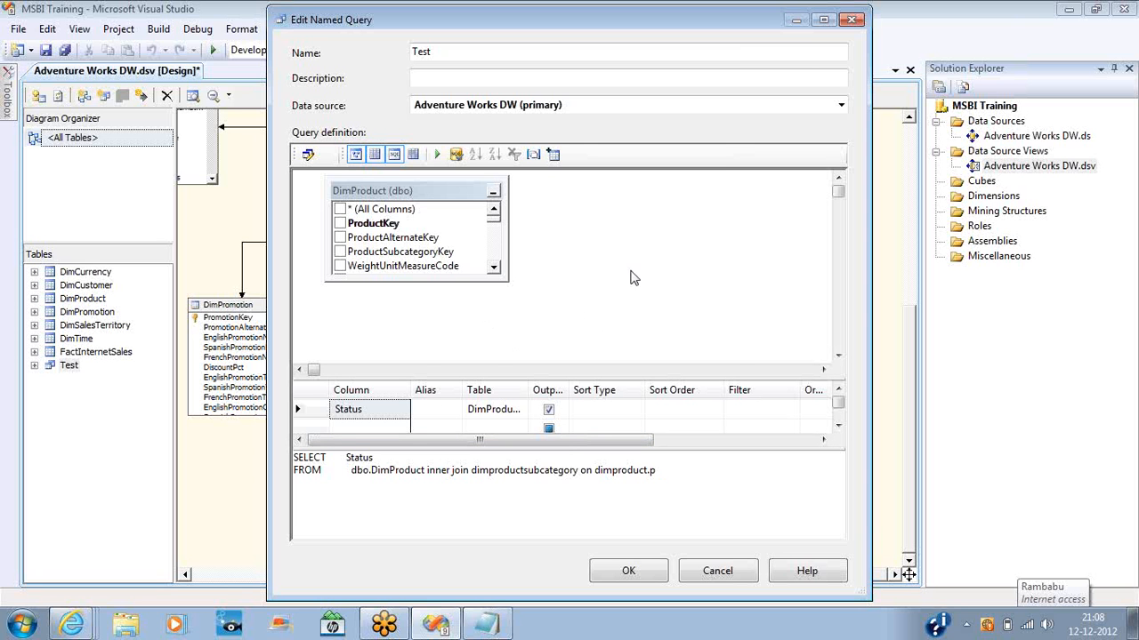
click(573, 257)
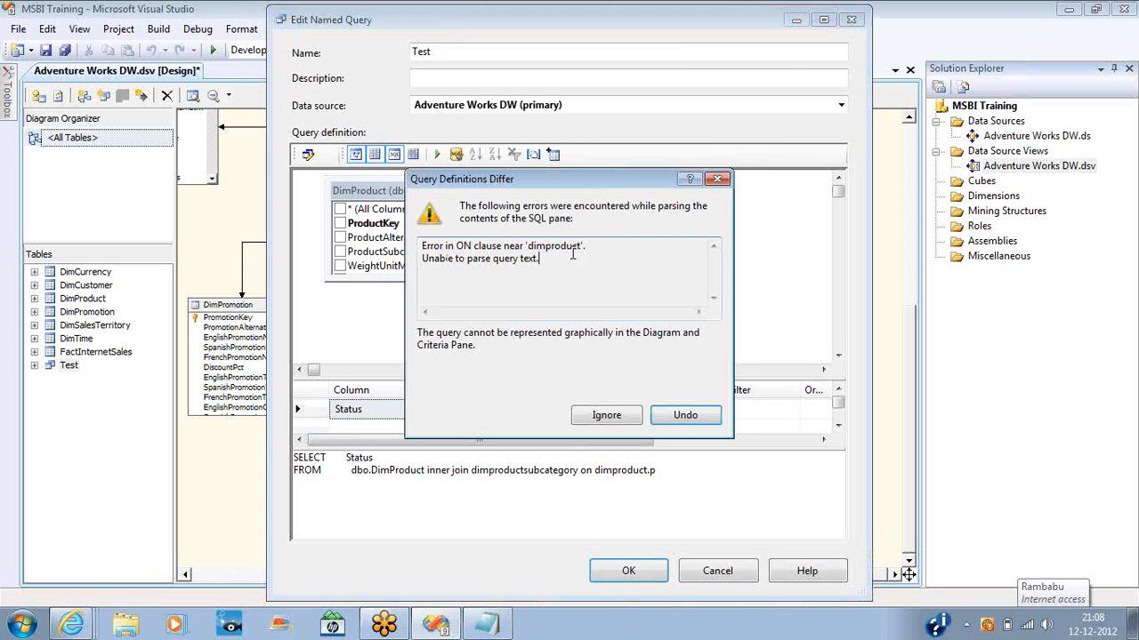
click(719, 180)
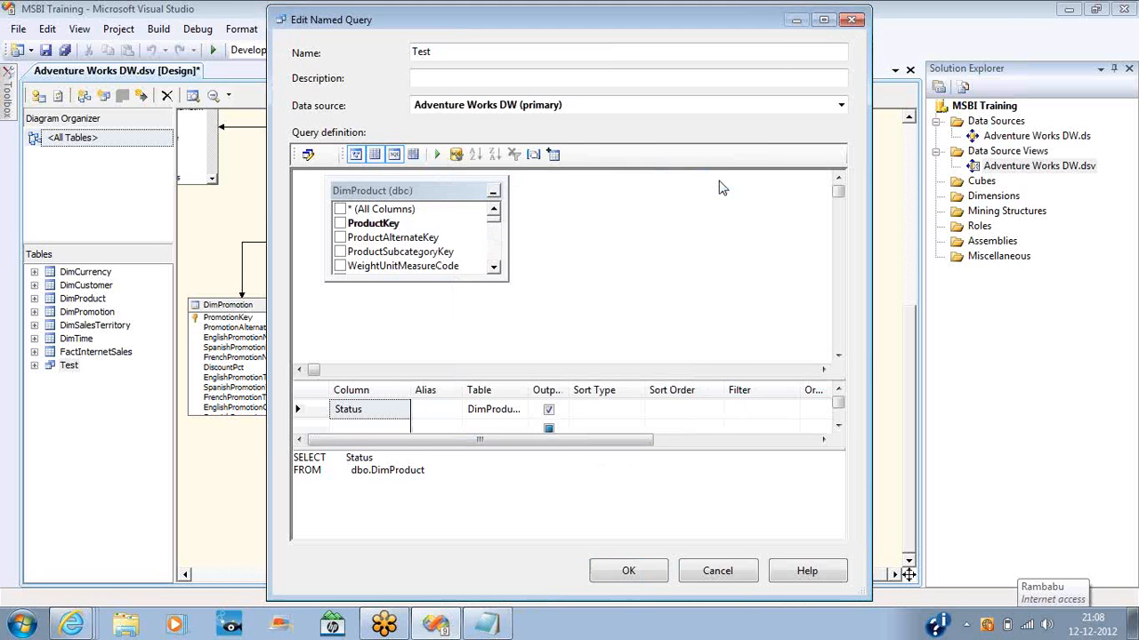
Step: Start SQL Server Management Studio and connect to the Database Engine with Windows Authentication
click(22, 623)
click(128, 297)
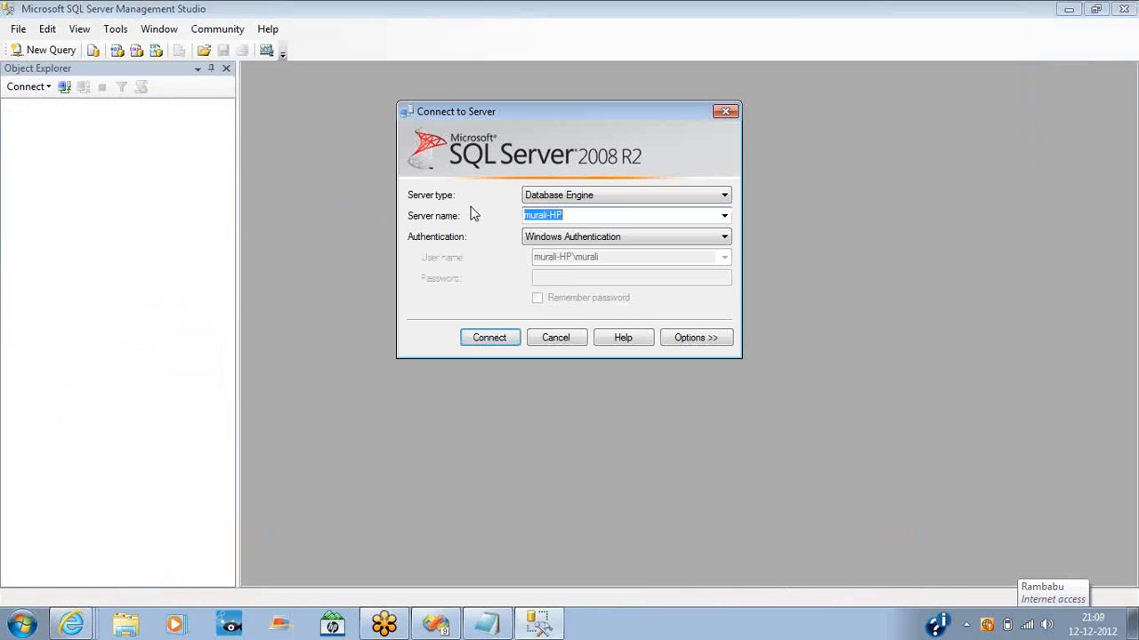
click(496, 343)
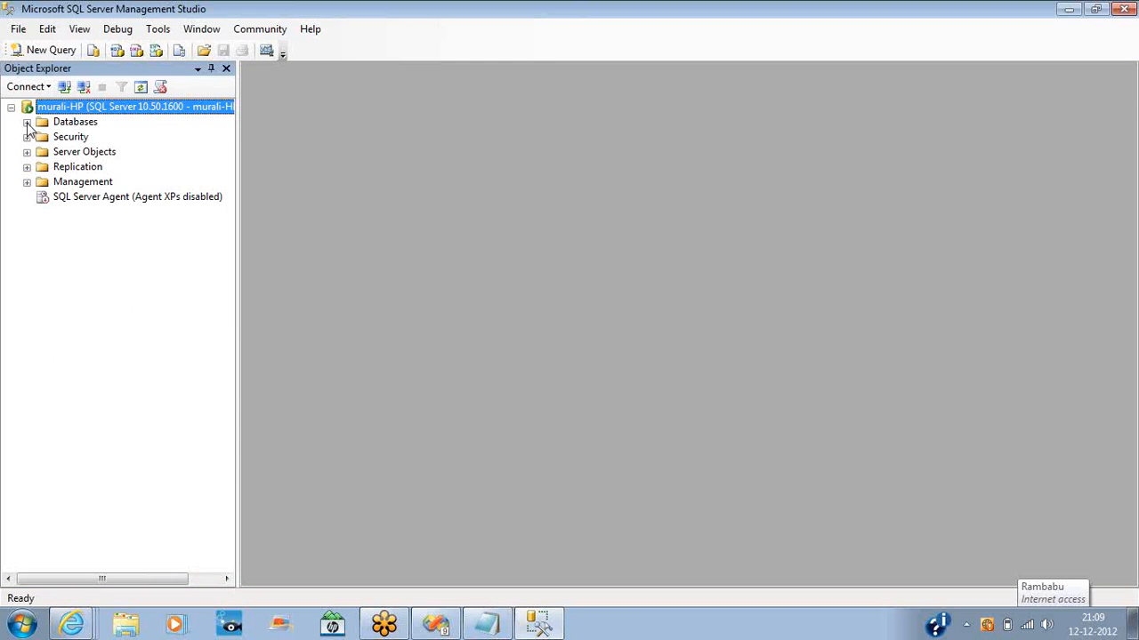
Step: Start a new query against the AdventureWorksDW database
click(27, 121)
click(113, 182)
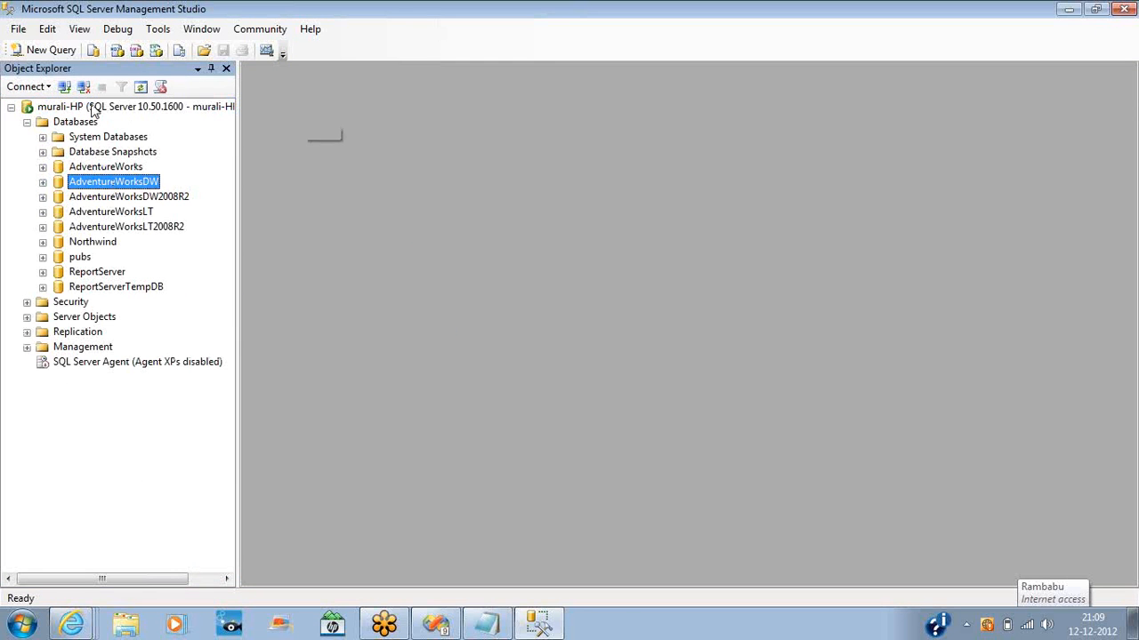
click(62, 57)
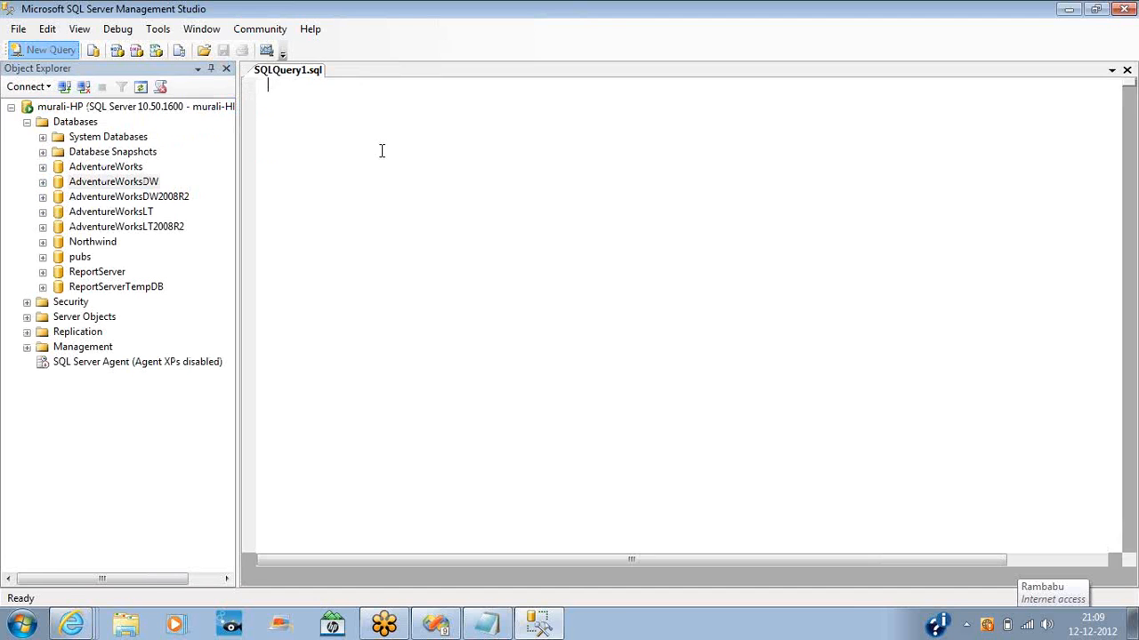
Step: Write a query selecting * from dimproduct A with an inner join to DimProductSubcategory B
text(select )
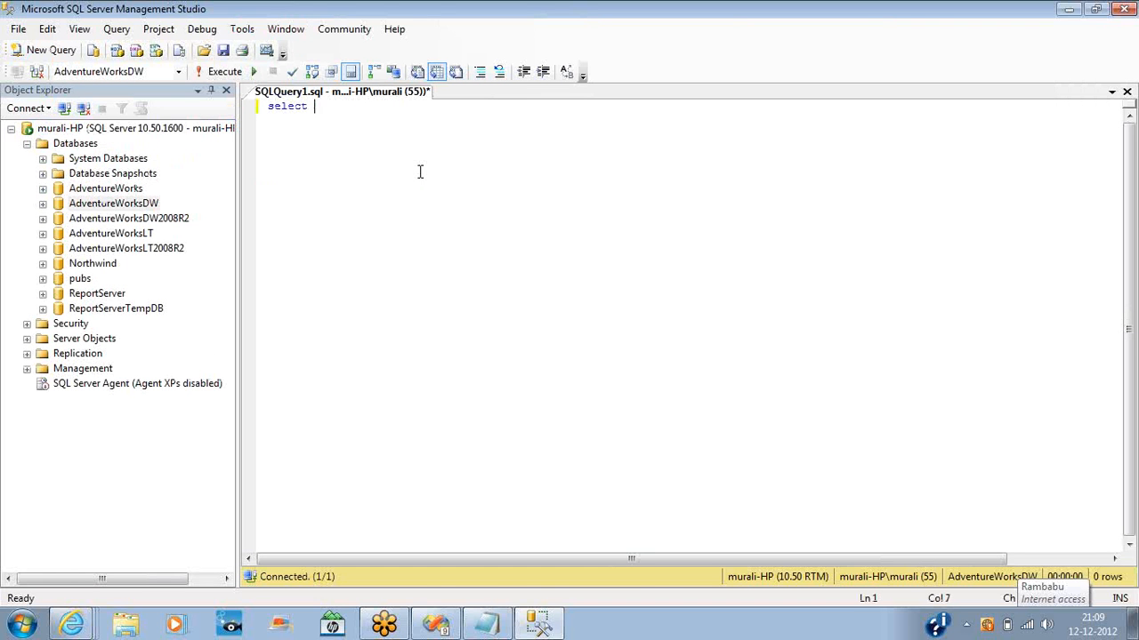
text(* from dimprodu)
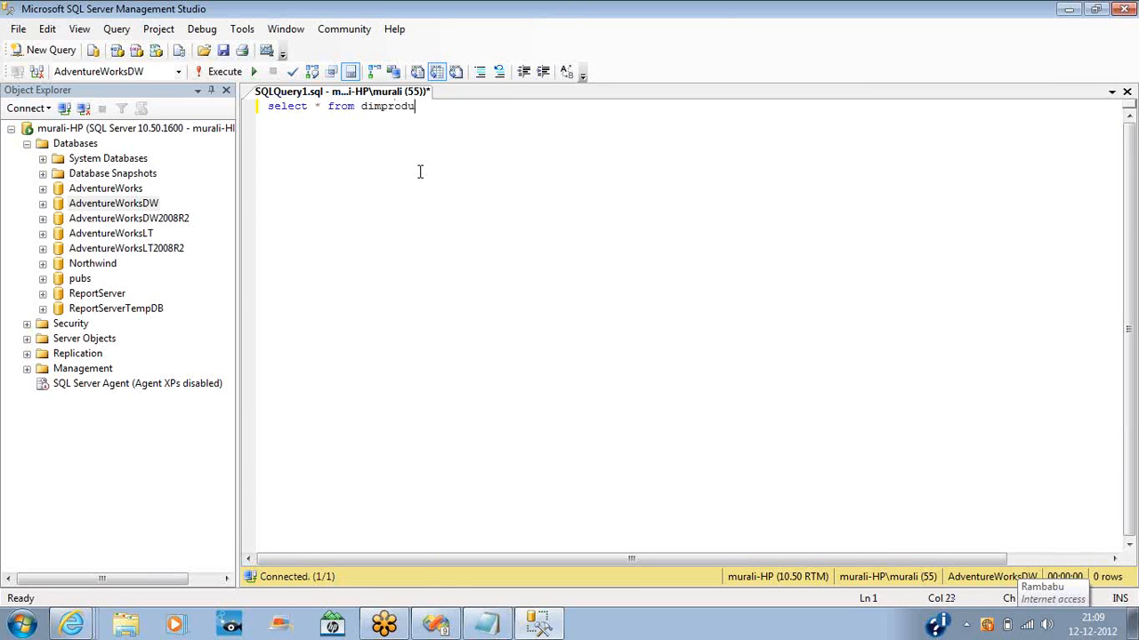
text(ct A)
key(Return)
text(inner j)
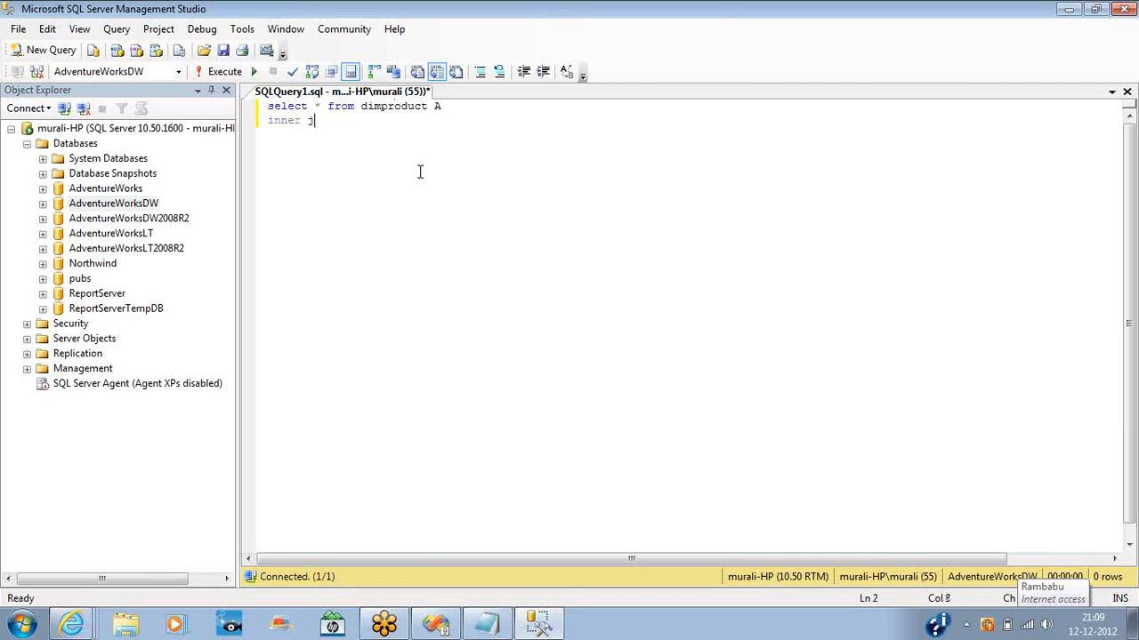
text(oin DimproductSubca)
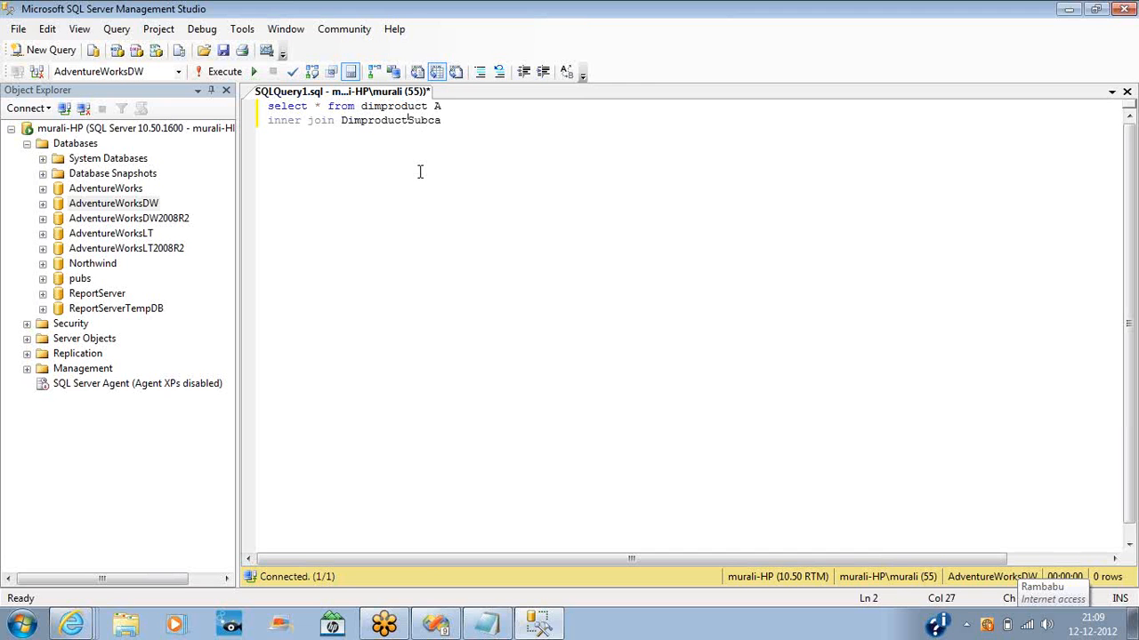
text(tegory B on A.)
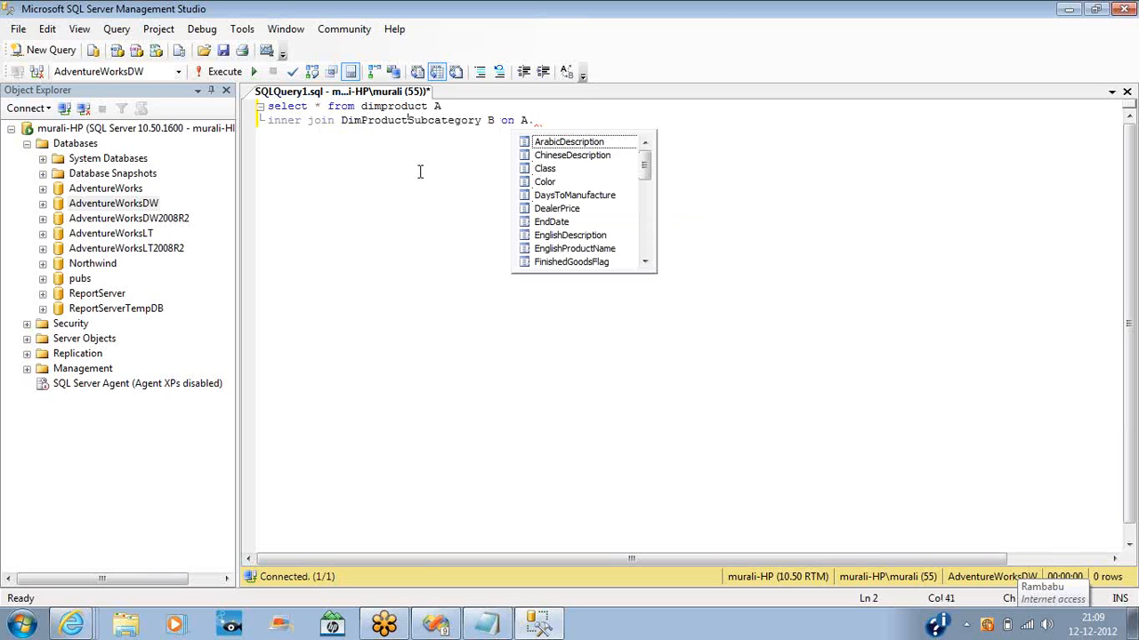
Step: Complete the join condition as A.ProductSubcategoryKey = B.ProductSubcategoryKey and run the query
text(pro)
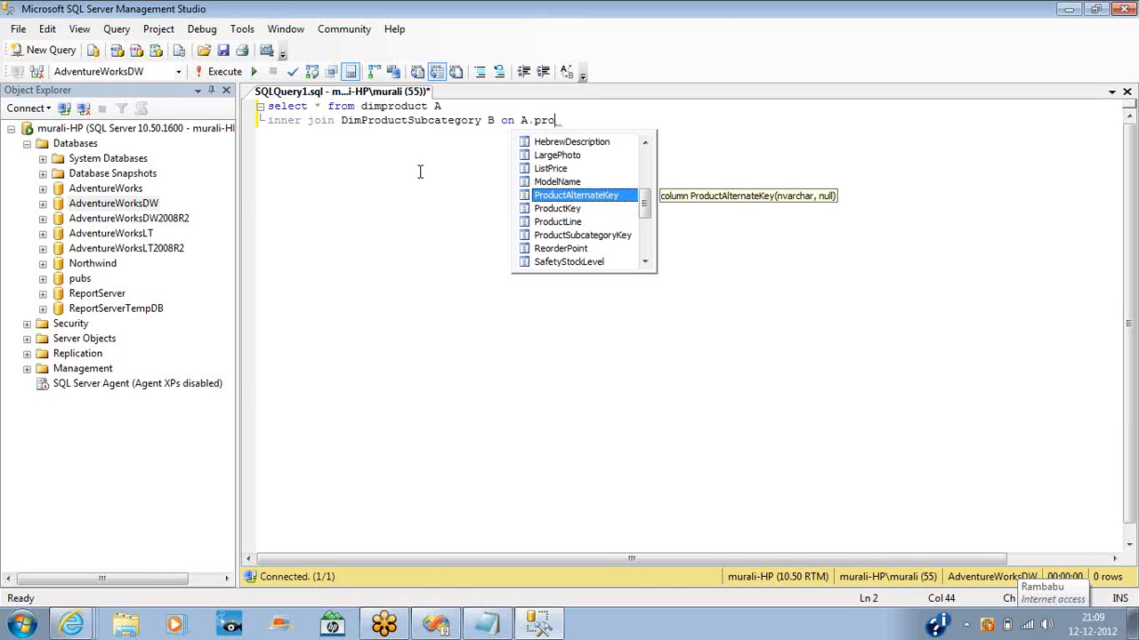
key(Down)
key(Down)
key(Down)
text(= )
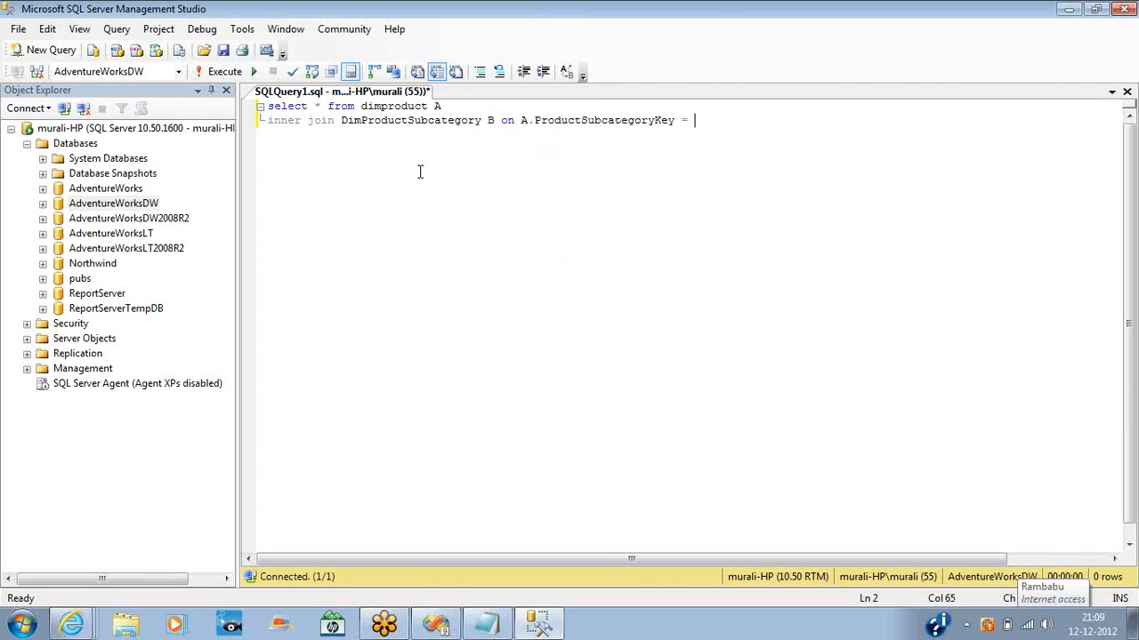
text(B.Pr)
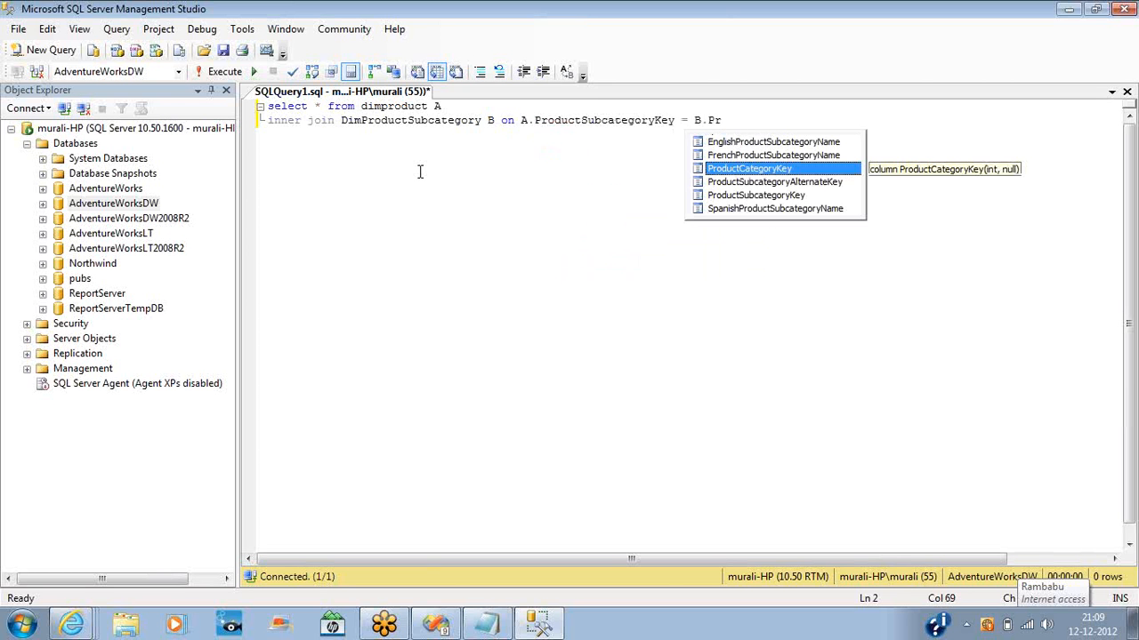
key(Down)
key(Down)
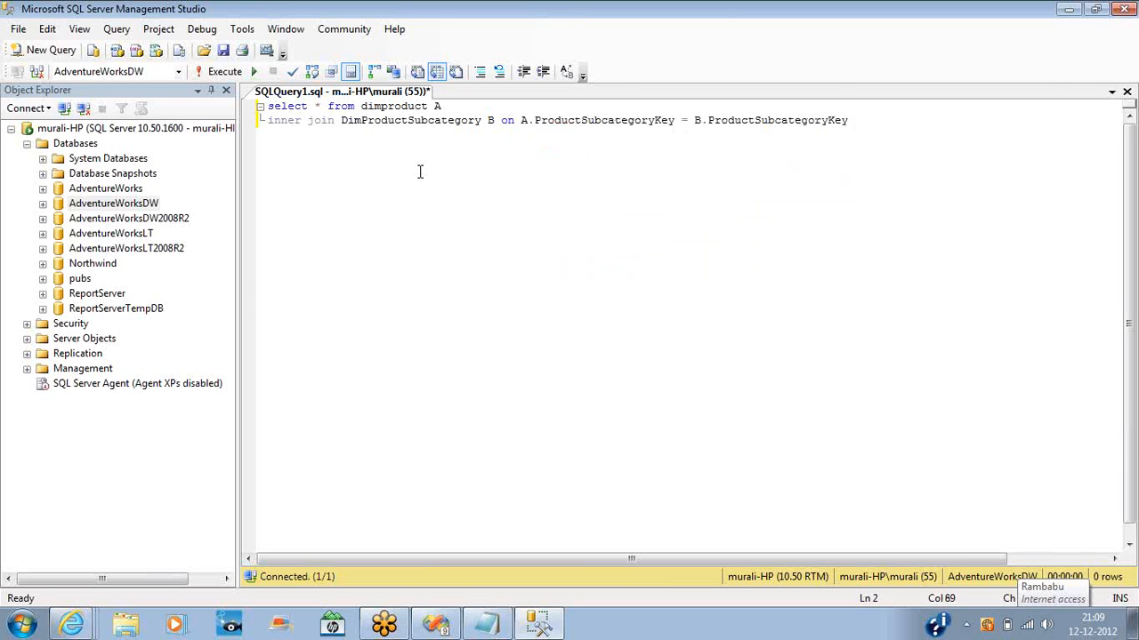
key(F5)
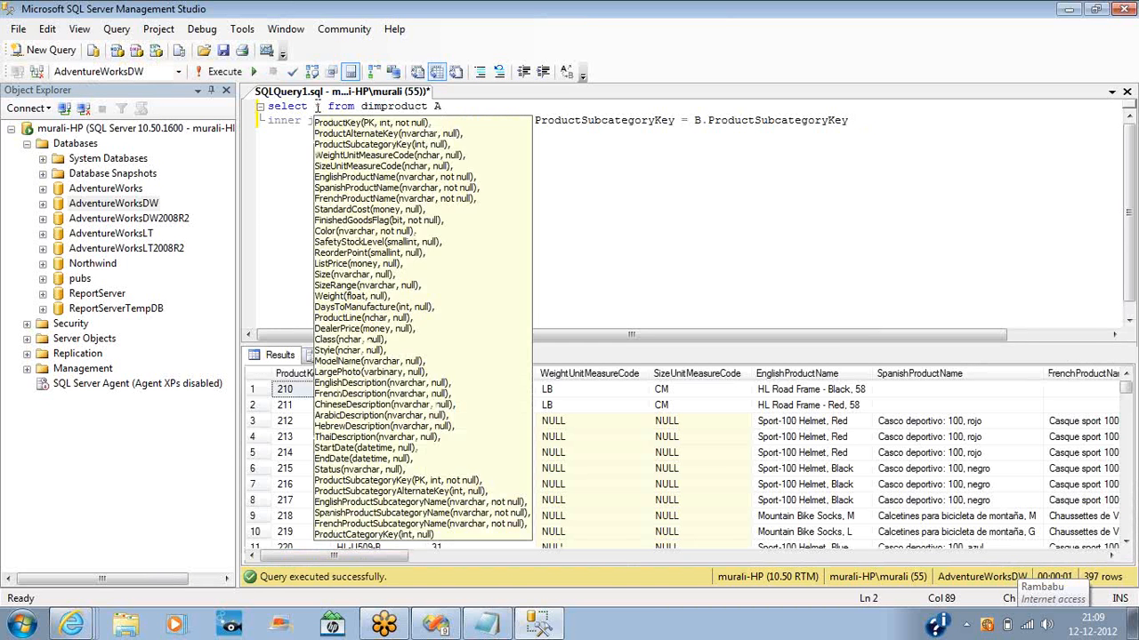
Step: Replace the asterisk in the SELECT list with A.EnglishProductName
click(323, 106)
key(BackSpace)
text(A.Pro)
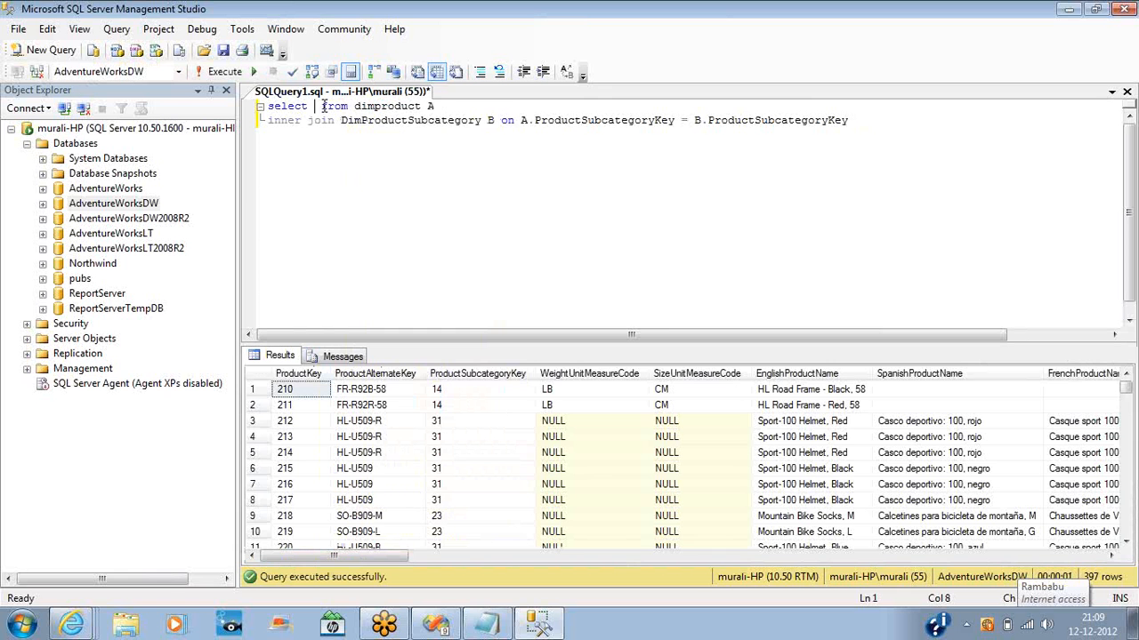
key(BackSpace)
key(BackSpace)
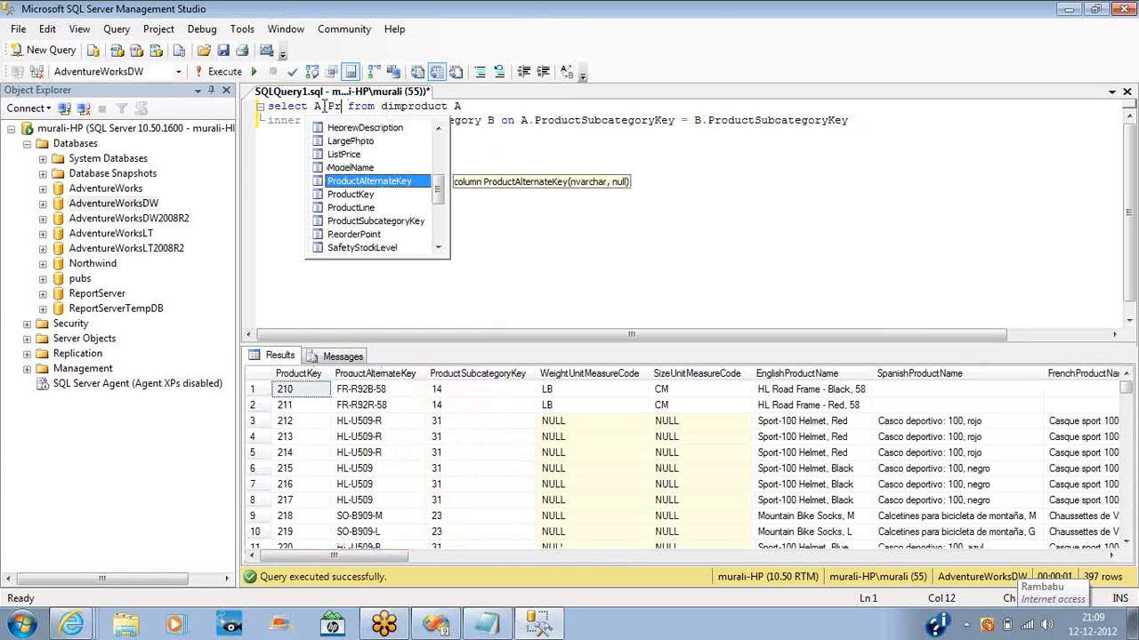
text(e)
key(BackSpace)
key(BackSpace)
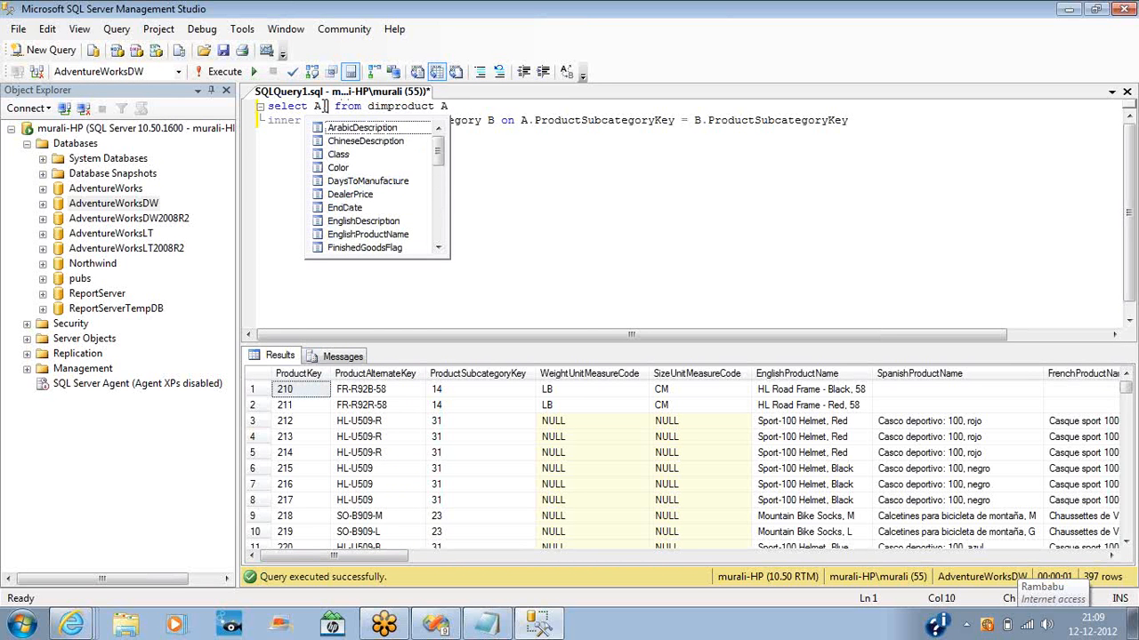
text(E)
key(Down)
key(Down)
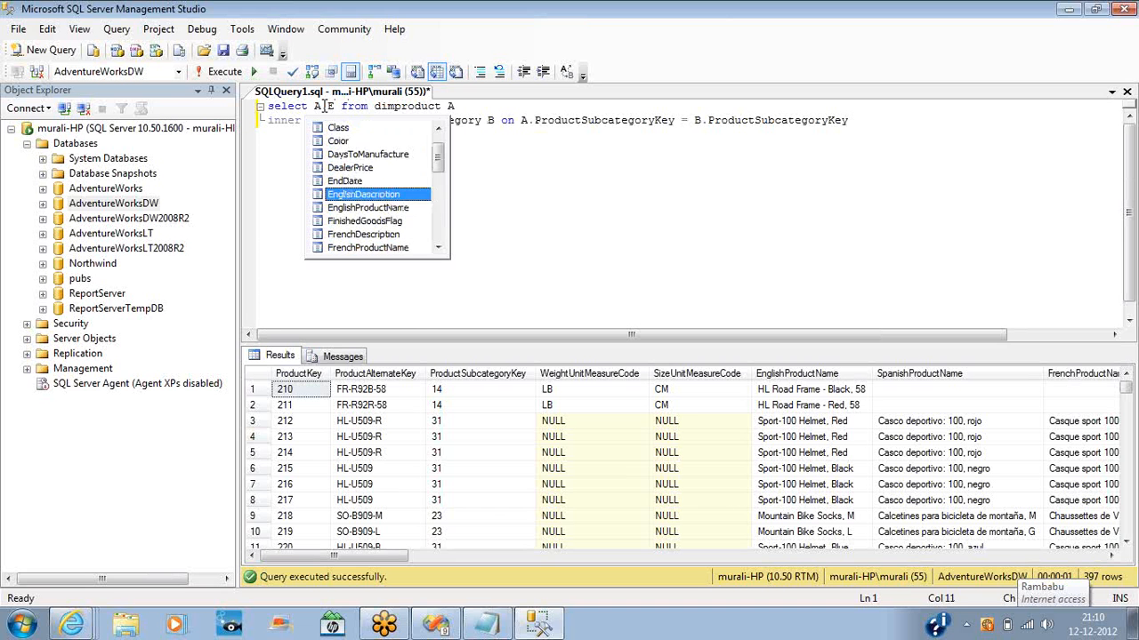
key(Tab)
Step: Add B.EnglishProductSubcategoryName to the SELECT list and run the query again
text(,B.)
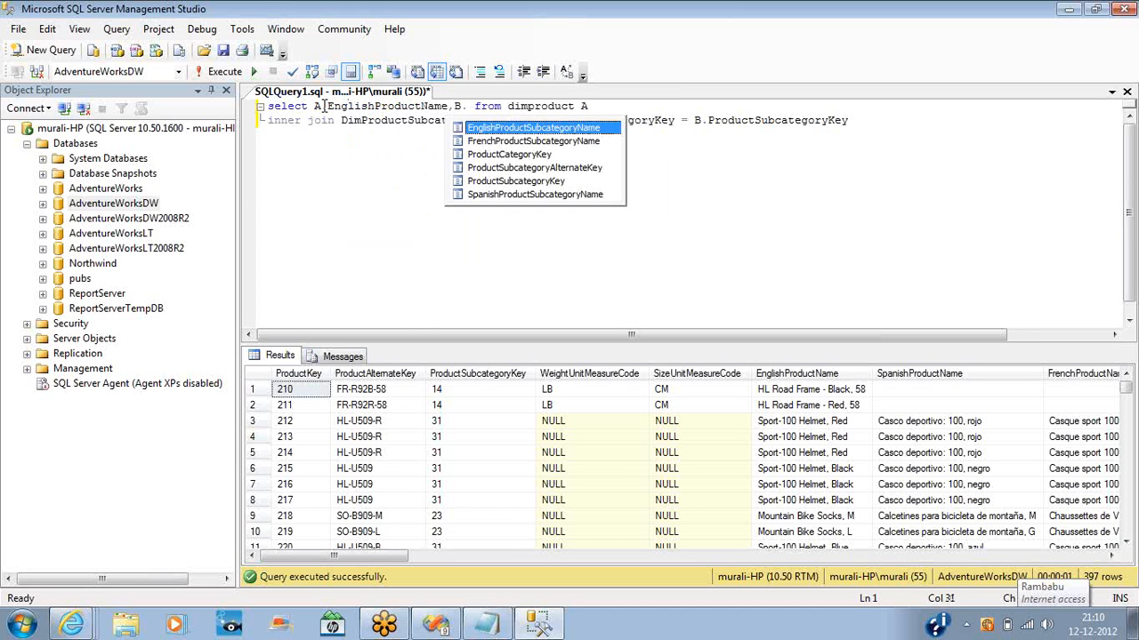
key(Tab)
key(F5)
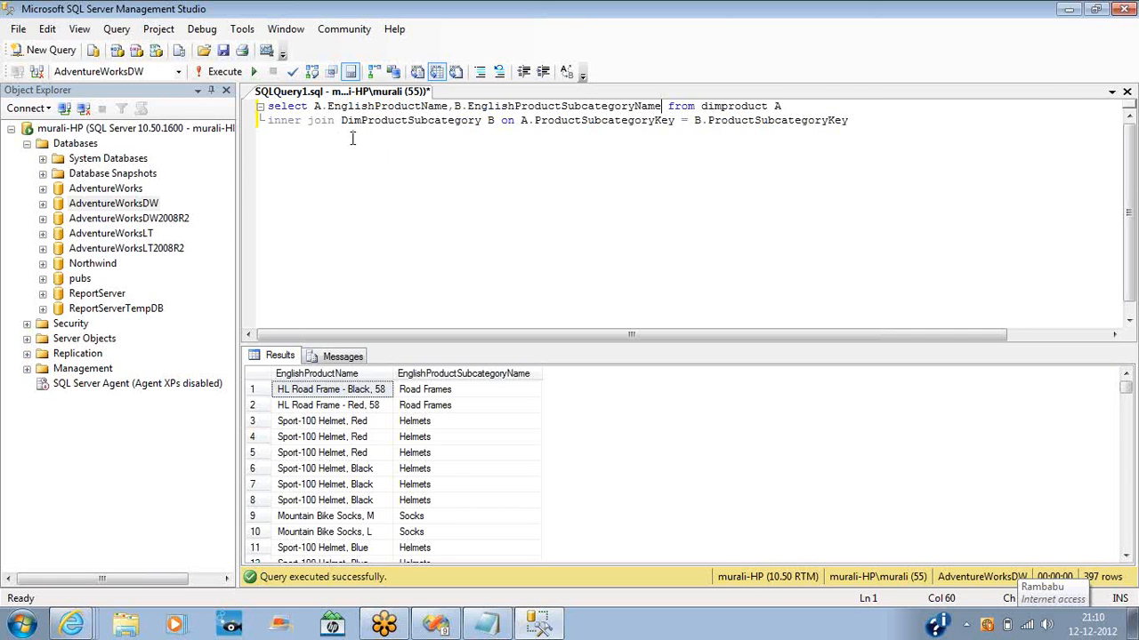
Step: Copy the whole join query, switch back to Visual Studio, and replace the Test named query's SQL text with it
click(351, 137)
key(ctrl+a)
key(ctrl+c)
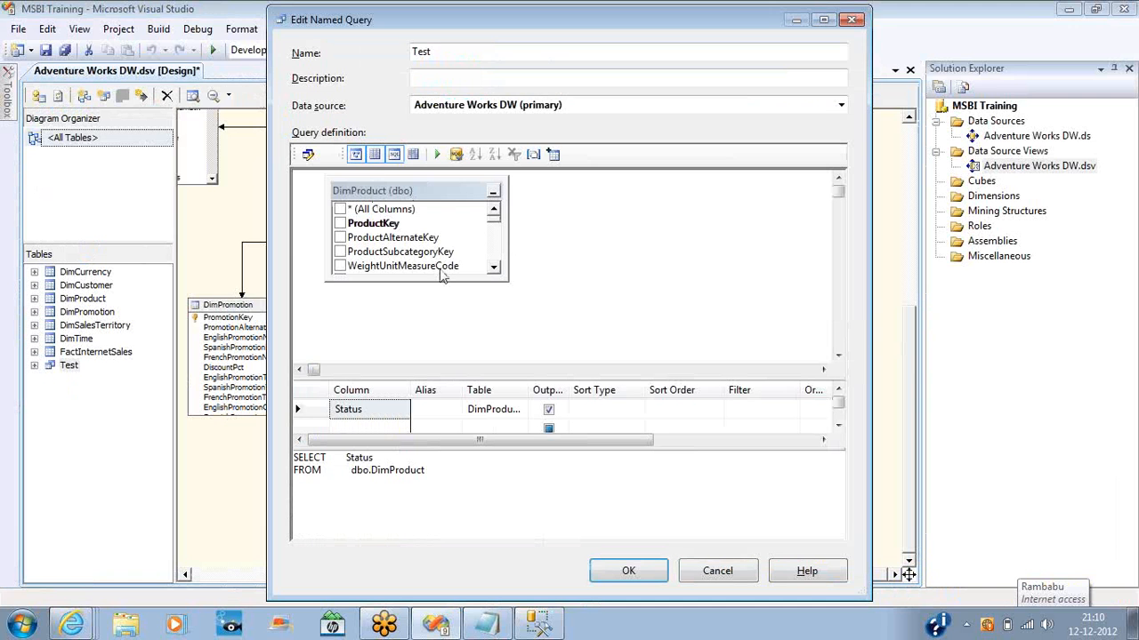
click(455, 482)
key(ctrl+a)
key(ctrl+v)
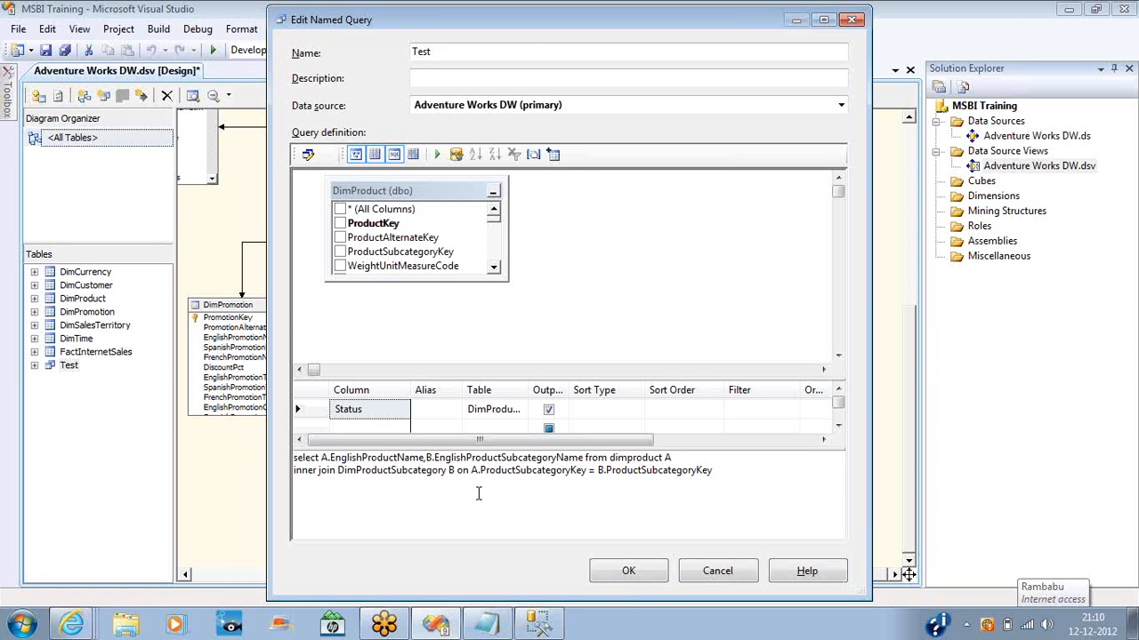
click(627, 577)
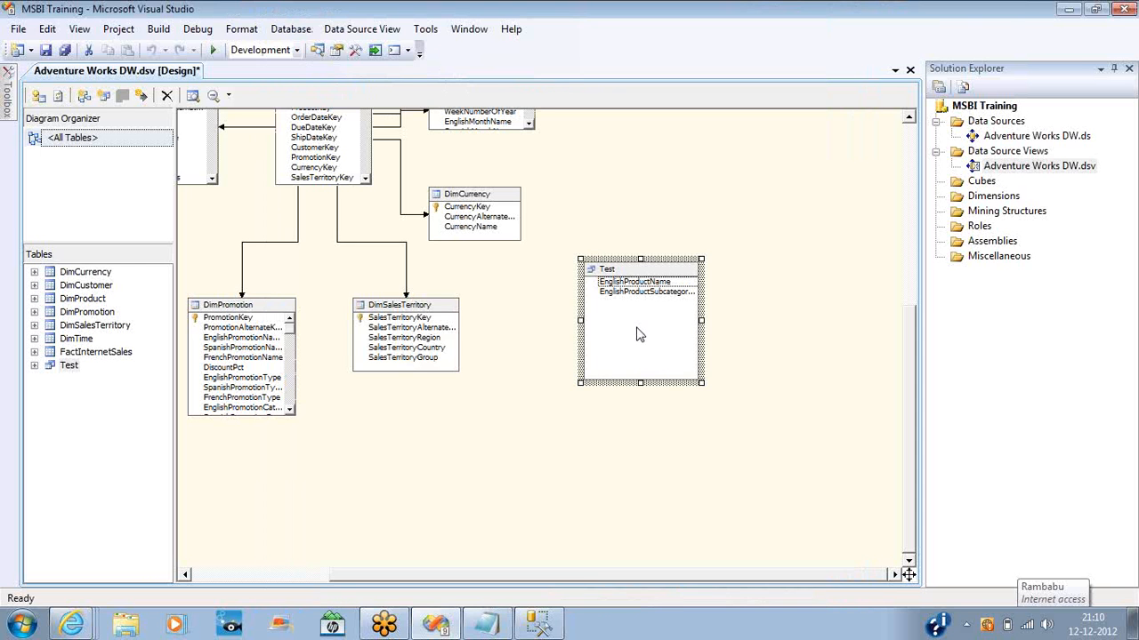
Step: Open the Test named query for editing, place table B beside table A, and check the options of their join line
double_click(646, 270)
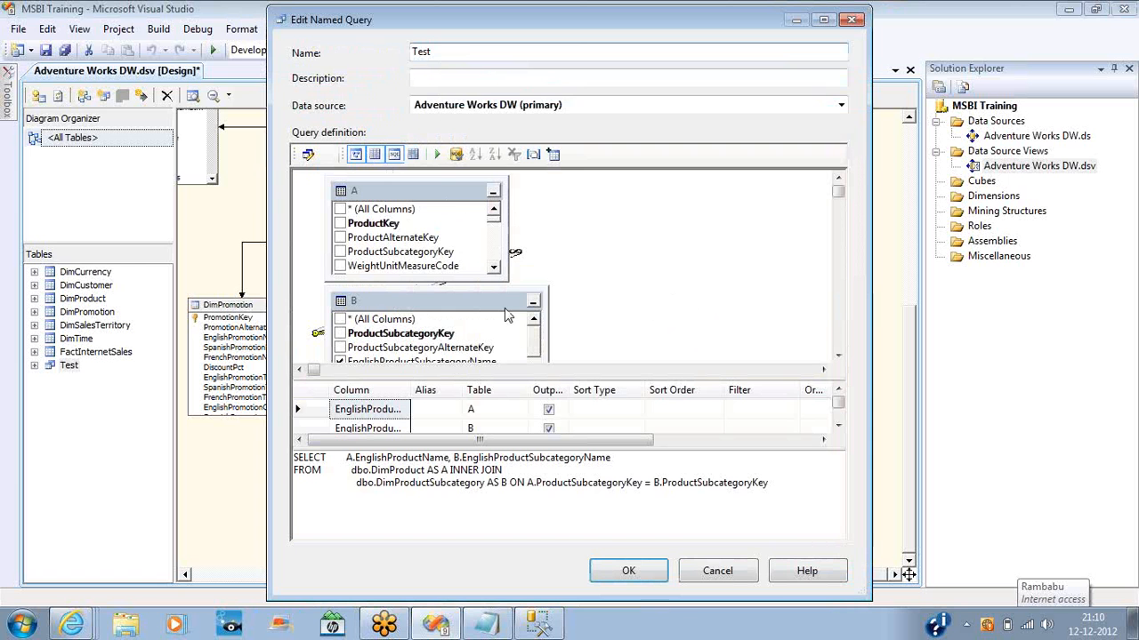
drag(505, 310, 764, 216)
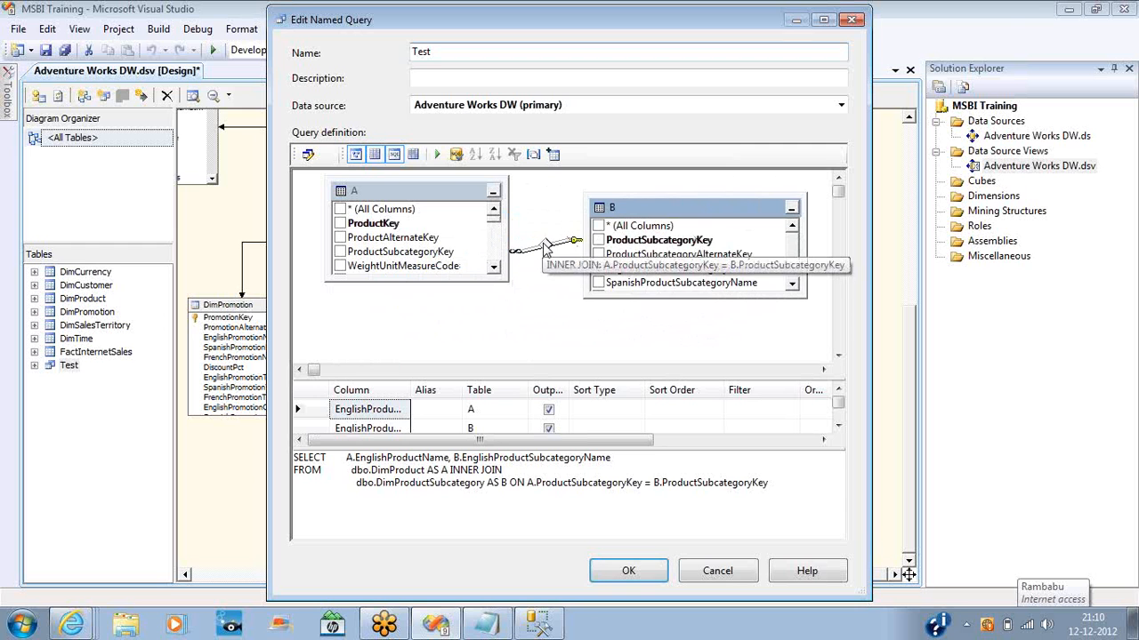
right_click(545, 248)
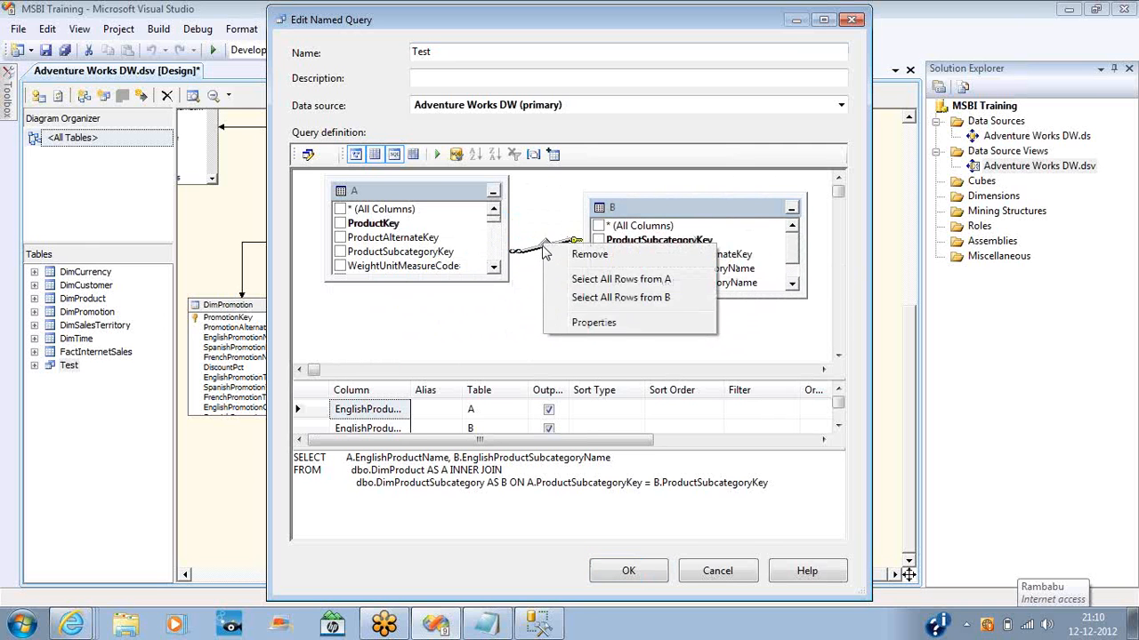
click(536, 246)
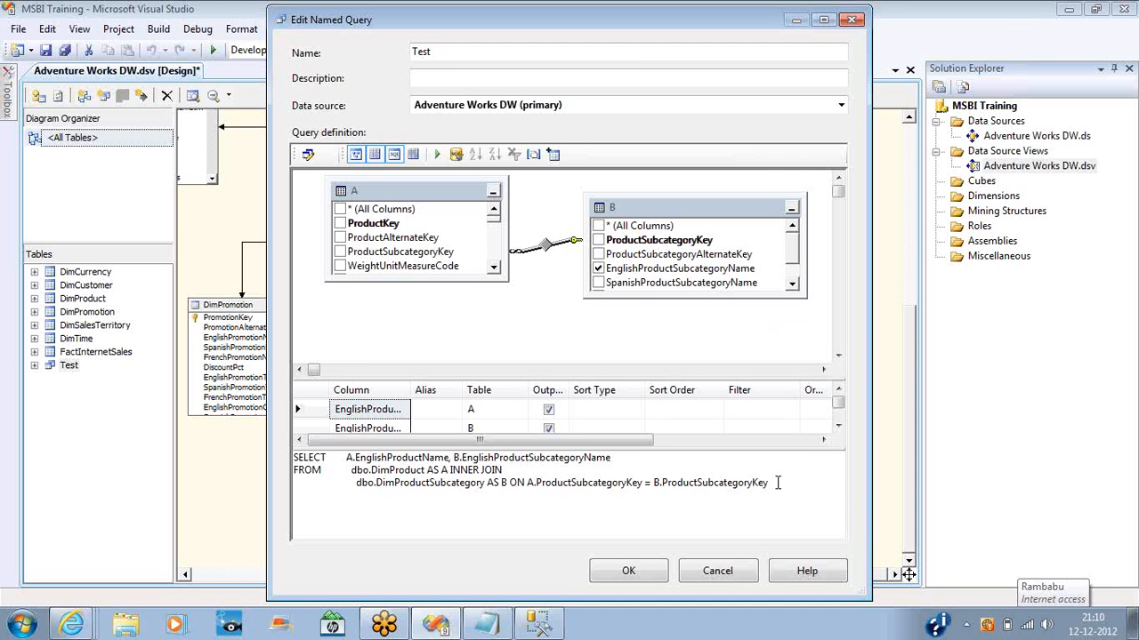
Step: Delete the inner join to DimProductSubcategory and the B.EnglishProductSubcategoryName column from the Test query's SQL, and apply the change
drag(777, 483, 343, 499)
click(344, 499)
drag(294, 457, 770, 481)
click(787, 502)
drag(778, 486, 452, 478)
key(Delete)
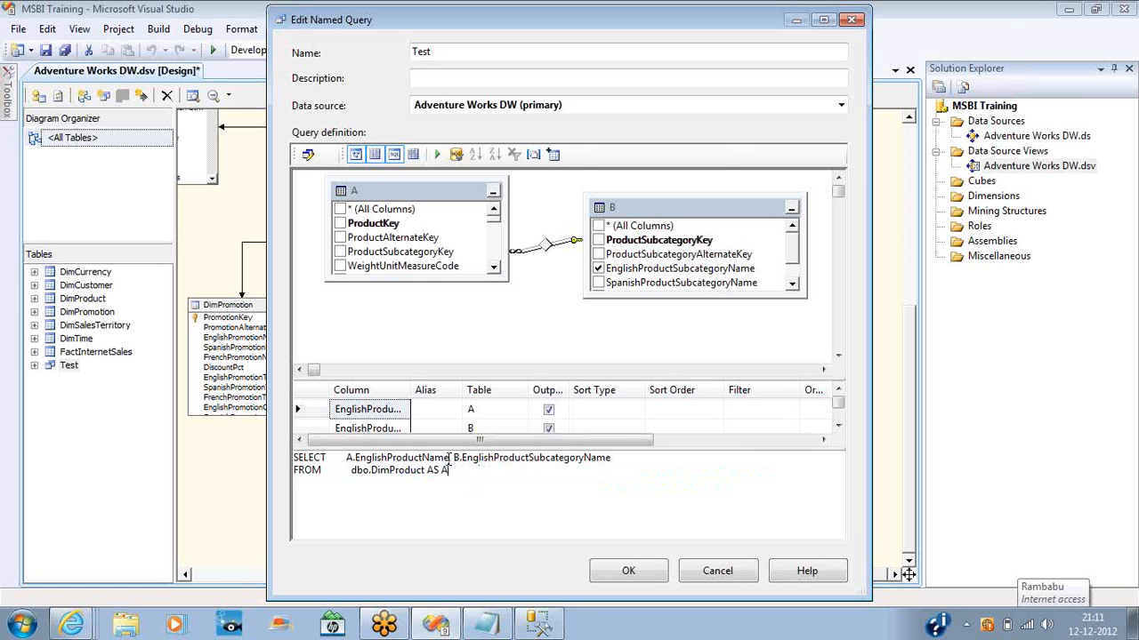
drag(449, 458, 616, 458)
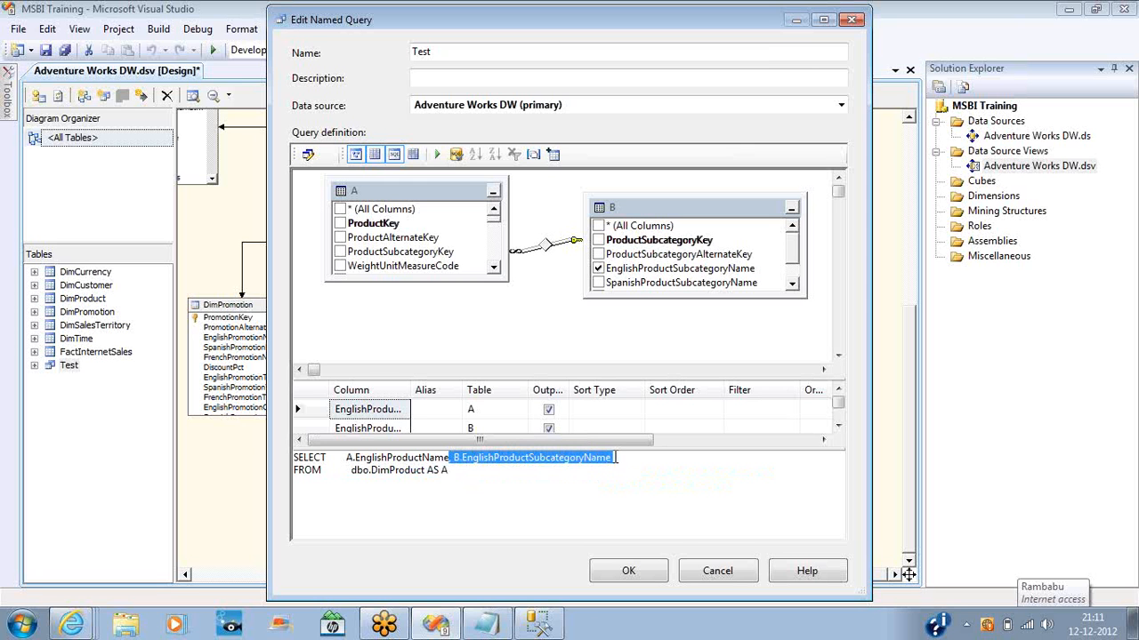
key(Delete)
click(628, 571)
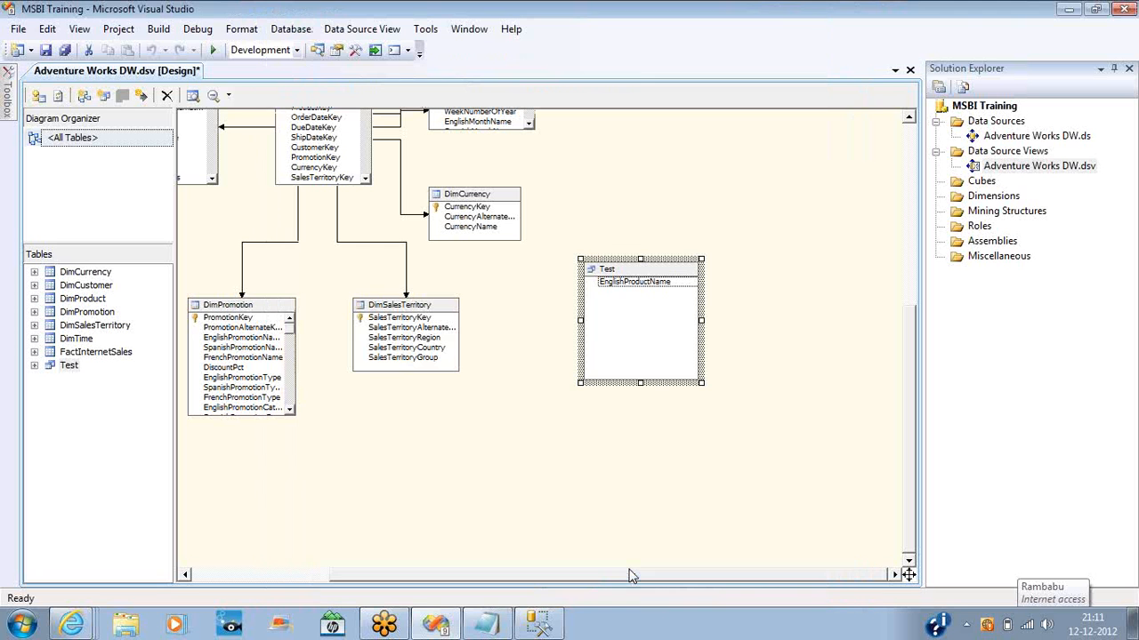
Step: Reopen the Test named query, replace its whole SQL text with the copied join query, and apply it
double_click(654, 268)
click(551, 466)
key(ctrl+a)
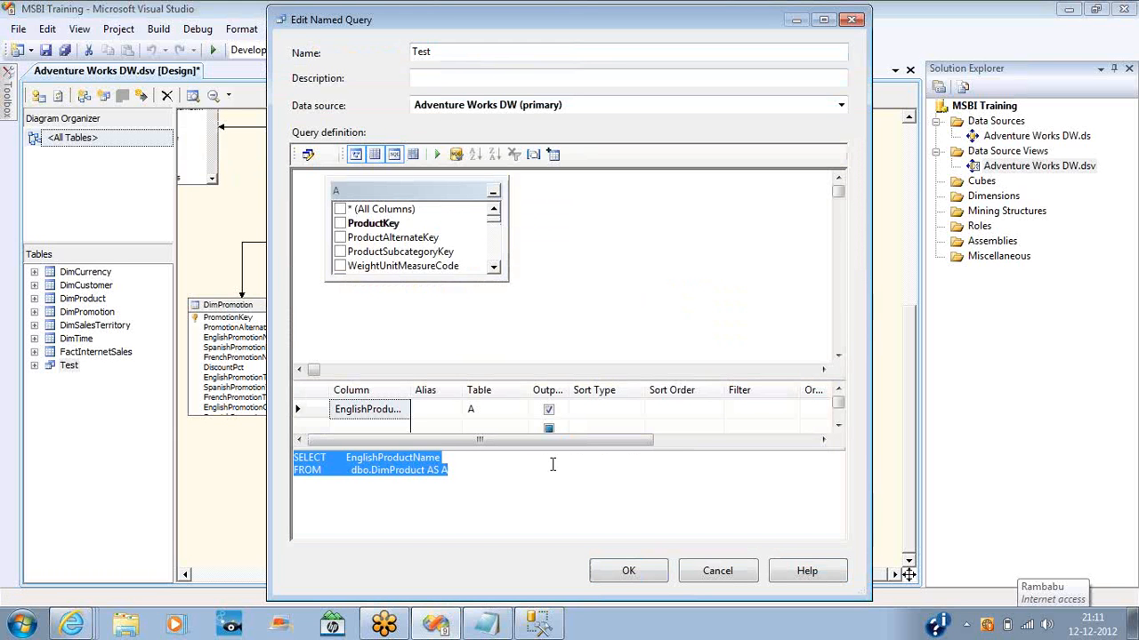
key(ctrl+v)
click(643, 574)
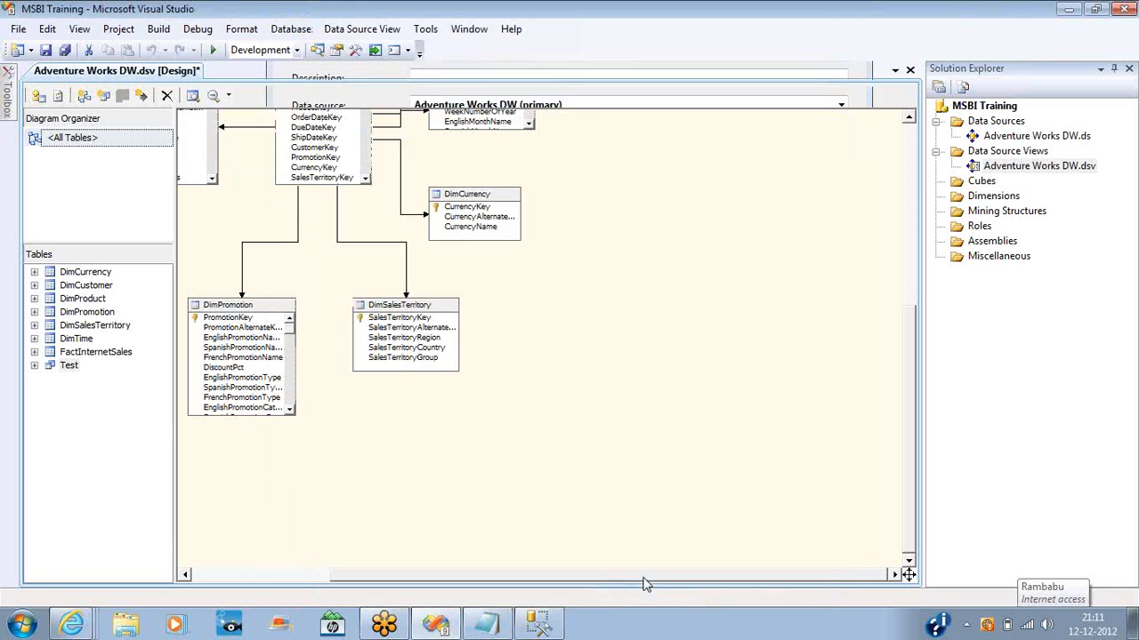
Step: Switch to SQL Server Management Studio, put create view test as above the join query, and run it to create the view
key(alt+Tab)
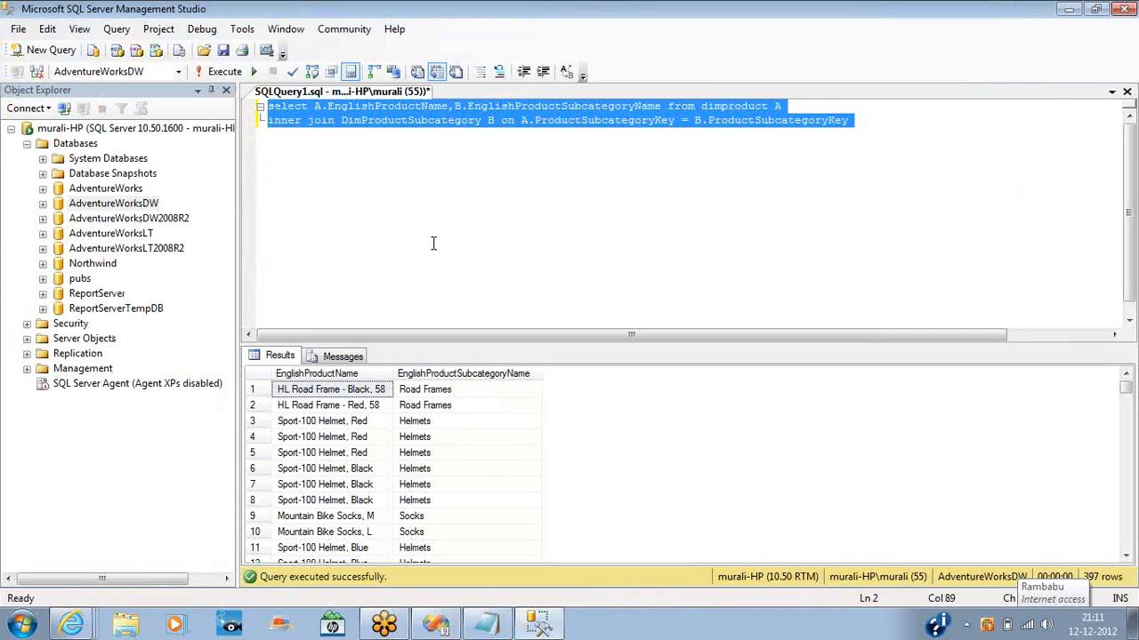
click(433, 243)
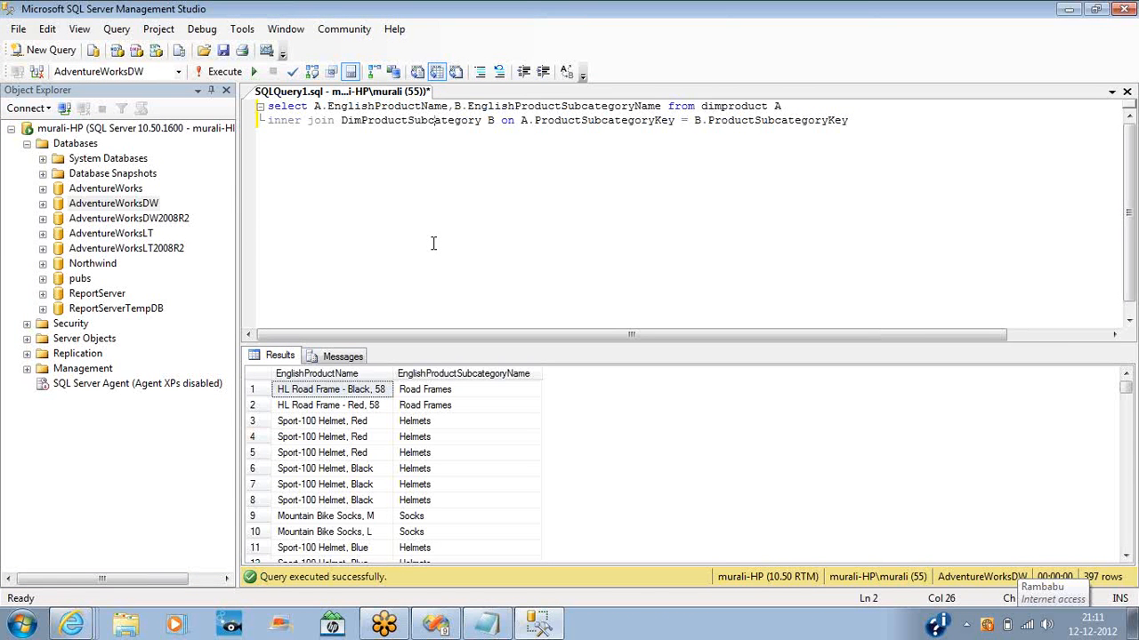
key(Home)
key(Up)
key(Return)
key(Return)
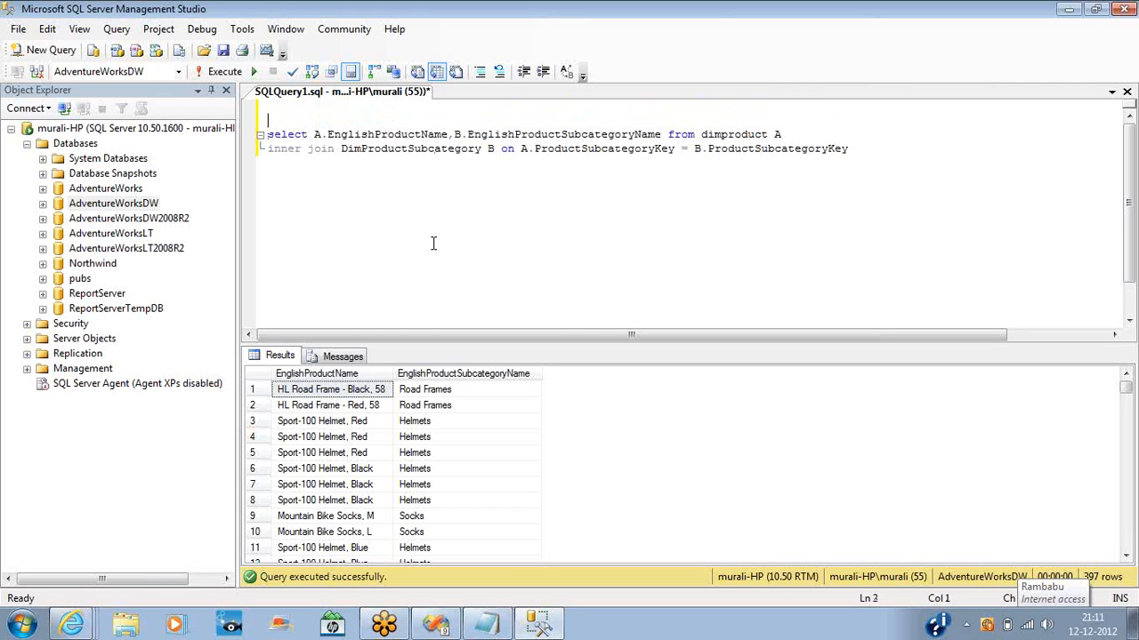
text(create view test)
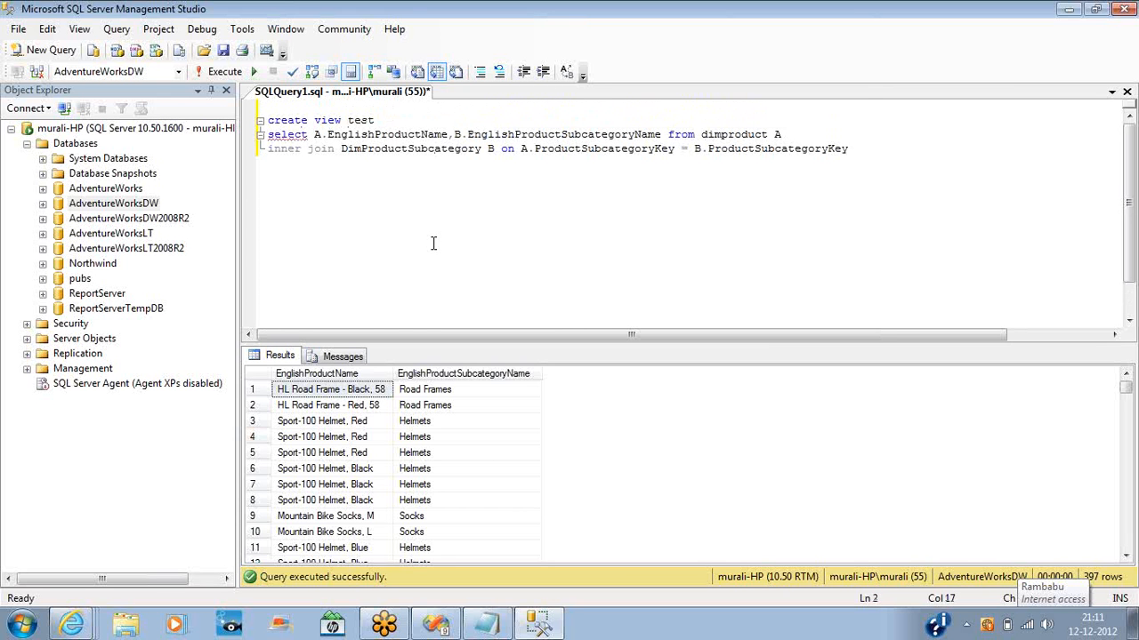
key(Return)
text(as)
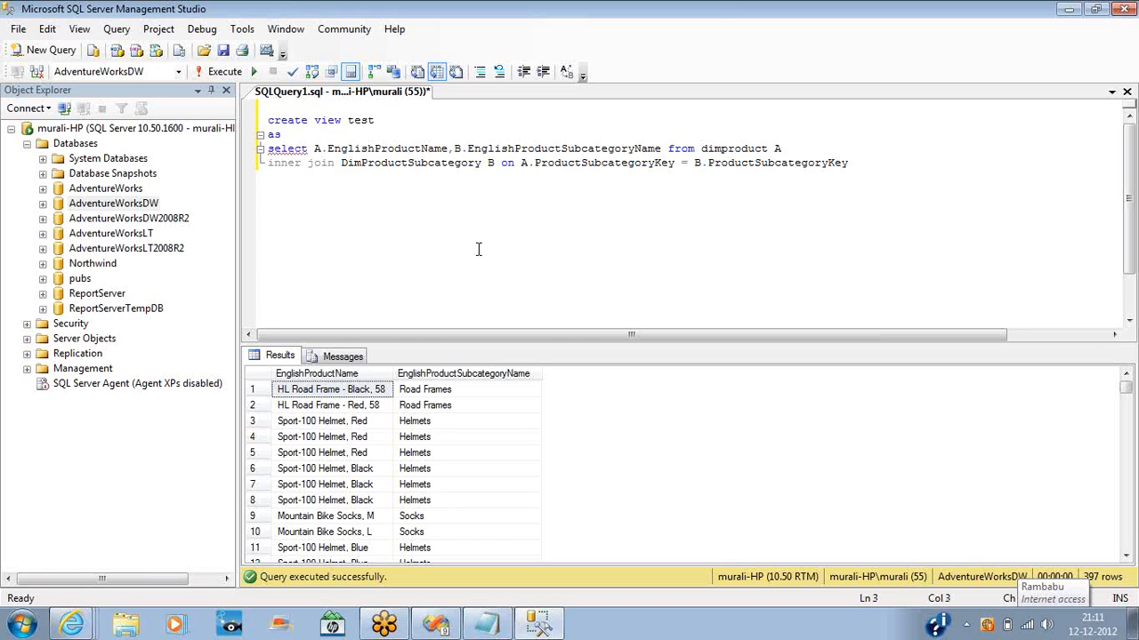
key(F5)
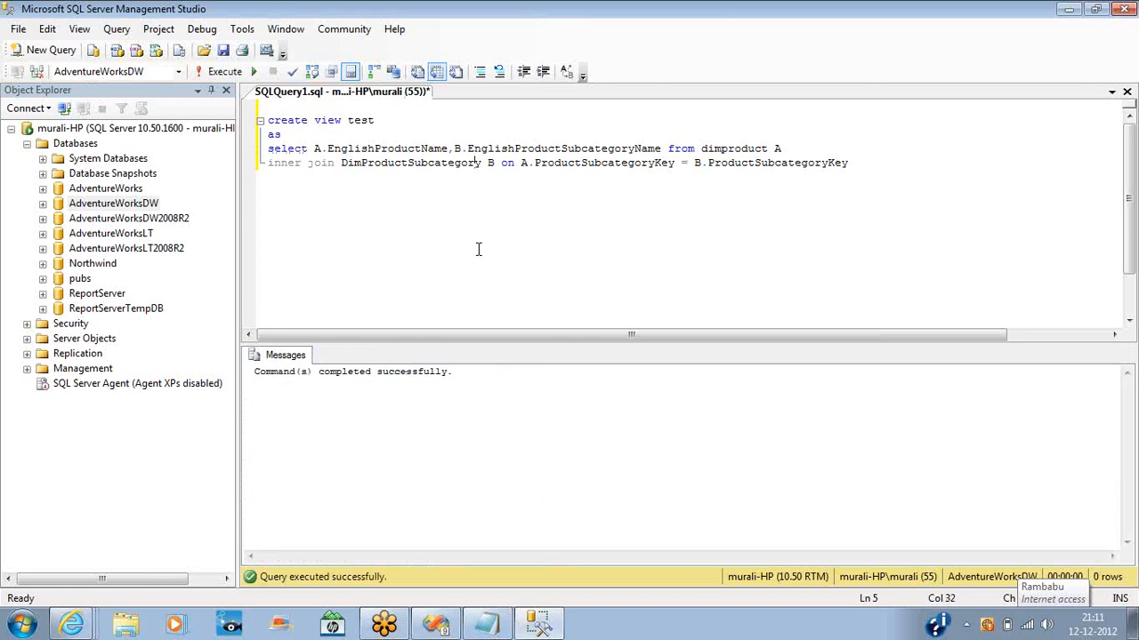
Step: Add the statement select * from test below the view definition, with the keyword spelled correctly
double_click(358, 121)
click(855, 163)
key(Return)
key(Return)
text(selct * from test)
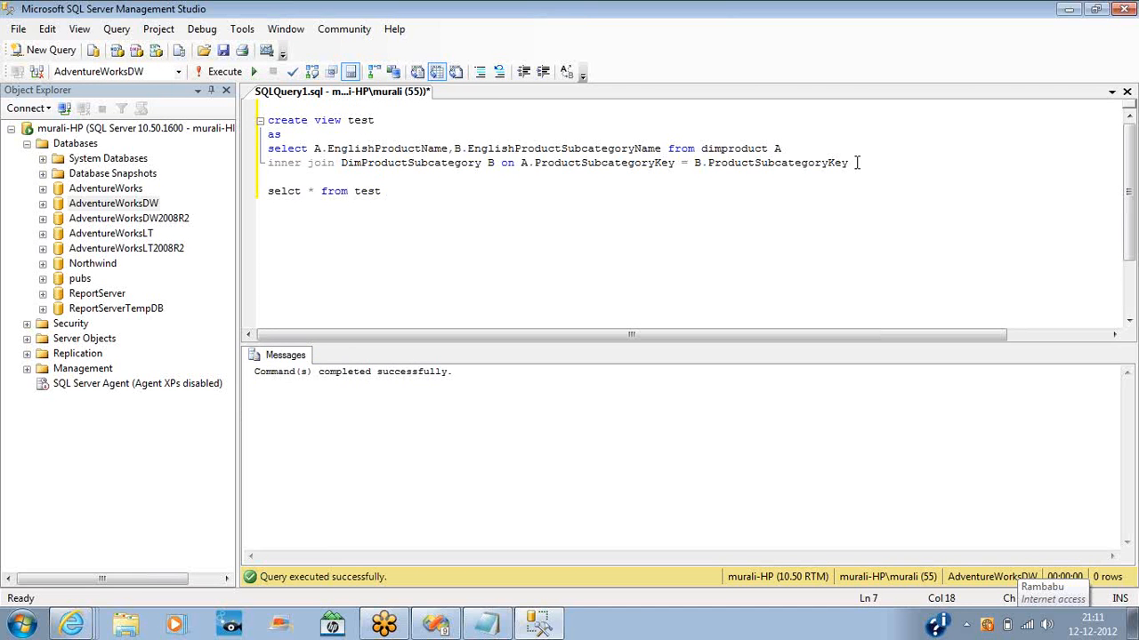
key(ctrl+Left)
key(ctrl+Left)
key(ctrl+Left)
key(ctrl+Left)
key(ctrl+Left)
key(Down)
key(Right)
key(Right)
key(Right)
text(e)
Step: Run only the select * from test statement
key(End)
key(shift+Home)
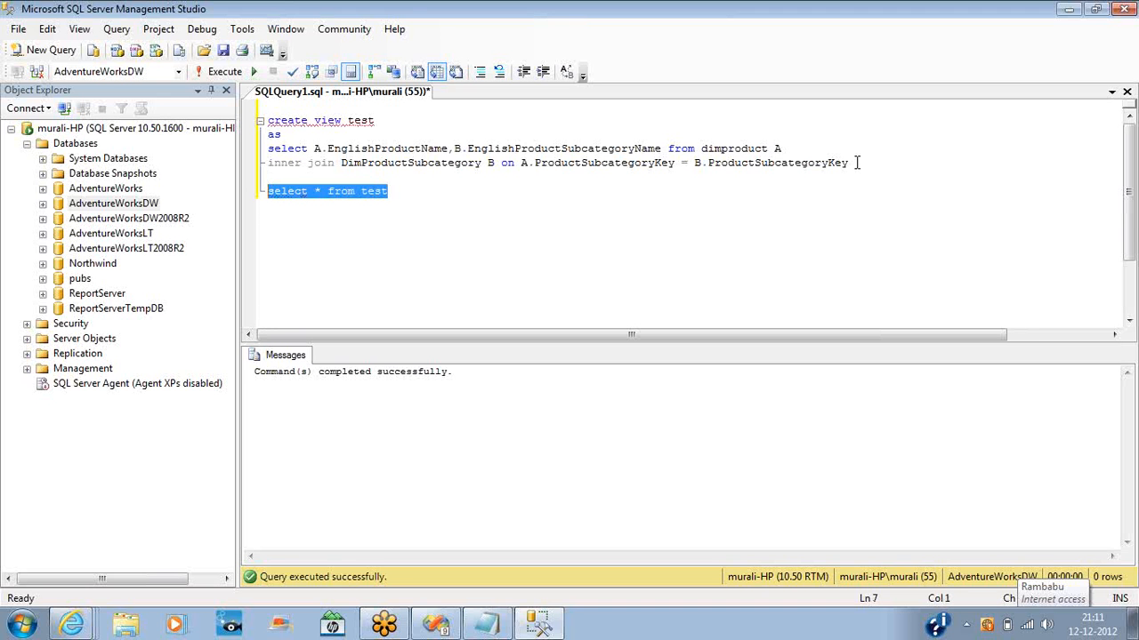
key(F5)
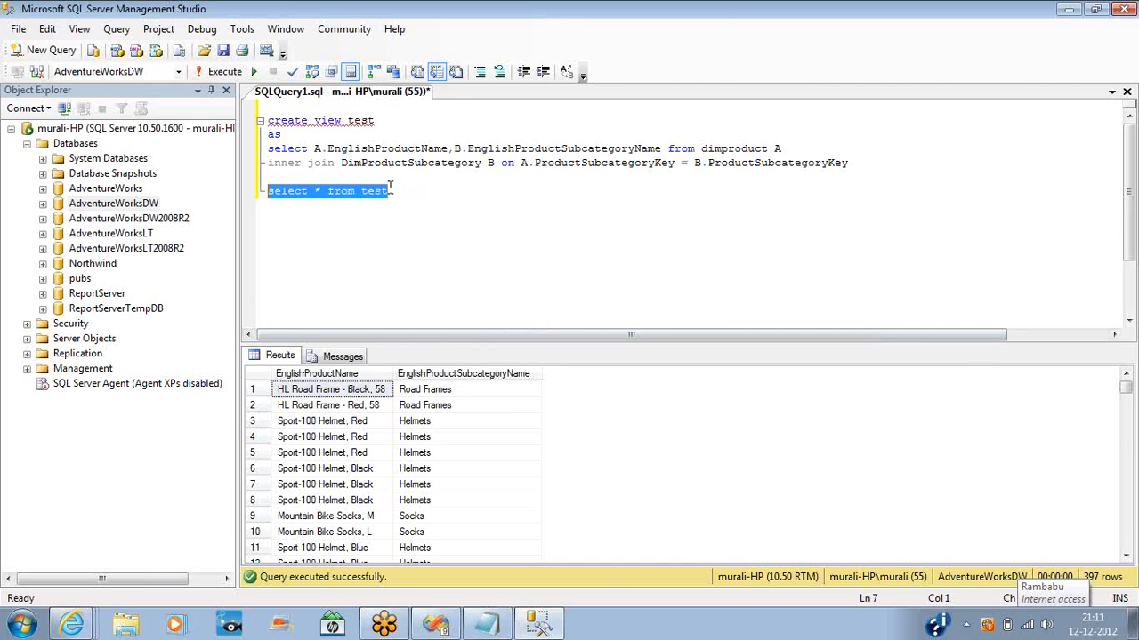
Step: Switch to Visual Studio, add the test (dbo) view to the data source view, and place it beside the Test named query
key(alt+Tab)
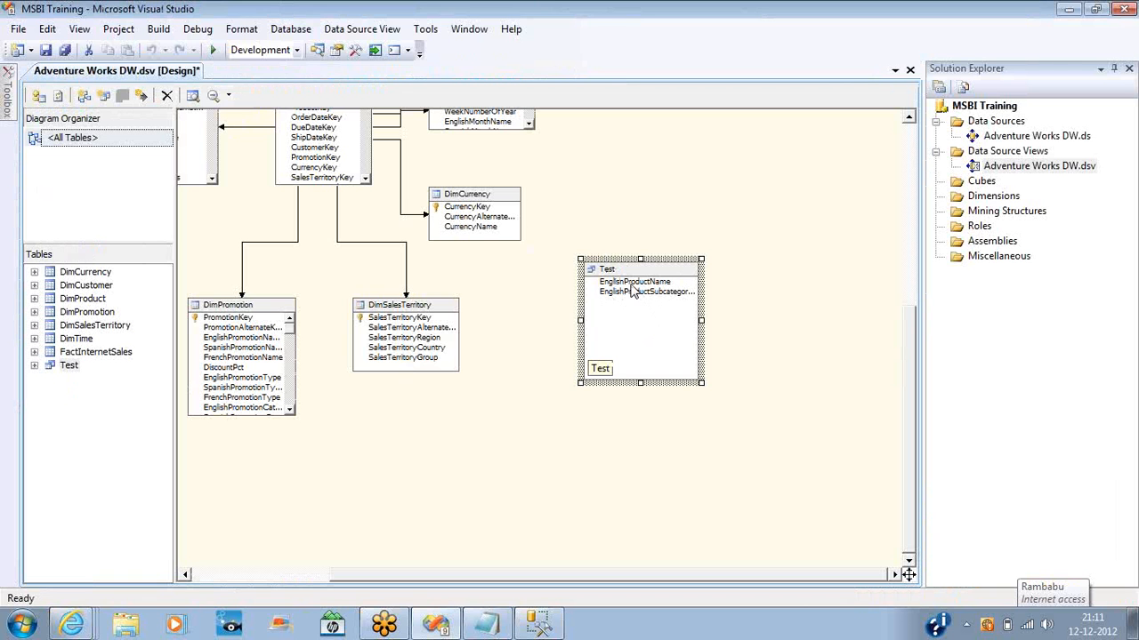
right_click(629, 211)
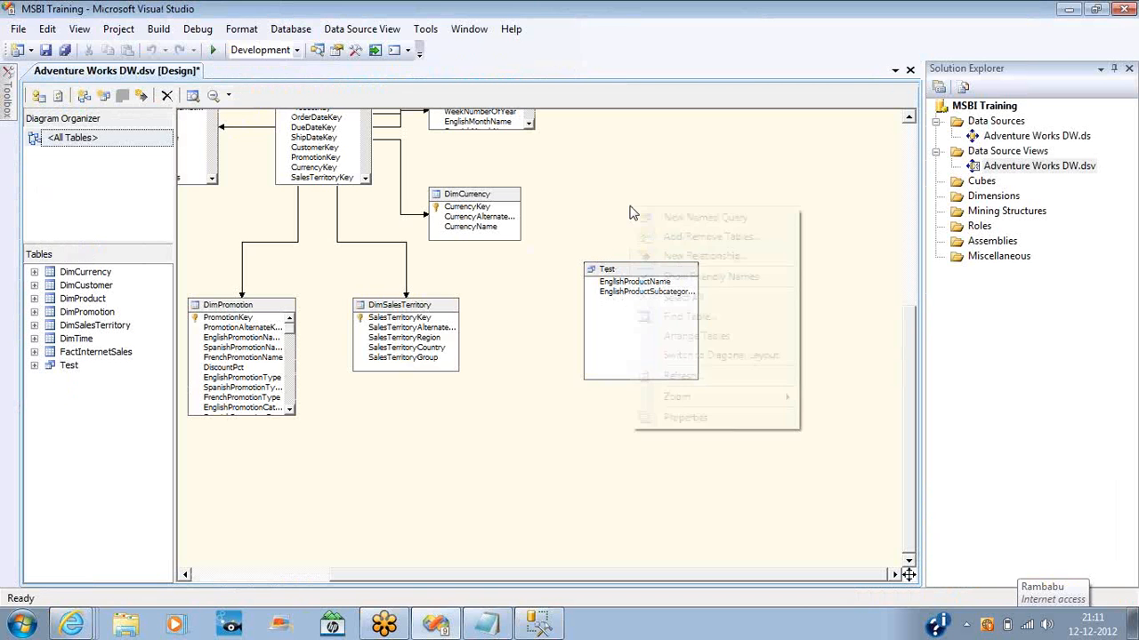
click(693, 238)
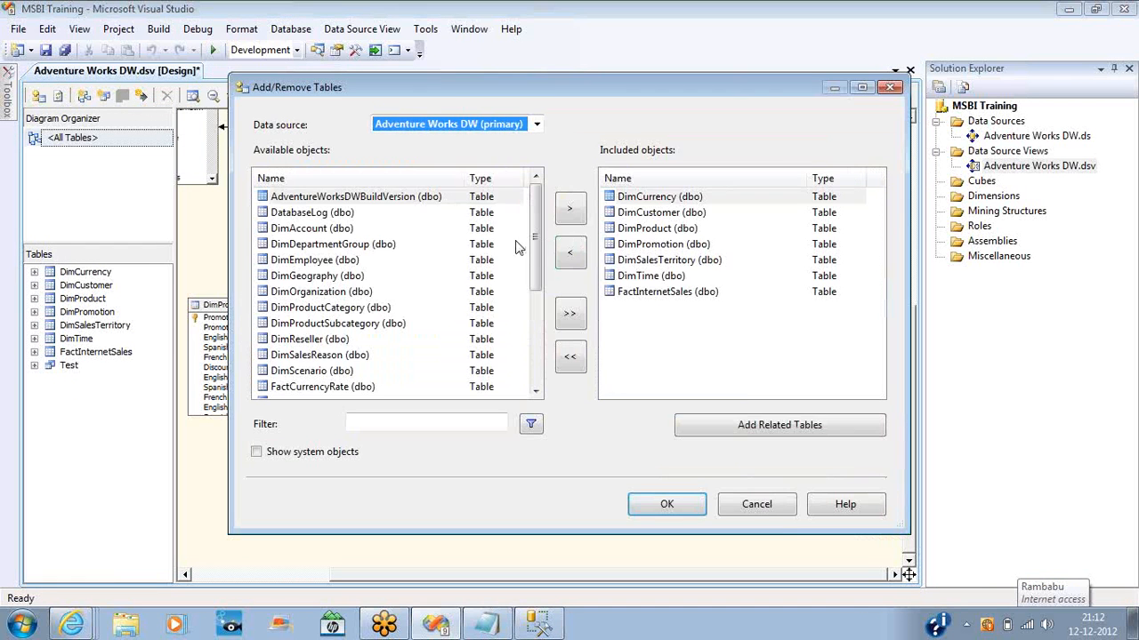
drag(535, 256, 535, 348)
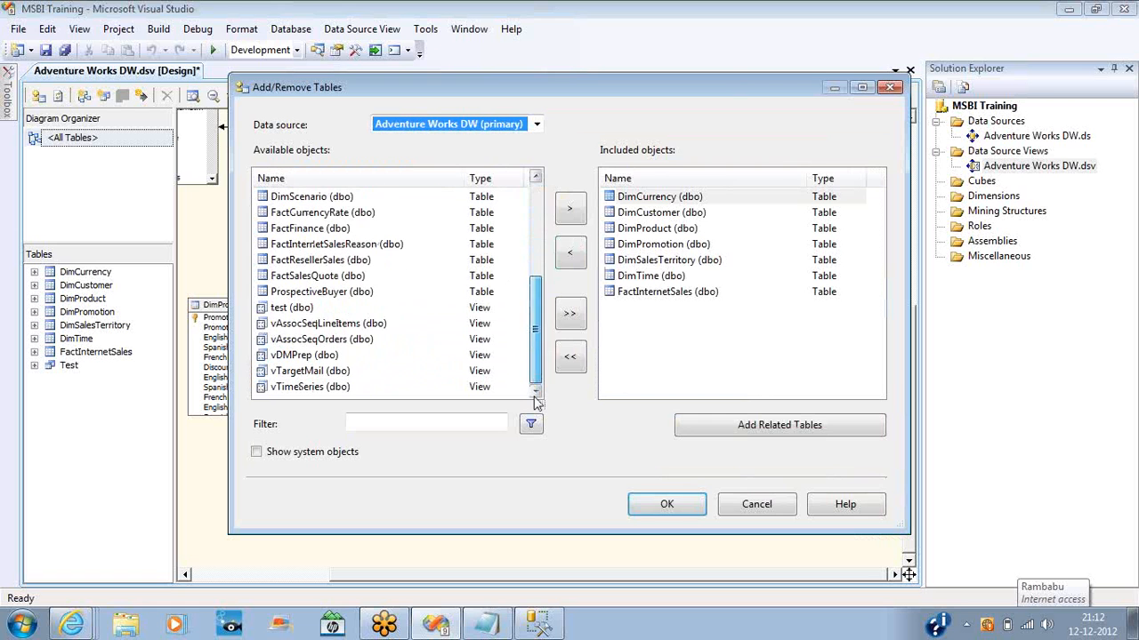
click(287, 313)
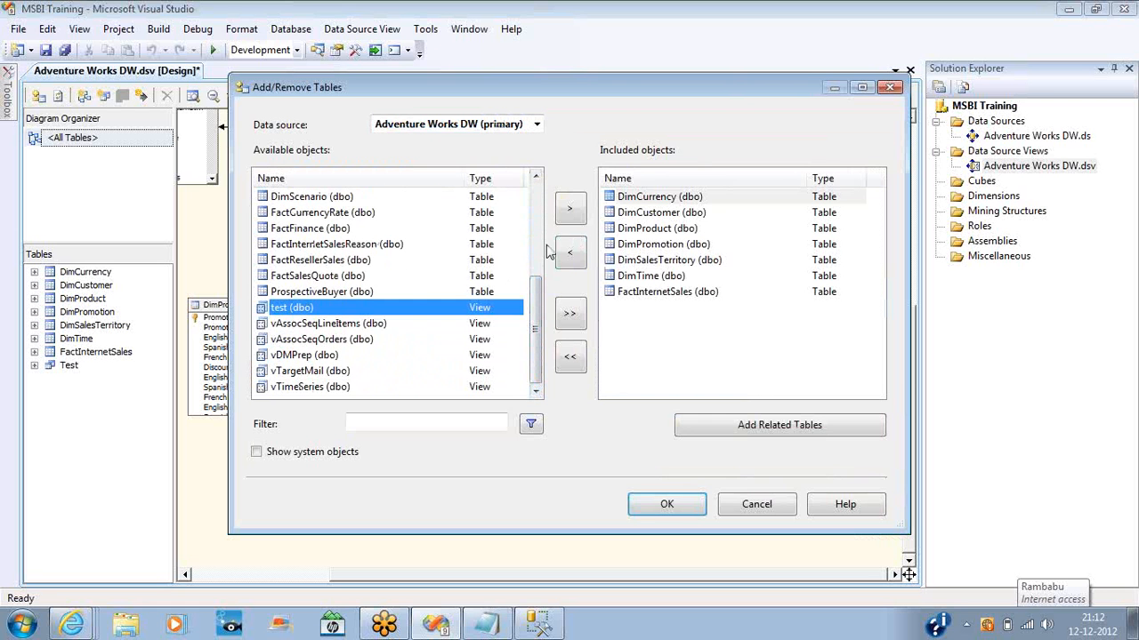
click(570, 210)
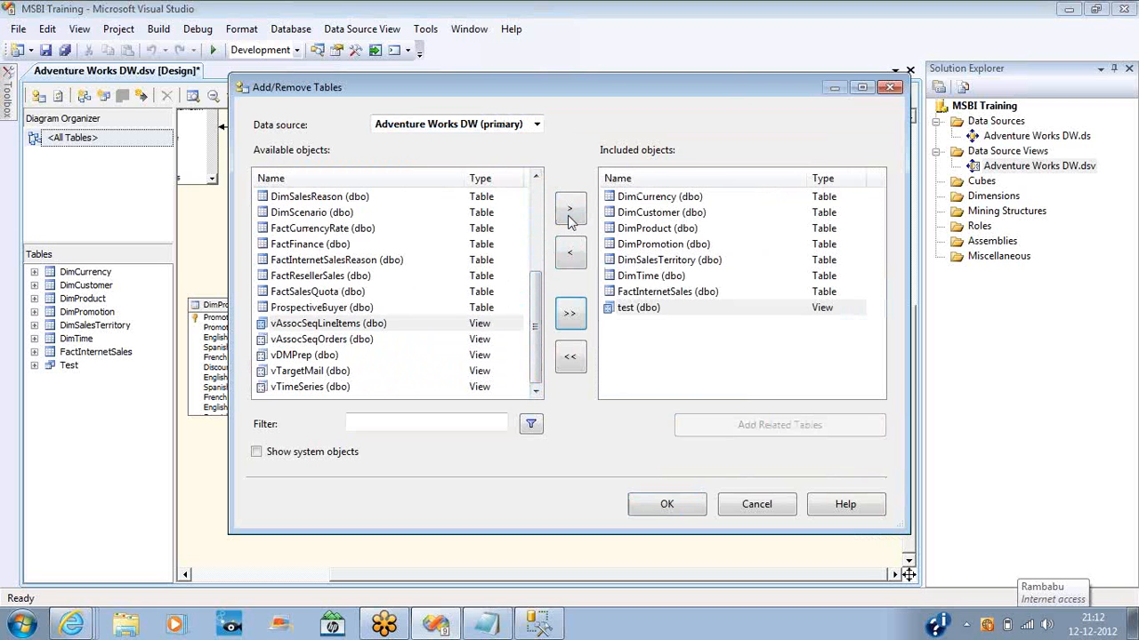
click(647, 506)
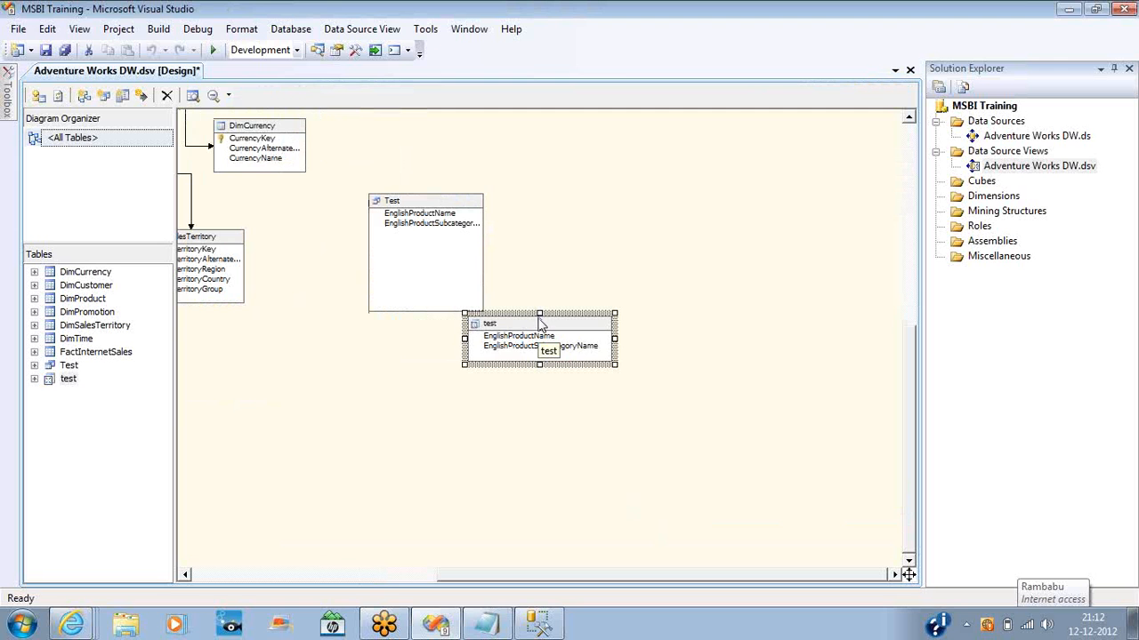
drag(539, 322, 596, 203)
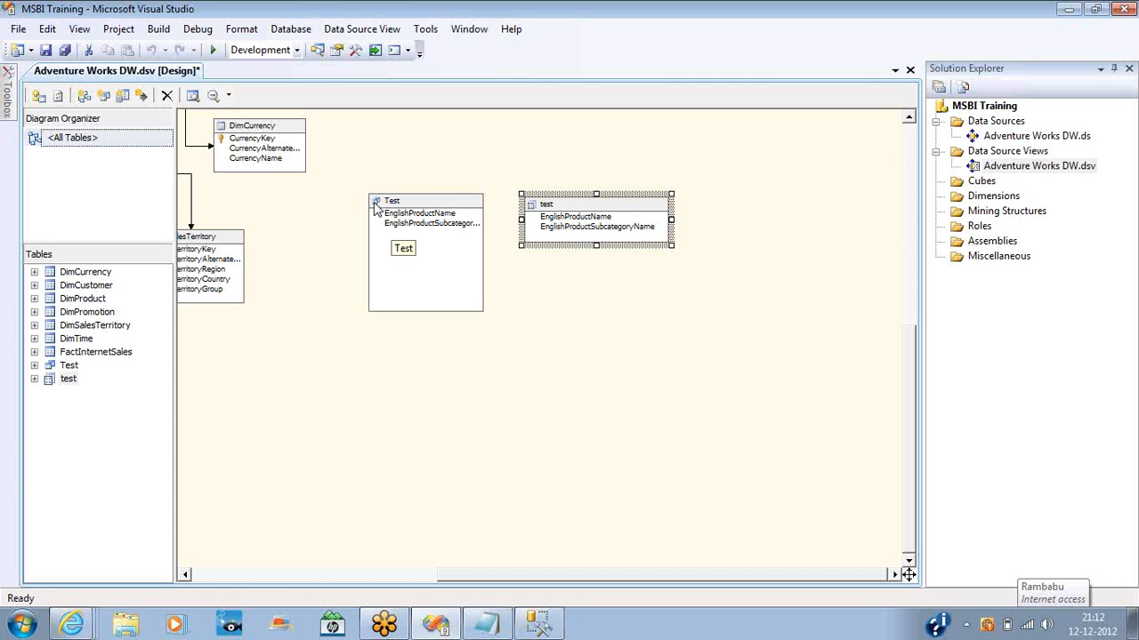
click(412, 205)
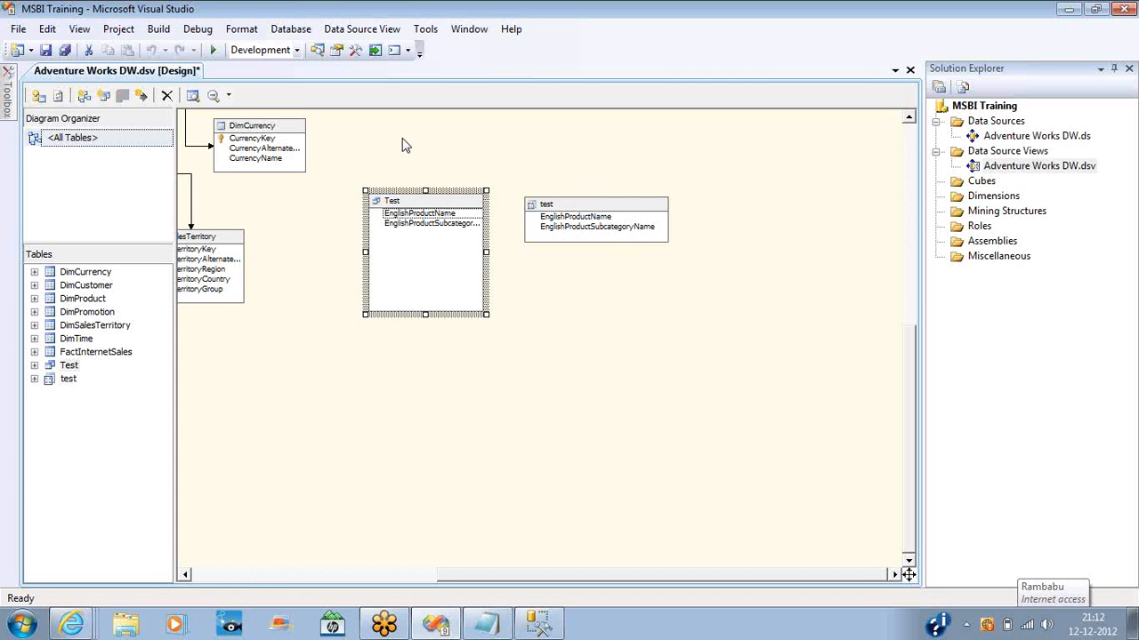
right_click(405, 145)
click(676, 186)
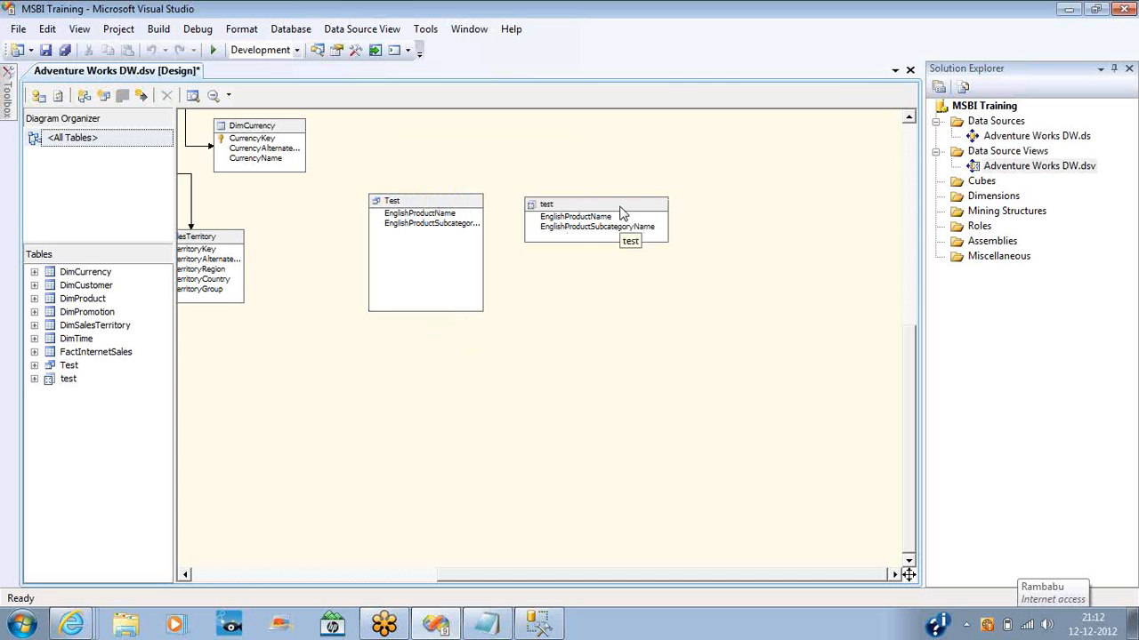
click(621, 213)
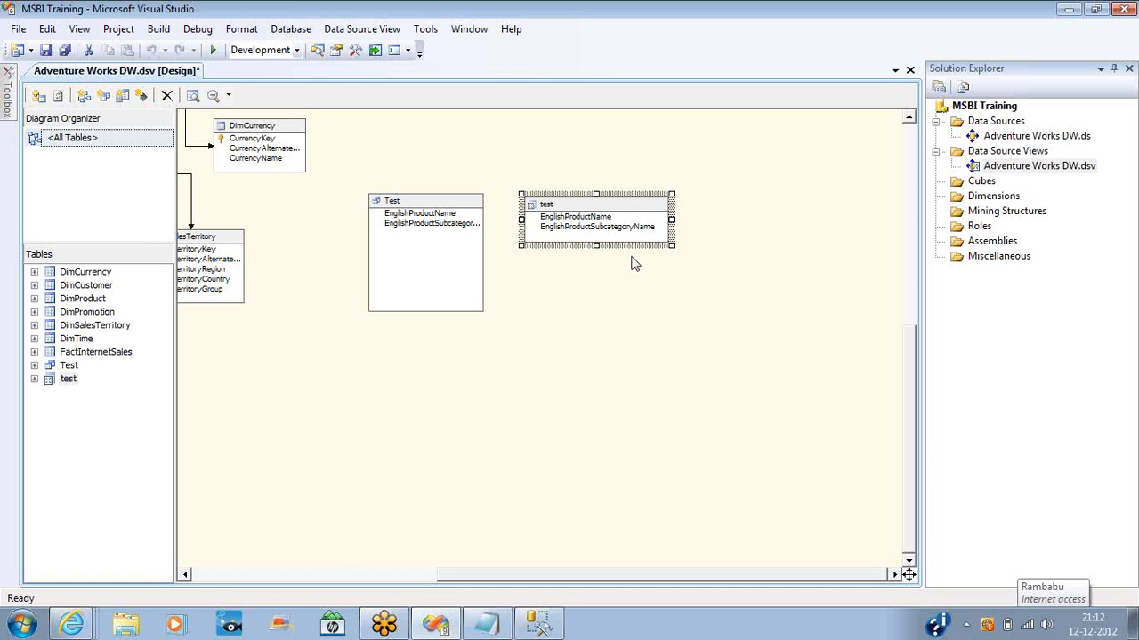
Step: Switch to SQL Server Management Studio and highlight the whole create view test statement for review
key(alt+Tab)
double_click(356, 130)
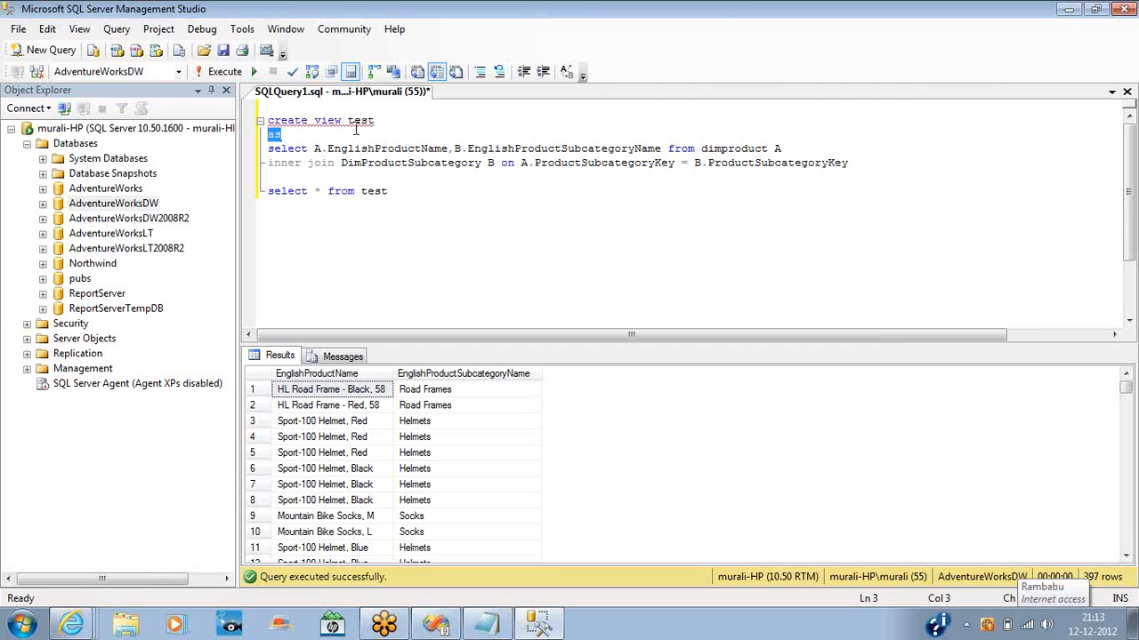
click(872, 171)
key(ctrl+shift+Home)
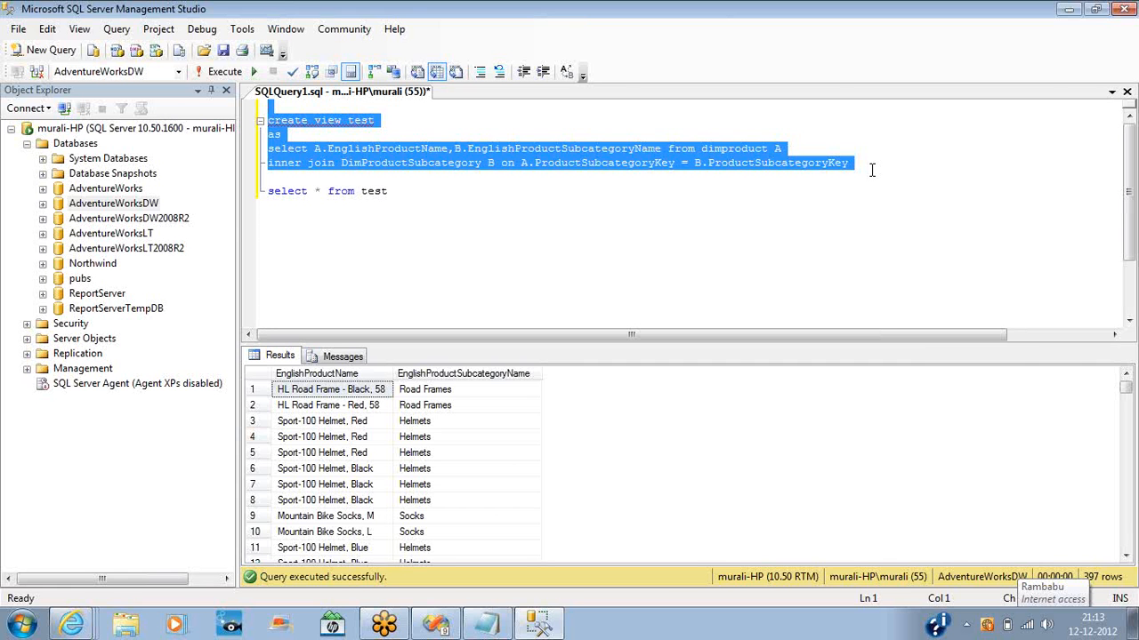
Step: Switch back to Visual Studio and compare the test view with the Test named query in the diagram
key(alt+Tab)
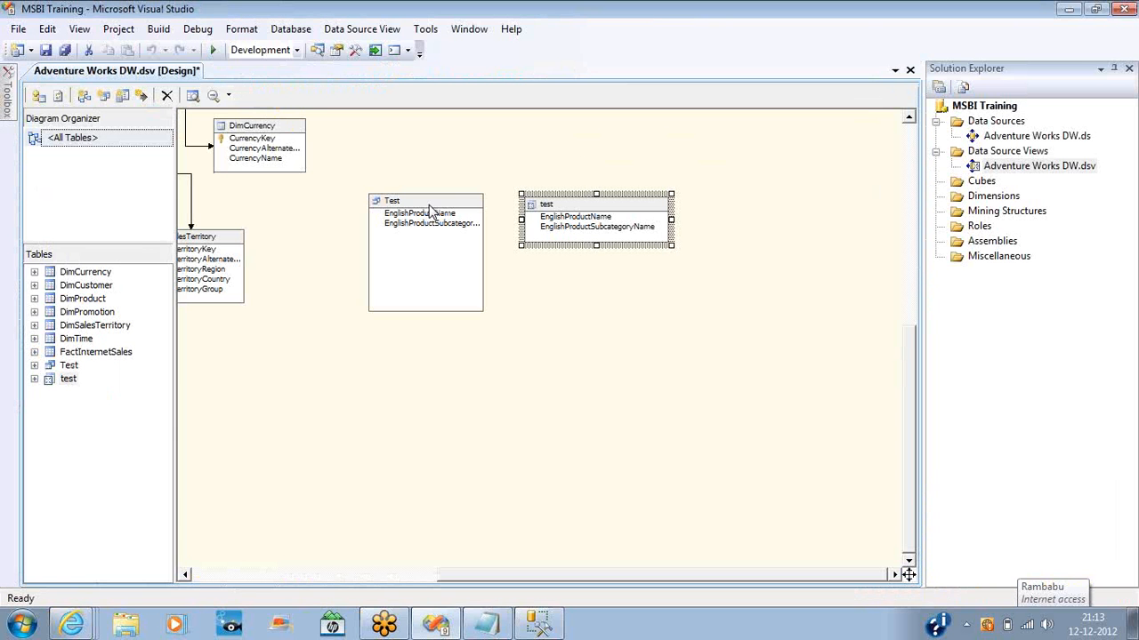
right_click(386, 139)
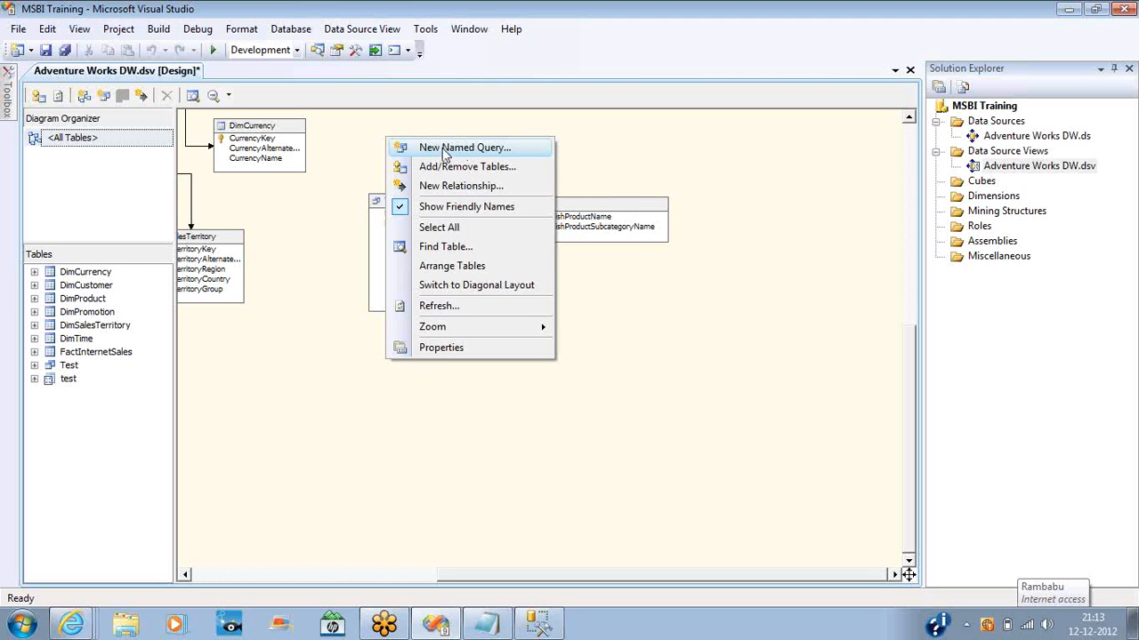
click(618, 205)
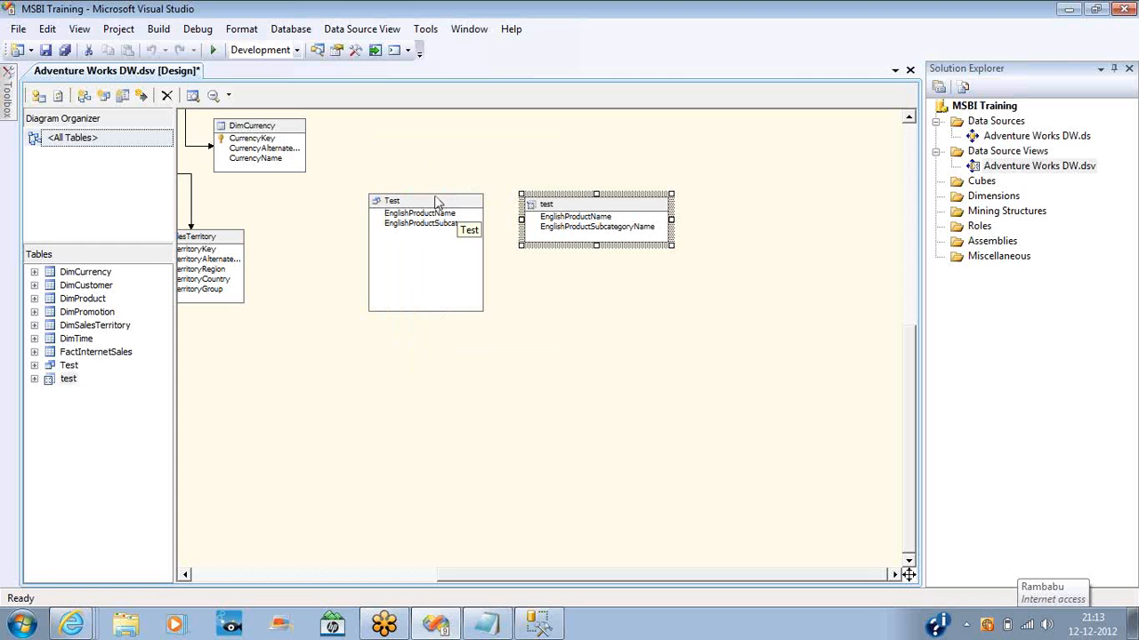
click(399, 203)
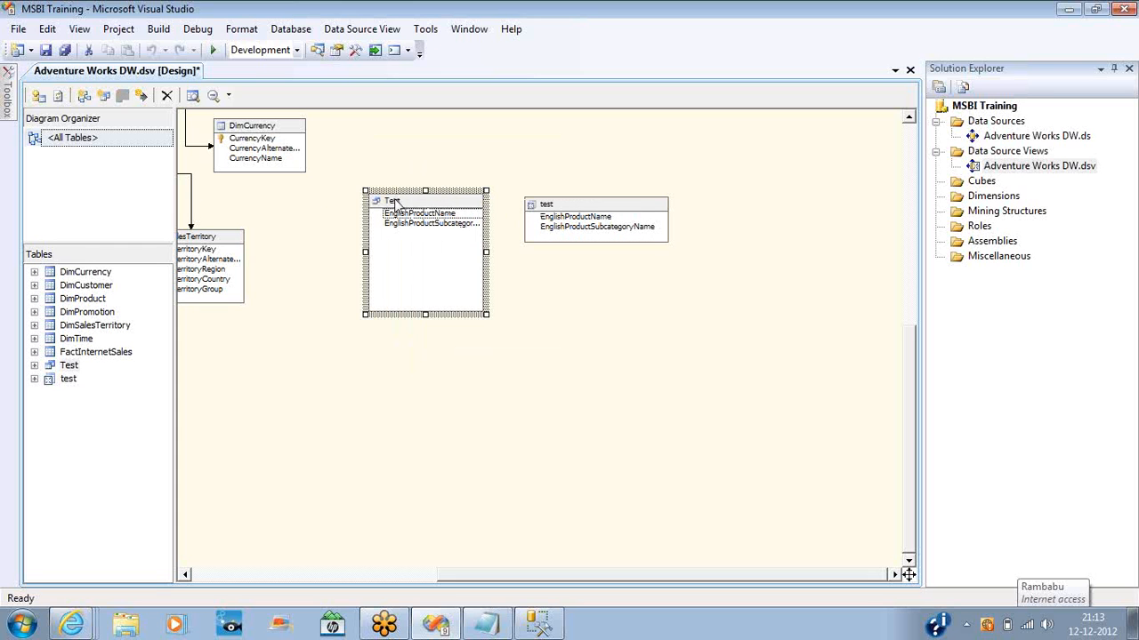
Step: Rename the Test named query in the diagram as Testing
click(548, 214)
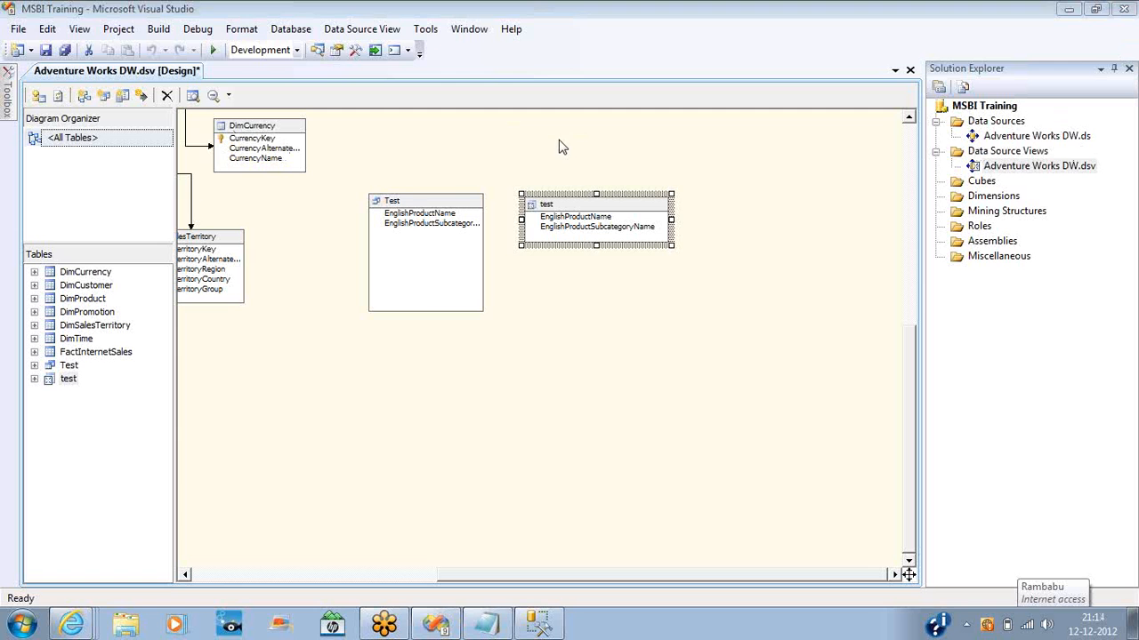
click(410, 201)
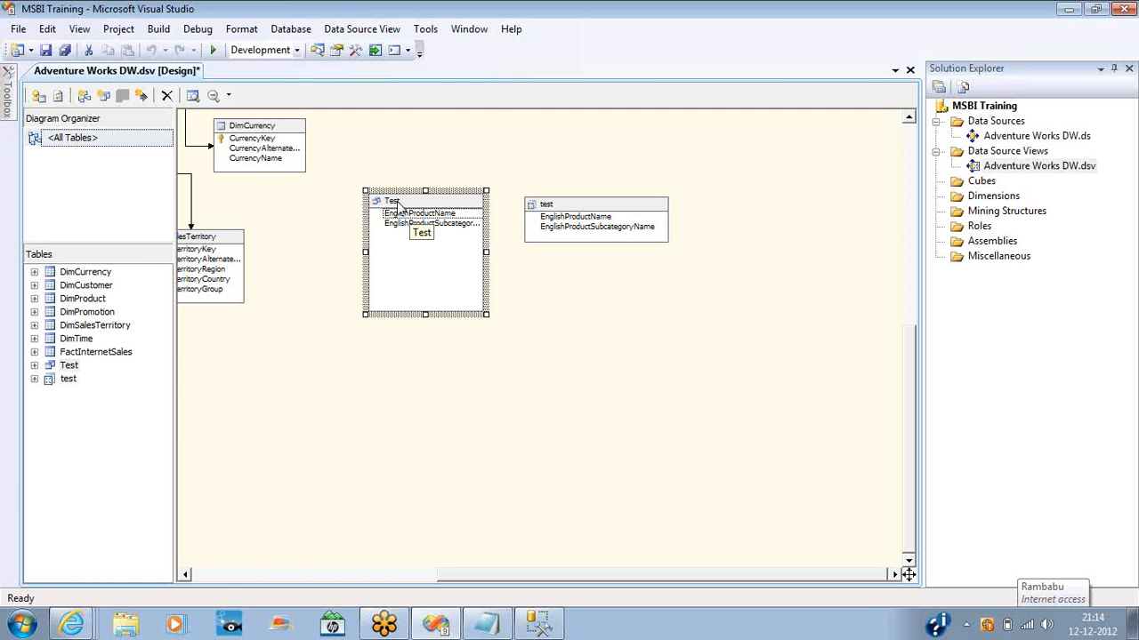
double_click(396, 204)
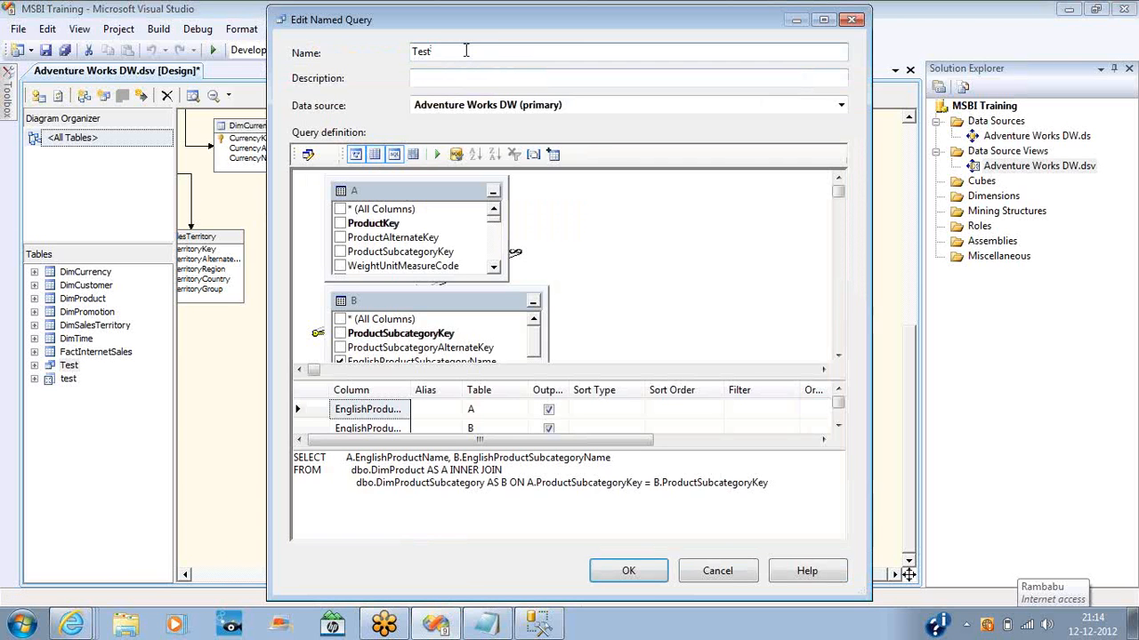
text(ing)
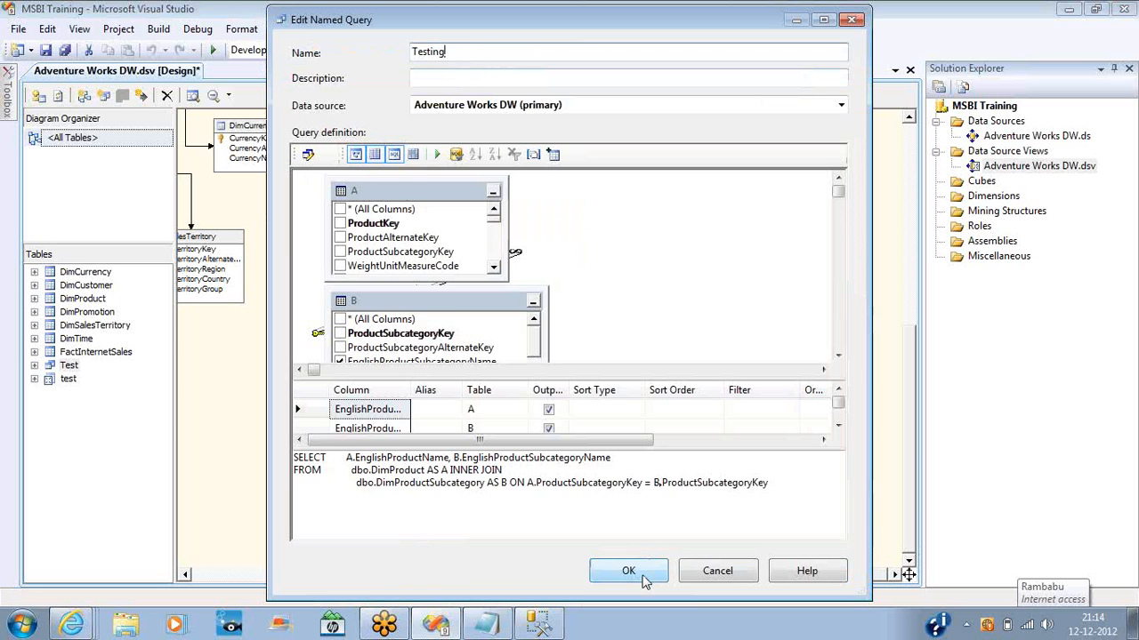
click(628, 571)
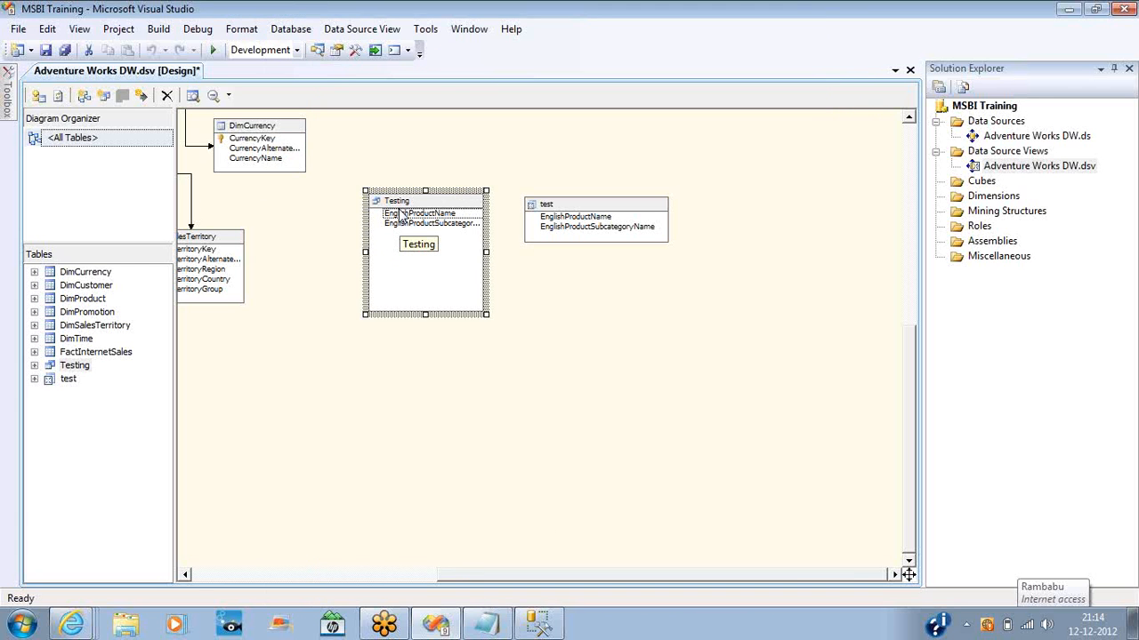
Step: Switch to SQL Server Management Studio, change the last query to select * from testing, and run only that statement
key(alt+Tab)
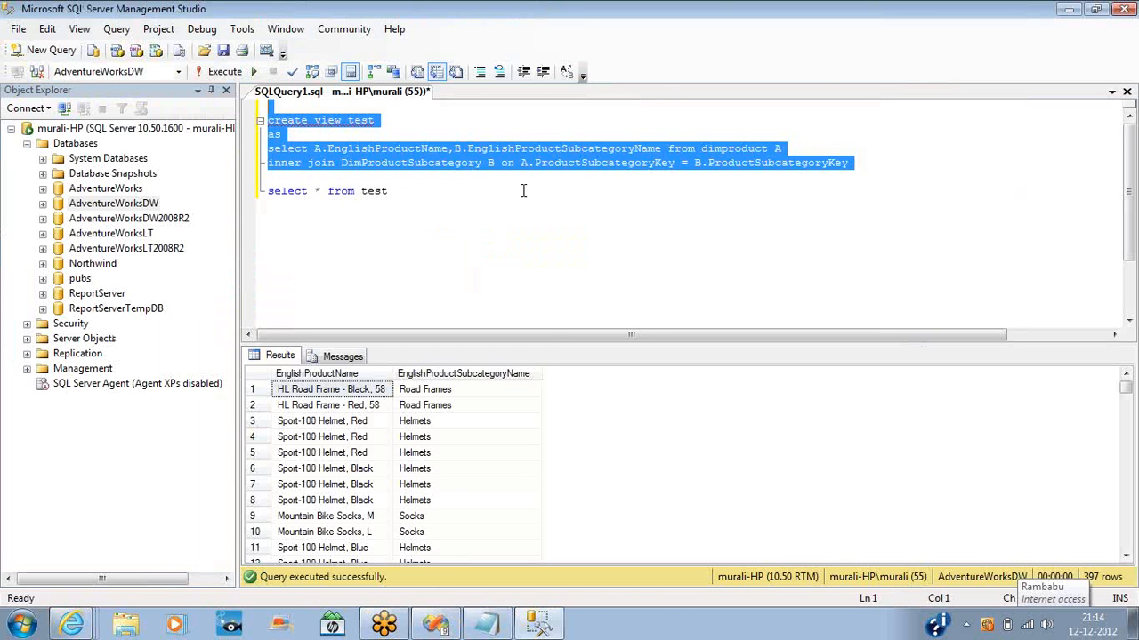
click(523, 191)
text(ing)
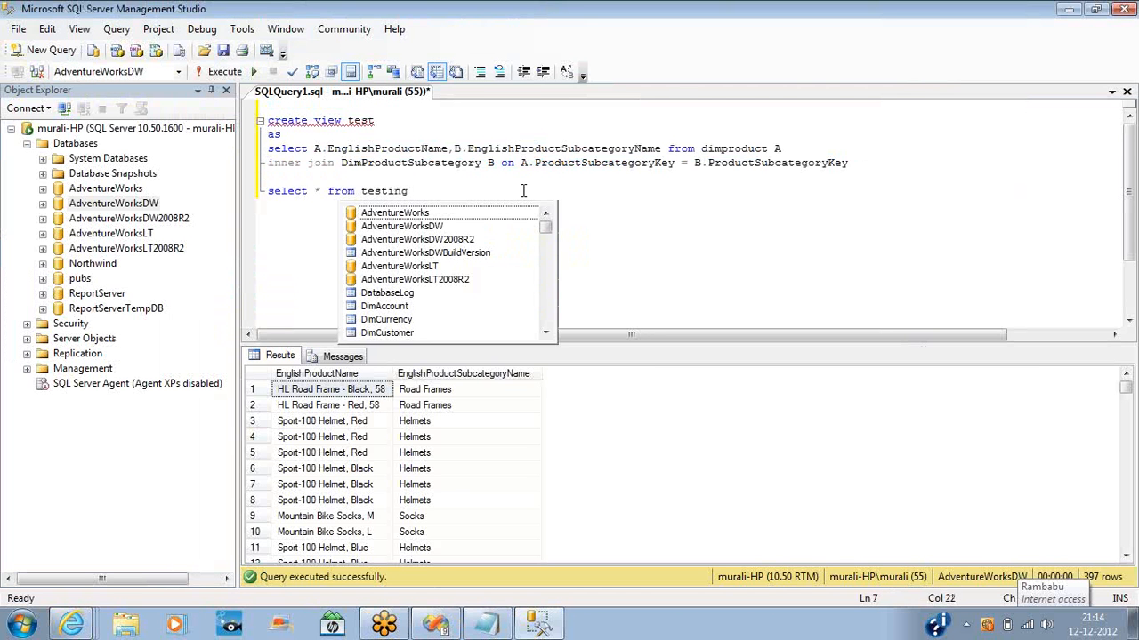
key(shift+Home)
key(F5)
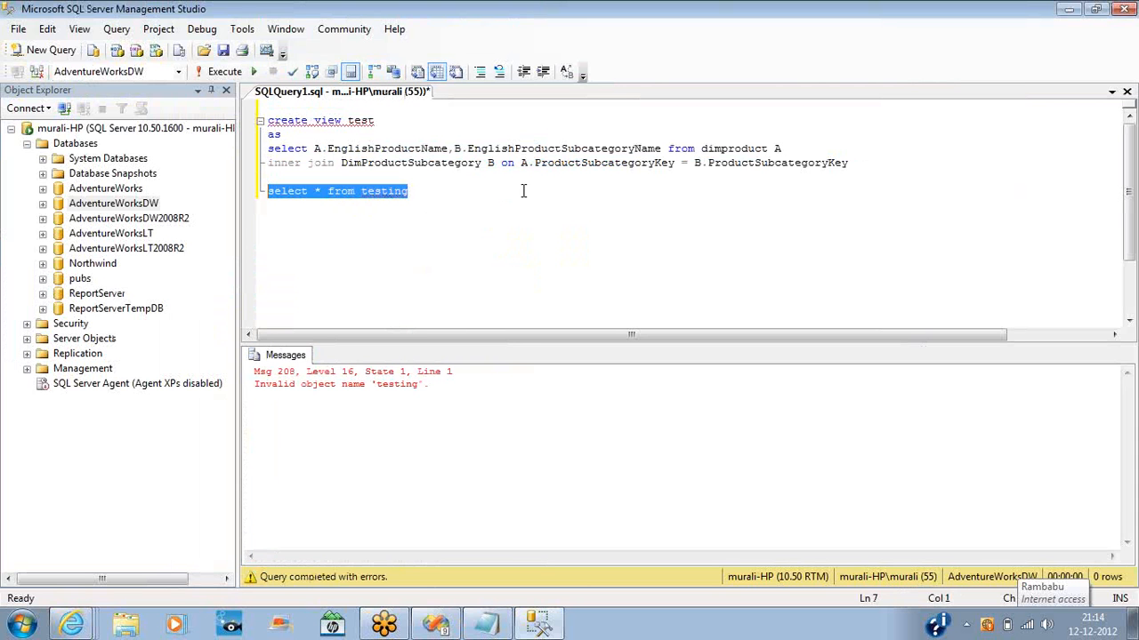
Step: Switch back to Visual Studio and delete the test view from the data source view
key(alt+Tab)
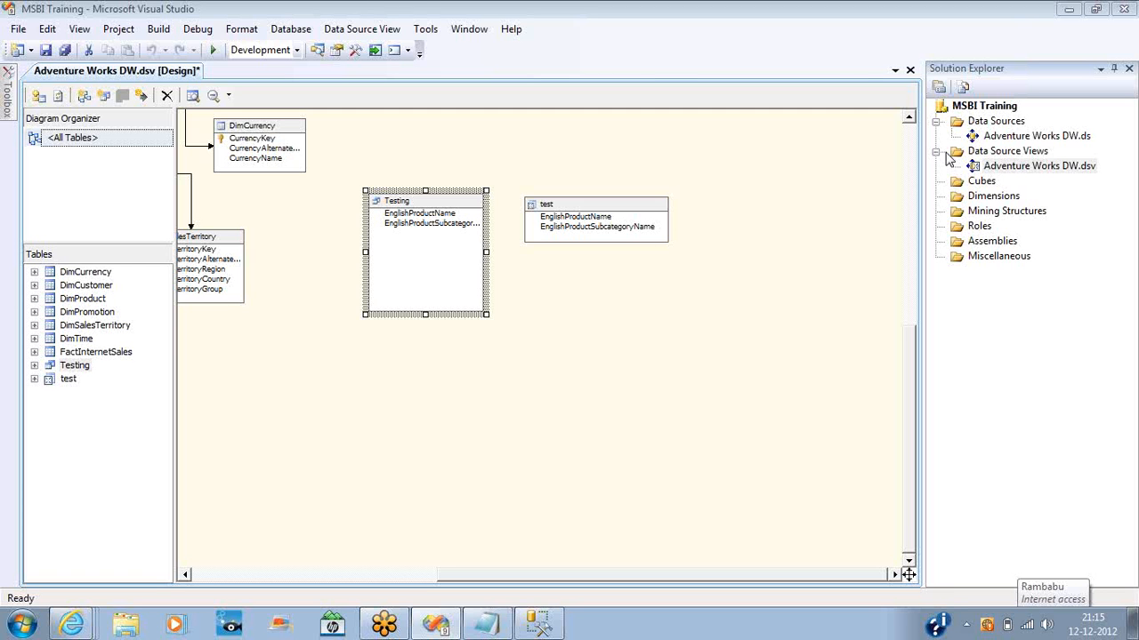
right_click(707, 169)
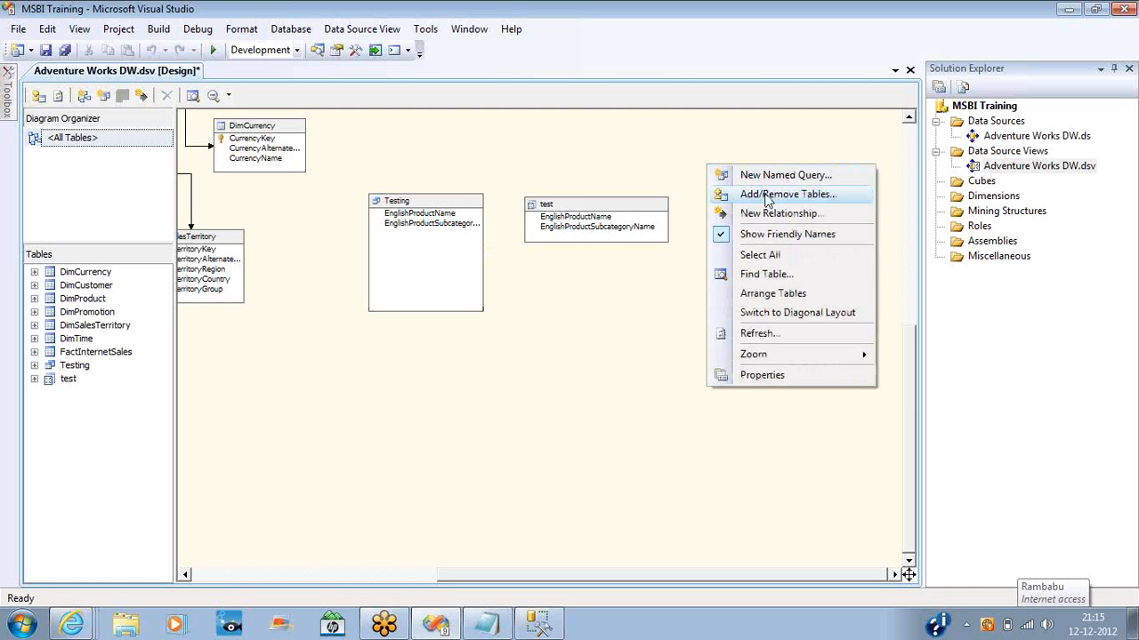
click(613, 158)
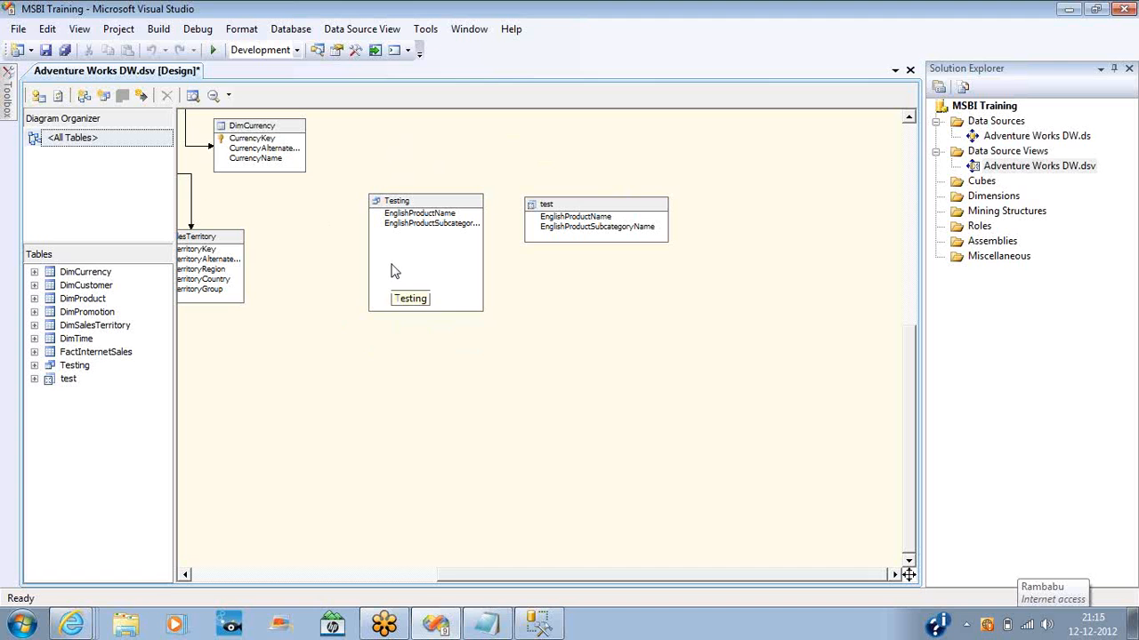
click(578, 207)
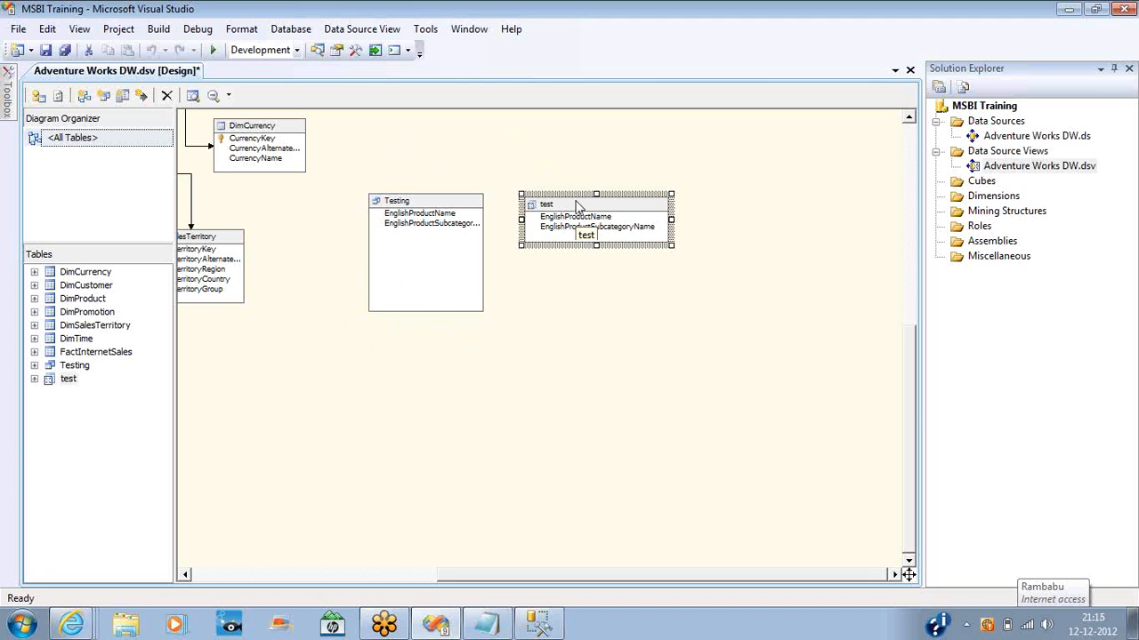
key(Delete)
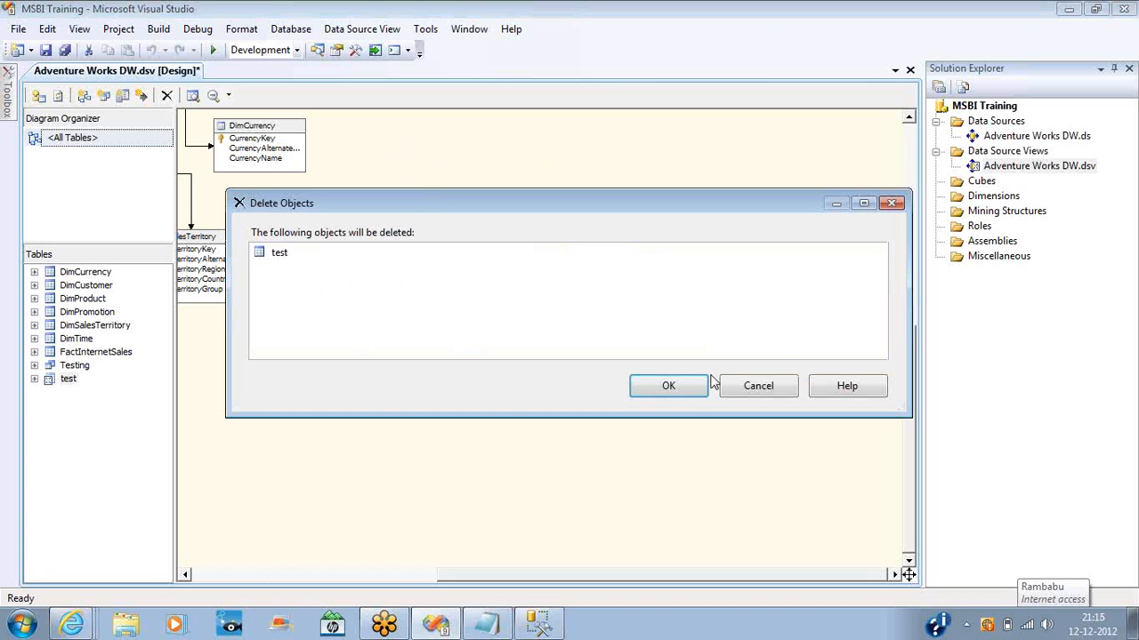
click(686, 387)
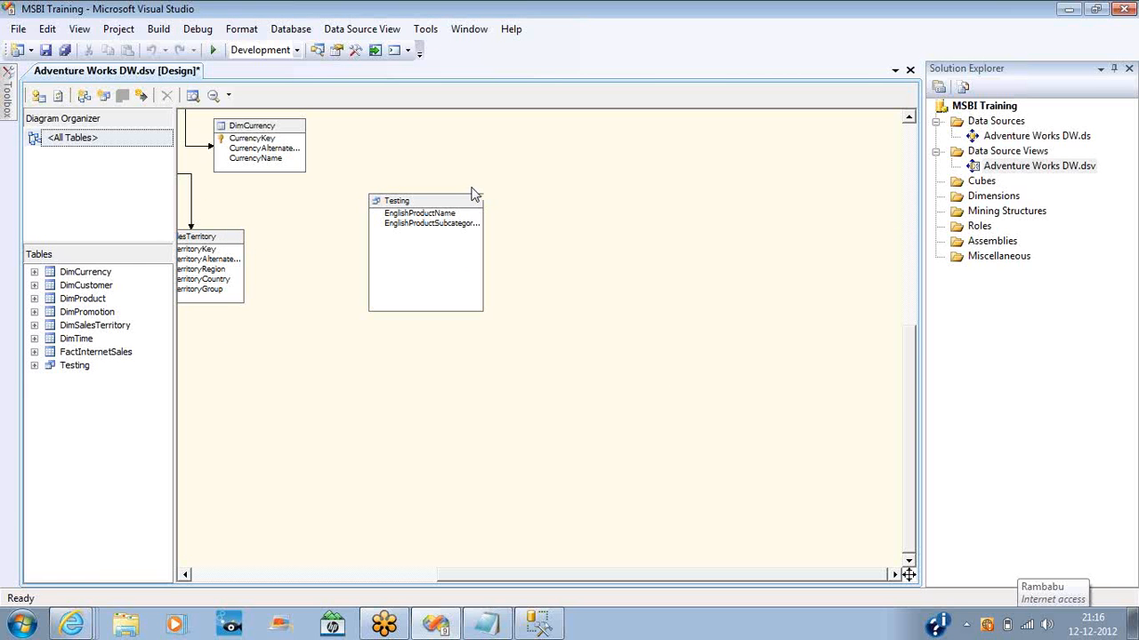
Step: Exclude DimPromotion (dbo) from the data source view and include FactFinance (dbo) among its tables
right_click(520, 203)
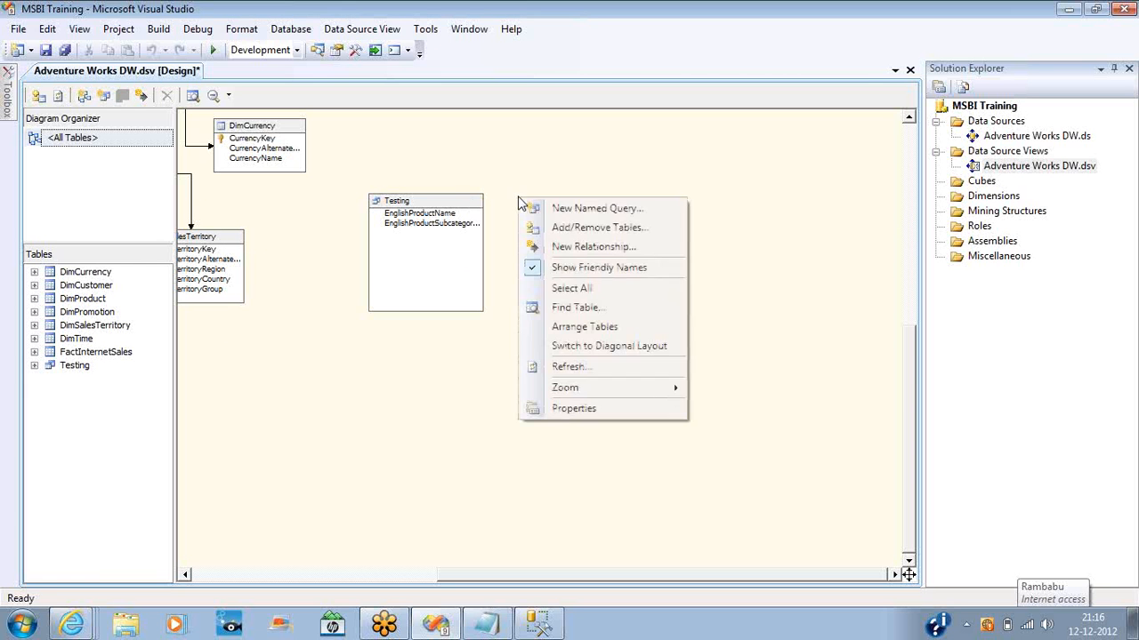
click(581, 229)
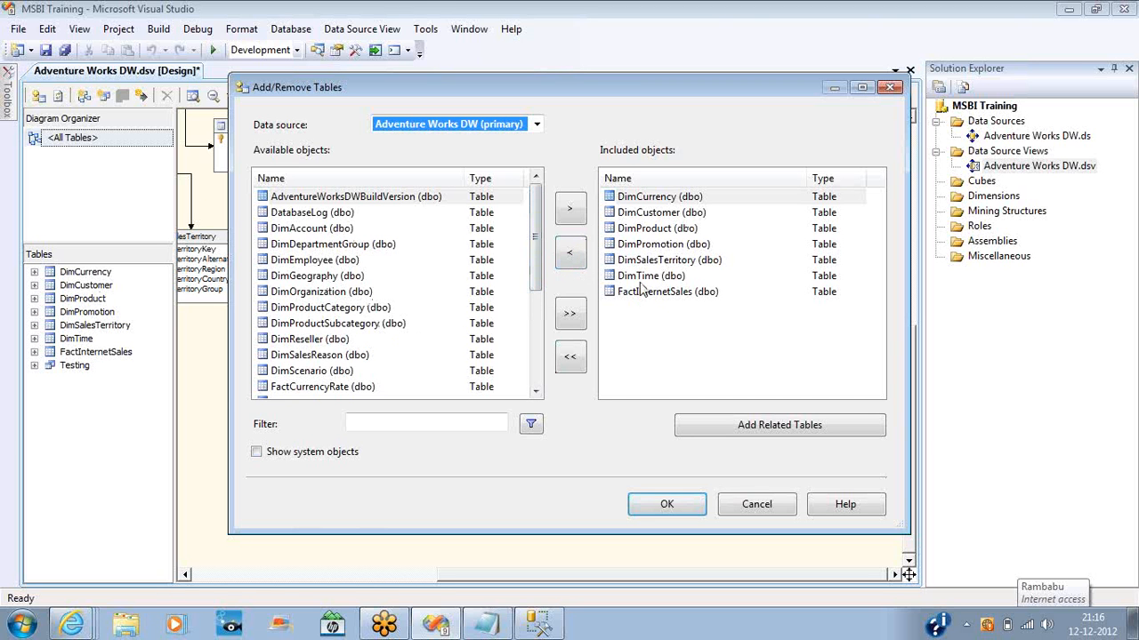
click(656, 244)
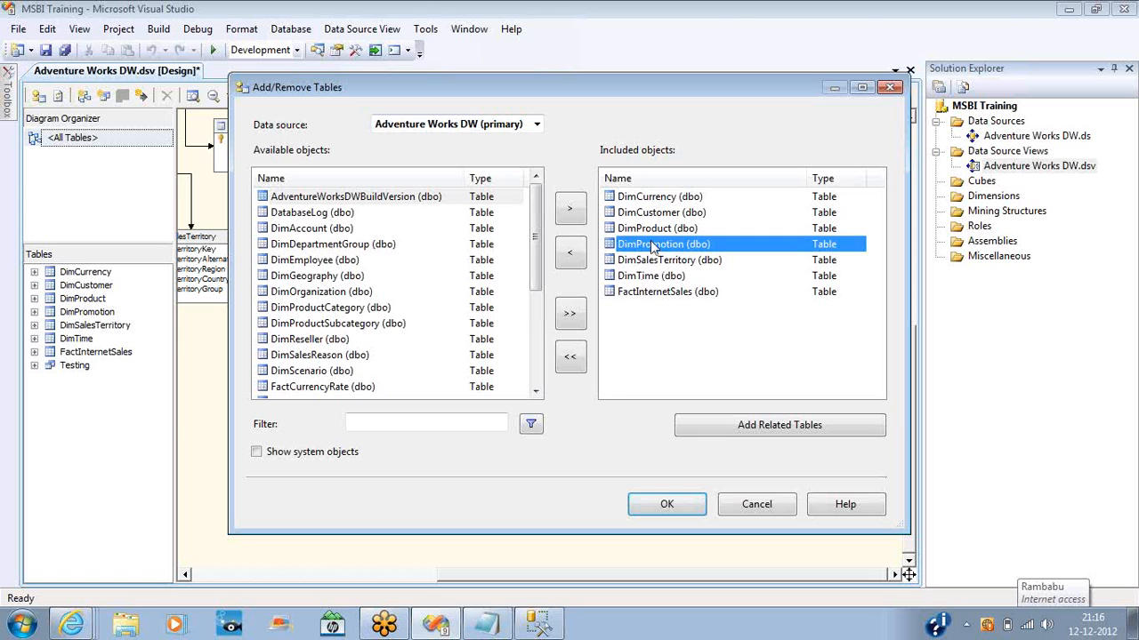
click(570, 253)
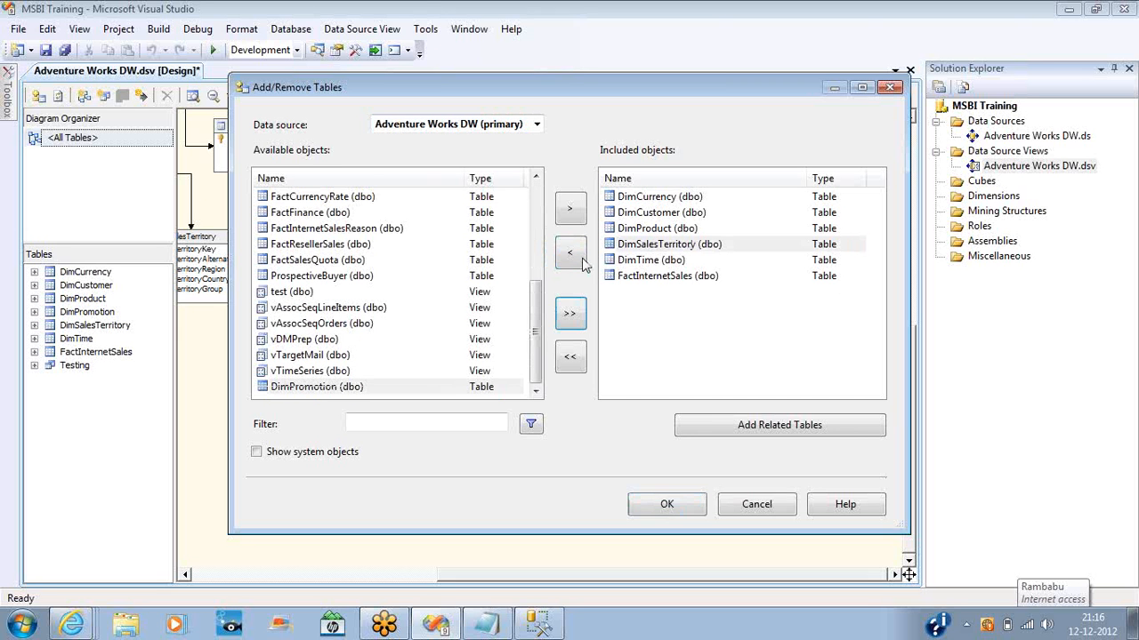
click(318, 217)
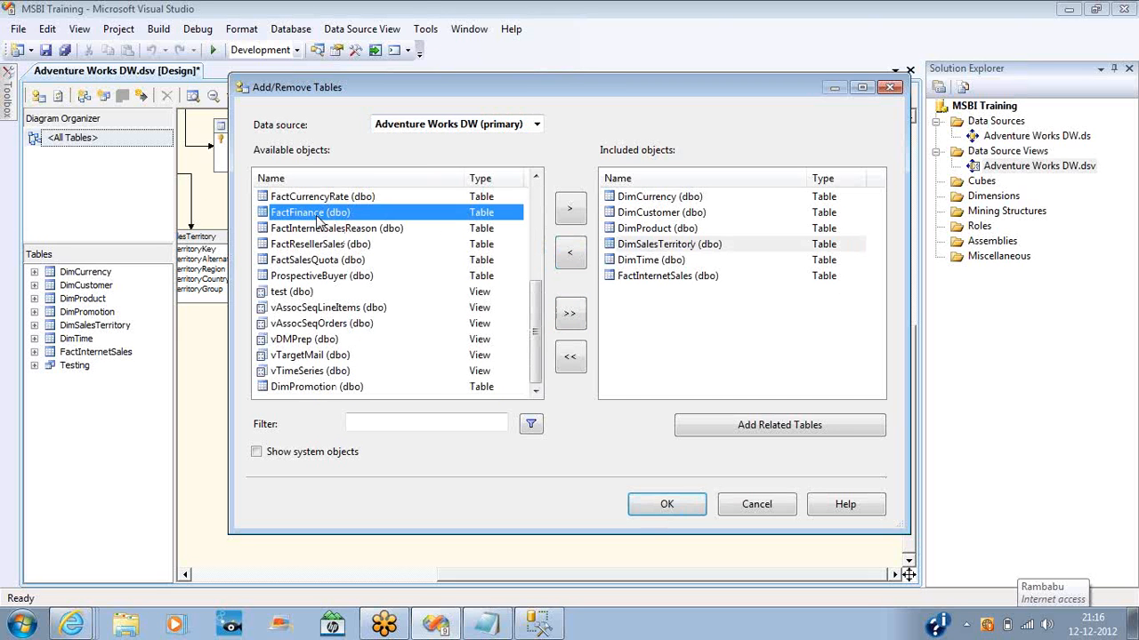
click(568, 220)
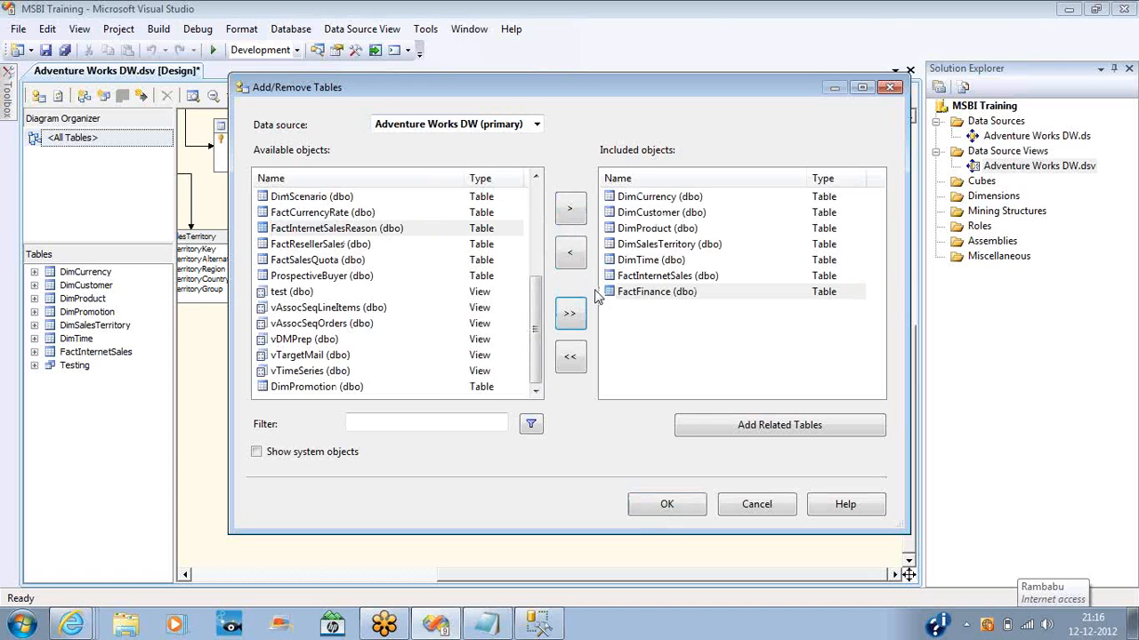
click(668, 503)
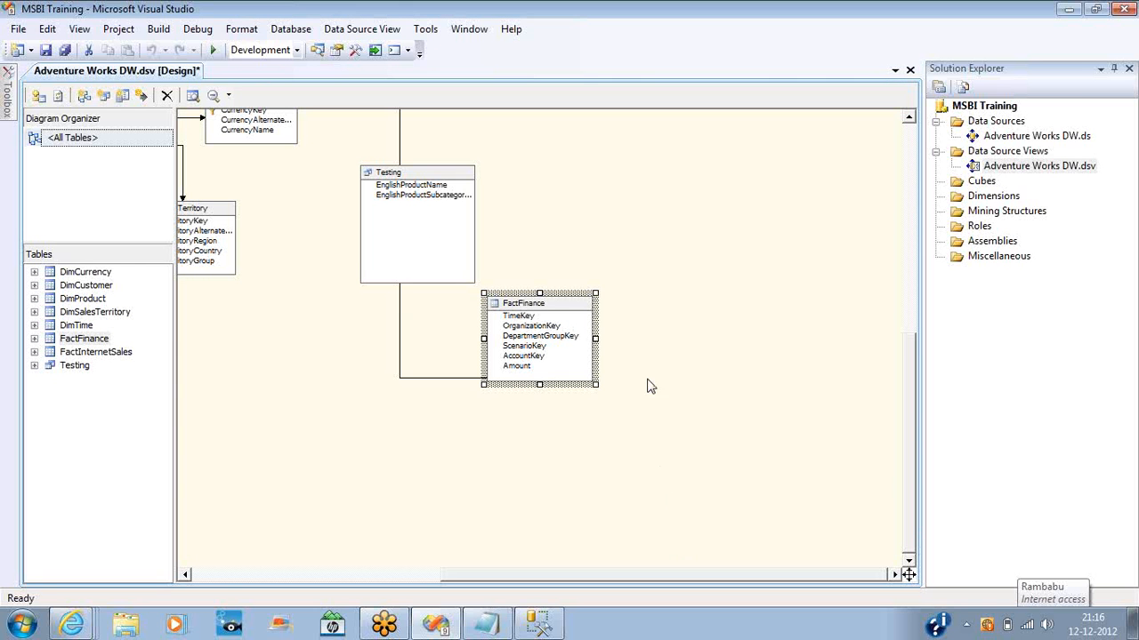
Step: Remove the FactFinance (dbo) table from the data source view's included objects
right_click(647, 222)
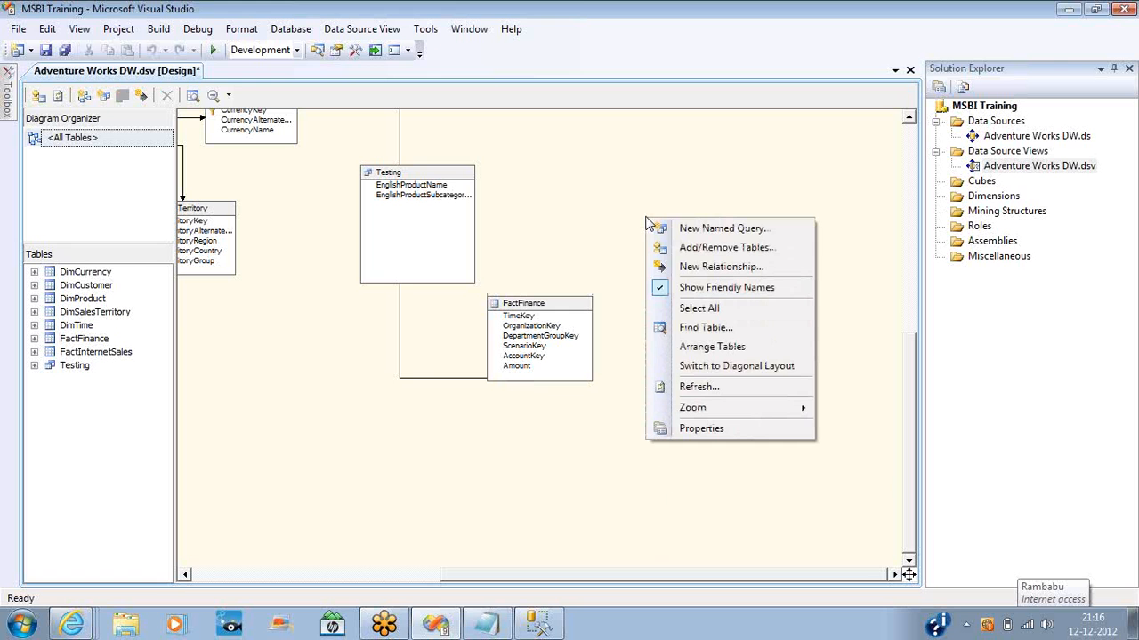
click(690, 247)
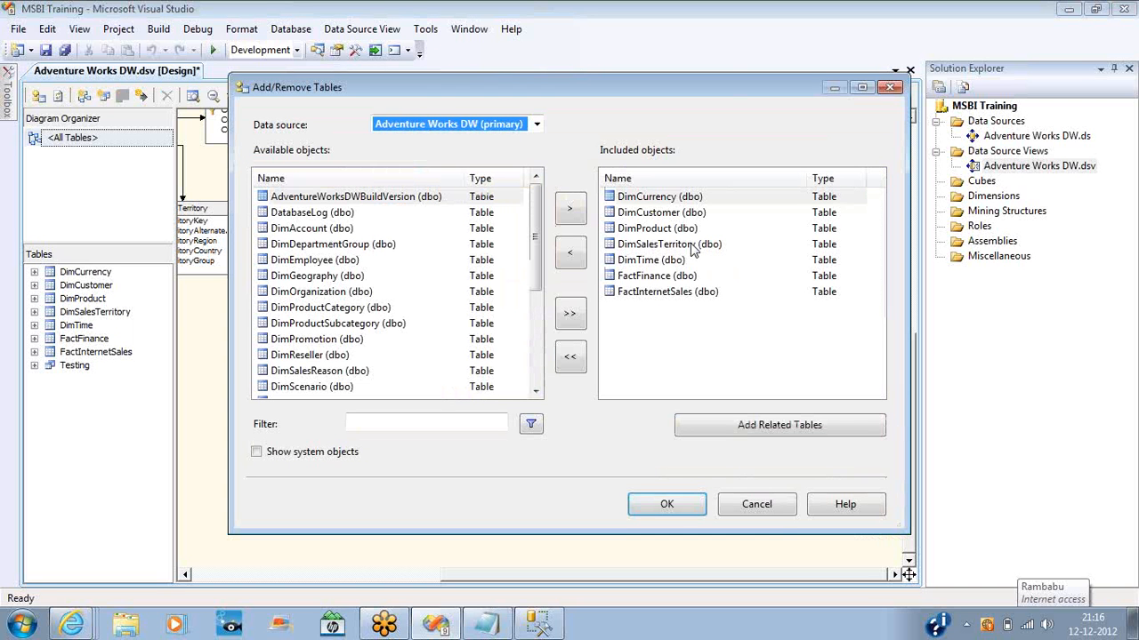
click(625, 281)
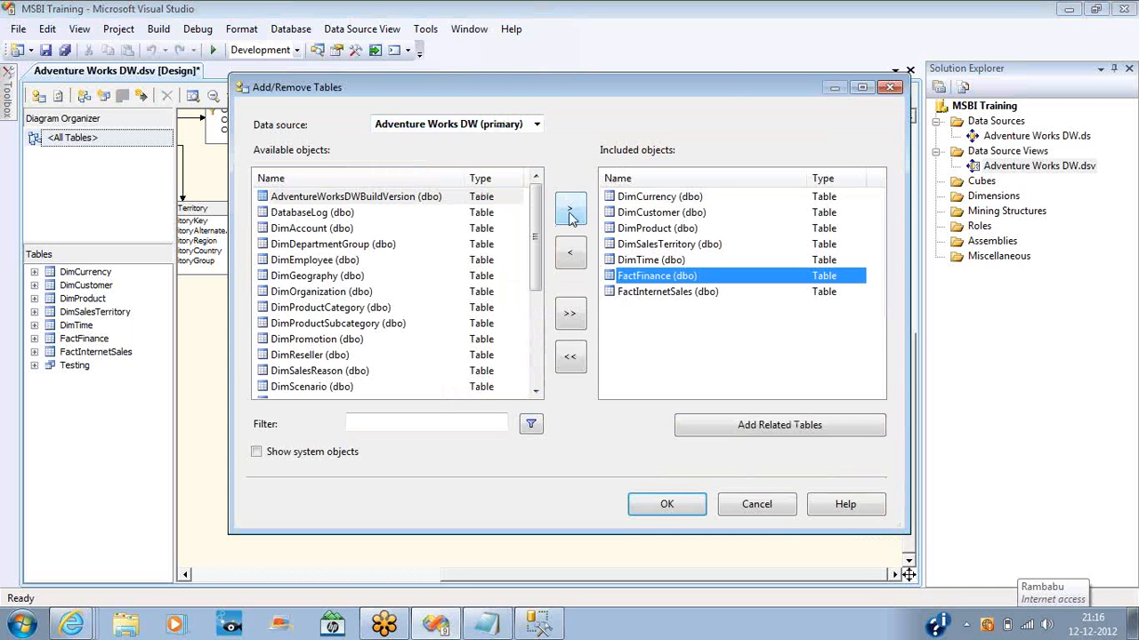
click(572, 254)
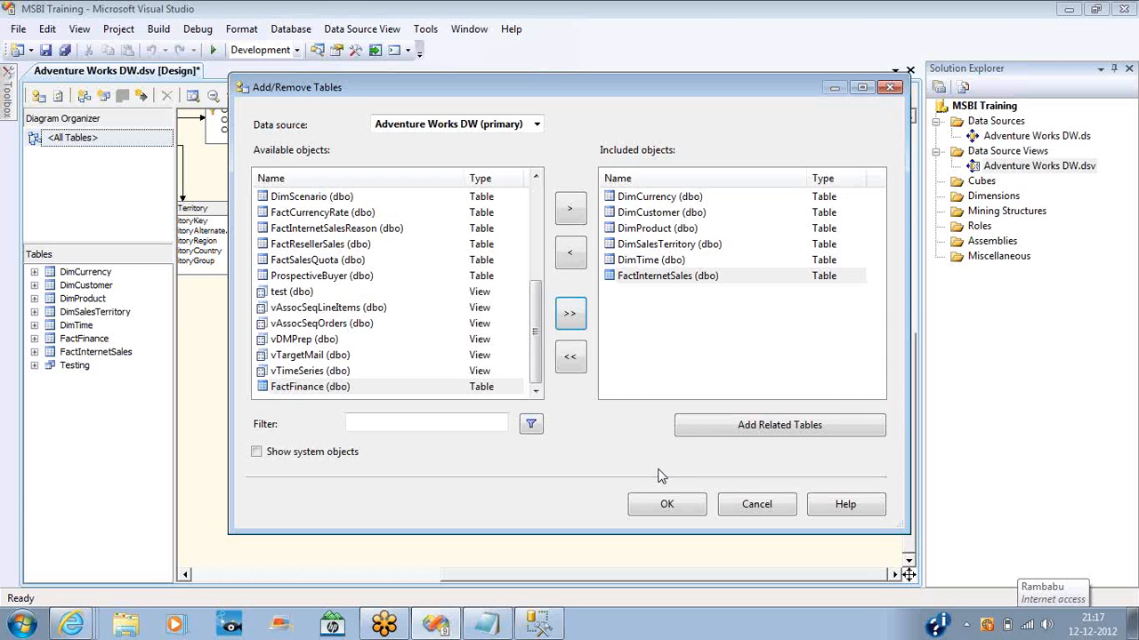
click(690, 507)
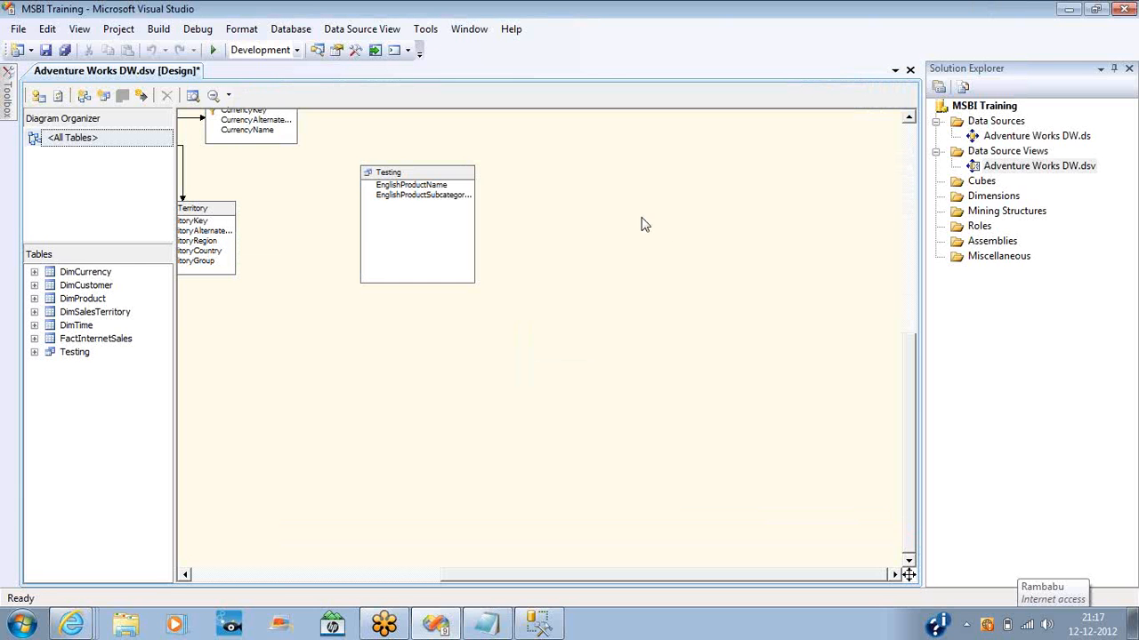
Step: Add the ProductKey column of table A to the Testing named query and move its box up beside DimCurrency in the diagram
right_click(642, 219)
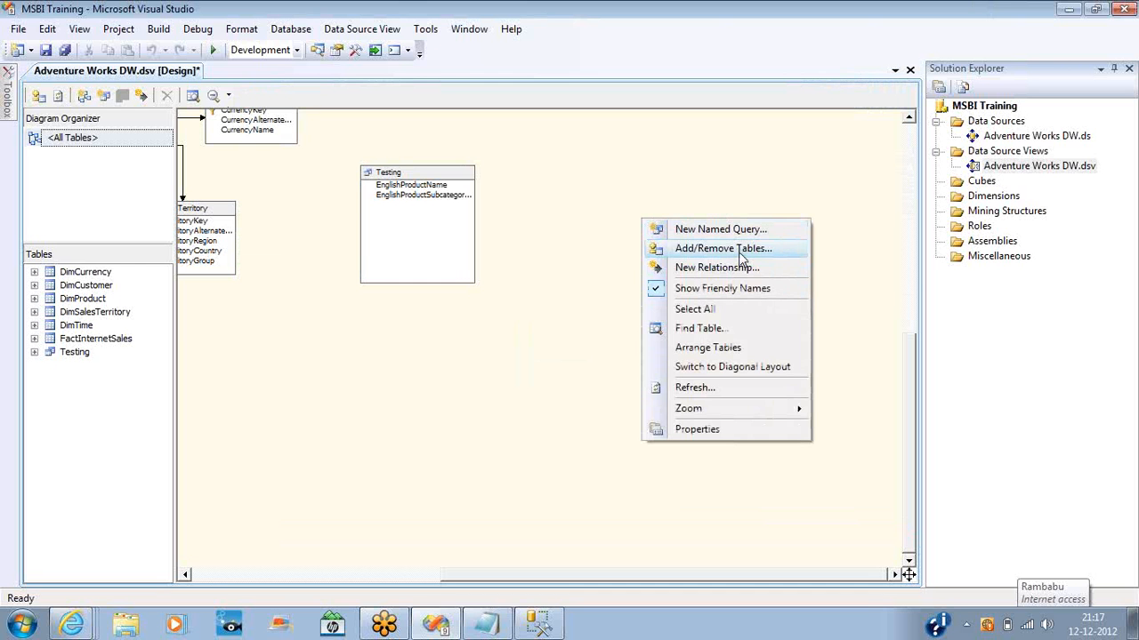
click(211, 576)
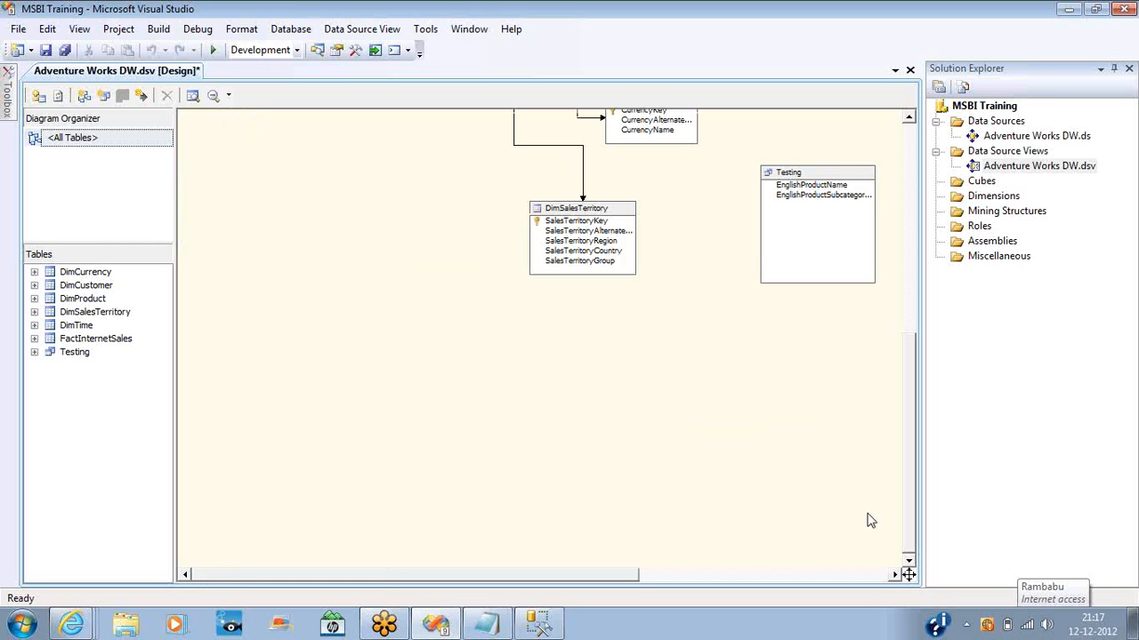
click(908, 576)
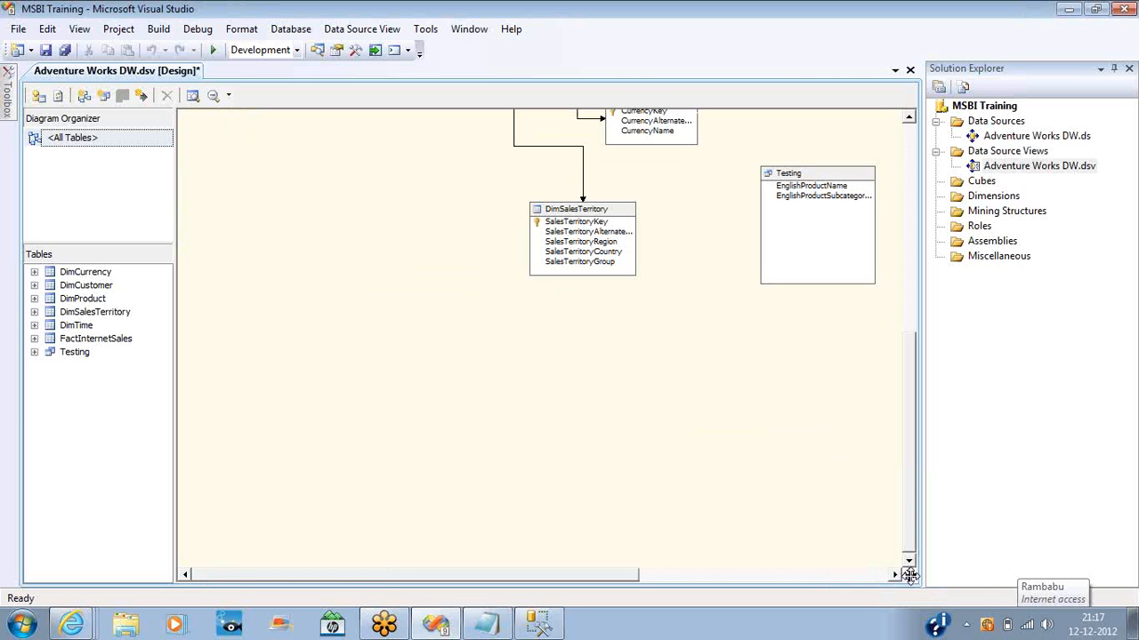
drag(908, 575, 881, 534)
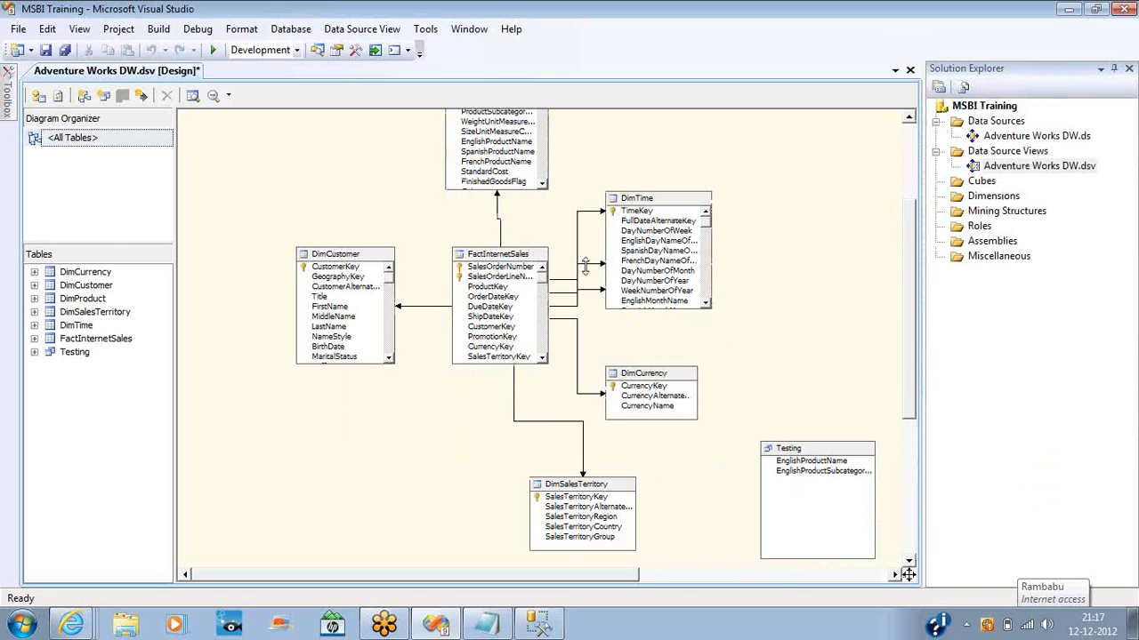
right_click(752, 160)
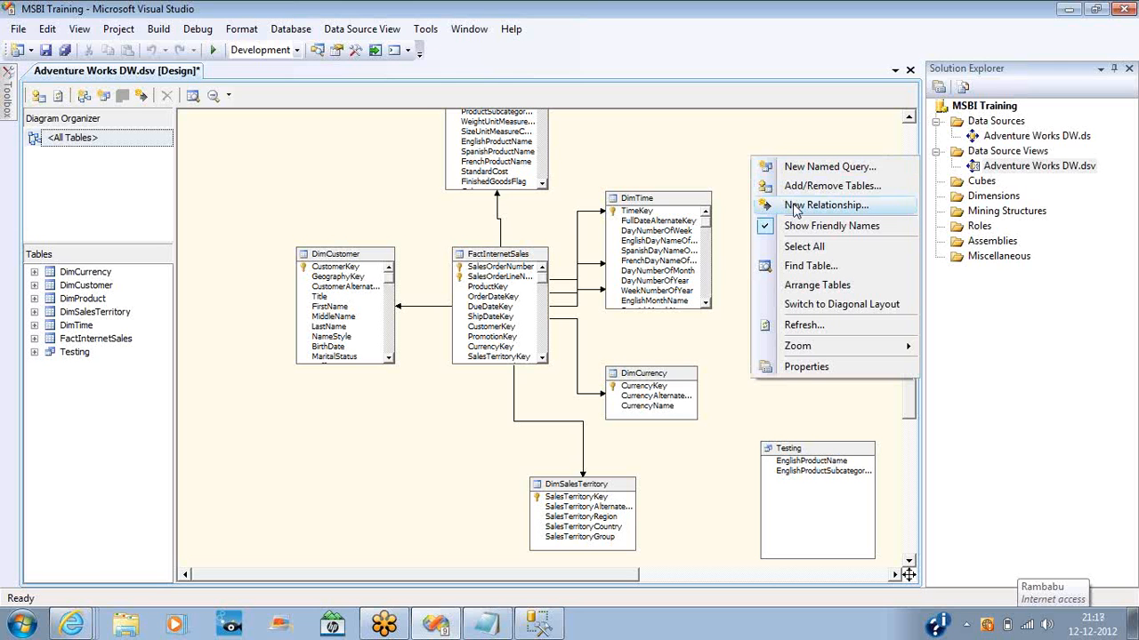
click(815, 452)
double_click(815, 452)
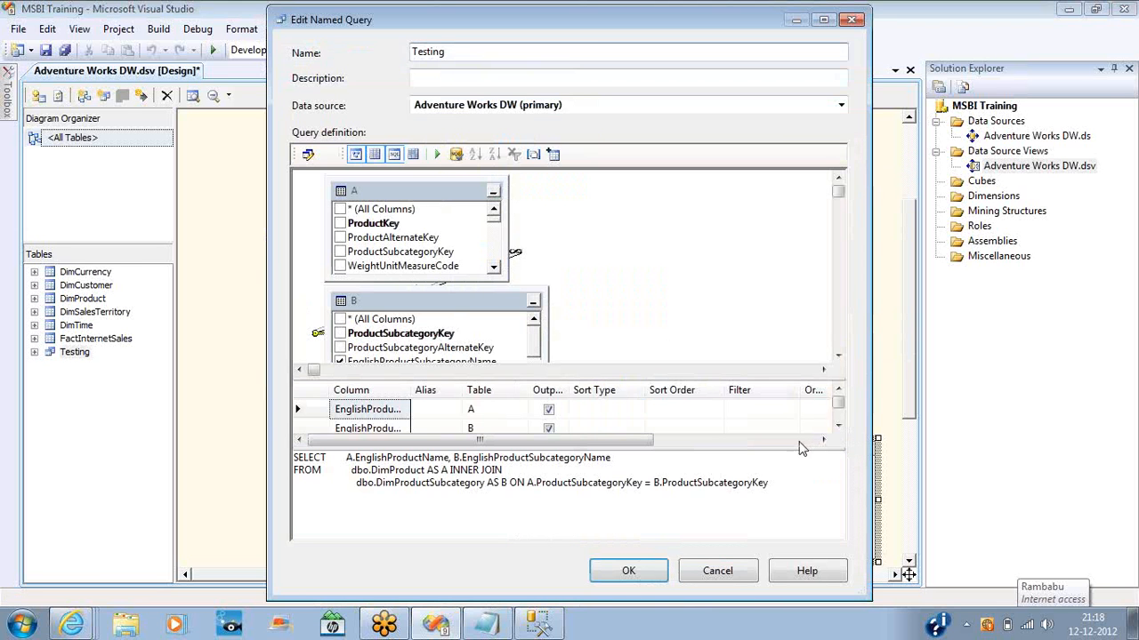
click(340, 224)
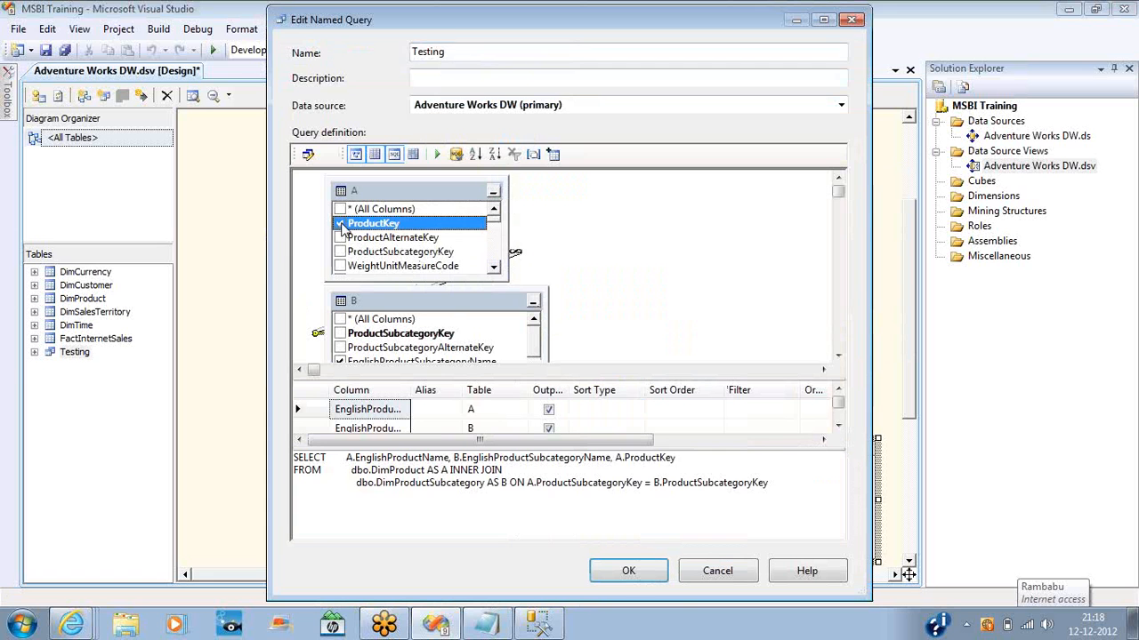
click(609, 571)
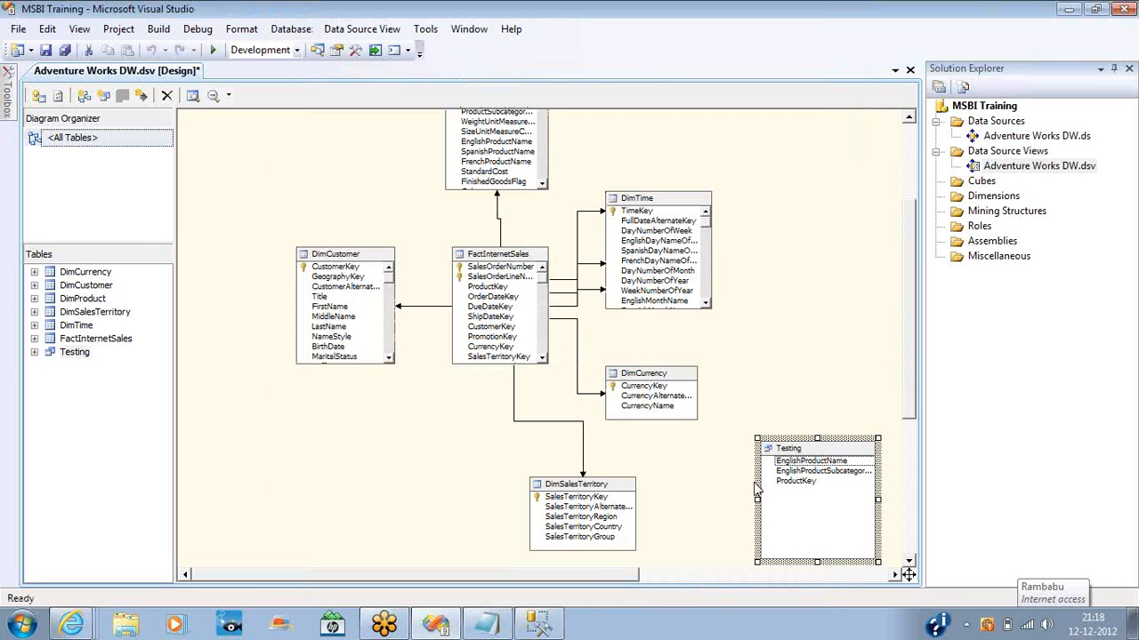
drag(792, 452, 789, 404)
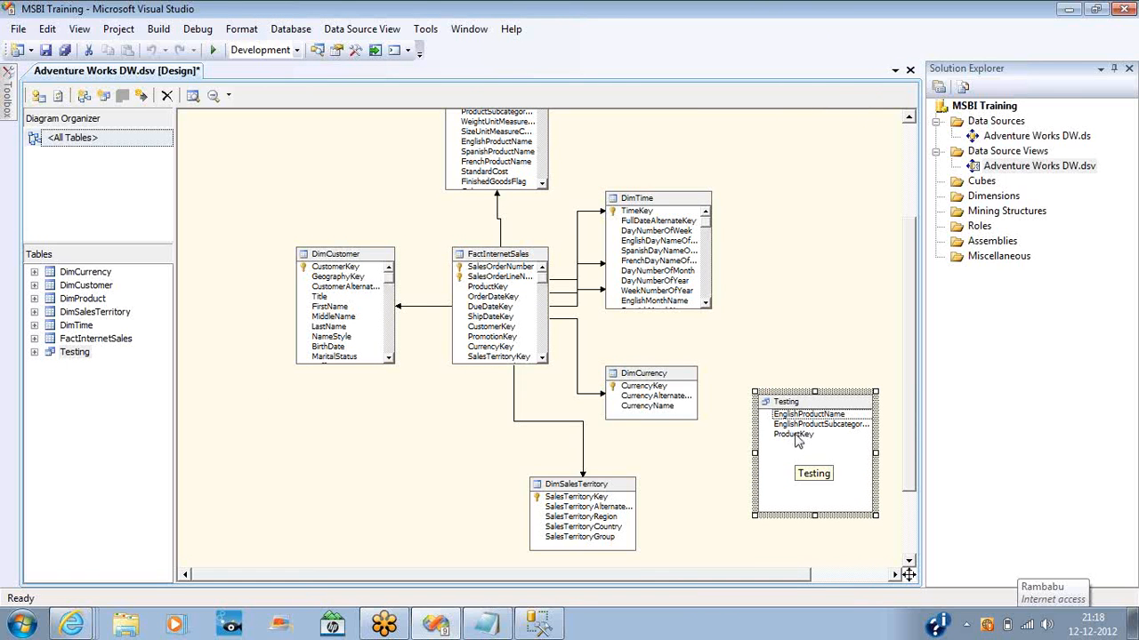
Step: Set the ProductKey column as the logical primary key of the Testing named query
click(798, 435)
right_click(798, 439)
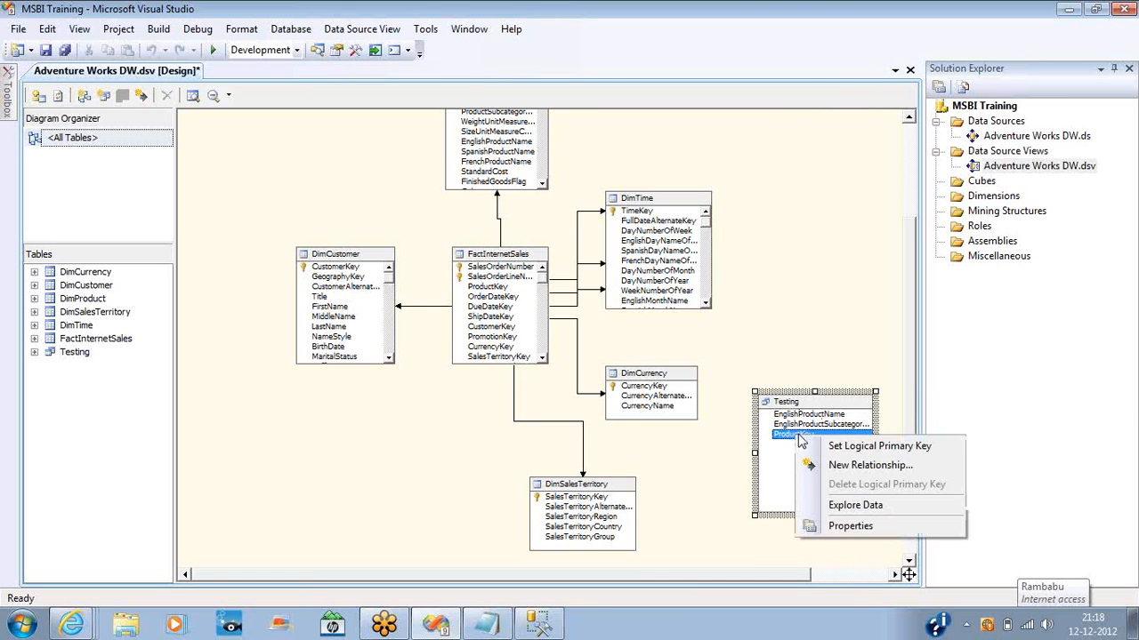
click(836, 444)
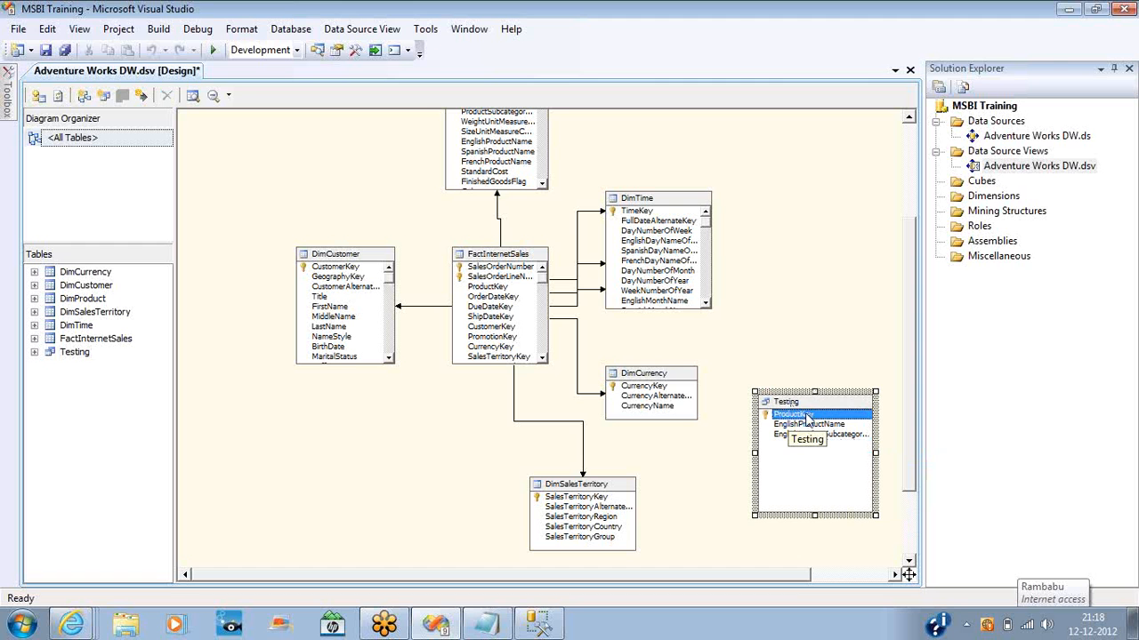
click(804, 405)
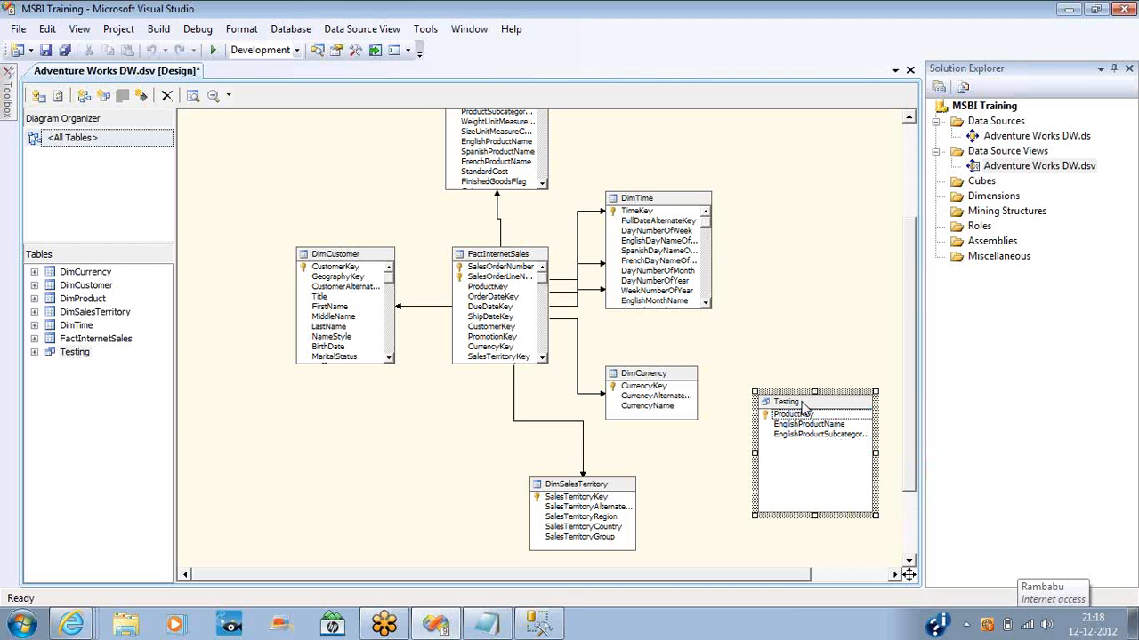
Step: Delete the relationship between the FactInternetSales and DimProduct tables from the diagram
click(512, 258)
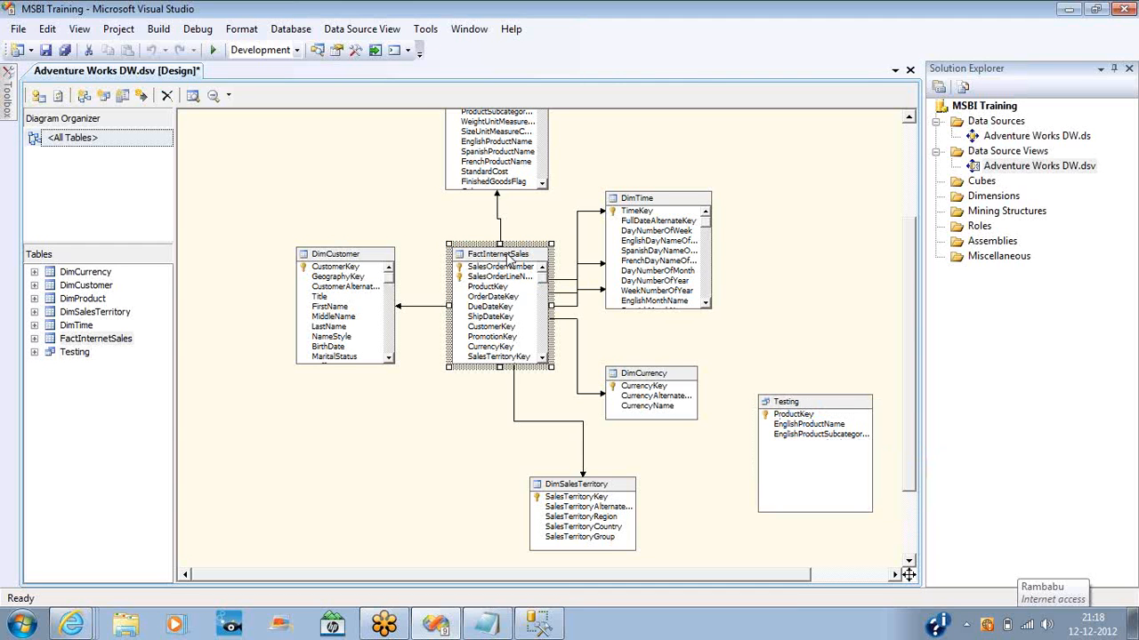
click(802, 403)
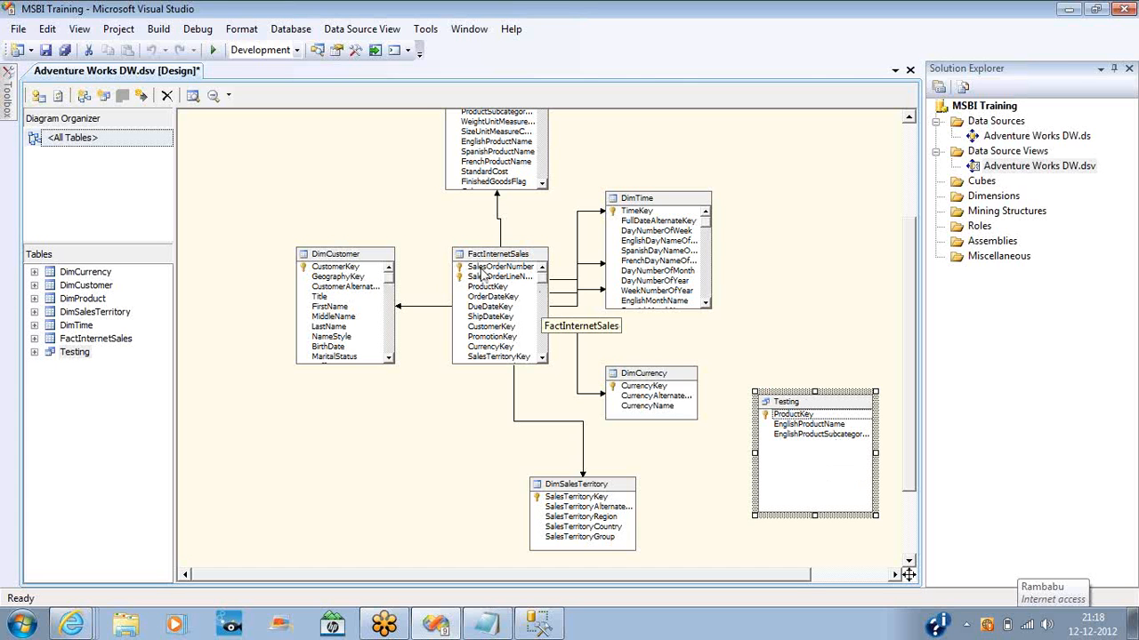
click(499, 225)
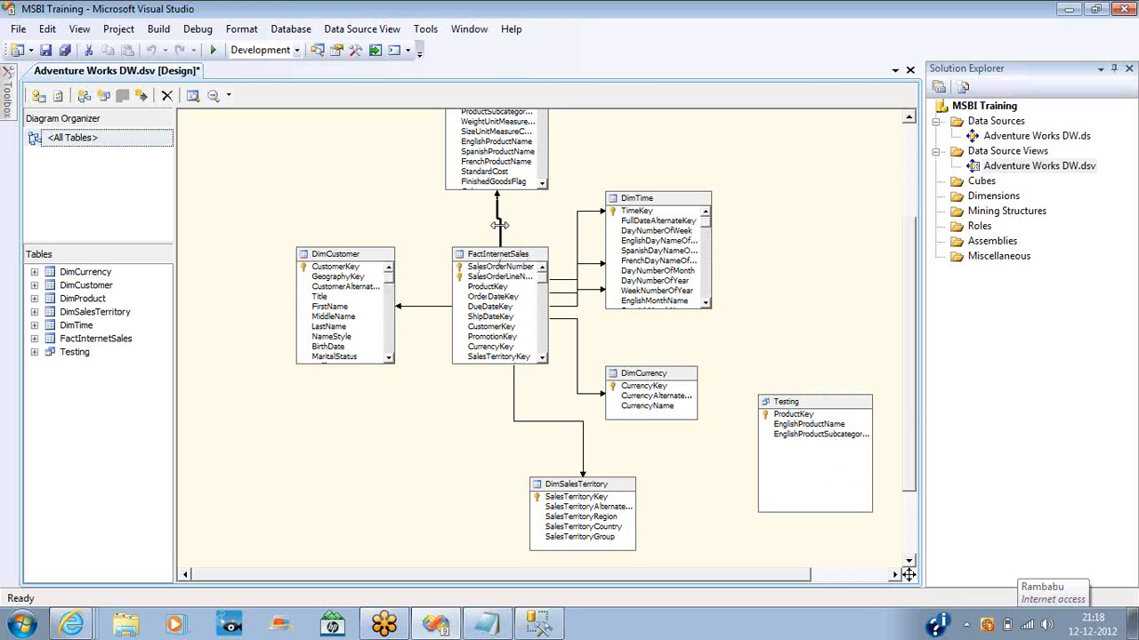
key(Delete)
key(Return)
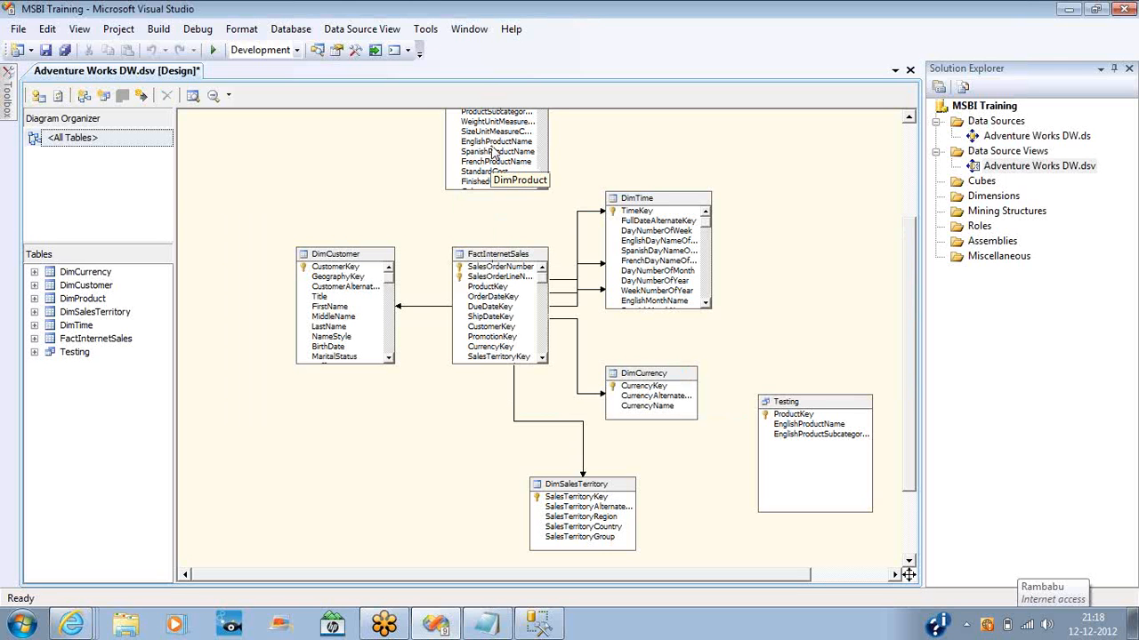
right_click(334, 164)
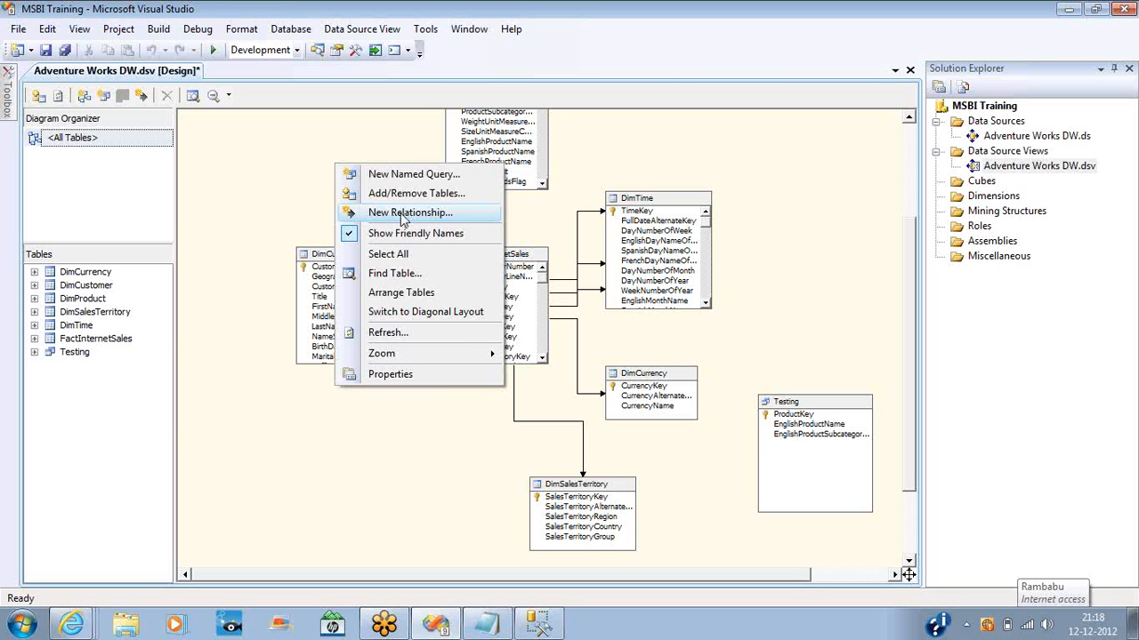
click(303, 212)
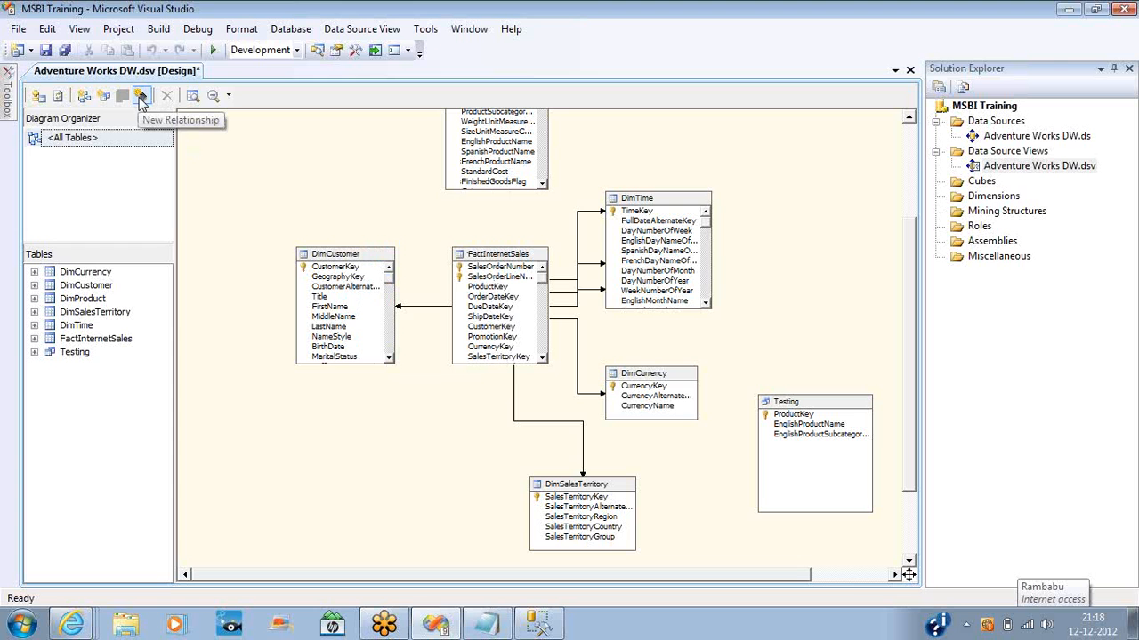
right_click(335, 255)
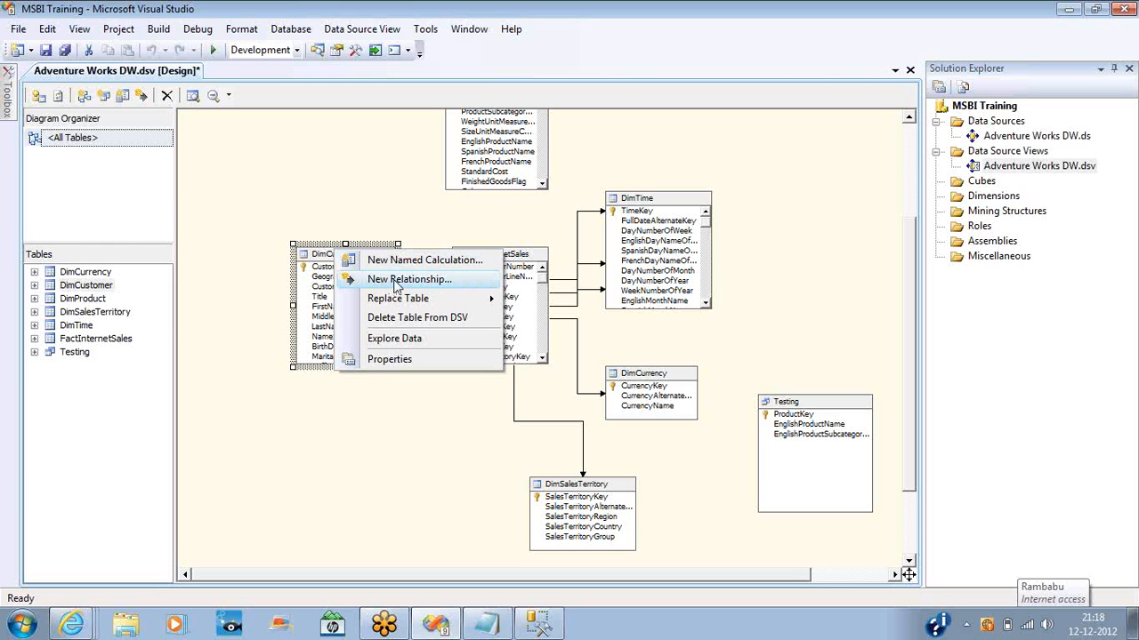
right_click(800, 416)
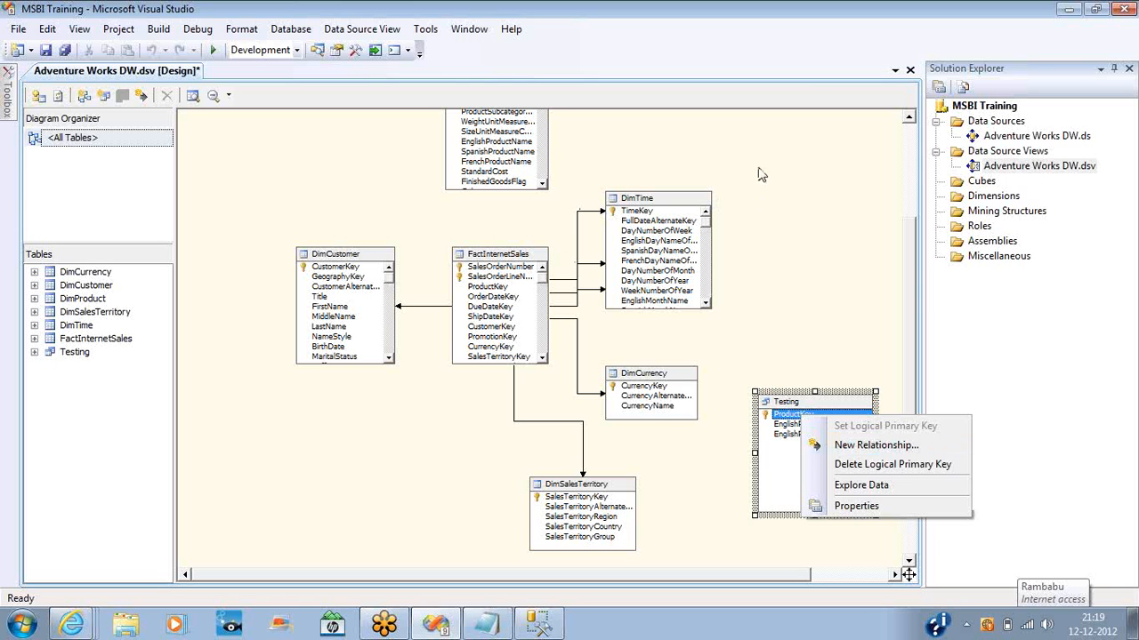
Step: Examine how the FactInternetSales fact table links to the DimCustomer and DimTime dimension tables in the diagram
click(627, 144)
key(Up)
key(Up)
key(Up)
key(Up)
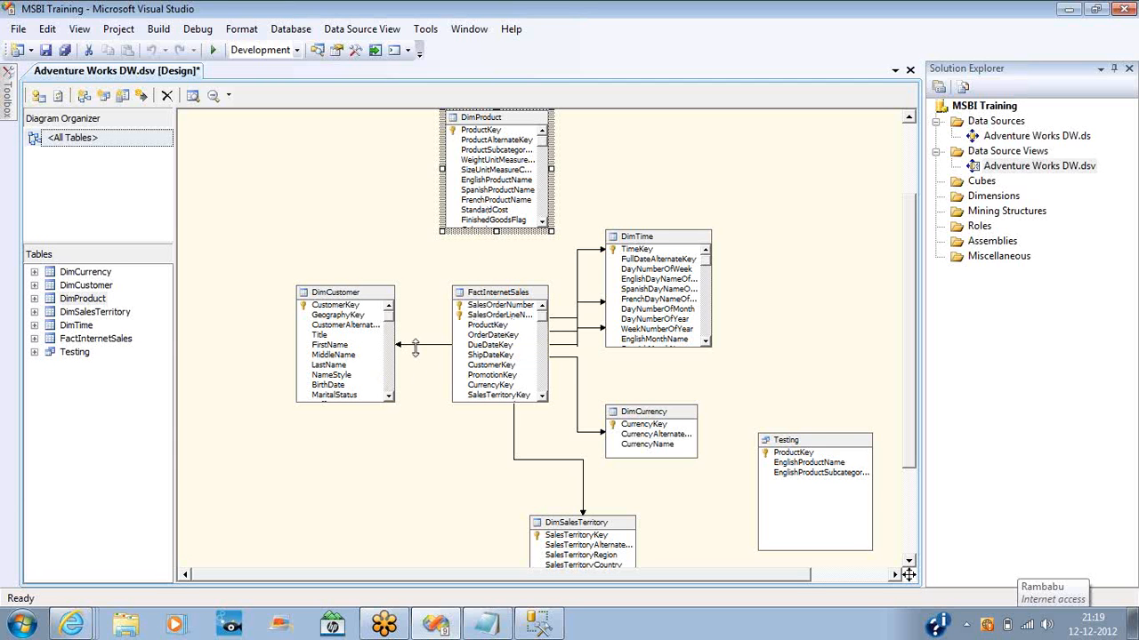
click(343, 304)
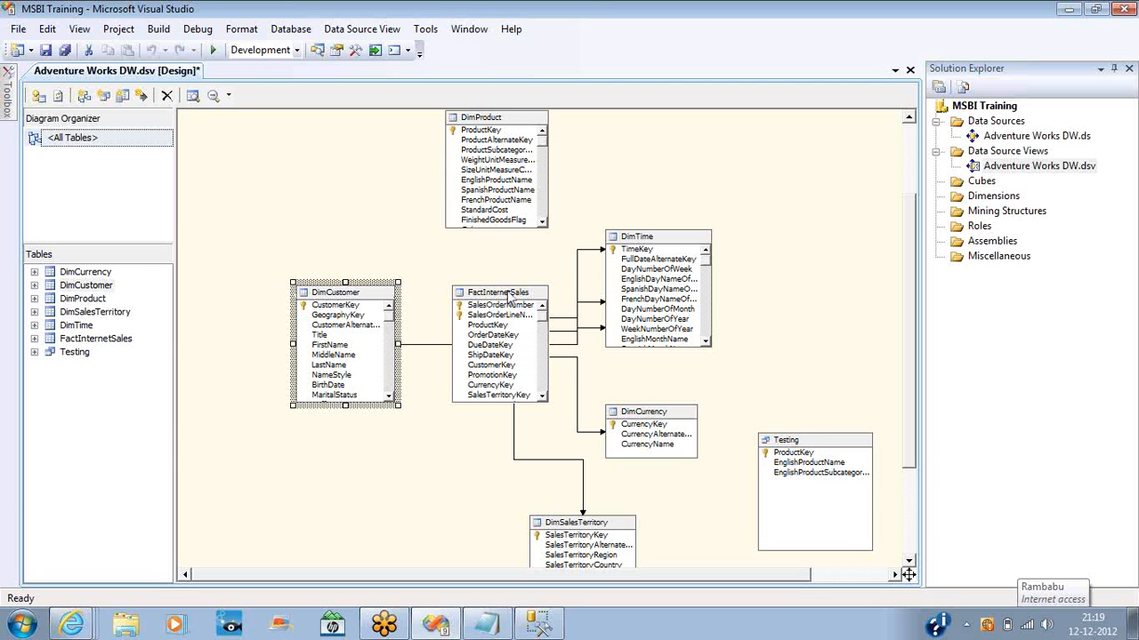
click(523, 295)
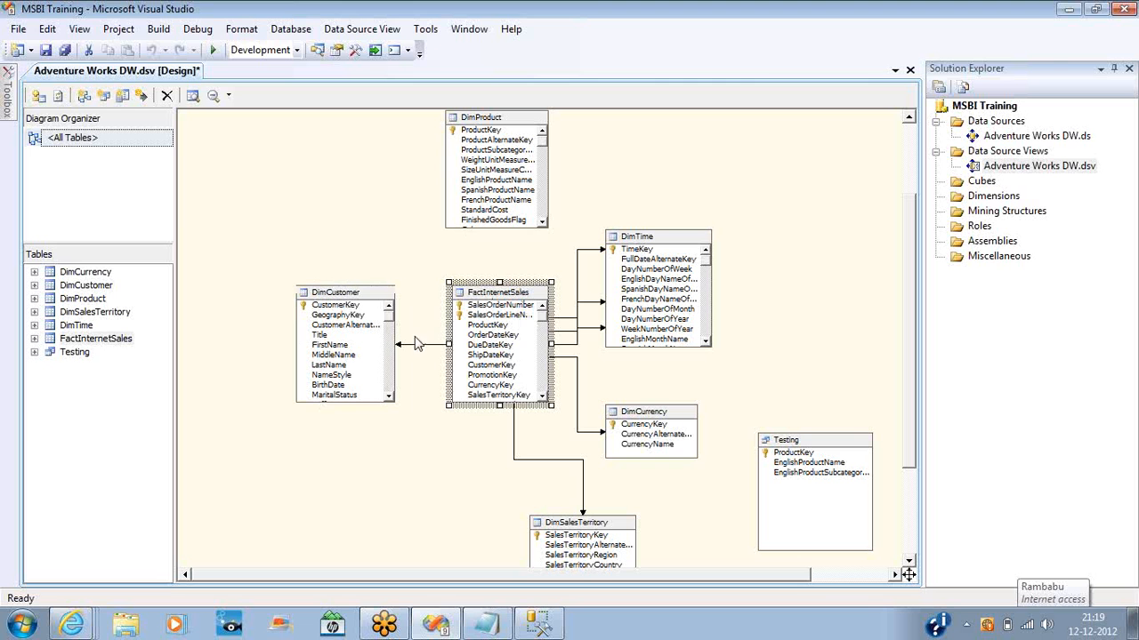
click(631, 252)
click(522, 304)
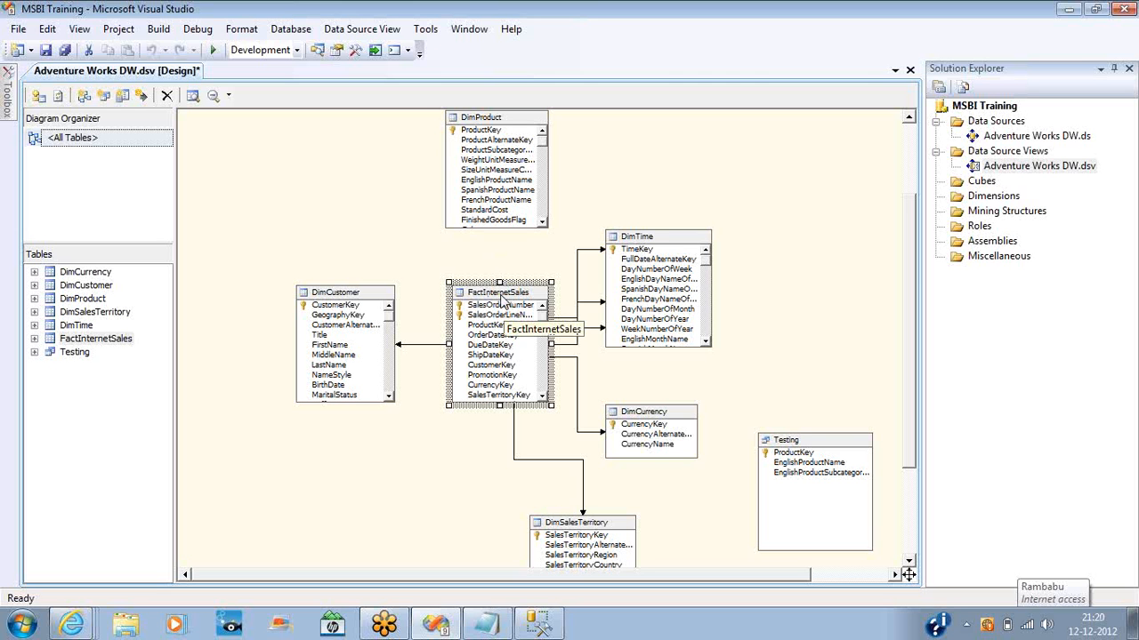
Step: Start a new relationship with FactInternetSales as the source (foreign key) table and ProductKey as the source column
right_click(641, 170)
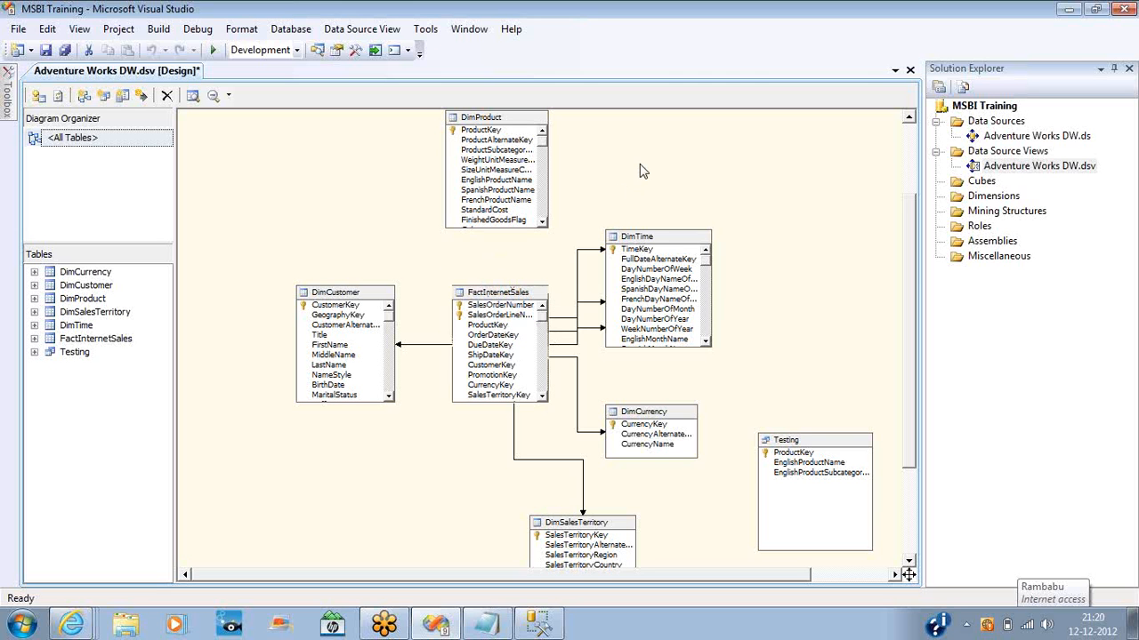
click(695, 216)
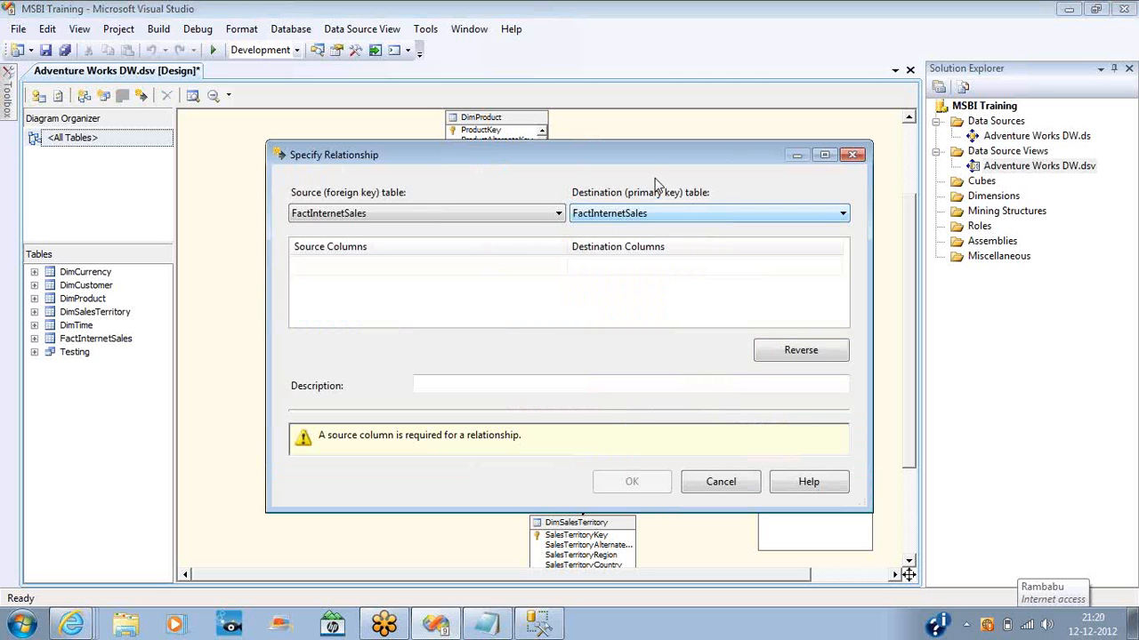
drag(647, 162, 831, 278)
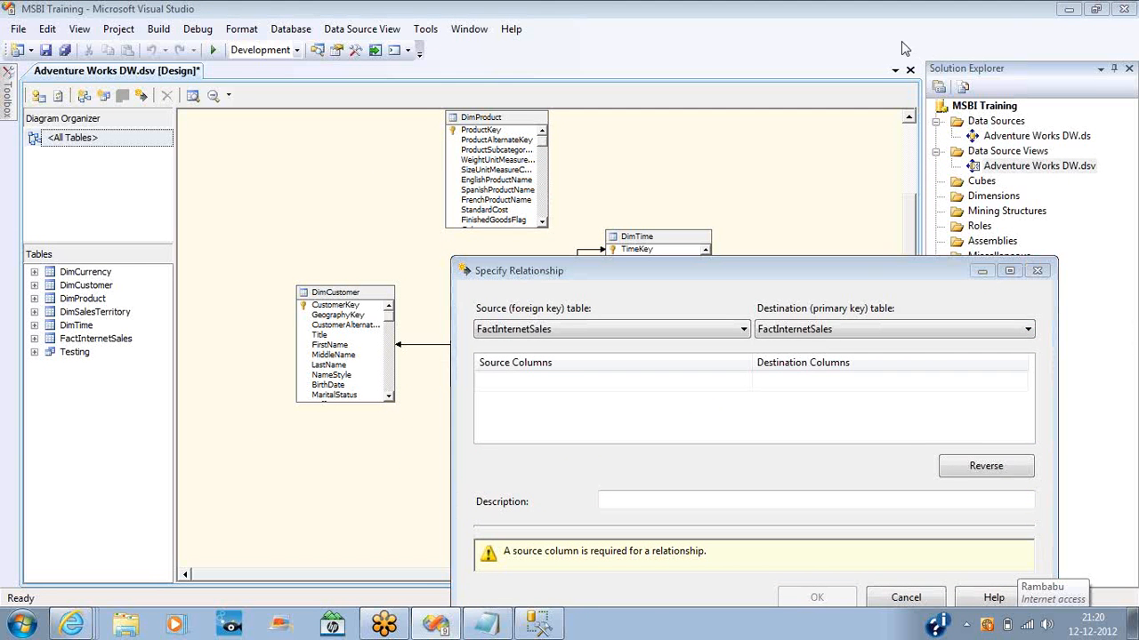
drag(700, 268, 780, 125)
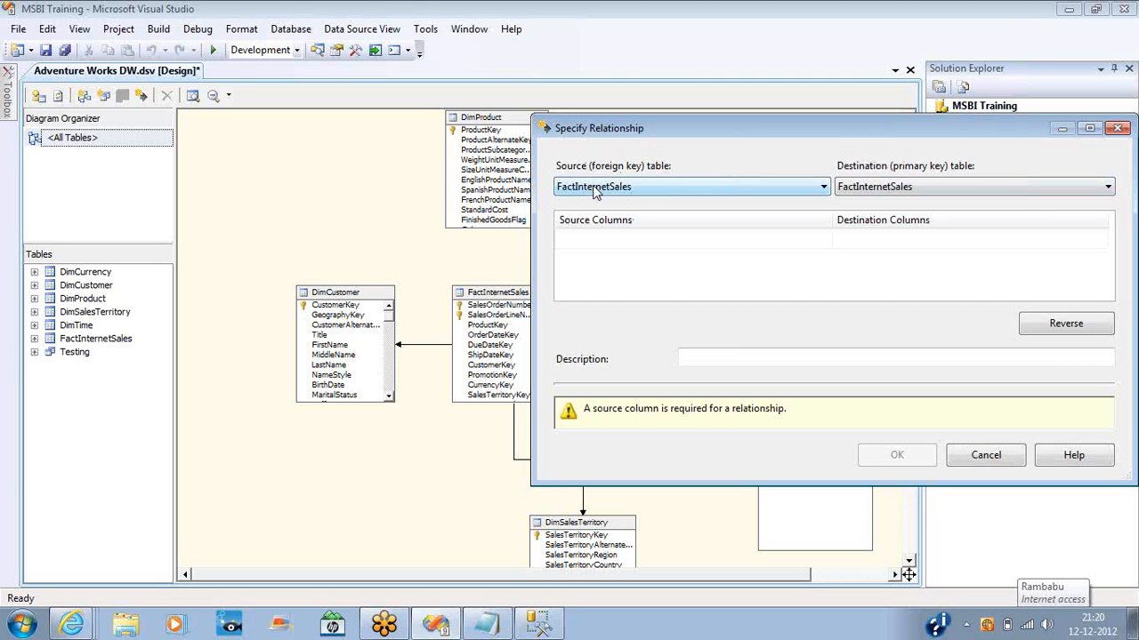
click(658, 187)
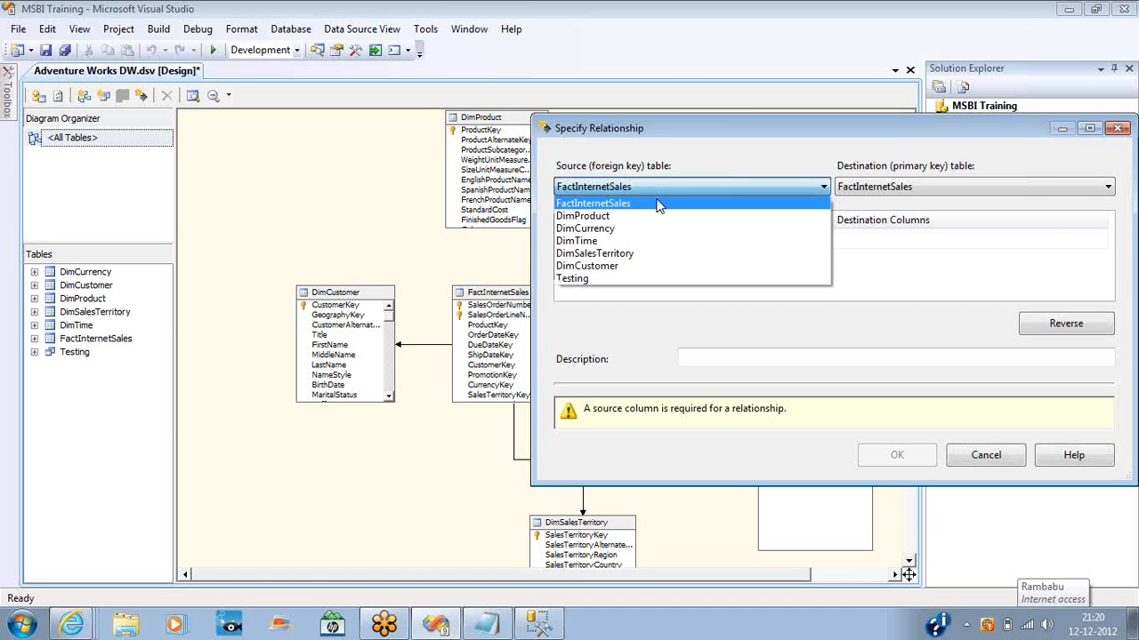
click(658, 202)
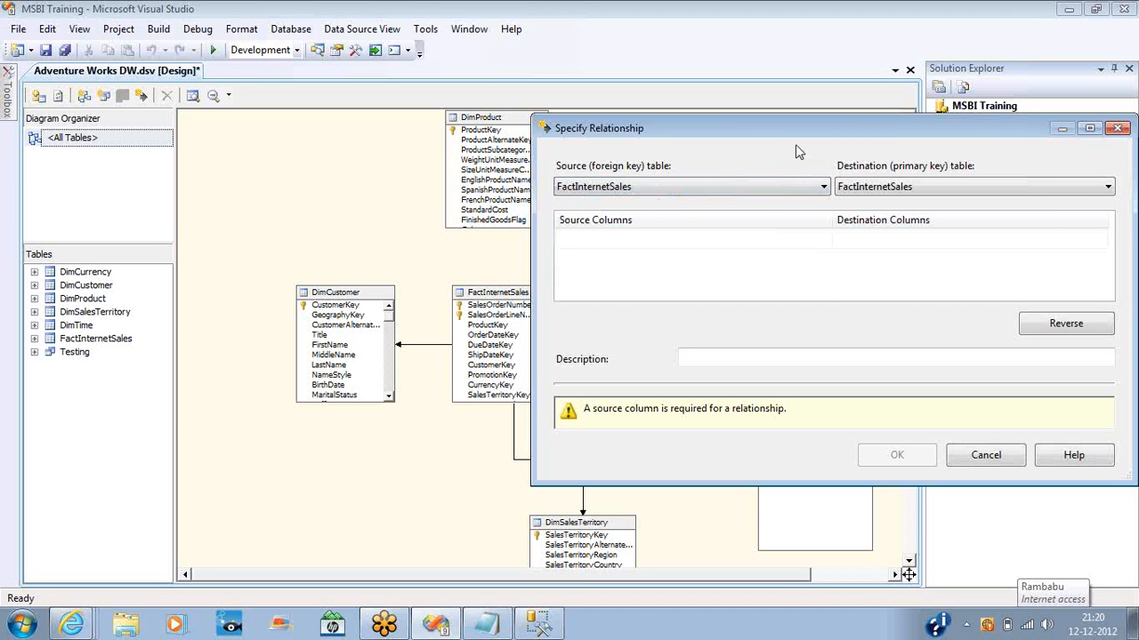
click(827, 241)
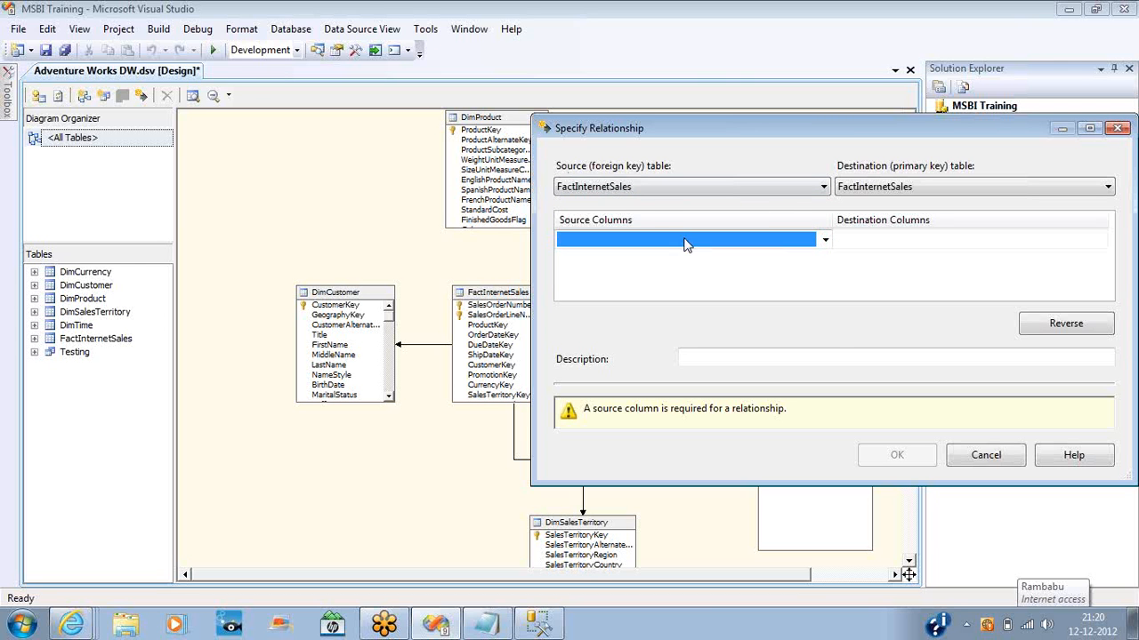
click(824, 241)
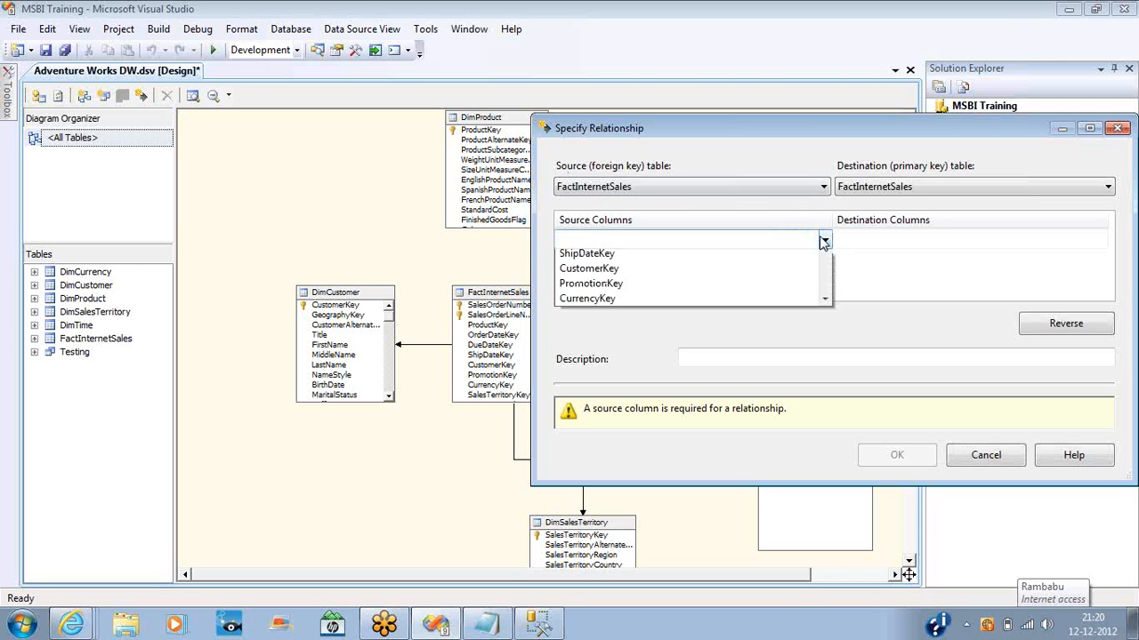
click(736, 266)
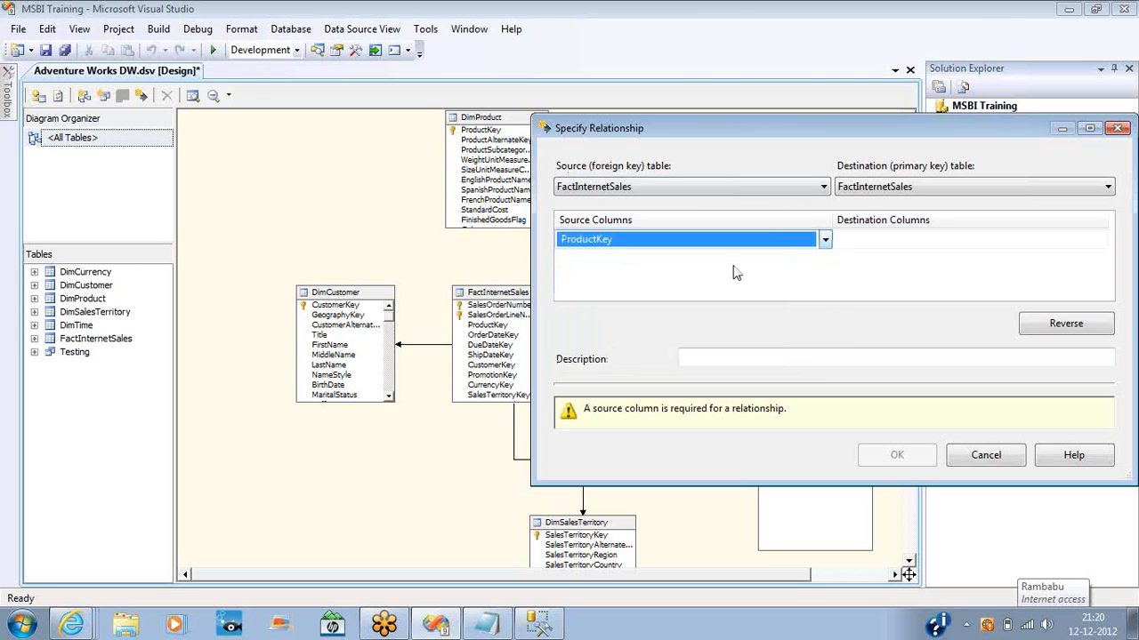
Step: Choose DimProduct as the destination (primary key) table, matched on ProductKey, and create the relationship
click(931, 187)
click(931, 186)
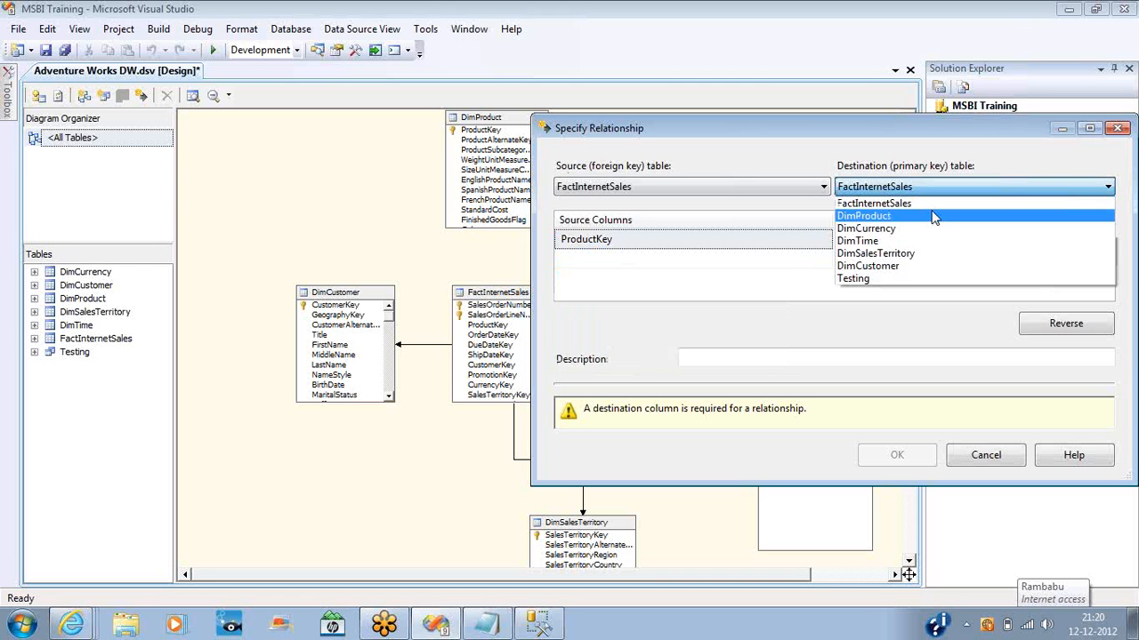
click(933, 217)
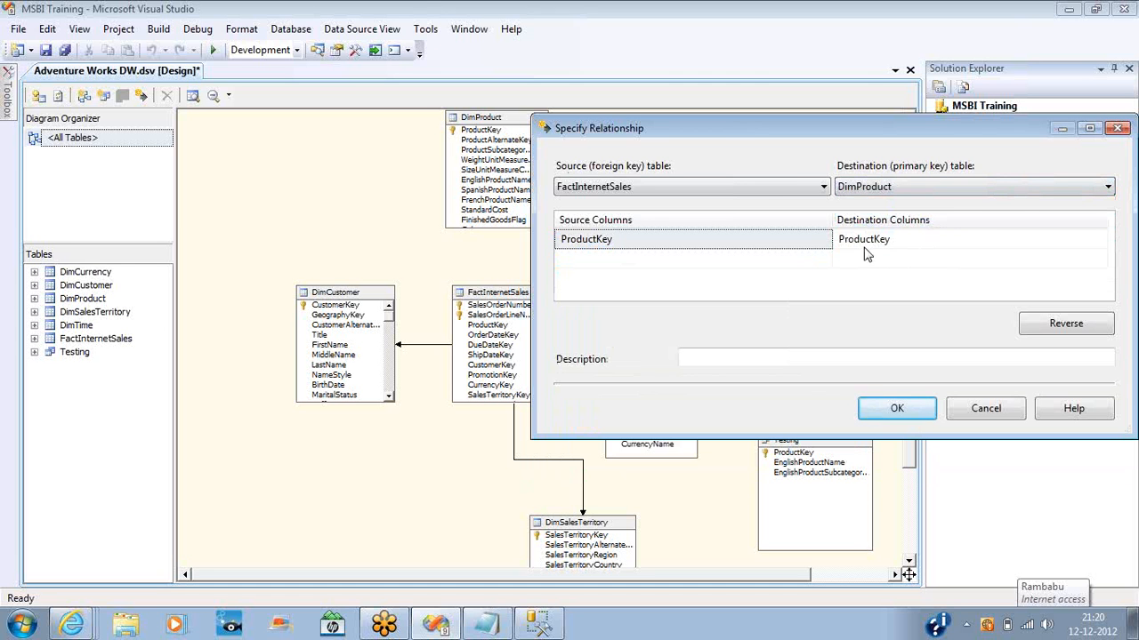
click(890, 409)
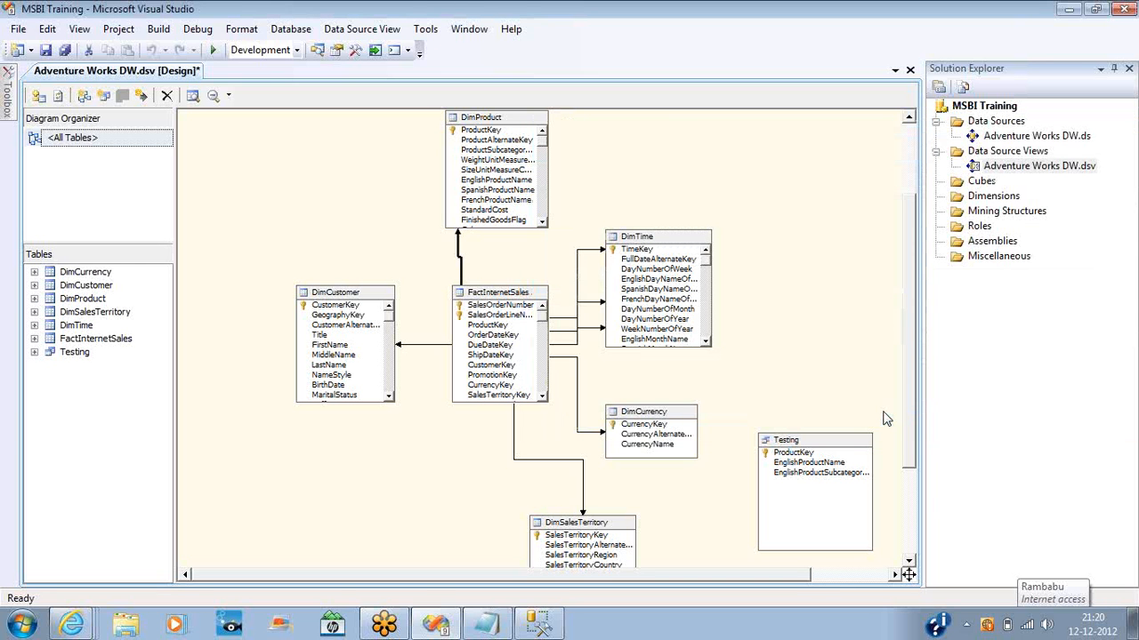
right_click(723, 185)
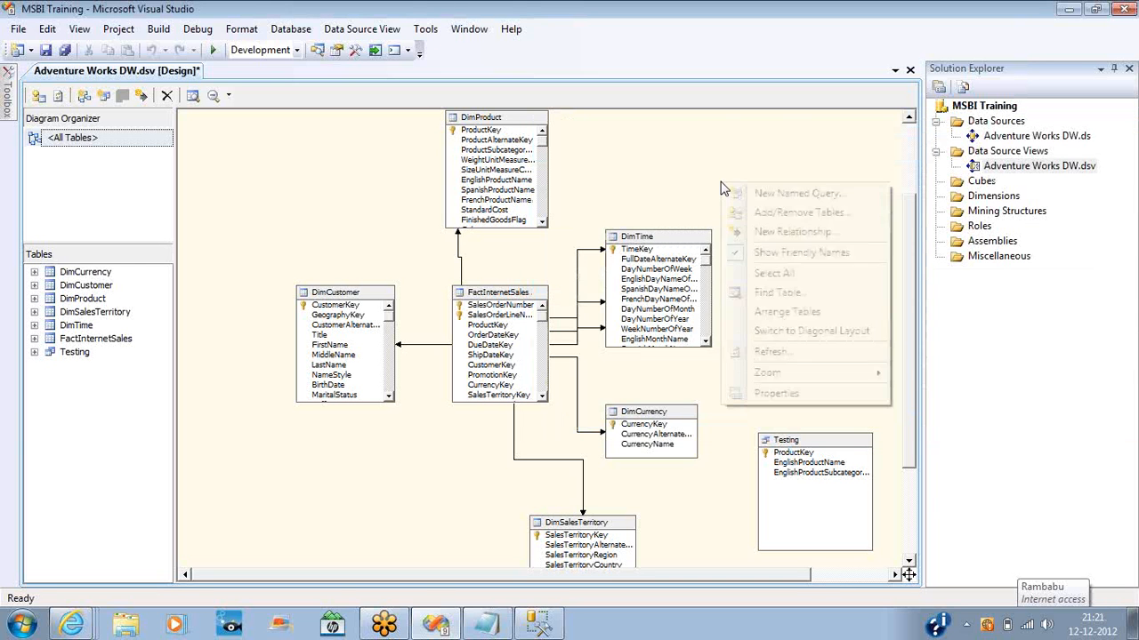
click(769, 234)
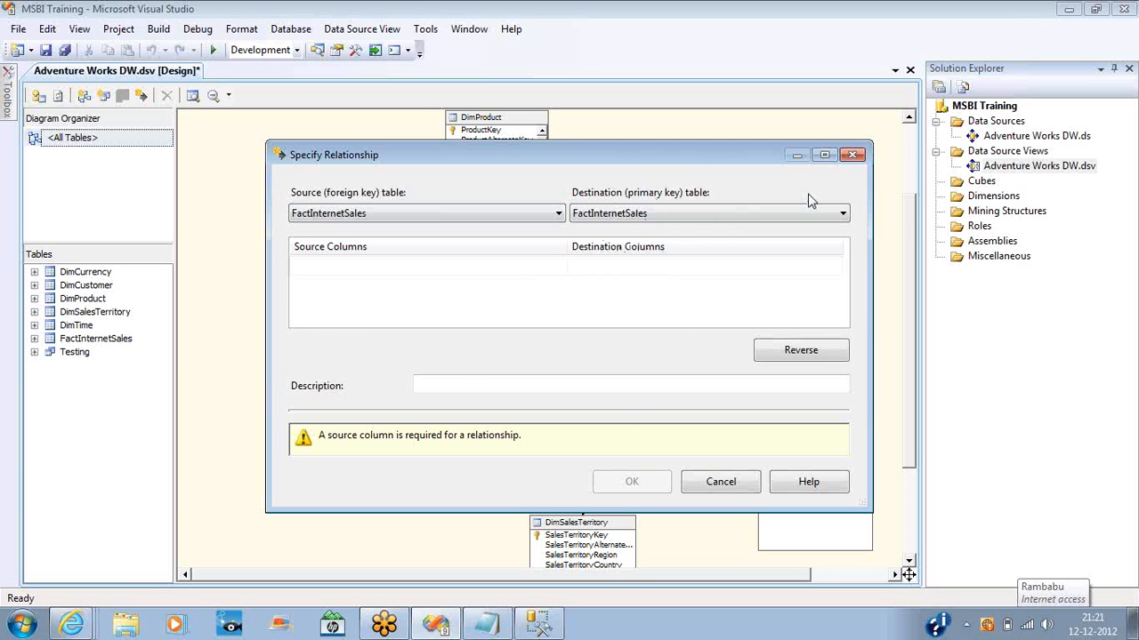
click(852, 156)
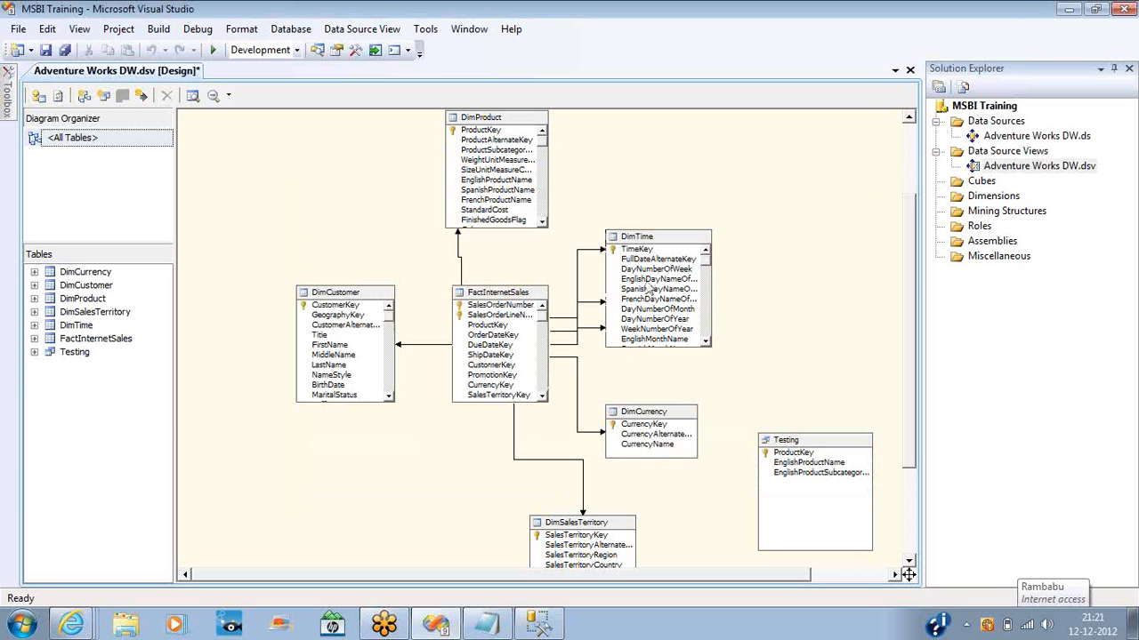
right_click(502, 297)
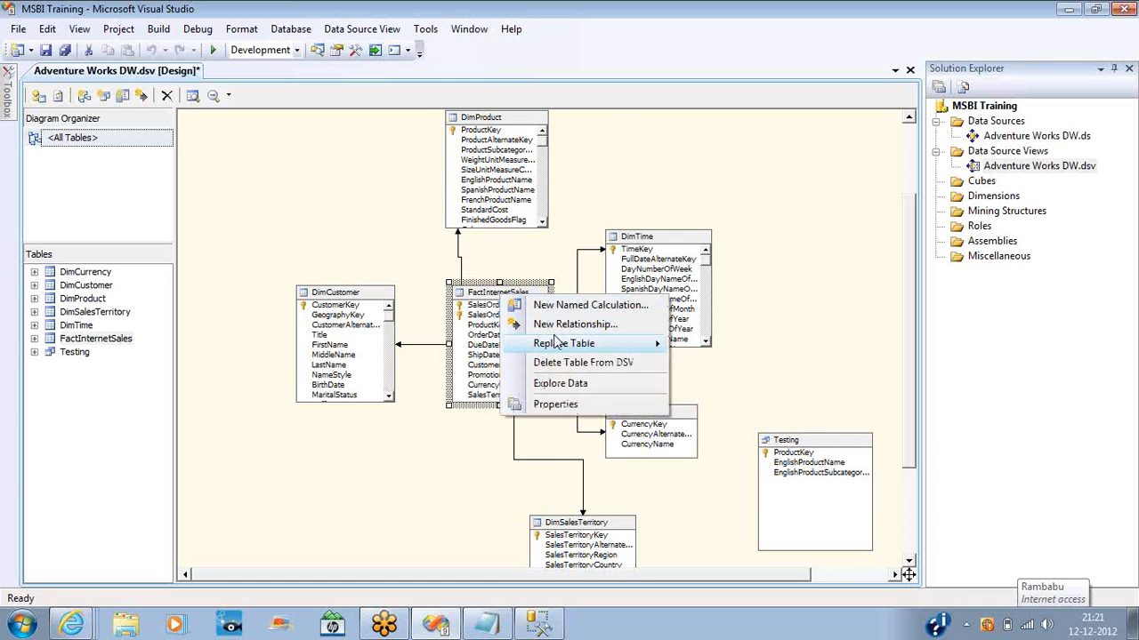
right_click(646, 163)
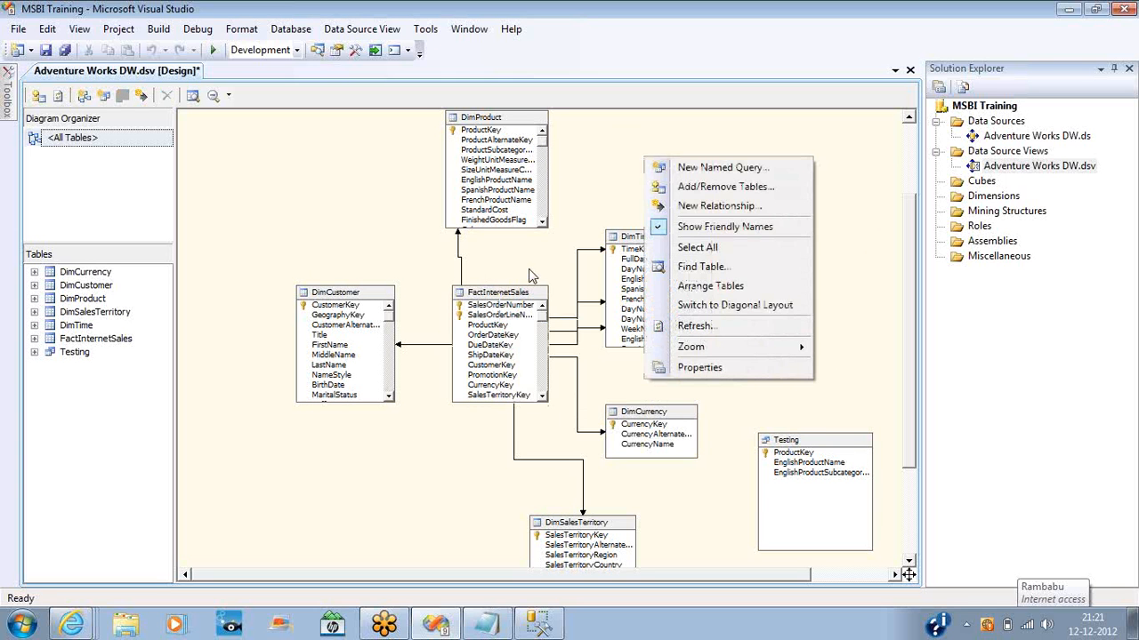
right_click(528, 293)
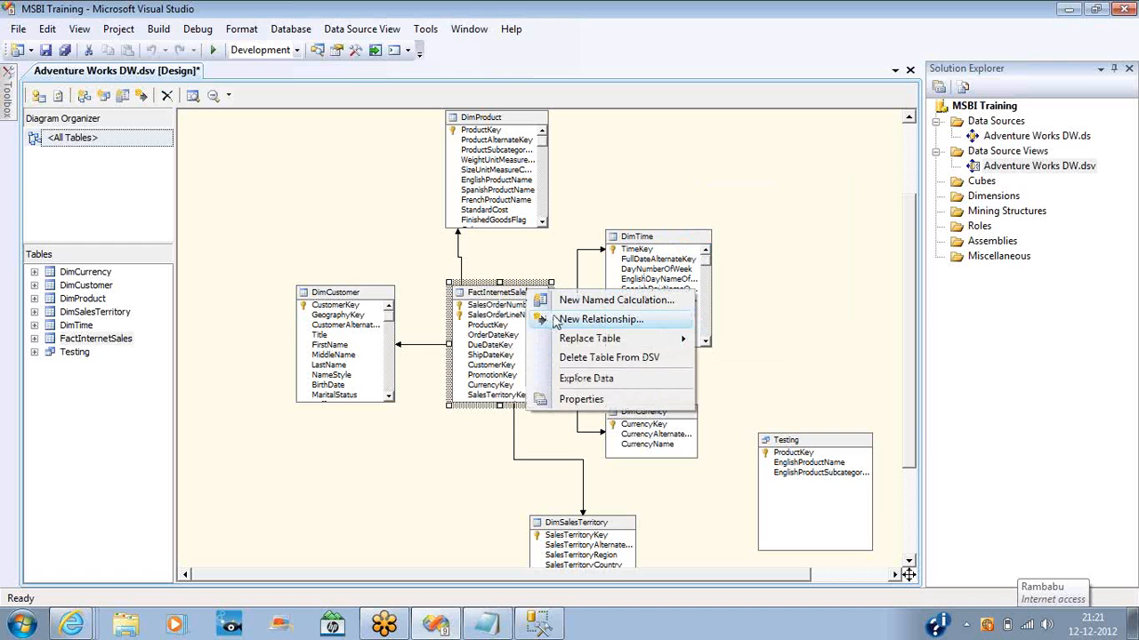
click(587, 320)
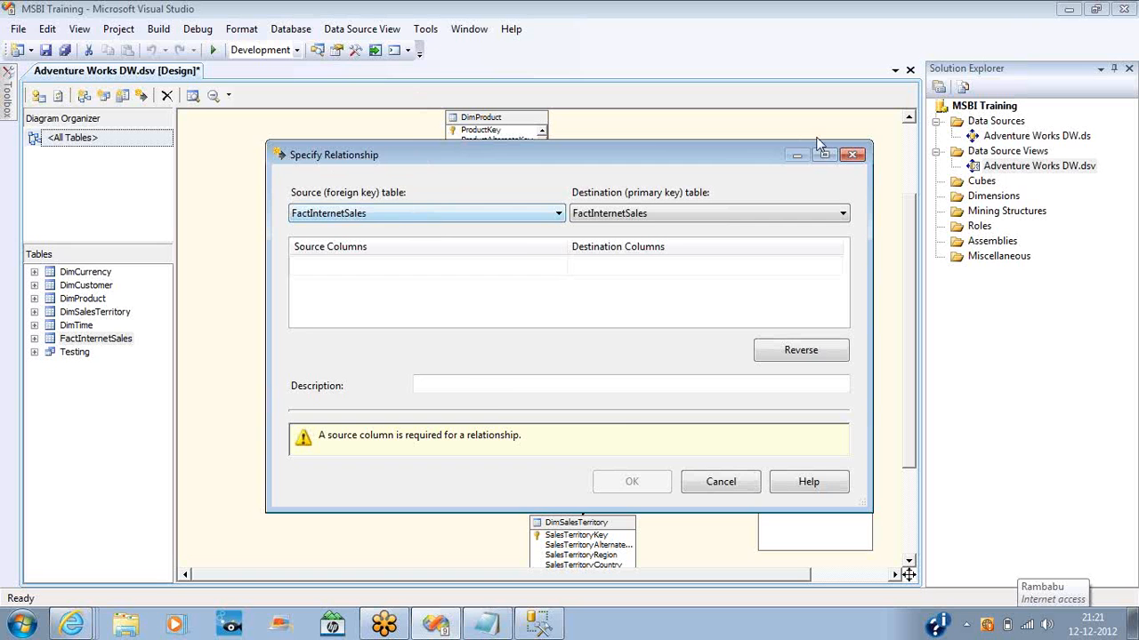
click(850, 156)
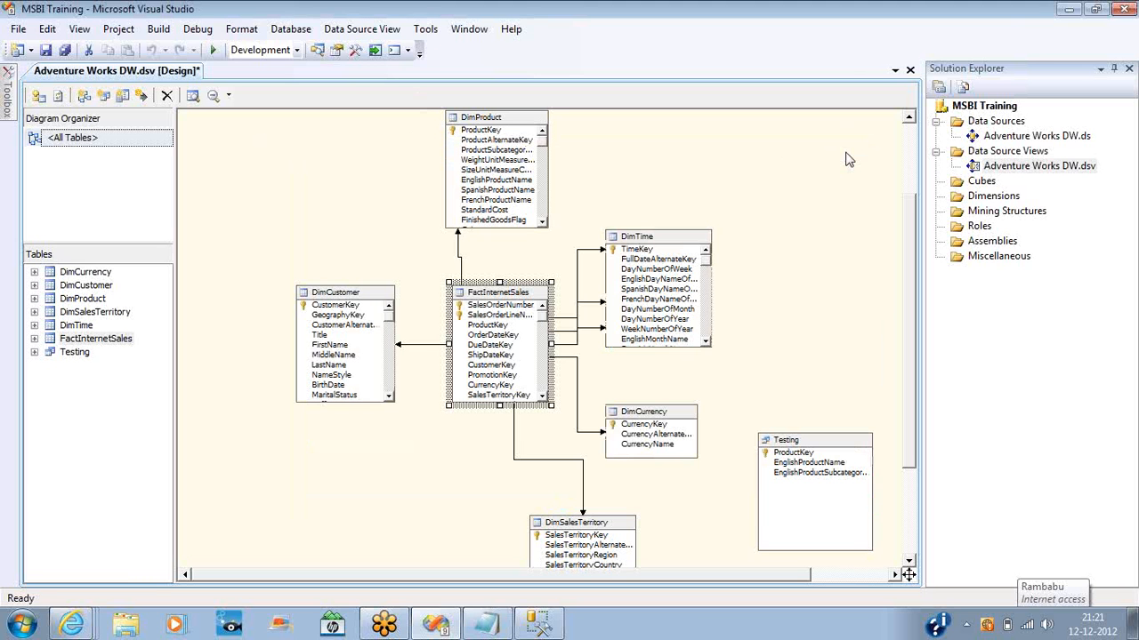
Step: View the new relationship settings started from the DimTime table and from the DimCurrency table, closing each without creating anything
click(650, 240)
right_click(651, 239)
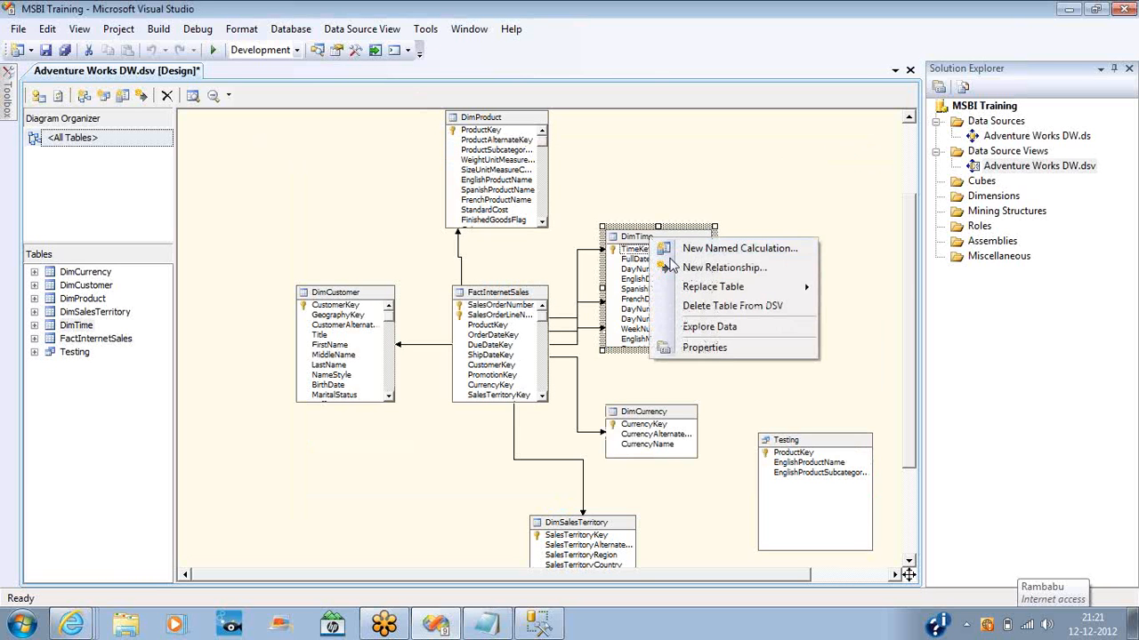
click(723, 268)
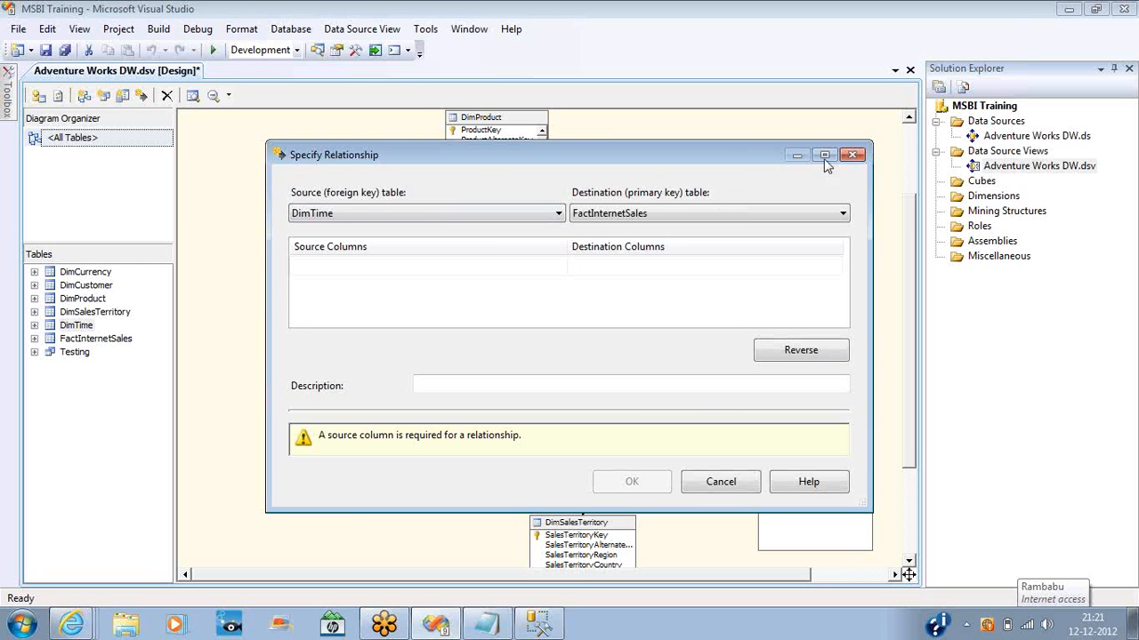
click(852, 156)
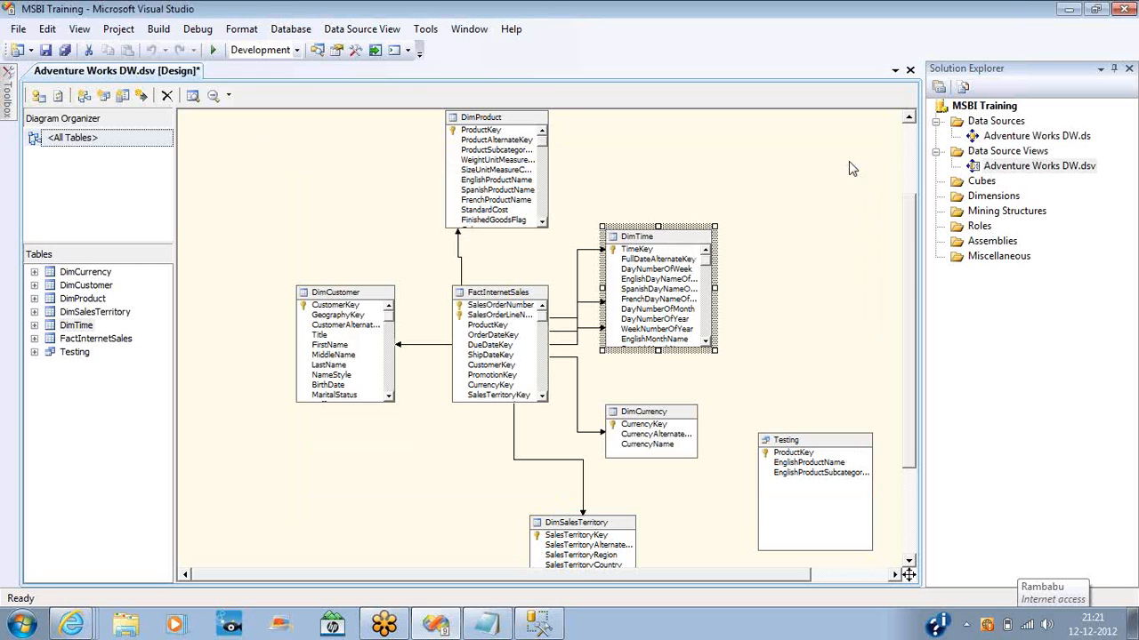
right_click(694, 430)
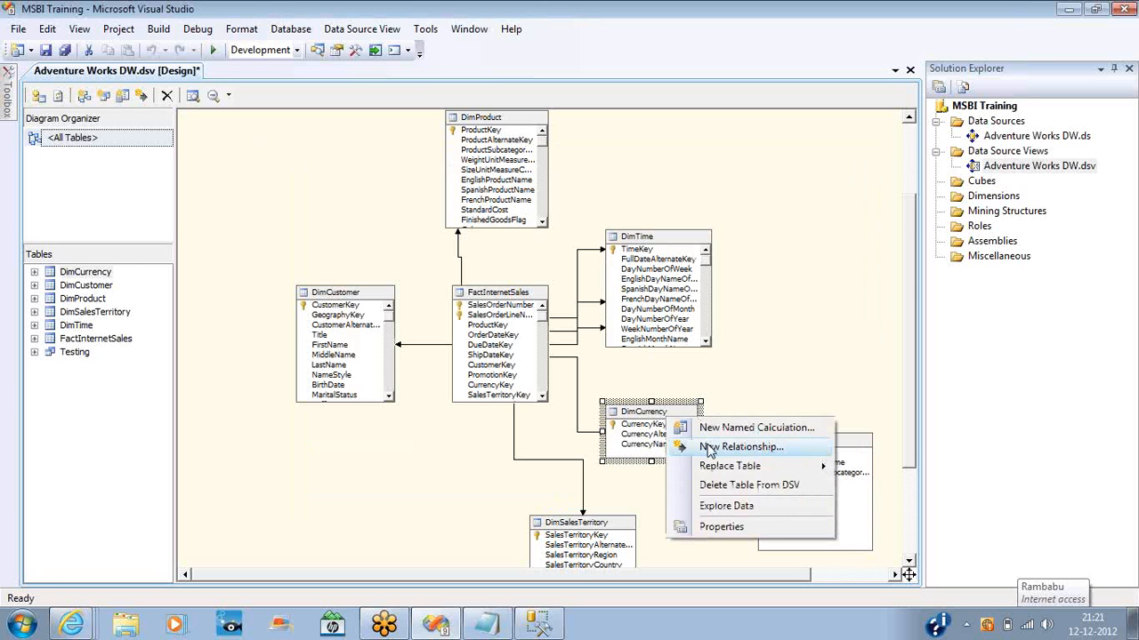
click(716, 446)
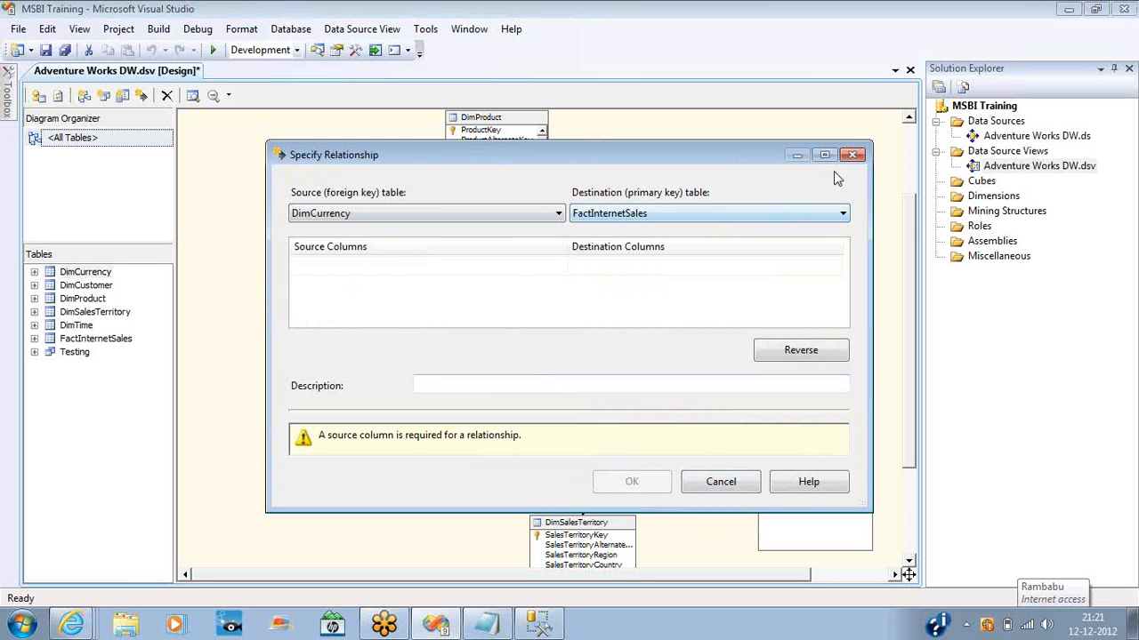
click(852, 157)
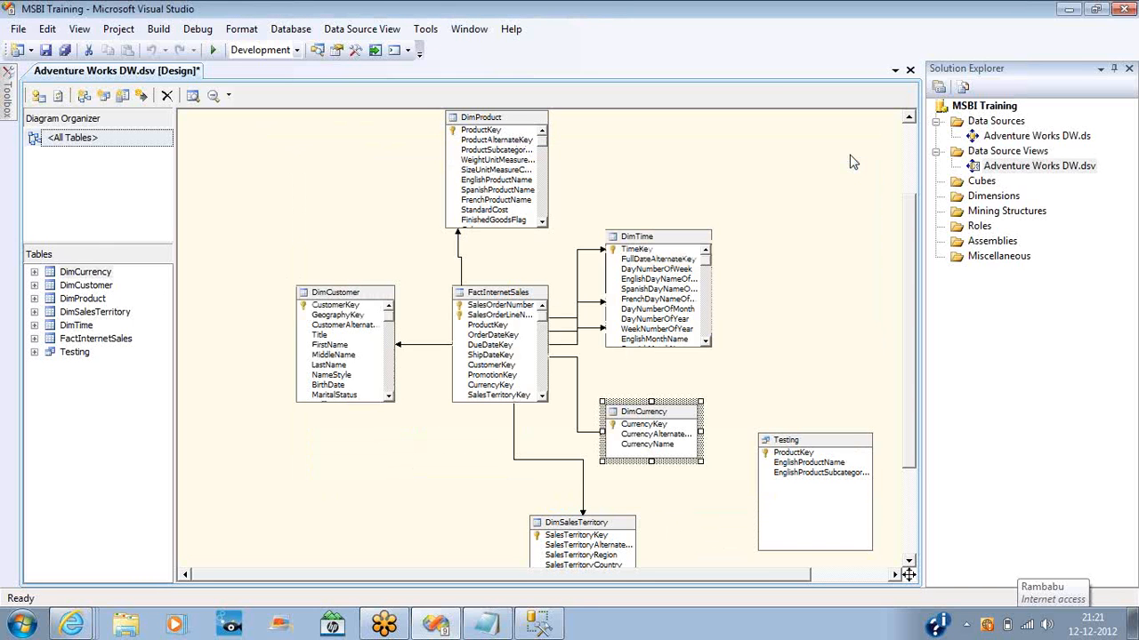
Step: Start a relationship from the empty diagram area, review the available source and destination tables, and close it without creating anything
right_click(788, 159)
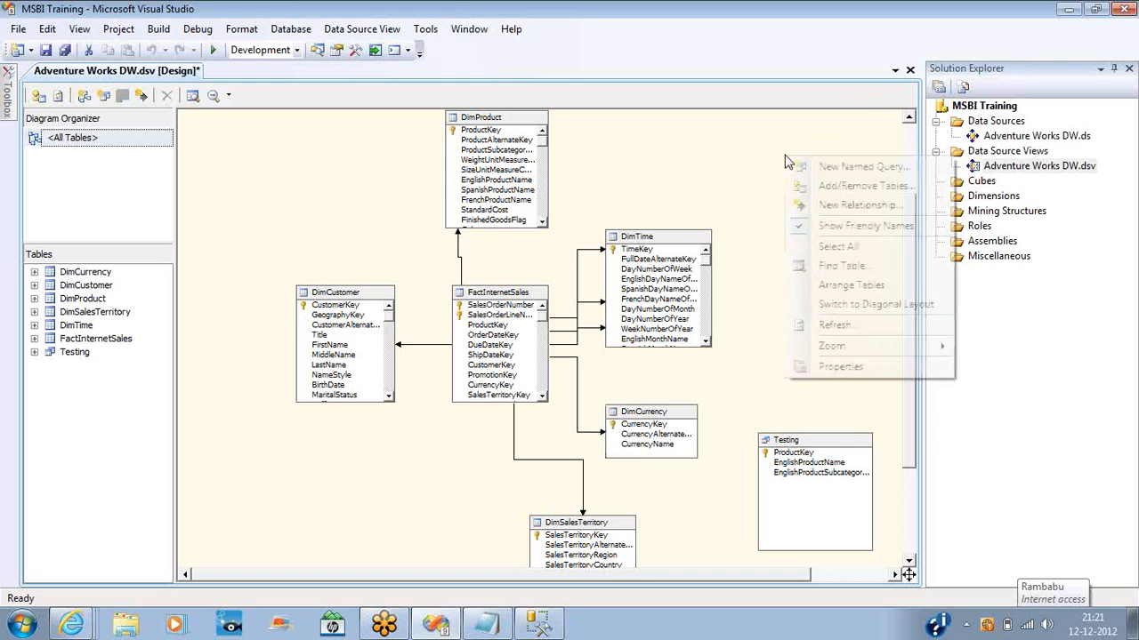
click(822, 206)
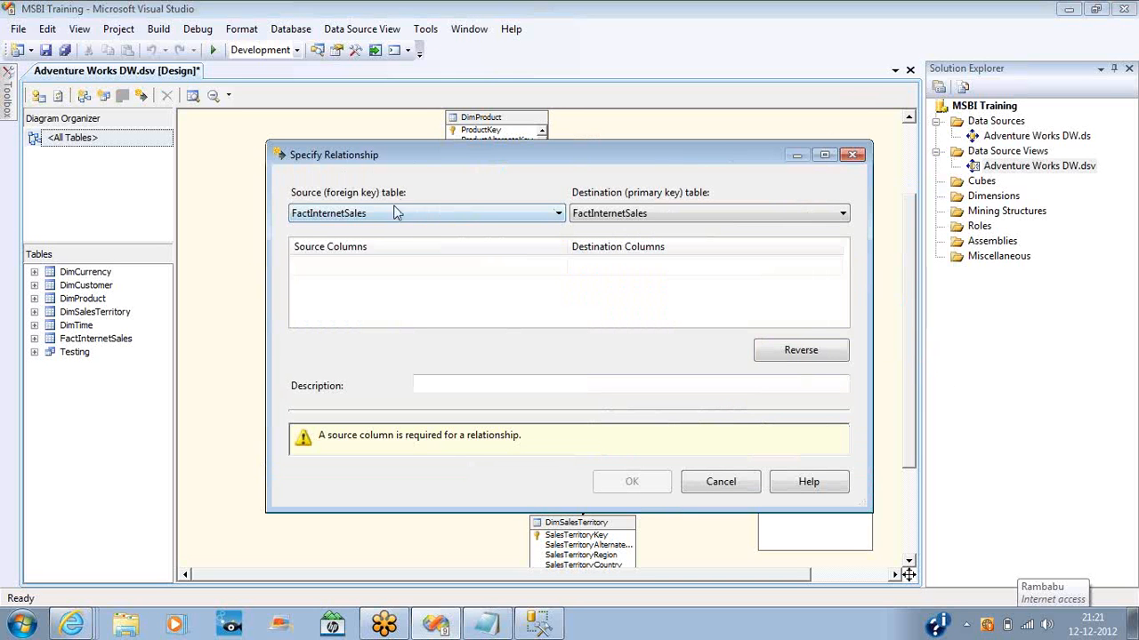
click(477, 211)
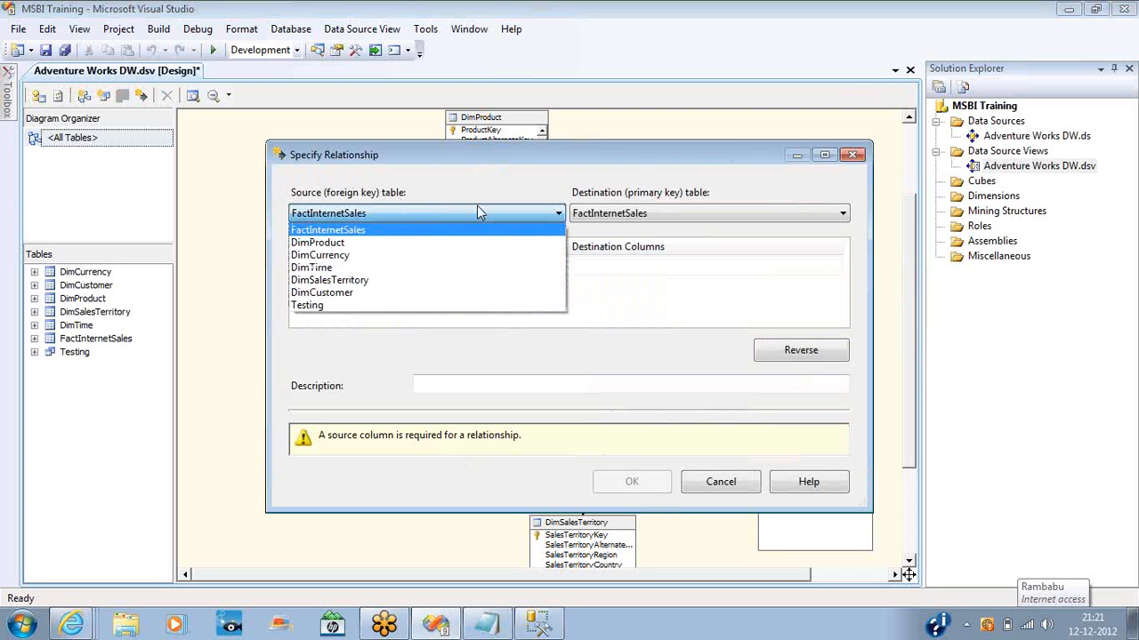
click(477, 212)
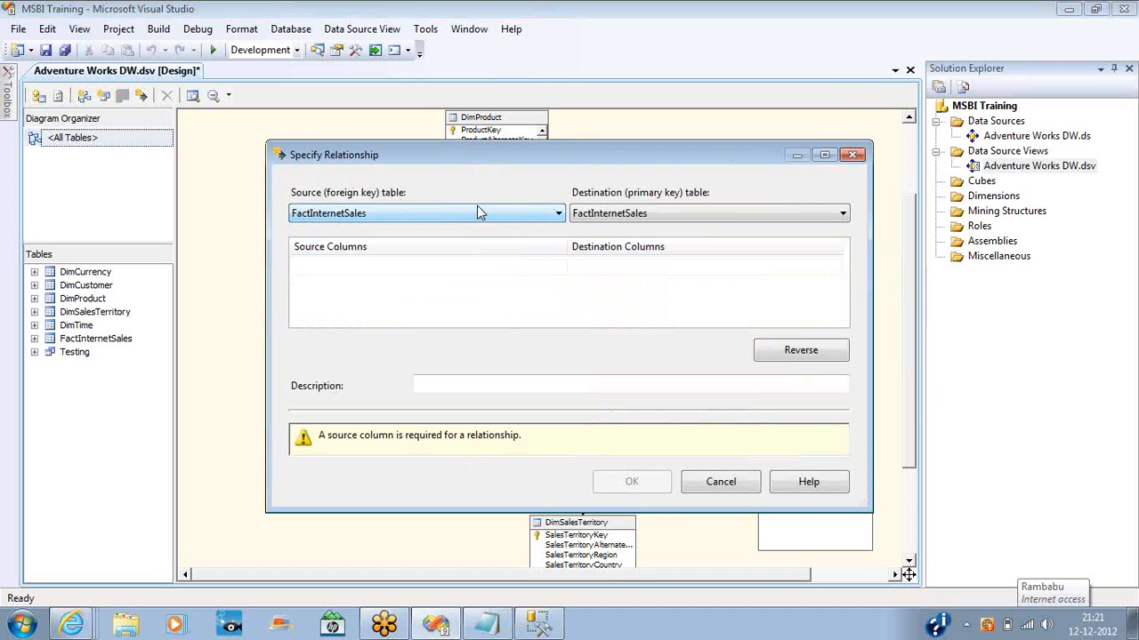
click(807, 213)
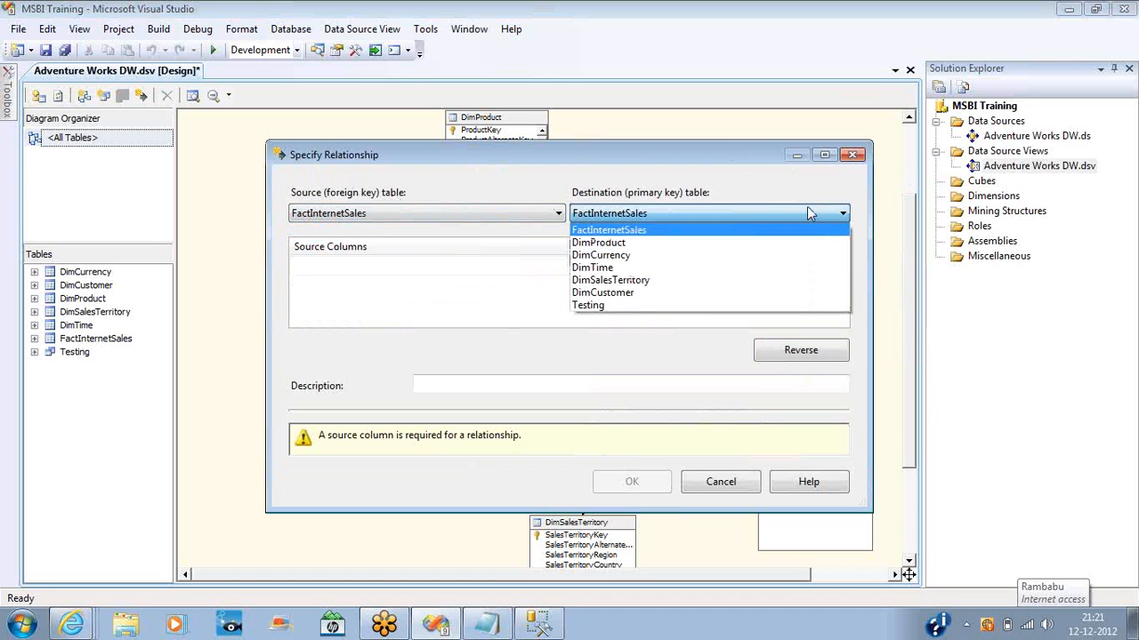
click(853, 157)
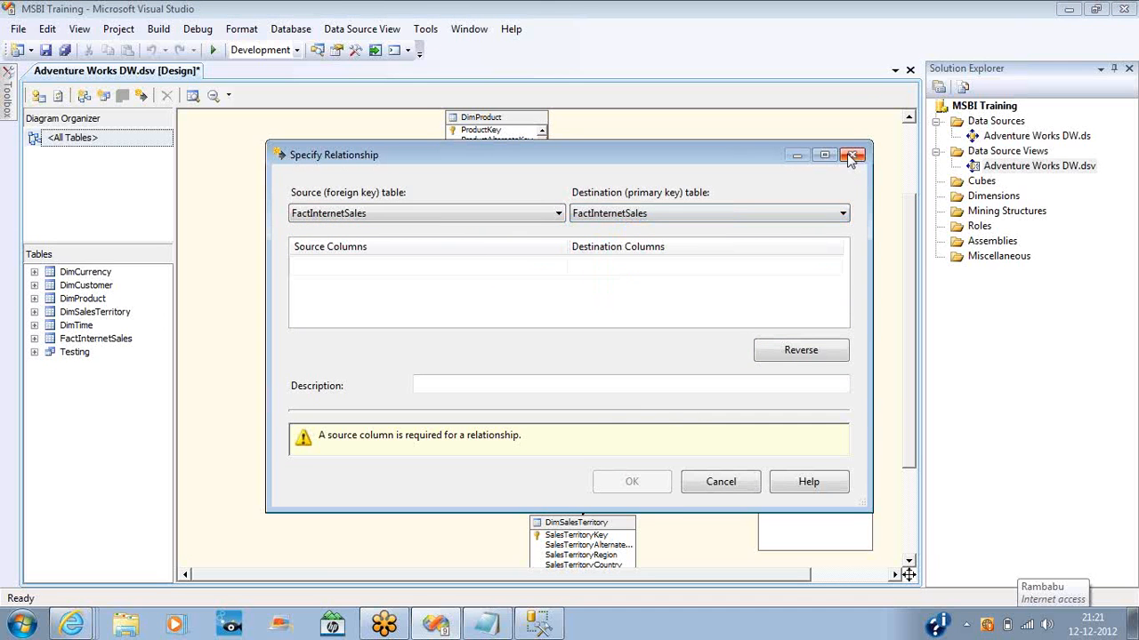
click(538, 215)
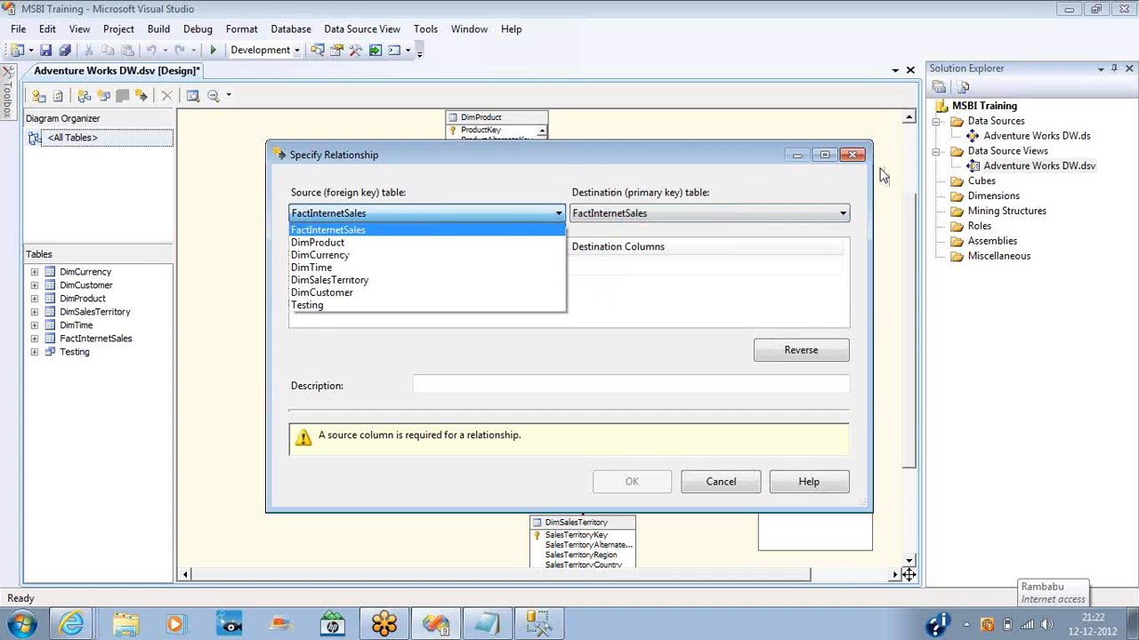
click(854, 158)
click(854, 157)
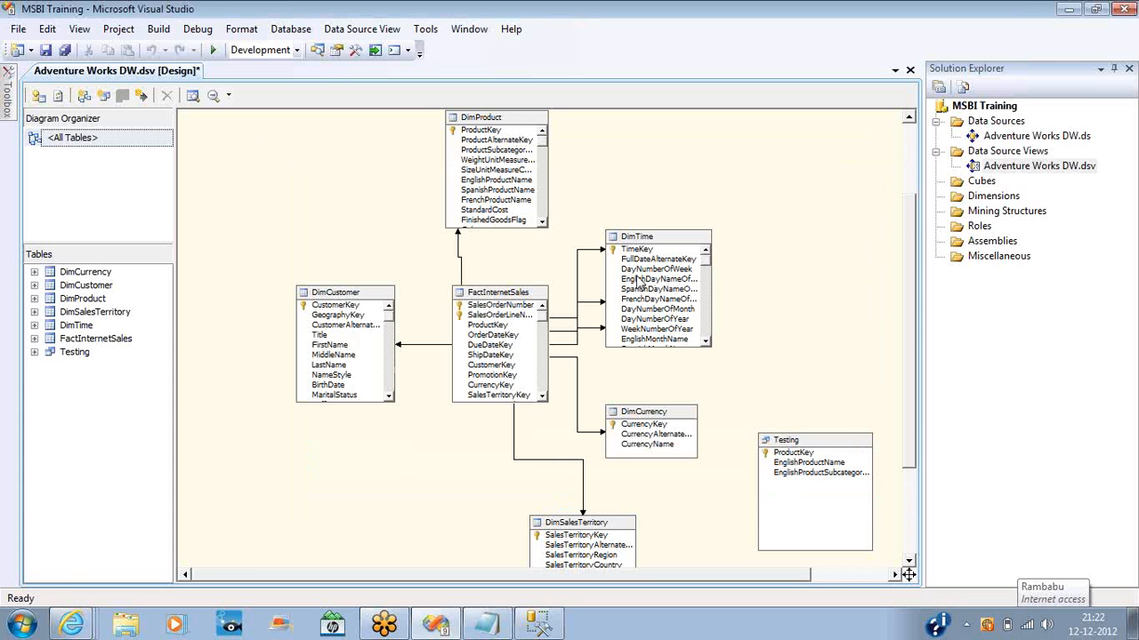
Step: Create a relationship from FactInternetSales, source column ProductKey, to Testing as the destination (primary key) table, matched on ProductKey
right_click(650, 246)
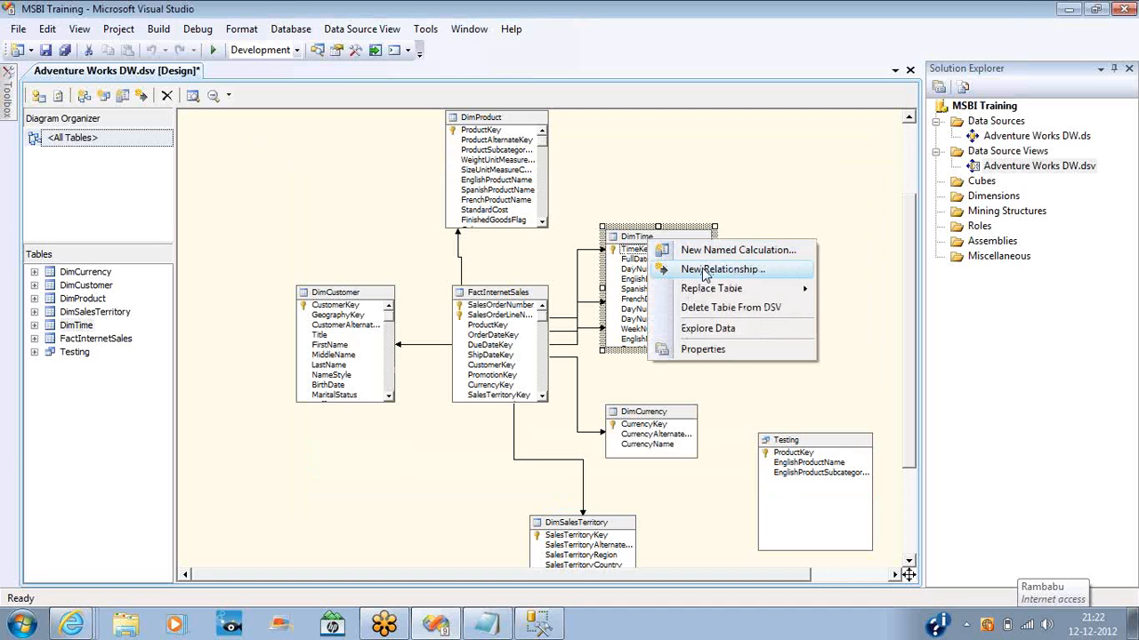
right_click(511, 297)
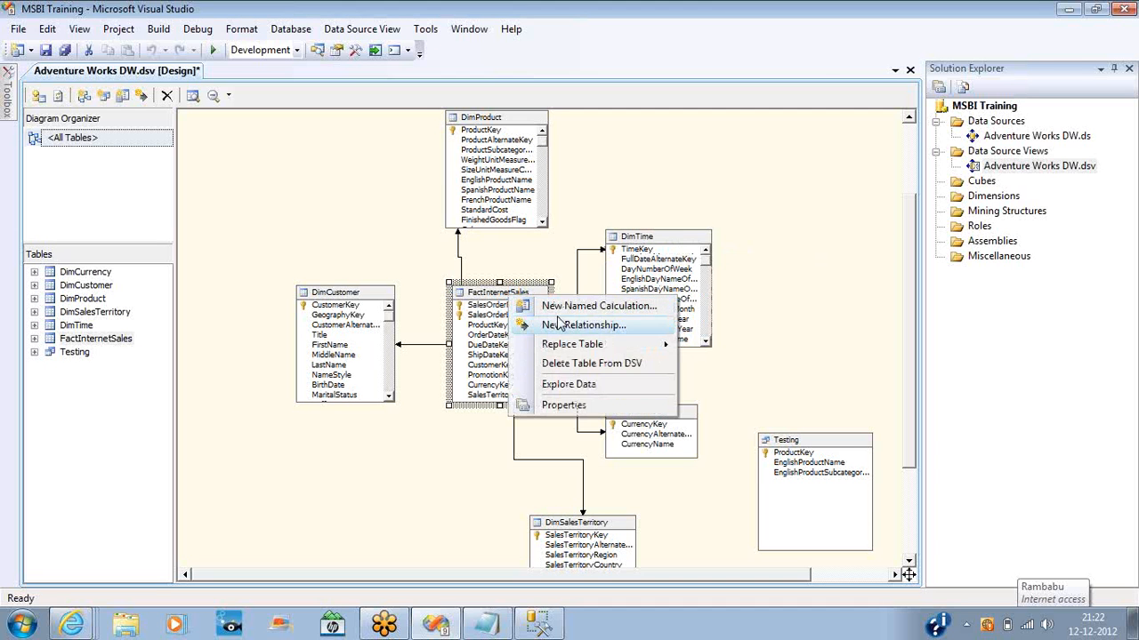
click(560, 323)
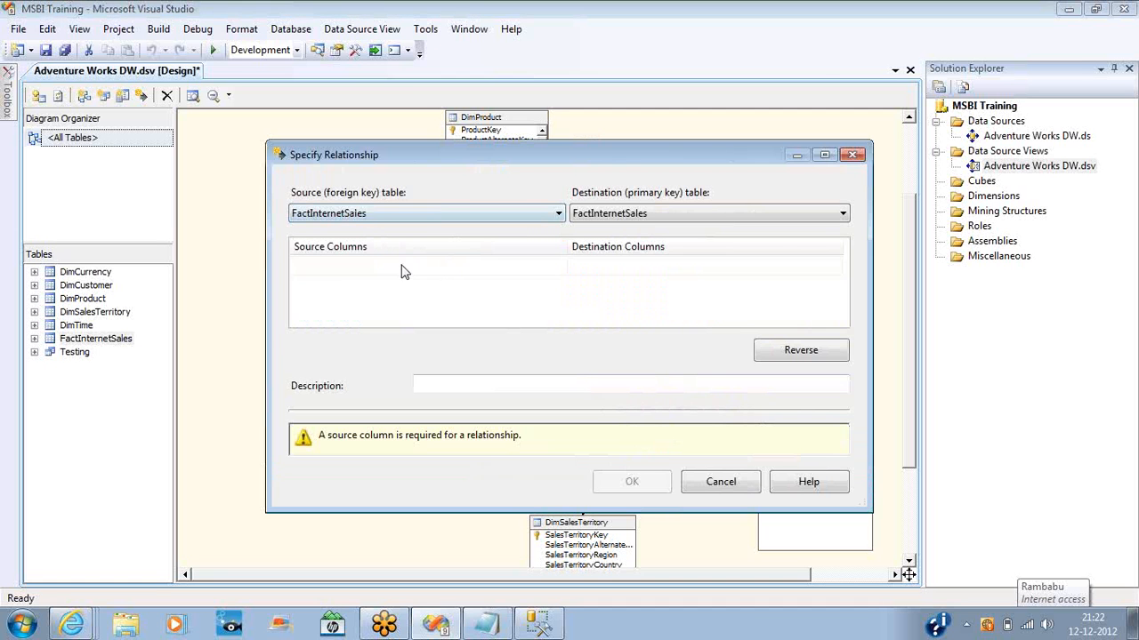
click(401, 269)
click(560, 267)
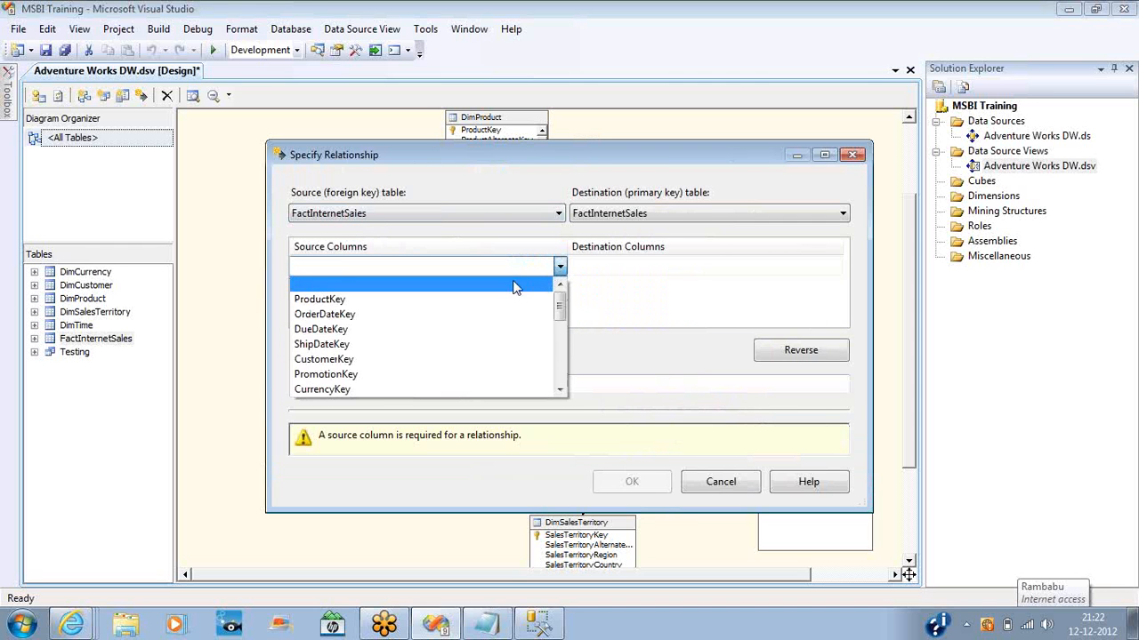
click(506, 302)
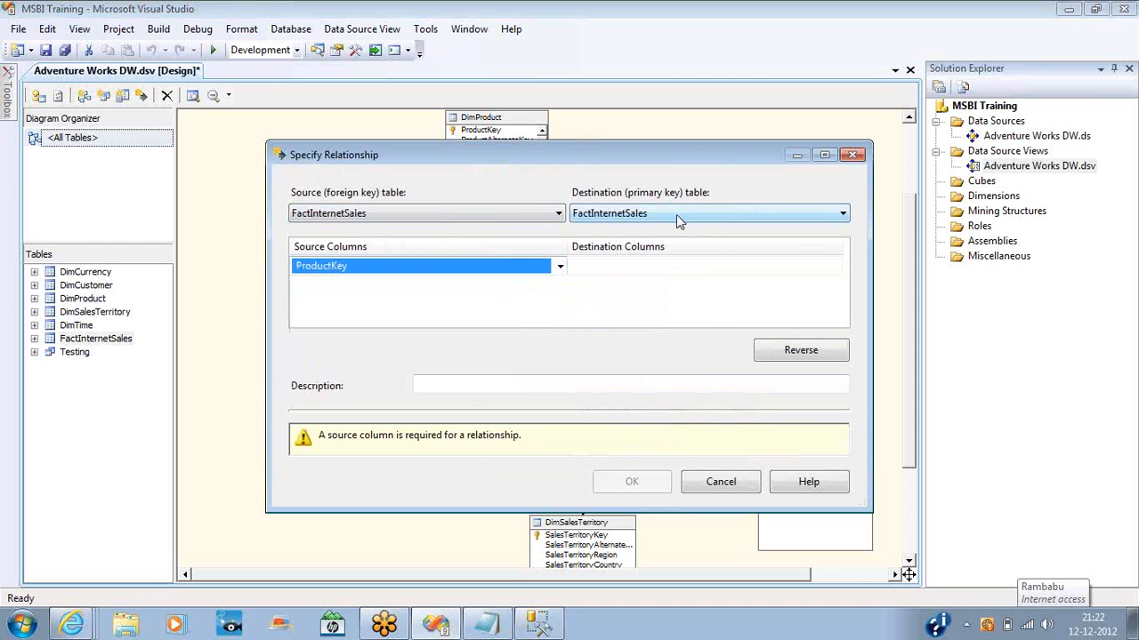
click(676, 215)
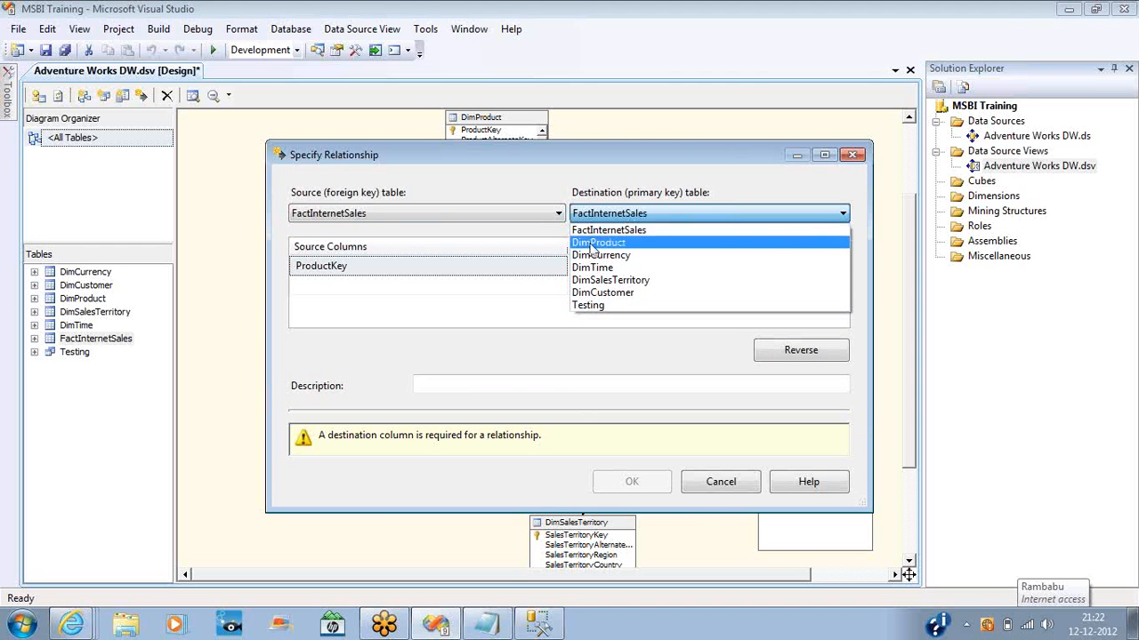
click(628, 306)
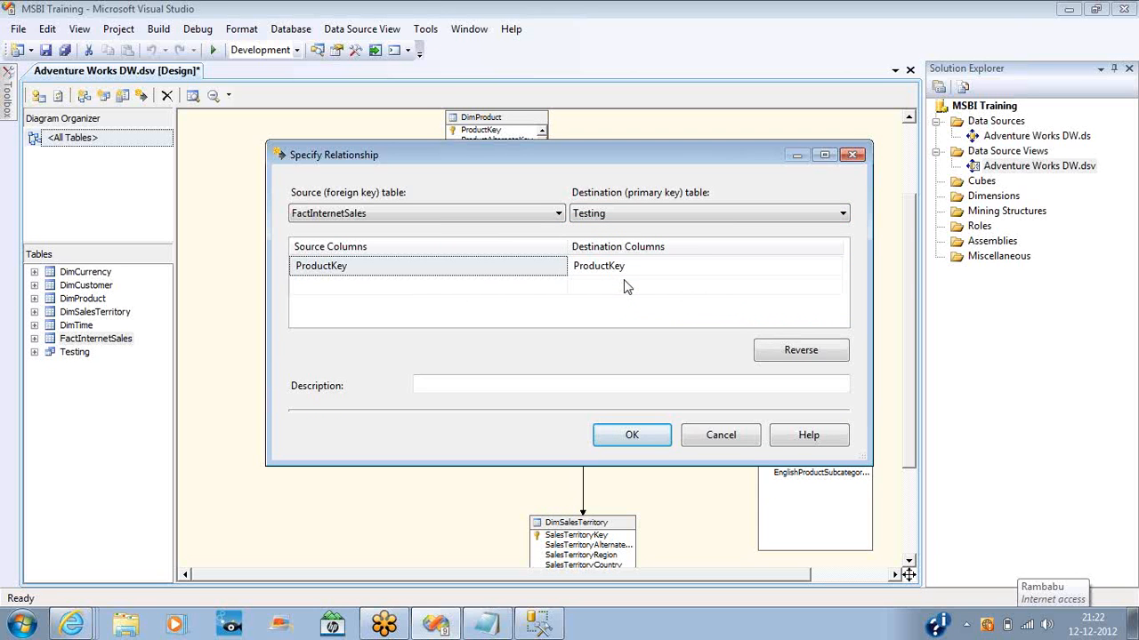
click(629, 438)
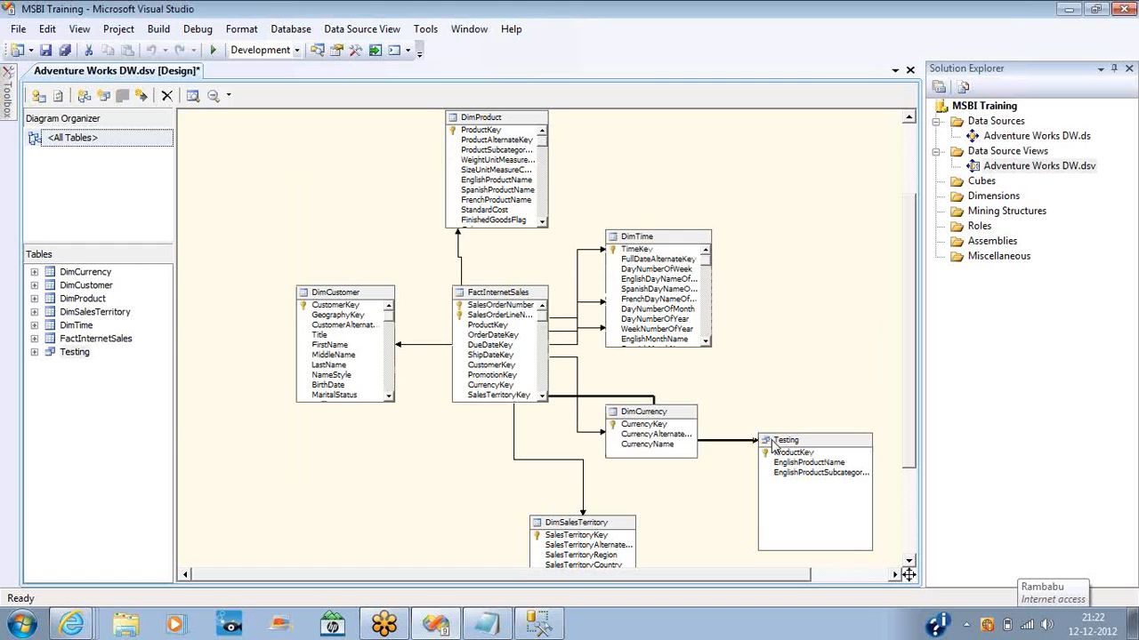
Step: Move the Testing table up in the diagram, clear of DimCurrency, and delete its relationship with FactInternetSales
drag(772, 445, 777, 381)
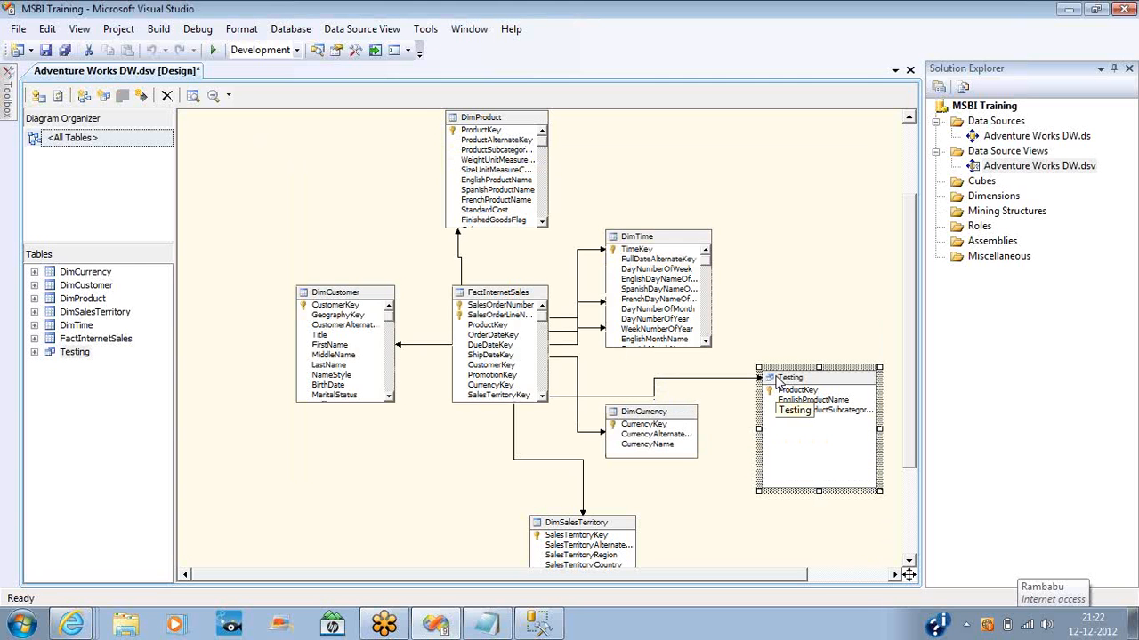
click(692, 380)
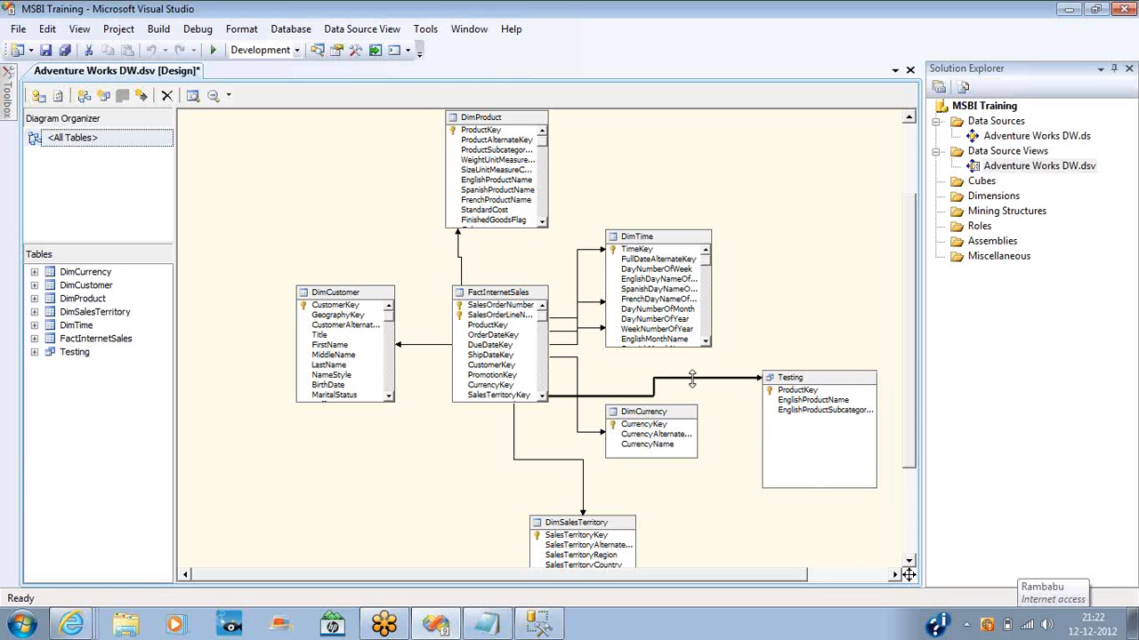
key(Delete)
click(695, 385)
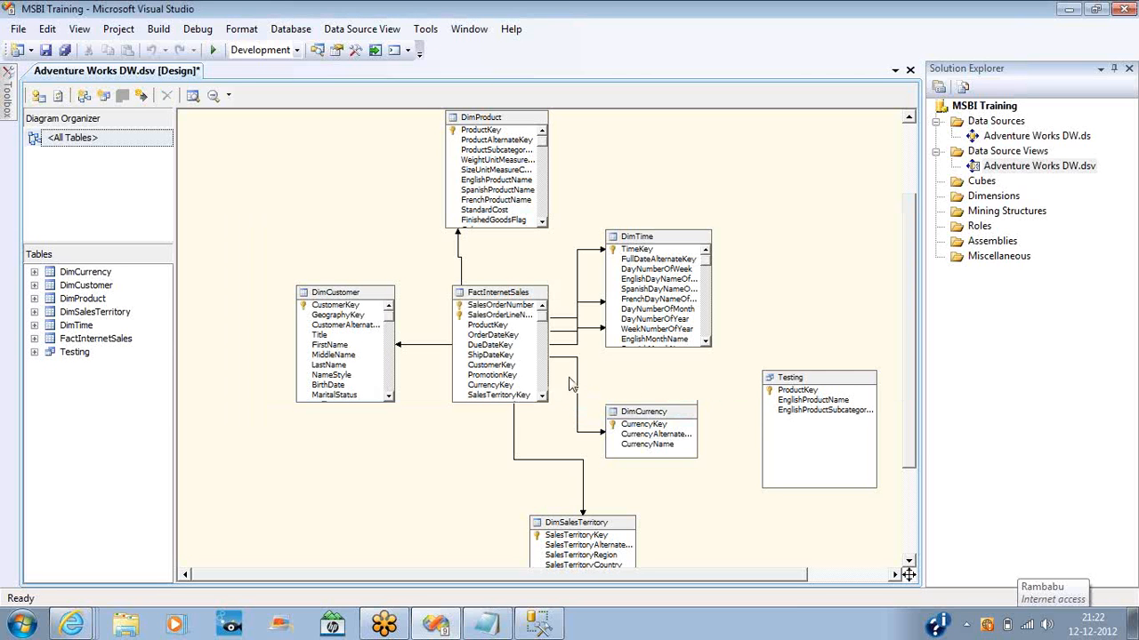
Step: Try to relate the ProductKey column of FactInternetSales to DimProduct, starting the new relationship from the column itself
right_click(487, 326)
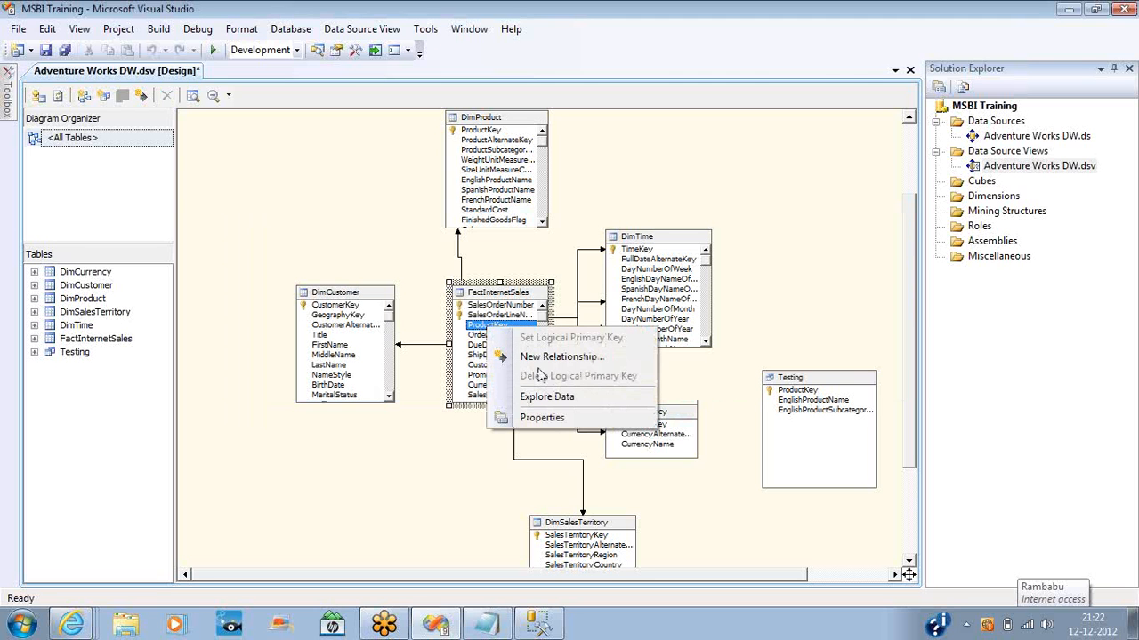
click(560, 357)
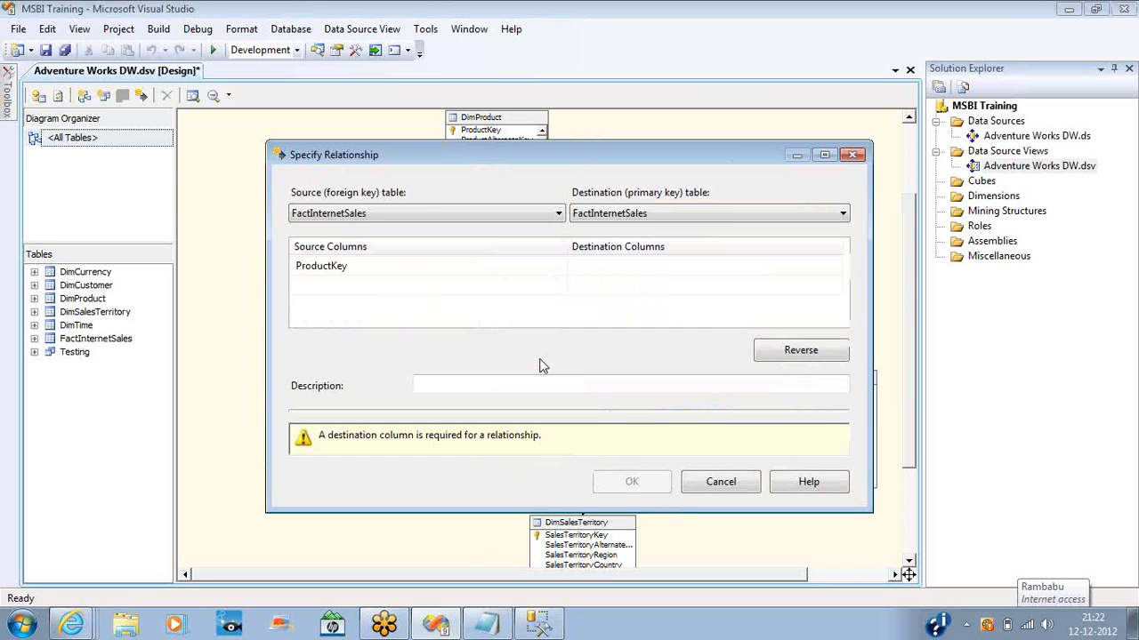
click(655, 215)
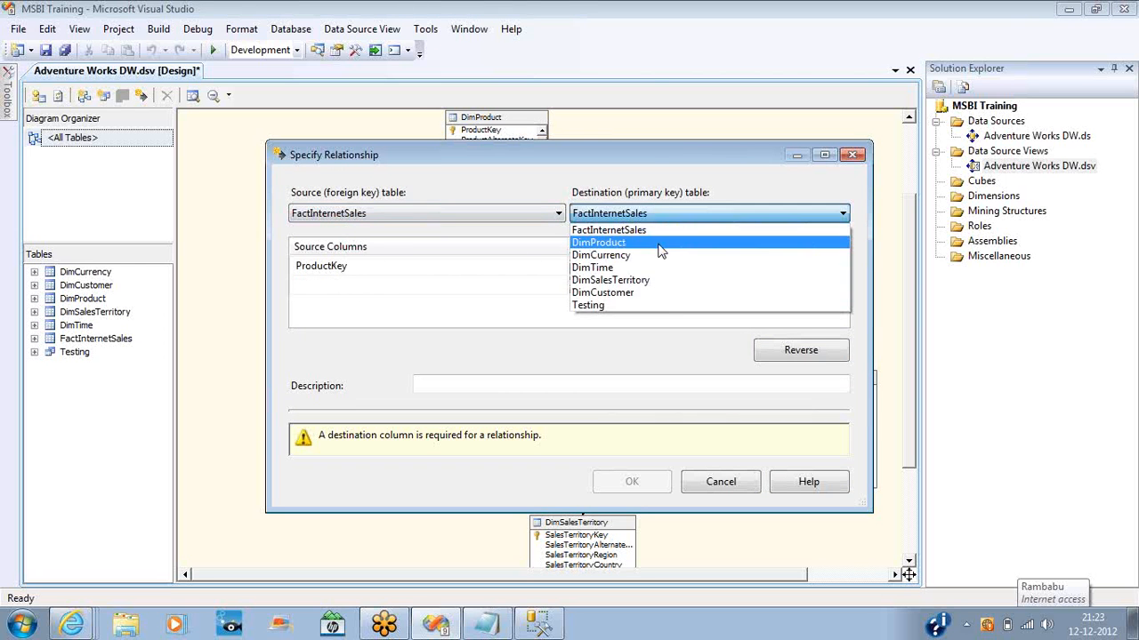
click(659, 243)
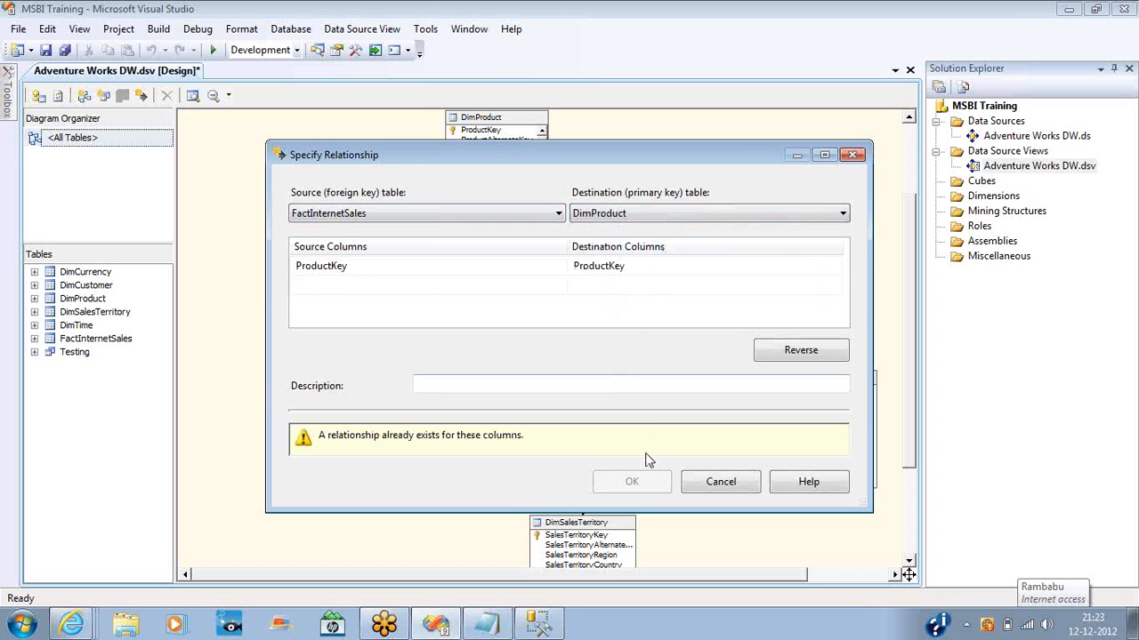
Step: Create the ProductKey relationship with Testing as the destination table instead, and delete it from the diagram
click(622, 212)
click(623, 223)
click(619, 217)
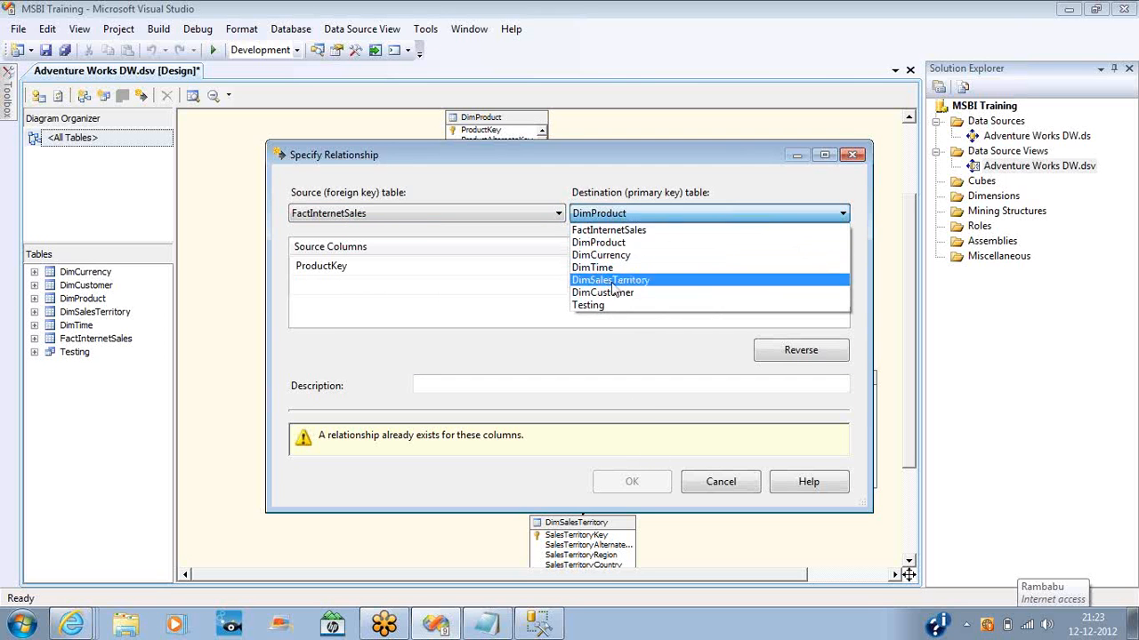
click(618, 305)
click(632, 436)
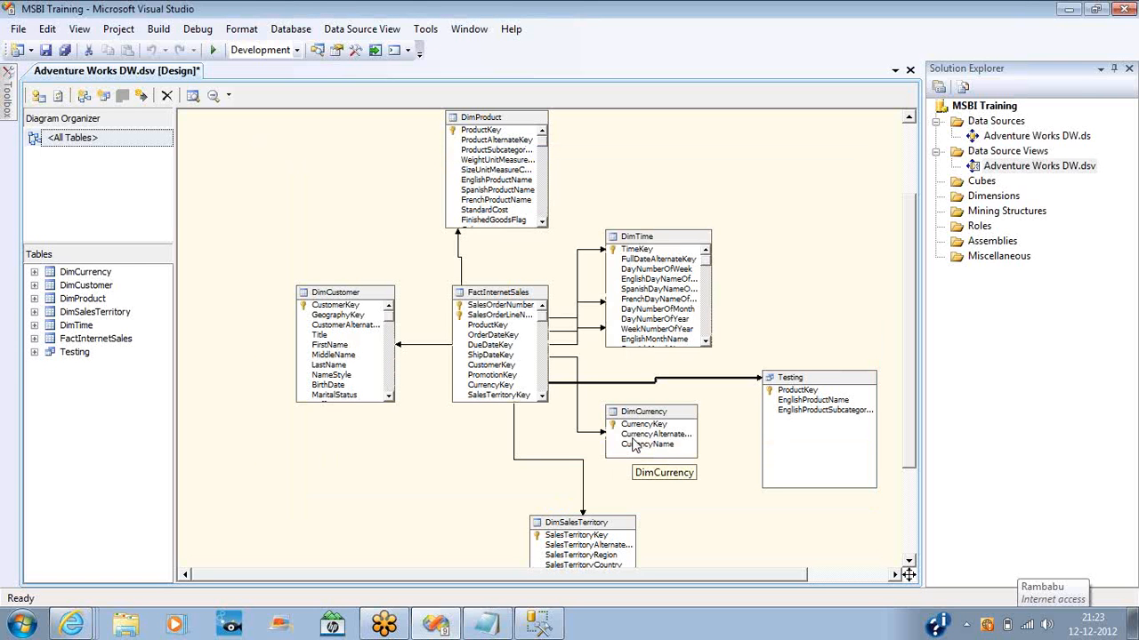
key(Delete)
click(651, 383)
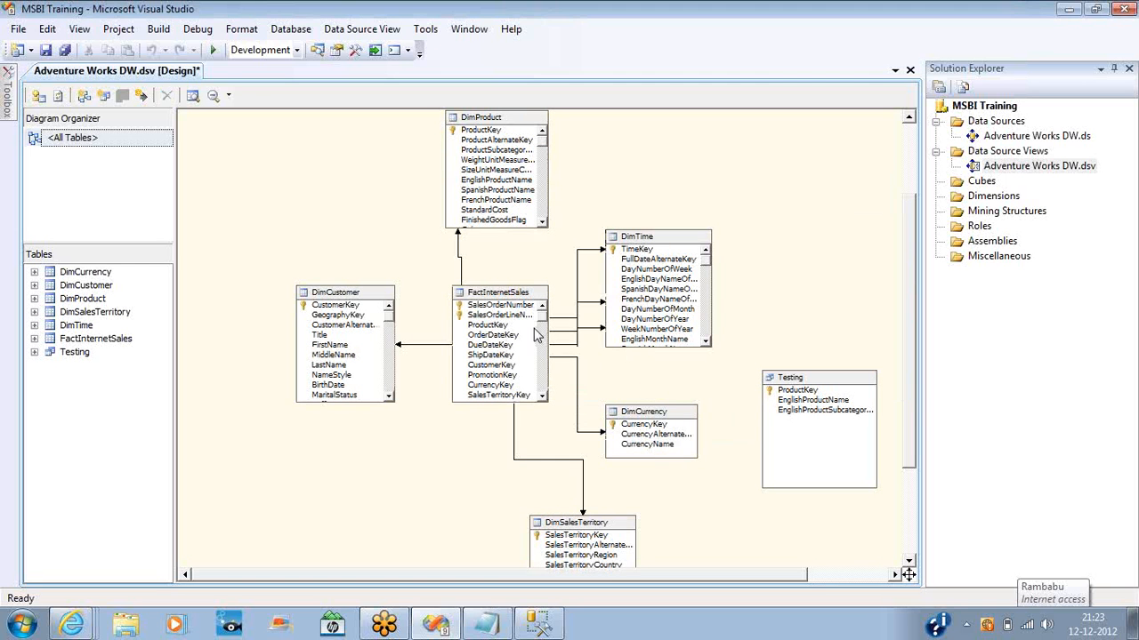
Step: Link ProductKey in FactInternetSales to ProductKey in Testing directly in the diagram, and delete that relationship
drag(504, 331, 785, 397)
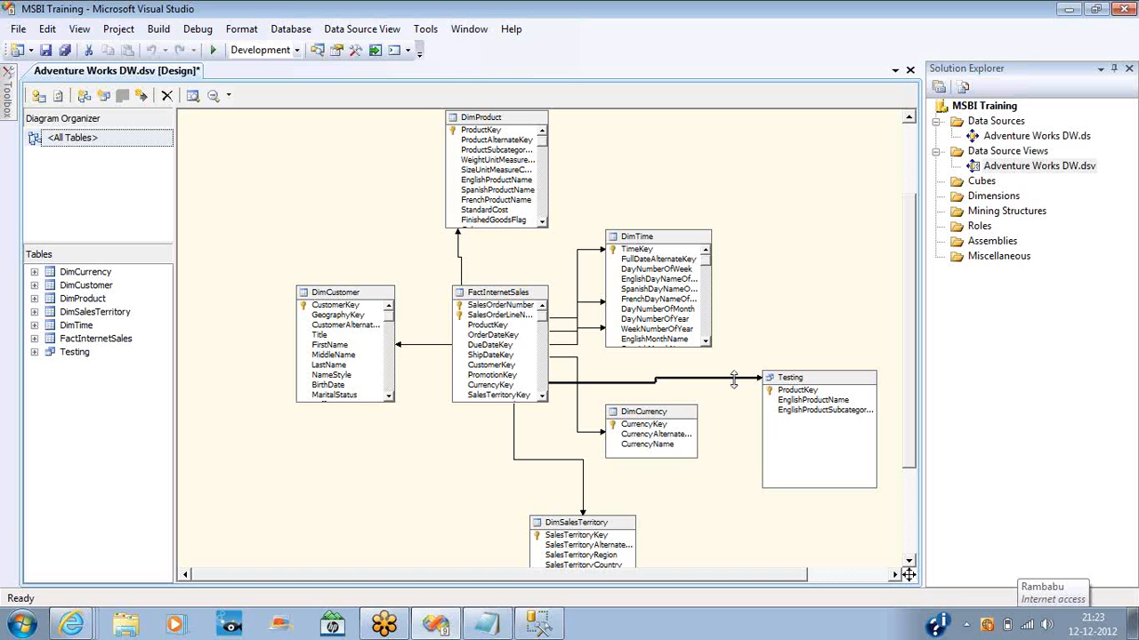
key(Delete)
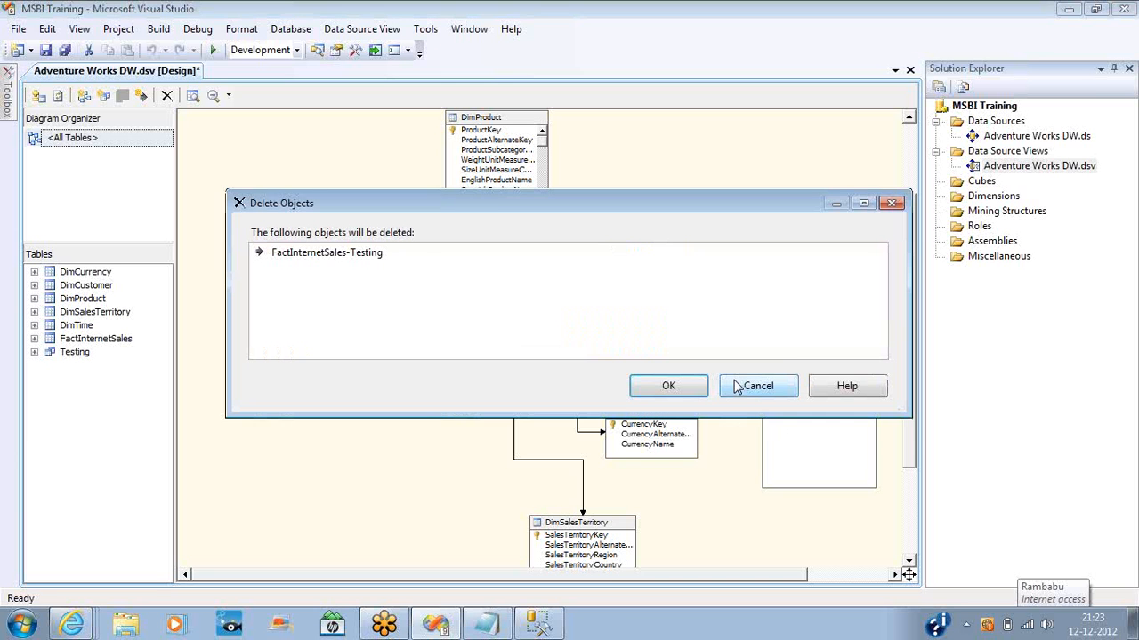
key(Return)
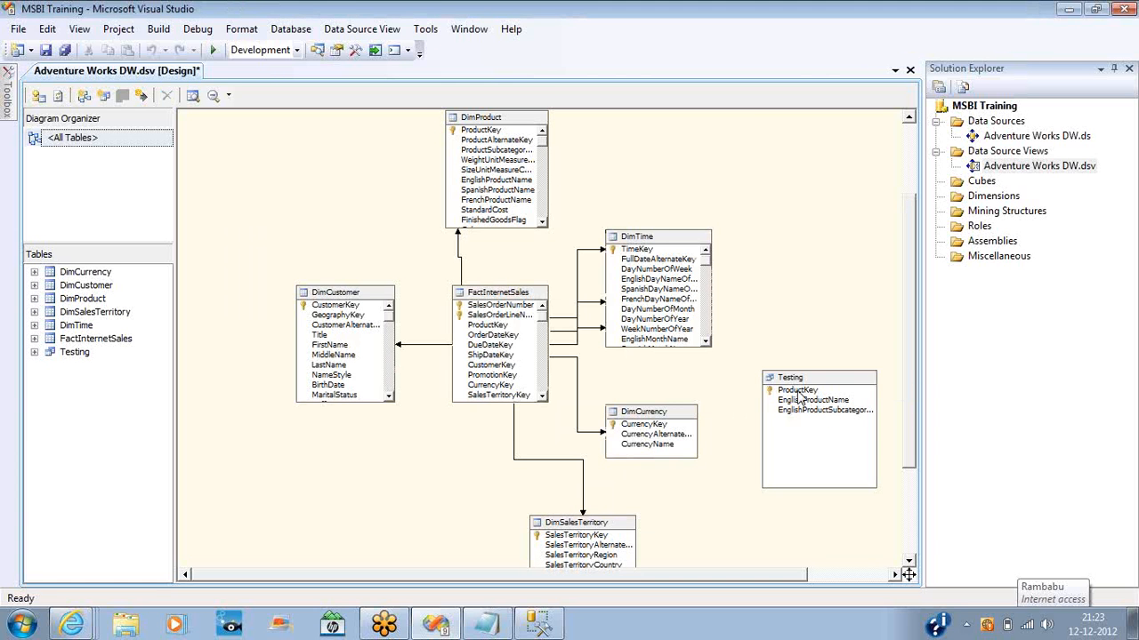
Step: Link ProductKey in Testing to ProductKey in FactInternetSales, reversing the relationship so FactInternetSales is the source and Testing the destination
click(799, 393)
drag(799, 393, 500, 325)
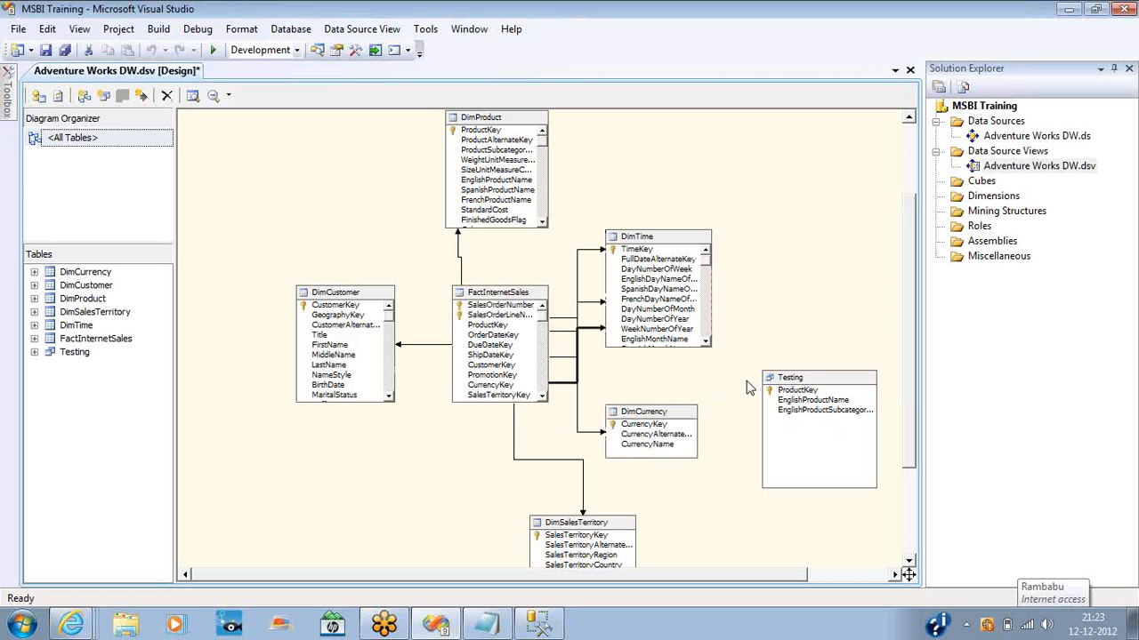
drag(794, 391, 487, 334)
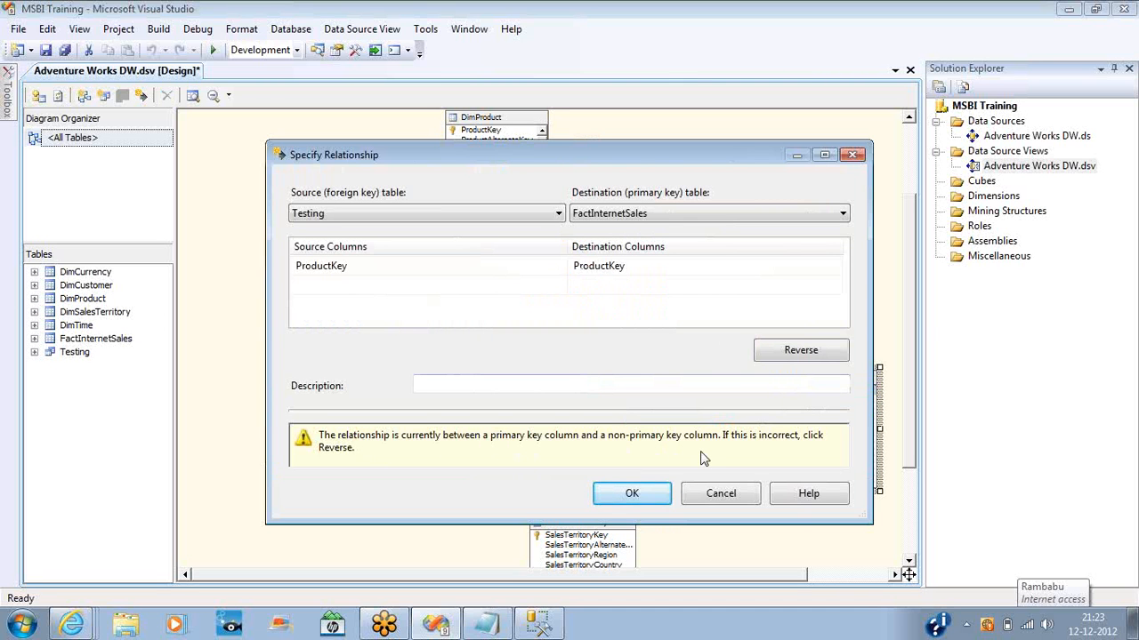
click(799, 355)
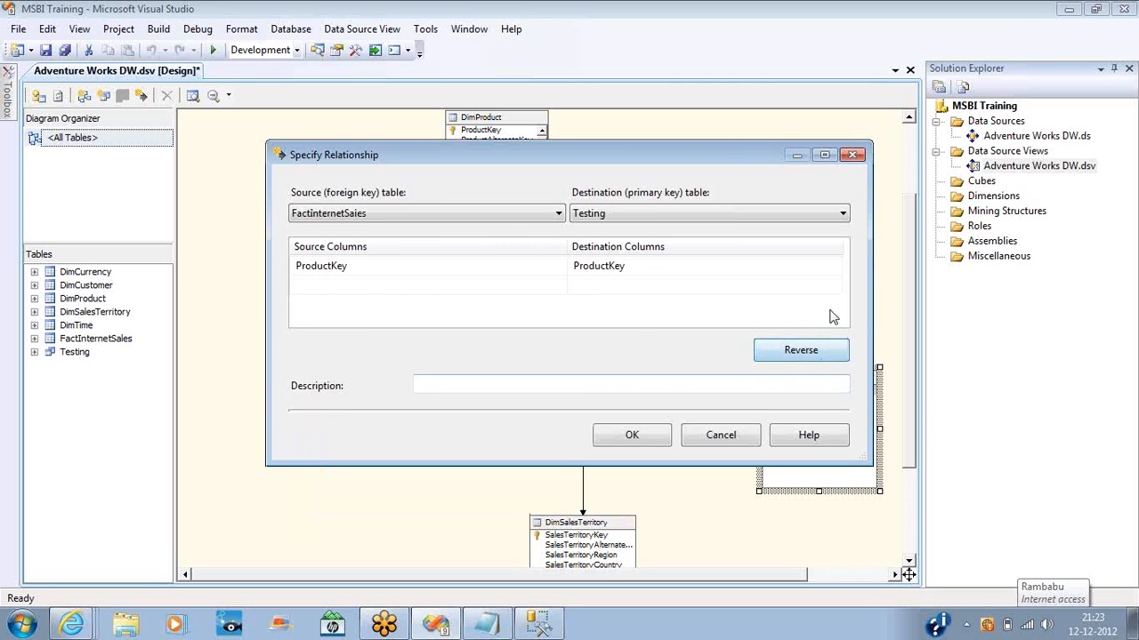
click(791, 353)
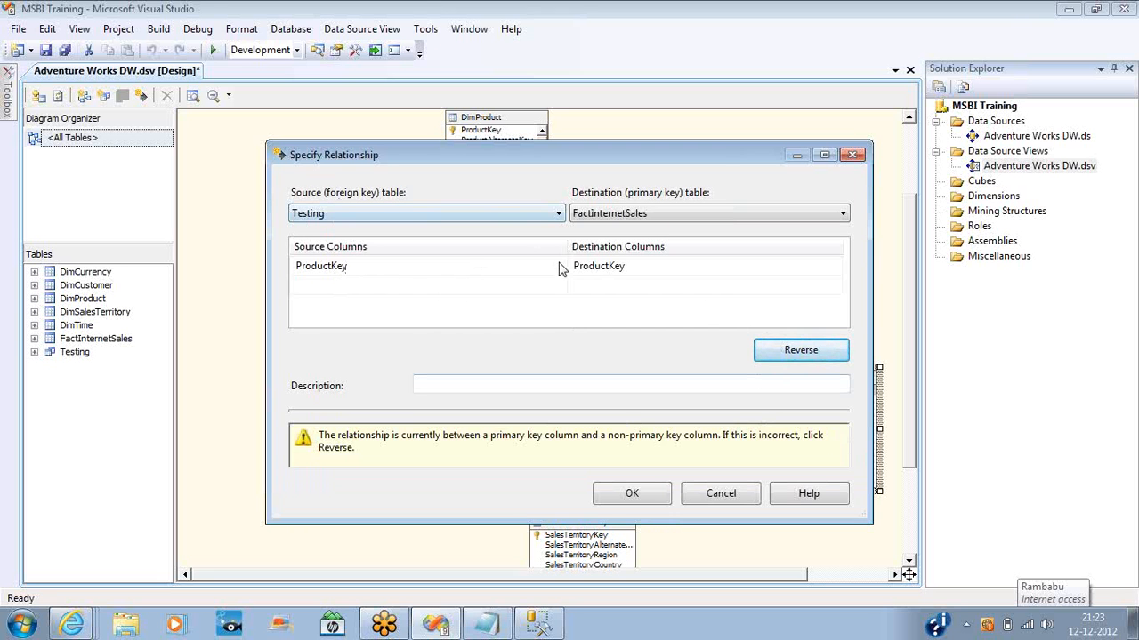
click(780, 356)
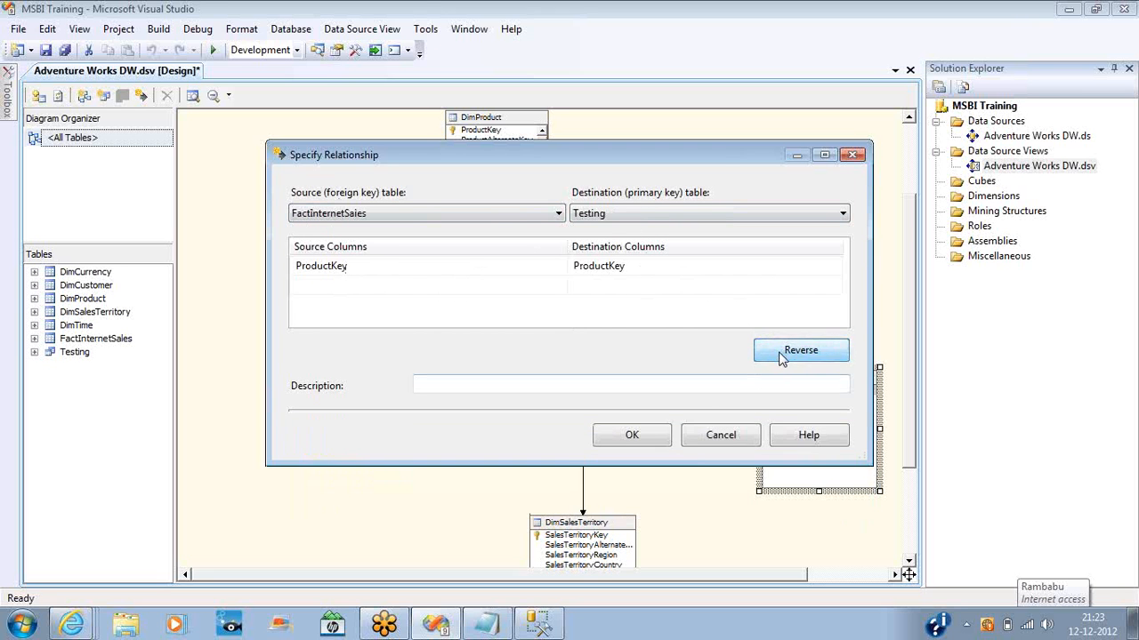
click(663, 442)
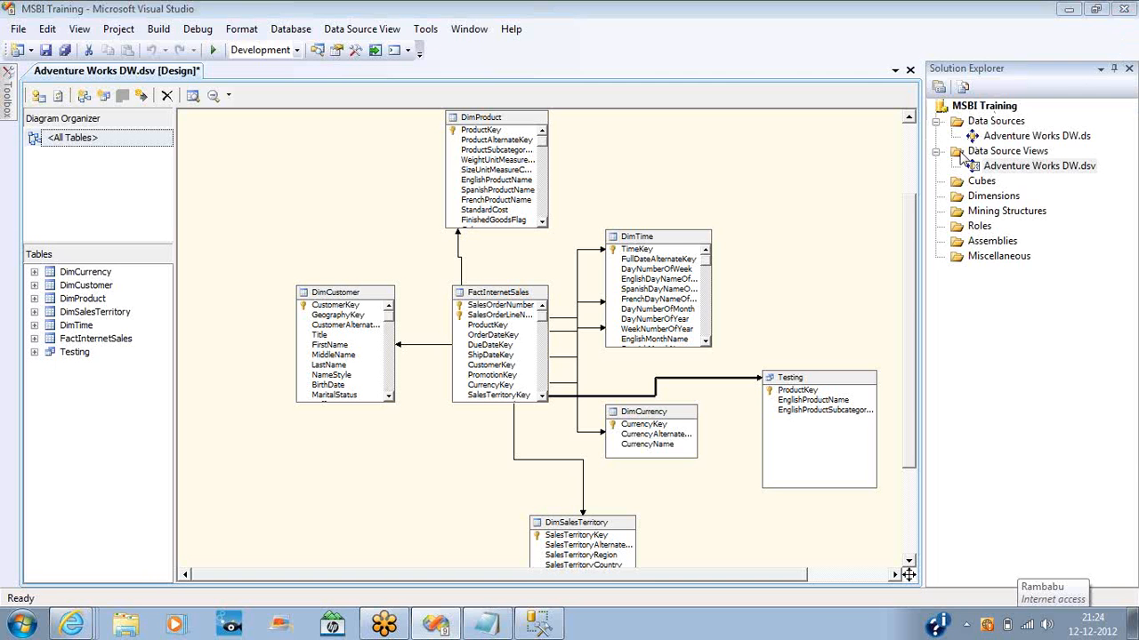
Step: Switch to SQL Server Management Studio and replace the query with a create table emp statement containing empid int primary key
click(538, 625)
key(ctrl+a)
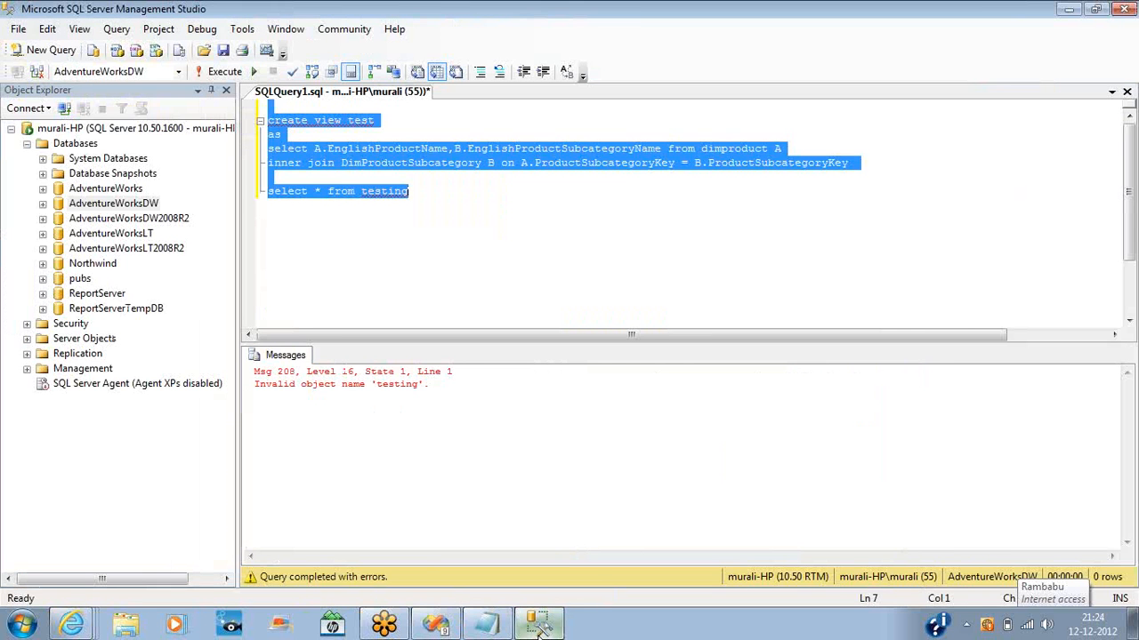
text(create )
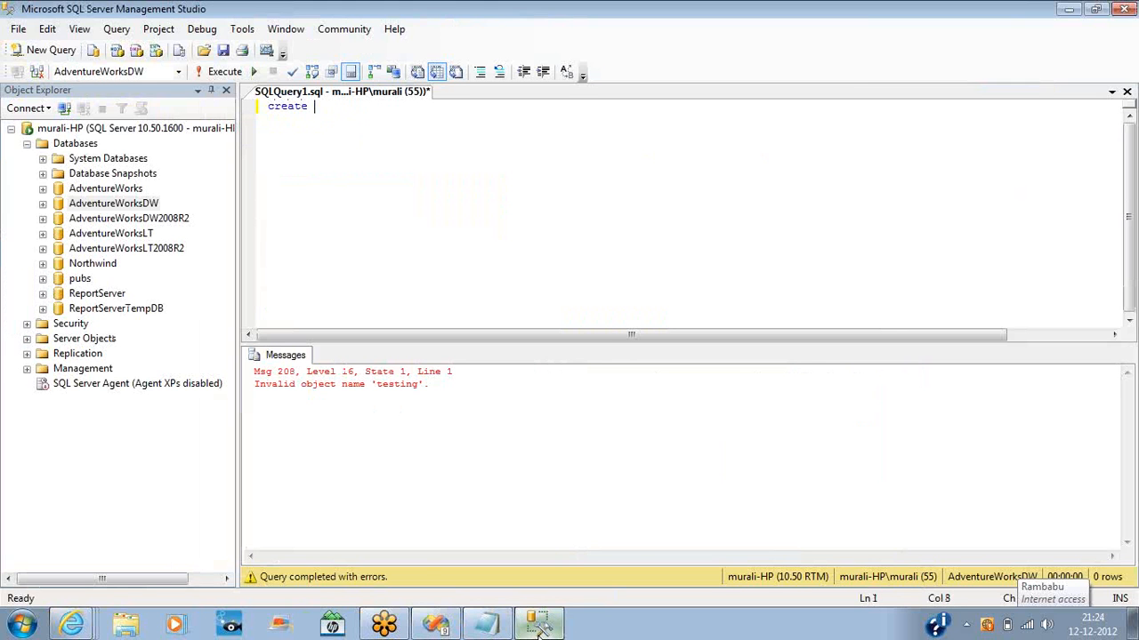
text(table emp)
key(Return)
text(()
key(Return)
key(Return)
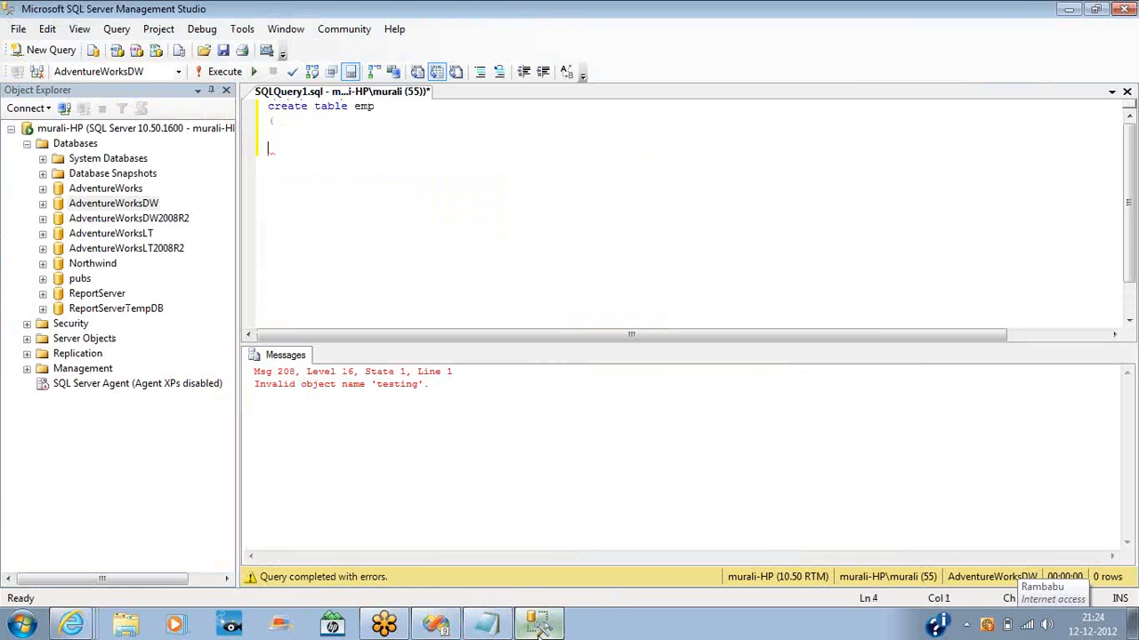
text())
key(Up)
key(Up)
text(empid int )
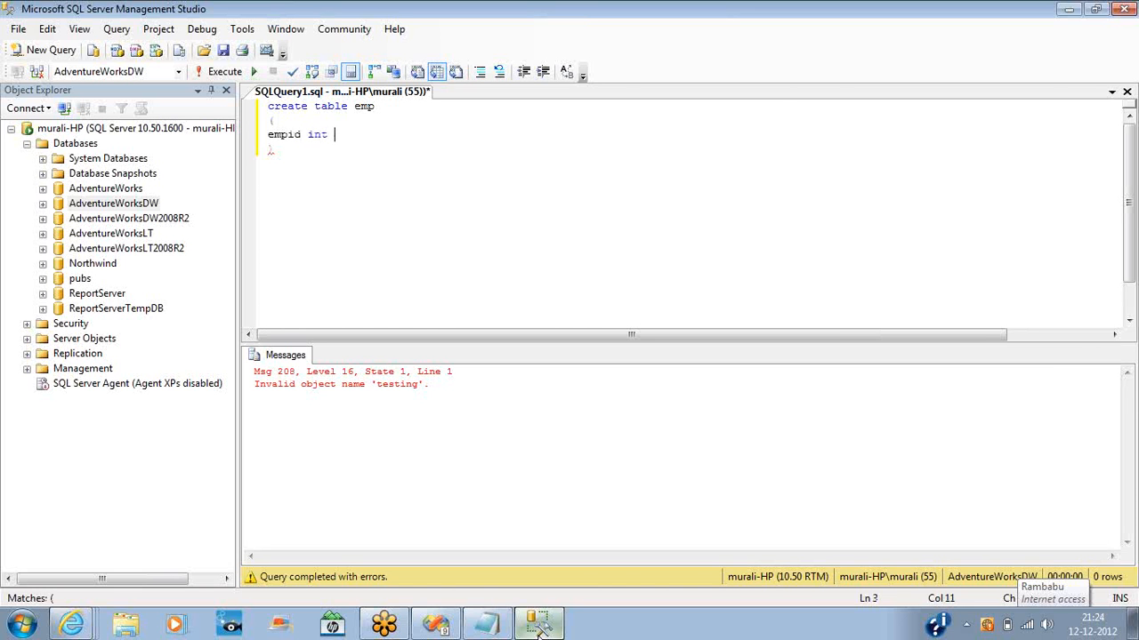
text(primary key)
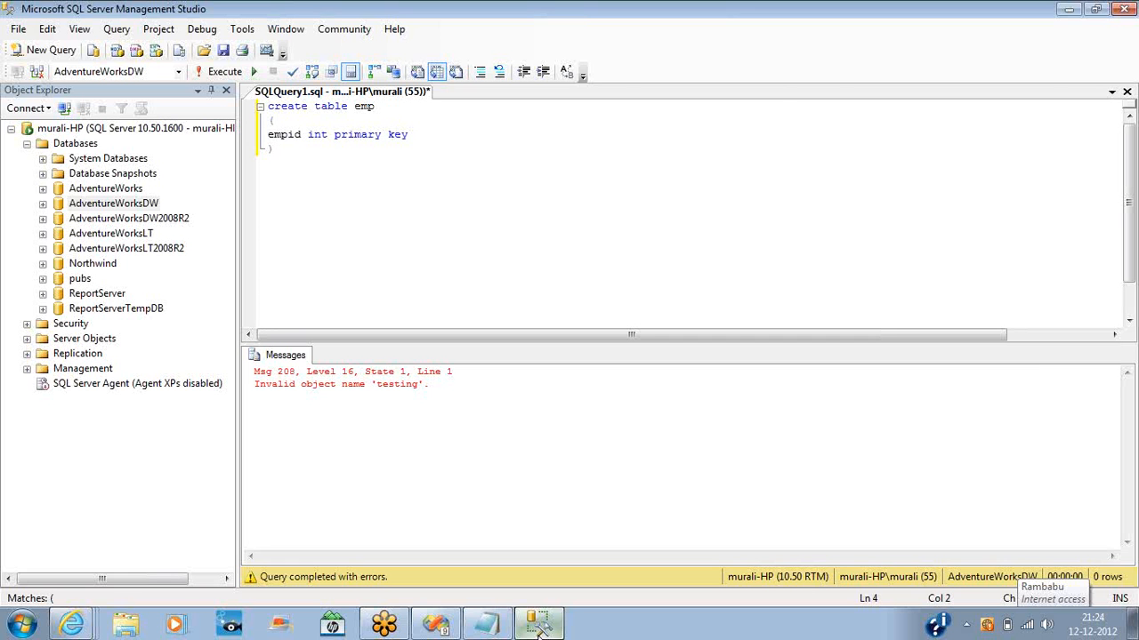
Step: Duplicate the create table statement below a go separator and name the second table leave
key(ctrl+a)
key(ctrl+c)
key(Right)
key(Return)
text(go)
key(Return)
key(ctrl+v)
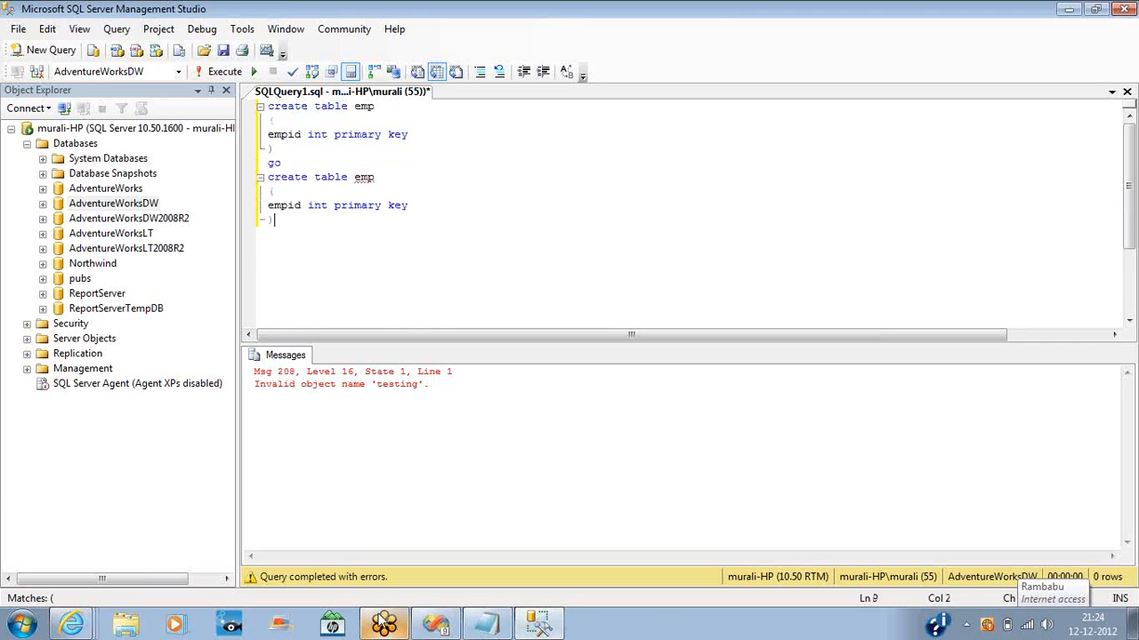
double_click(362, 177)
text(leave)
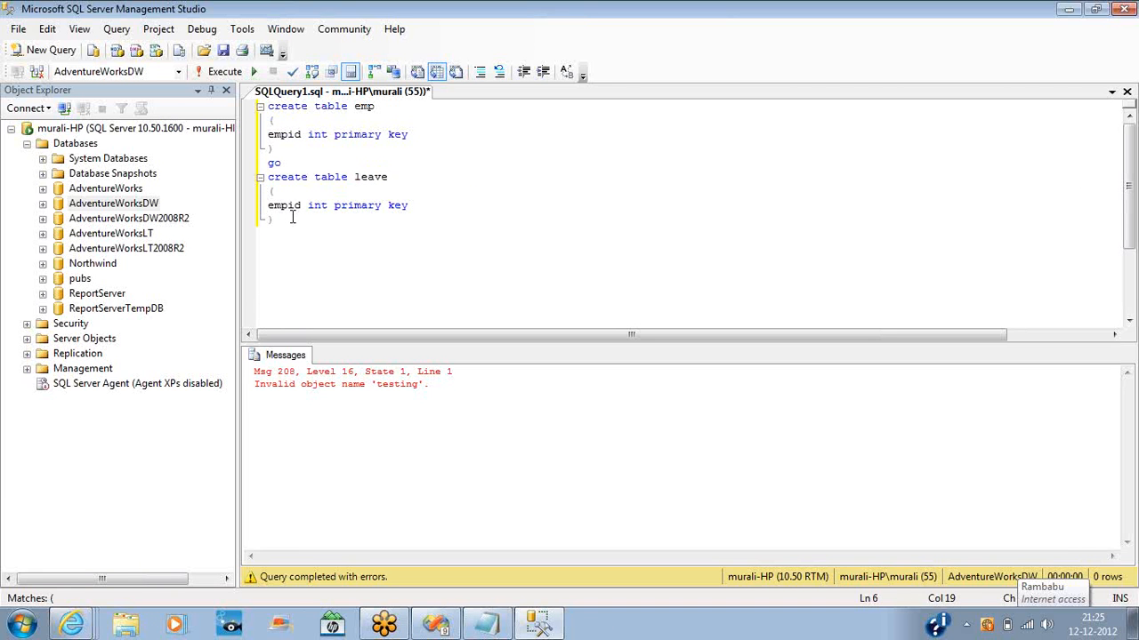
Step: Add a leaveid column above empid in the leave table definition
click(281, 192)
key(Return)
text(leave)
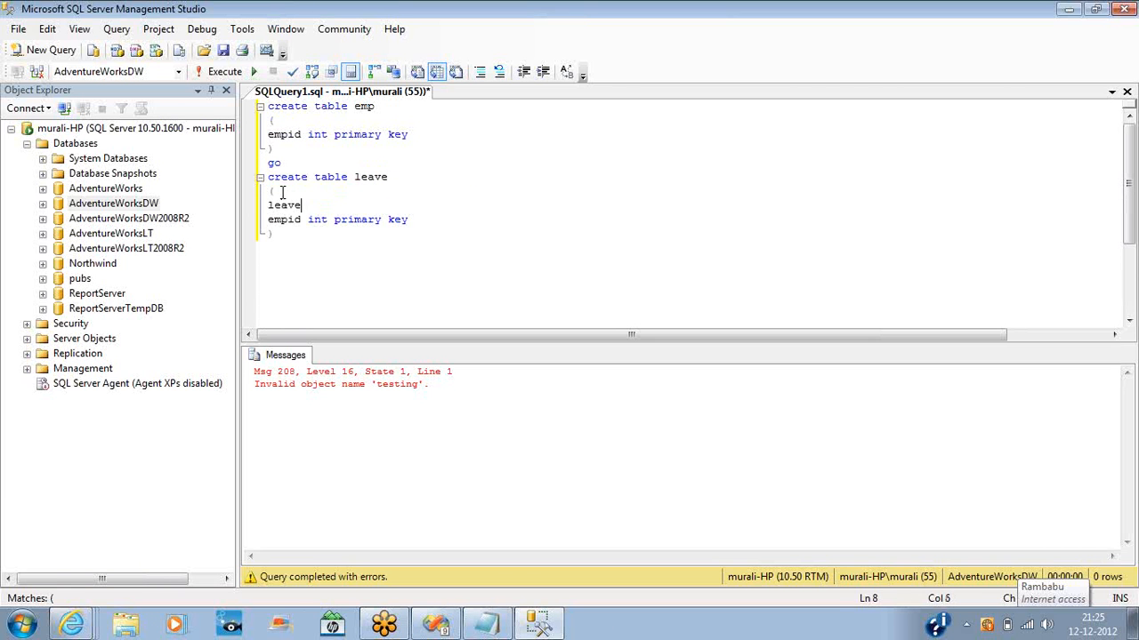
text(id ind)
Step: Replace the primary key on the leave table's empid column with foreign key references emp(empid)
key(Down)
click(332, 219)
key(shift+End)
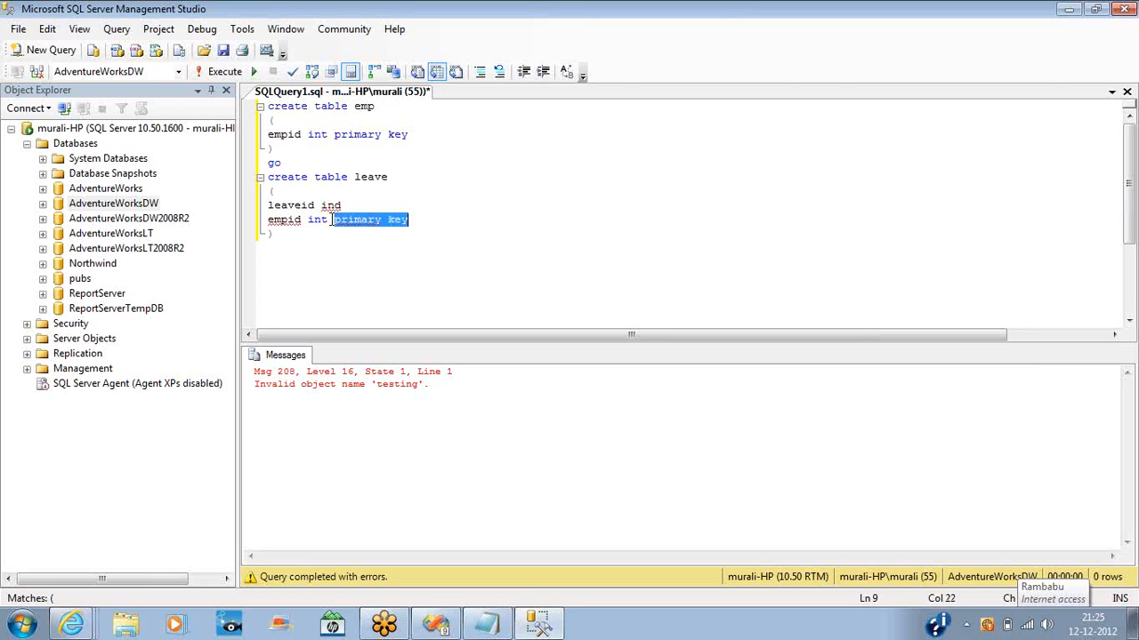
text(foreig)
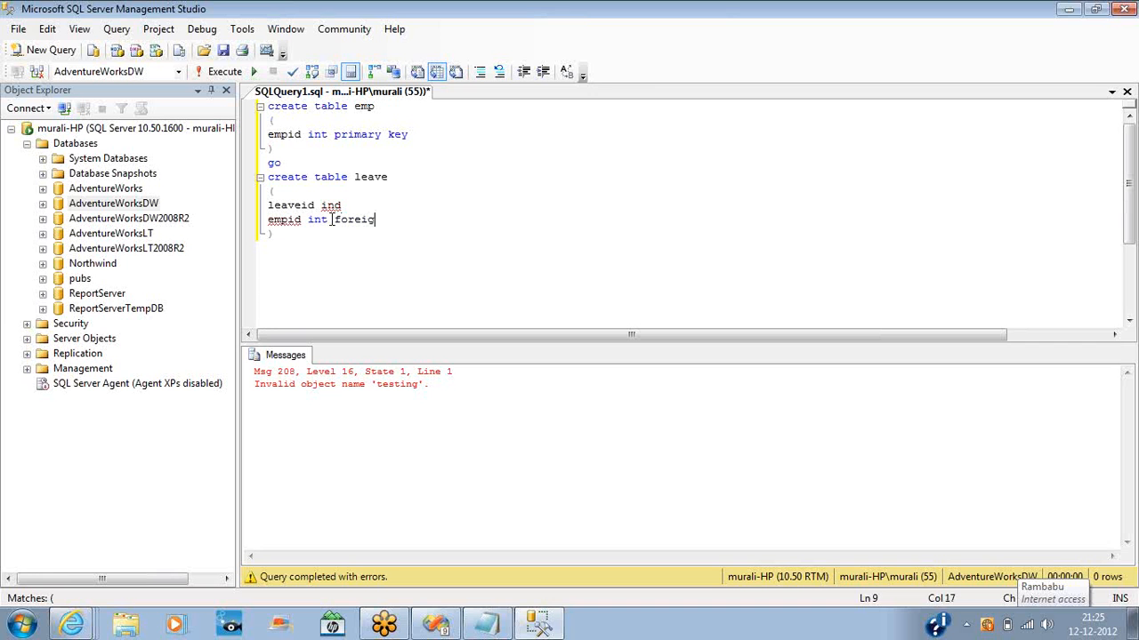
text(n key references)
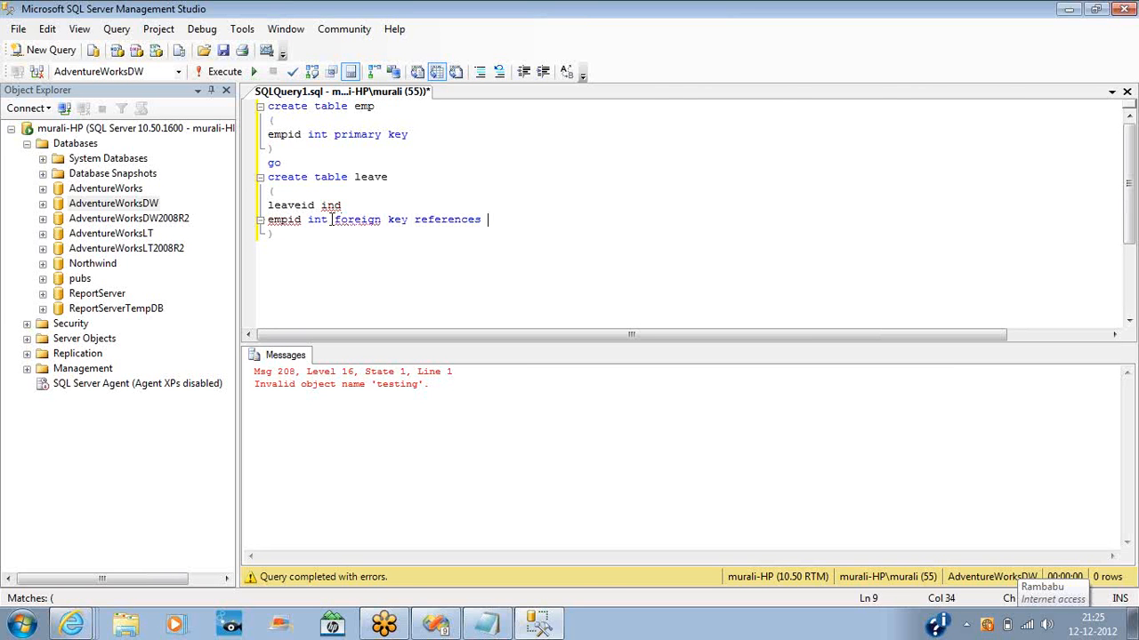
key(BackSpace)
text(em)
text(p()
text( emp(emp)
text(id))
Step: Correct the leaveid data type to int and highlight the foreign key column and the primary keyword
click(347, 205)
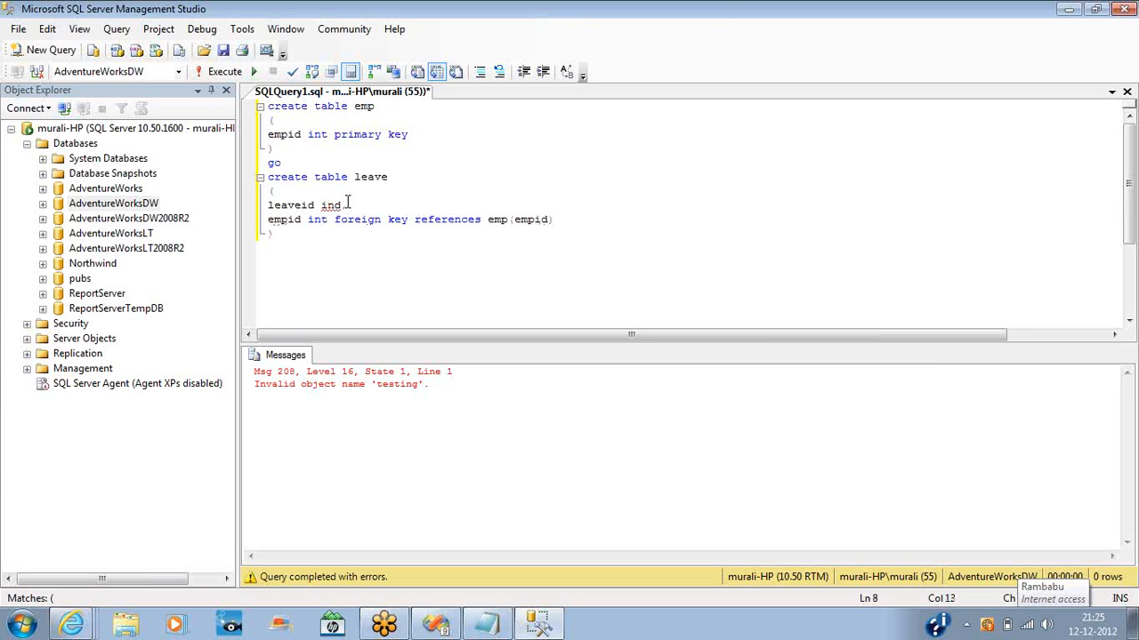
key(BackSpace)
key(BackSpace)
key(BackSpace)
key(BackSpace)
text(int)
drag(270, 218, 301, 220)
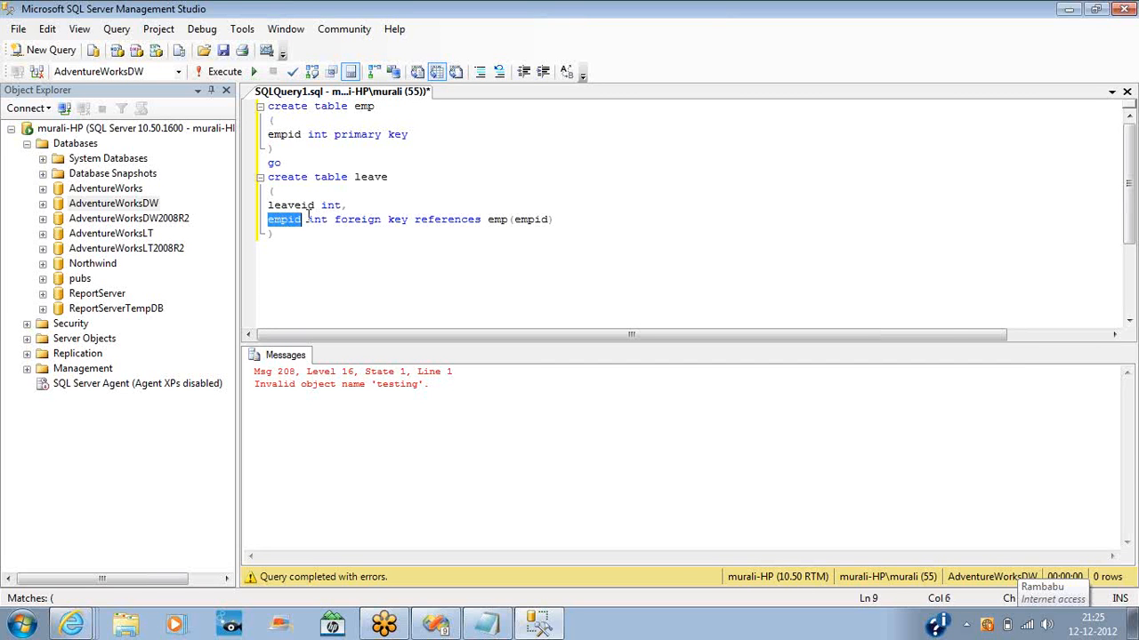
double_click(341, 136)
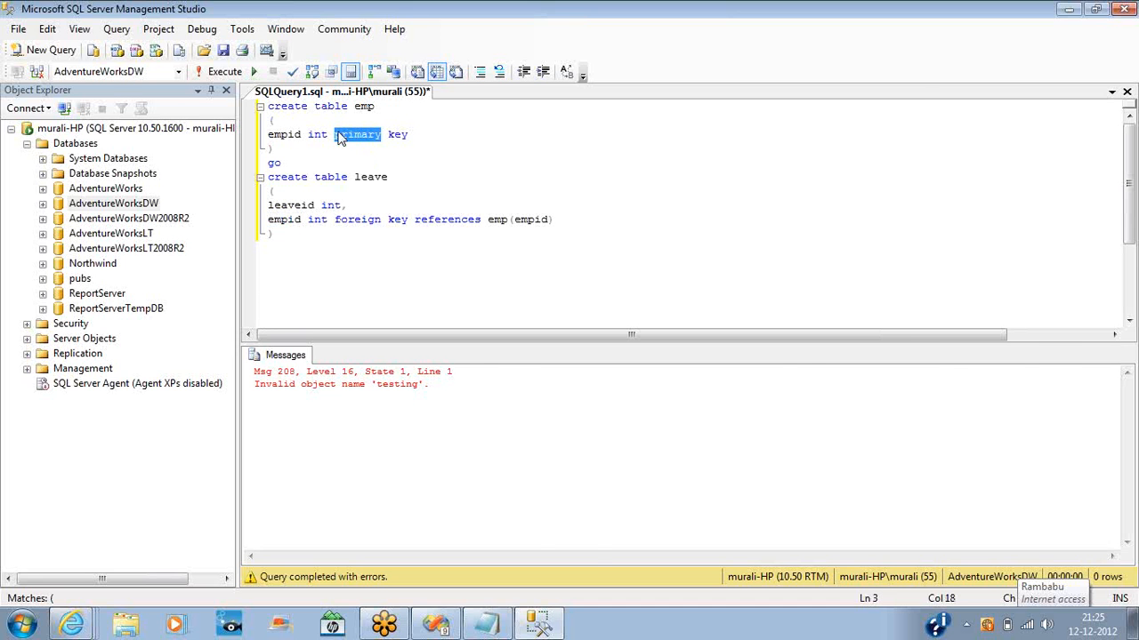
Step: Switch to Visual Studio and link ProductKey in FactInternetSales to ProductKey in Testing in the diagram
key(alt+Tab)
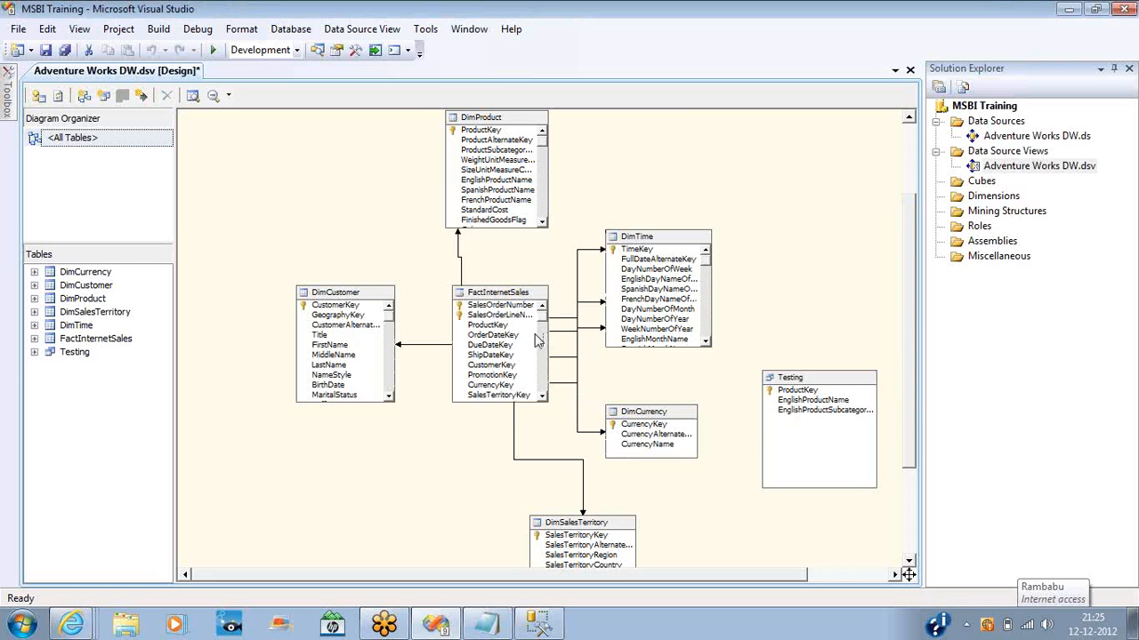
click(501, 326)
drag(503, 329, 785, 398)
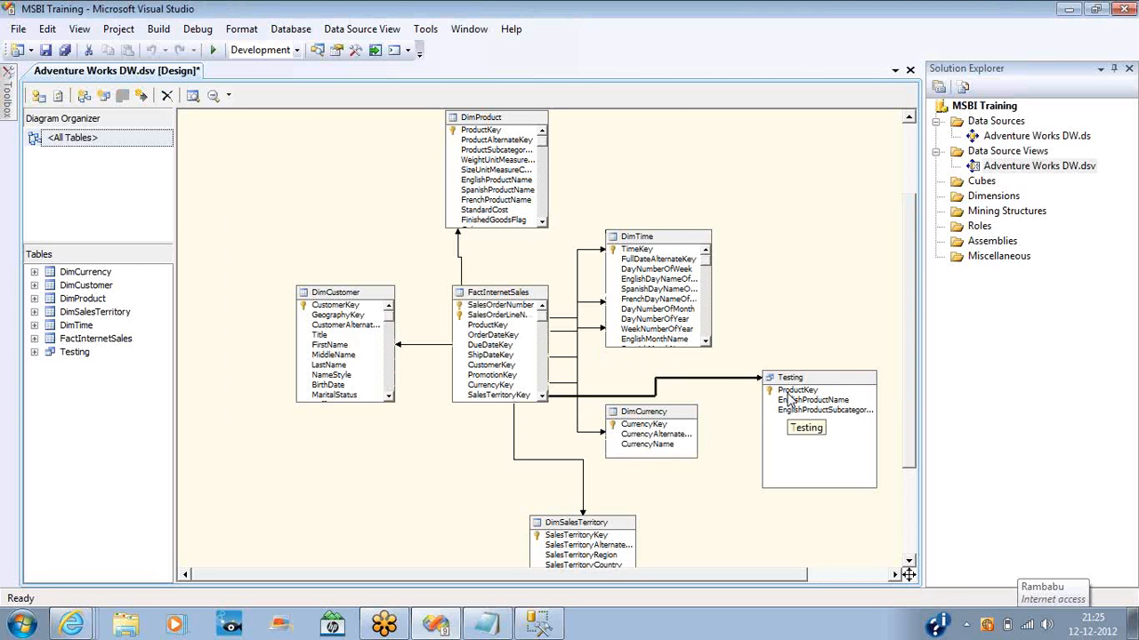
Step: Open the FactInternetSales–Testing relationship and compare its source and destination key tables with the foreign and primary keys in the SQL script
double_click(734, 378)
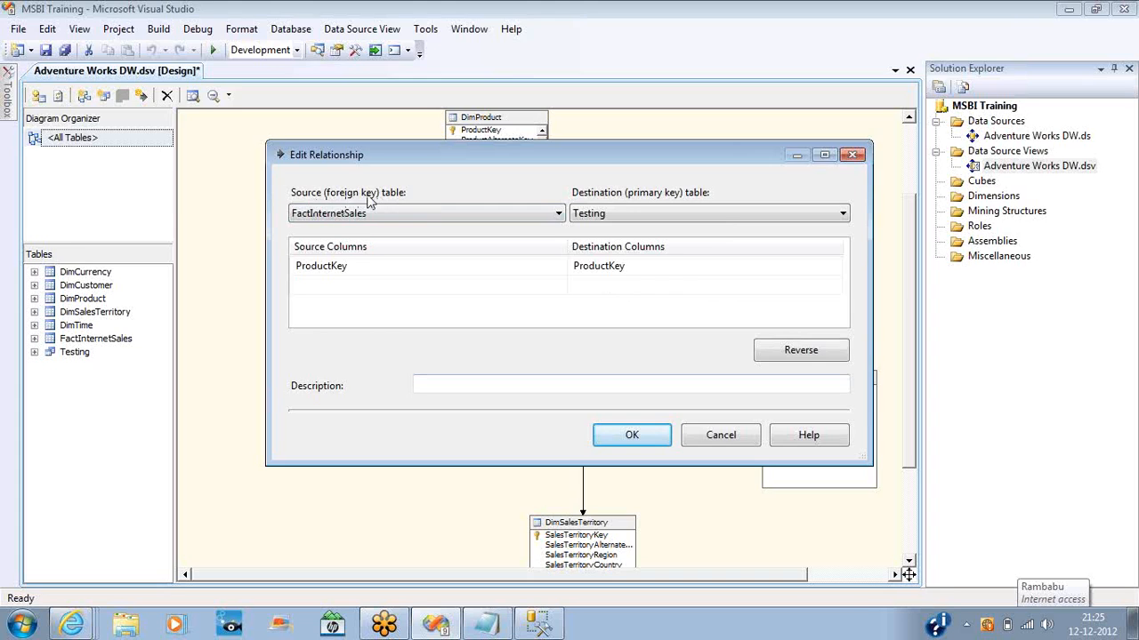
key(alt+Tab)
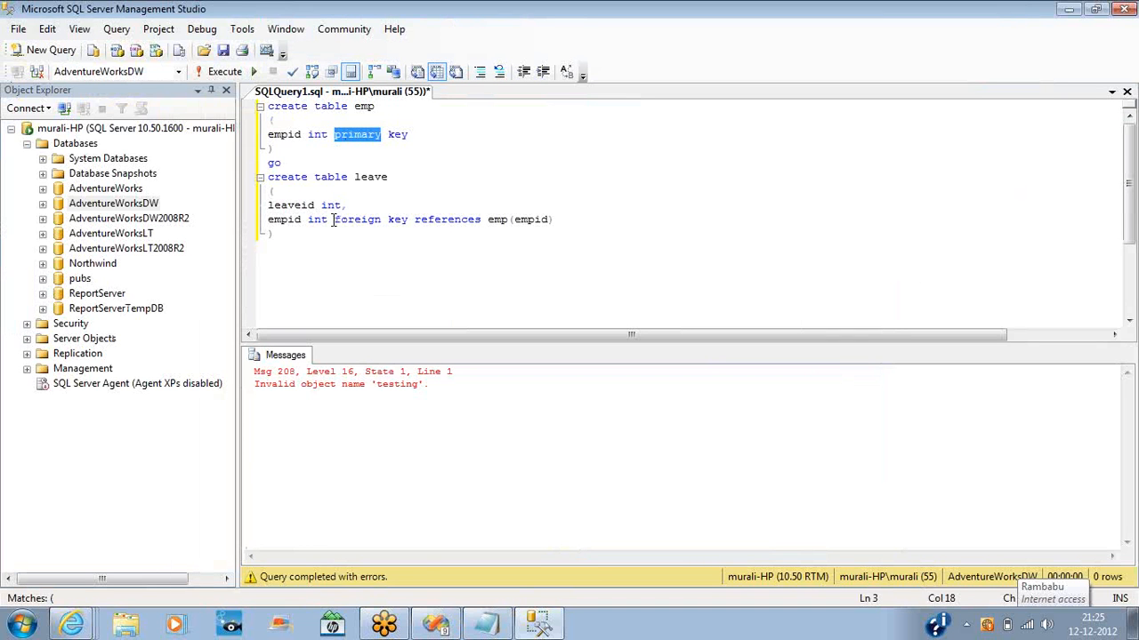
drag(334, 220, 508, 212)
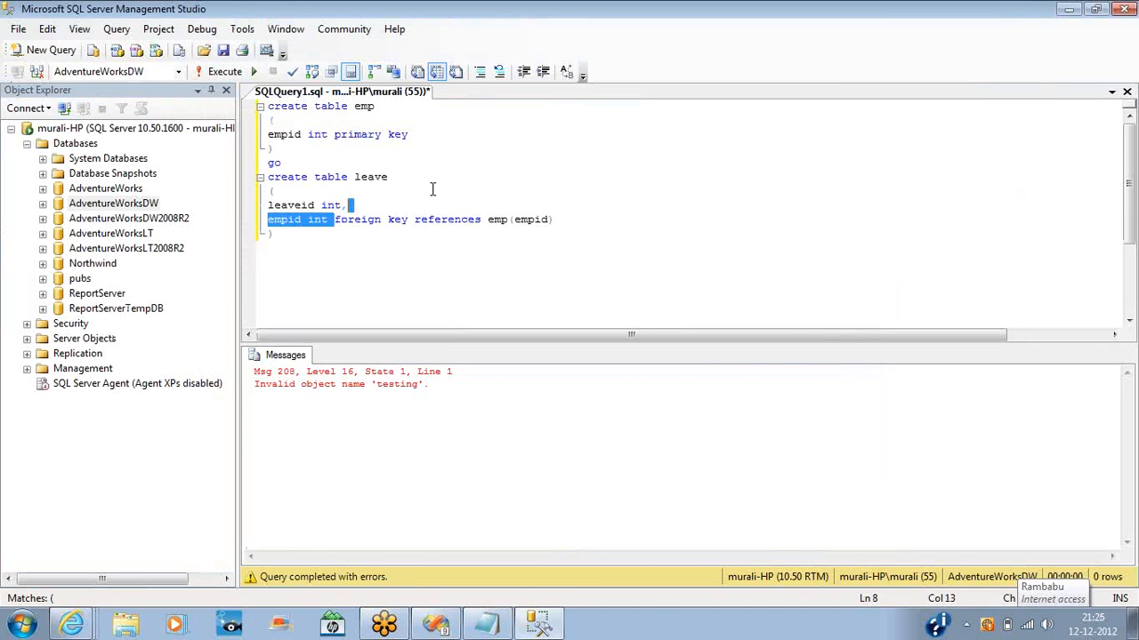
double_click(375, 177)
key(alt+Tab)
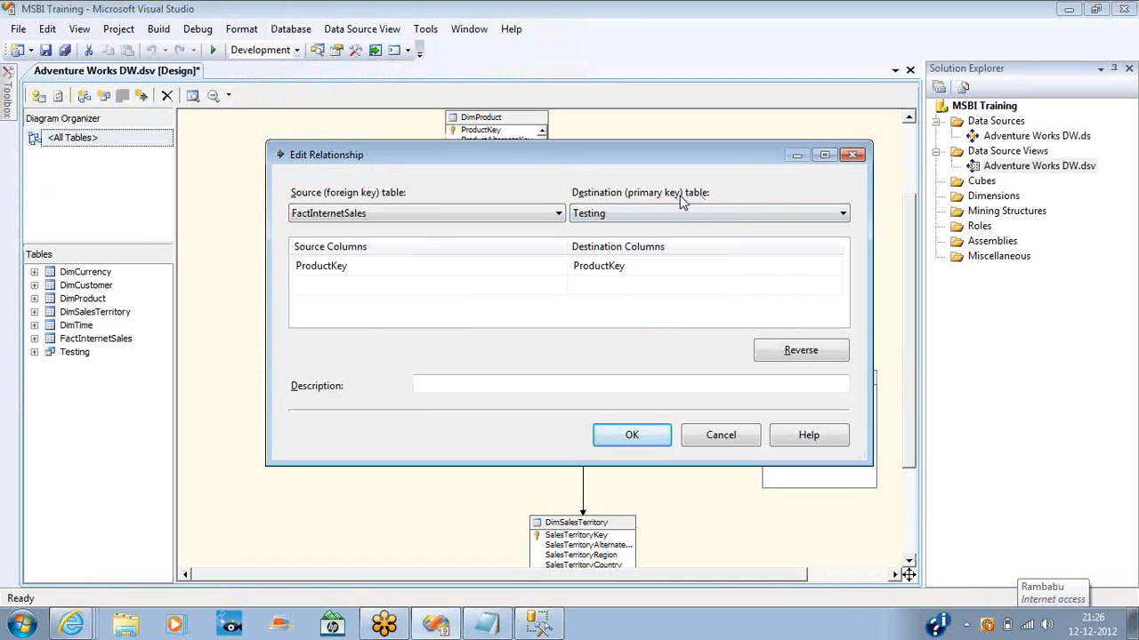
key(alt+Tab)
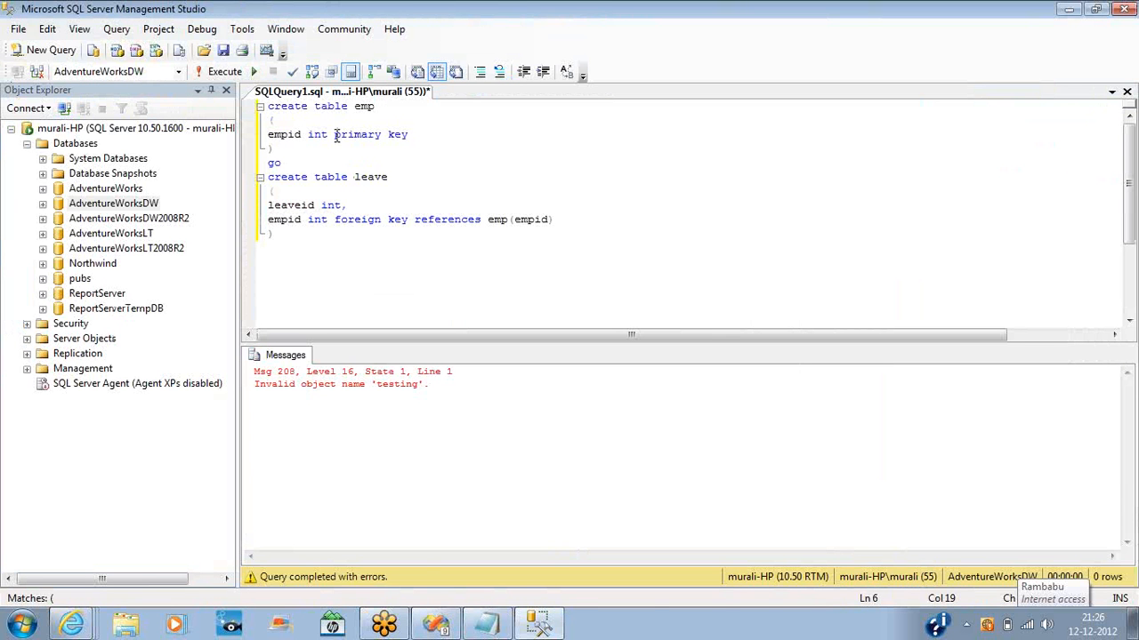
click(334, 135)
key(BackSpace)
drag(334, 135, 378, 105)
double_click(396, 135)
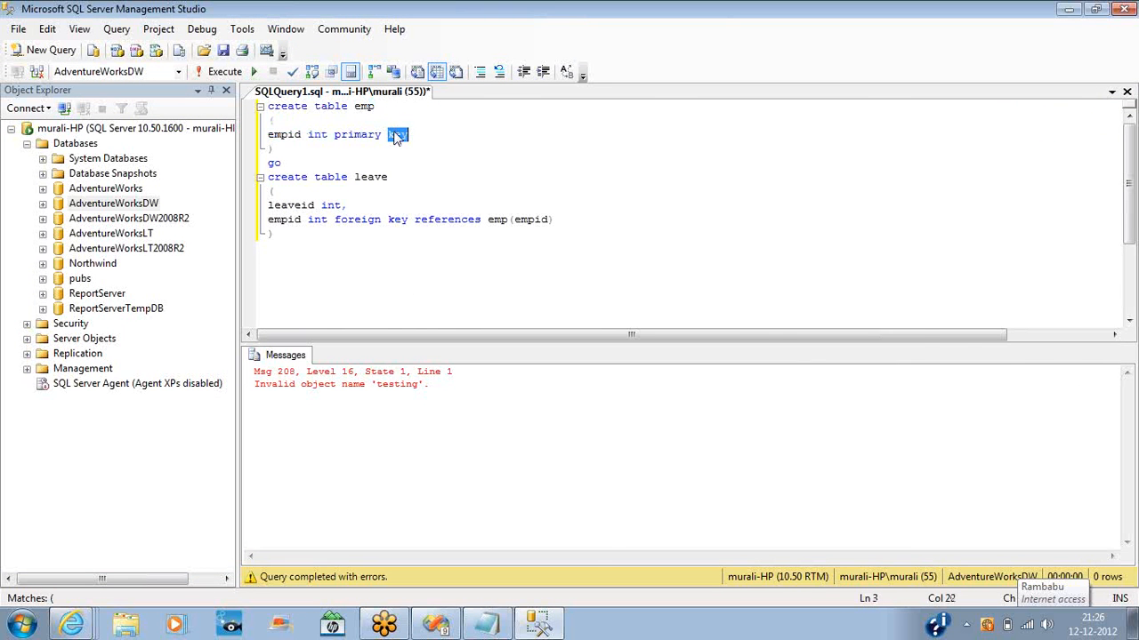
key(alt+Tab)
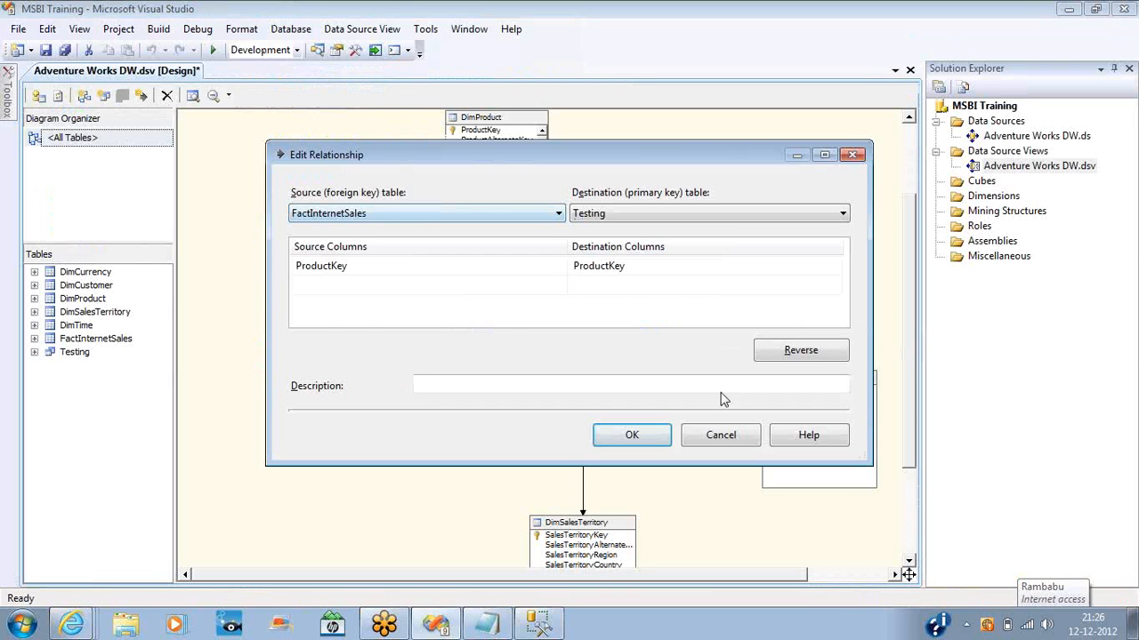
click(721, 437)
Step: Examine the matching ProductKey columns in FactInternetSales and Testing by selecting each in the diagram
click(512, 319)
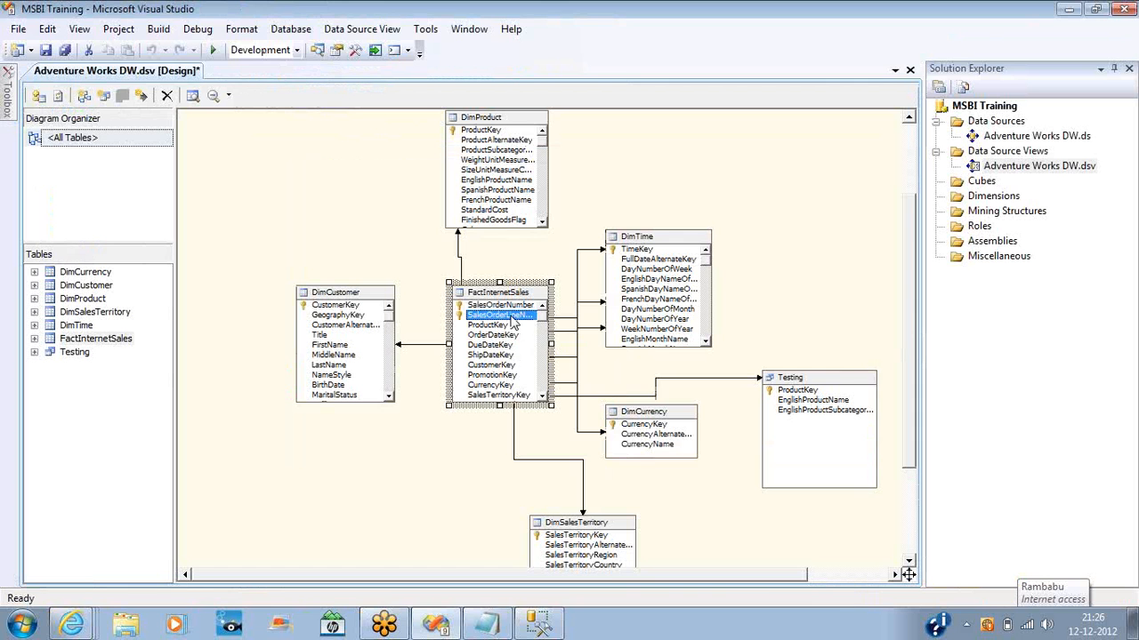
click(803, 390)
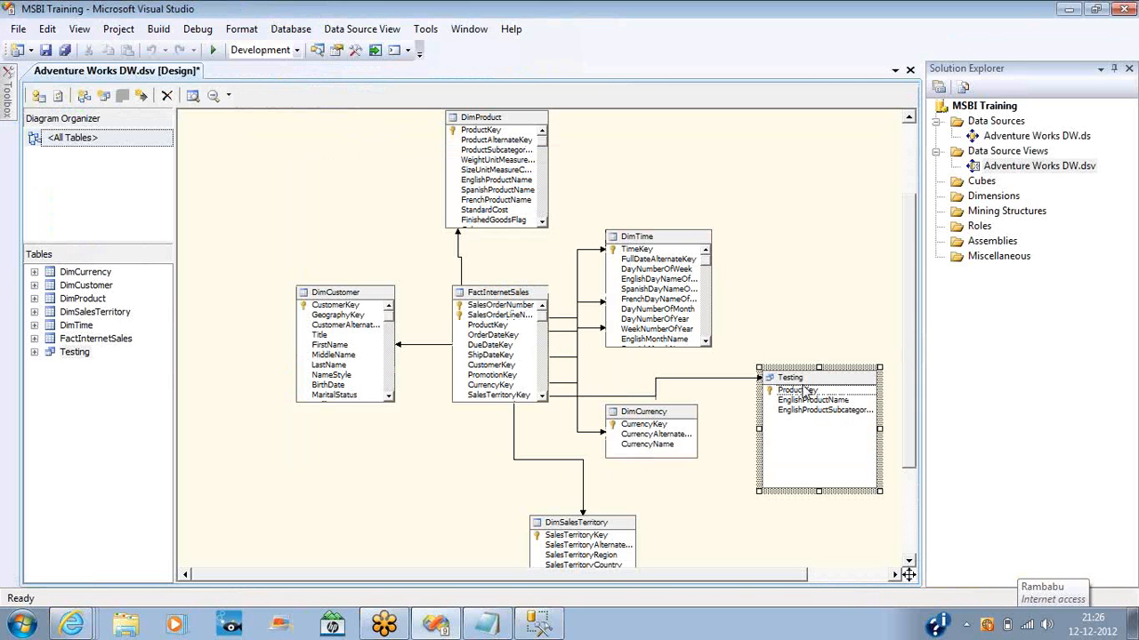
click(497, 327)
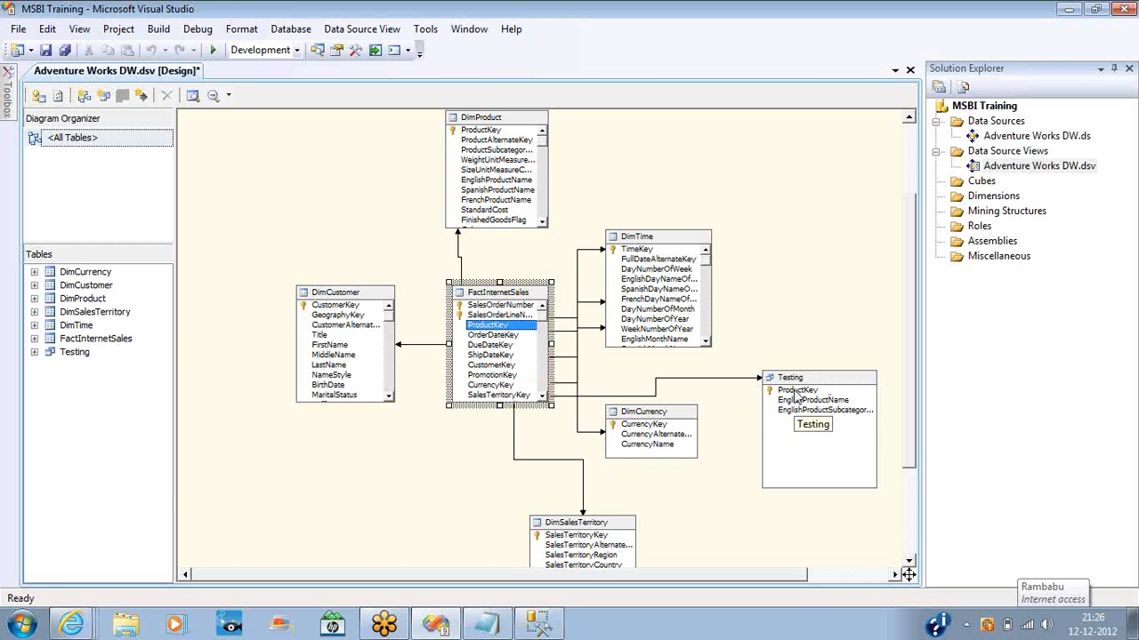
click(796, 394)
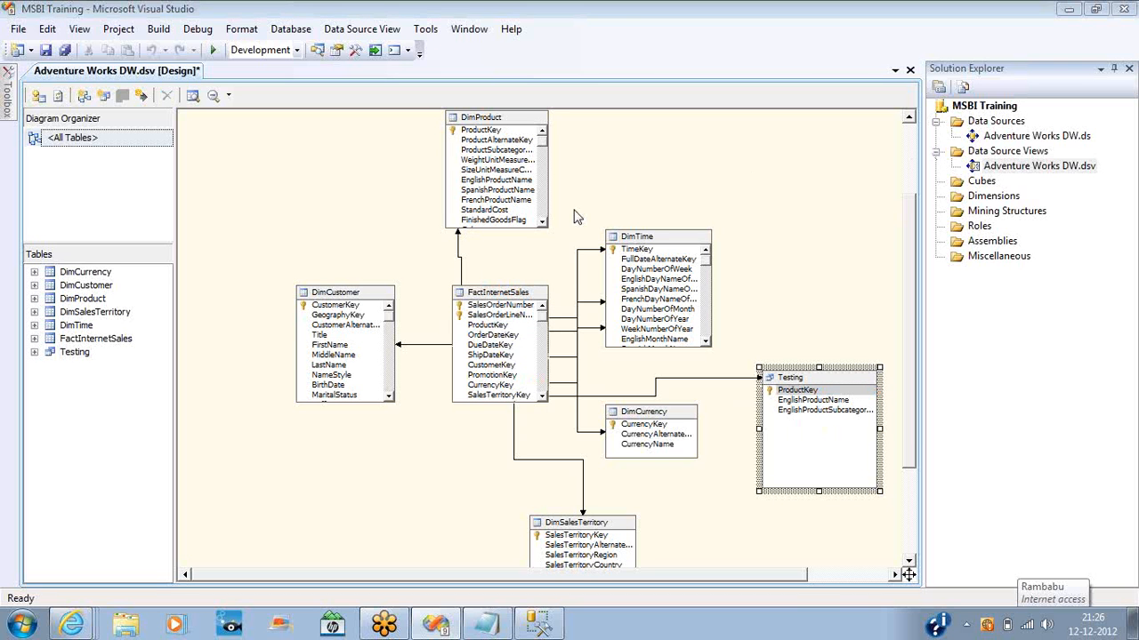
Step: Delete the relationship between FactInternetSales and DimProduct from the diagram
click(460, 249)
key(Delete)
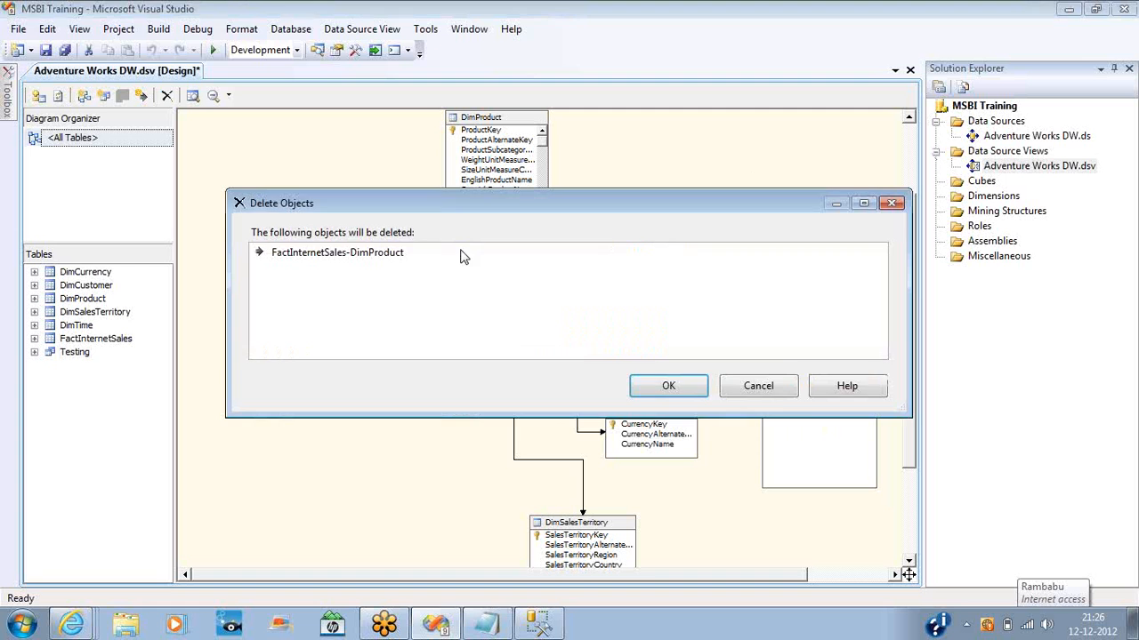
key(Return)
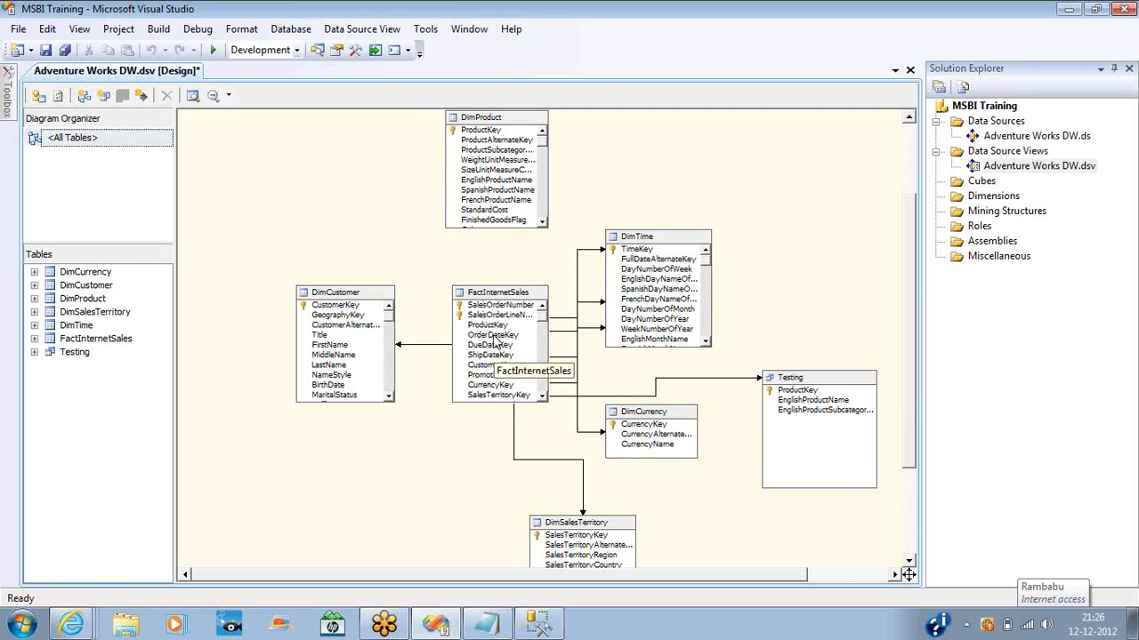
Step: Link ProductKey in FactInternetSales to ProductKey in DimProduct again, and turn off friendly names in the diagram
drag(489, 327, 487, 134)
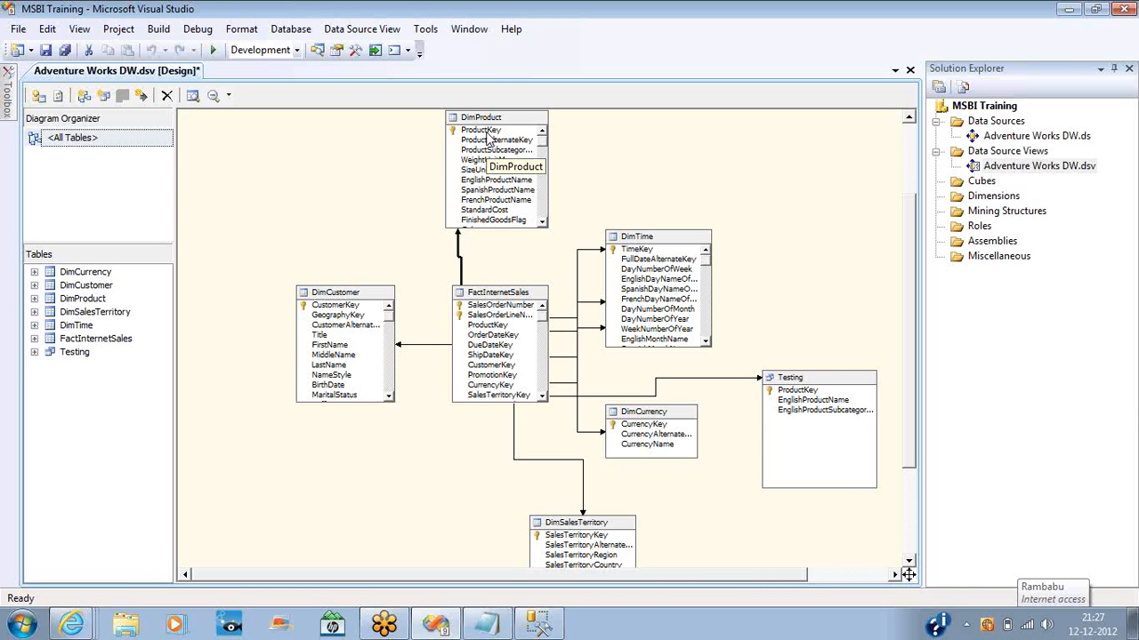
right_click(709, 163)
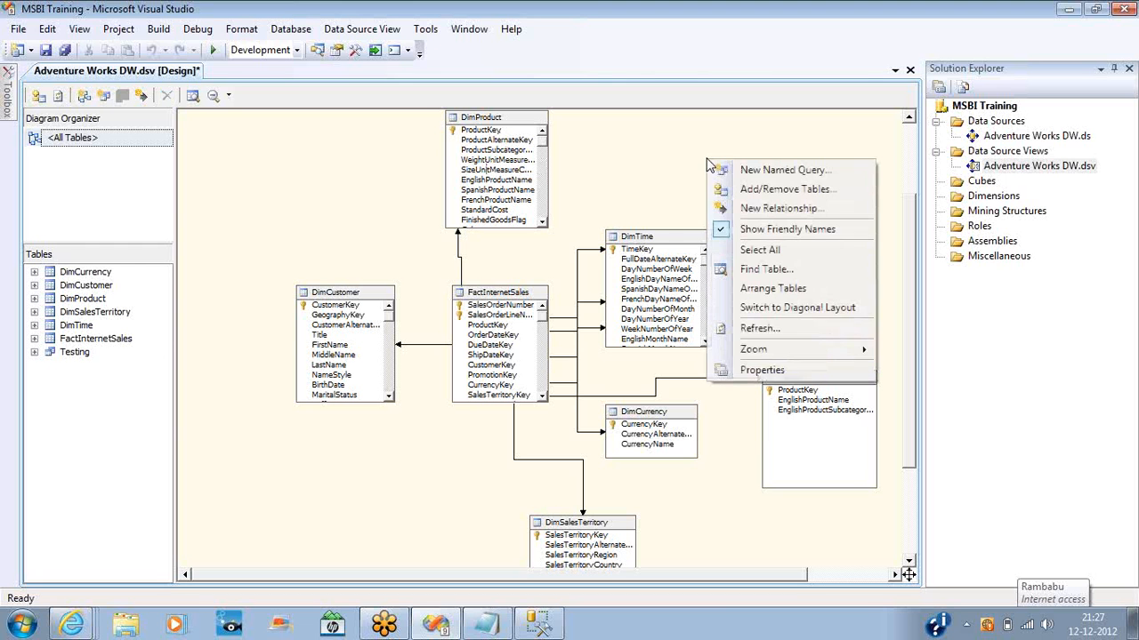
click(768, 233)
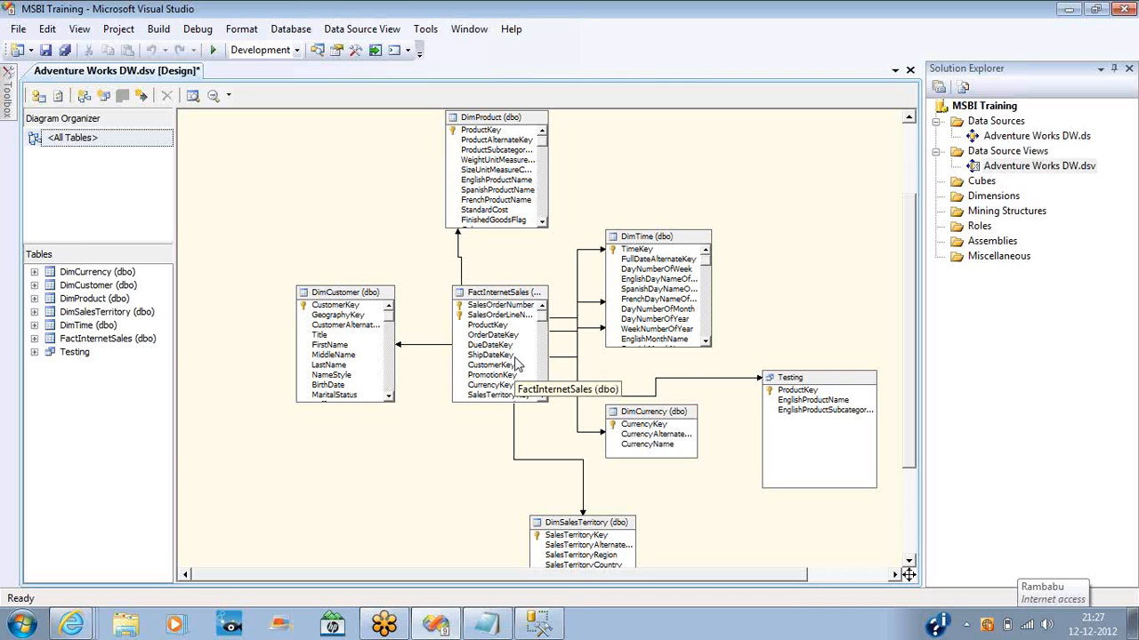
Step: Widen the FactInternetSales table, shift it slightly toward DimCustomer, and turn friendly names back on
click(502, 296)
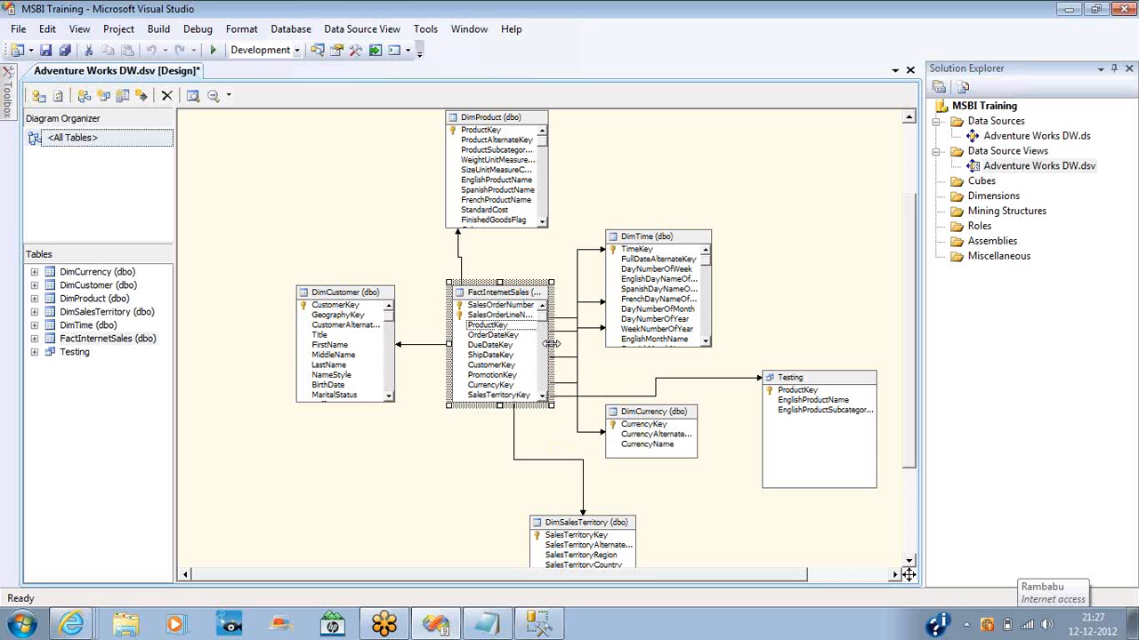
drag(552, 343, 597, 345)
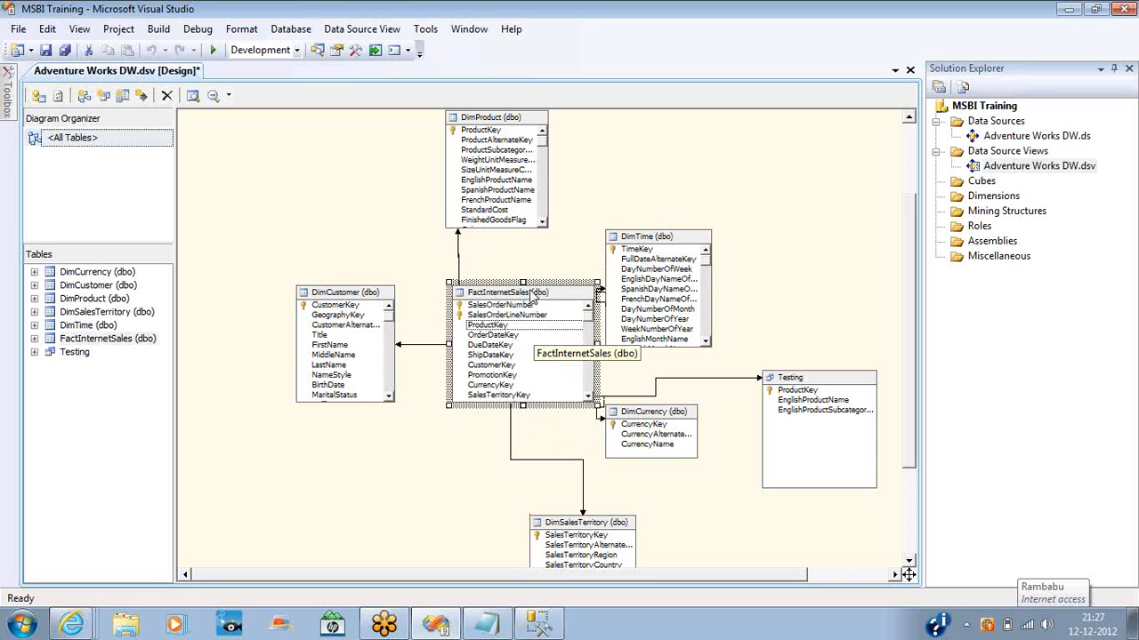
drag(531, 299, 510, 299)
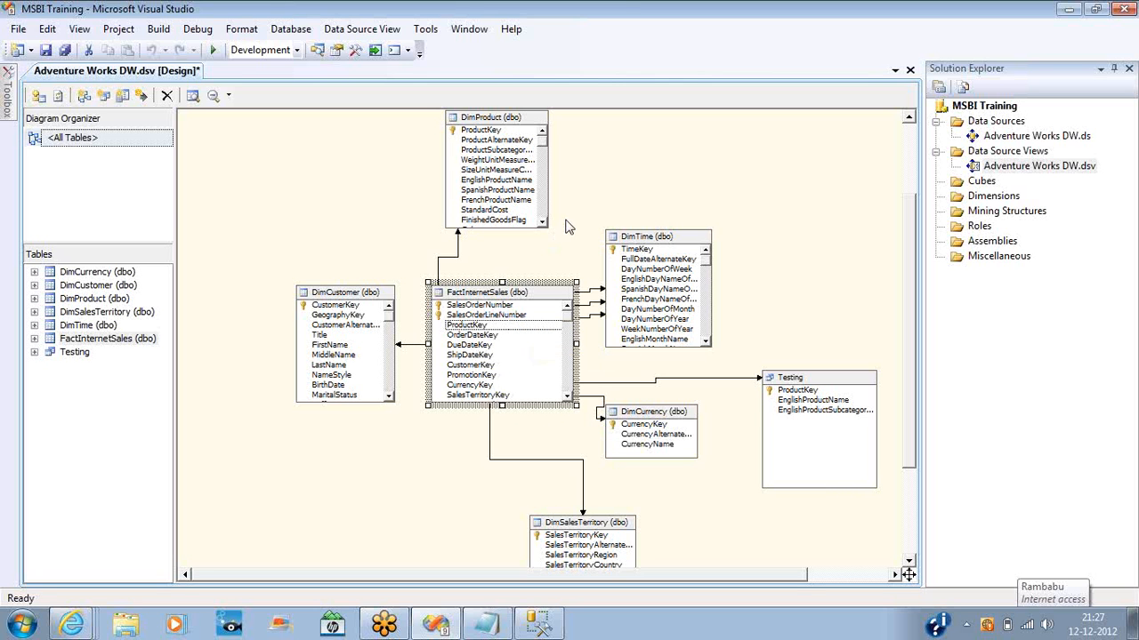
right_click(589, 204)
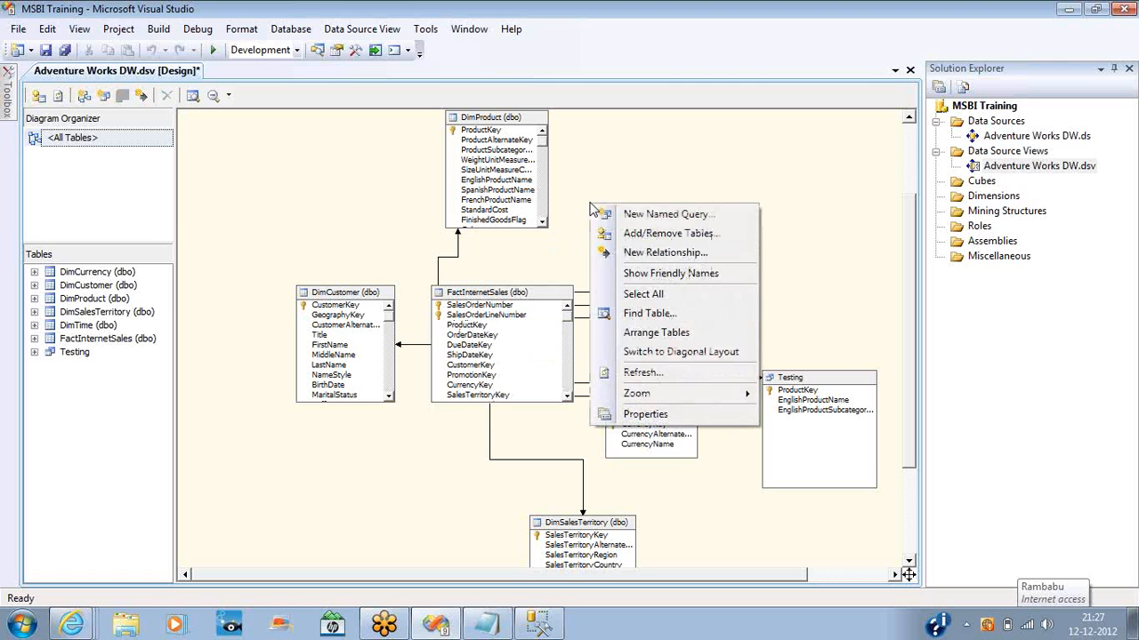
click(644, 274)
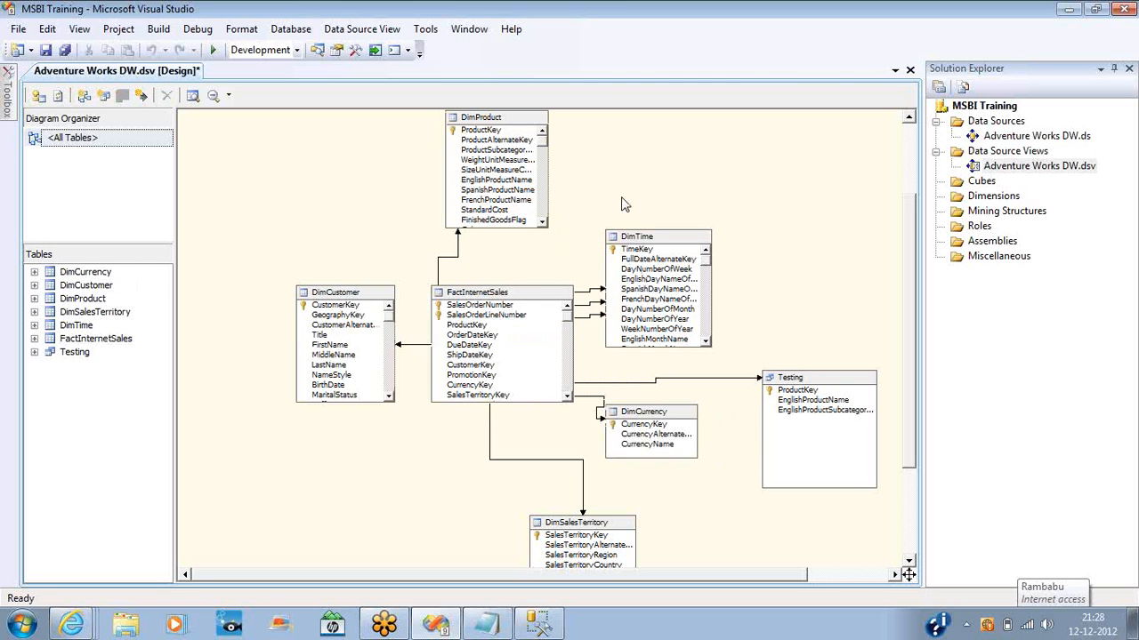
Step: Set the FriendlyName property of the FactInternetSales table to Sales
click(542, 291)
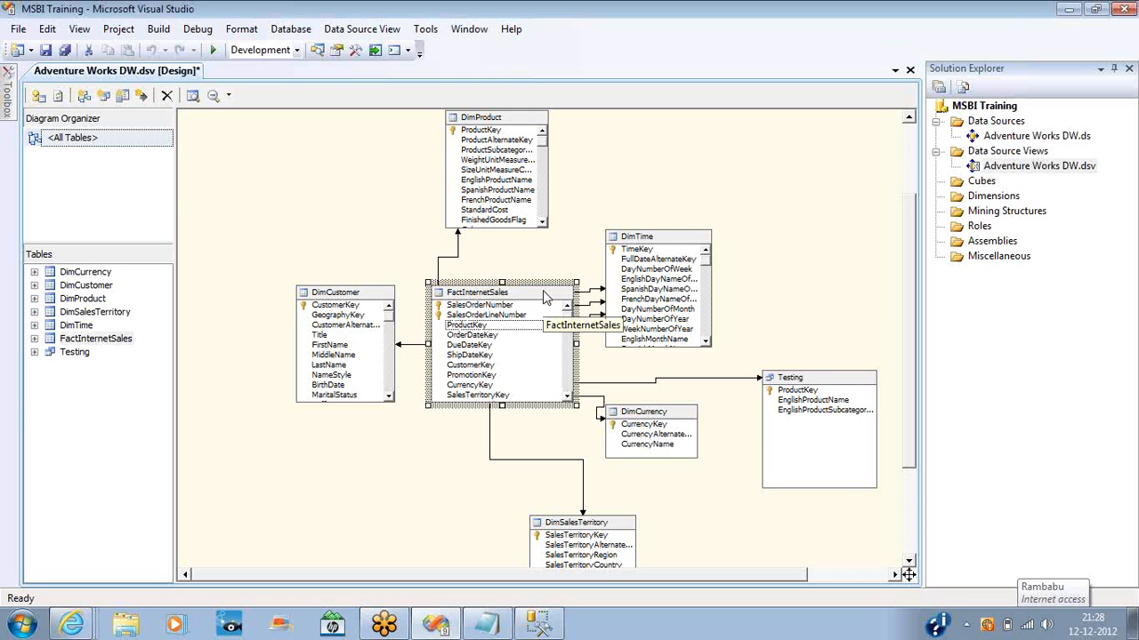
right_click(543, 292)
click(589, 399)
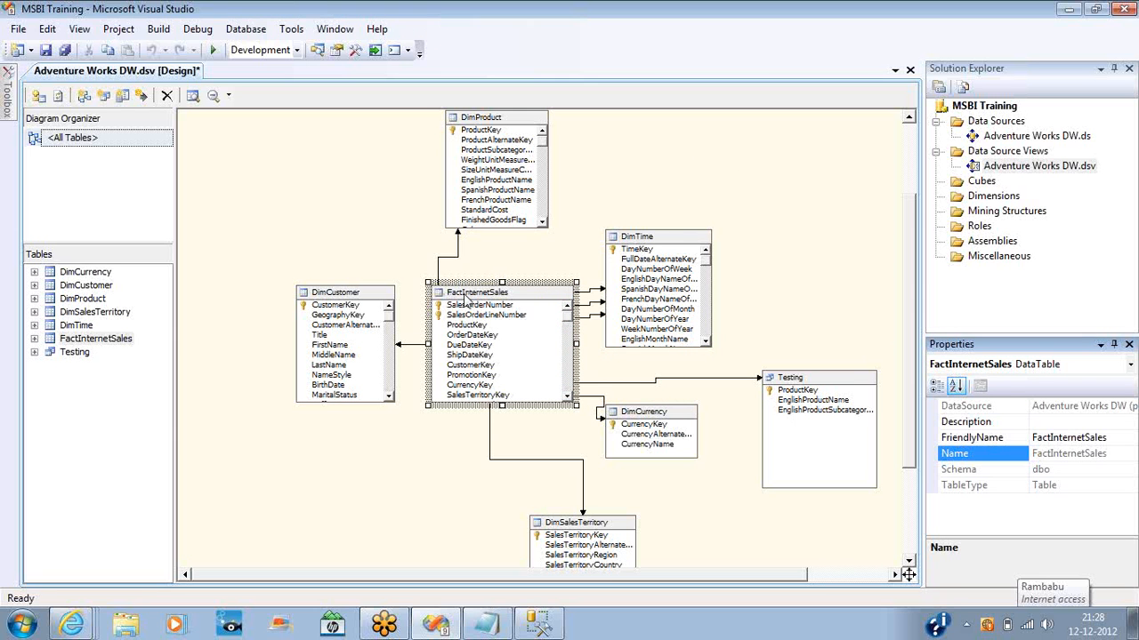
click(1115, 438)
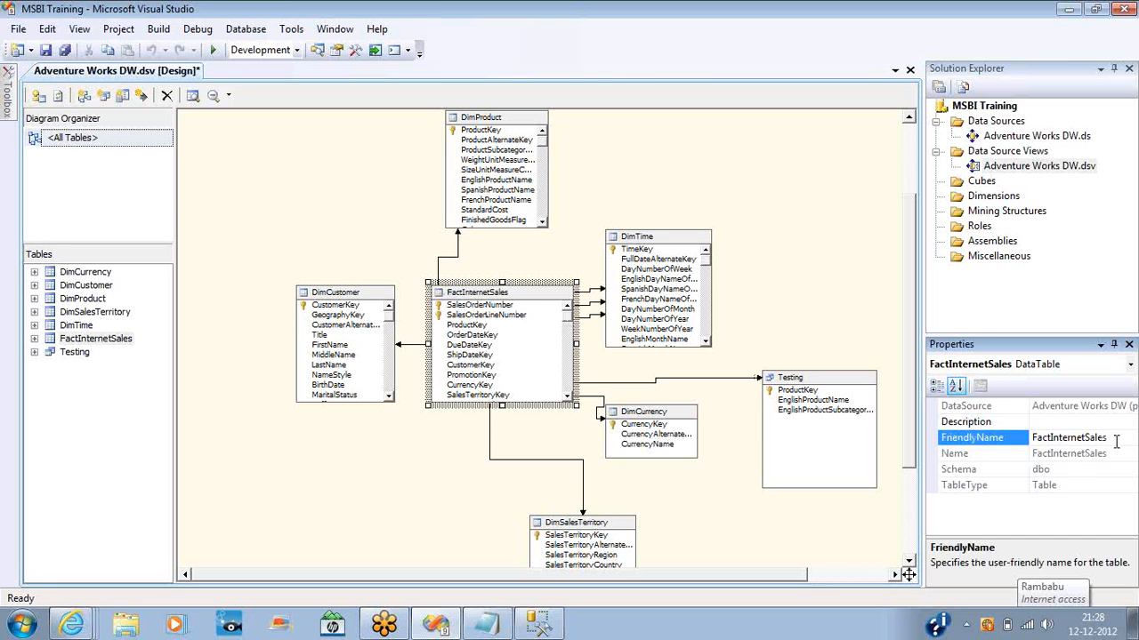
double_click(1116, 437)
text(Sales)
key(Return)
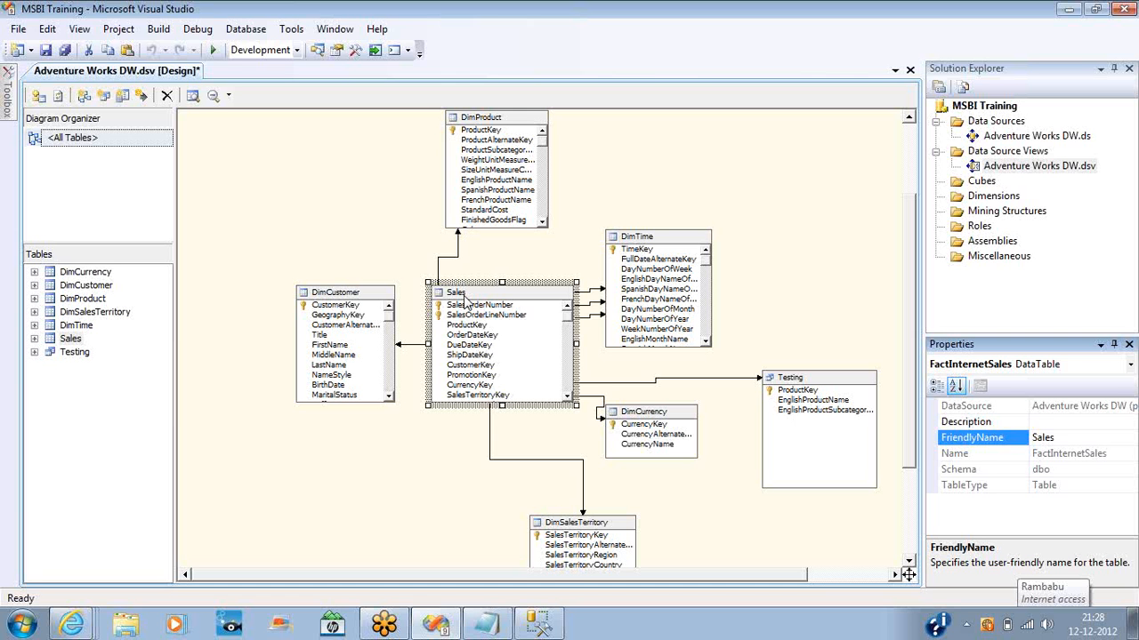
Step: Turn friendly names off and back on to compare the original and friendly name of the Sales table
right_click(660, 185)
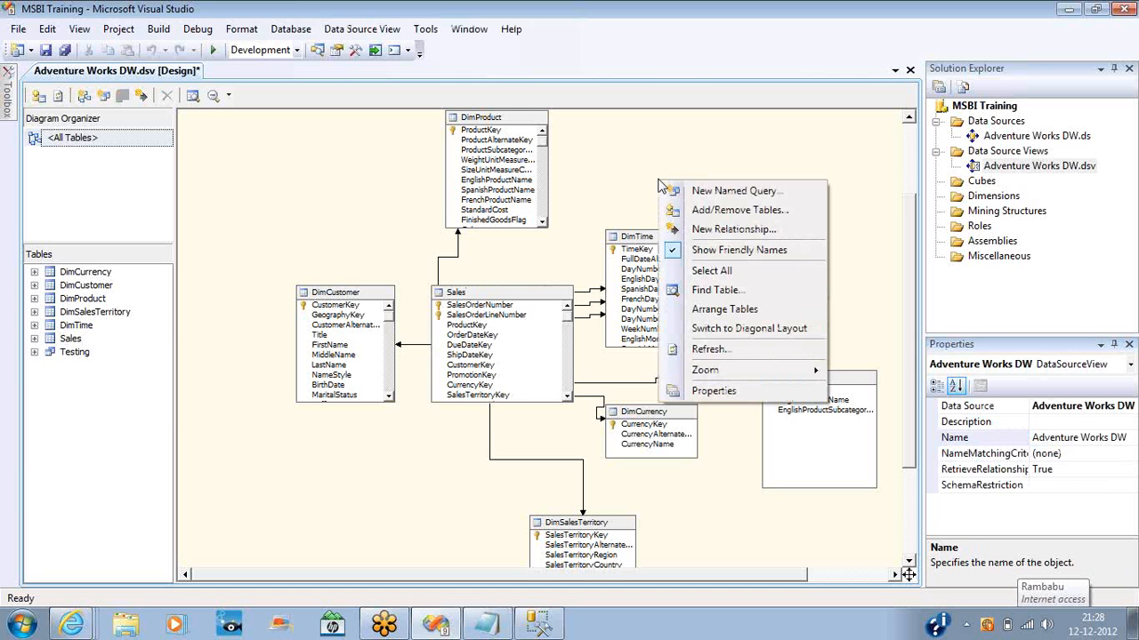
click(701, 252)
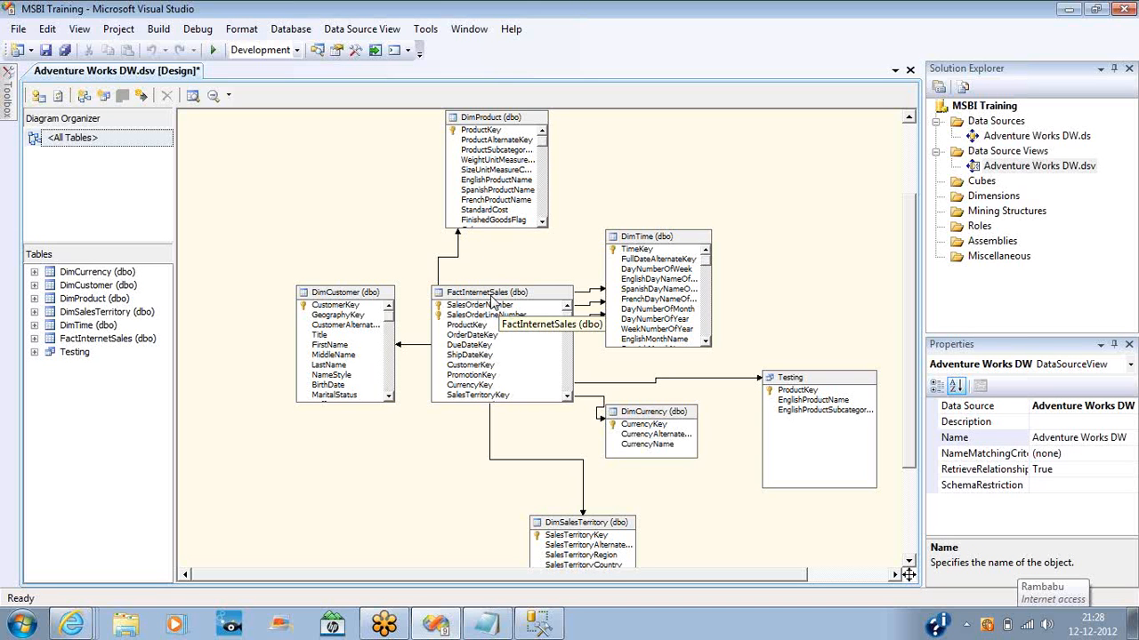
right_click(669, 138)
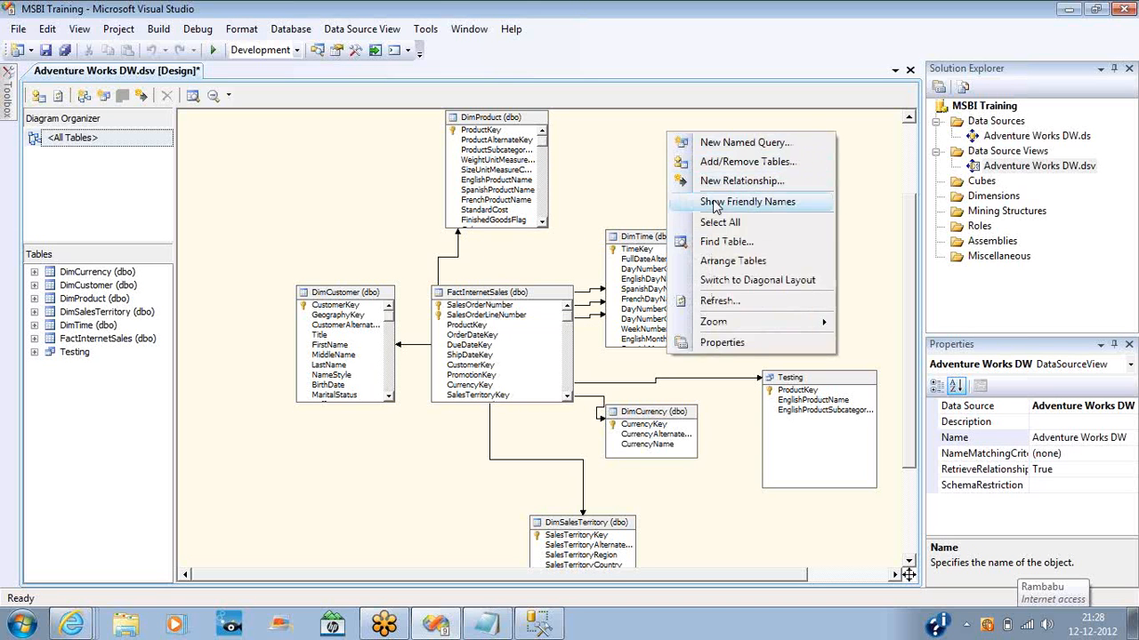
click(715, 202)
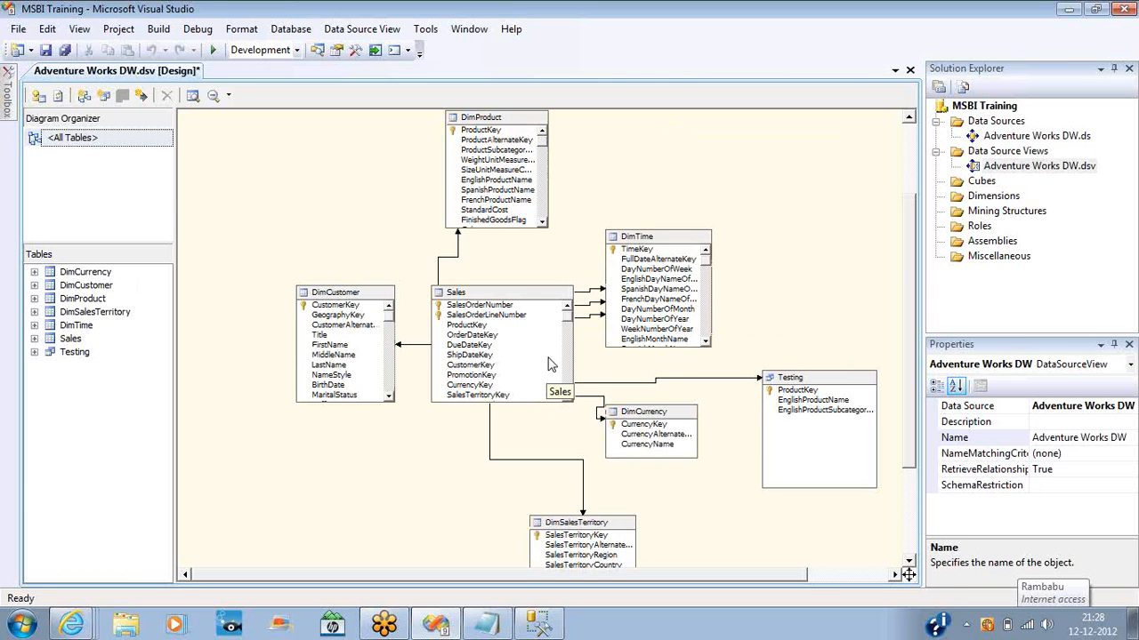
Step: Set the FriendlyName property of the DimCustomer table to Customers
click(348, 299)
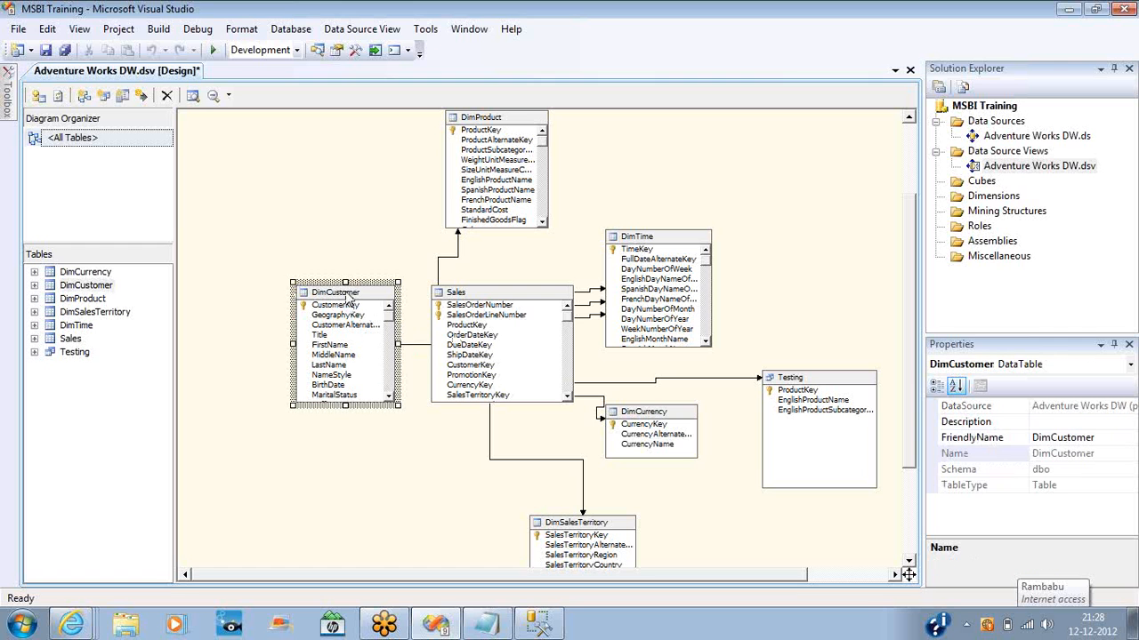
click(1052, 438)
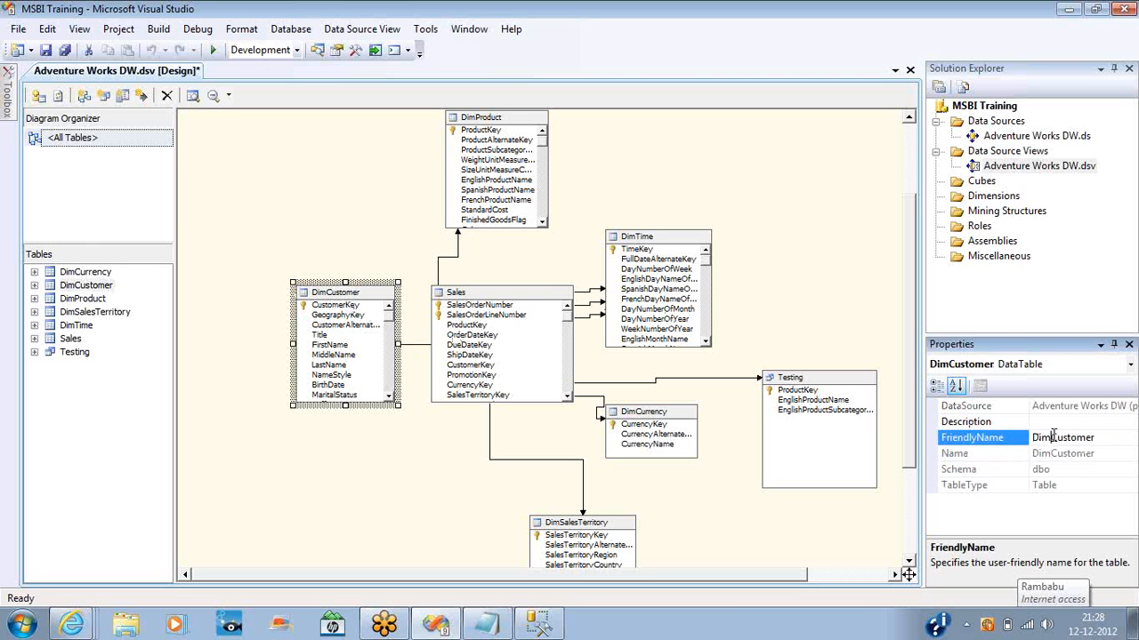
key(BackSpace)
key(BackSpace)
key(BackSpace)
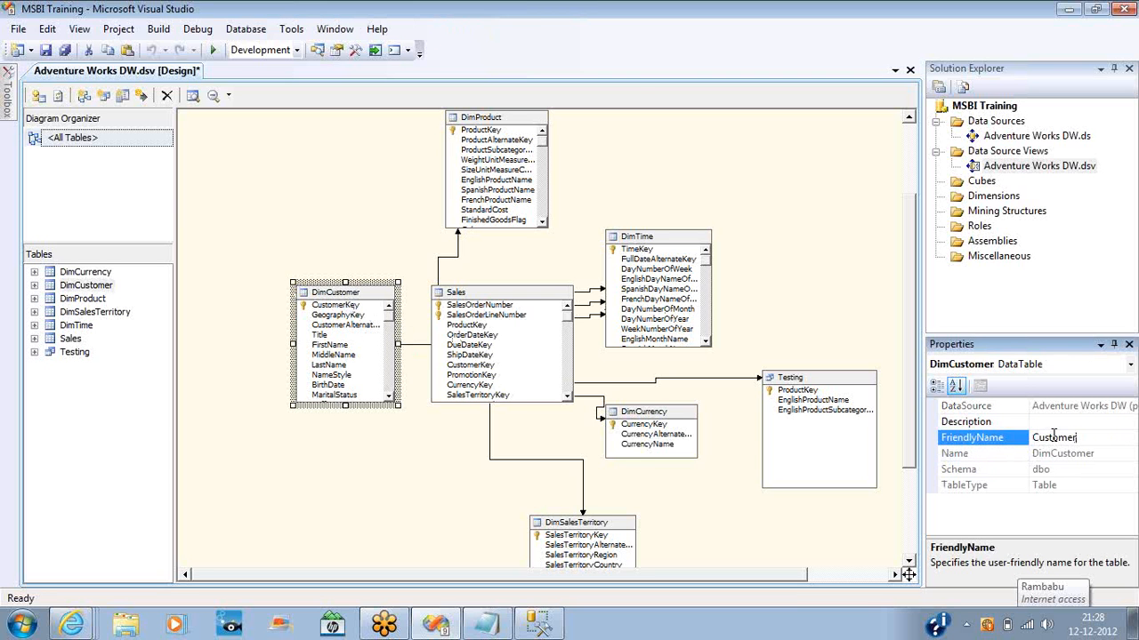
key(Return)
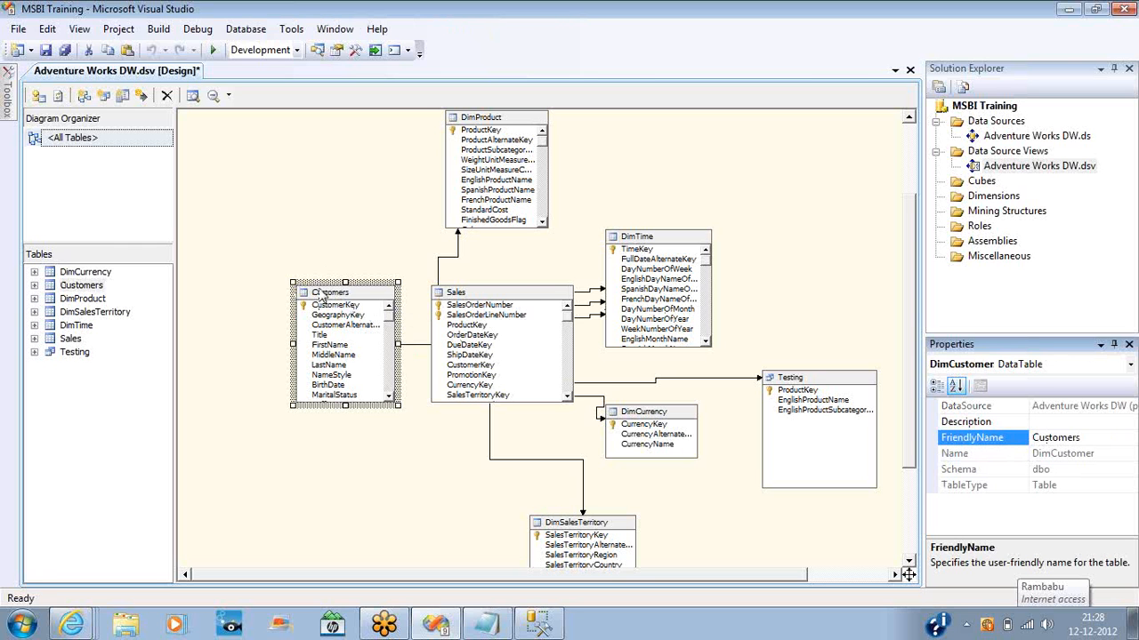
Step: Turn friendly names off and back on to compare the original and friendly name of the Customers table
right_click(326, 255)
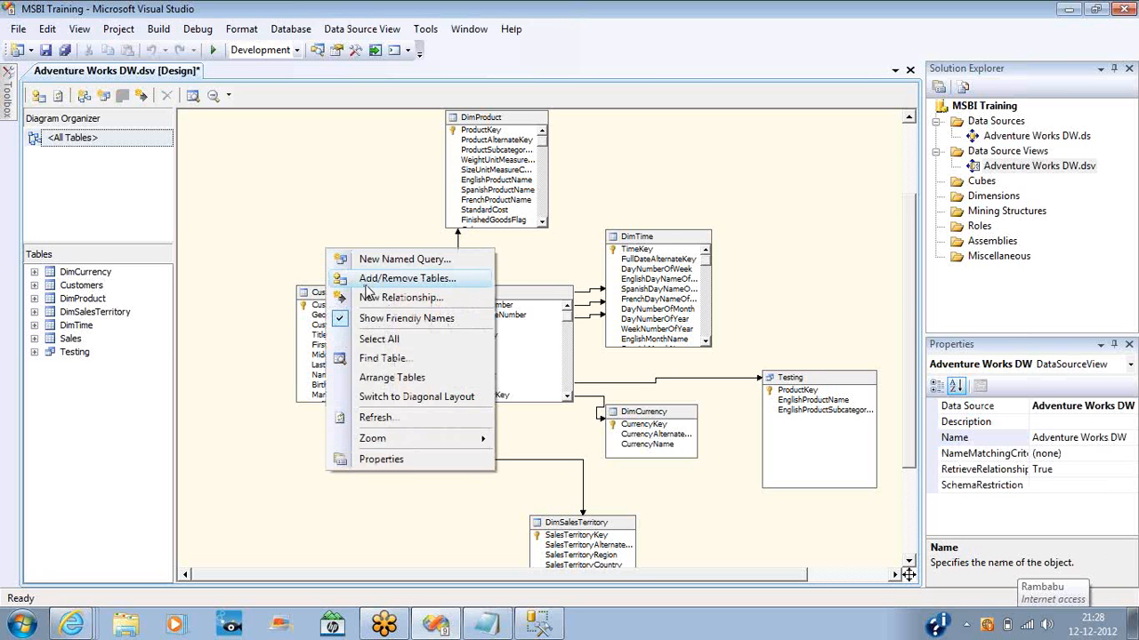
click(373, 320)
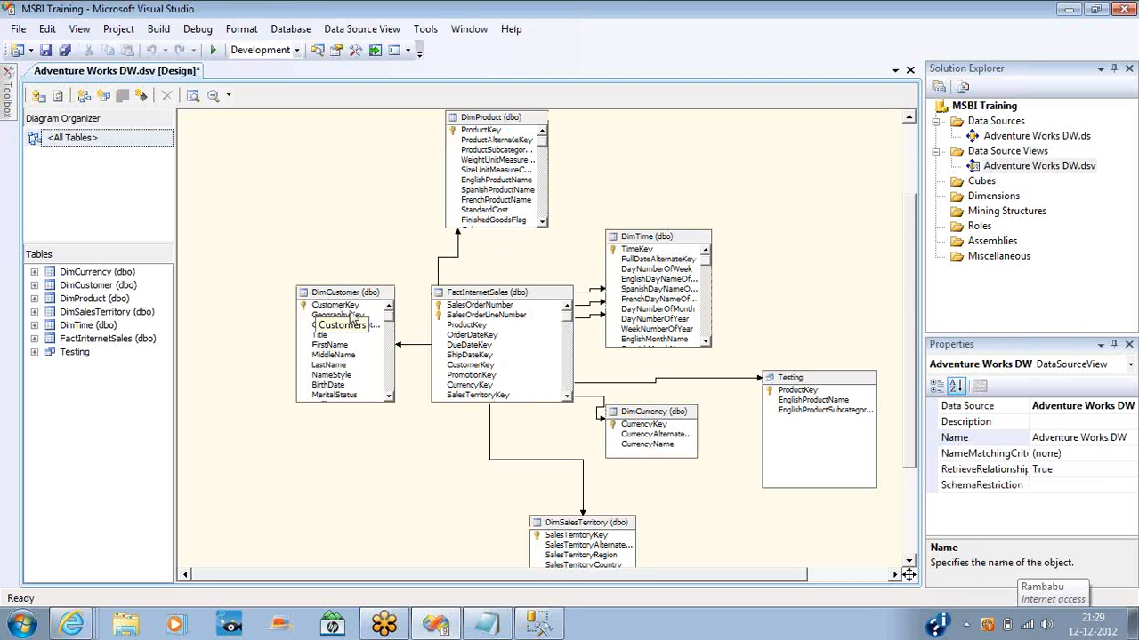
right_click(735, 162)
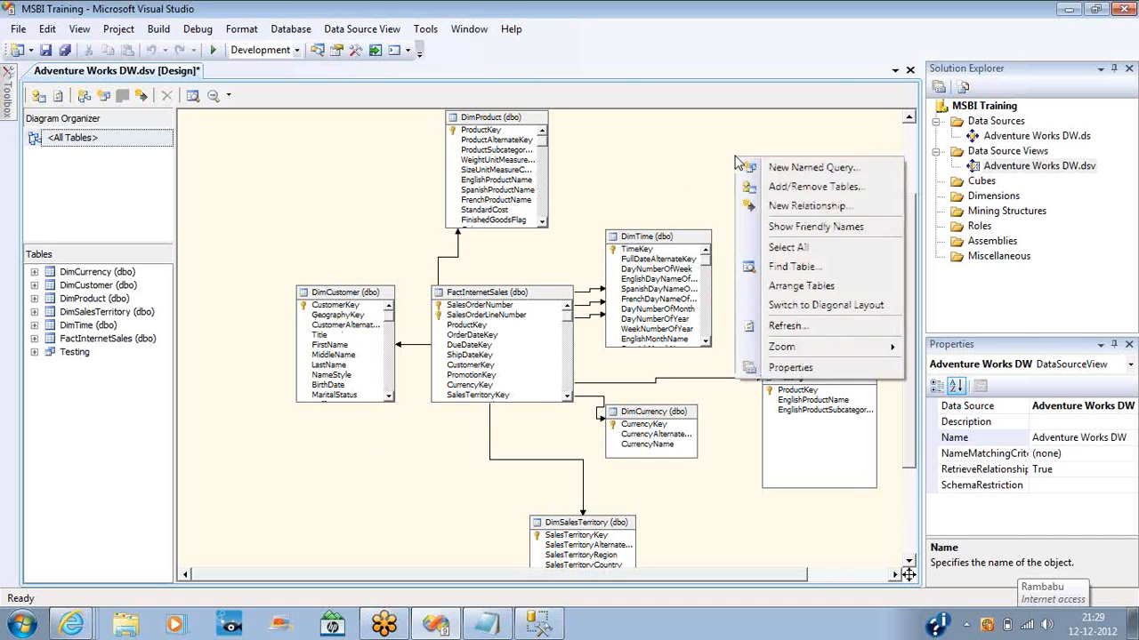
click(789, 227)
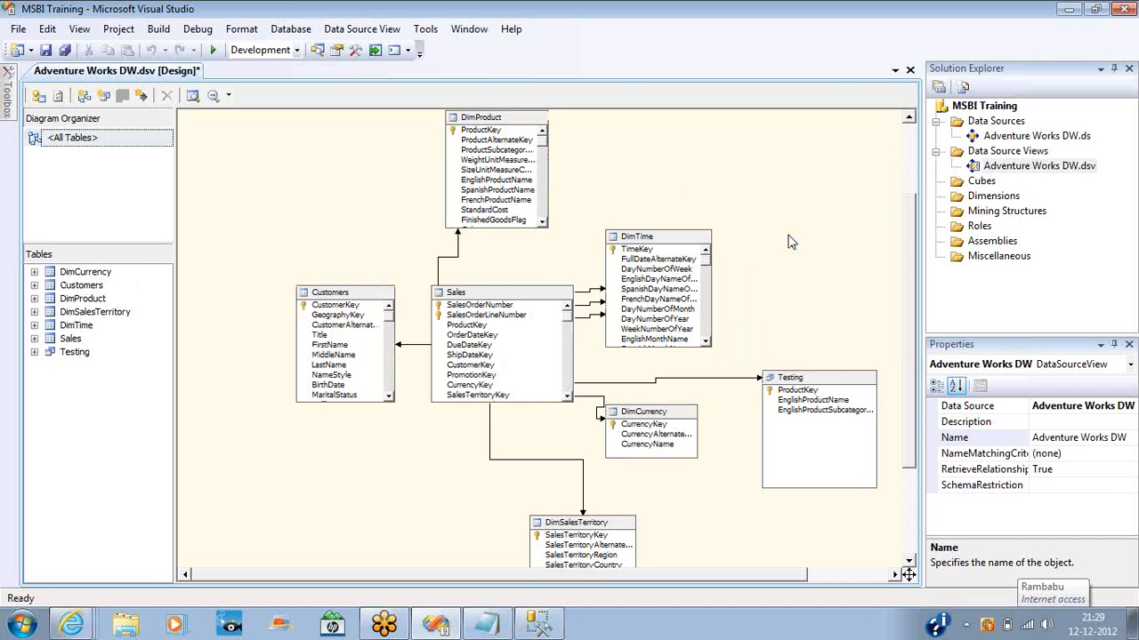
Step: Select all tables in the diagram, move them together slightly up and to the left, and clear the selection
right_click(753, 146)
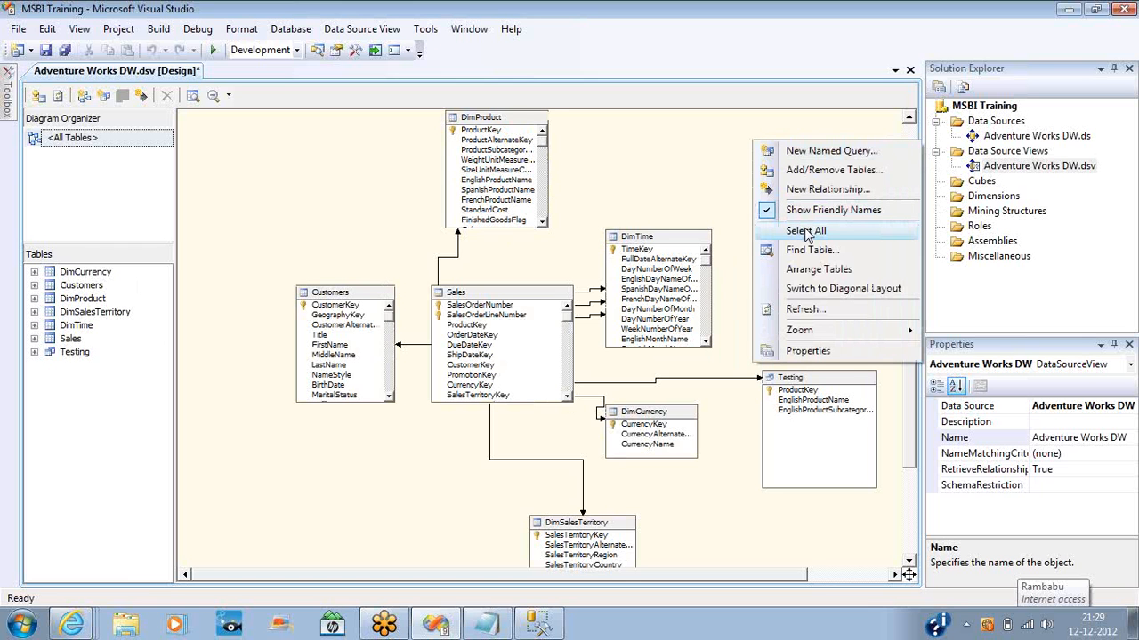
click(806, 232)
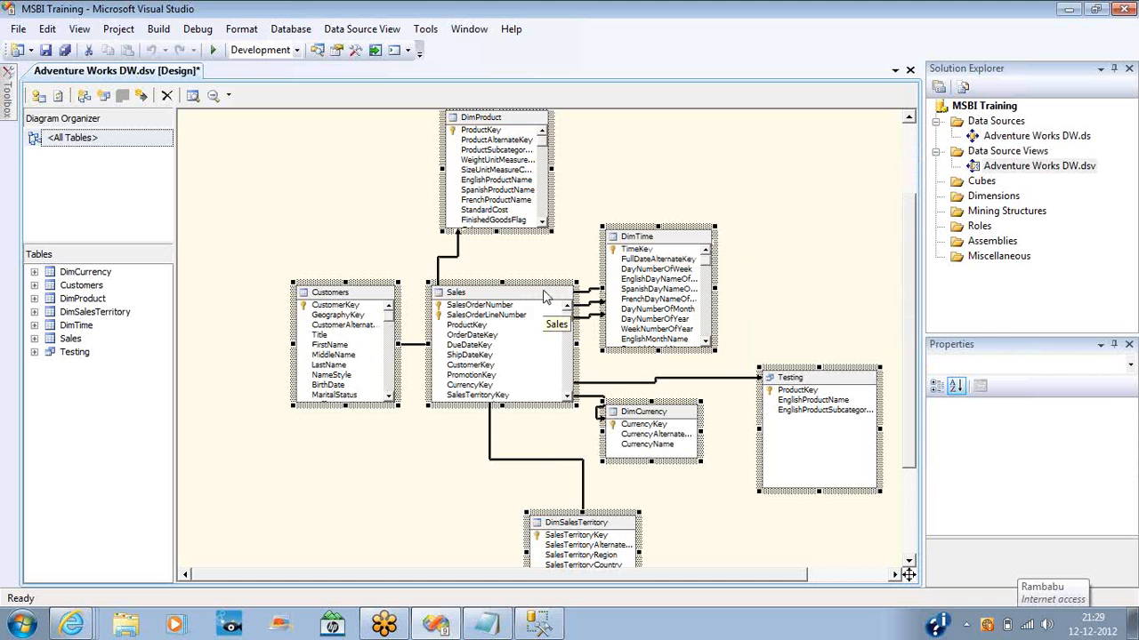
drag(546, 296, 528, 278)
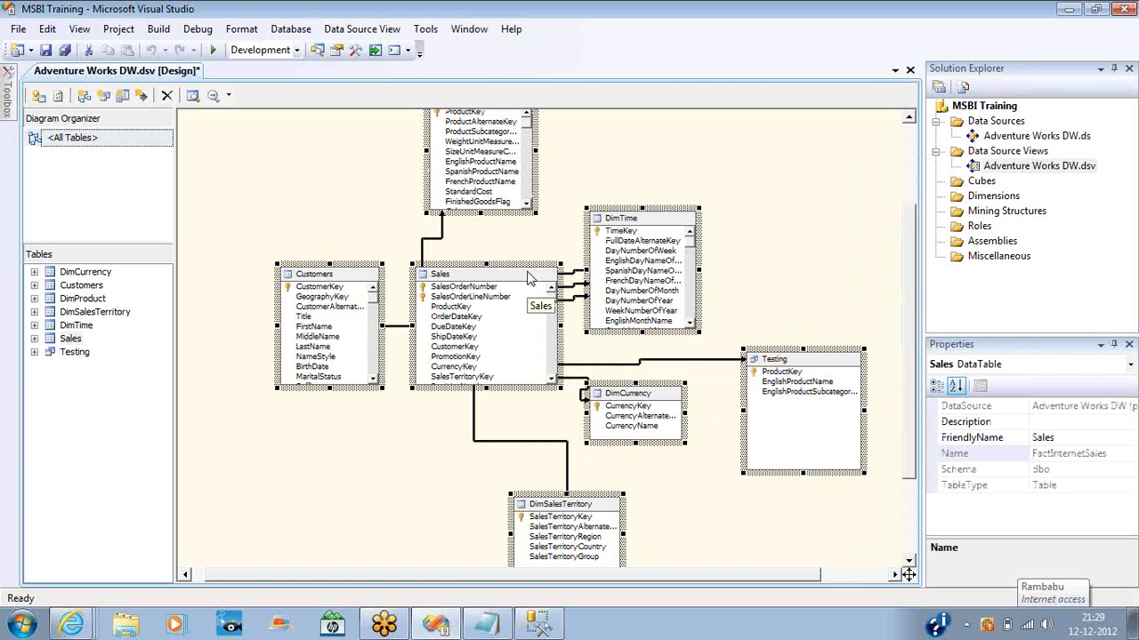
click(771, 160)
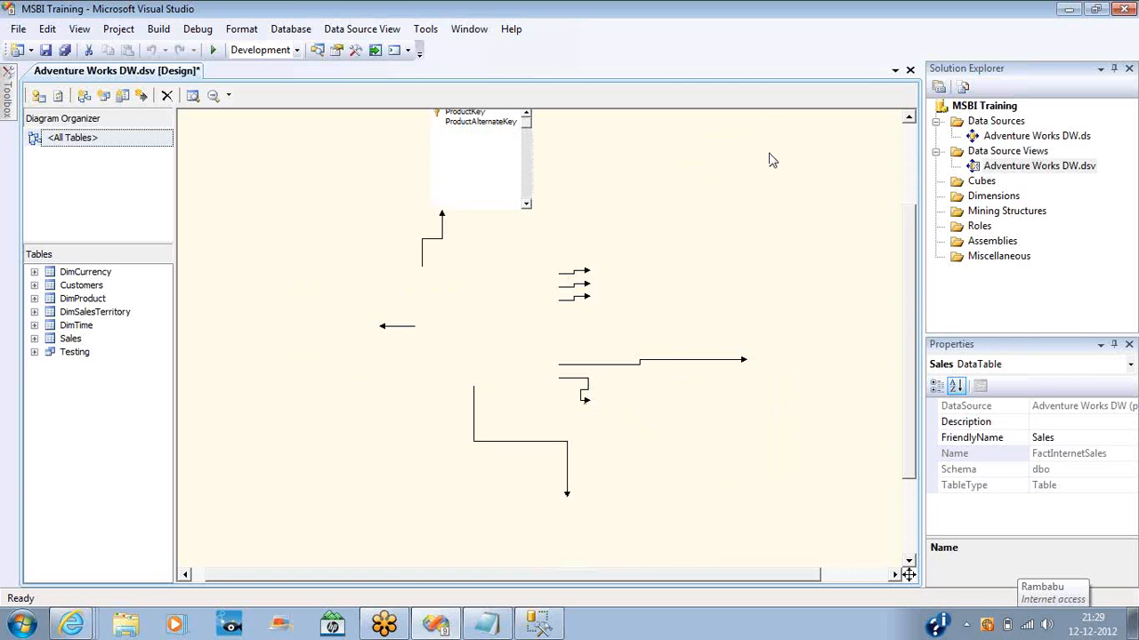
Step: Locate the DimProduct table in the diagram with Find Table
right_click(771, 160)
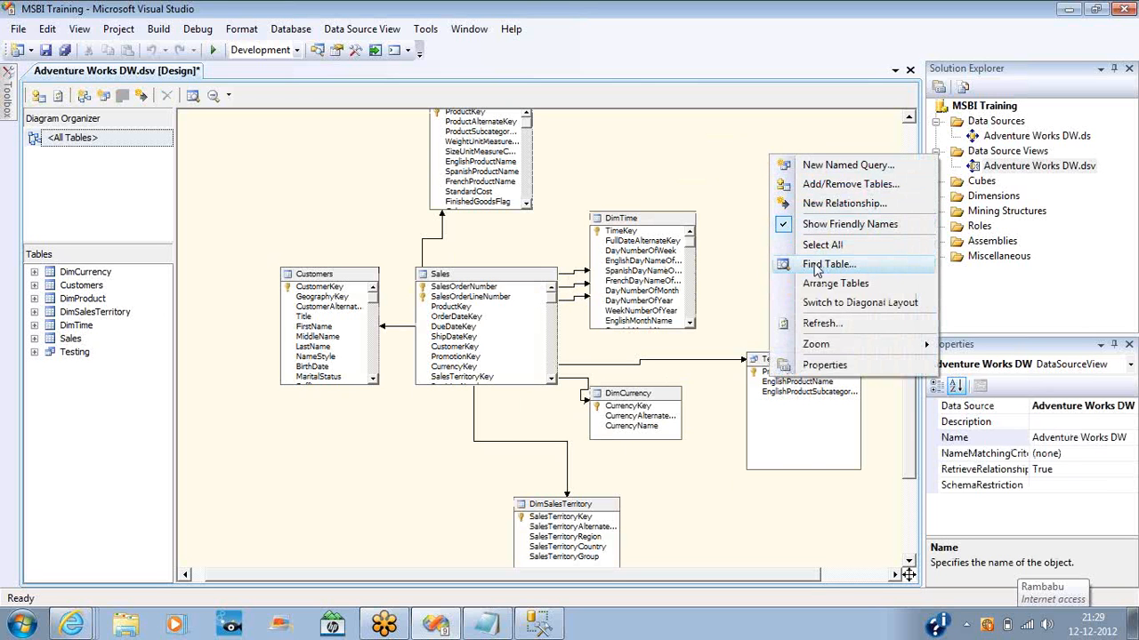
click(193, 98)
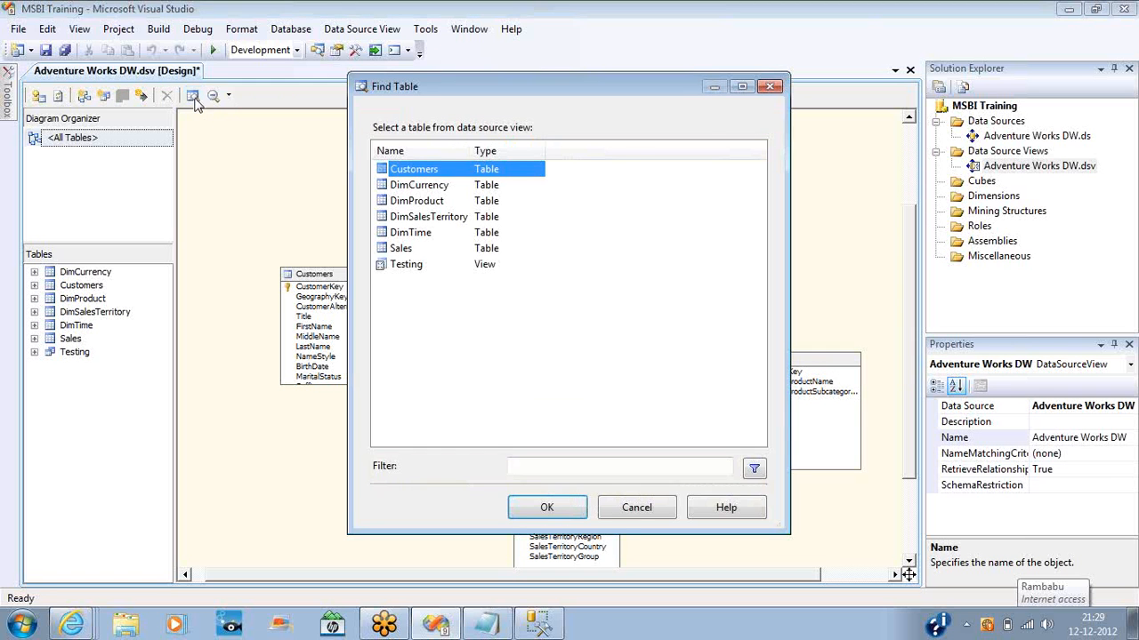
click(770, 87)
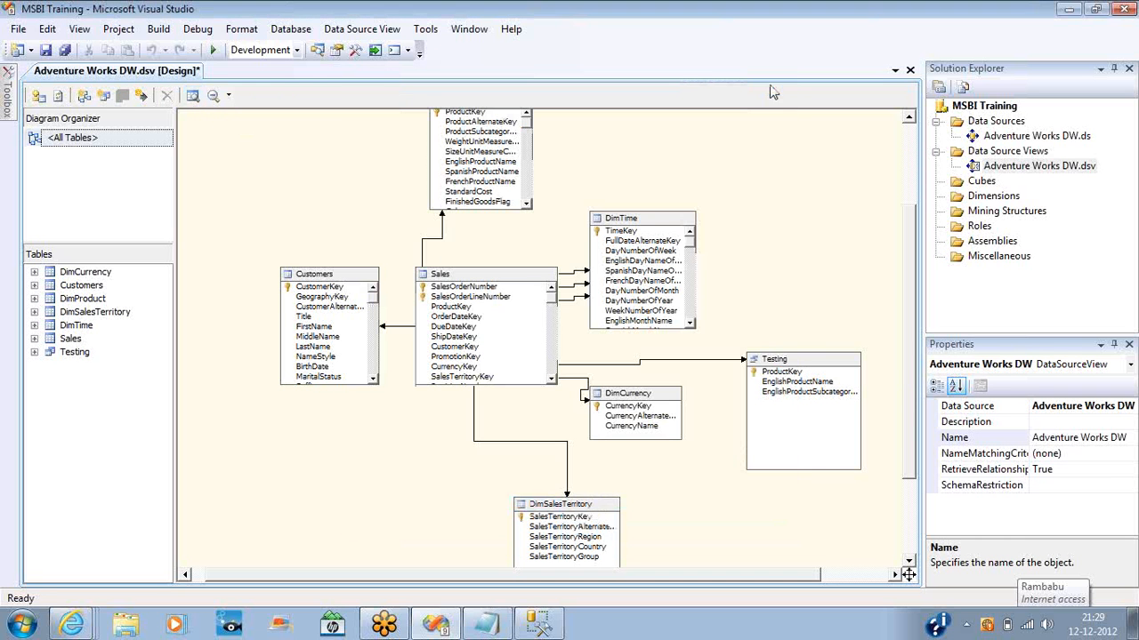
right_click(782, 133)
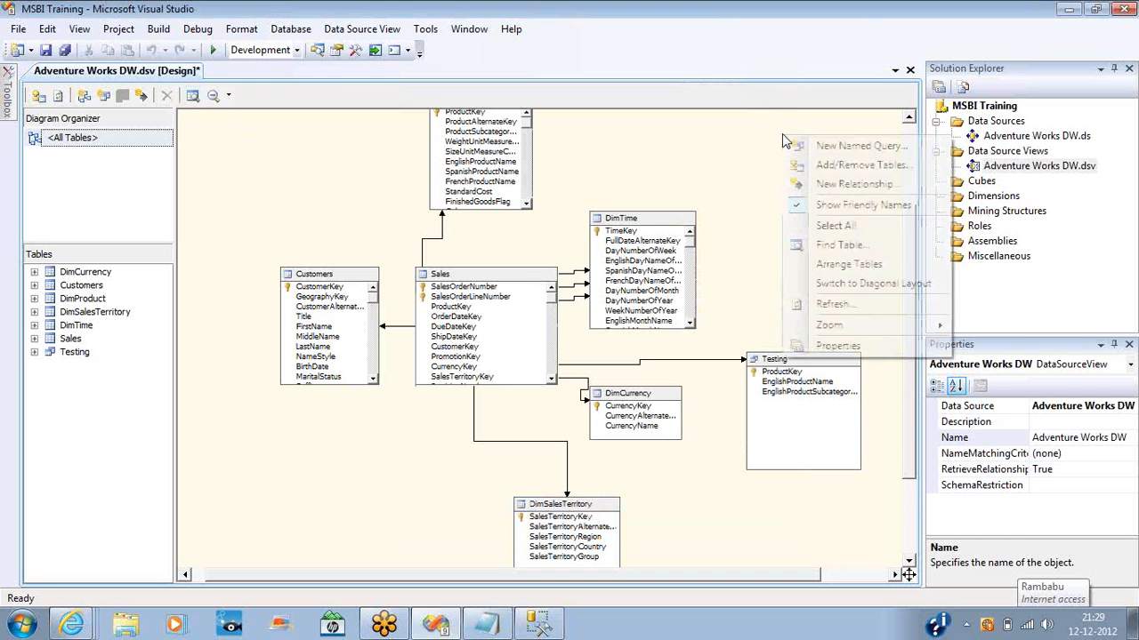
click(841, 246)
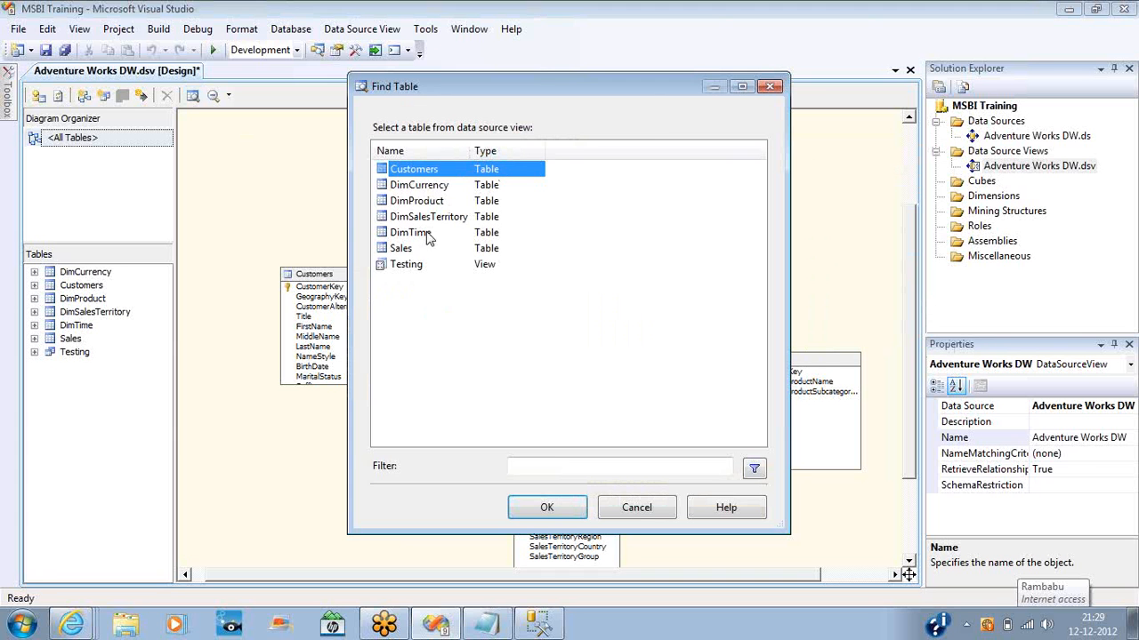
double_click(418, 205)
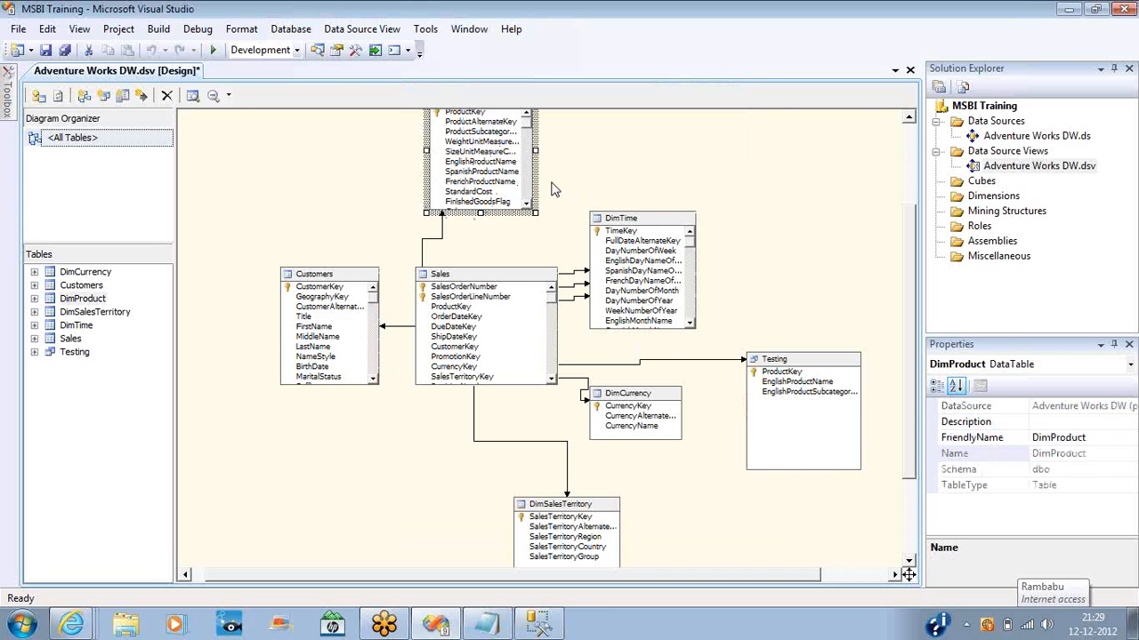
Step: Locate the Testing view in the diagram with Find Table and clear the selection
click(193, 95)
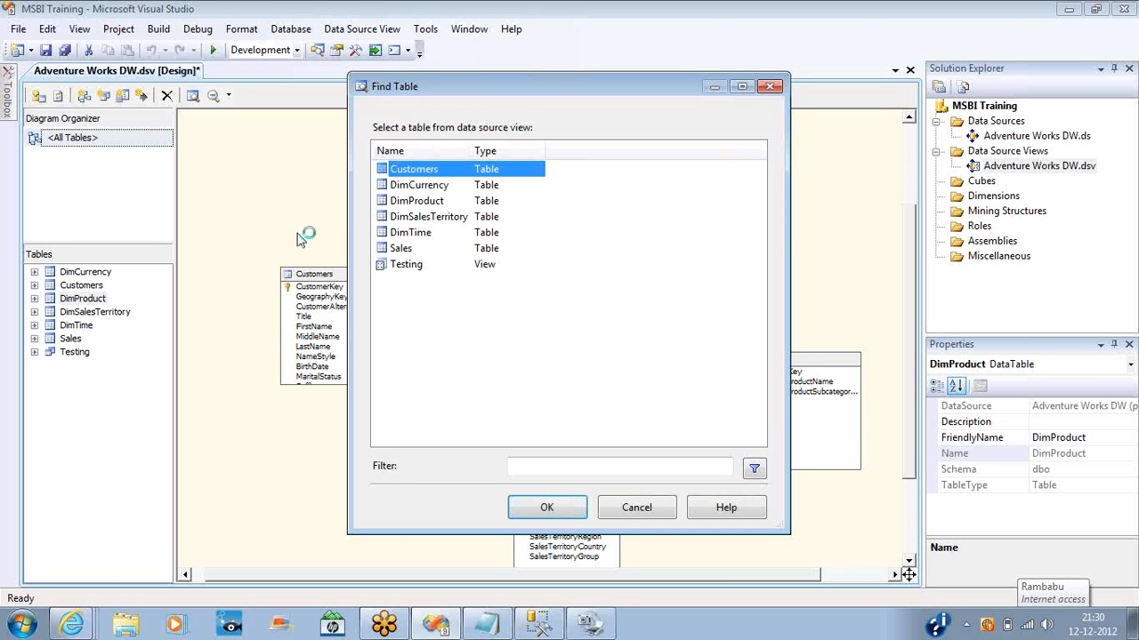
double_click(399, 266)
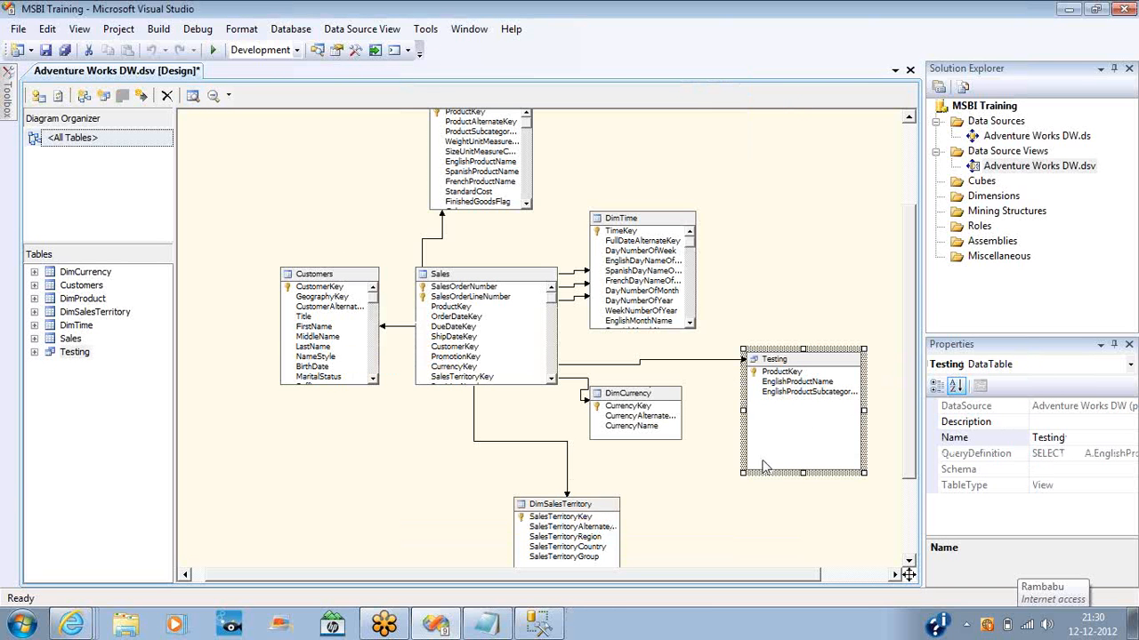
click(751, 216)
Step: Add all available objects from the Adventure Works DW data source to the data source view and clear the selection
right_click(750, 216)
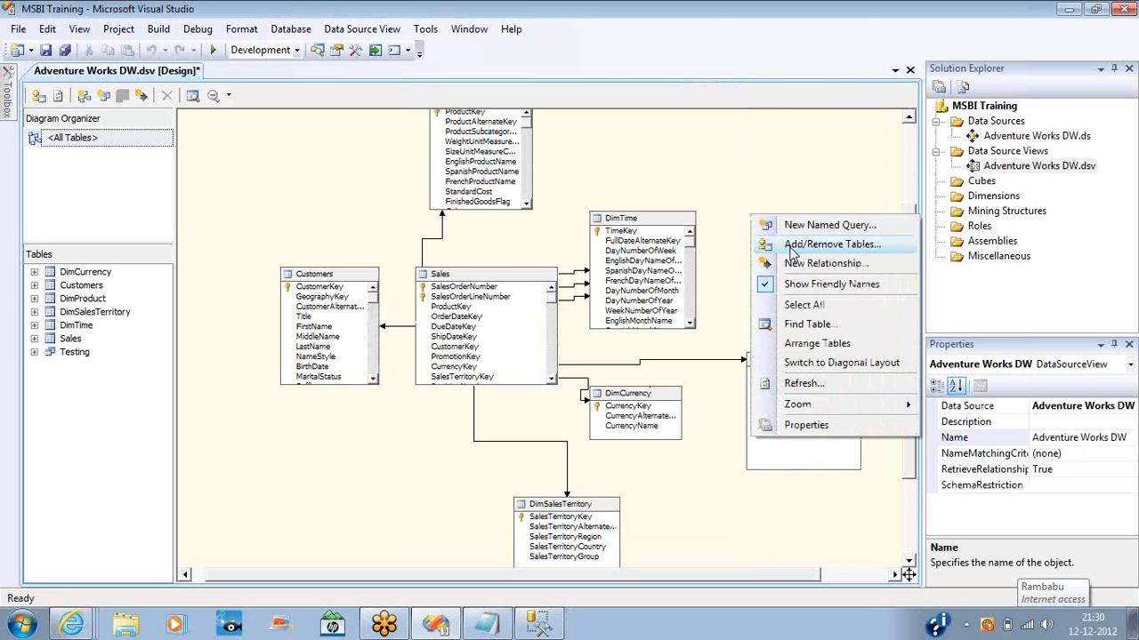
click(792, 251)
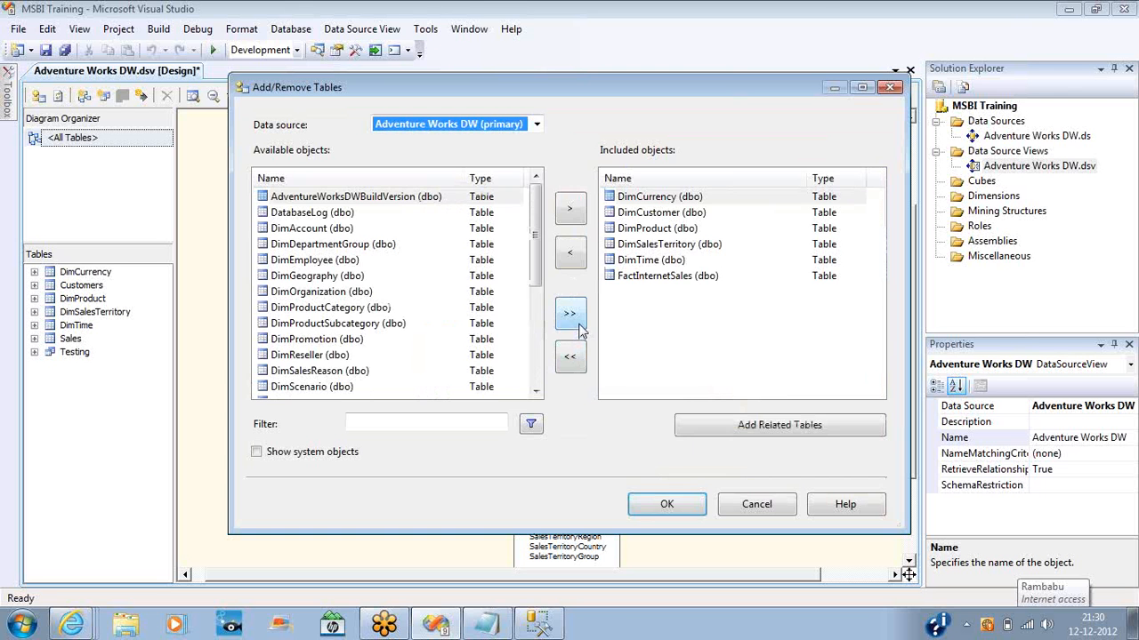
click(570, 314)
click(666, 504)
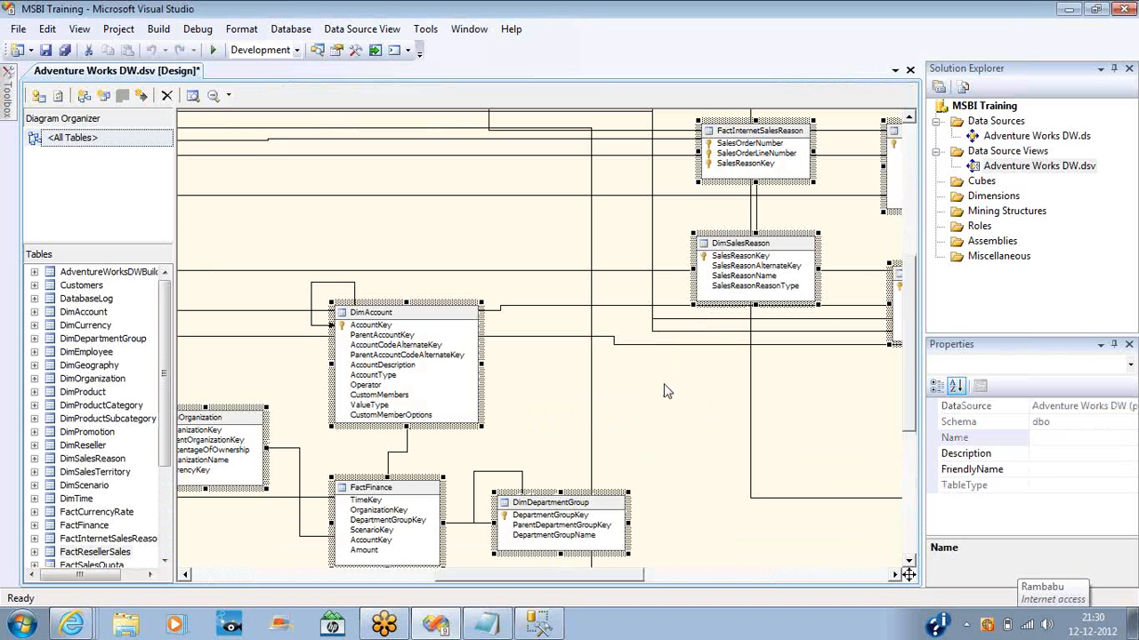
click(667, 391)
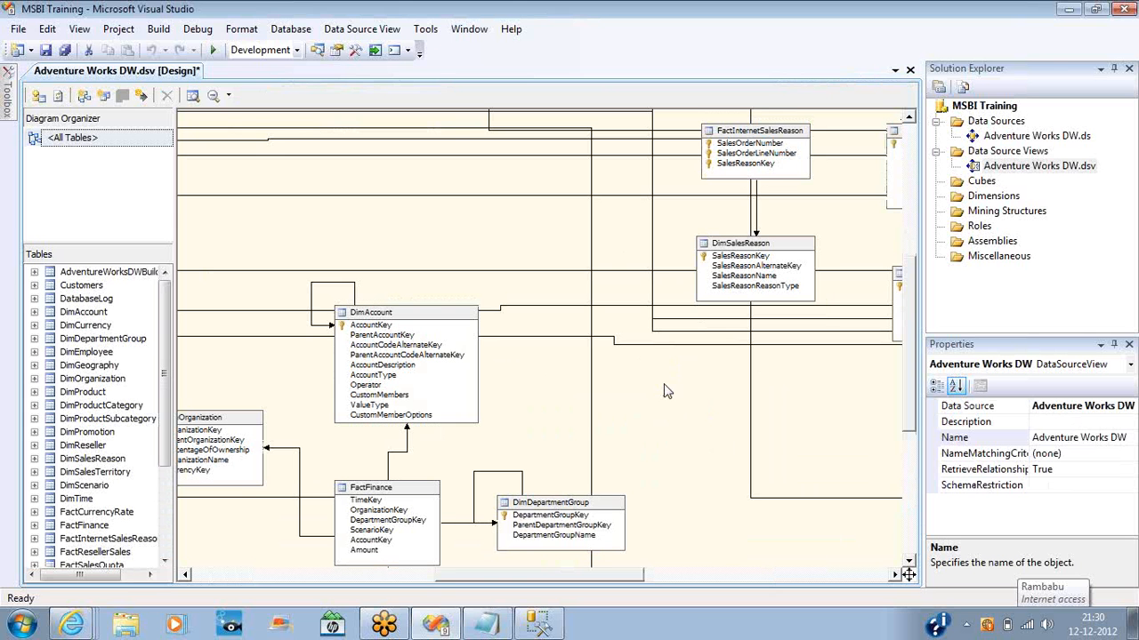
Step: Locate the DimProduct table with Find Table, and automatically arrange the tables in the diagram
click(199, 98)
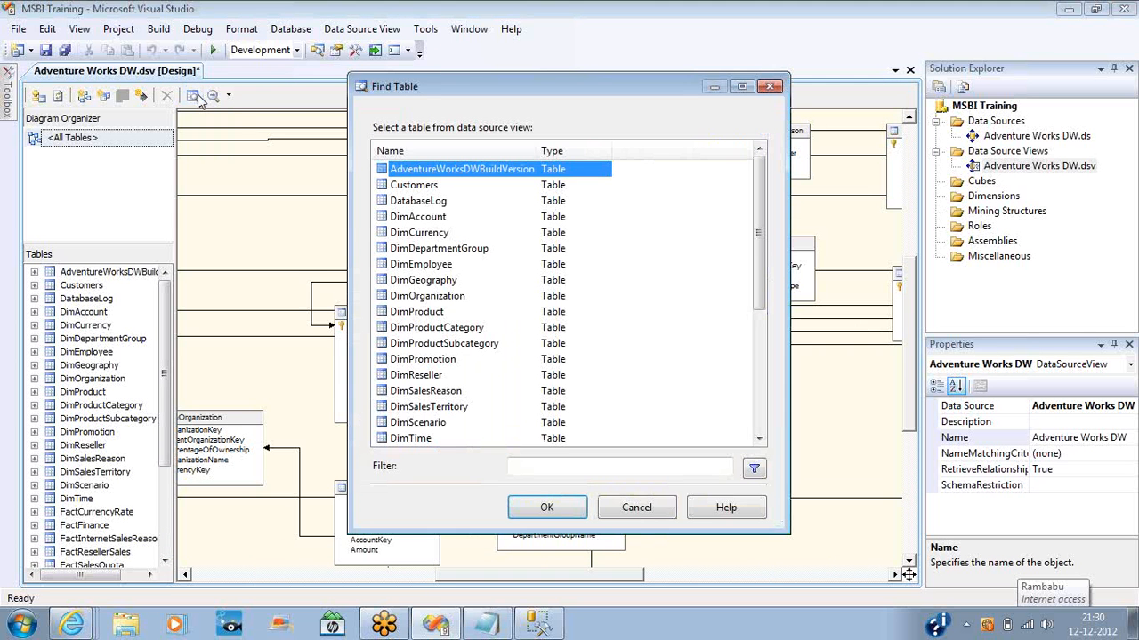
double_click(431, 315)
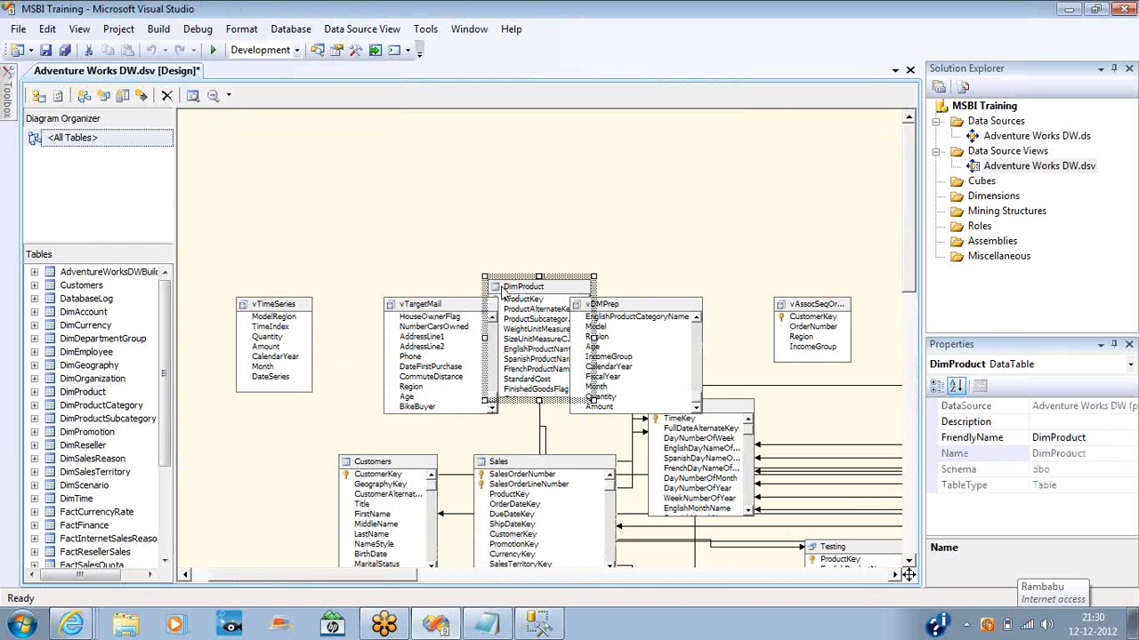
right_click(520, 185)
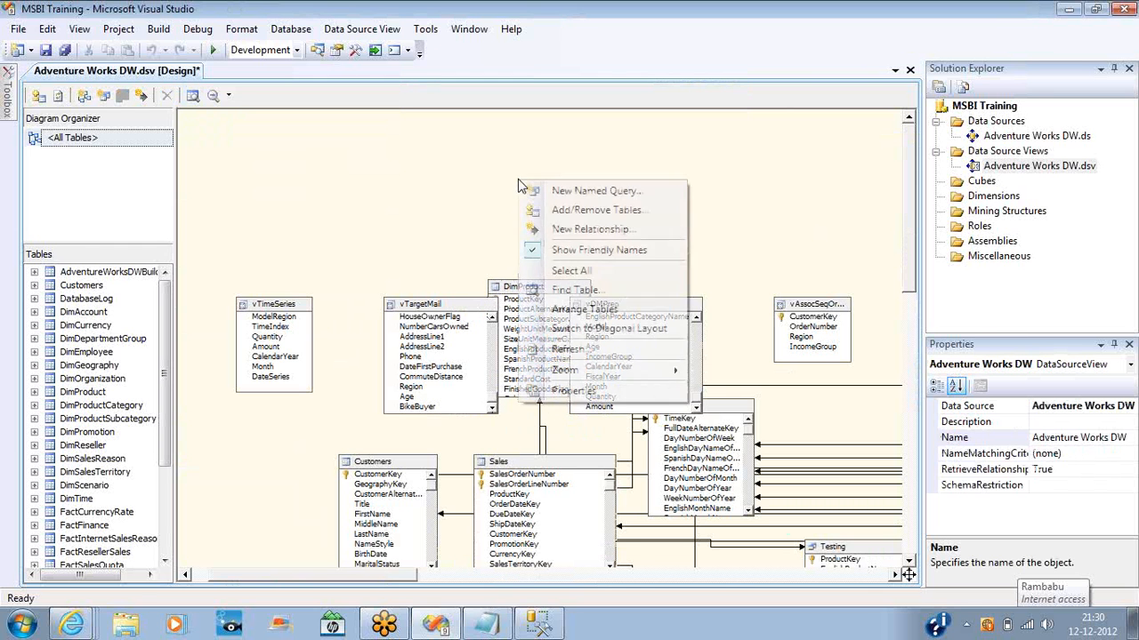
click(591, 310)
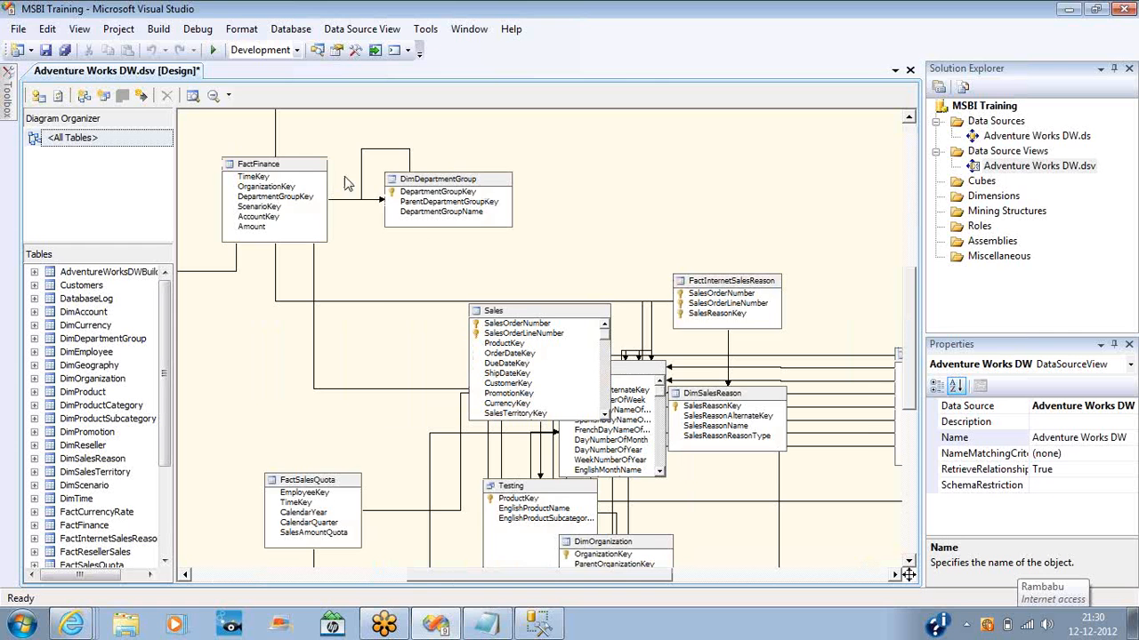
Step: Locate the DimSalesReason table in the rearranged diagram with Find Table
click(192, 96)
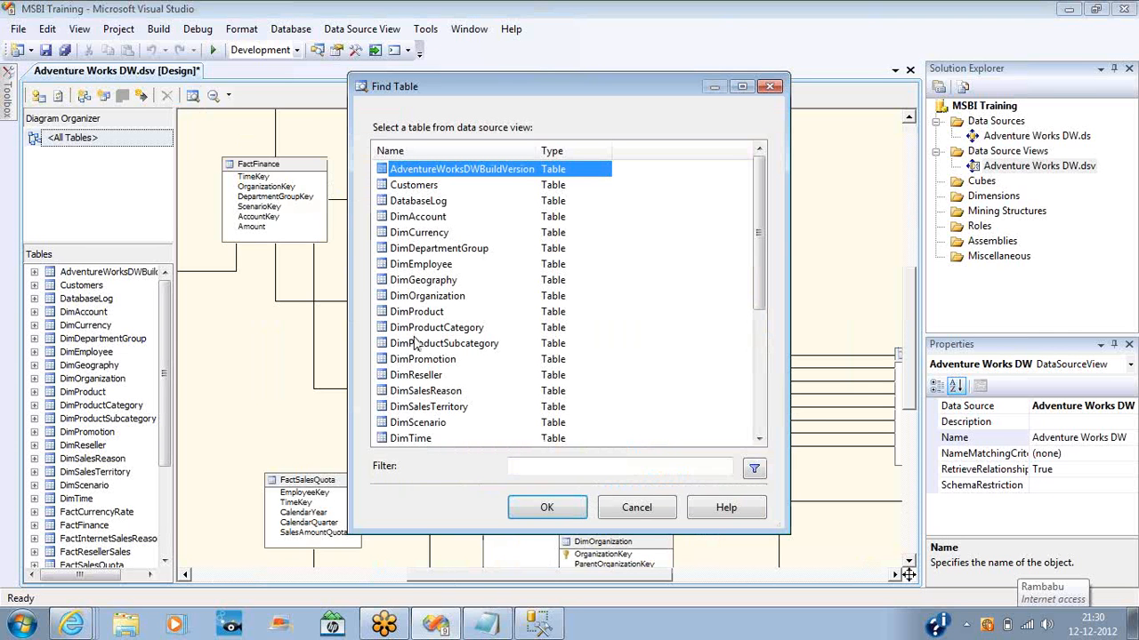
click(426, 391)
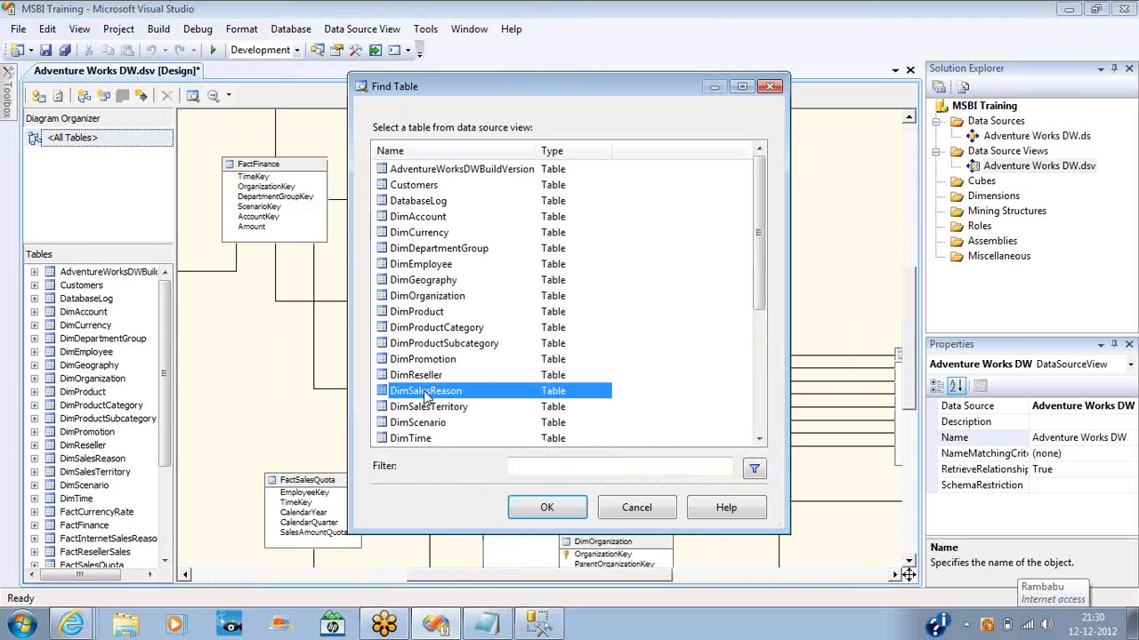
double_click(425, 391)
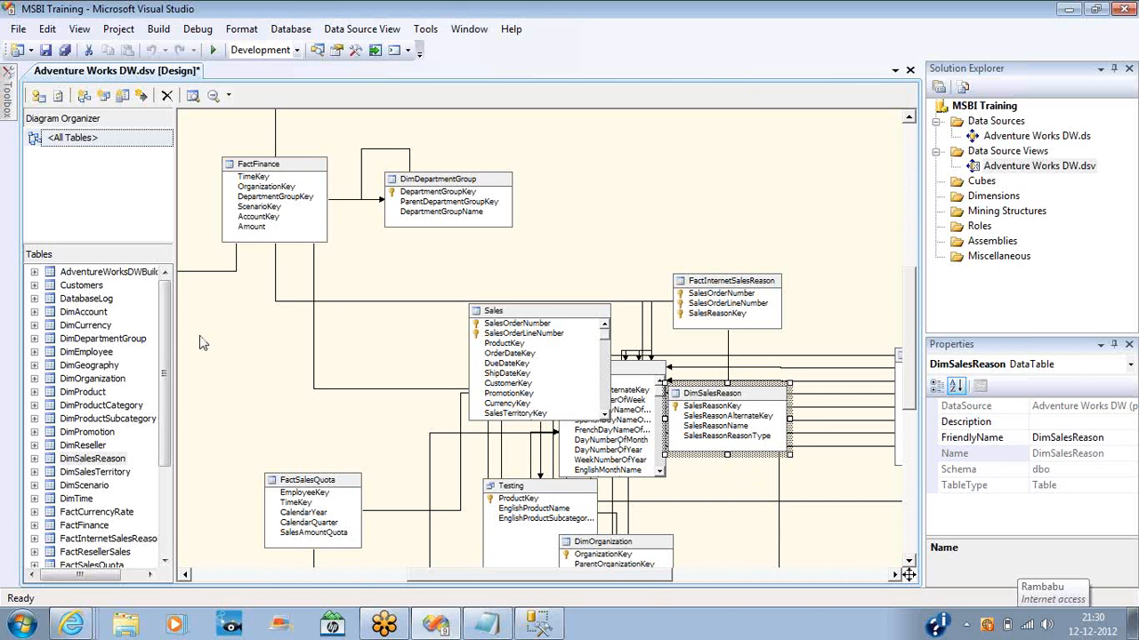
Step: Jump to the DimAccount, DimProduct and DimSalesTerritory tables in the diagram by selecting each from the list of tables
click(96, 316)
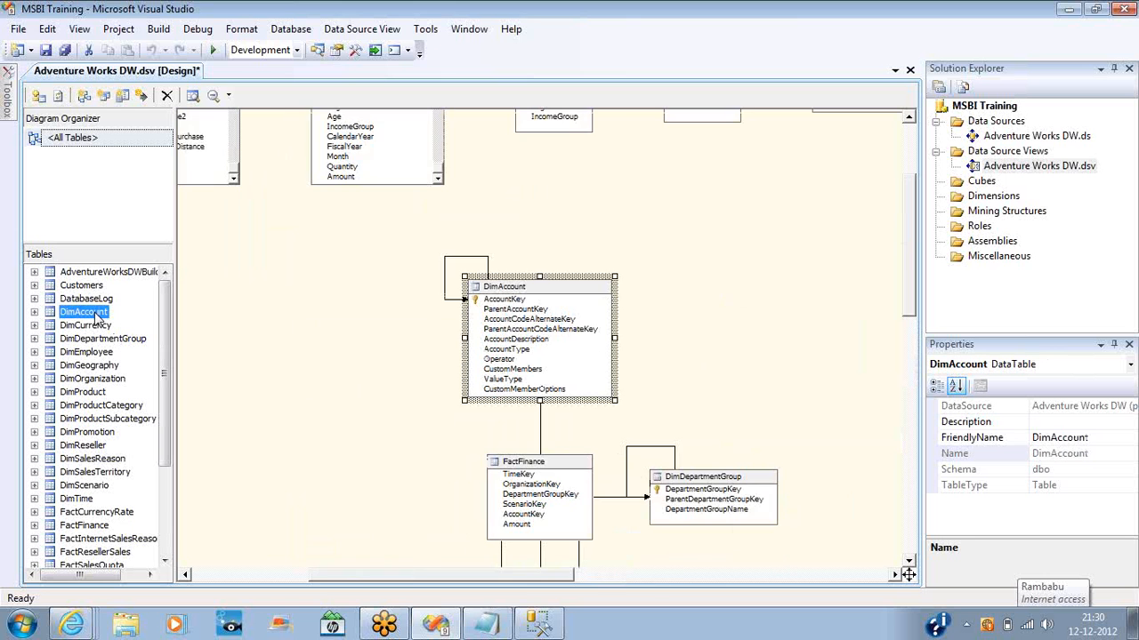
click(88, 393)
click(97, 473)
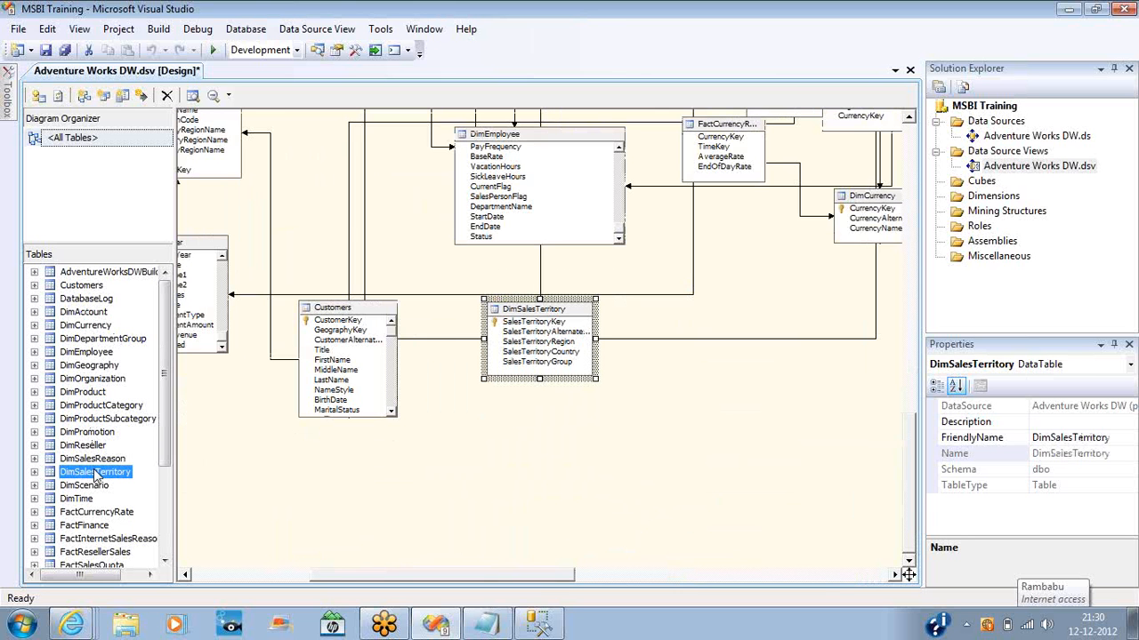
Step: Replace all included objects of the data source view with the FactInternetSales table, found with the filter factinter
right_click(645, 416)
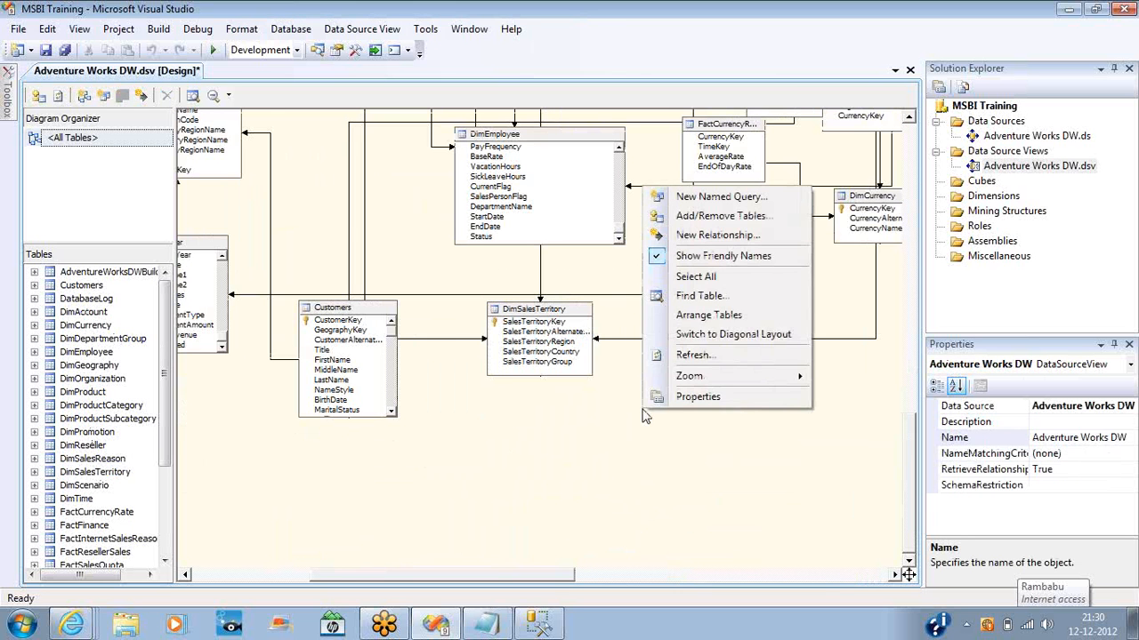
click(708, 219)
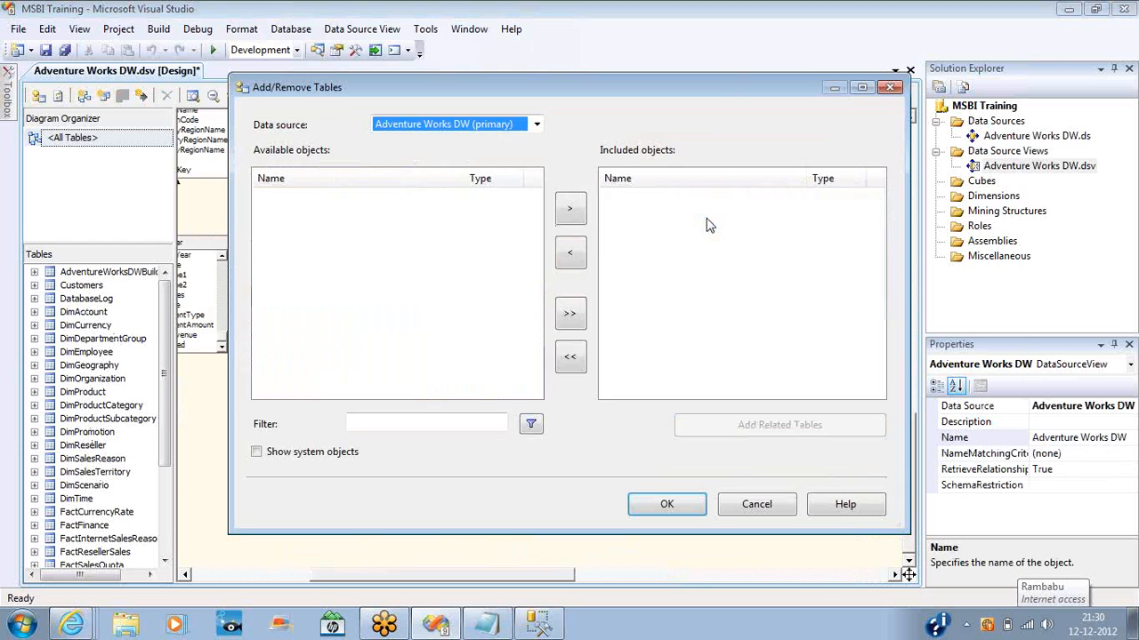
click(570, 357)
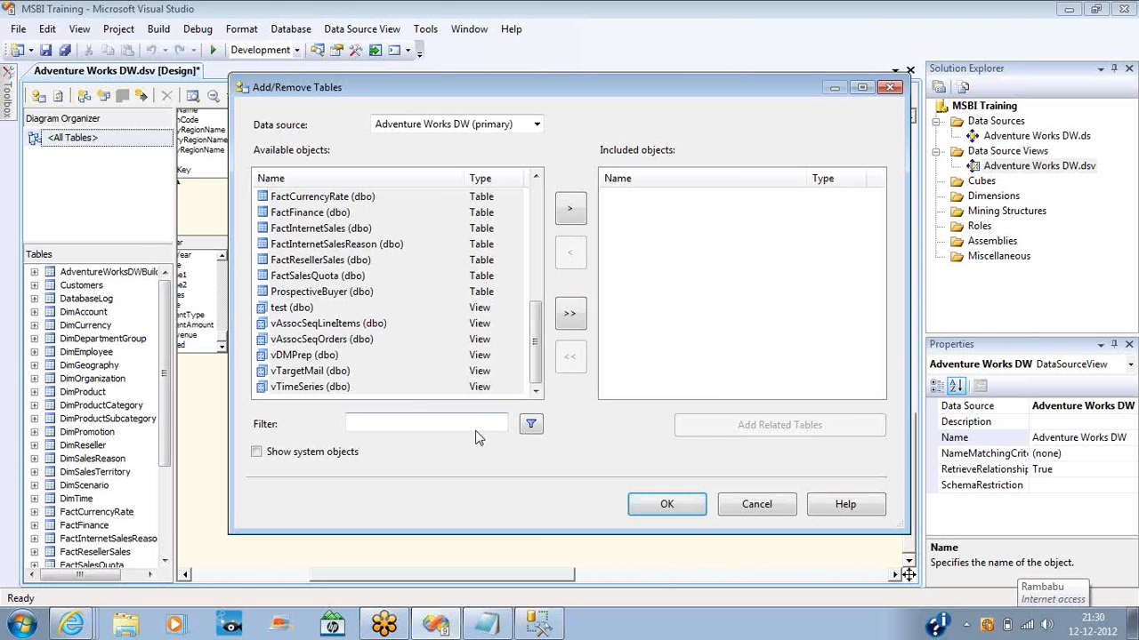
click(471, 425)
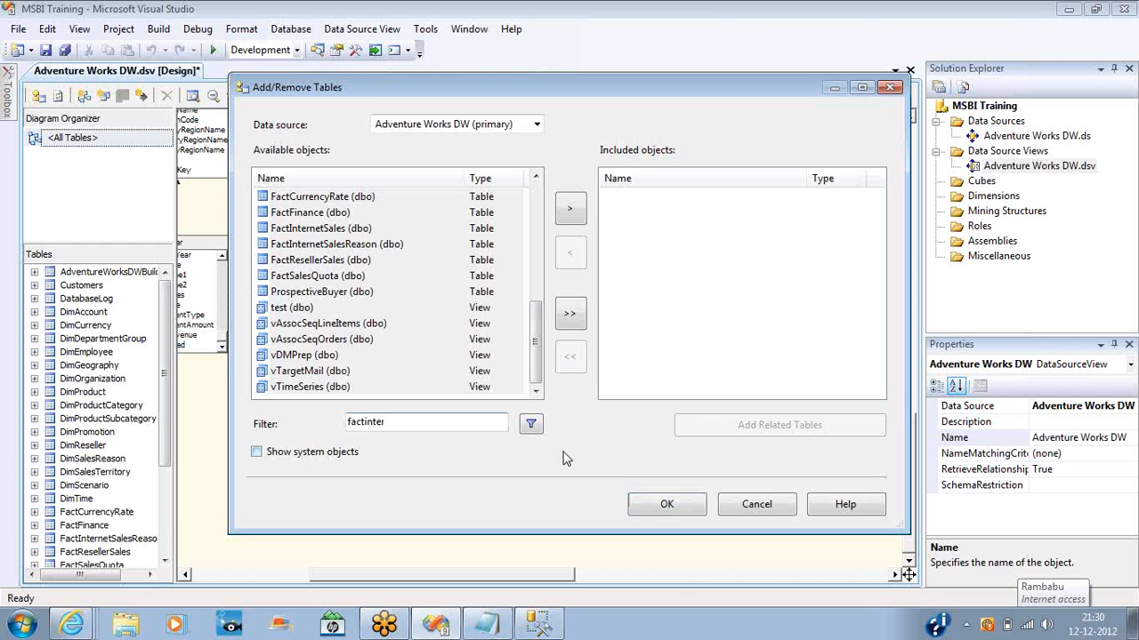
click(531, 425)
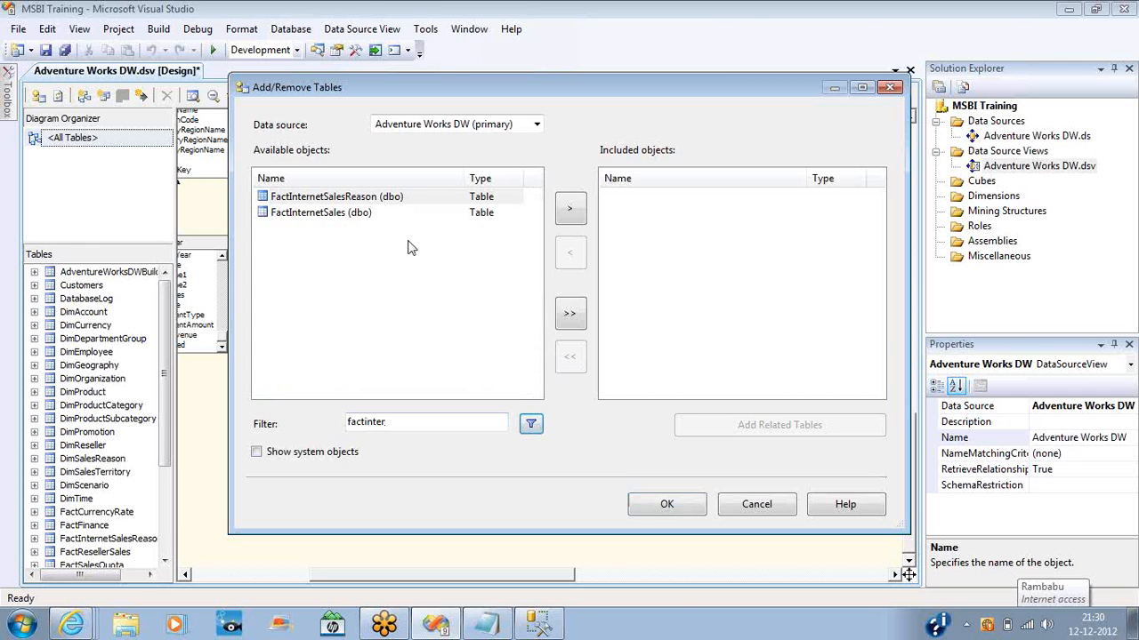
click(341, 217)
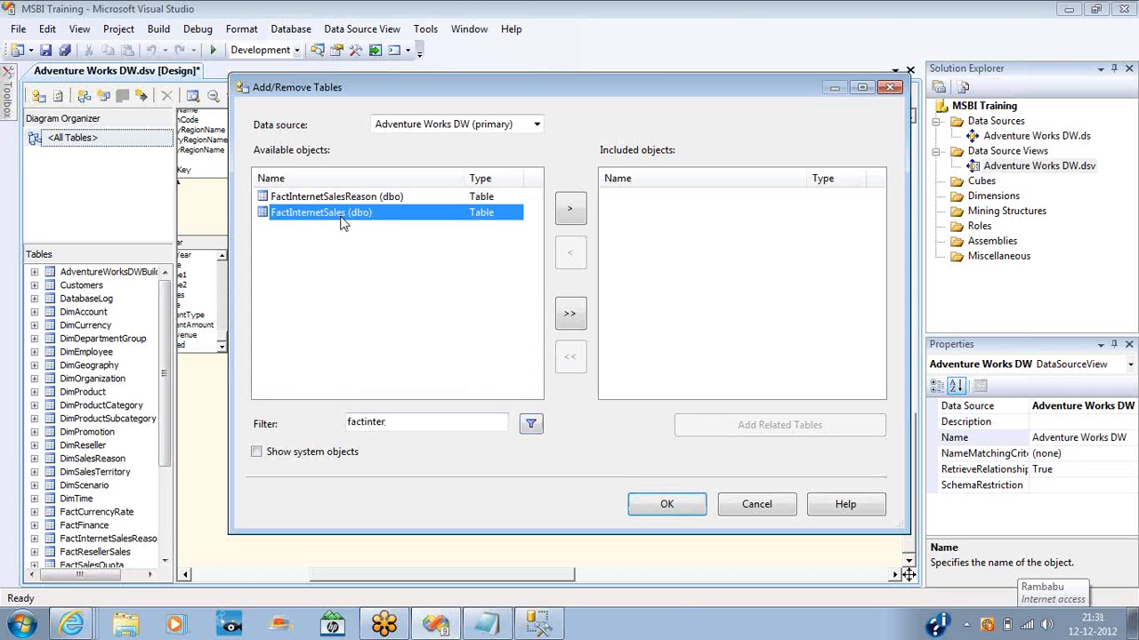
click(567, 211)
Step: Add the tables related to FactInternetSales, exclude FactInternetSalesReason, and apply the table selection
click(722, 427)
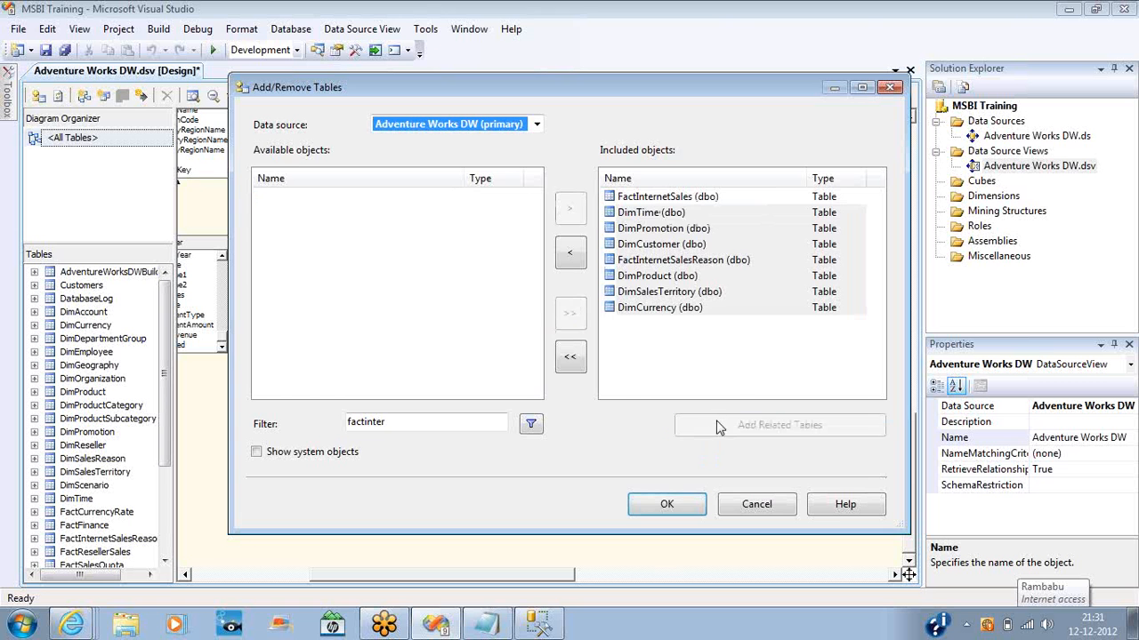
double_click(659, 259)
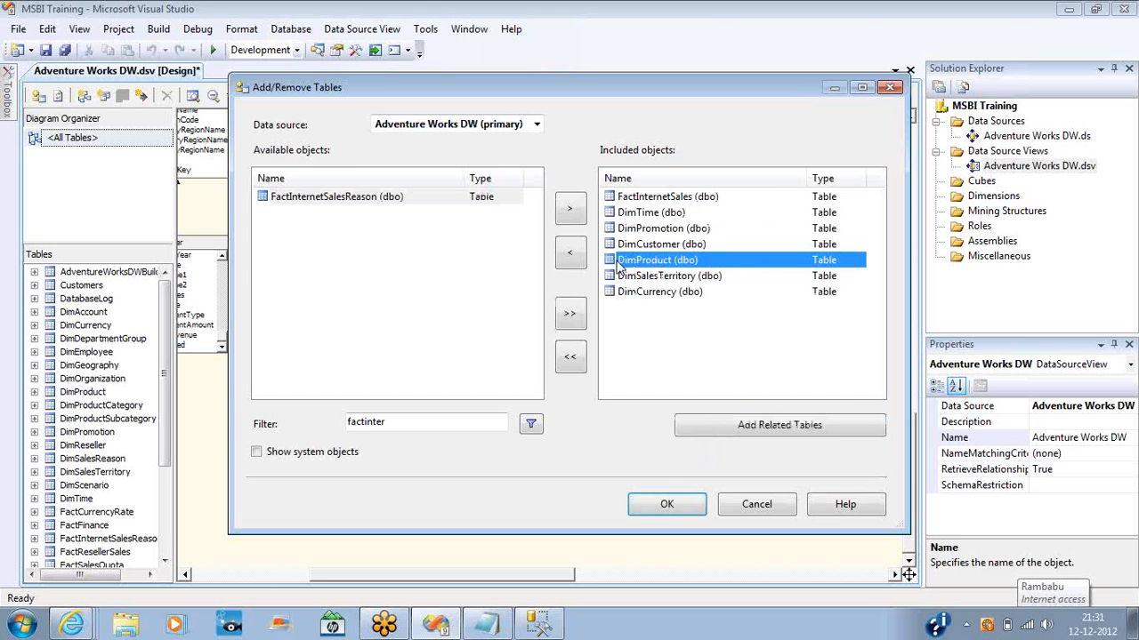
click(668, 504)
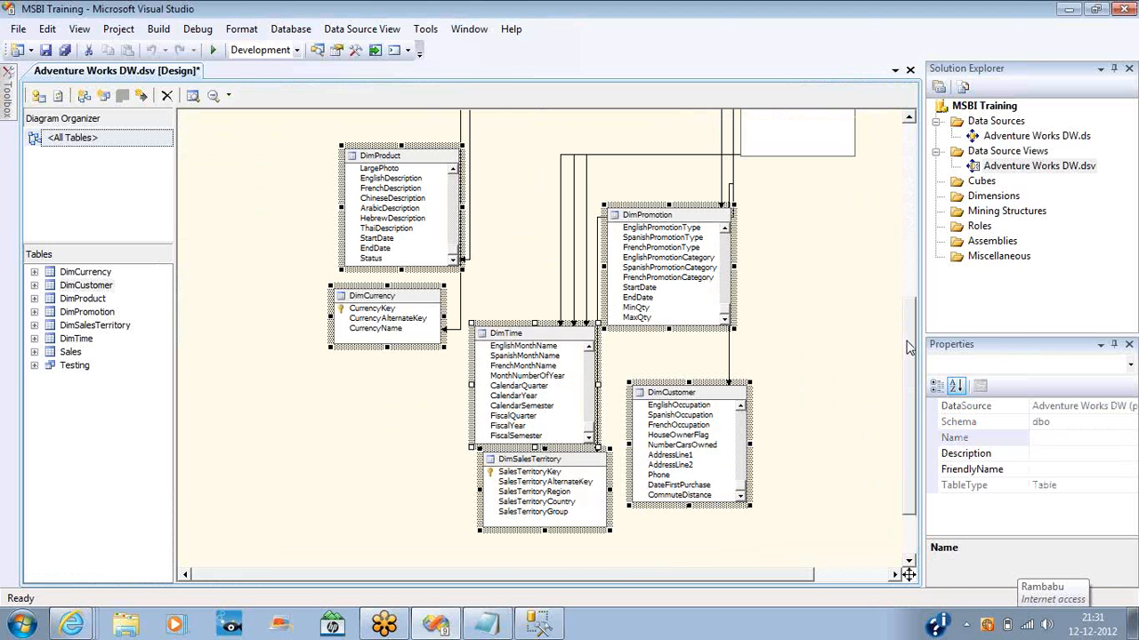
Step: Arrange the tables in the diagram automatically, running Arrange Tables twice
drag(907, 347, 919, 313)
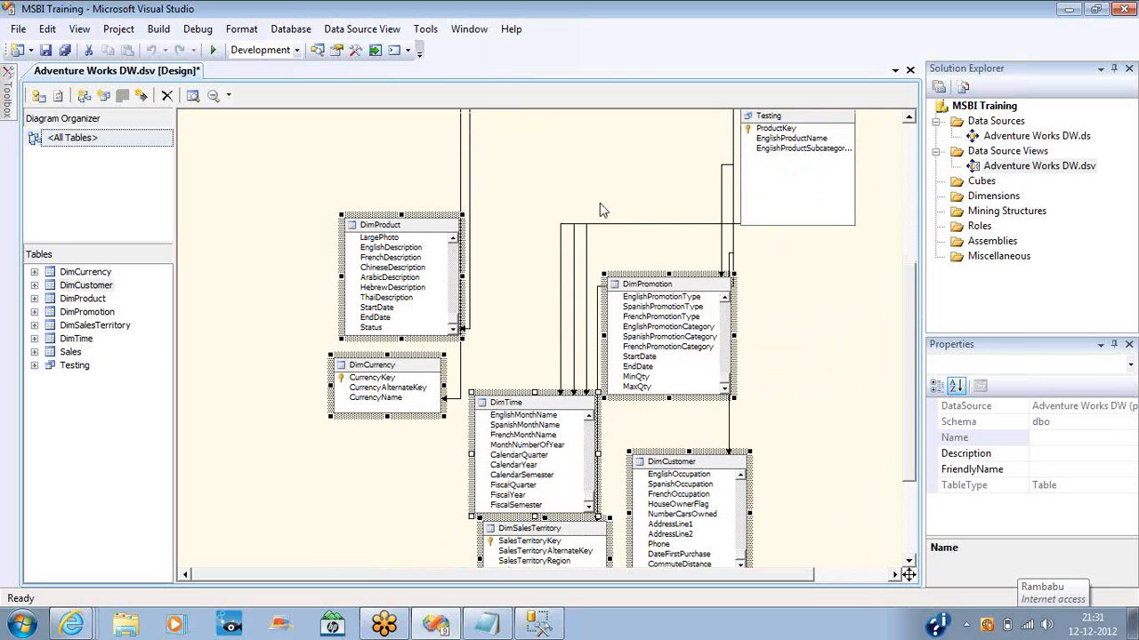
right_click(560, 184)
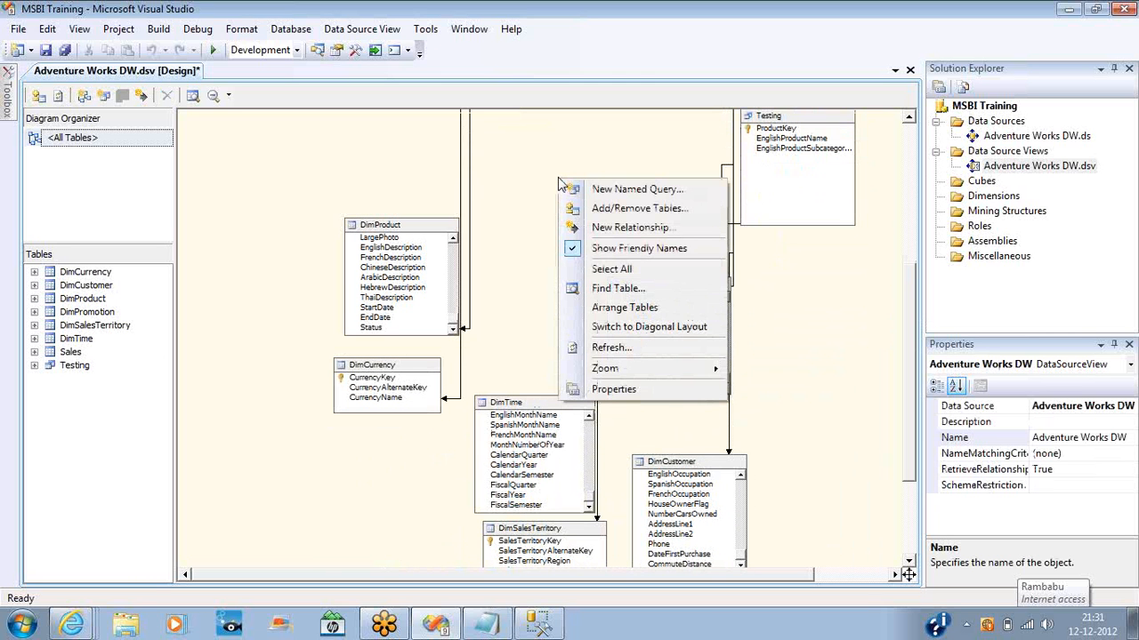
click(623, 308)
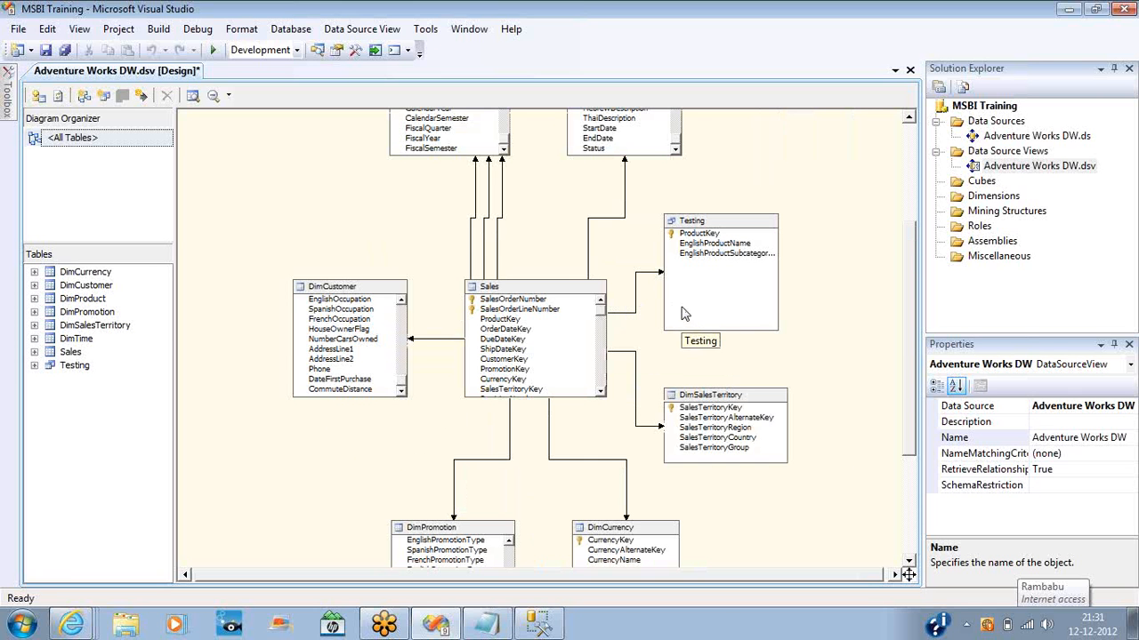
right_click(780, 178)
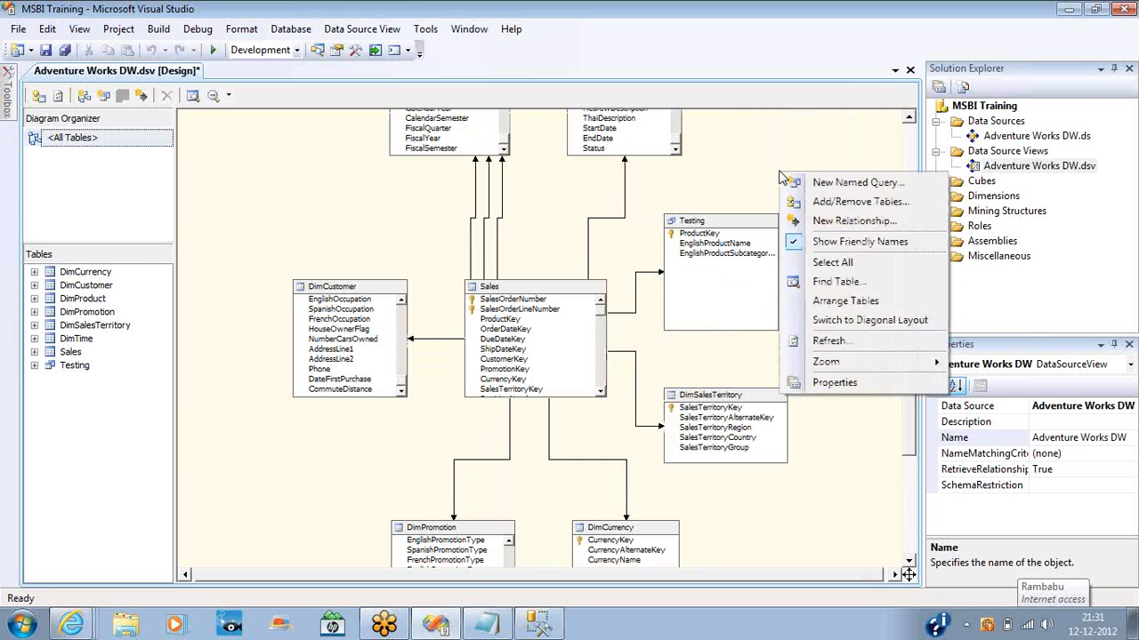
click(829, 301)
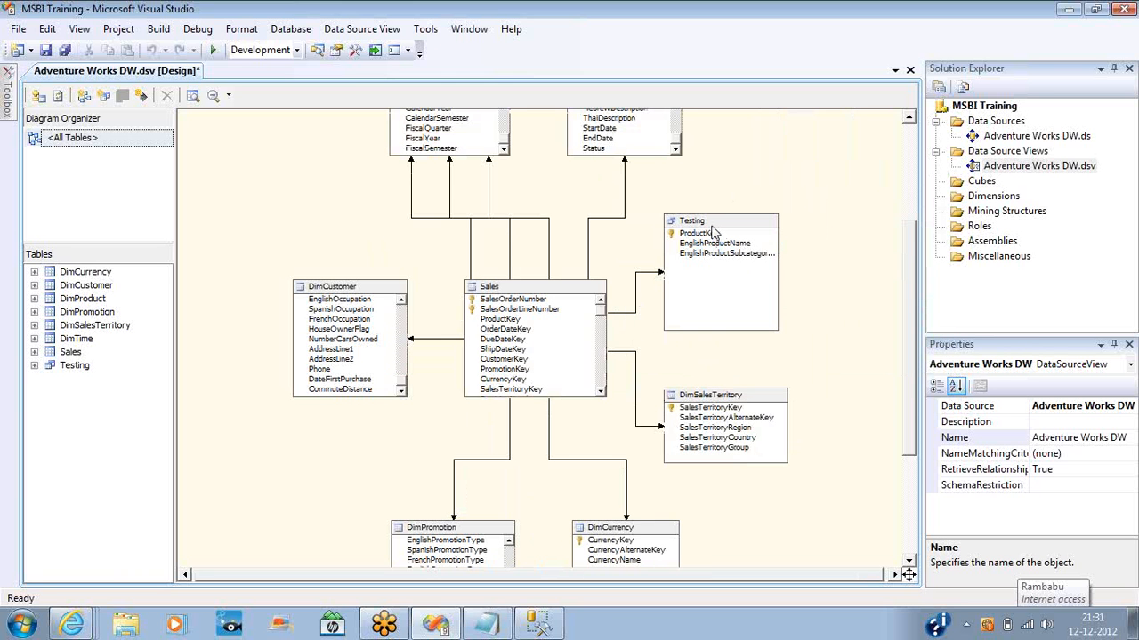
Step: Move the Testing and DimCustomer tables over the Sales table, and restore the tidy layout with Arrange Tables
drag(712, 233, 551, 346)
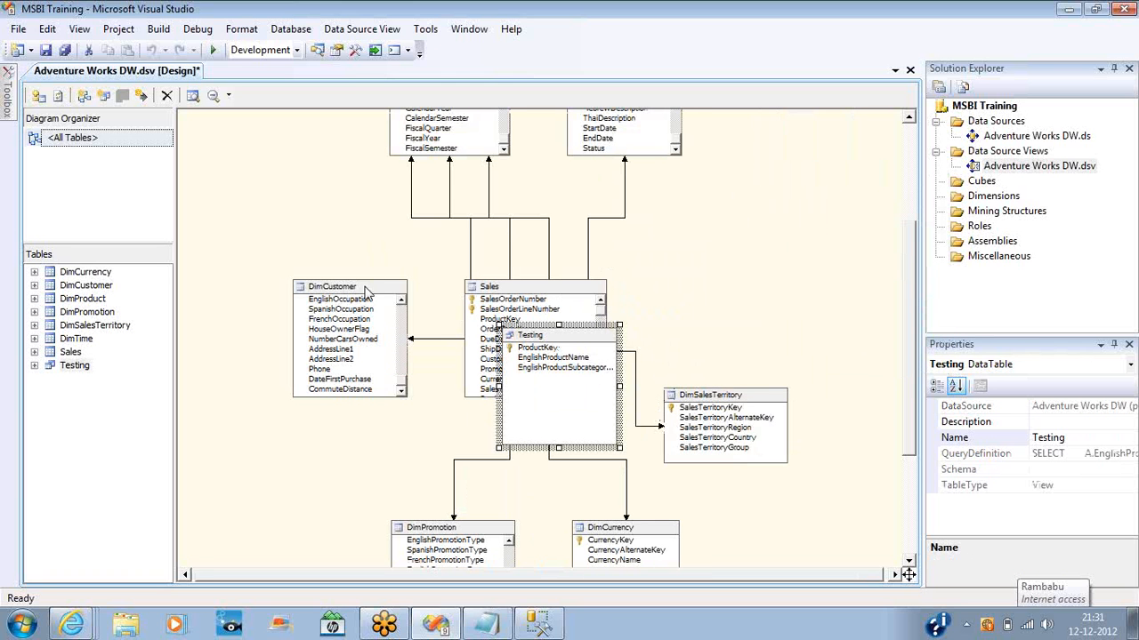
drag(365, 291, 457, 291)
click(803, 220)
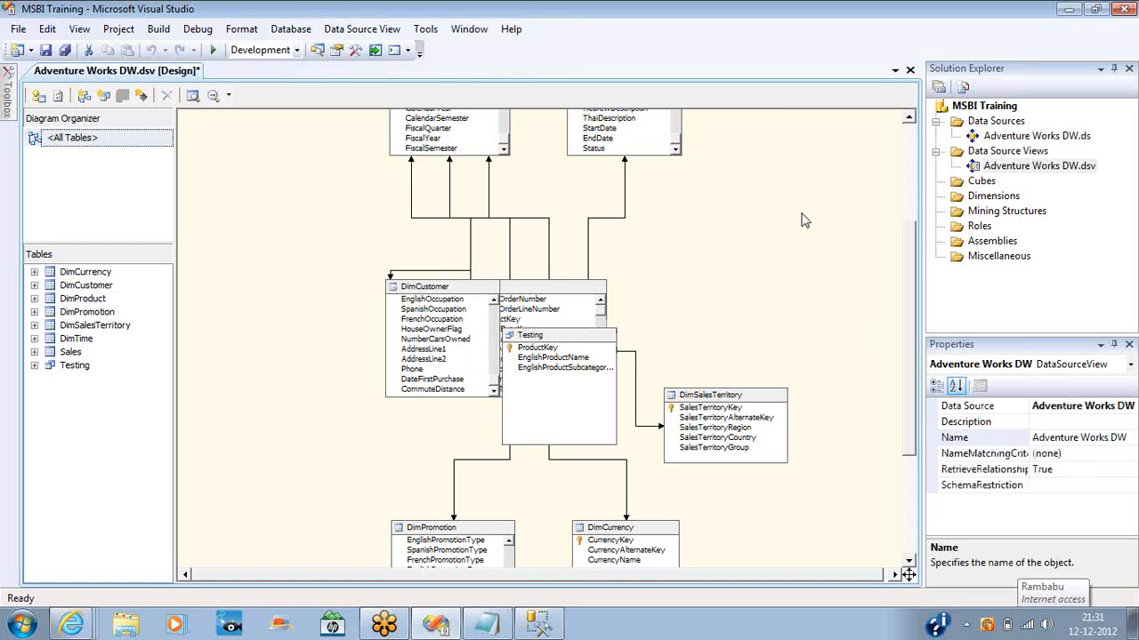
right_click(801, 216)
click(861, 344)
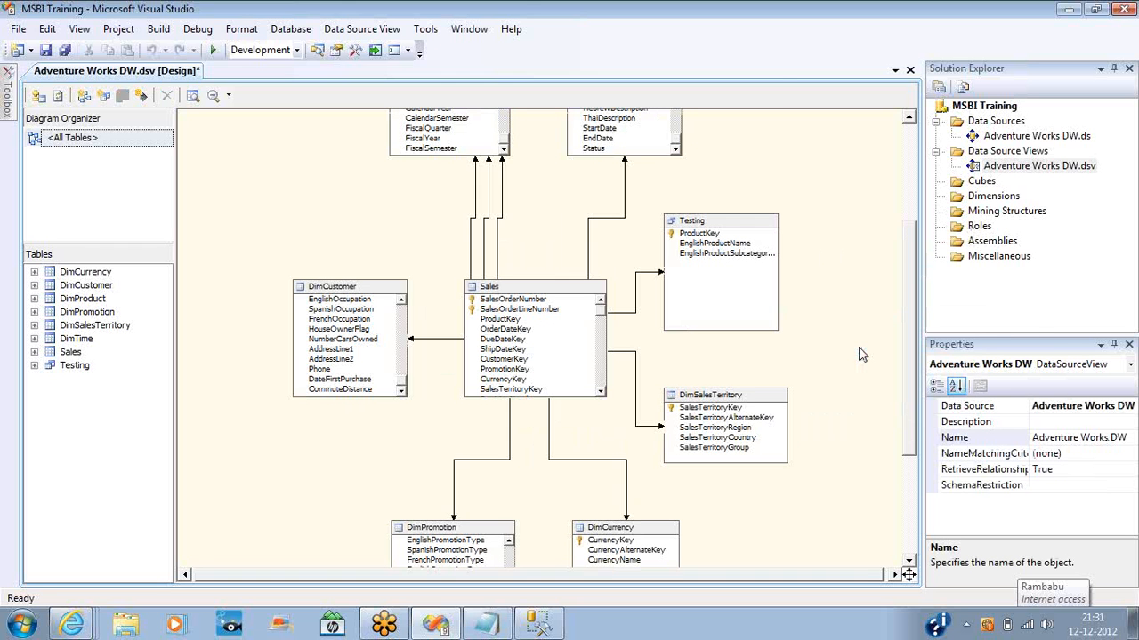
Step: Include all remaining available tables and views in the data source view again
right_click(824, 206)
click(849, 231)
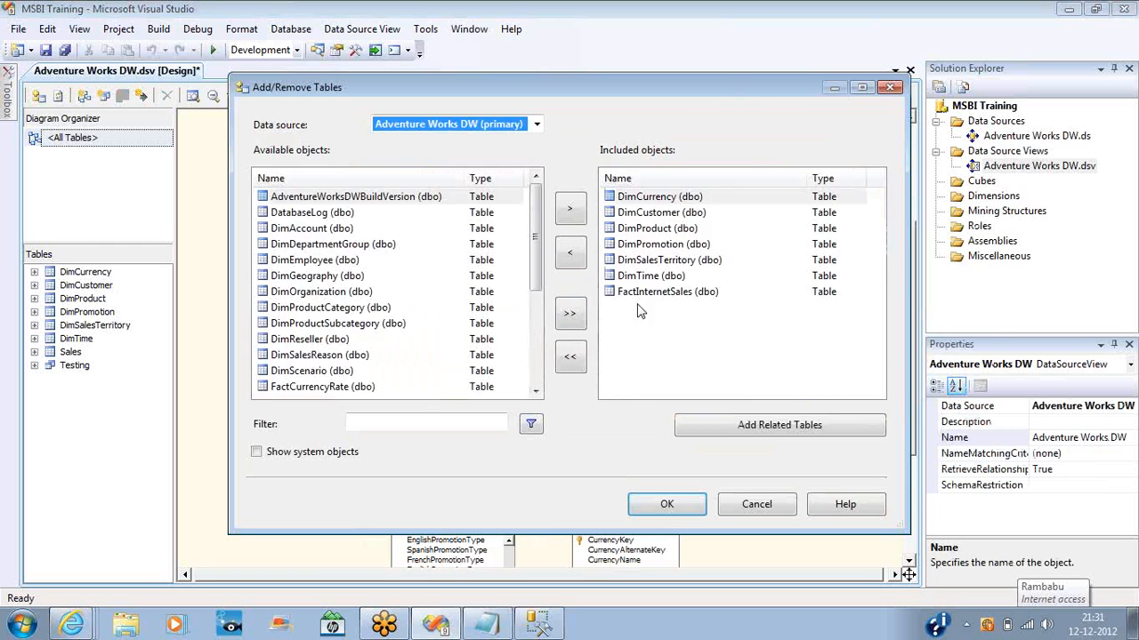
click(569, 313)
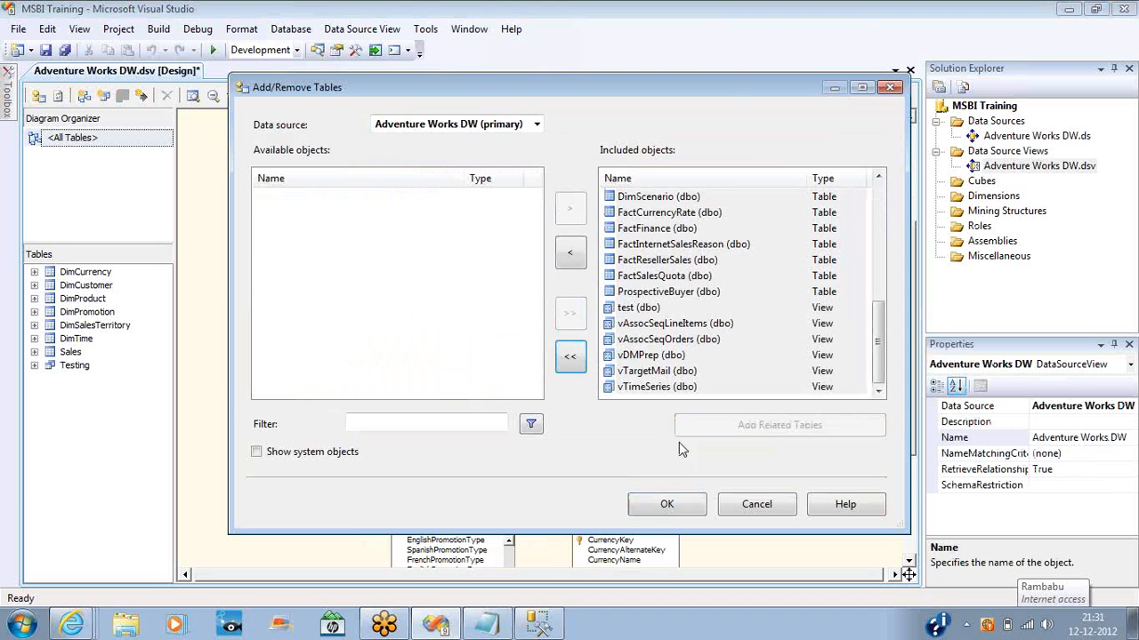
click(667, 505)
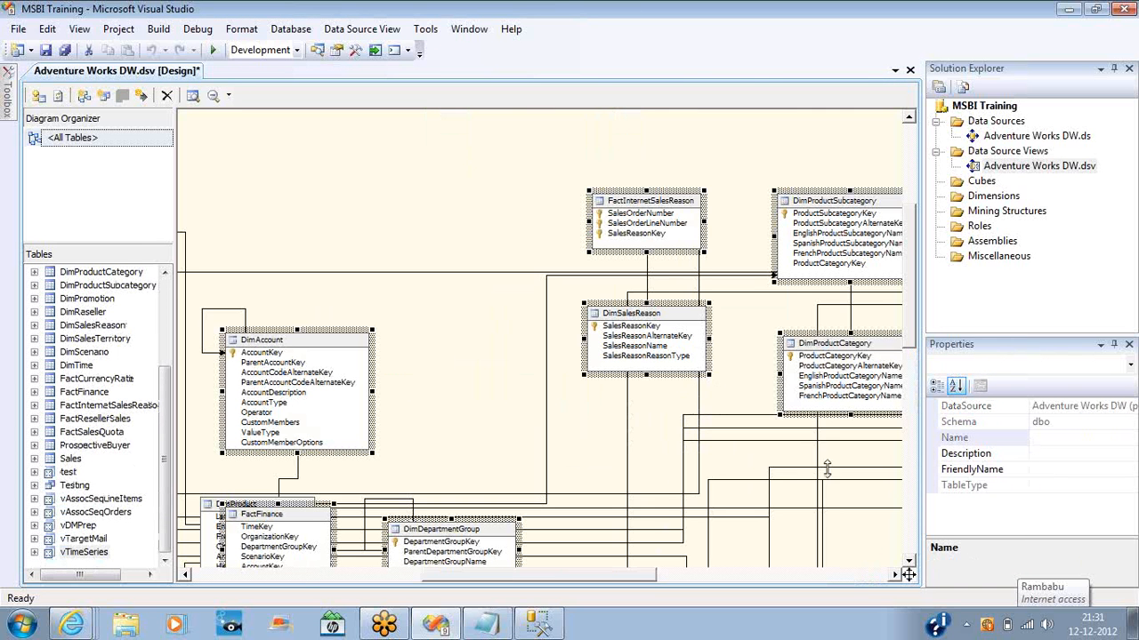
Step: Arrange all tables in the full data source view diagram automatically, and look over the resulting layout
drag(909, 574, 863, 538)
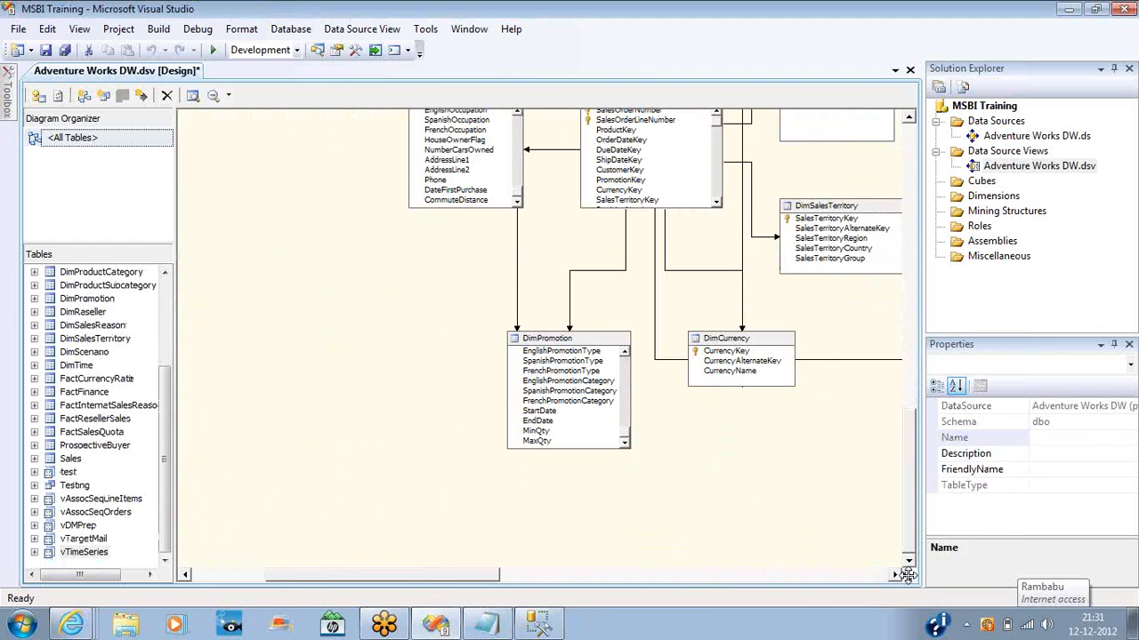
right_click(383, 323)
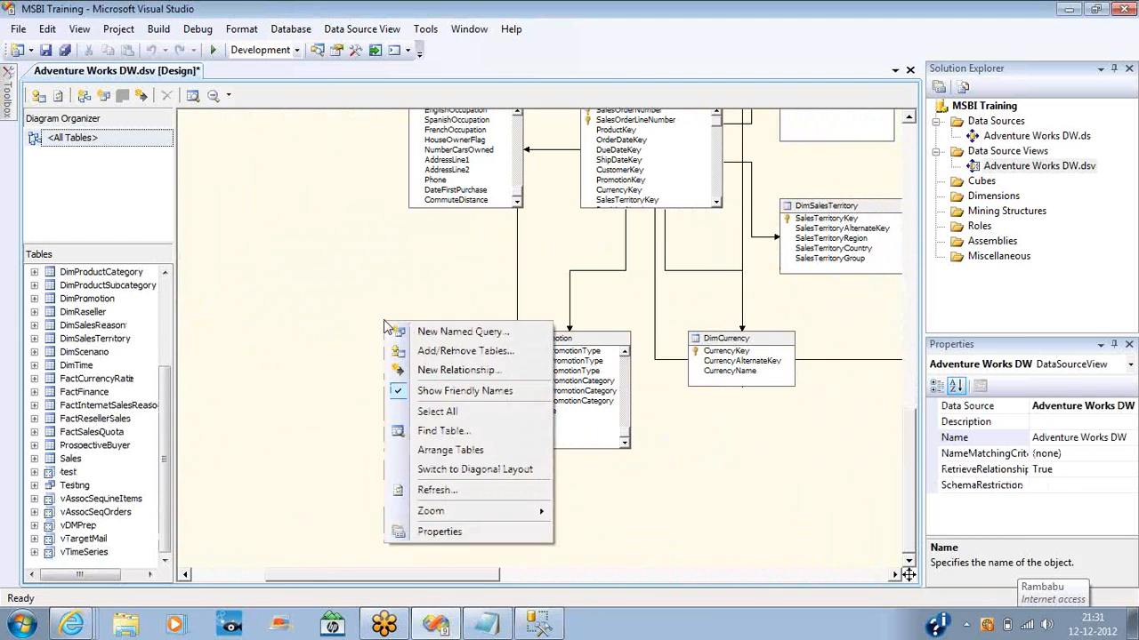
click(443, 457)
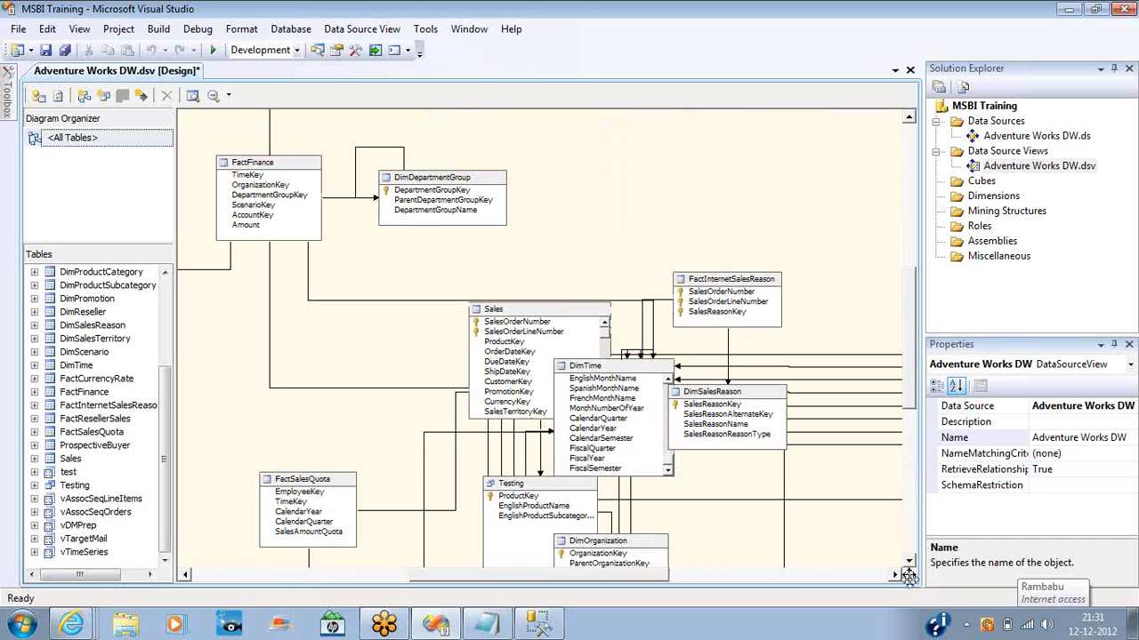
drag(907, 575, 879, 513)
drag(861, 495, 936, 470)
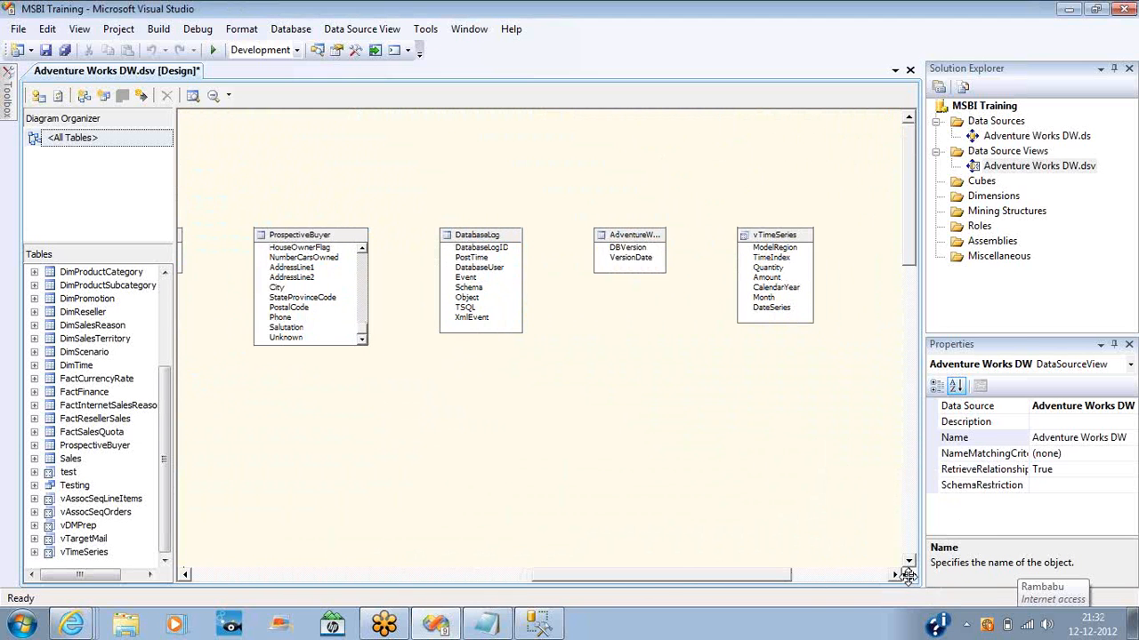
Step: Exclude all objects from the data source view, filter the available ones by "internet", and include FactInternetSales
right_click(637, 384)
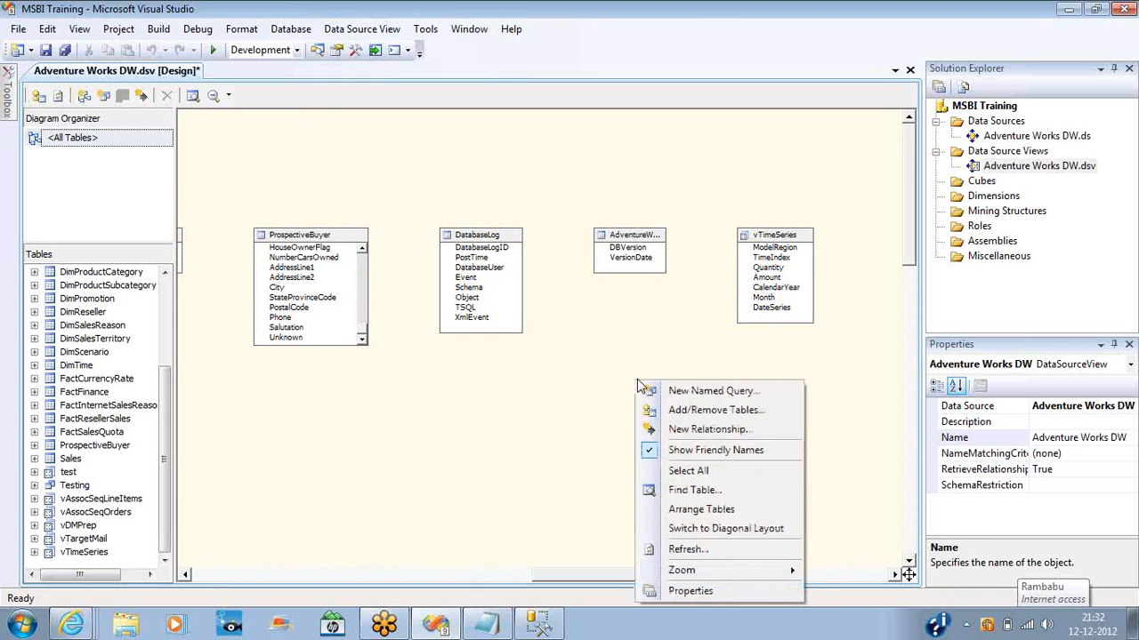
click(678, 411)
click(572, 356)
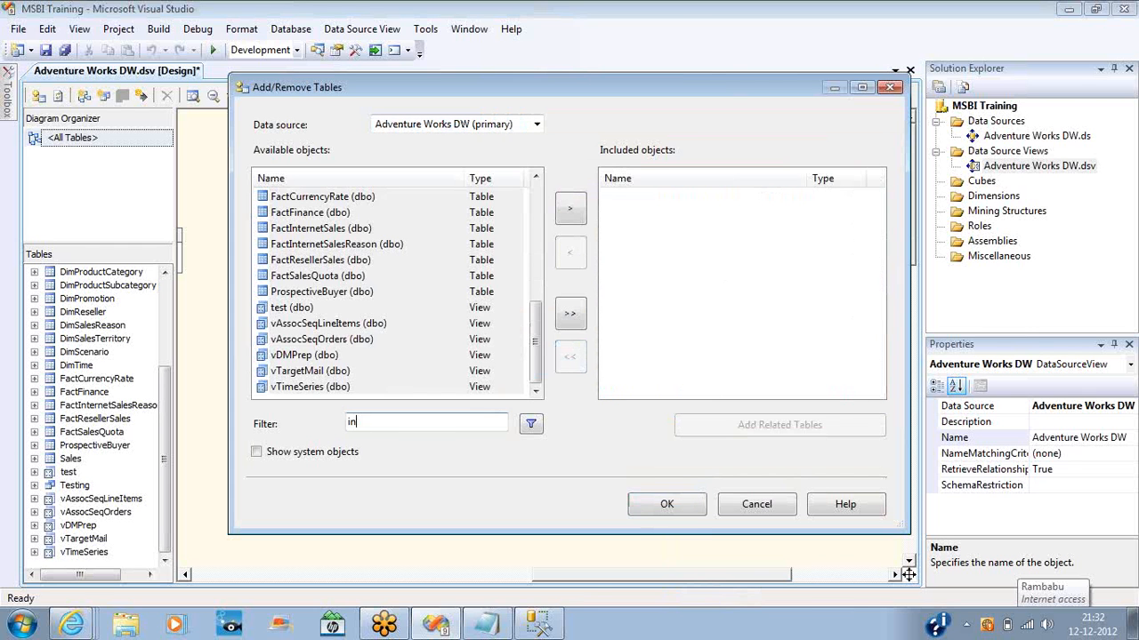
text(internet)
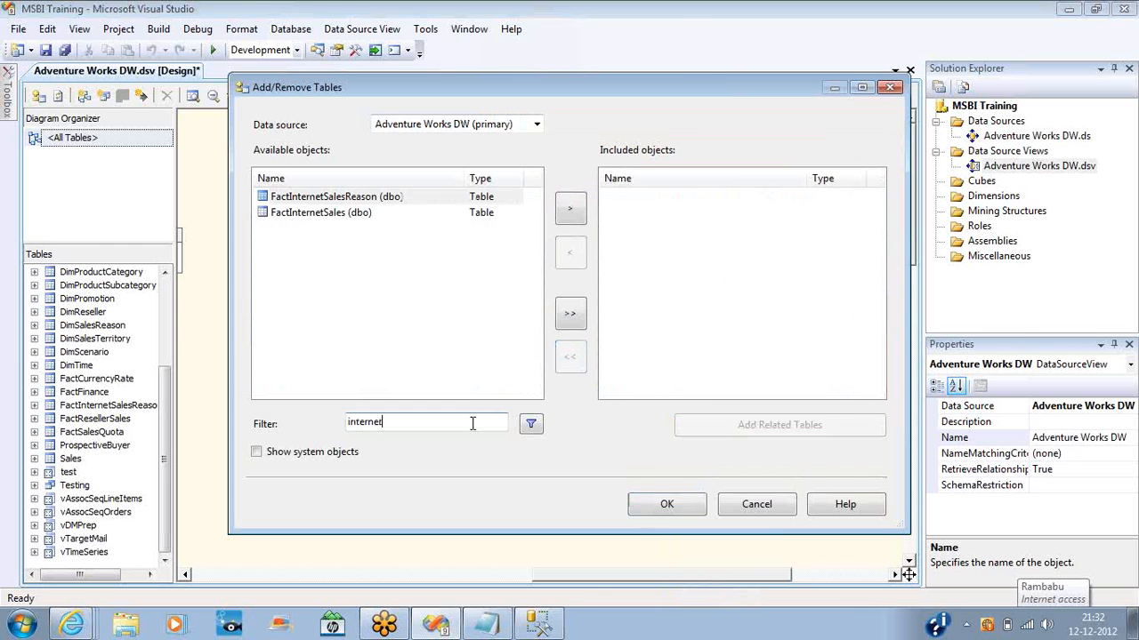
click(354, 213)
click(570, 220)
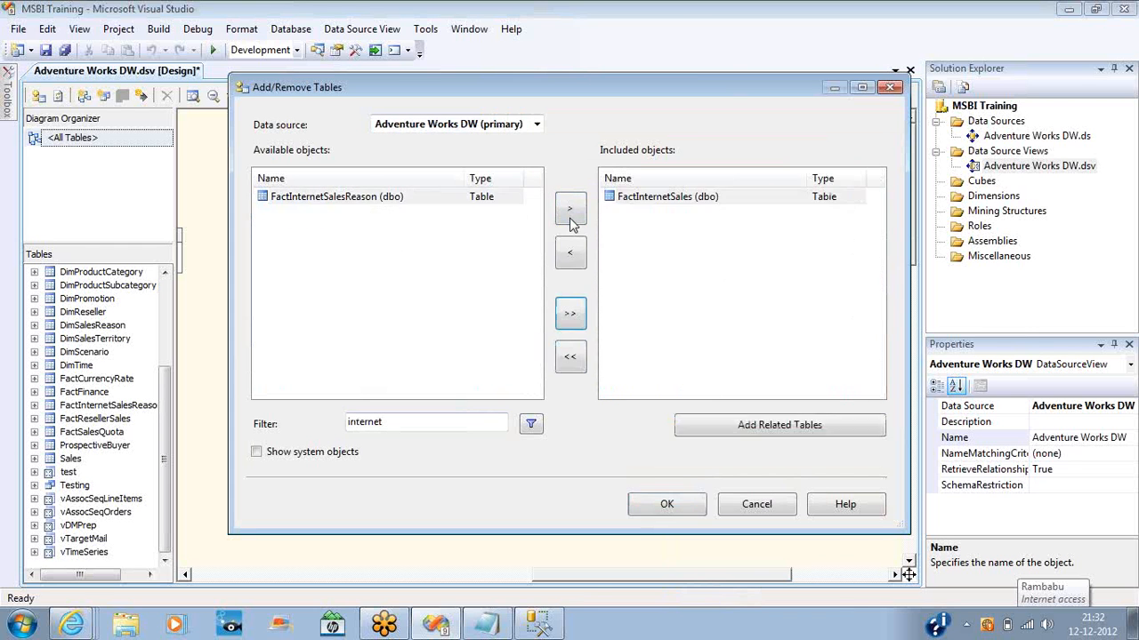
Step: Add the tables related to FactInternetSales, leaving out FactInternetSalesReason, and apply the table selection
click(570, 220)
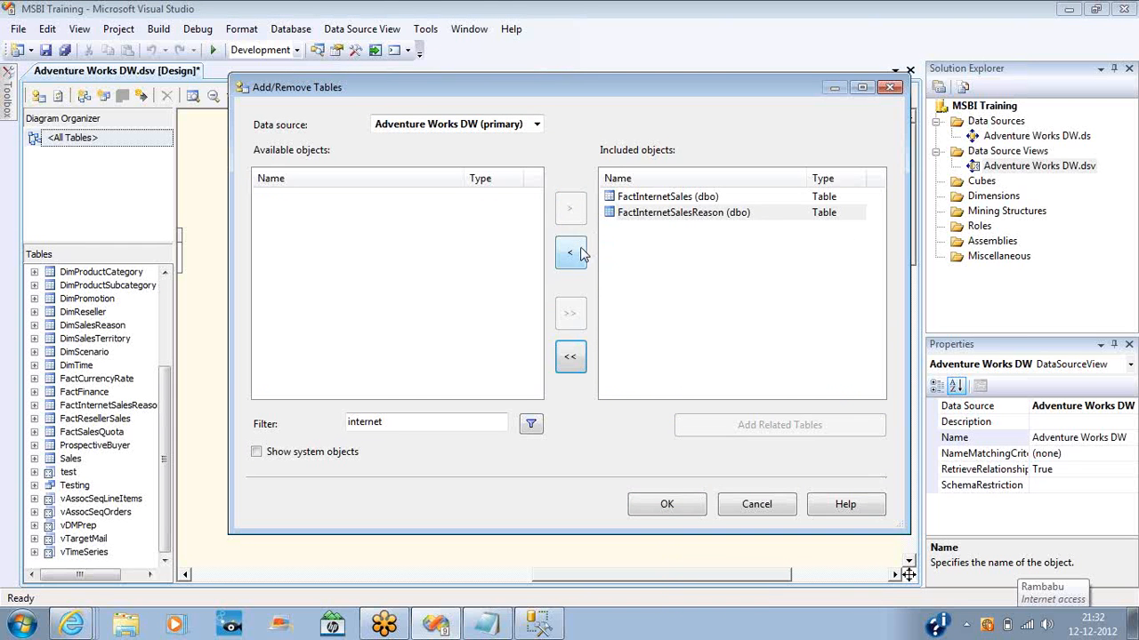
click(572, 255)
click(723, 425)
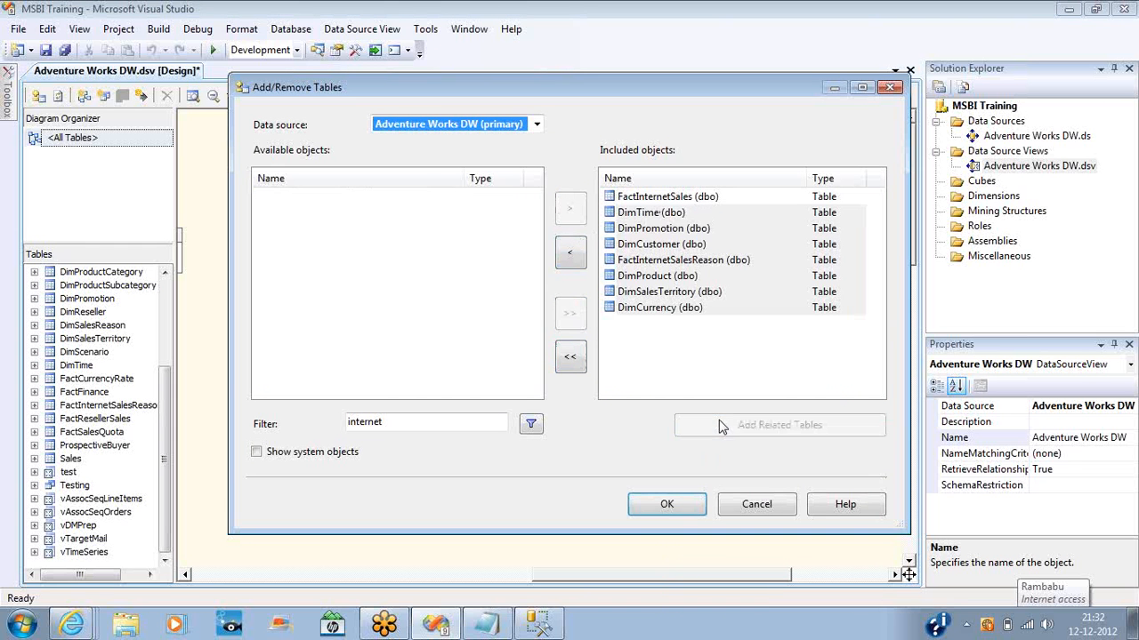
click(652, 262)
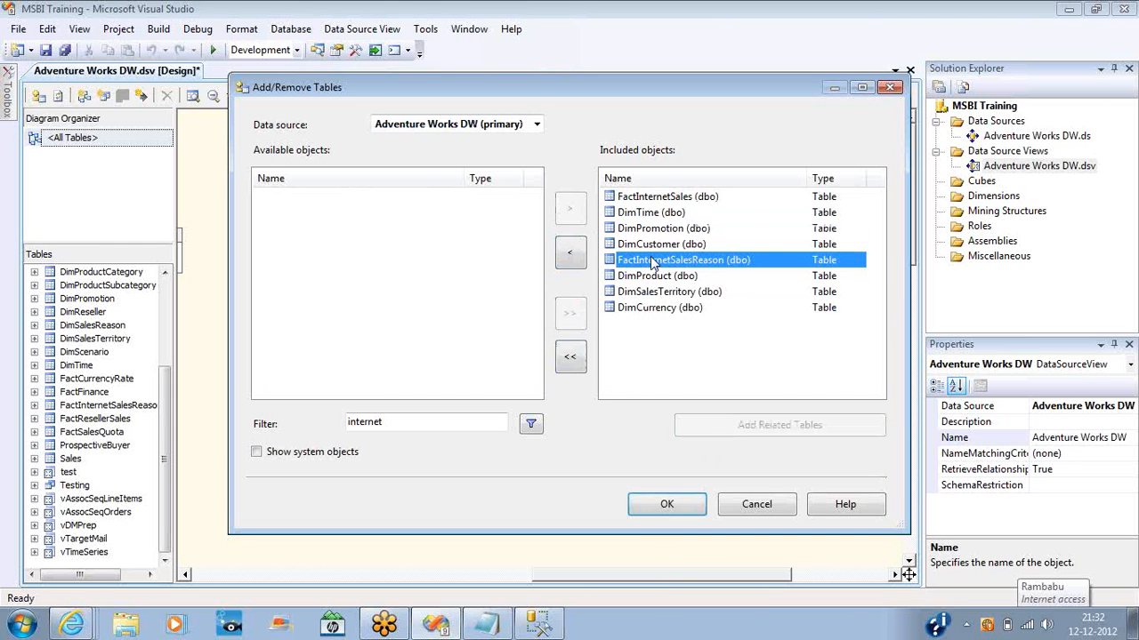
double_click(652, 262)
click(666, 504)
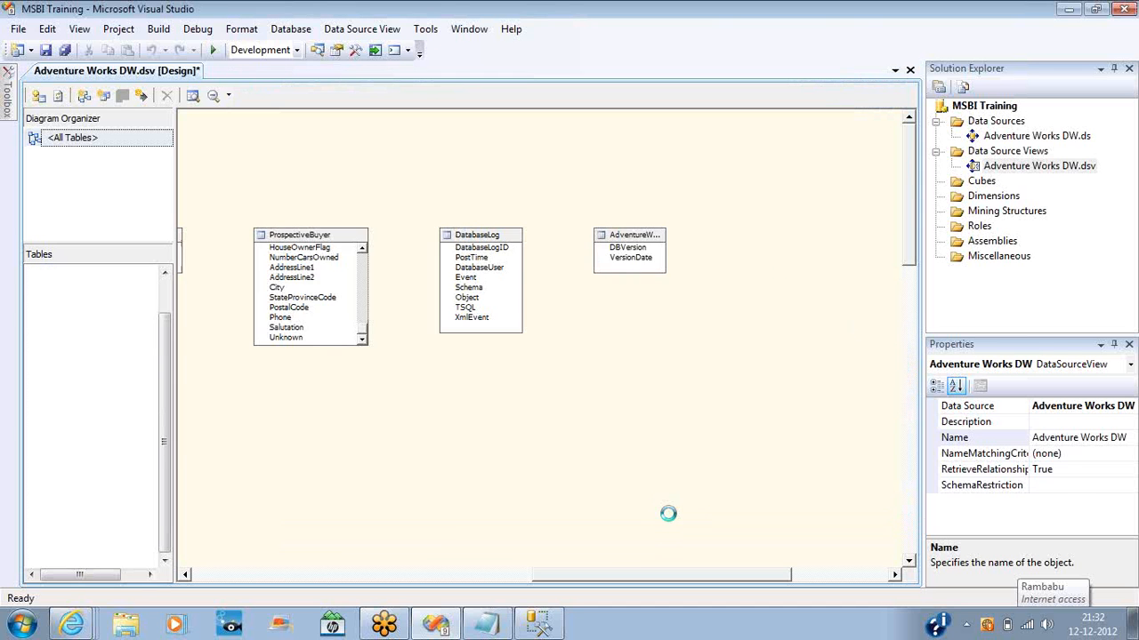
Step: Arrange the diagram's tables automatically, and switch the diagram to the diagonal layout
right_click(782, 208)
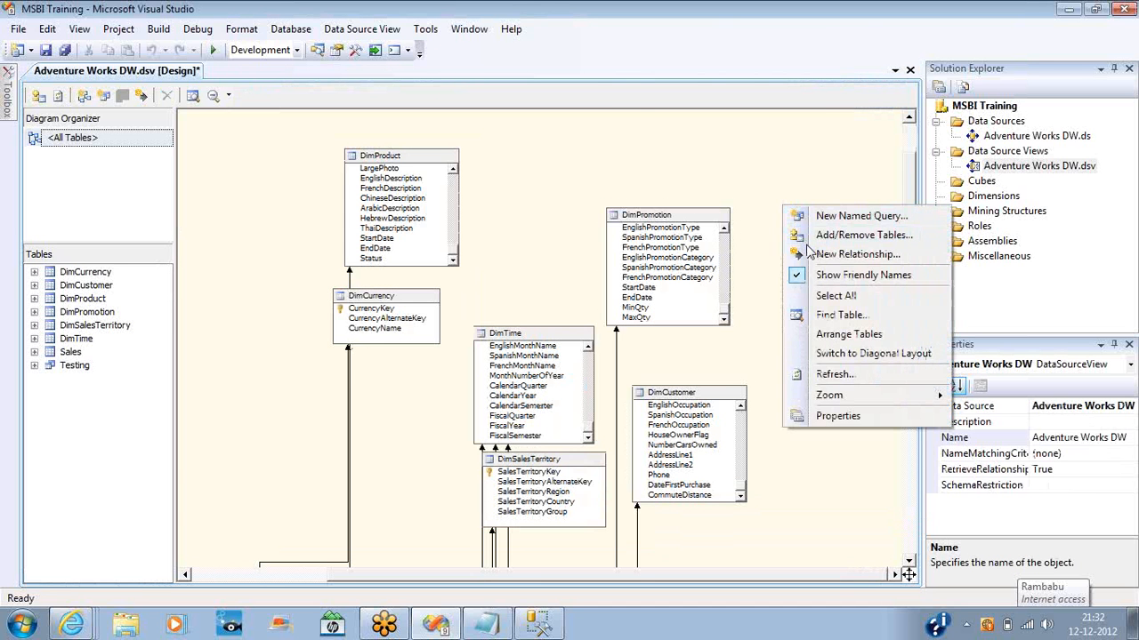
click(822, 335)
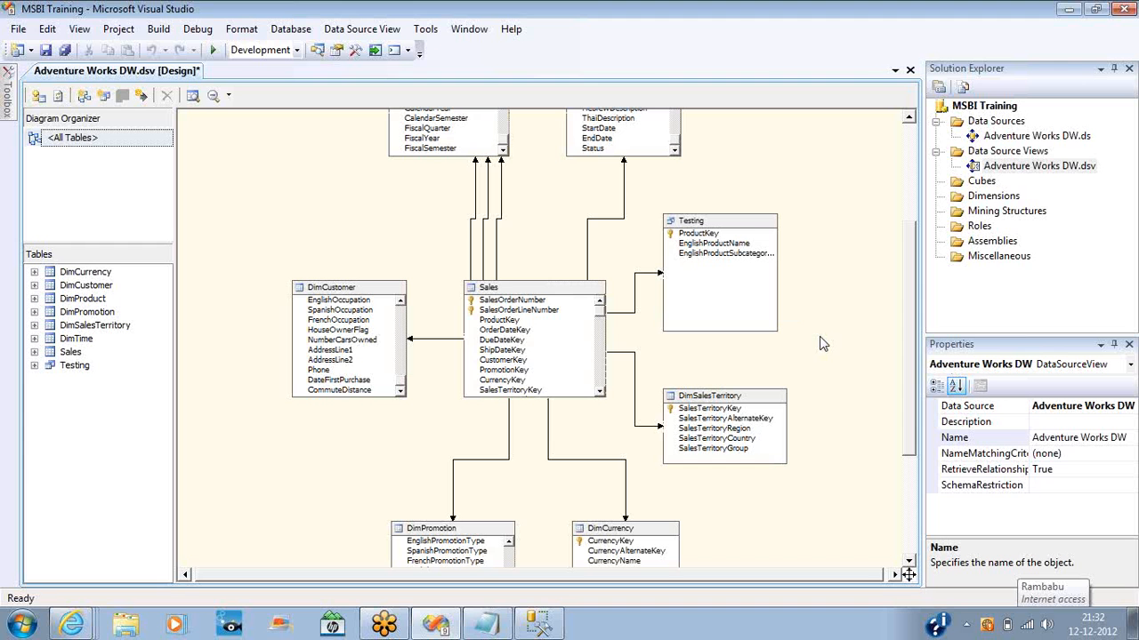
right_click(804, 207)
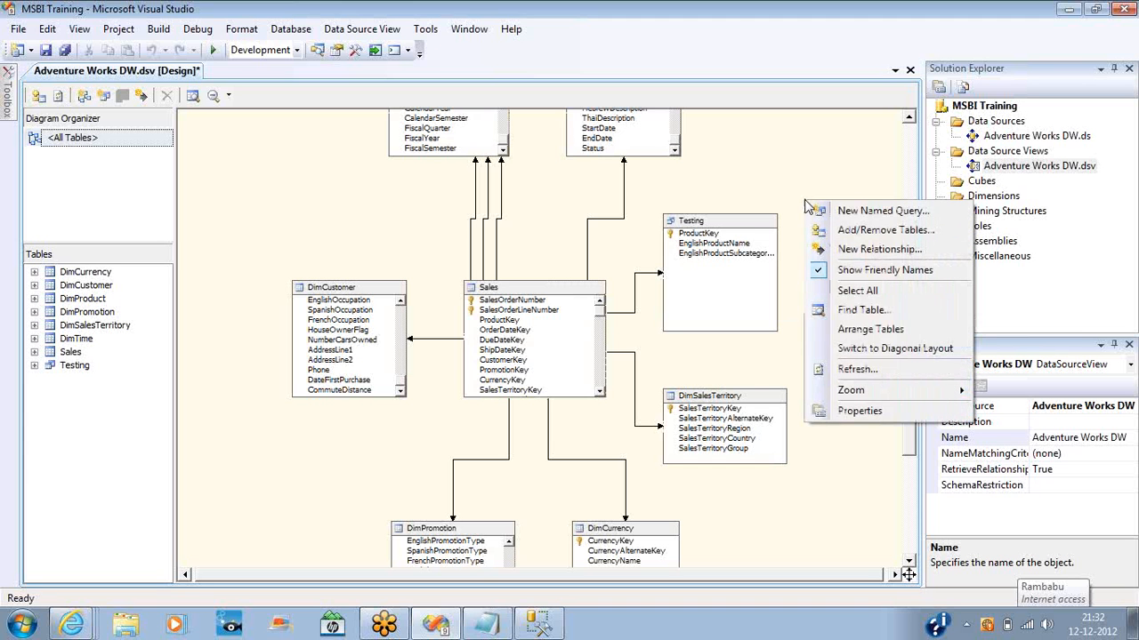
click(888, 351)
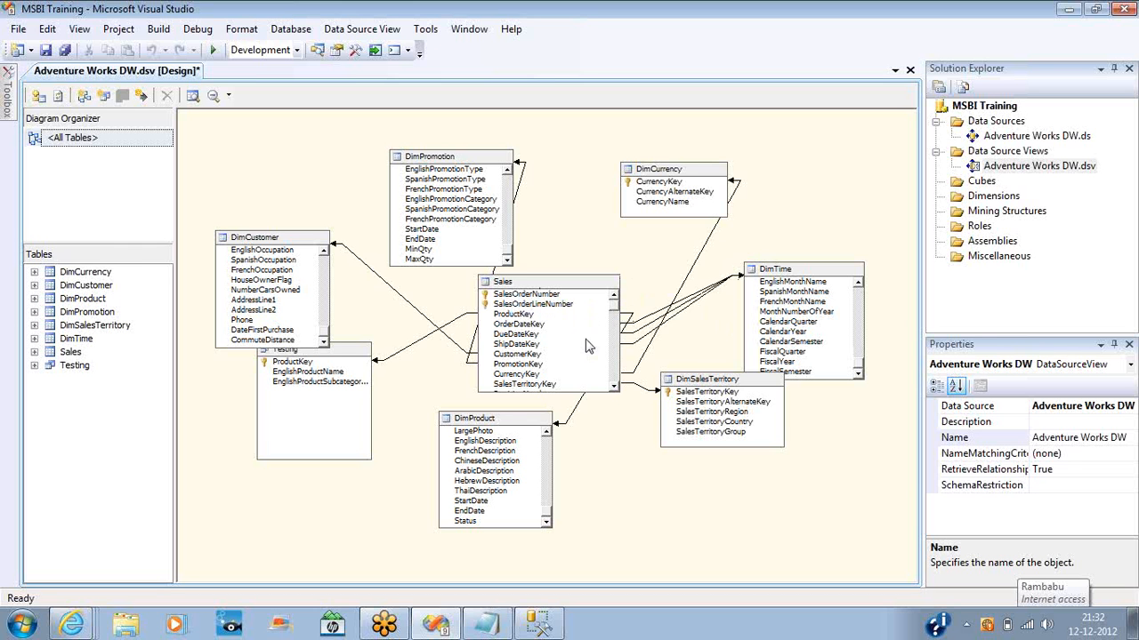
Step: Return the diagram to the rectangular layout, switching to the diagonal layout and back once more
right_click(797, 144)
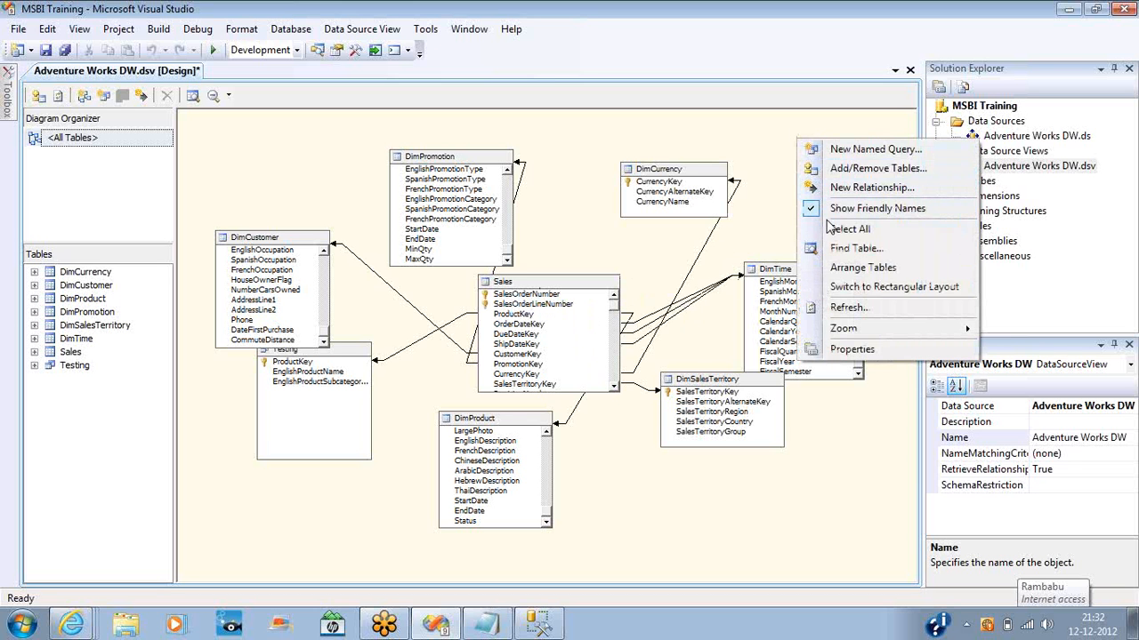
click(882, 303)
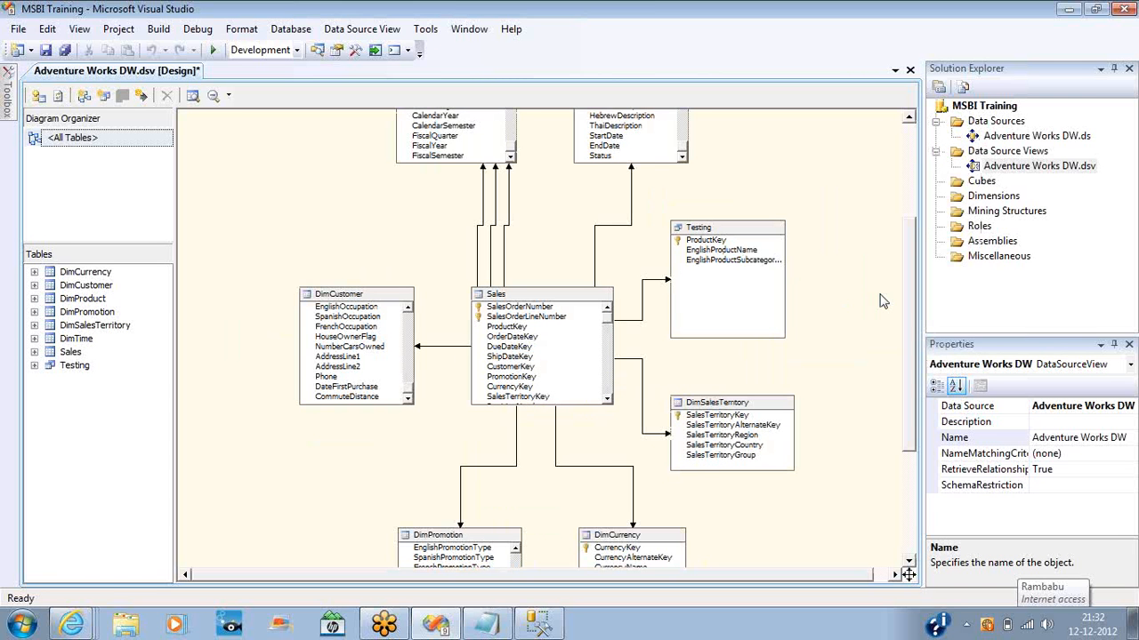
right_click(852, 251)
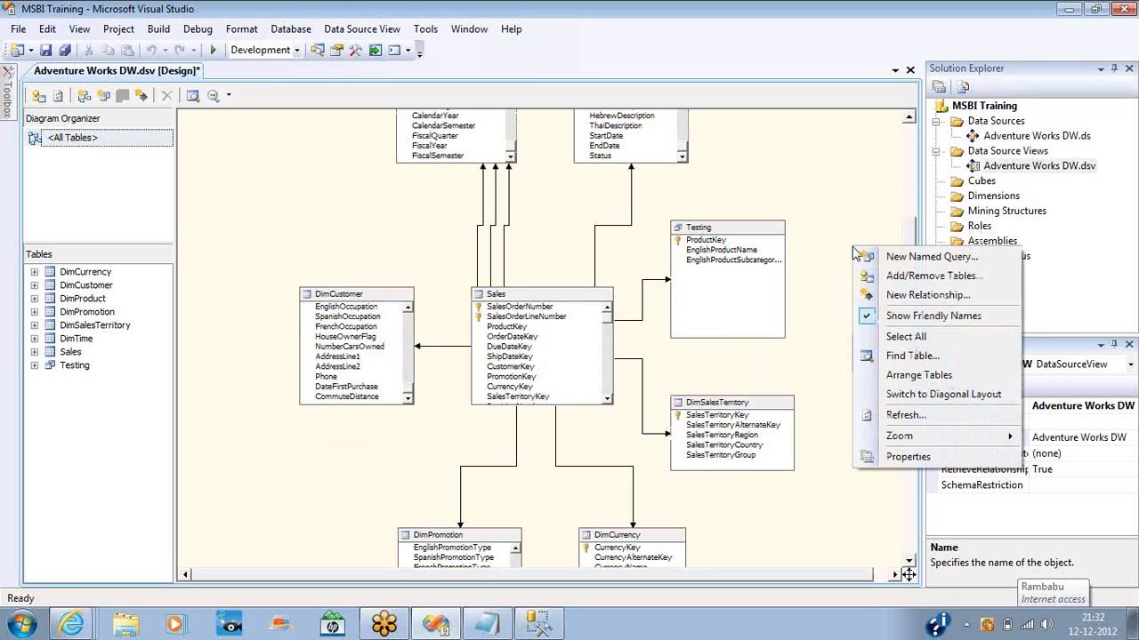
click(900, 401)
right_click(816, 217)
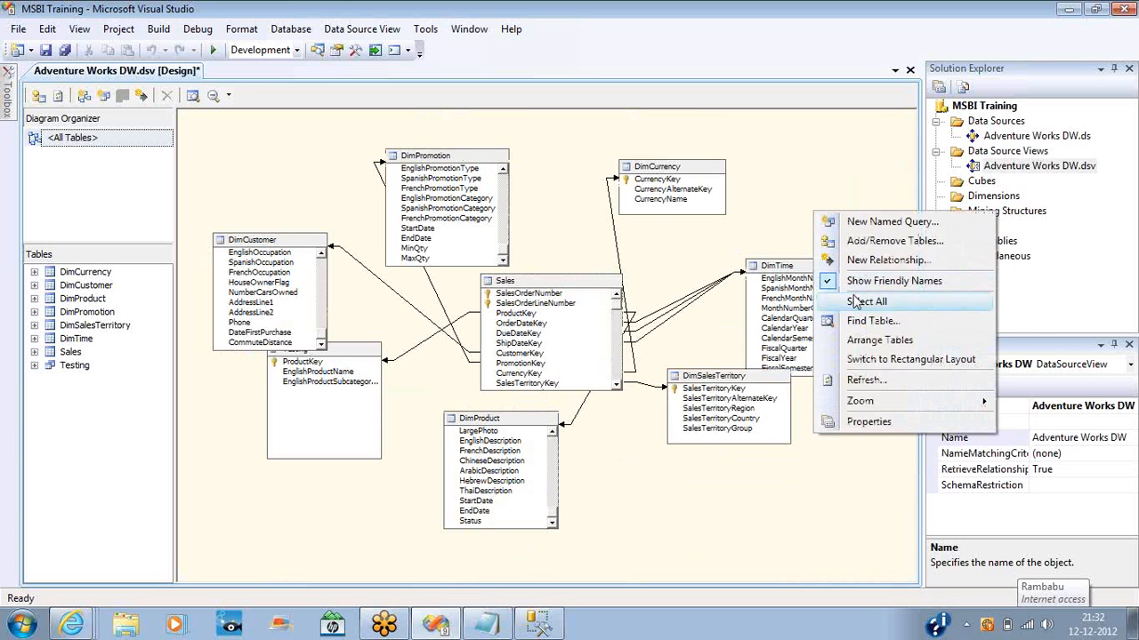
click(870, 364)
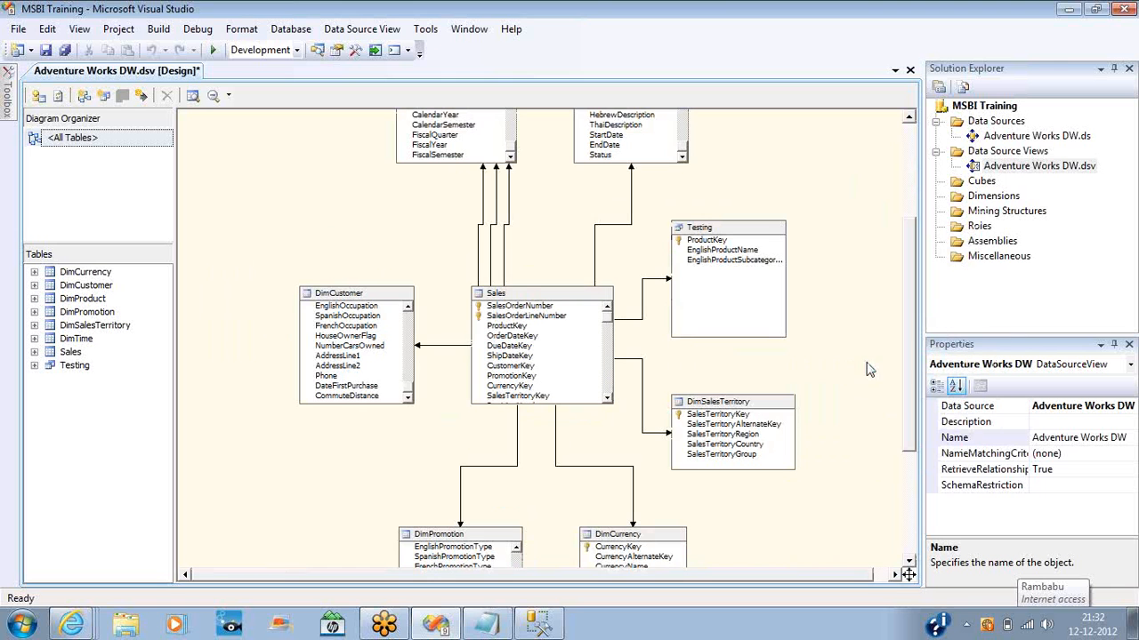
Step: Set the diagram's zoom to 100%, and change it to To Fit
right_click(790, 153)
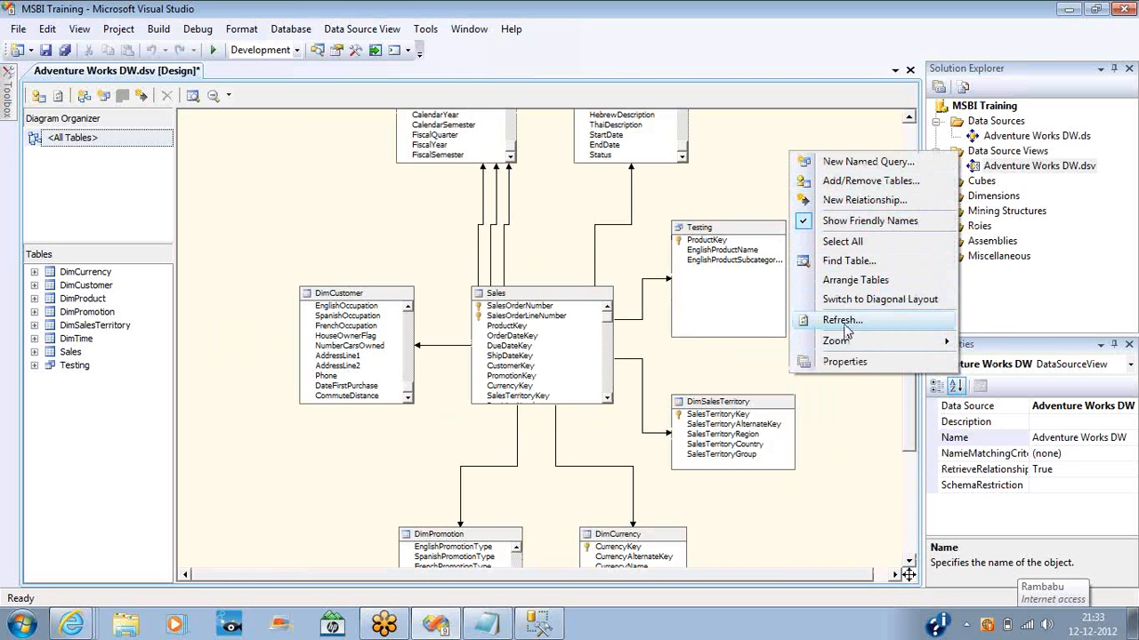
mouse_move(847, 347)
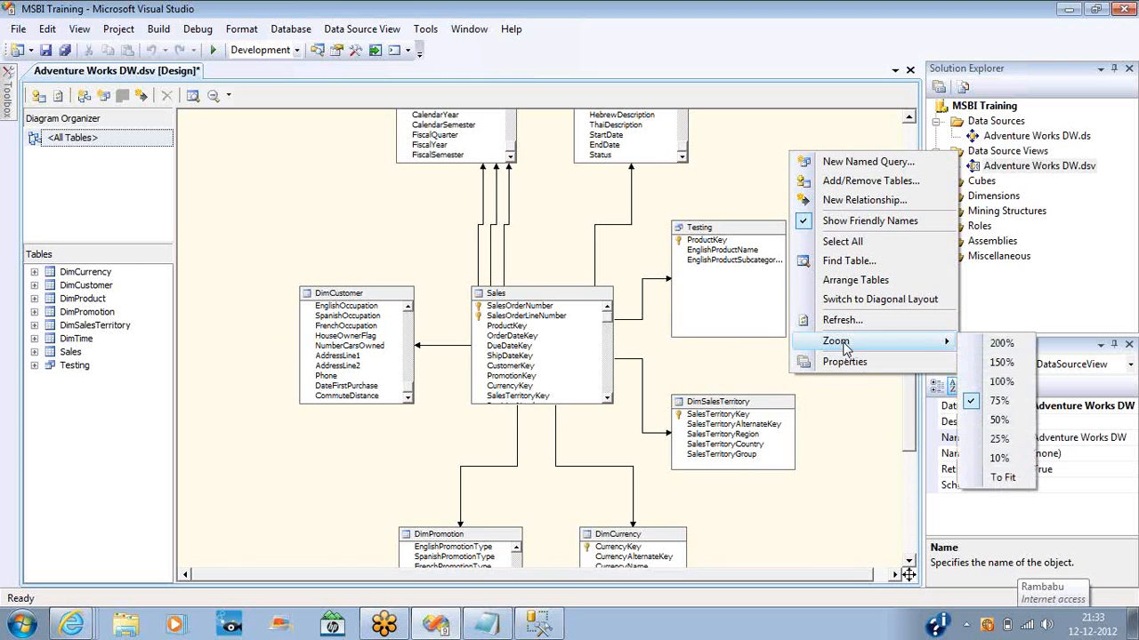
click(1000, 381)
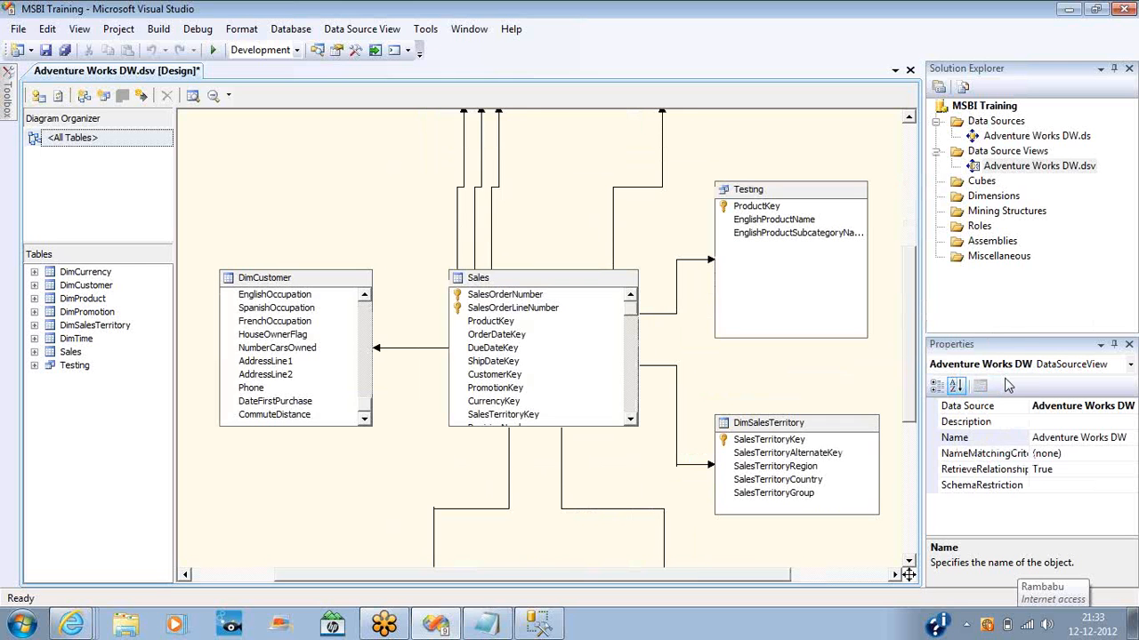
right_click(672, 225)
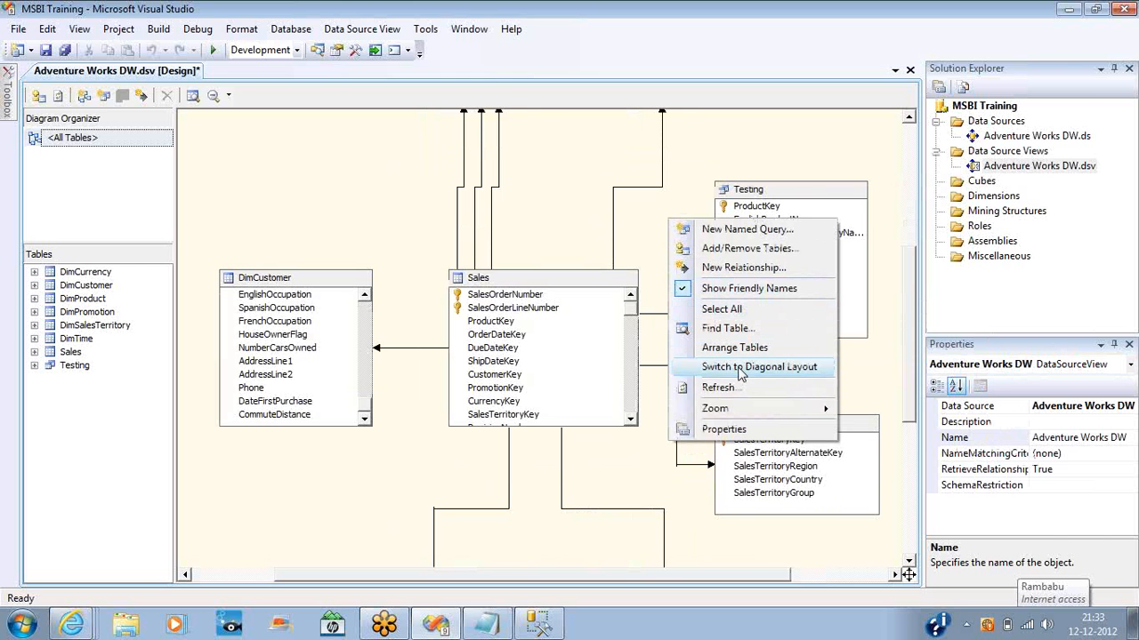
mouse_move(747, 411)
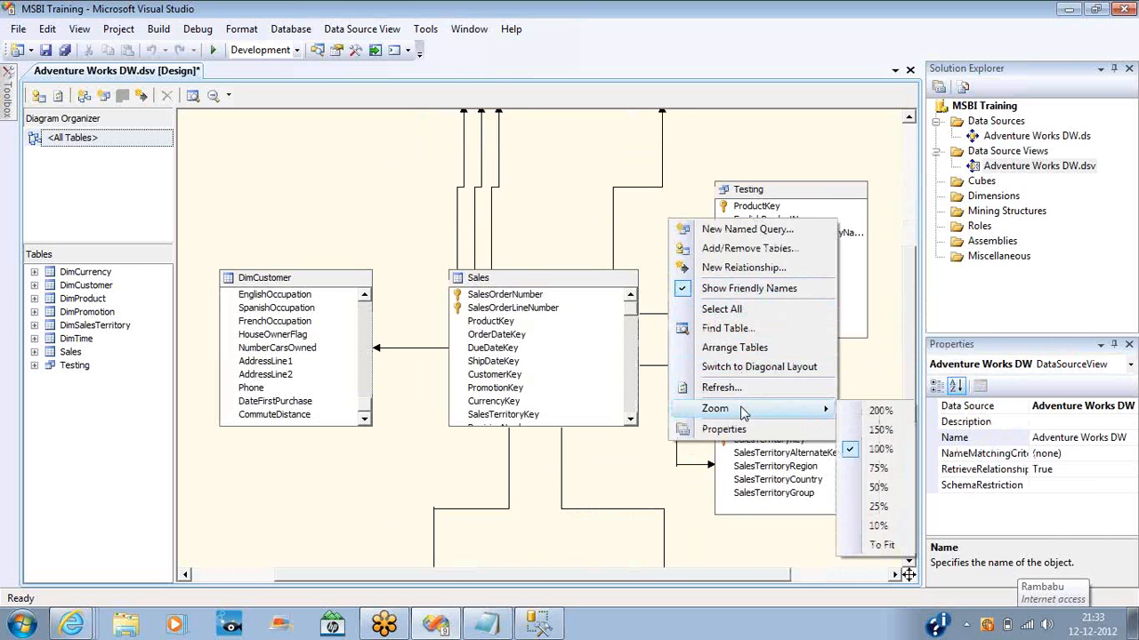
click(882, 546)
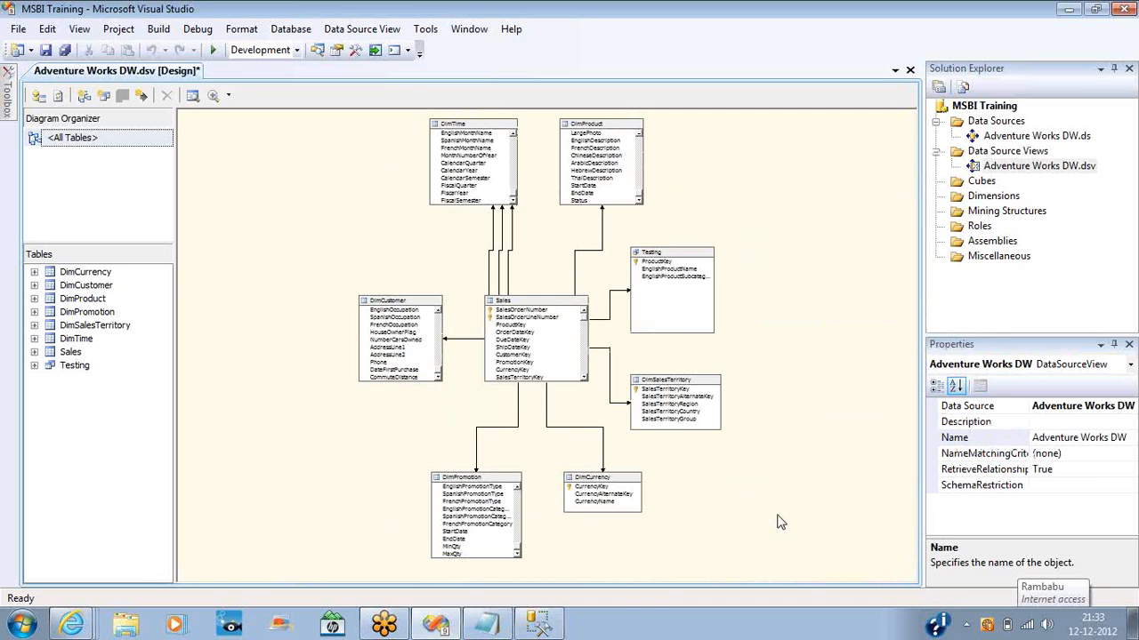
right_click(757, 294)
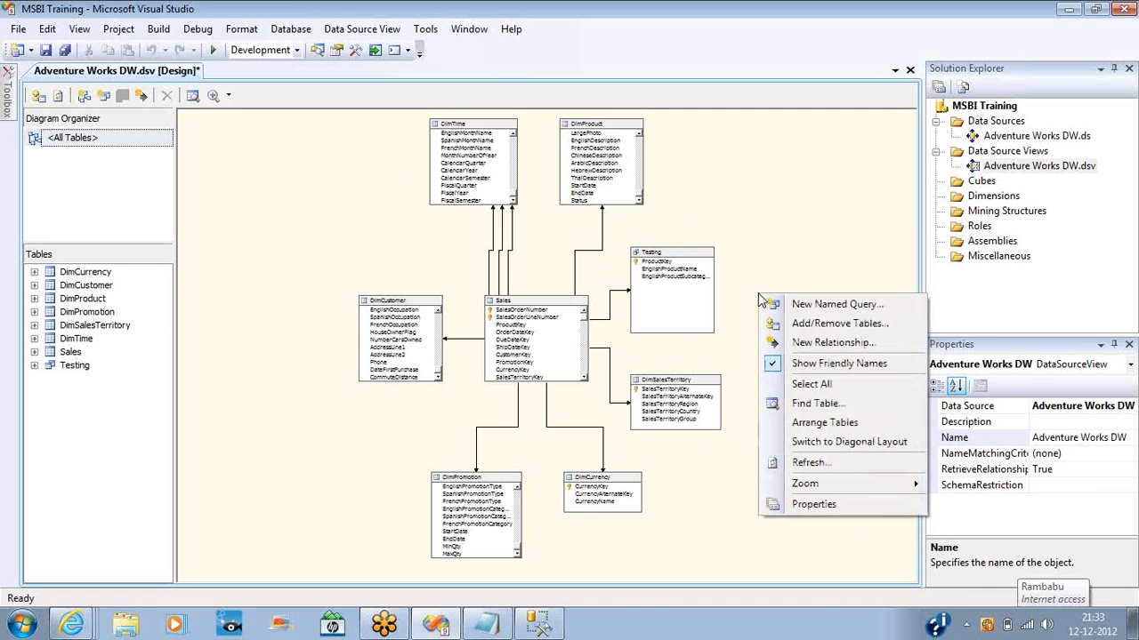
mouse_move(827, 487)
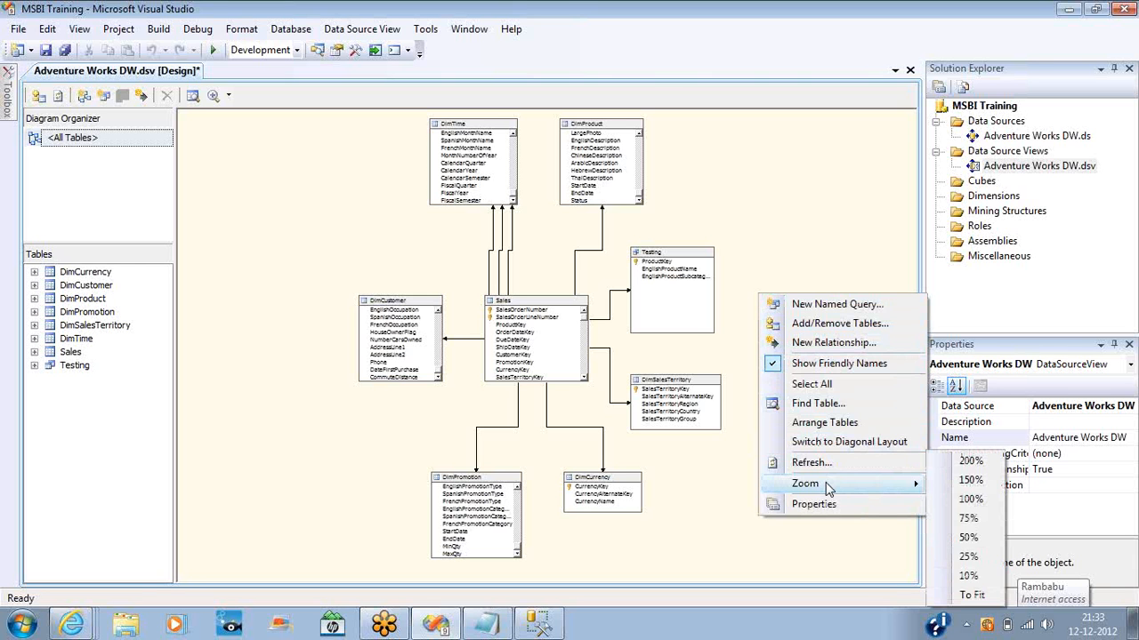
click(763, 554)
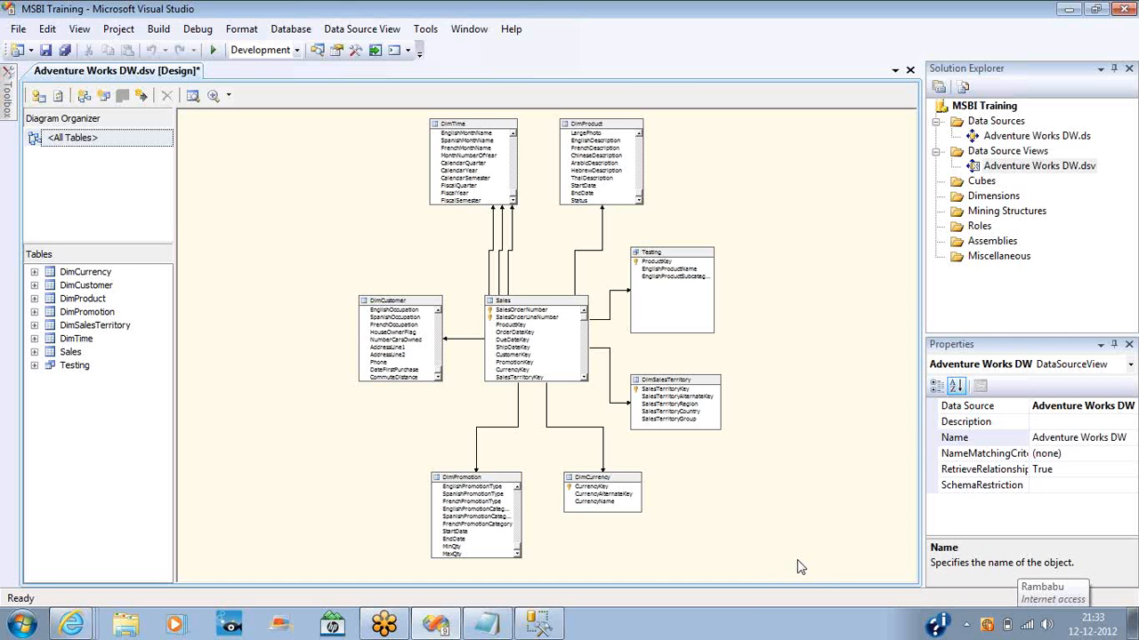
Step: Include all available tables and views in the data source view, and apply the selection
right_click(755, 161)
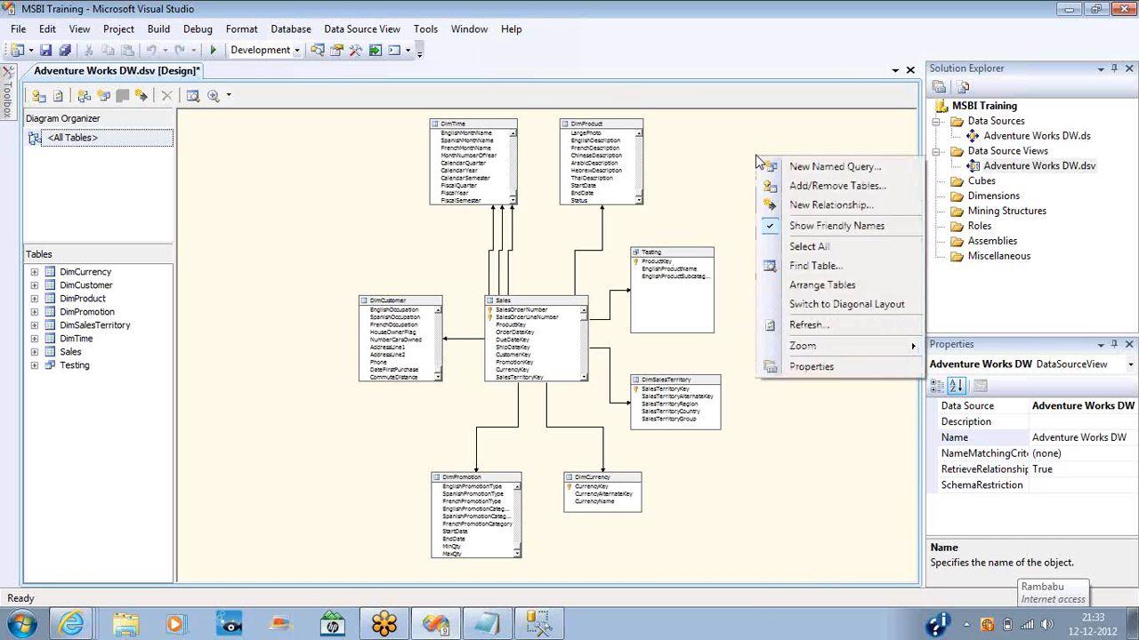
click(797, 193)
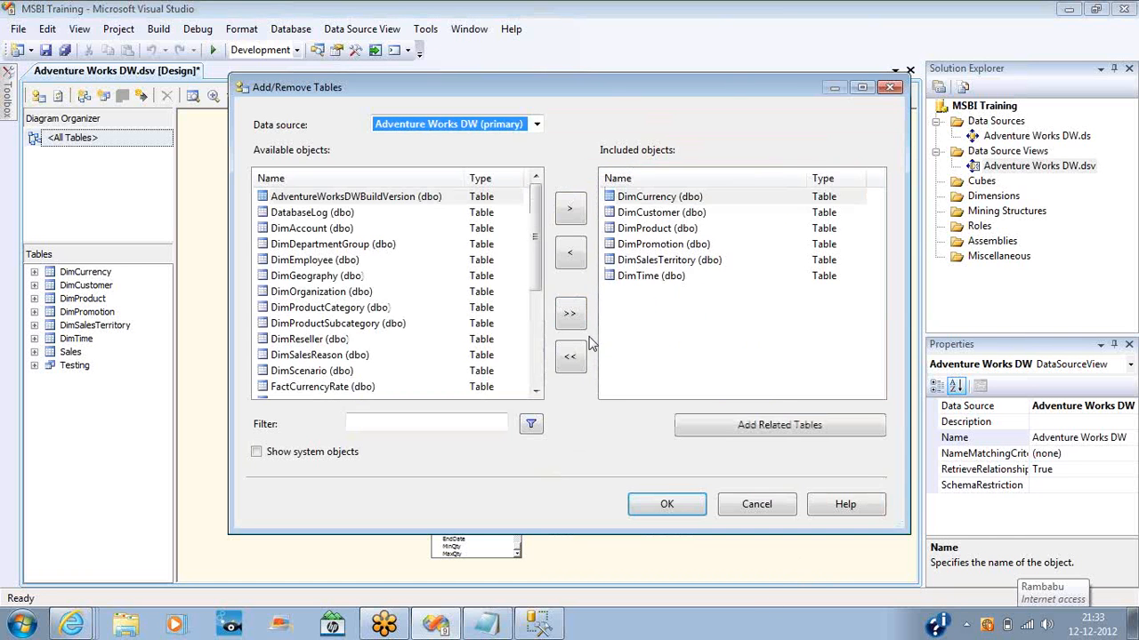
click(570, 313)
click(666, 504)
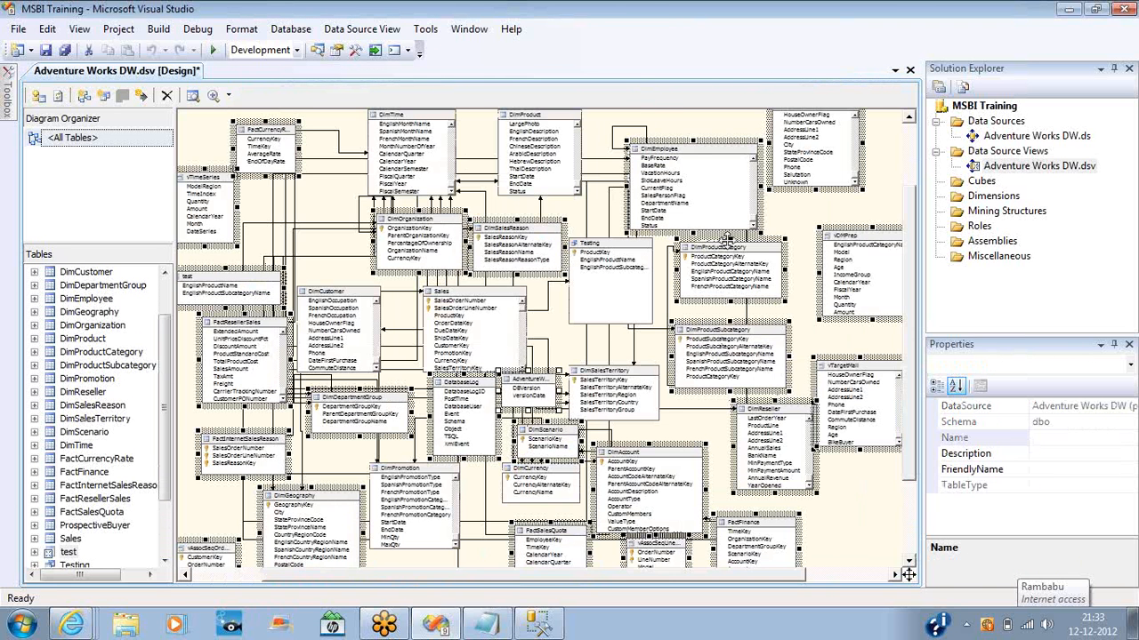
right_click(800, 228)
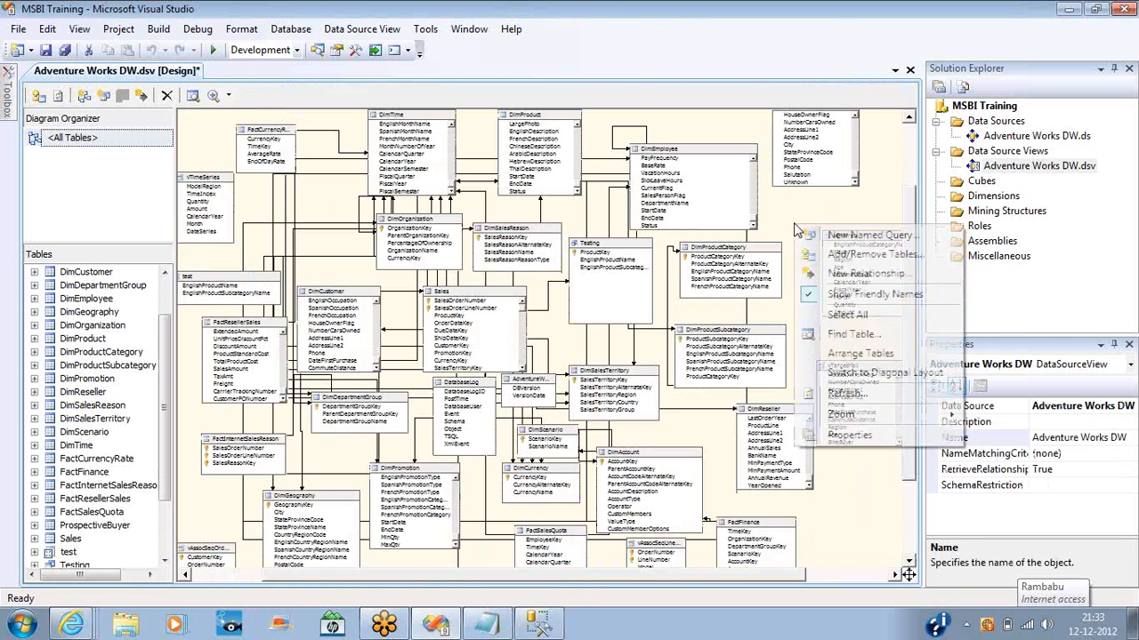
click(834, 260)
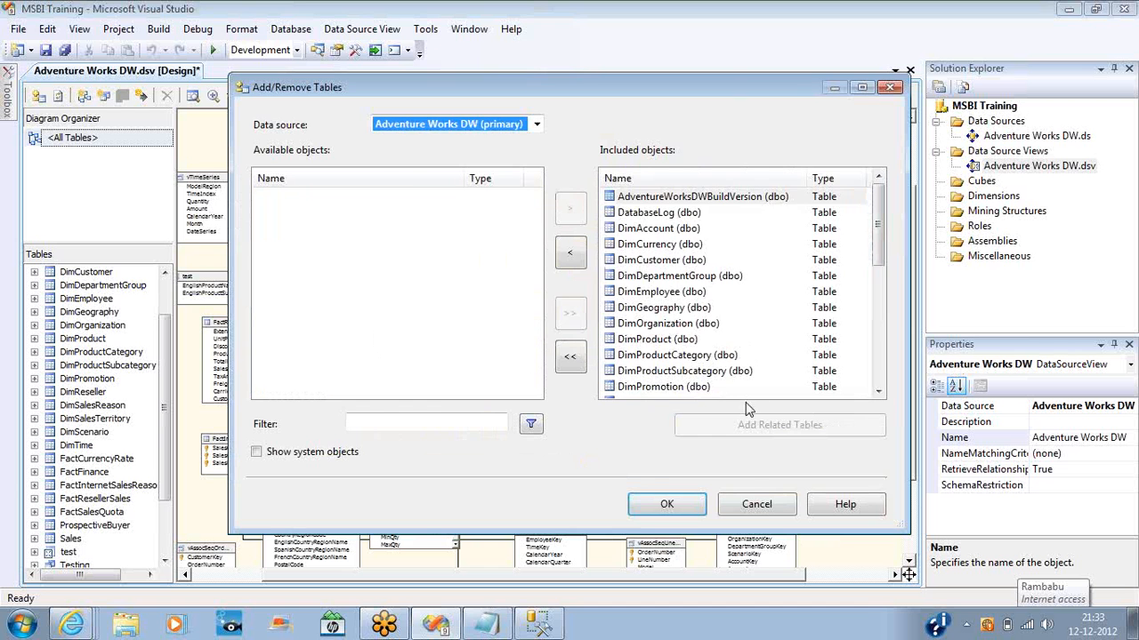
click(756, 505)
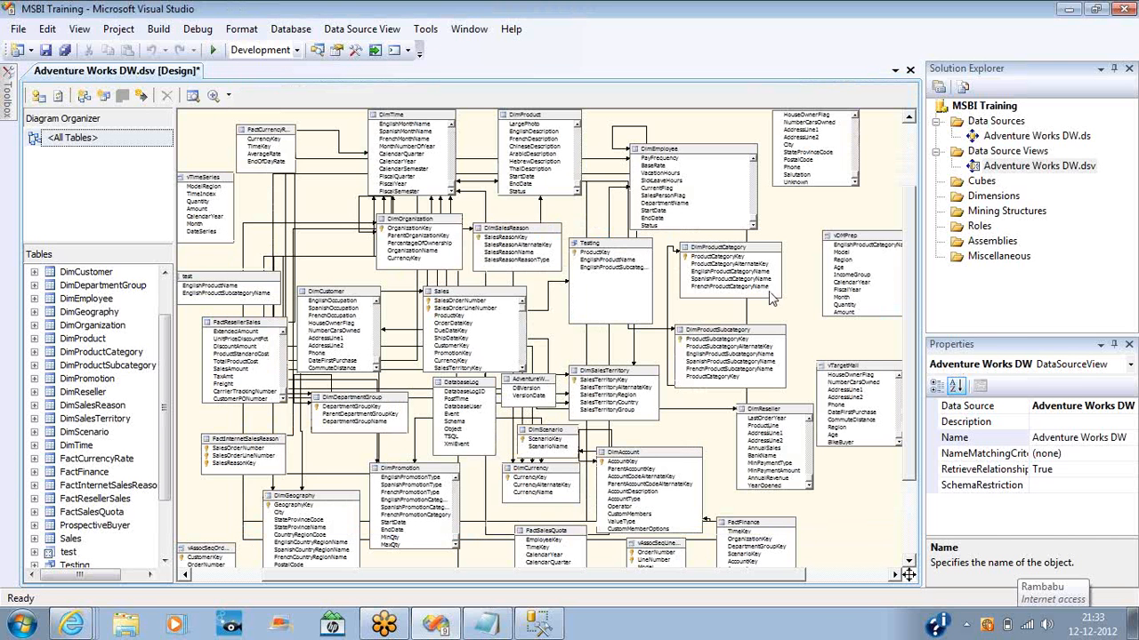
Step: Arrange the diagram's tables automatically, and set the zoom to To Fit
right_click(799, 223)
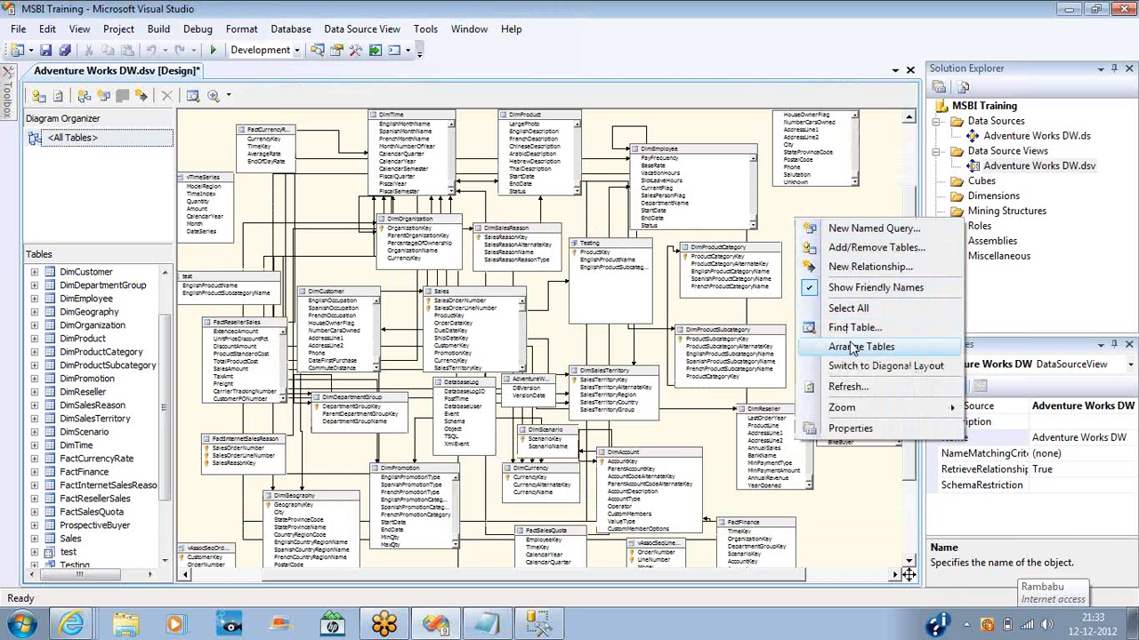
click(852, 347)
right_click(795, 199)
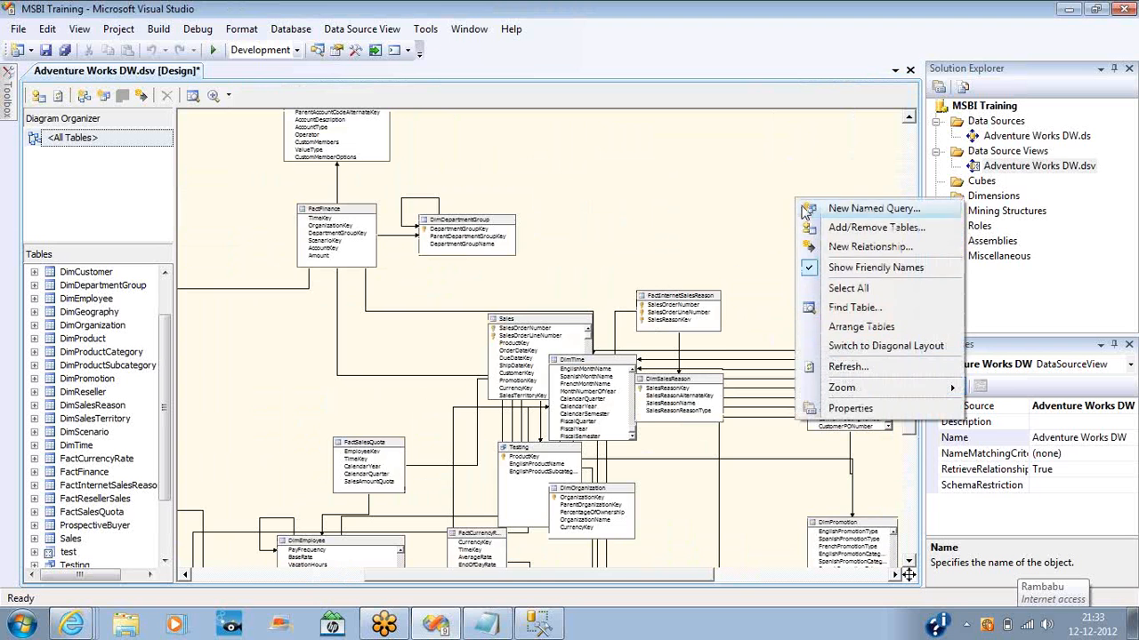
mouse_move(863, 394)
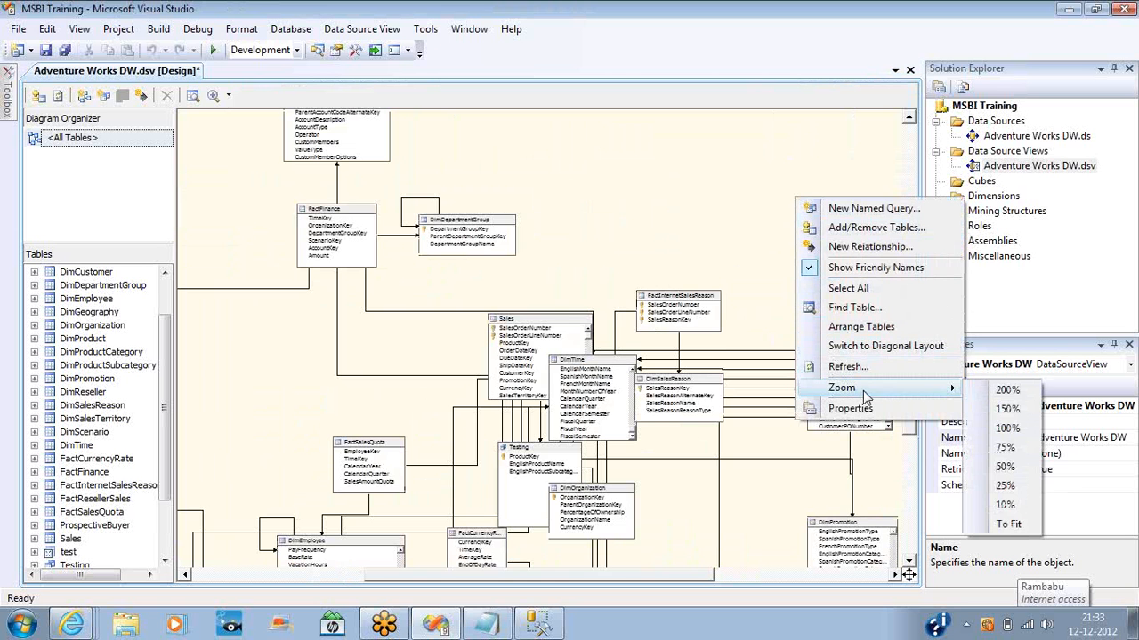
click(1007, 527)
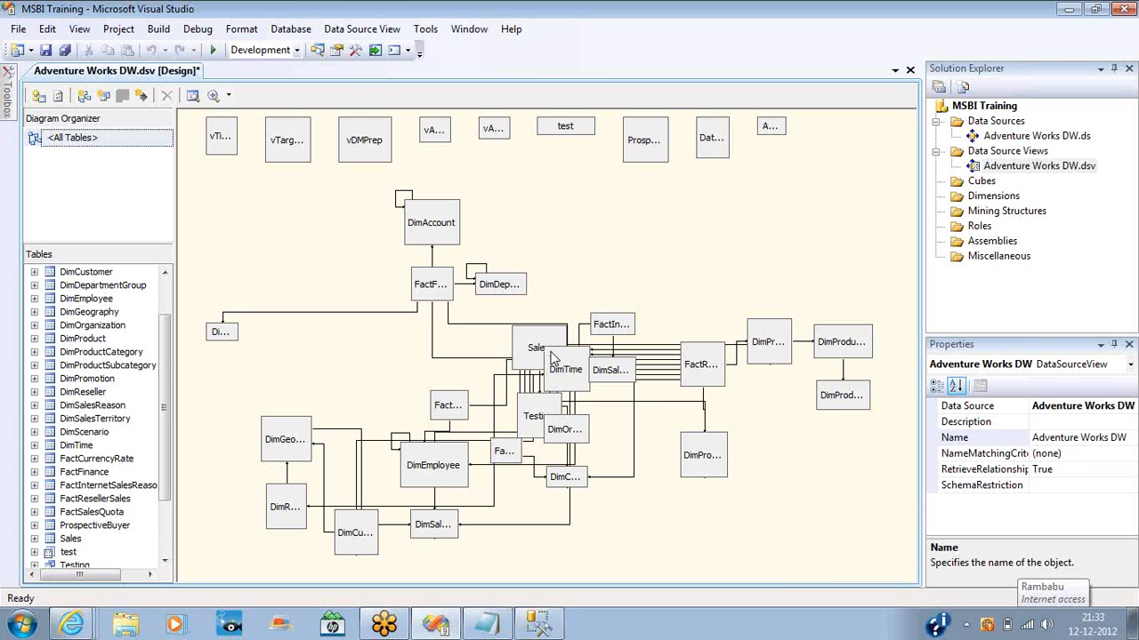
Step: Set the diagram's zoom to 200%, and show the data source view's properties
right_click(650, 194)
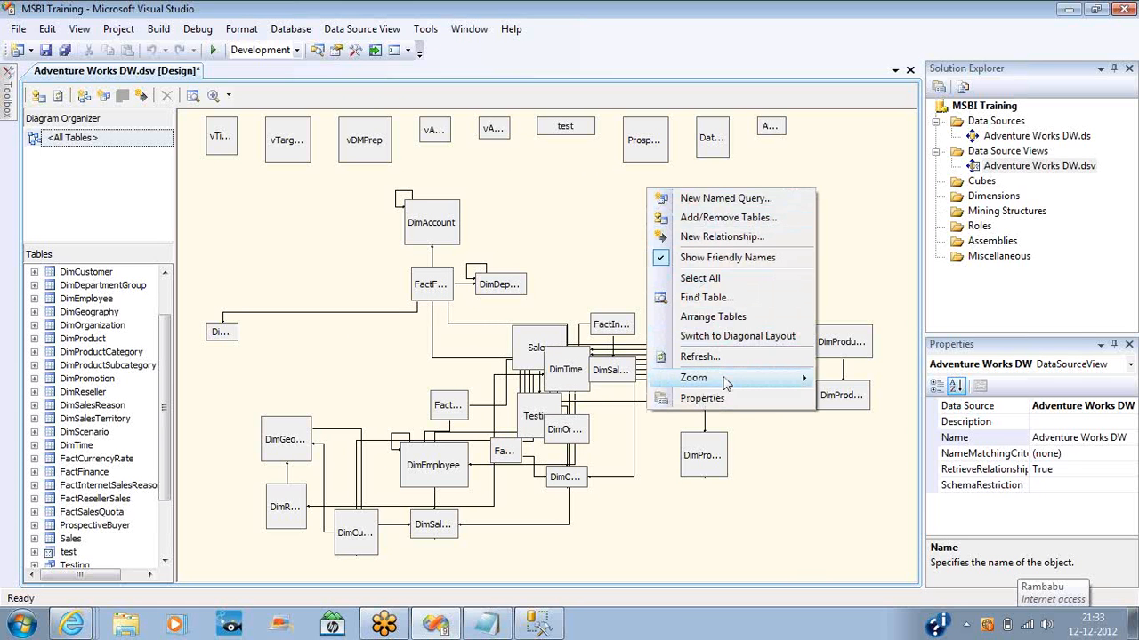
mouse_move(728, 384)
click(856, 381)
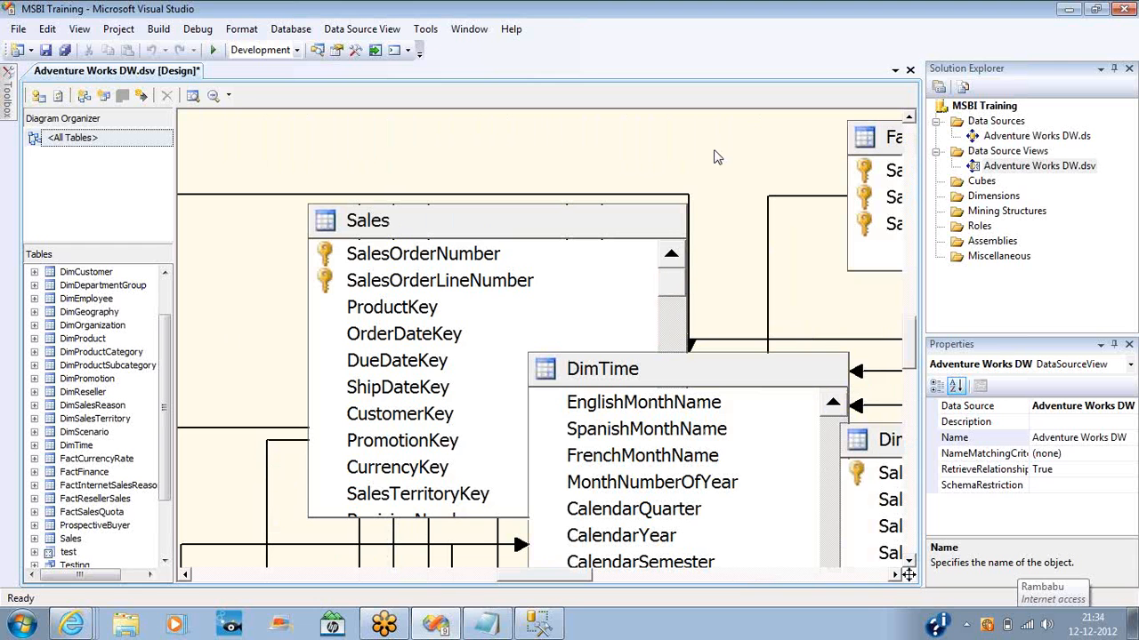
right_click(713, 153)
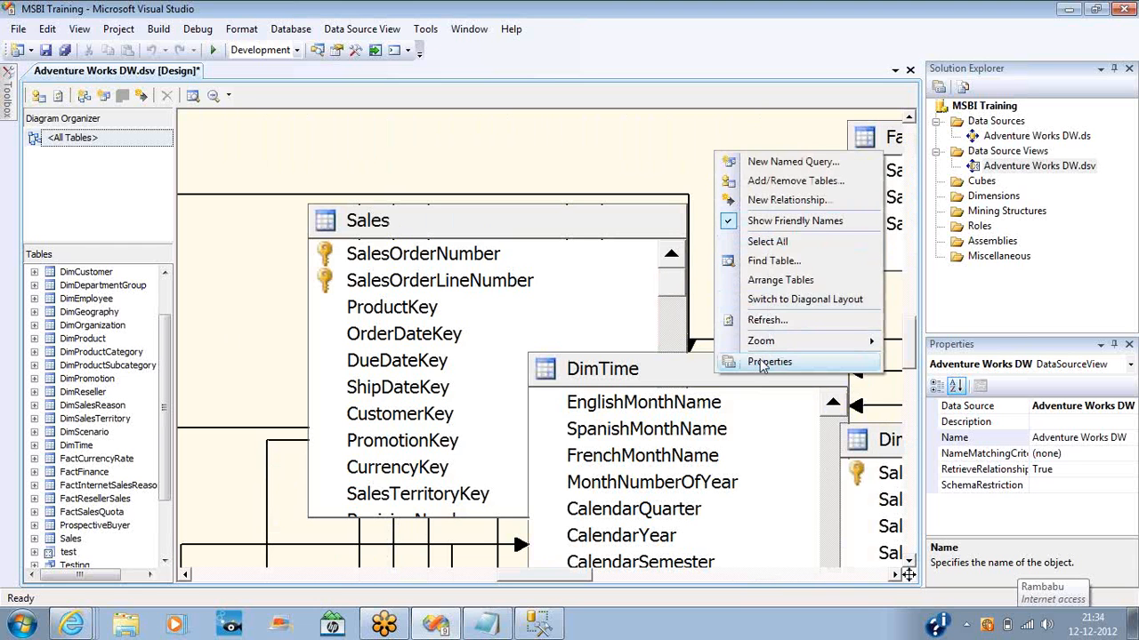
click(761, 364)
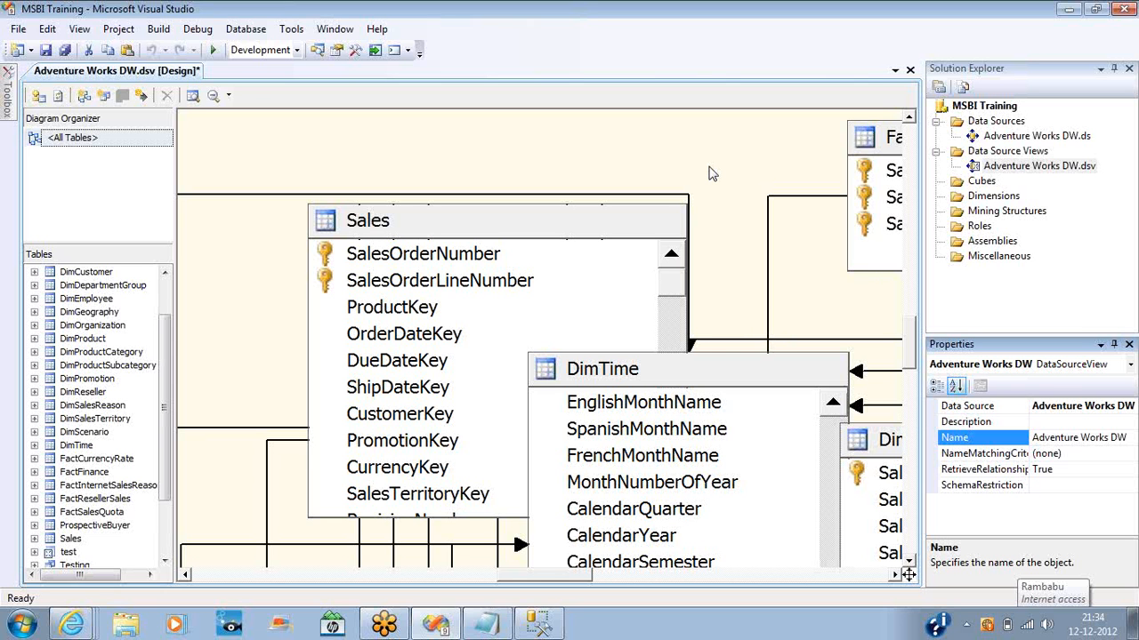
Step: Take all included objects out of the data source view's table selection, and filter the available objects by "factinter"
right_click(712, 172)
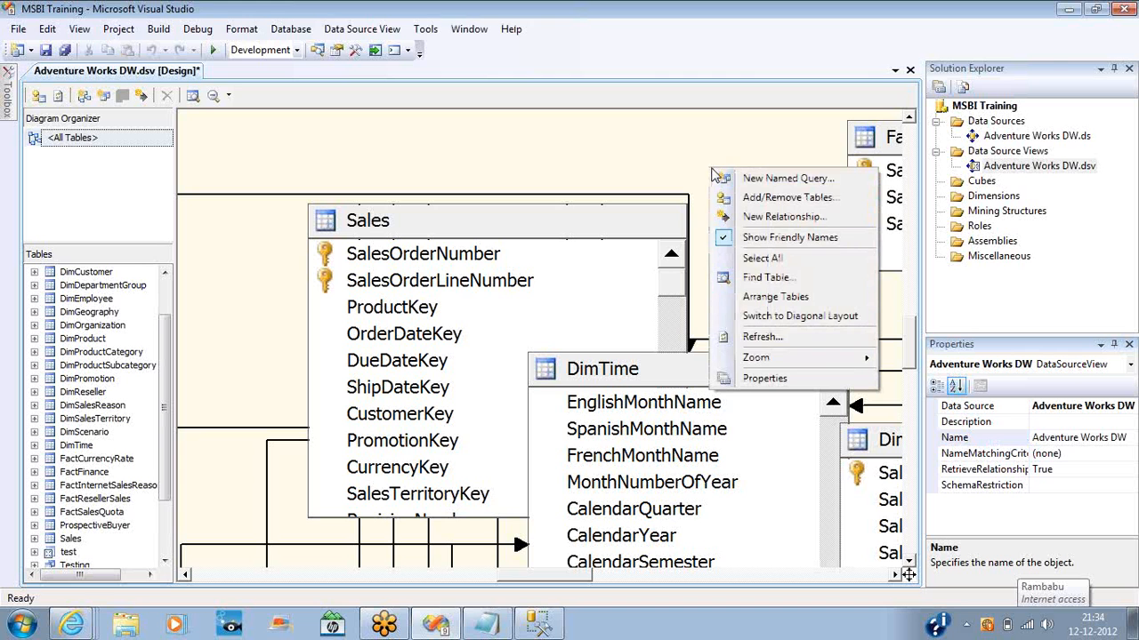
click(749, 204)
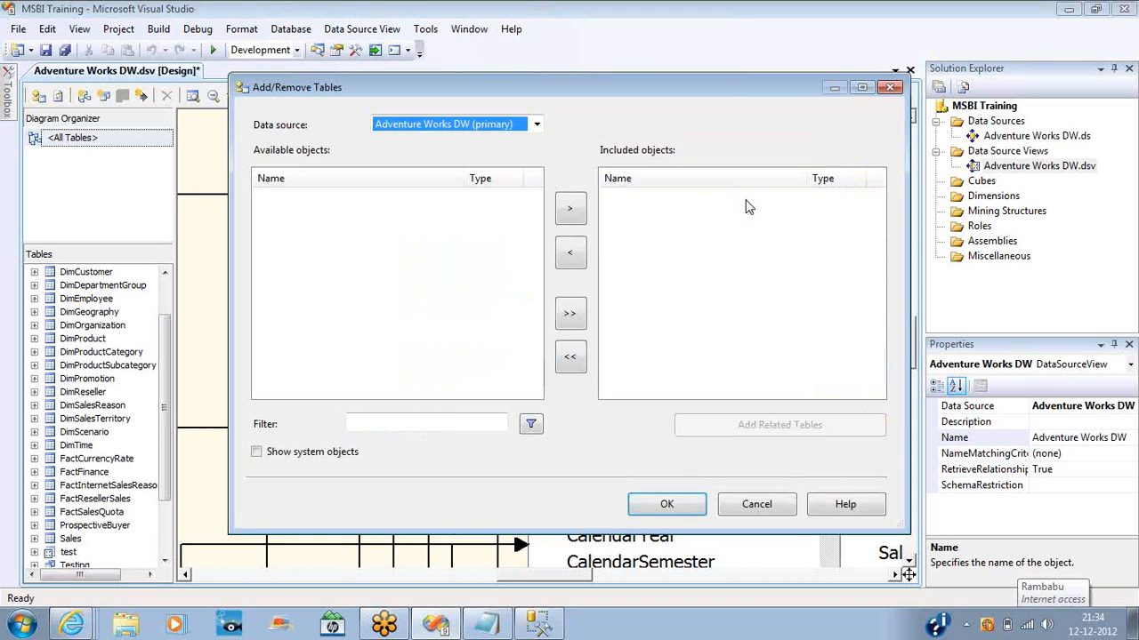
click(570, 356)
click(490, 423)
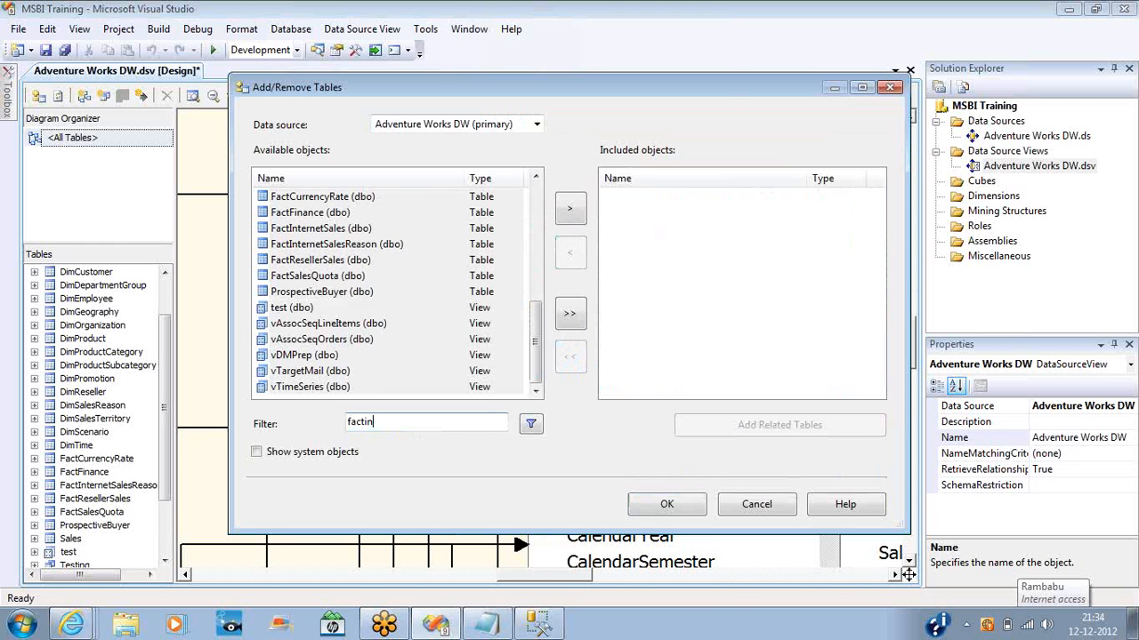
key(Return)
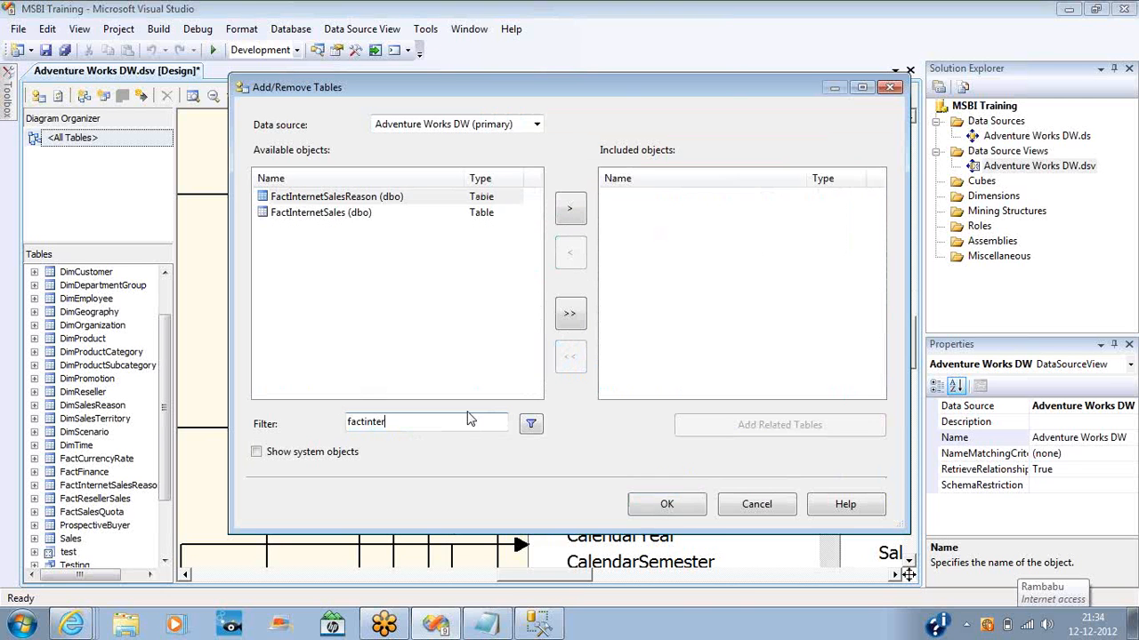
Step: Include FactInternetSales together with its related tables, and take FactInternetSalesReason out of the included objects
double_click(338, 214)
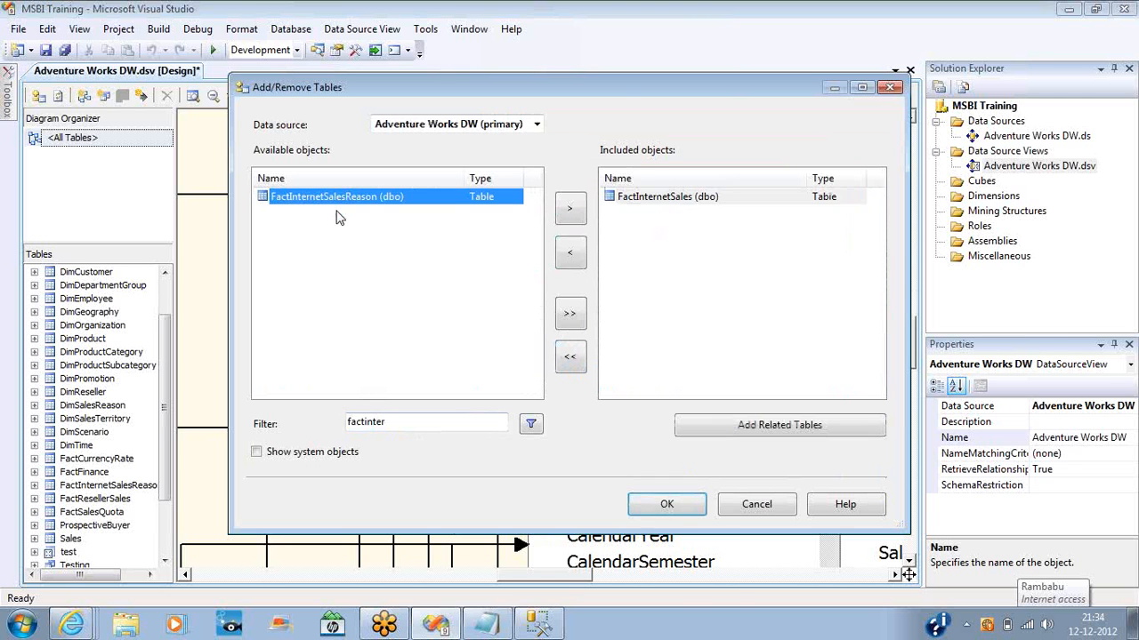
click(718, 427)
double_click(678, 261)
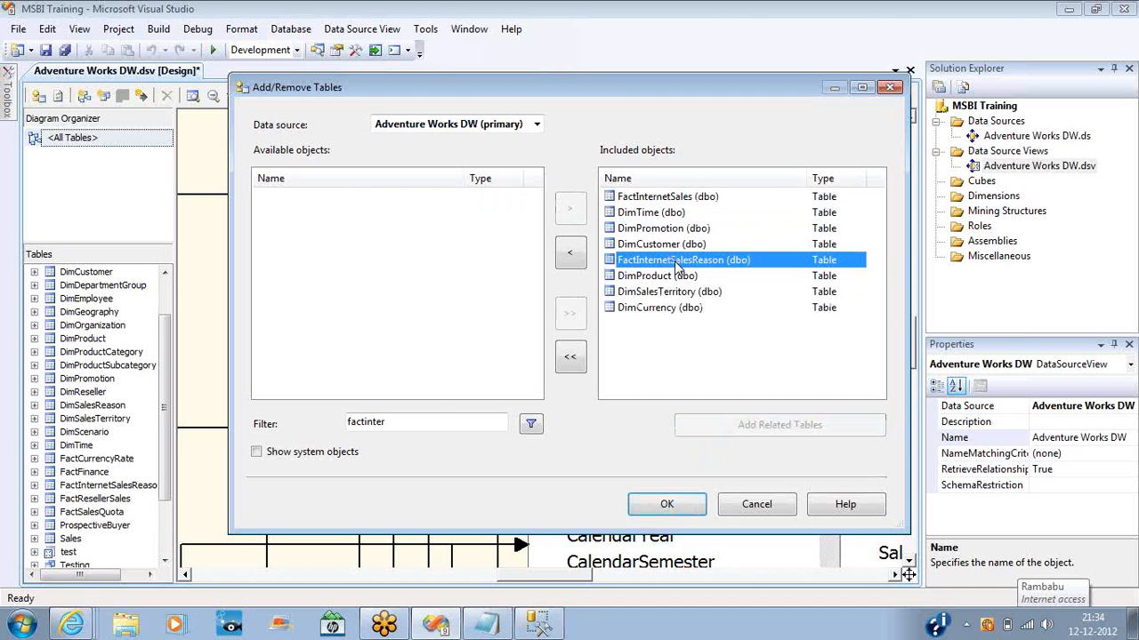
Step: Apply the included table selection to the data source view and auto-arrange the tables in the diagram
click(667, 502)
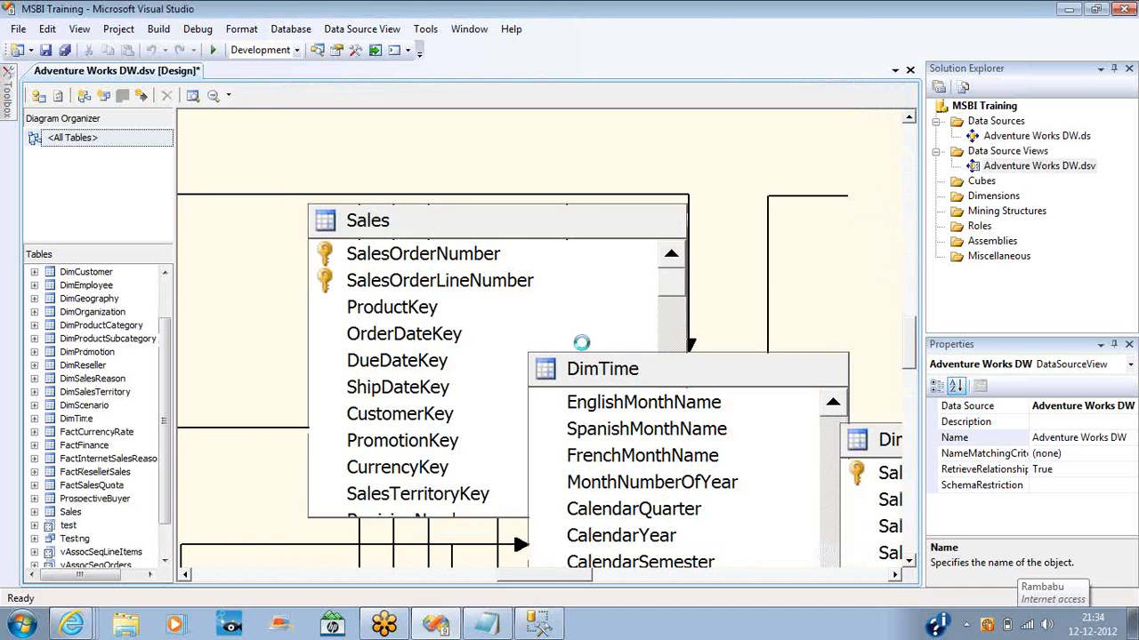
right_click(569, 225)
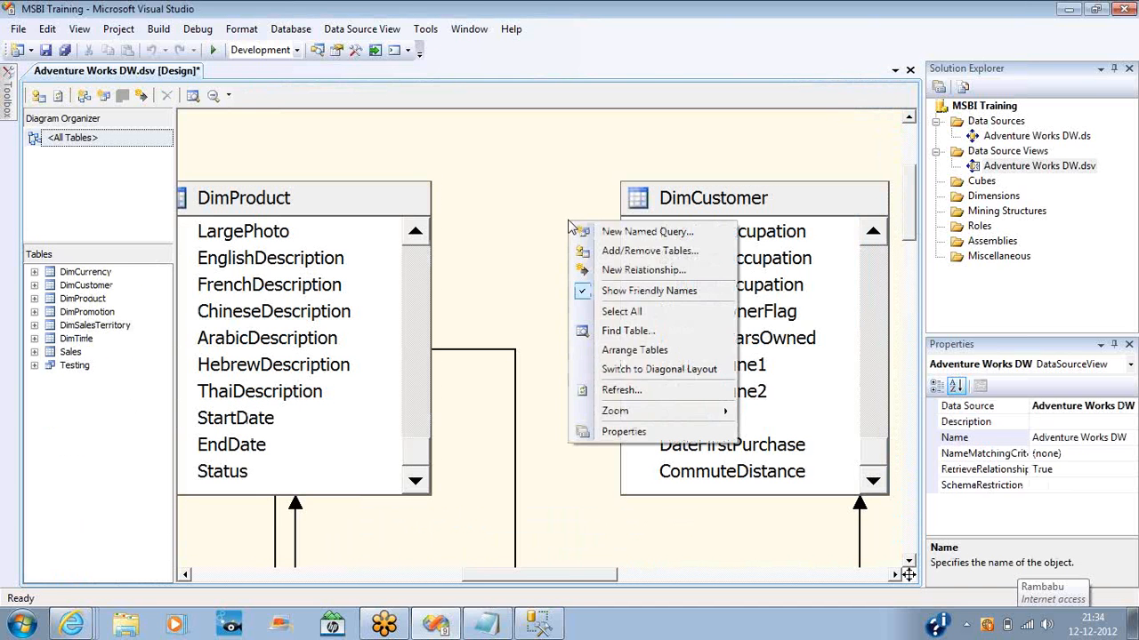
mouse_move(648, 416)
click(783, 473)
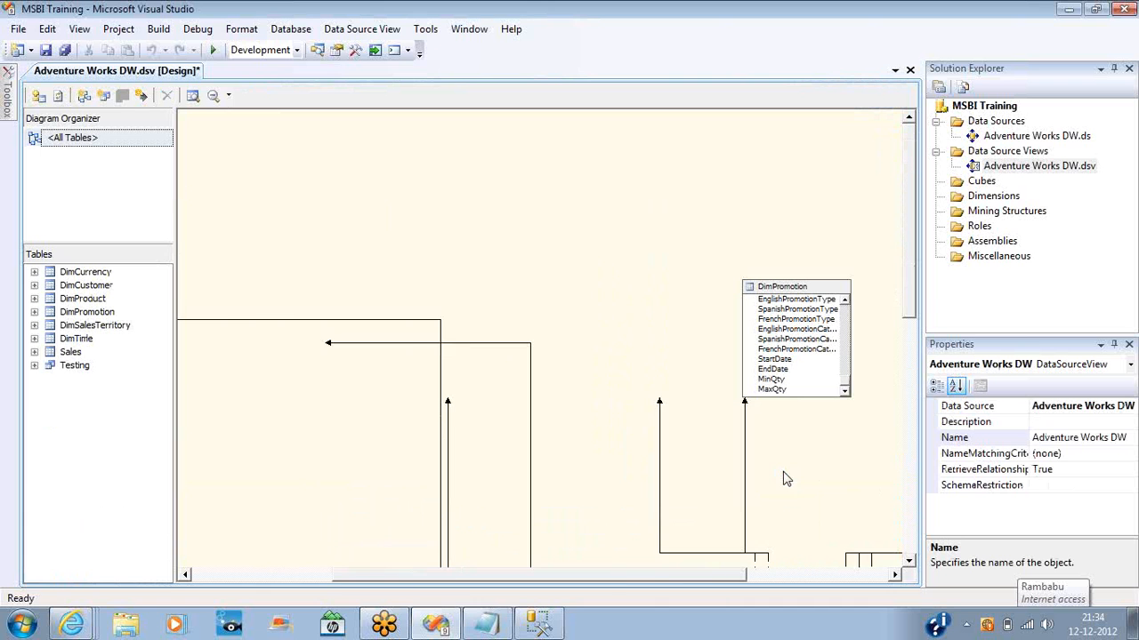
right_click(557, 219)
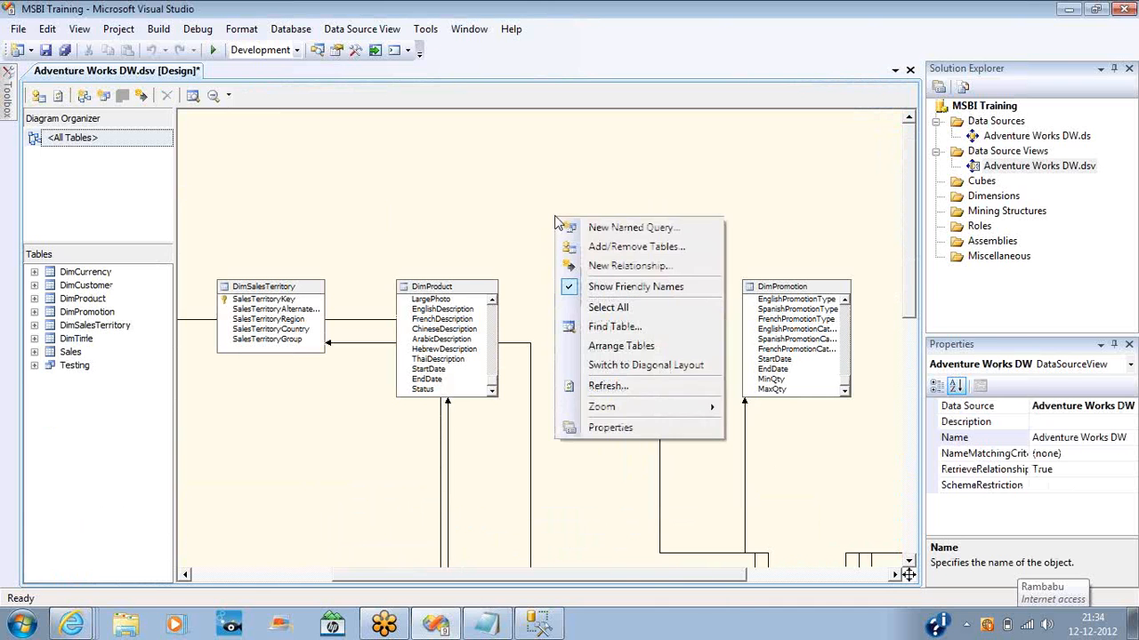
click(628, 347)
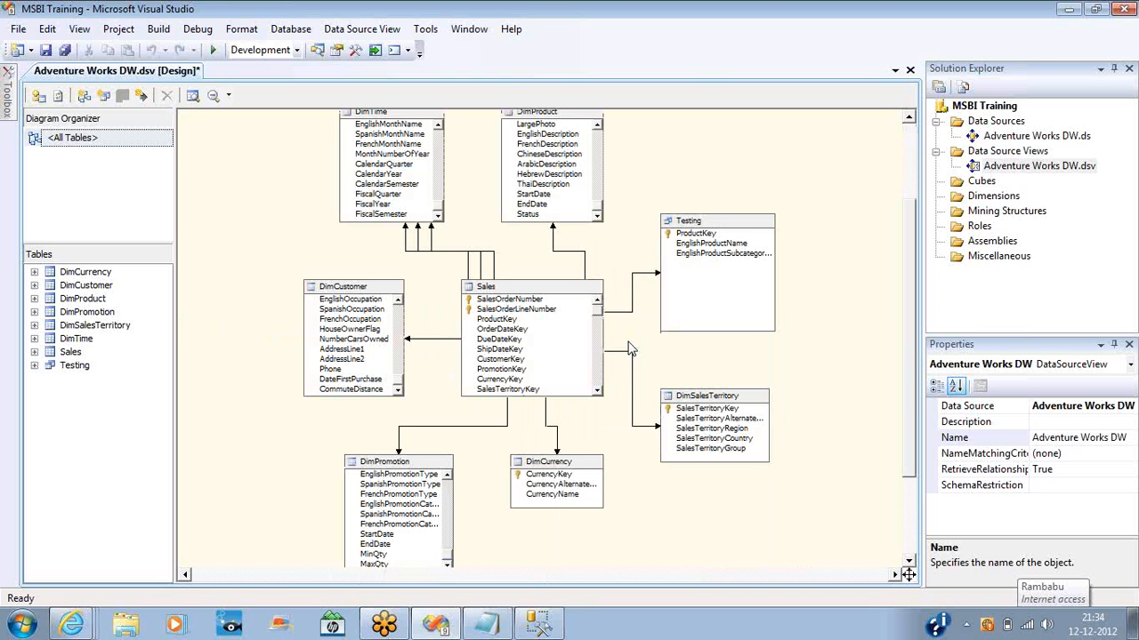
Step: Check the data source view for pending schema changes with Refresh, closing the change report without applying it
right_click(782, 163)
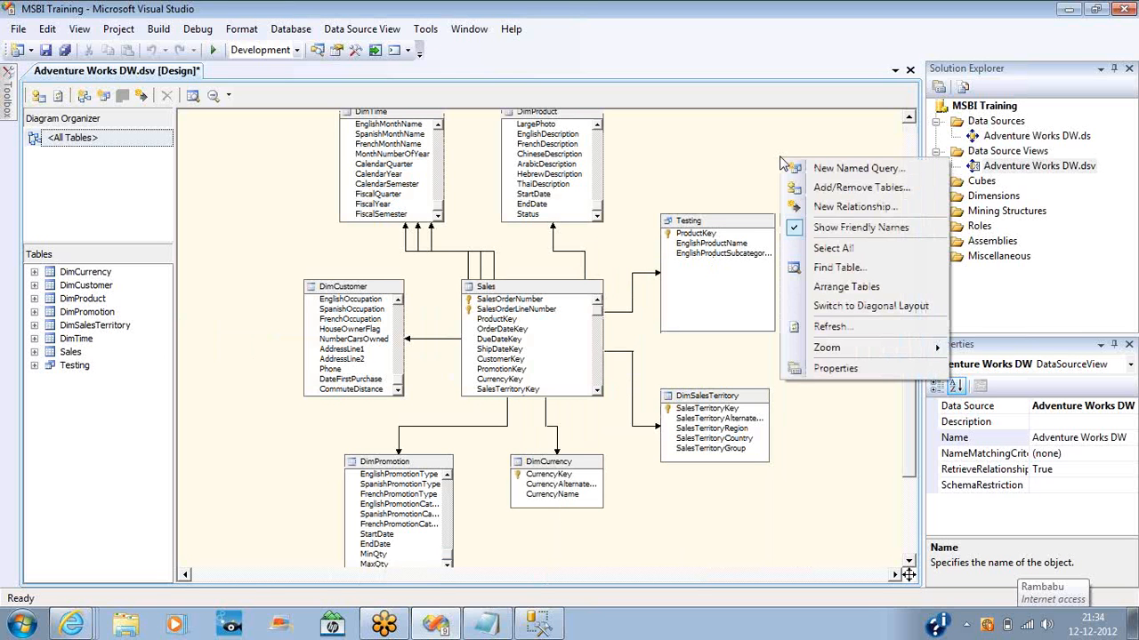
click(736, 161)
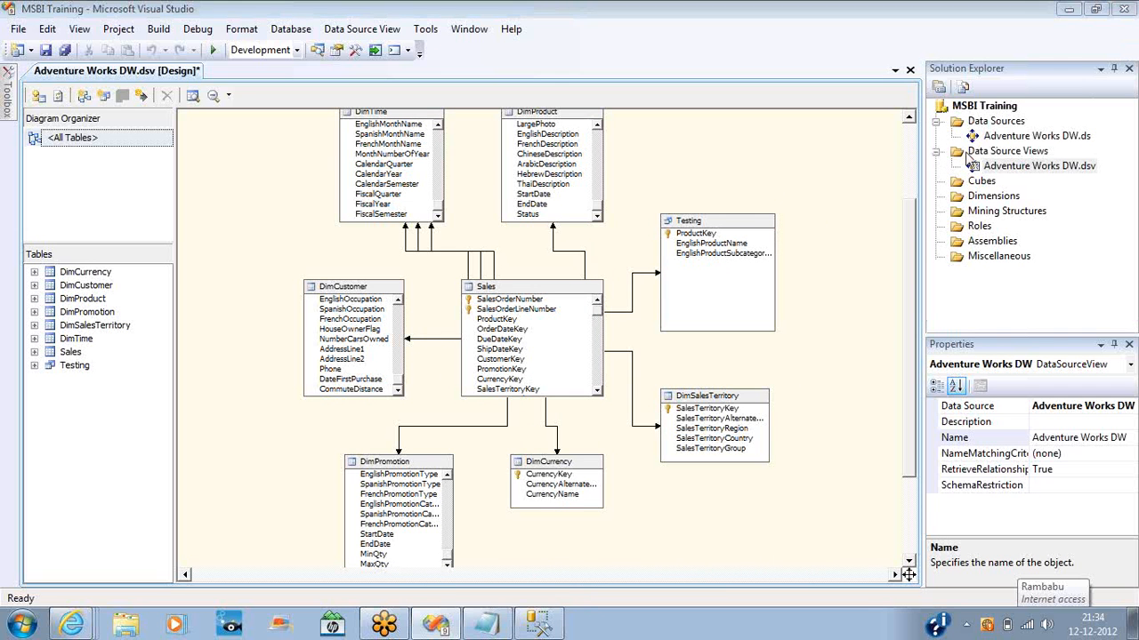
right_click(753, 169)
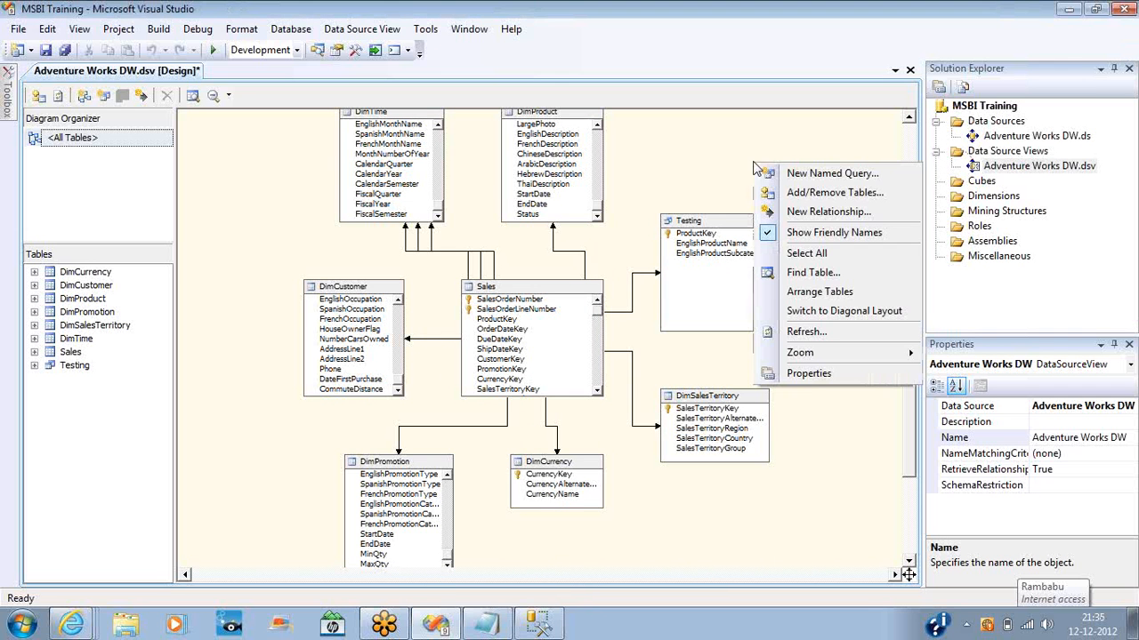
click(799, 335)
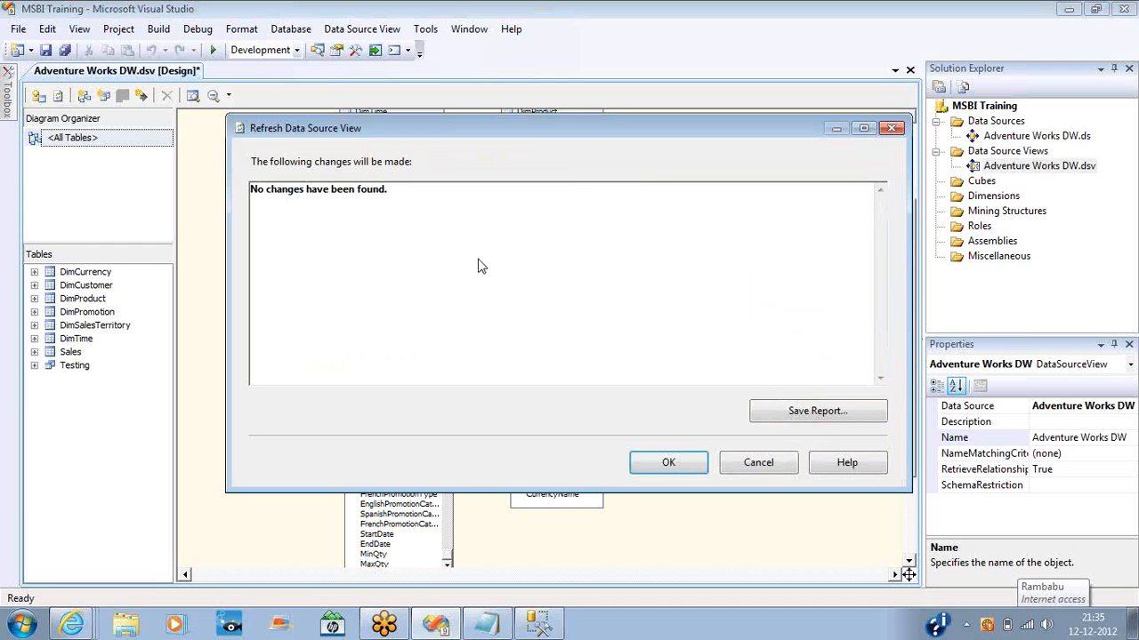
click(758, 463)
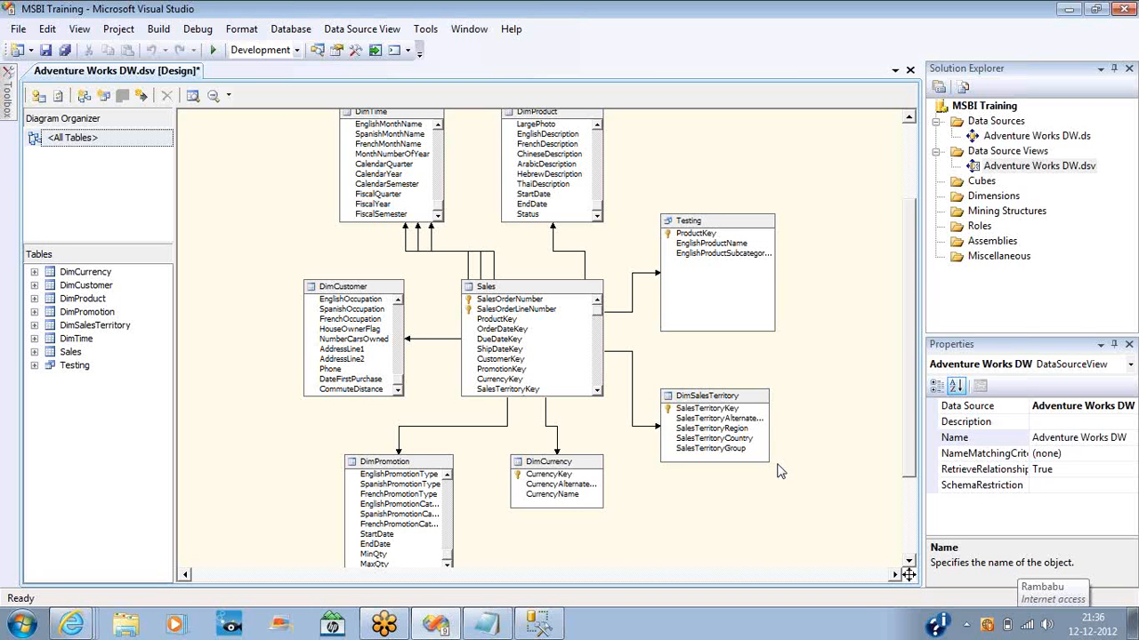
right_click(733, 154)
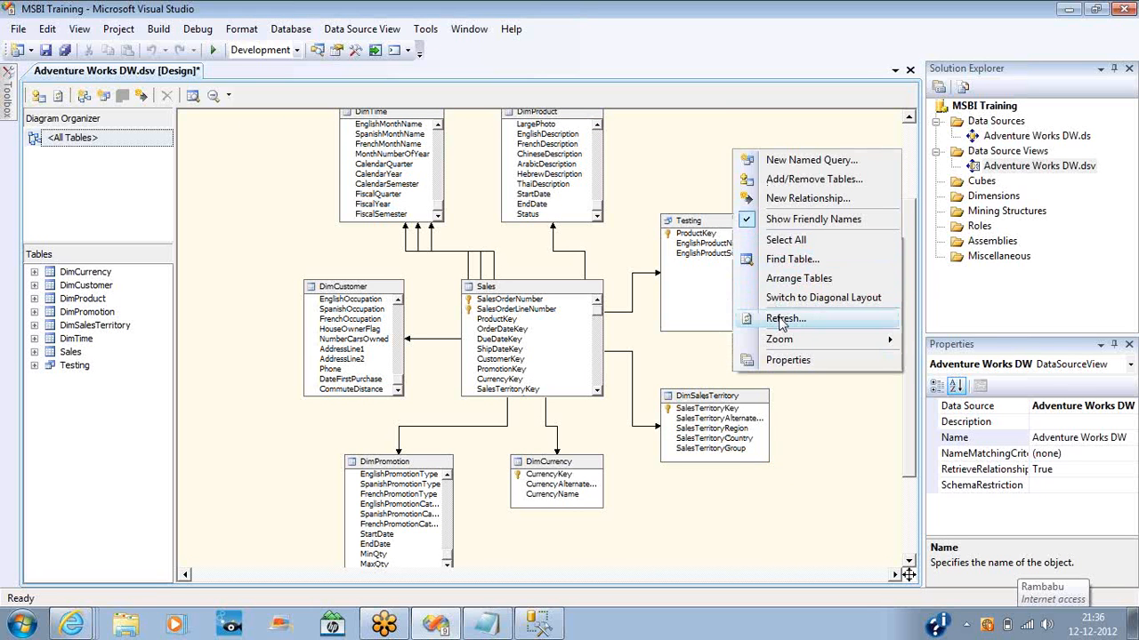
click(782, 318)
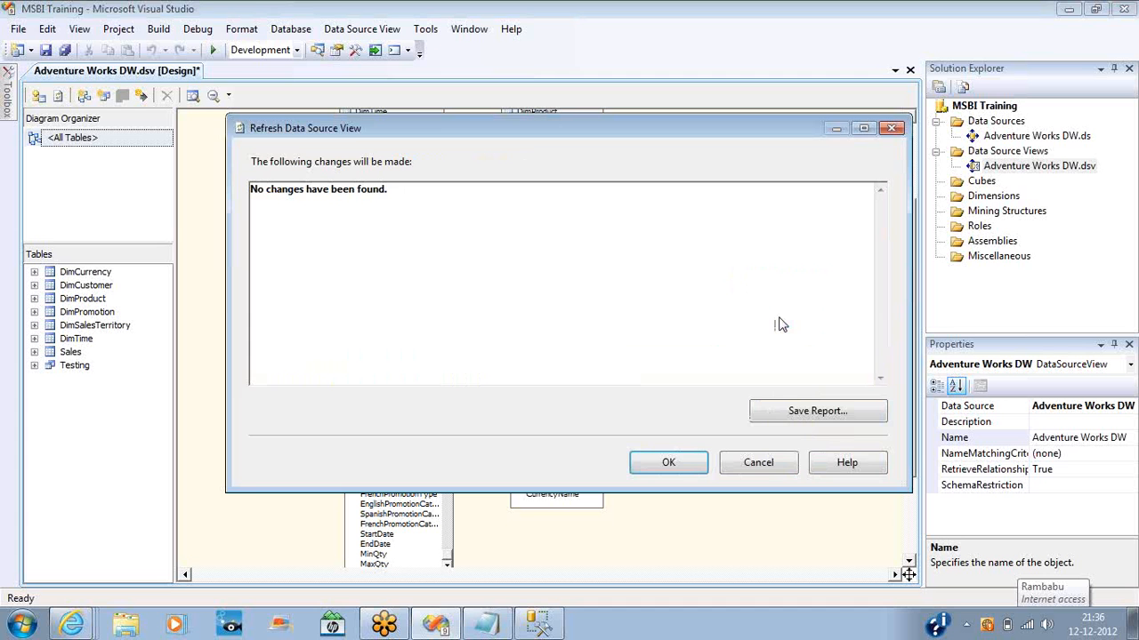
click(756, 461)
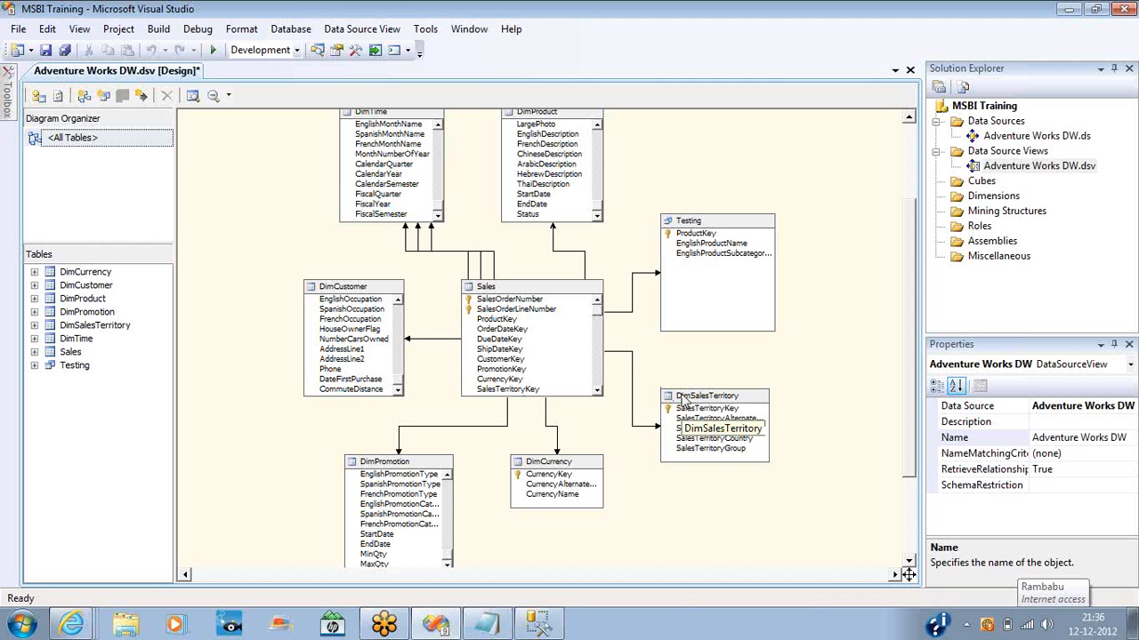
Step: Highlight the dimension tables around Sales in the diagram, finishing with only DimProduct selected
click(556, 464)
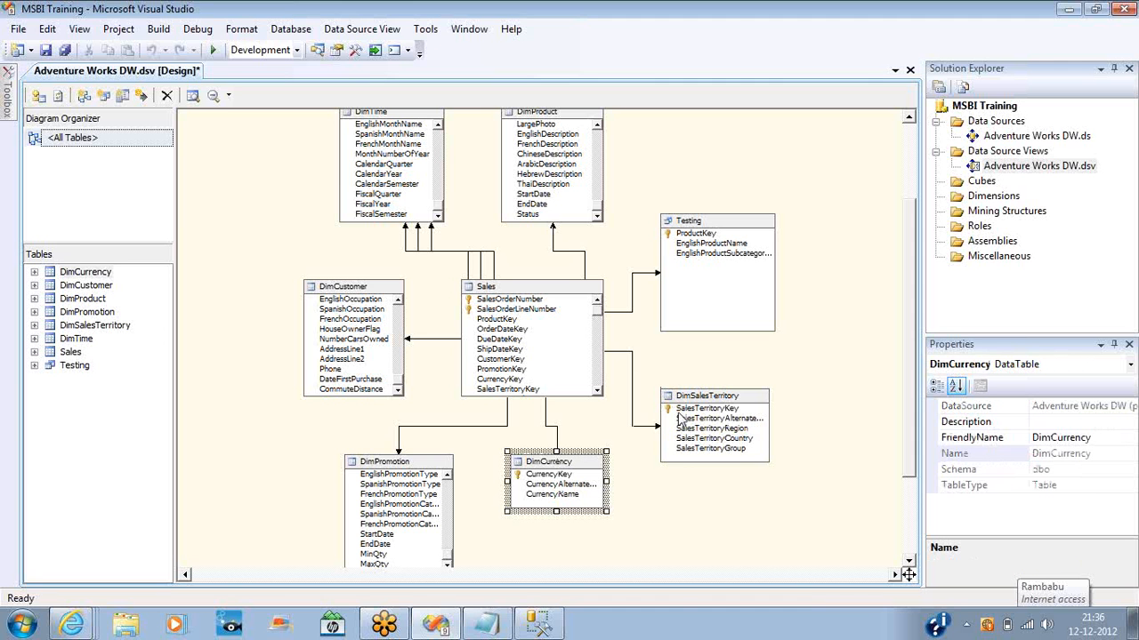
ctrl+click(687, 398)
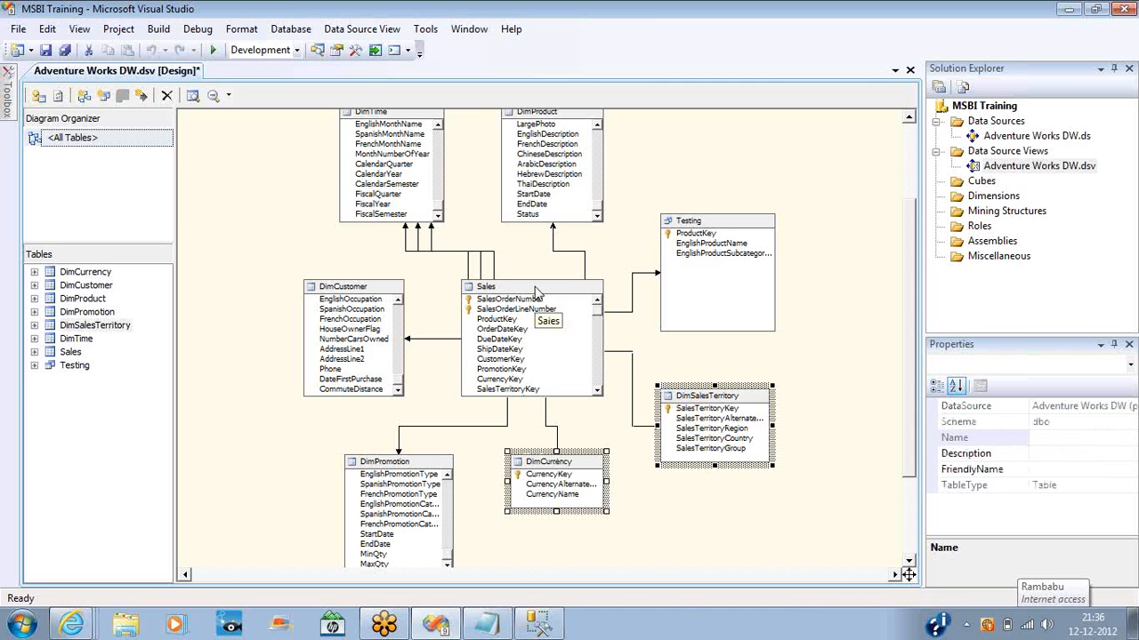
click(547, 124)
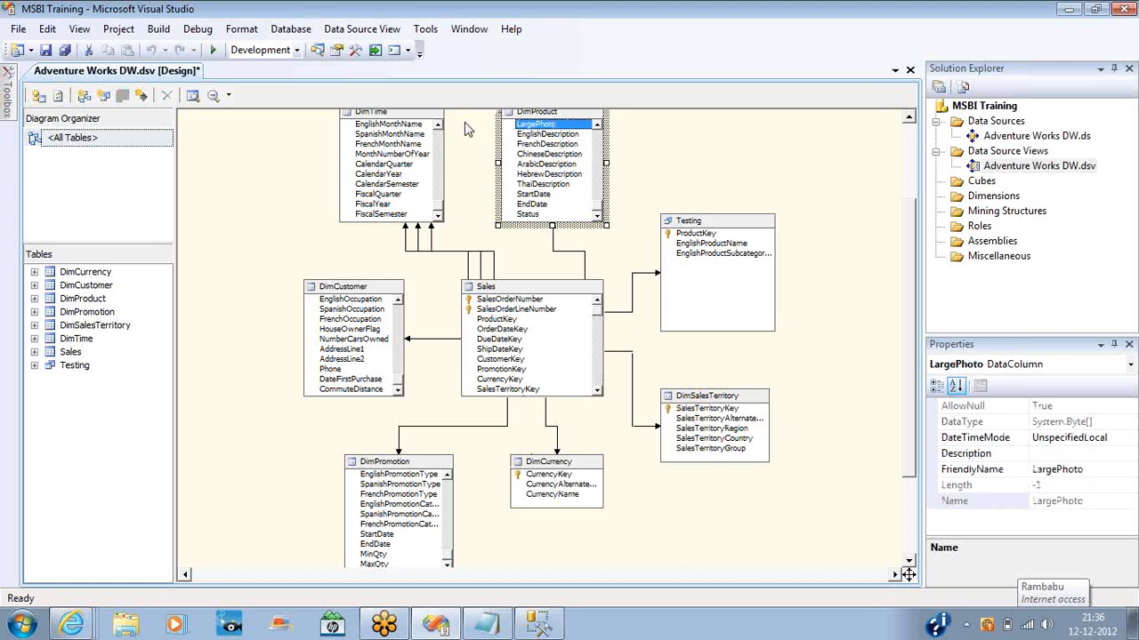
ctrl+click(437, 126)
ctrl+click(405, 290)
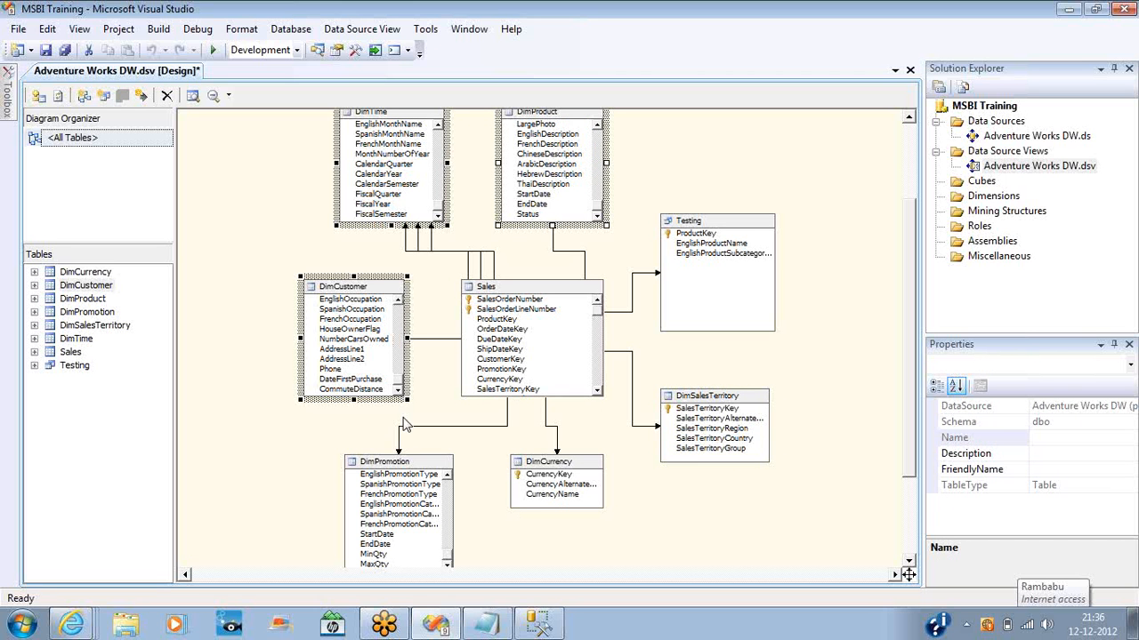
ctrl+click(414, 474)
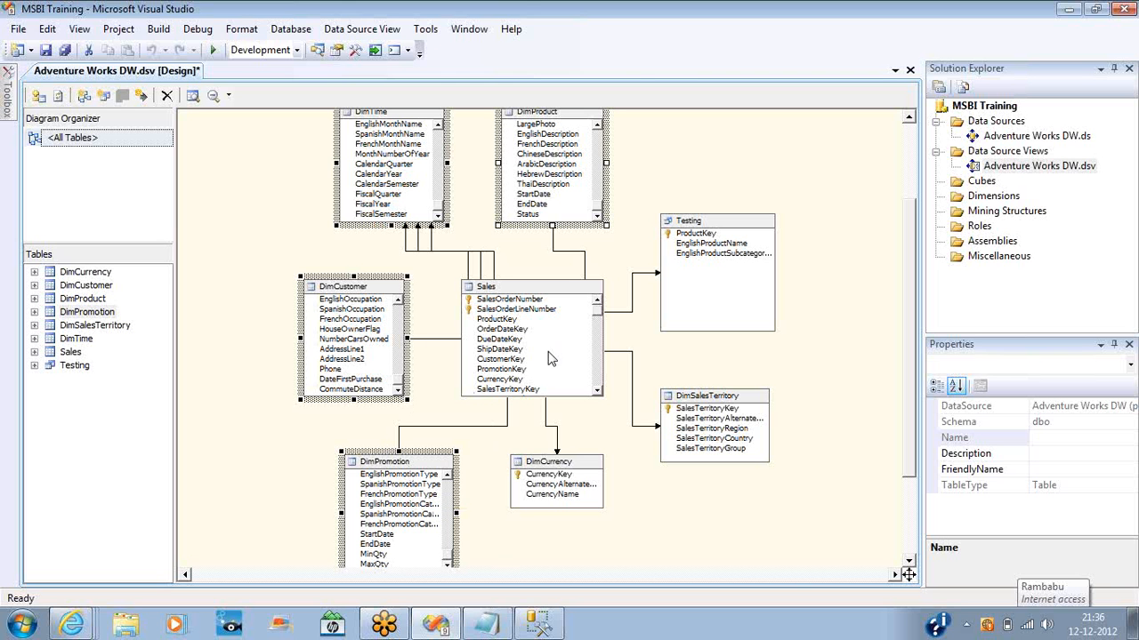
click(549, 119)
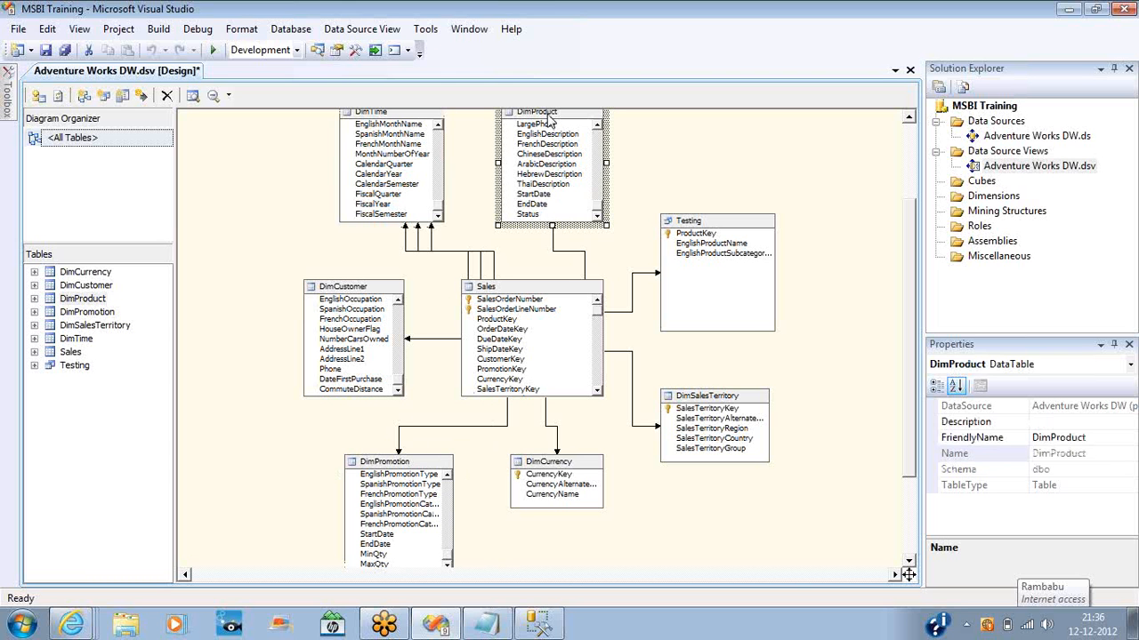
Step: Switch to SQL Server Management Studio, replace the query with "alter table dimproduct add test int" and execute it on AdventureWorksDW
key(alt+Tab)
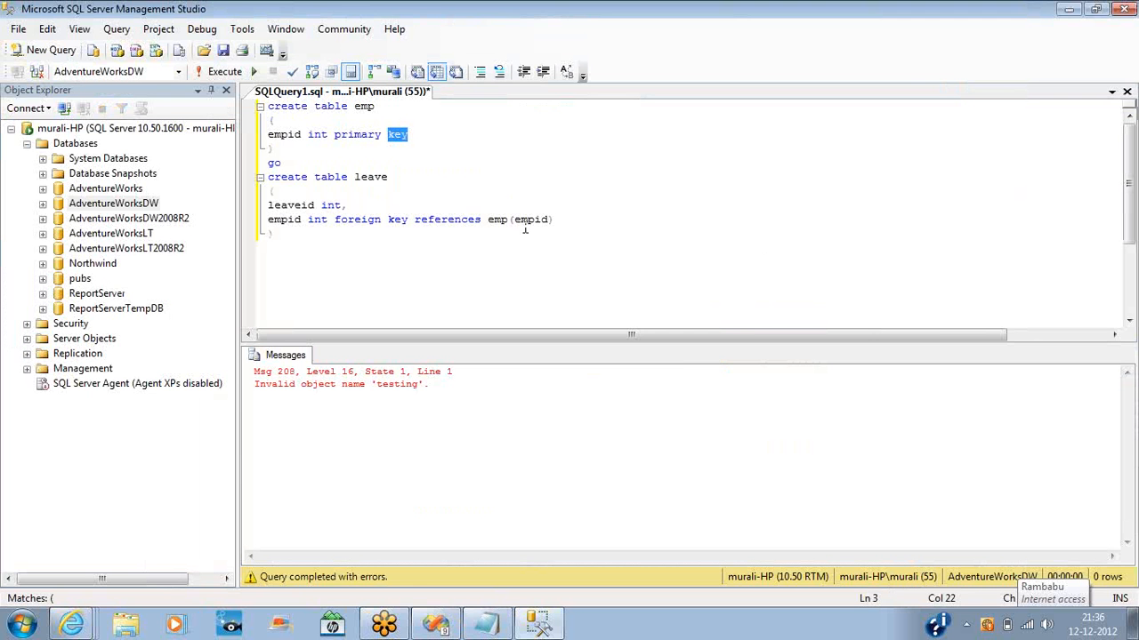
key(ctrl+a)
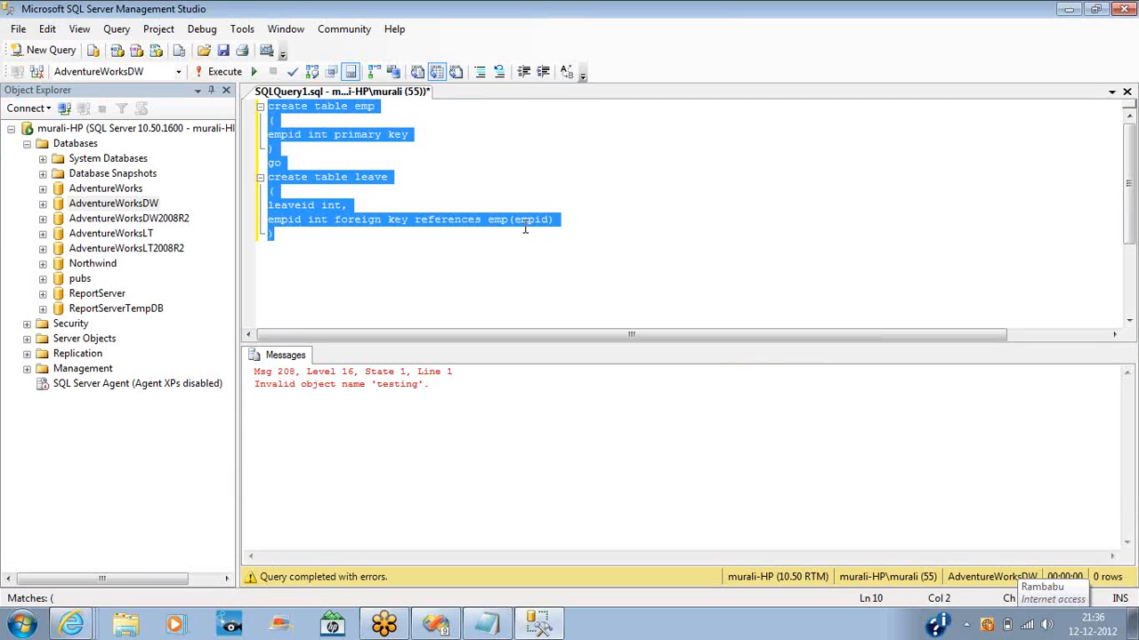
text(alter)
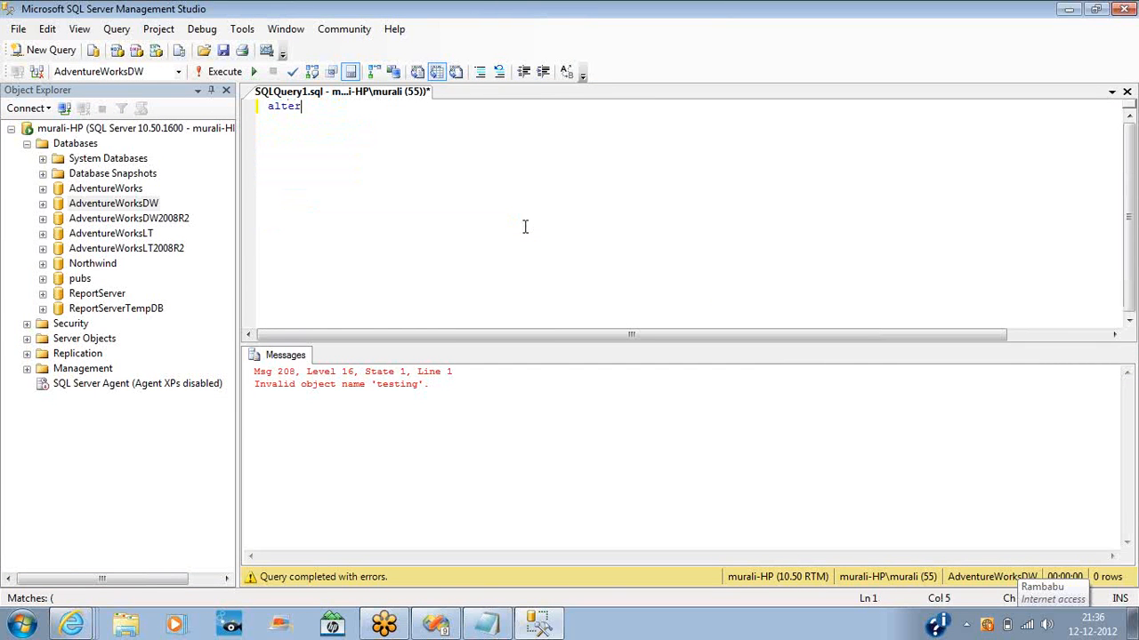
text( table dimproduct)
key(Return)
text(ad)
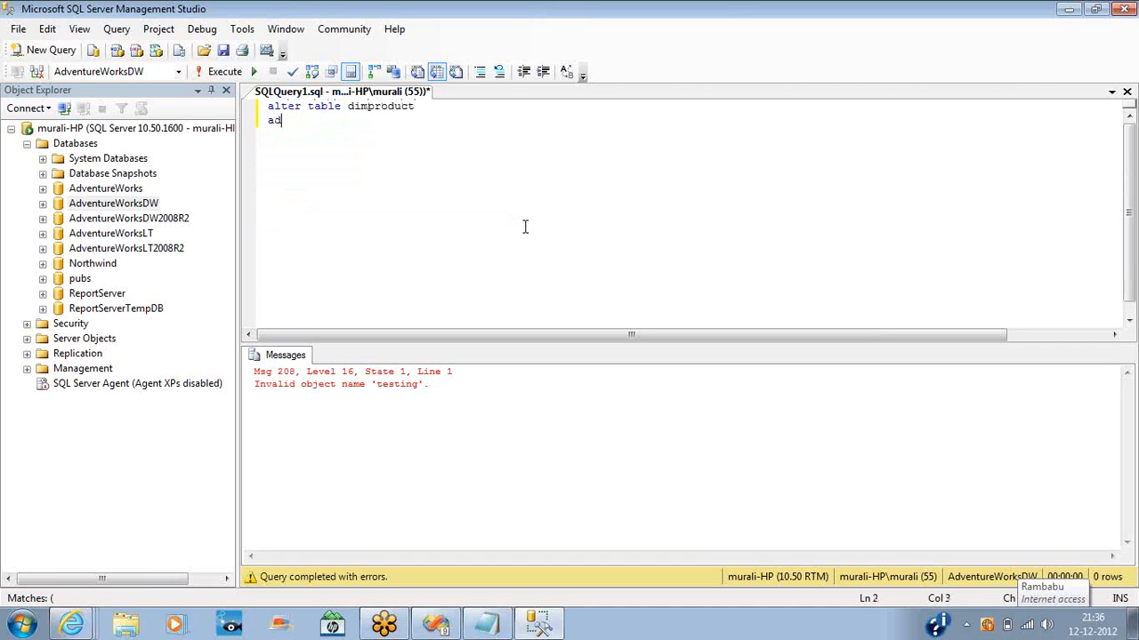
text(d test int)
key(F5)
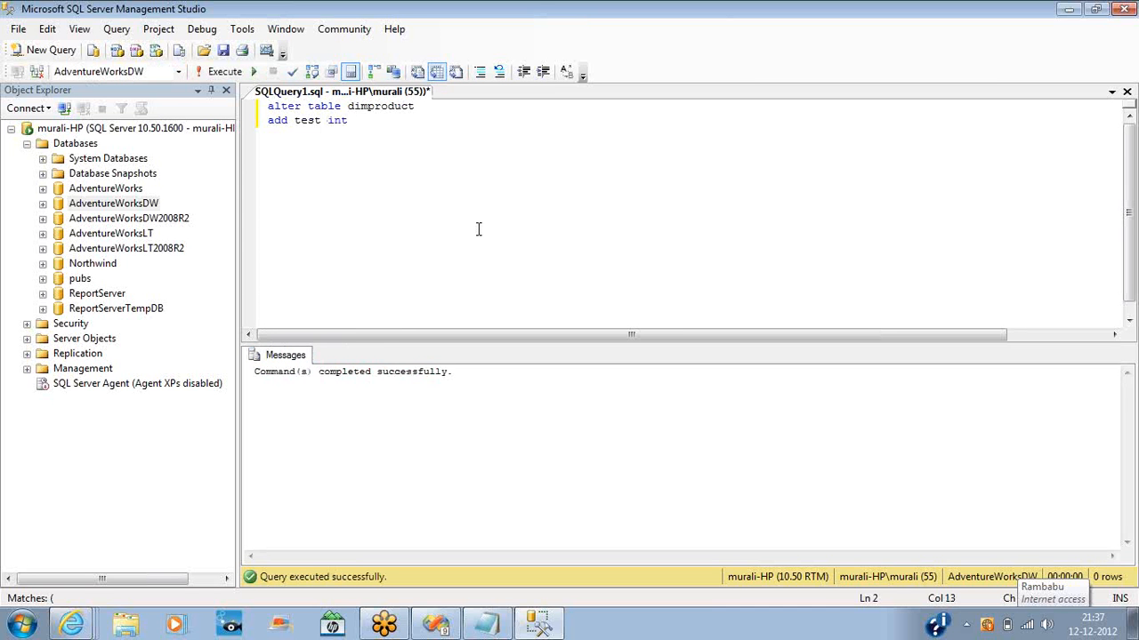
Step: Switch to Visual Studio, refresh the data source view to bring in DimProduct's new test column, and select that column in the diagram
key(alt+Tab)
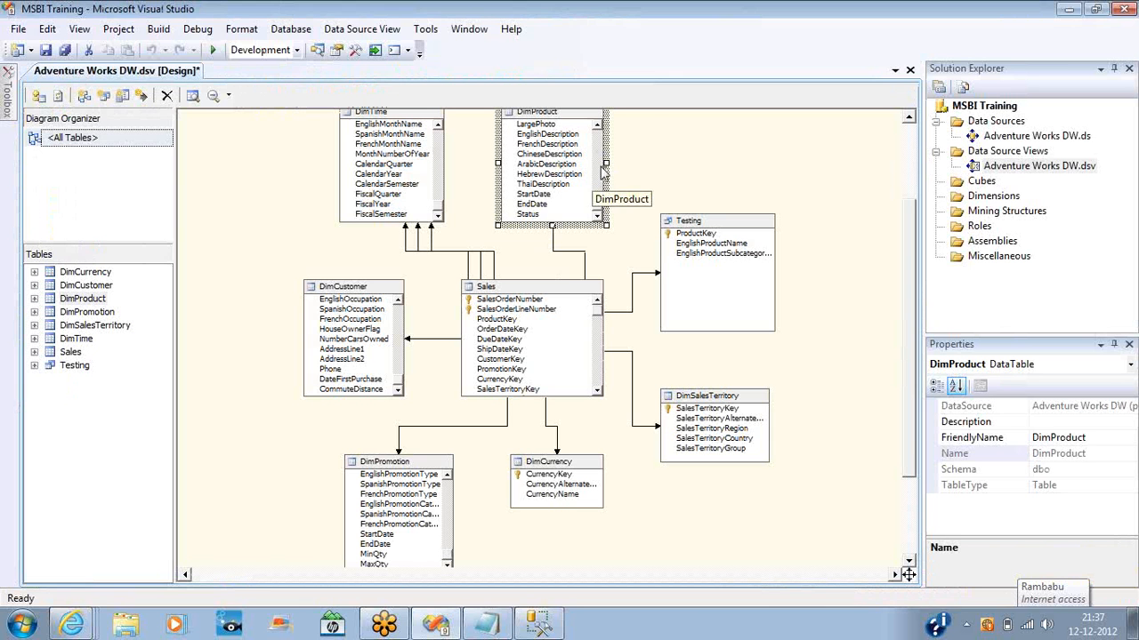
click(597, 205)
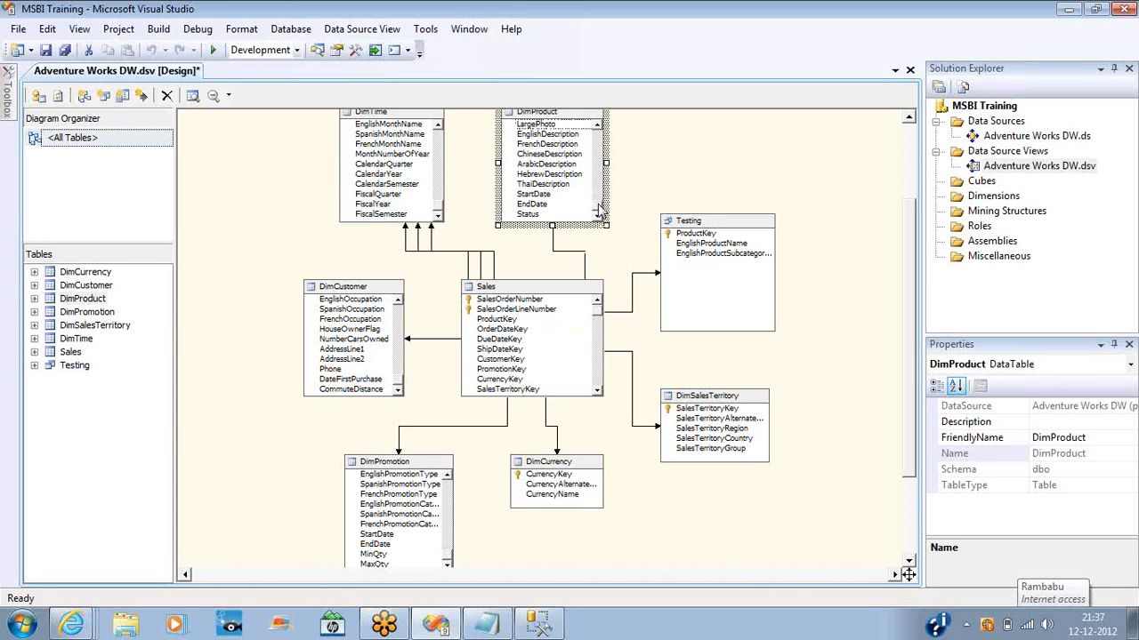
mouse_move(597, 205)
mouse_down()
mouse_move(600, 132)
mouse_move(608, 205)
mouse_up()
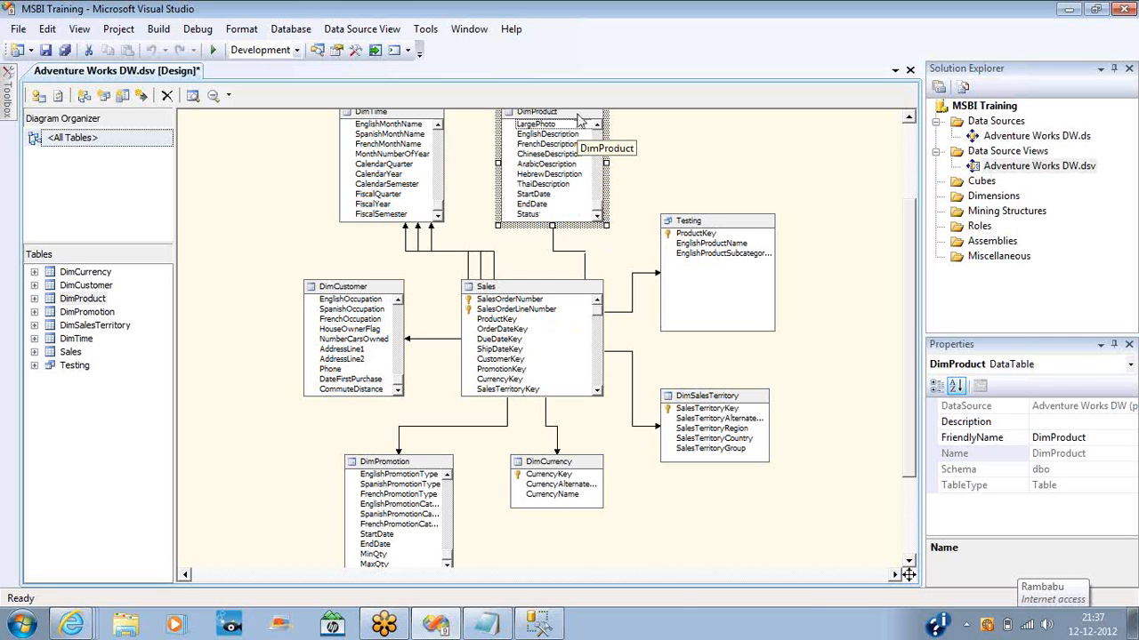
right_click(648, 130)
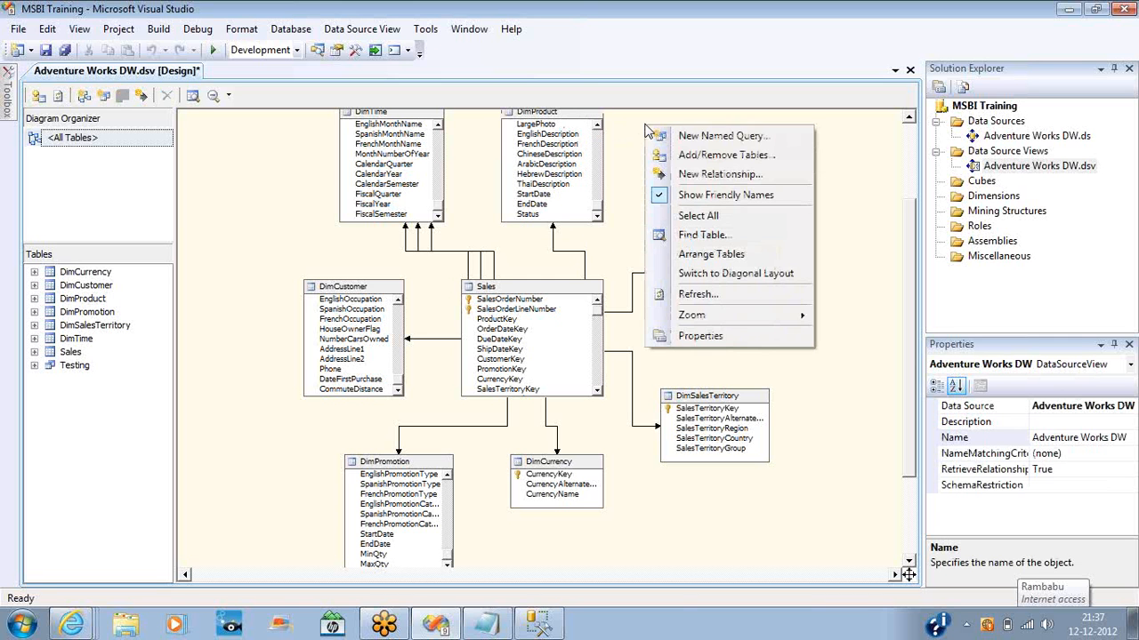
click(698, 297)
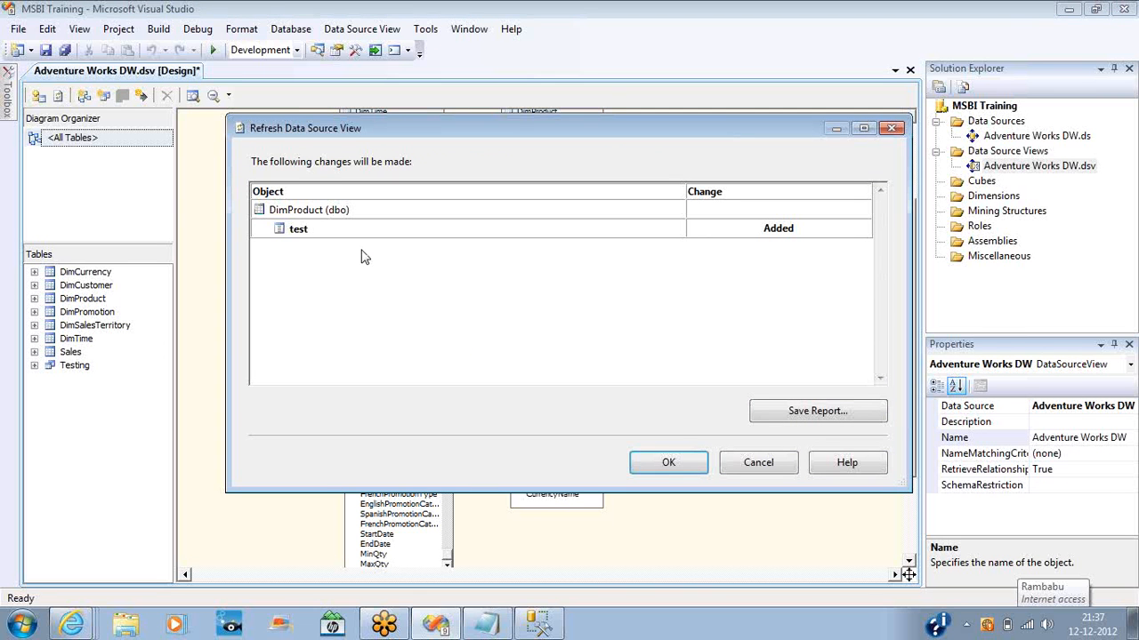
click(279, 216)
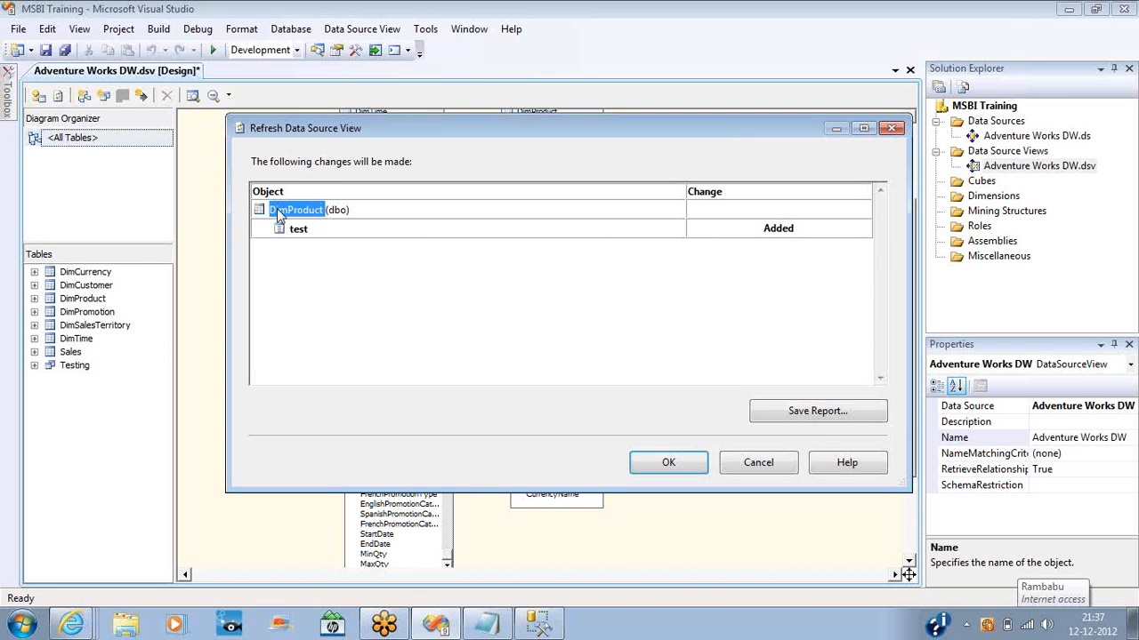
click(298, 230)
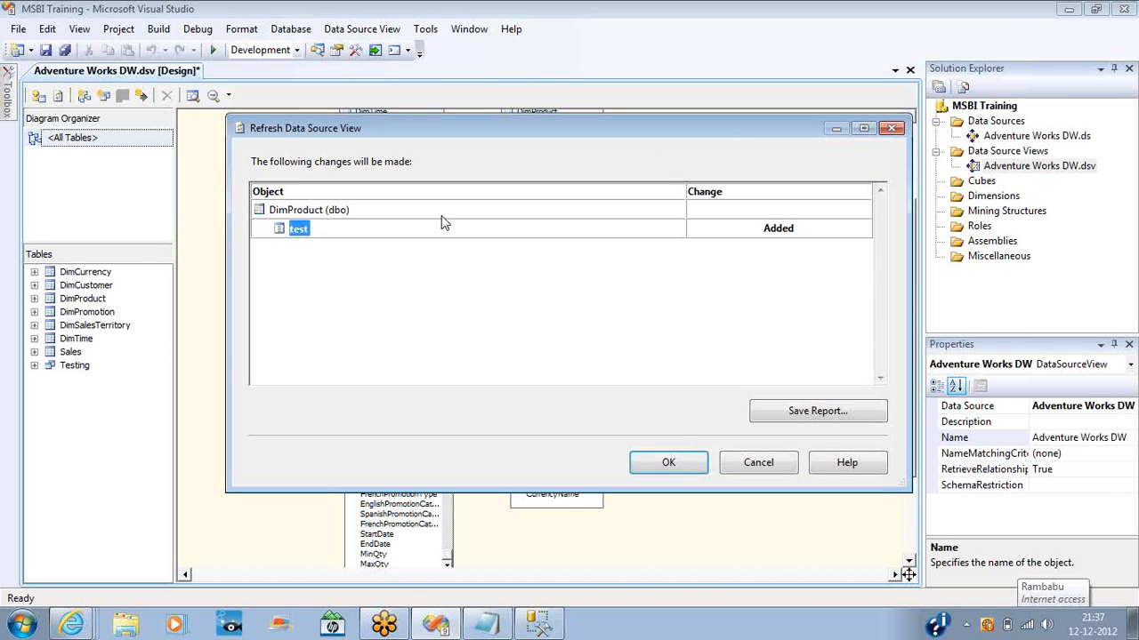
click(778, 229)
click(668, 462)
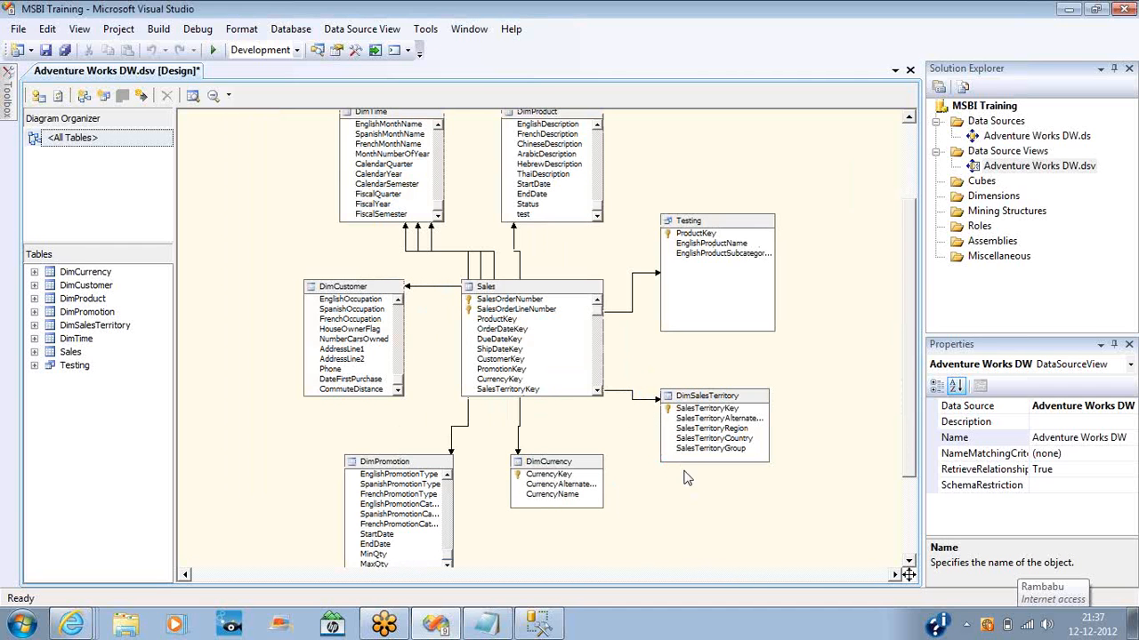
click(525, 215)
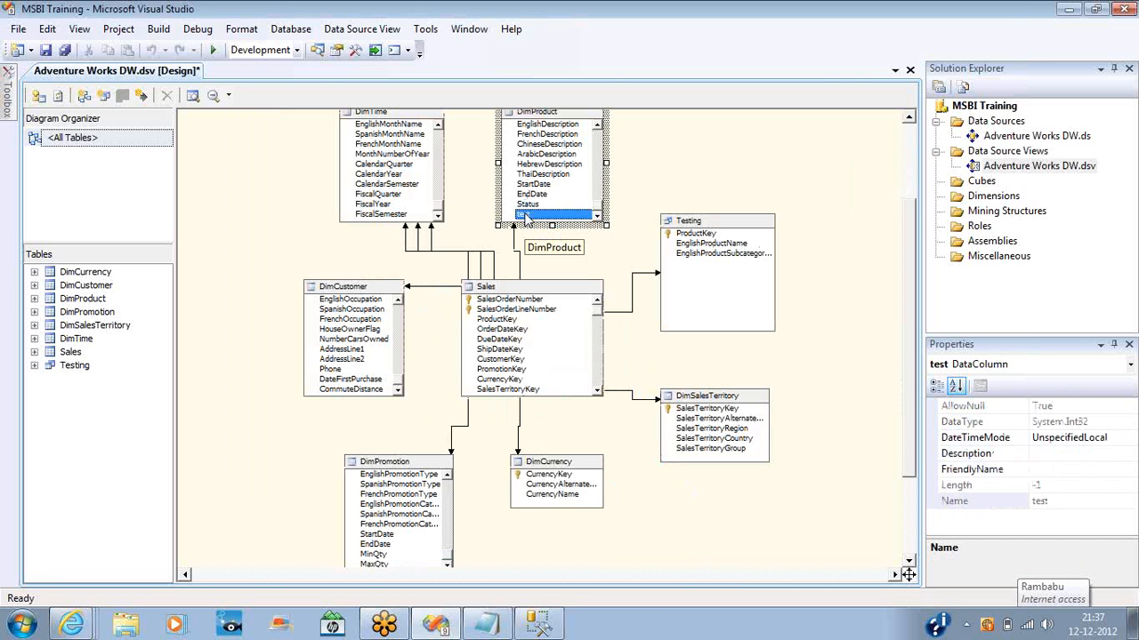
Step: Switch to SQL Server Management Studio, append "alter table dimproduct drop column test" to the query and execute only that statement
key(alt+Tab)
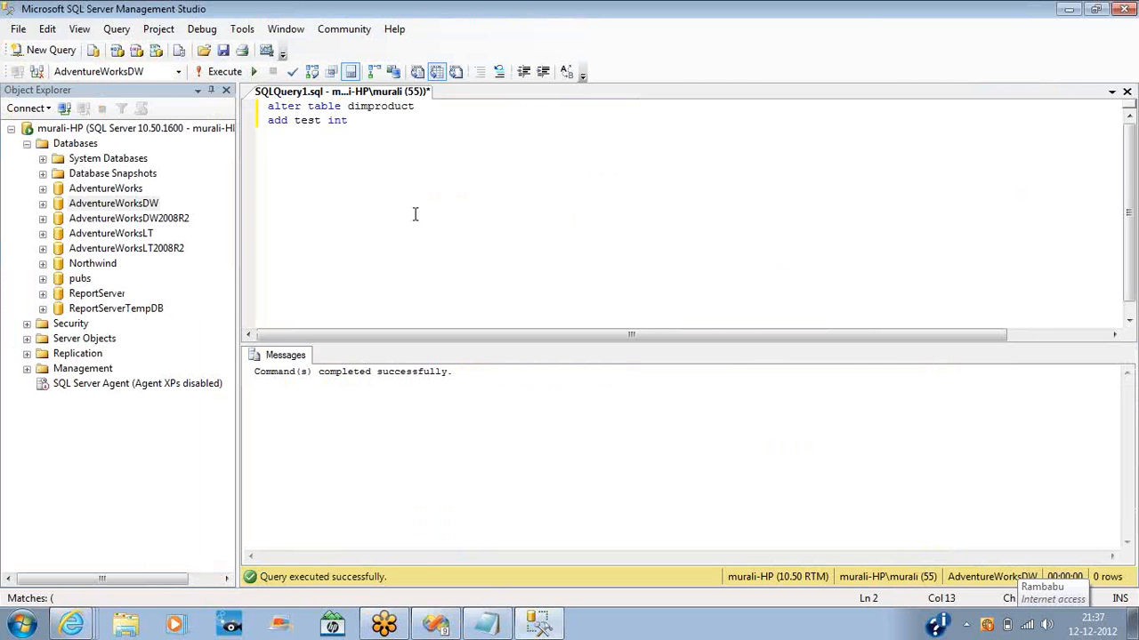
key(Return)
text(alter tabl)
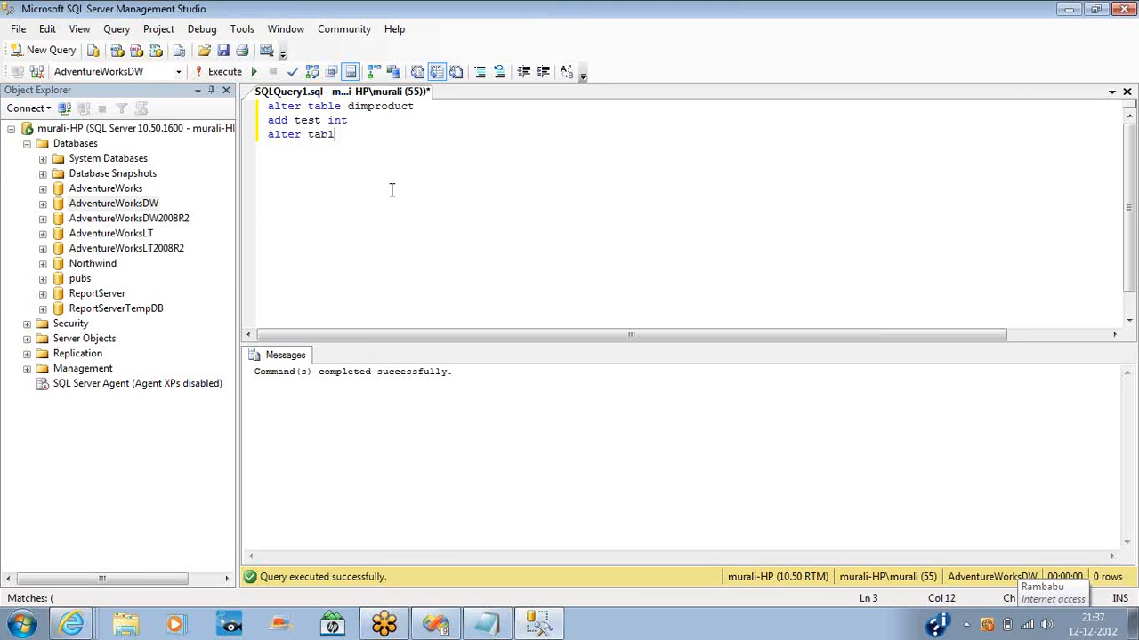
text(e dimproduct)
key(Return)
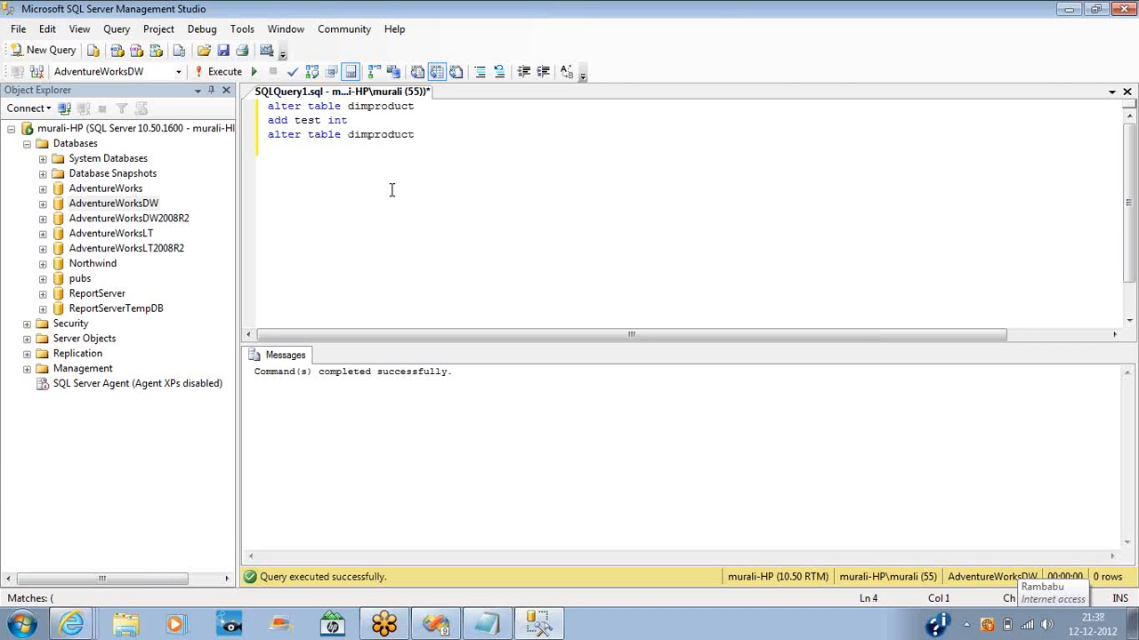
text(drop column test)
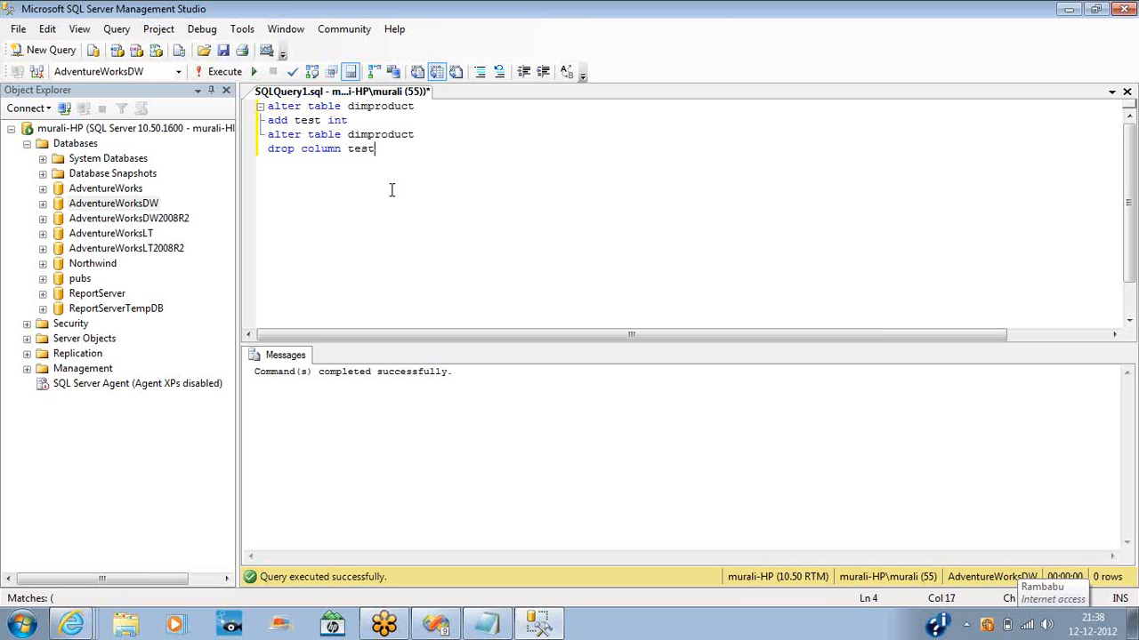
key(shift+Home)
key(shift+Up)
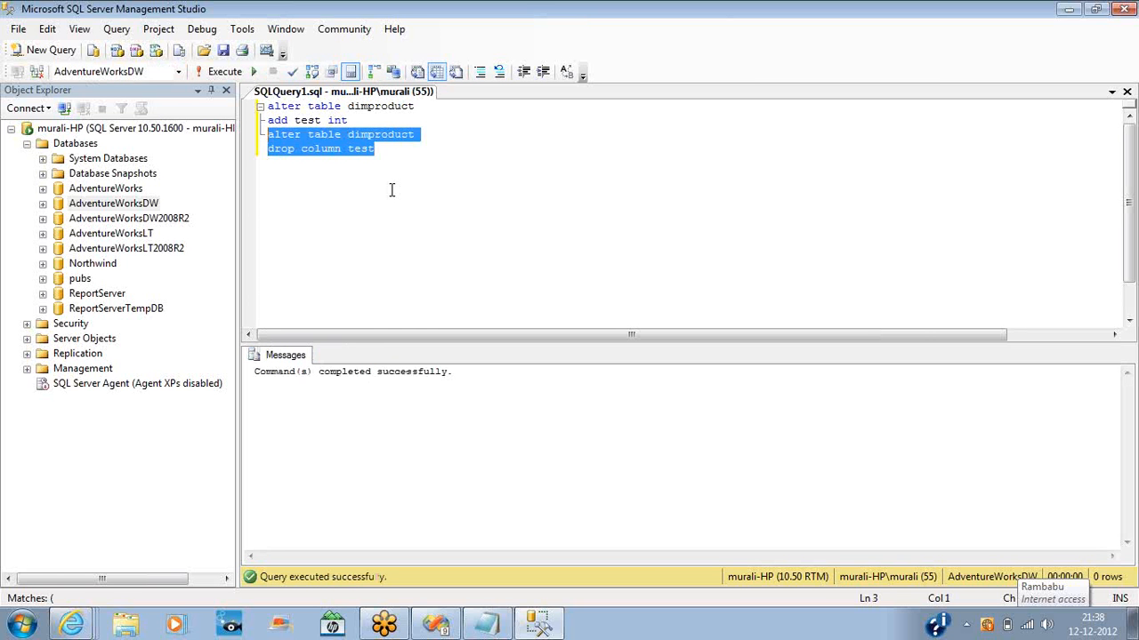
Step: Switch to Visual Studio and refresh the data source view, applying the removal of DimProduct's test column
key(alt+Tab)
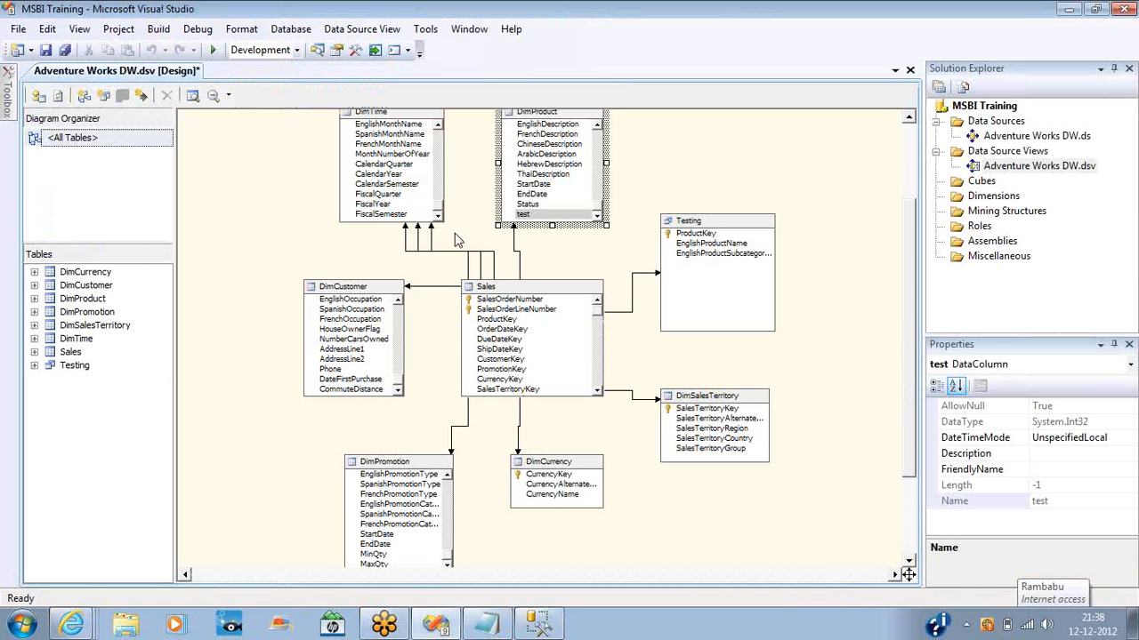
right_click(642, 181)
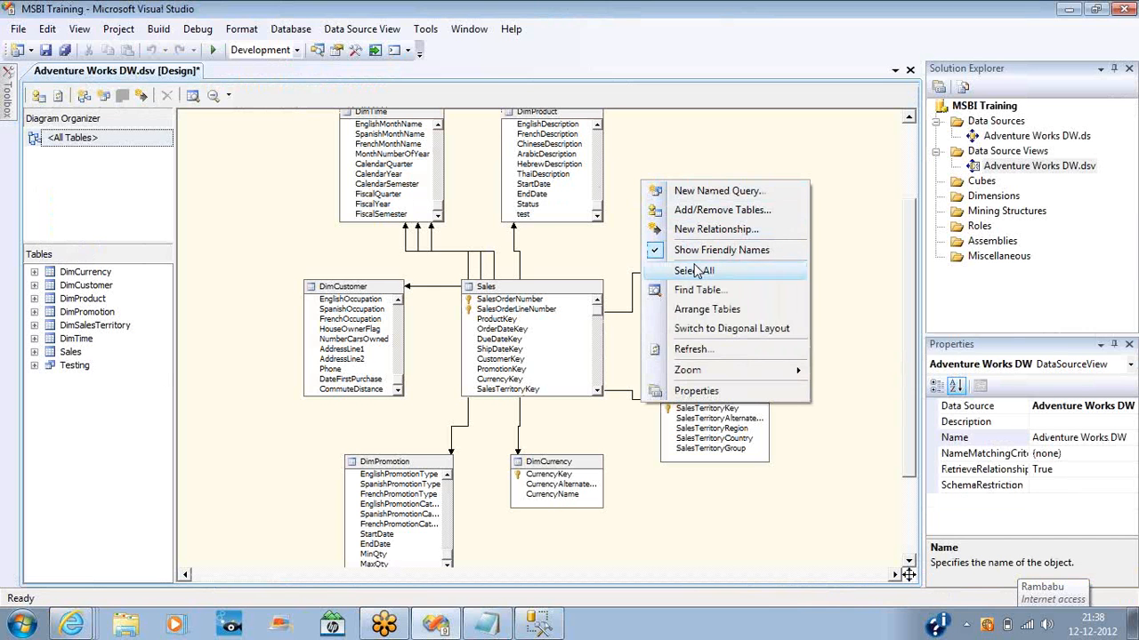
click(691, 350)
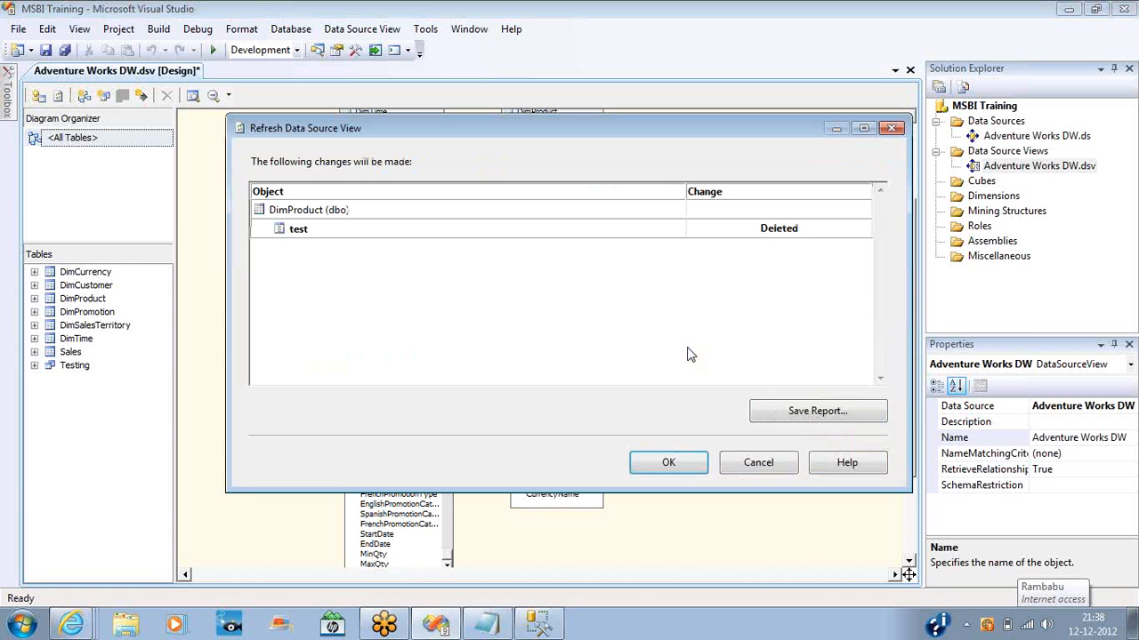
click(300, 231)
click(779, 228)
click(670, 465)
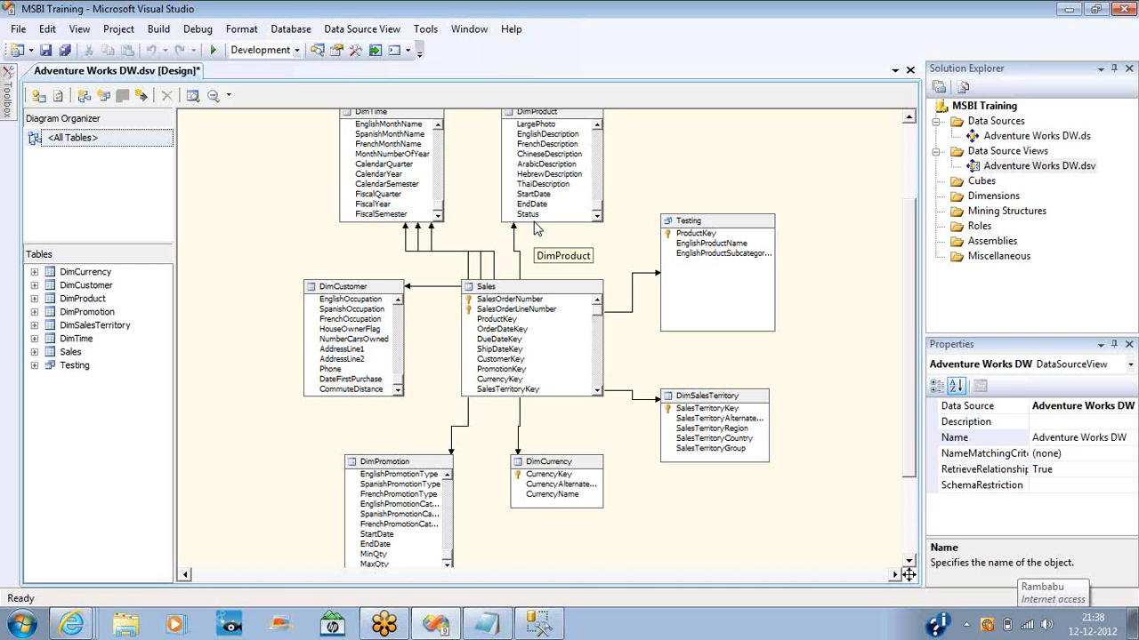
Step: Delete all three relationships between Sales and DimTime from the data source view diagram
click(461, 253)
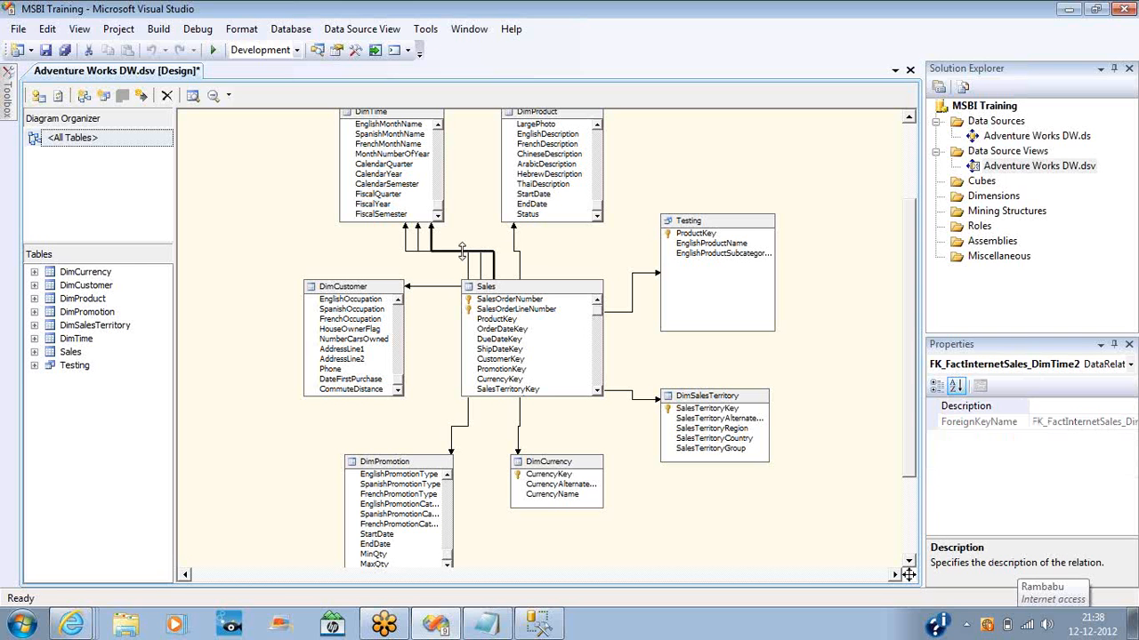
key(Delete)
key(Return)
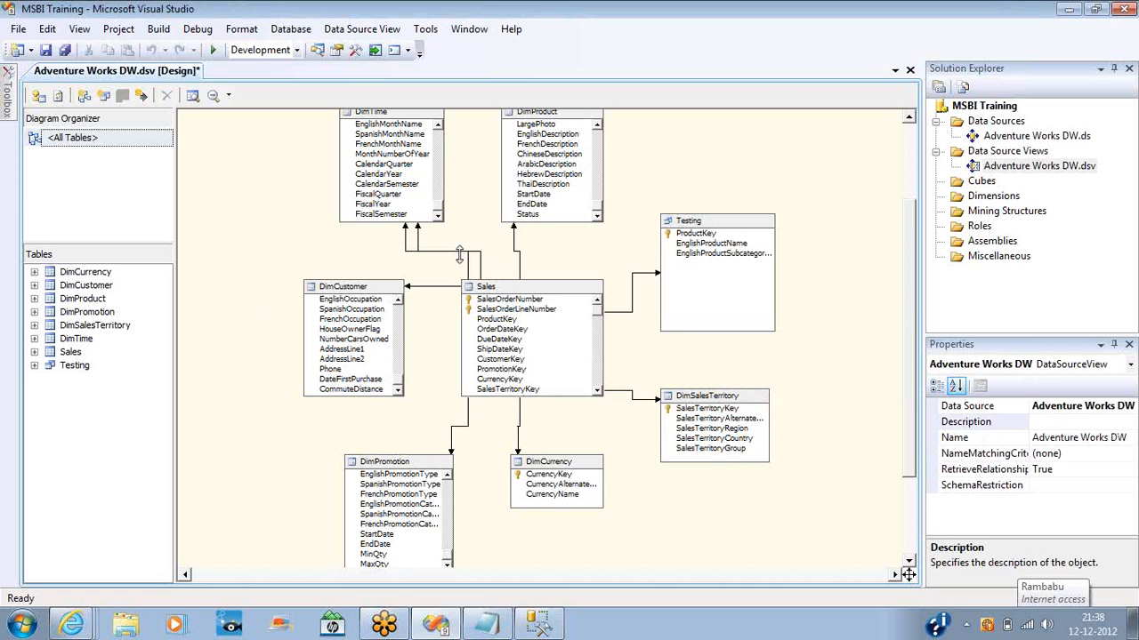
click(459, 253)
key(Delete)
key(Return)
click(457, 253)
key(Delete)
key(Return)
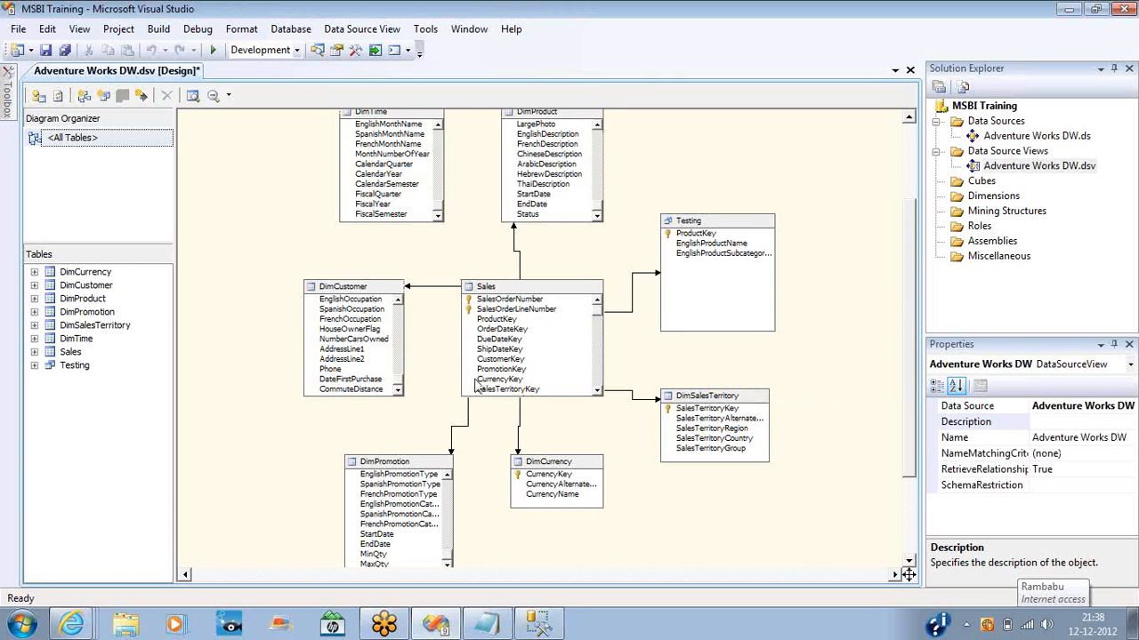
Step: Delete the relationships from Sales to DimCurrency and from Sales to DimPromotion
click(519, 427)
key(Delete)
key(Return)
click(468, 423)
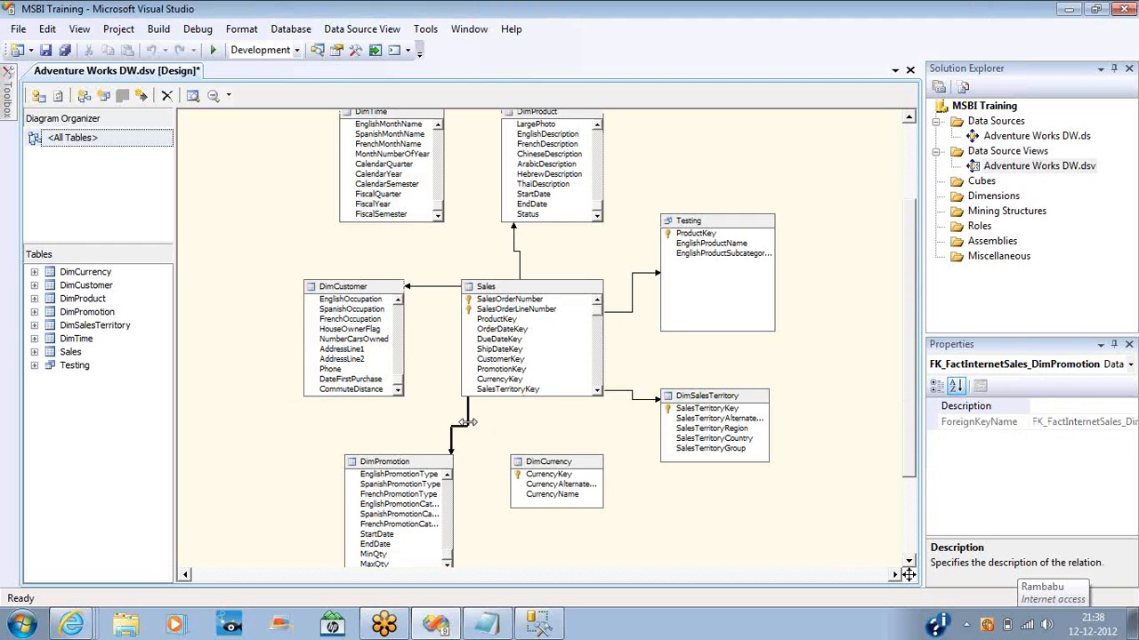
key(Delete)
key(Return)
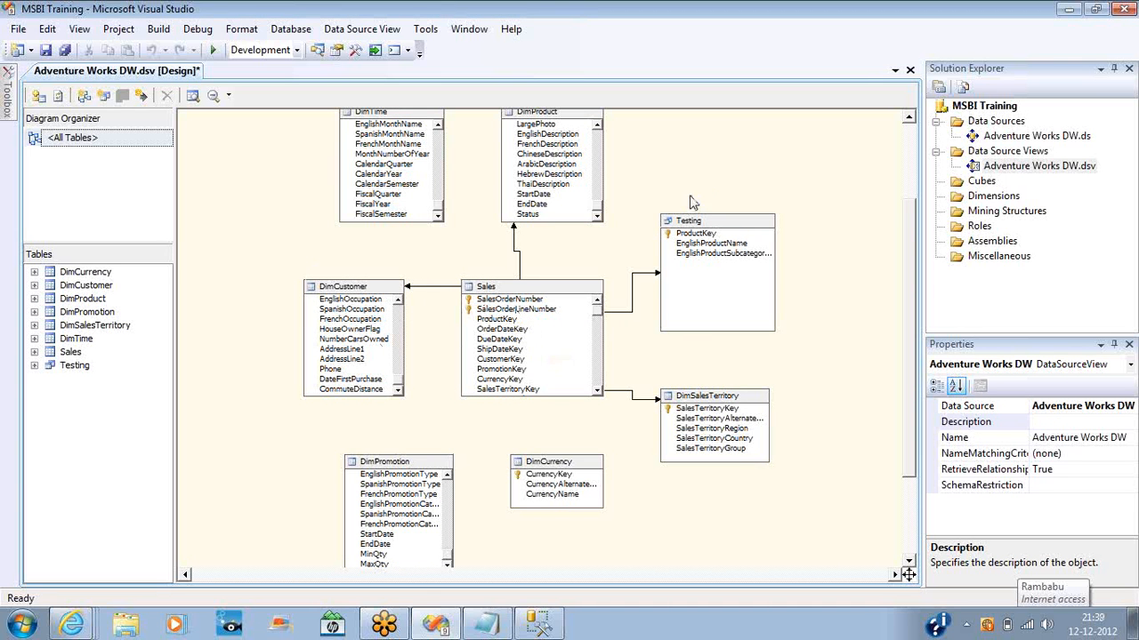
Step: Refresh the data source view, review the listed foreign keys and apply the changes to restore the deleted relationships
right_click(725, 162)
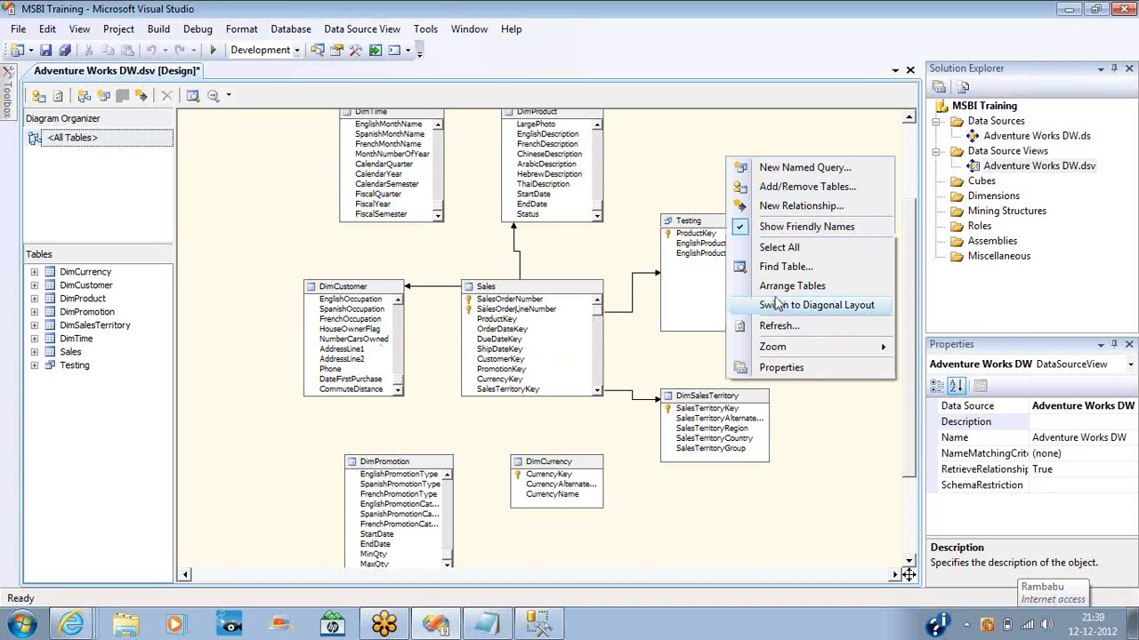
click(779, 326)
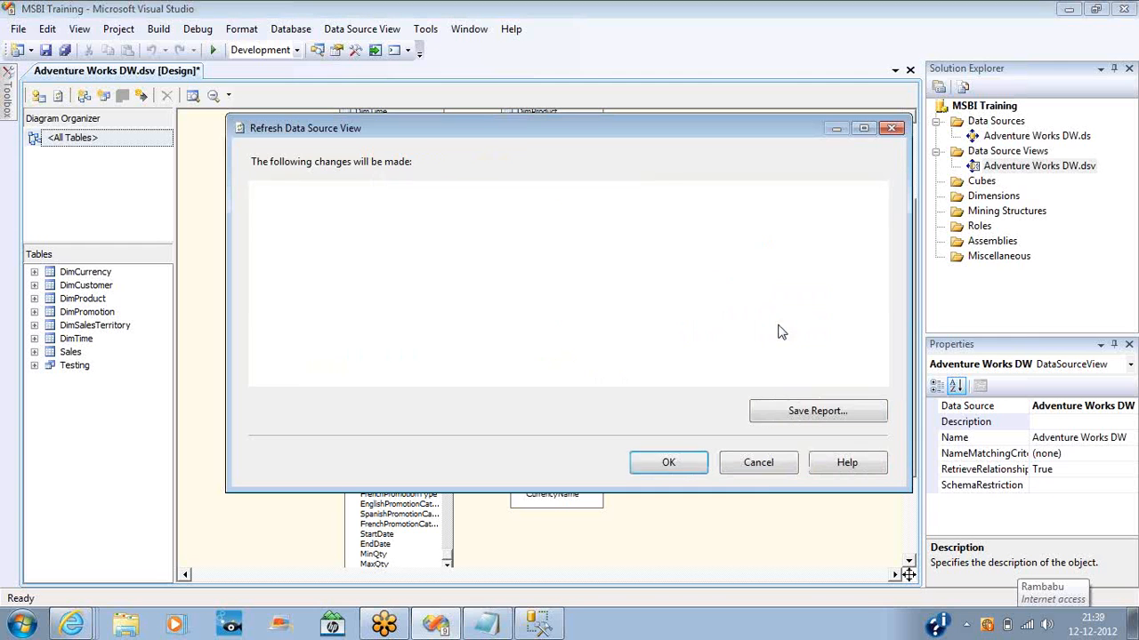
double_click(314, 231)
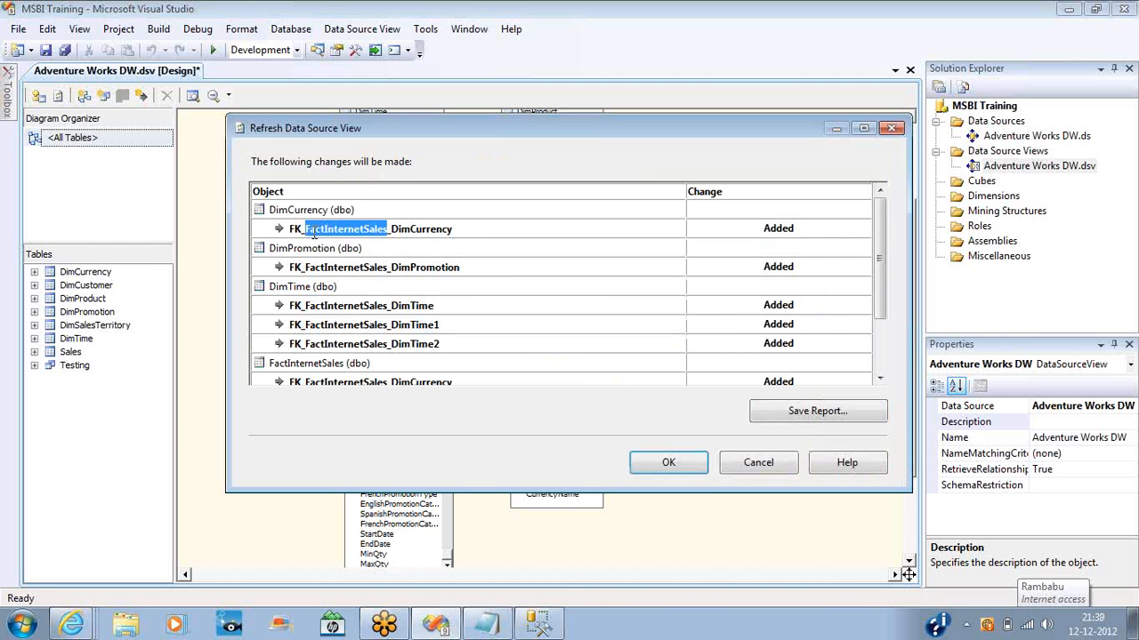
double_click(334, 268)
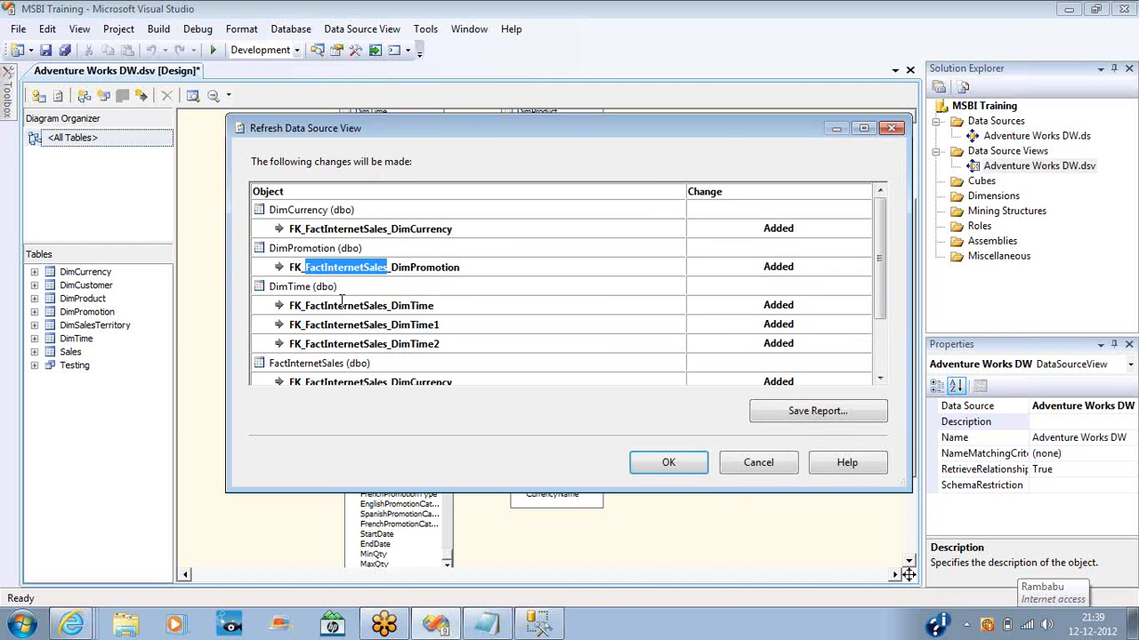
click(358, 384)
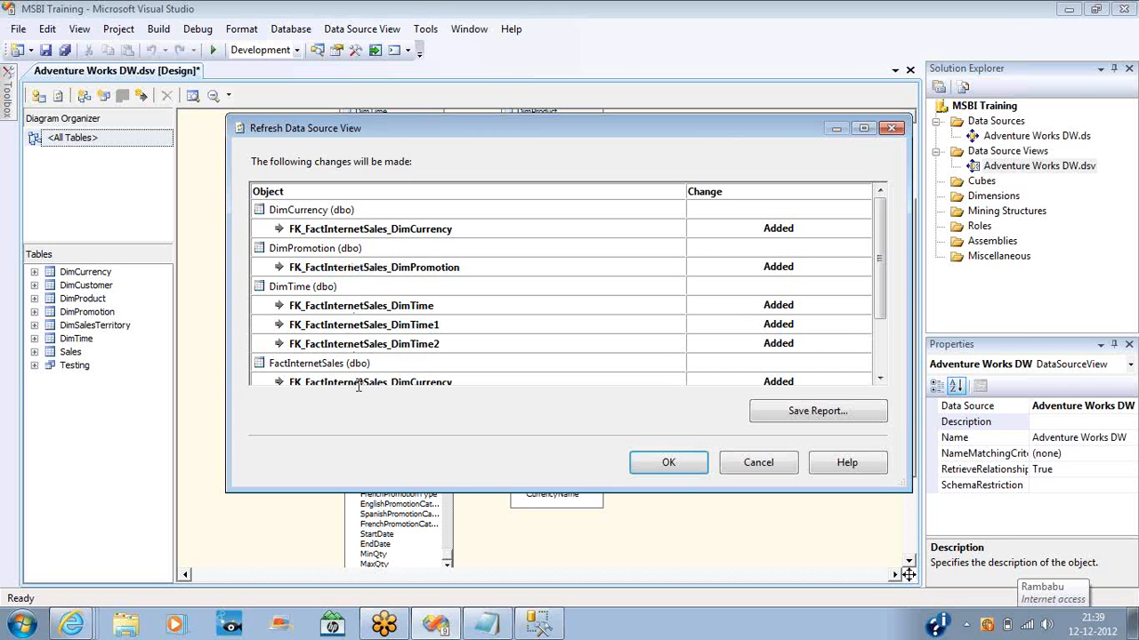
click(665, 463)
click(660, 460)
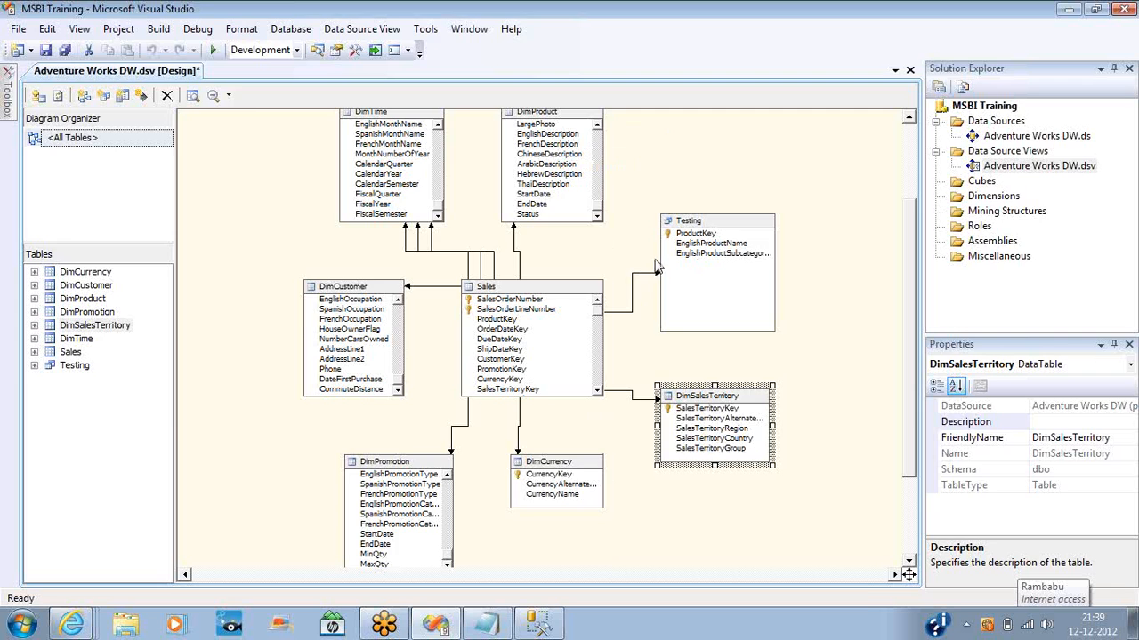
Step: Switch to SQL Server Management Studio and execute only the "alter table dimproduct add test int" statement
click(538, 624)
click(361, 119)
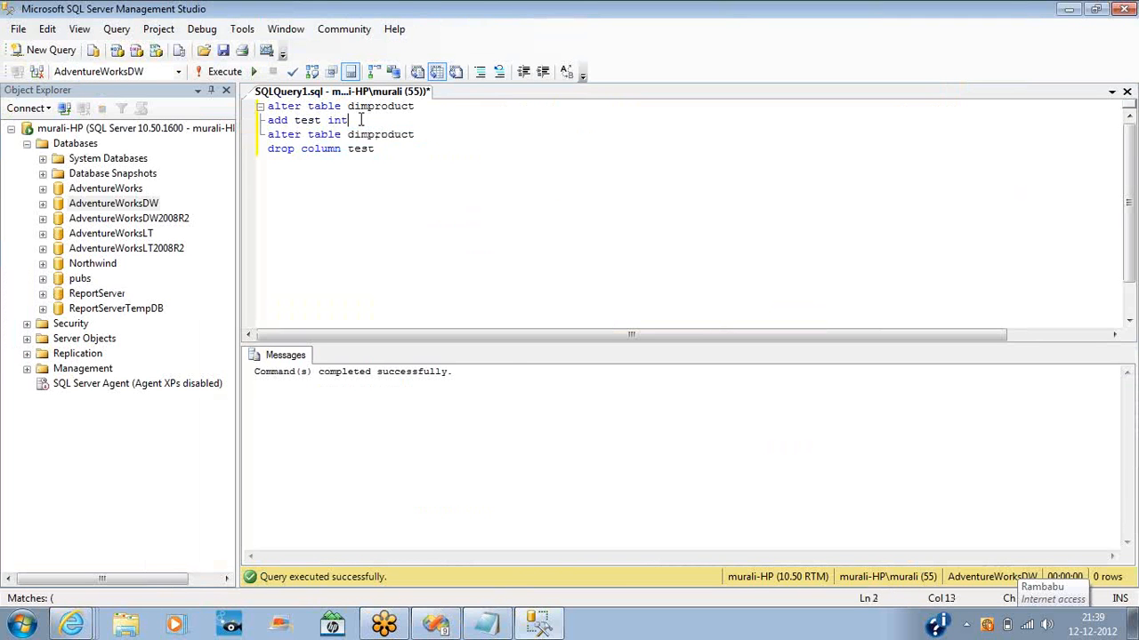
key(ctrl+shift+Home)
key(F5)
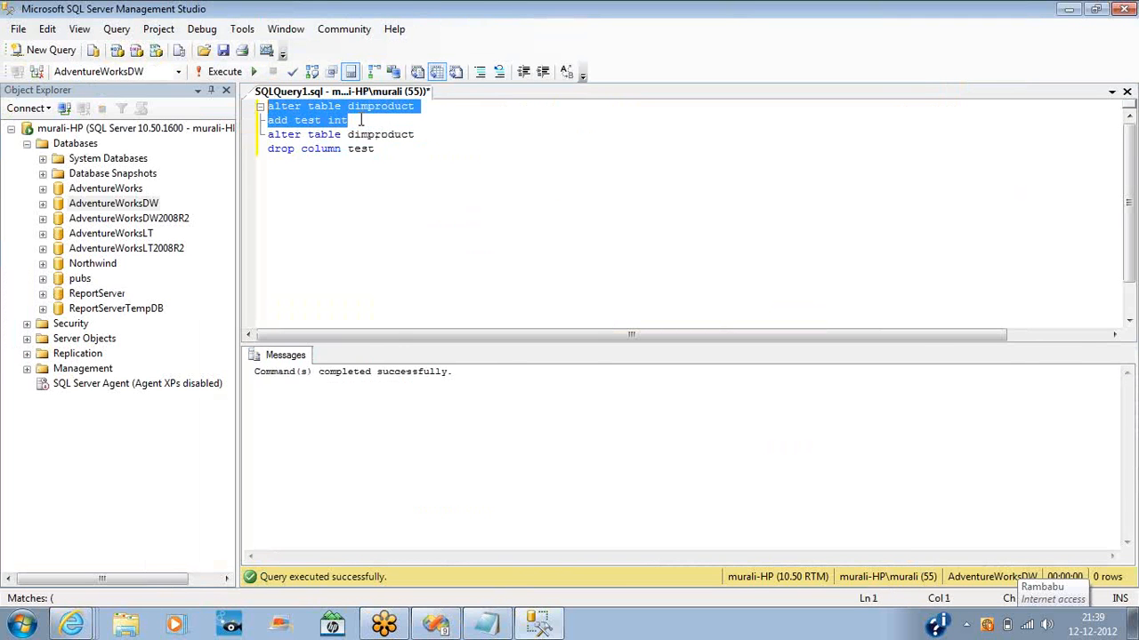
Step: Switch to Visual Studio and delete the DimProduct table from the data source view
key(alt+Tab)
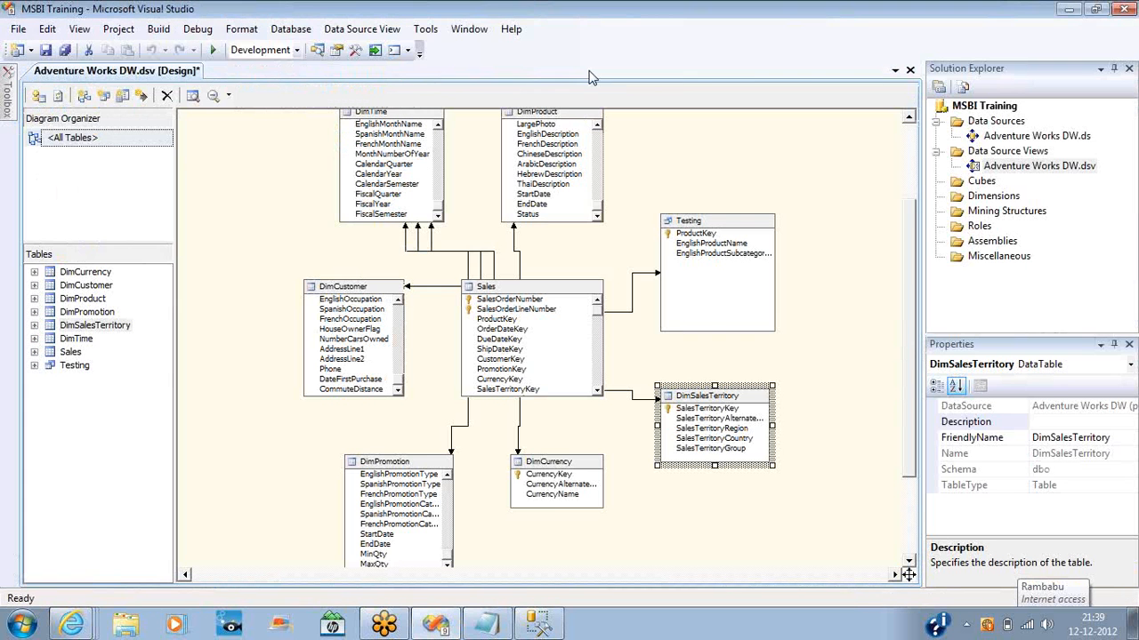
click(567, 124)
key(Delete)
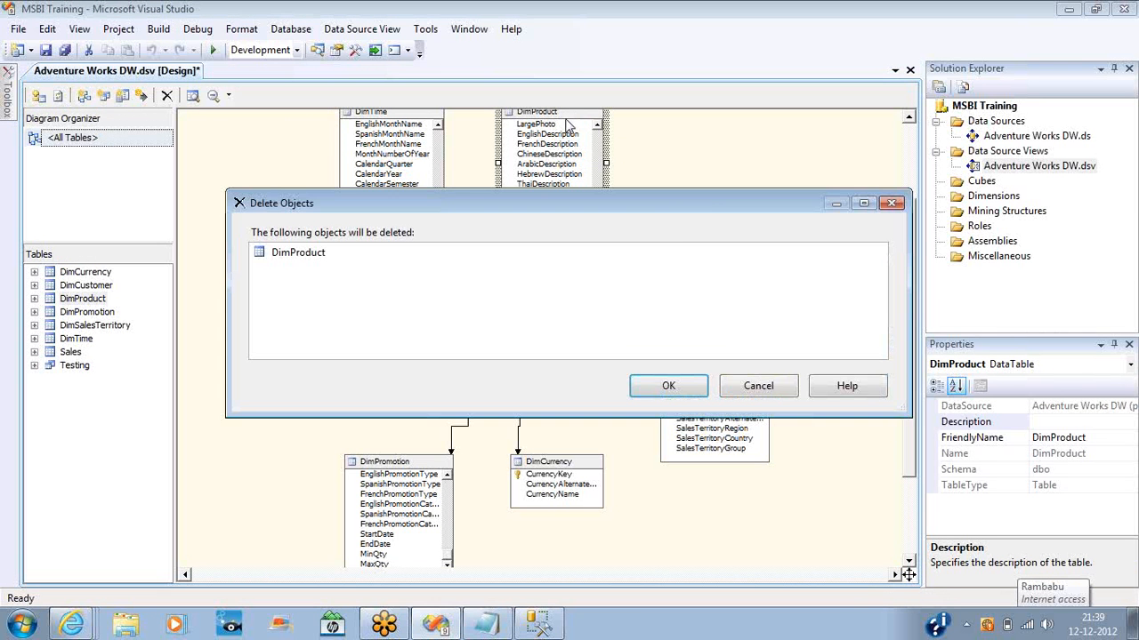
key(Return)
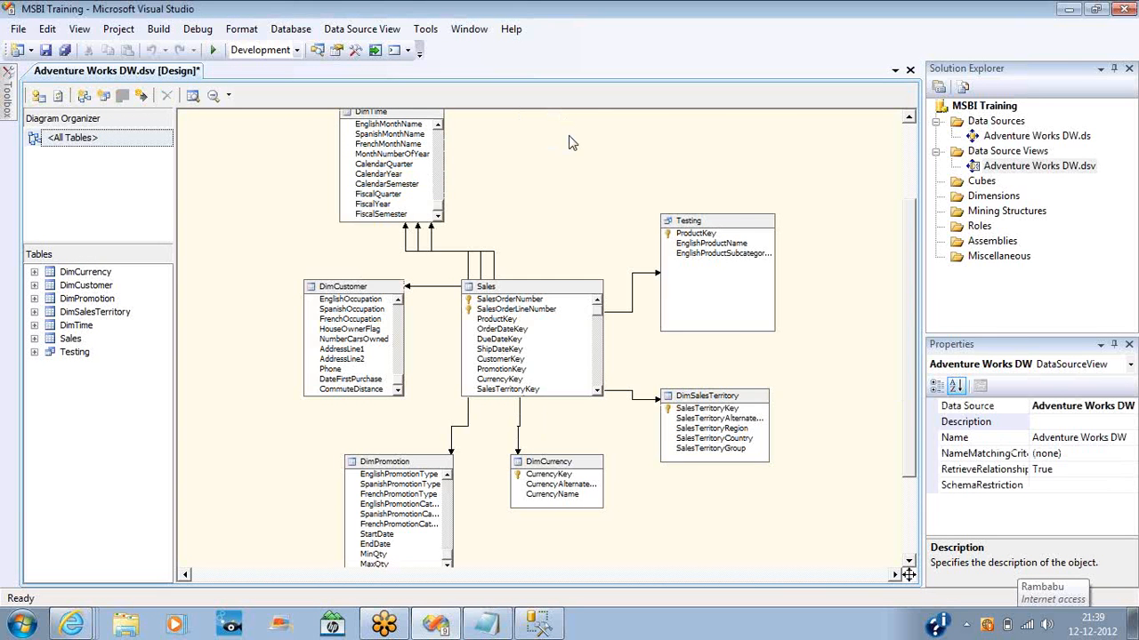
Step: Add DimProduct (dbo) back to the data source view and place it above the Testing table, clear of DimTime
right_click(572, 141)
click(618, 168)
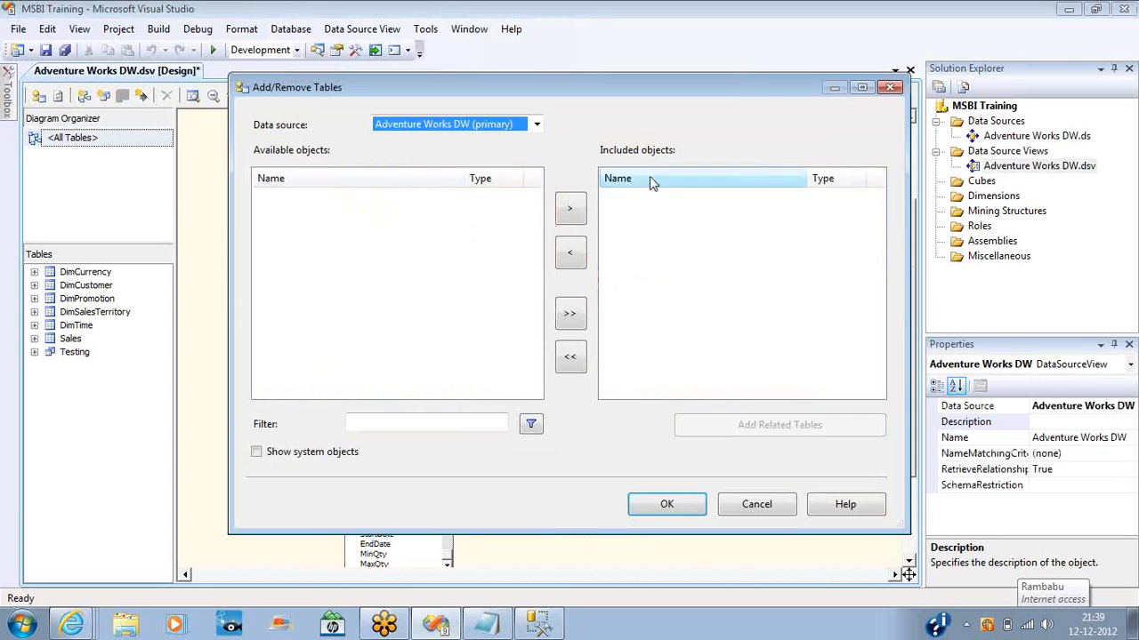
click(311, 307)
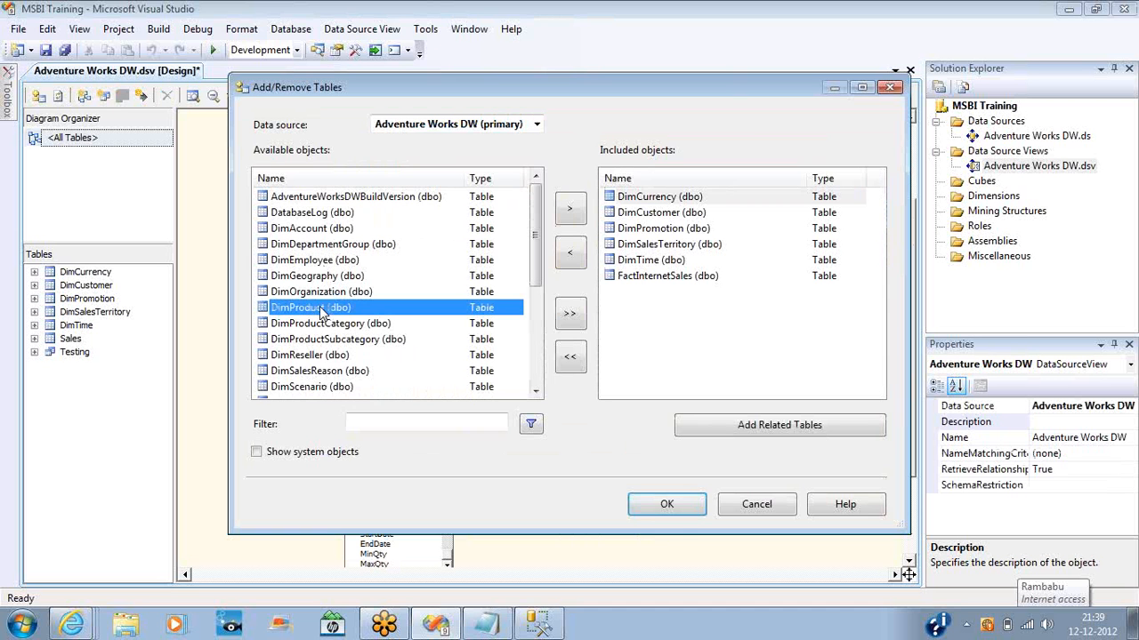
click(570, 209)
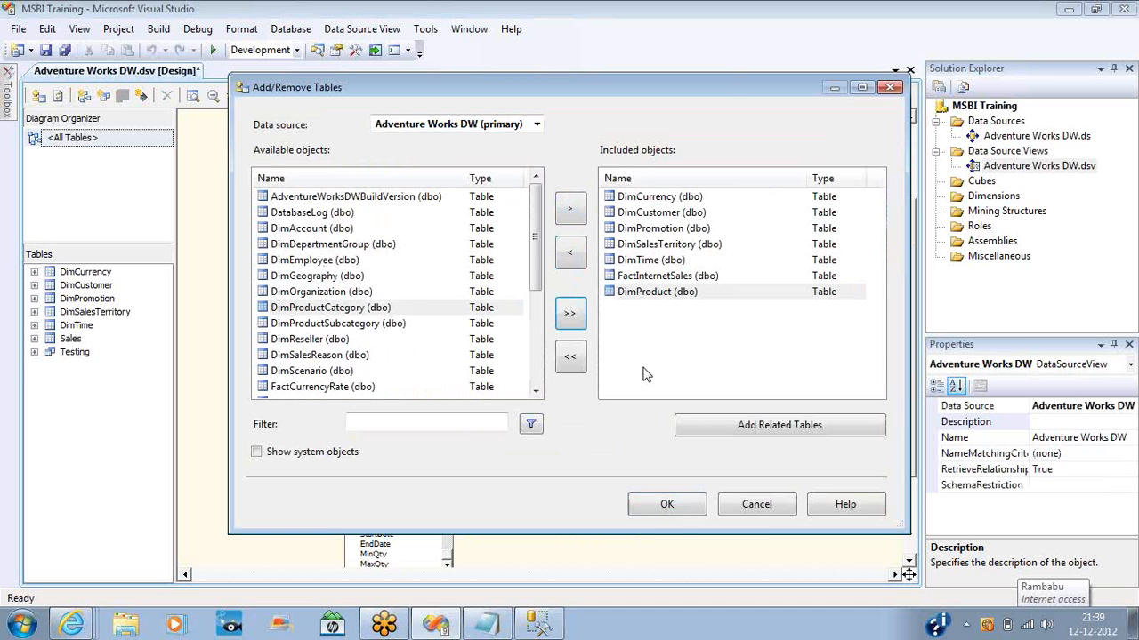
click(667, 504)
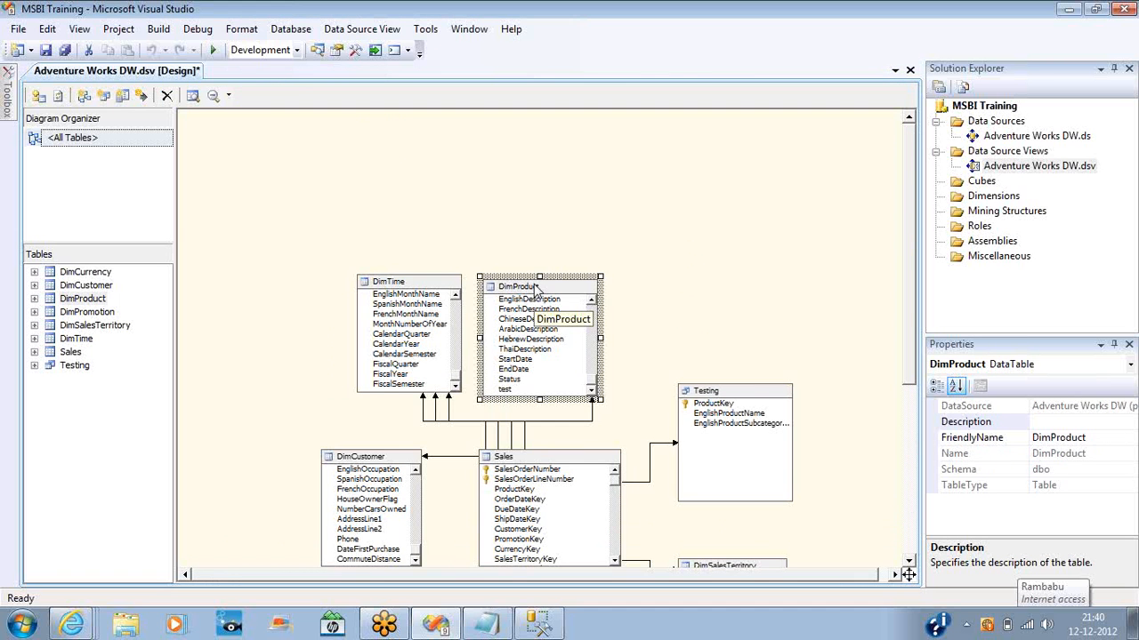
drag(536, 290, 655, 233)
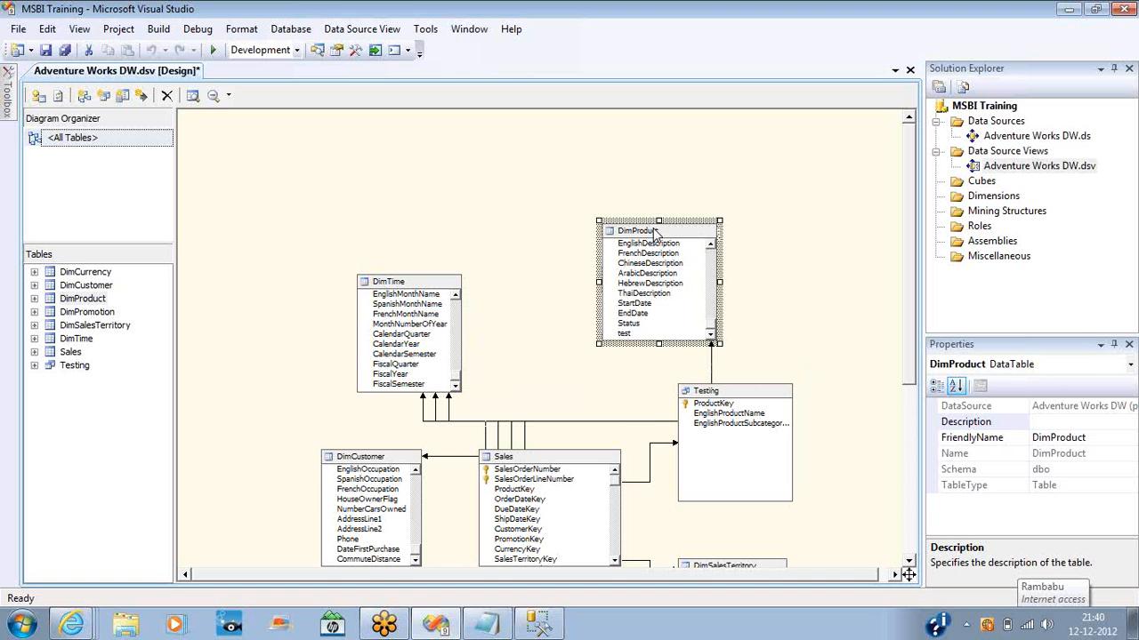
Step: Select DimProduct's test column and check for pending schema changes with Refresh, closing the report without applying it
click(626, 334)
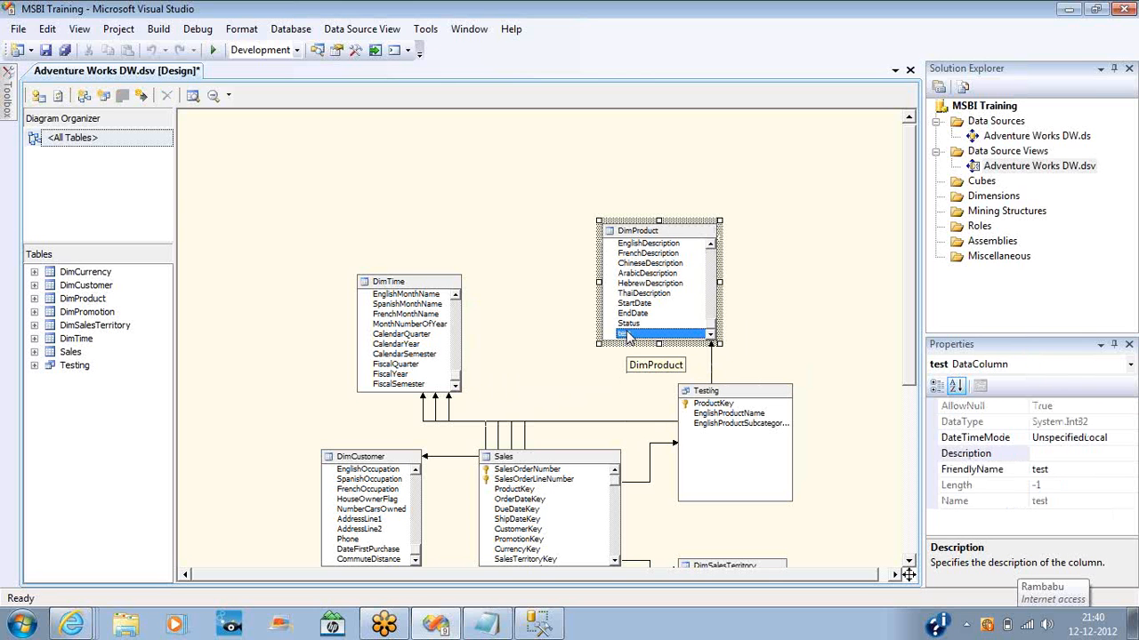
right_click(518, 194)
click(582, 363)
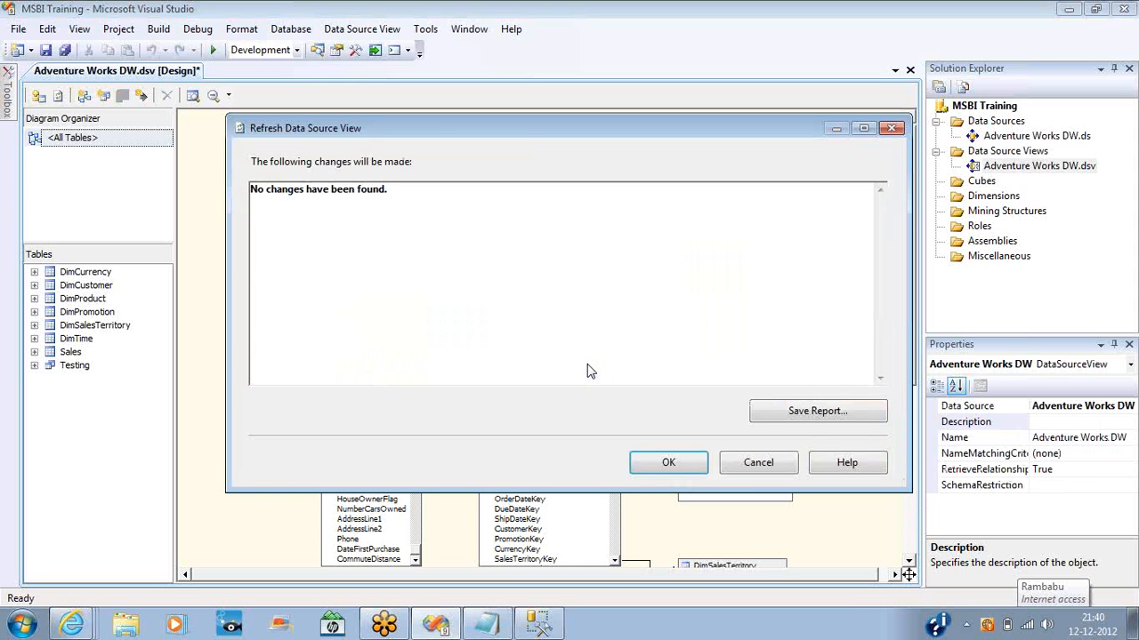
click(887, 130)
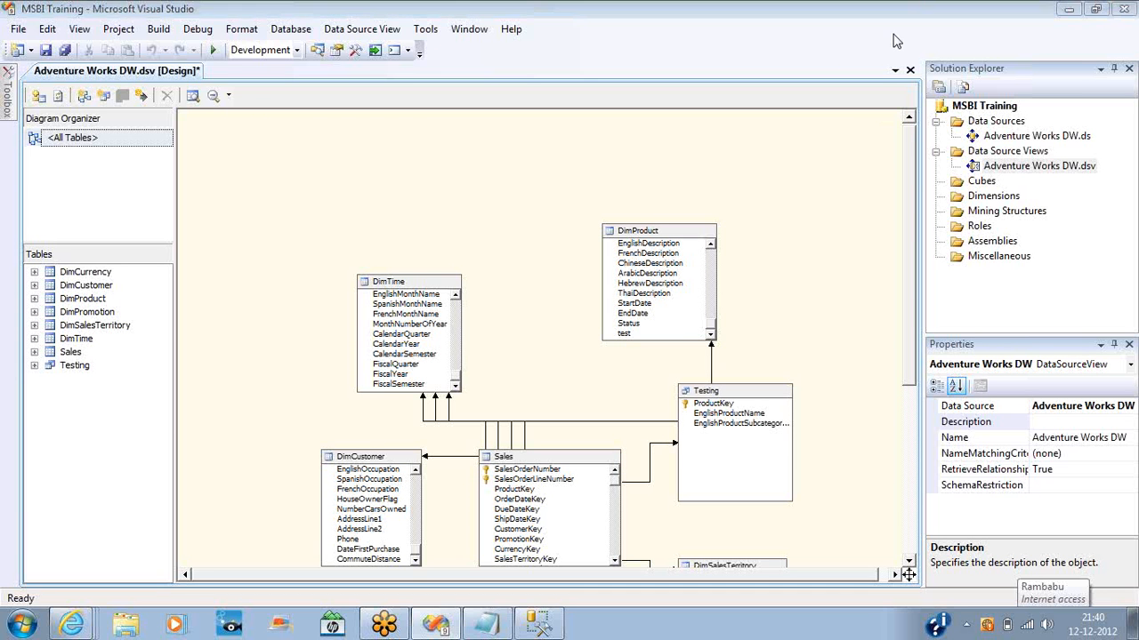
click(983, 198)
right_click(983, 197)
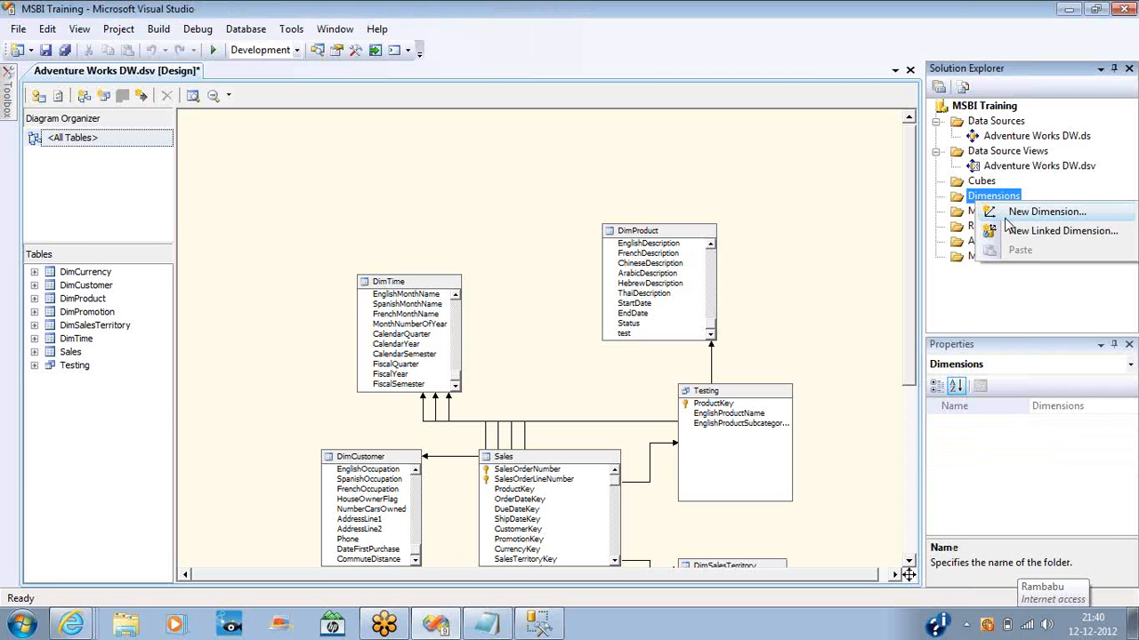
click(1010, 219)
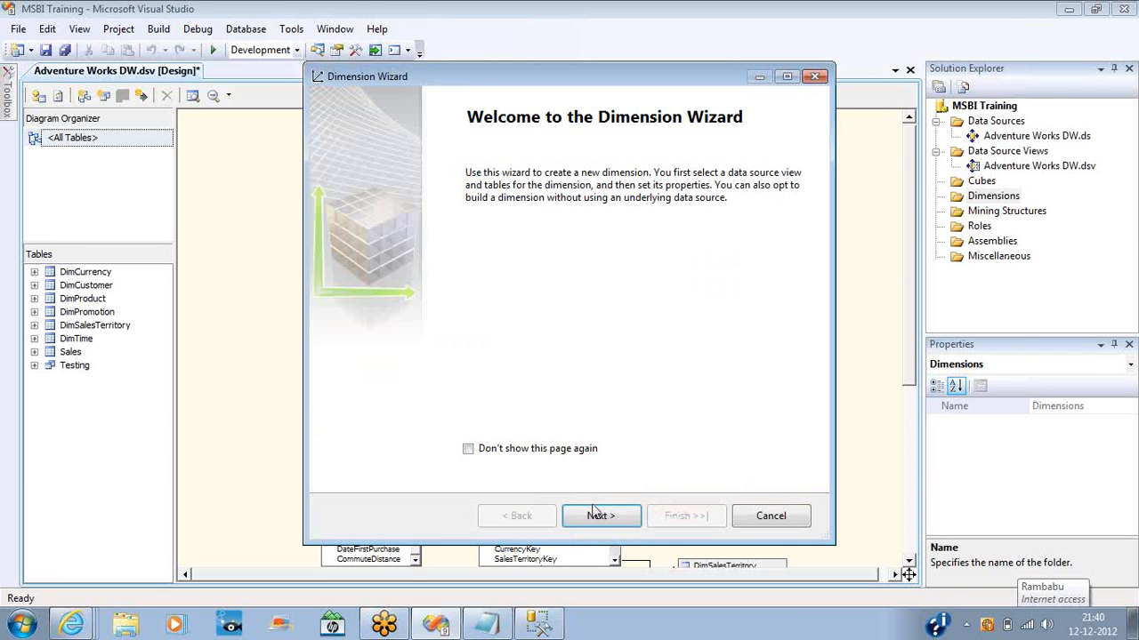
click(747, 518)
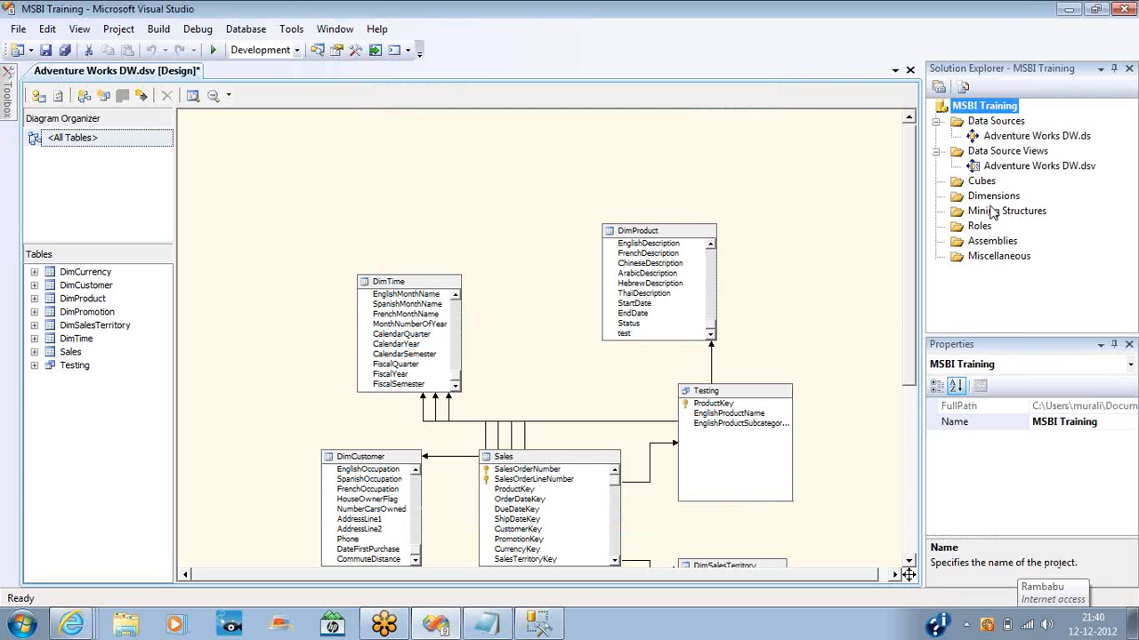
click(691, 233)
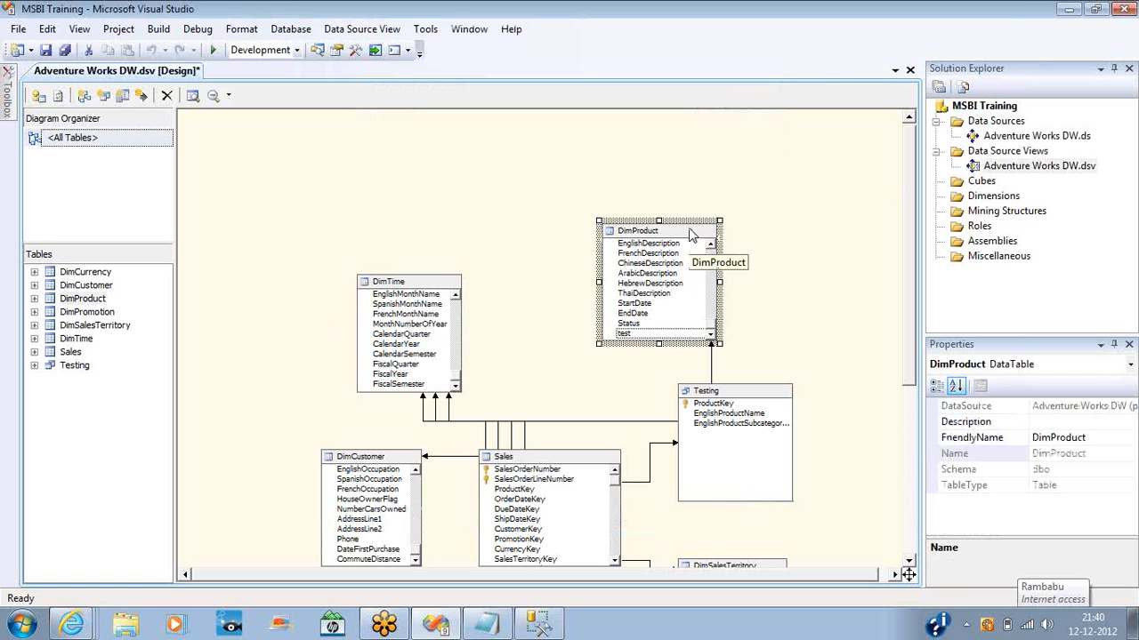
Step: Start a new dimension from an existing table, with DimProduct in the Adventure Works DW view as its main table
right_click(994, 198)
click(1046, 204)
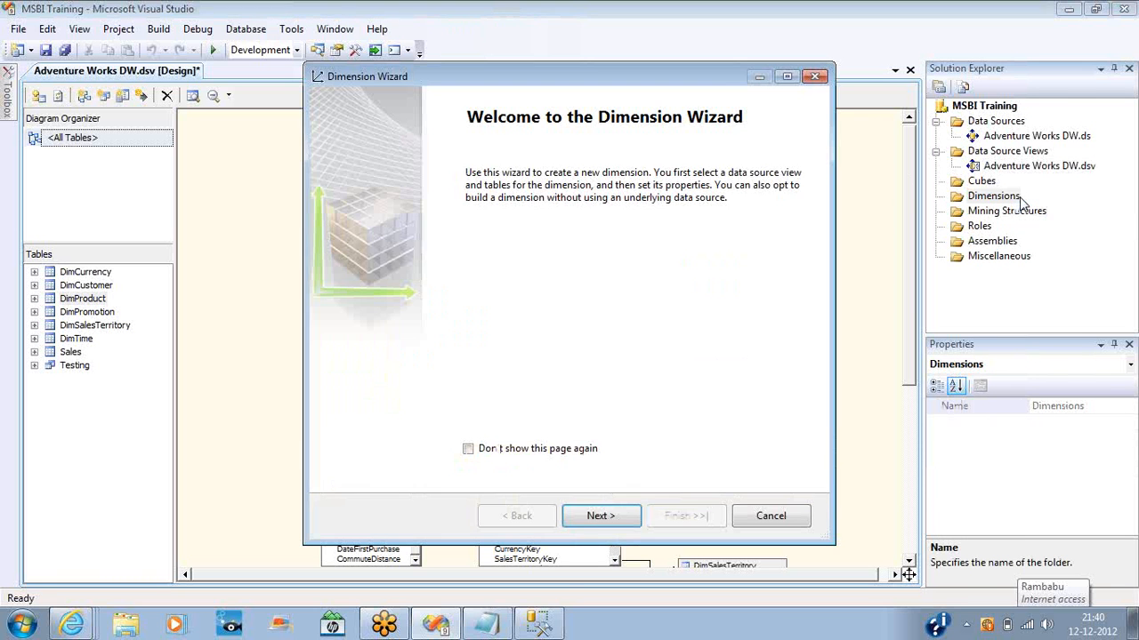
click(587, 519)
key(Return)
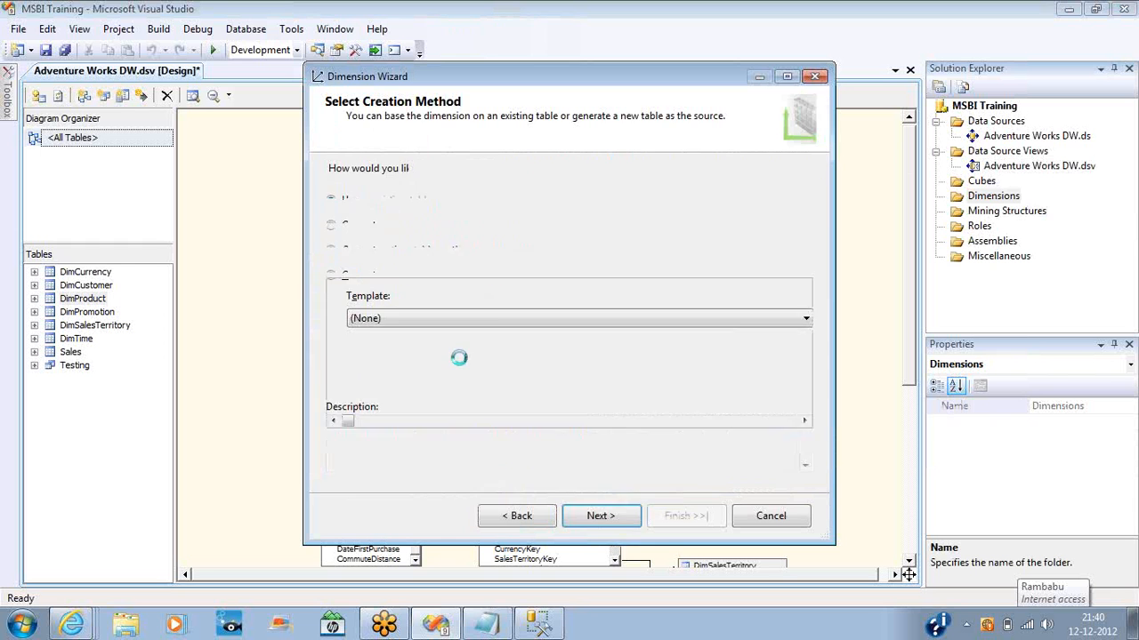
click(437, 238)
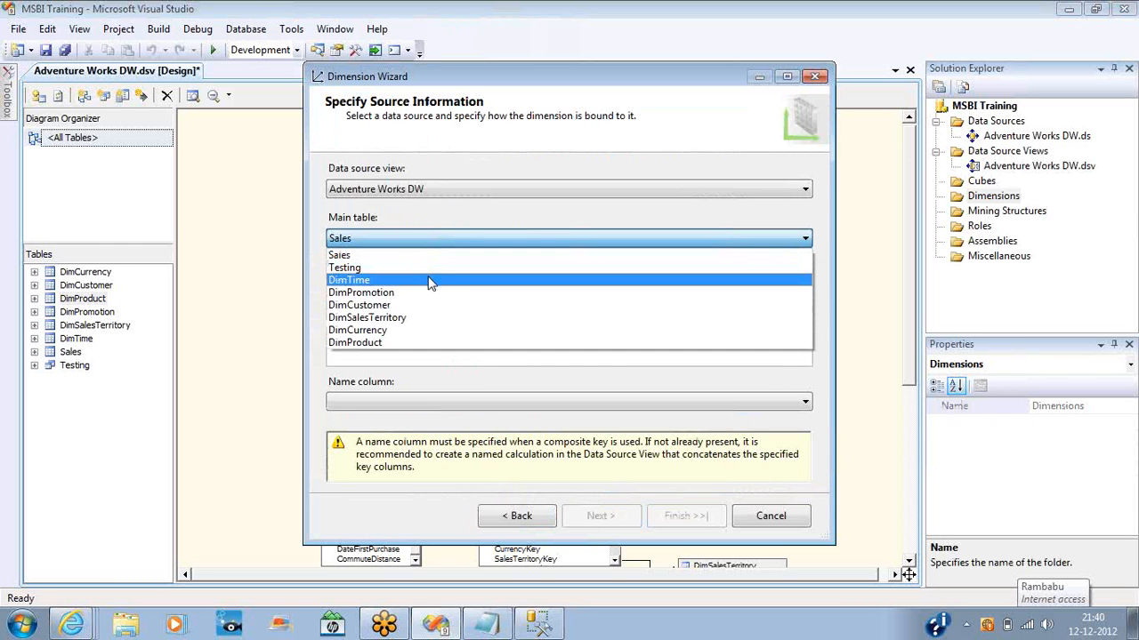
click(429, 344)
click(594, 515)
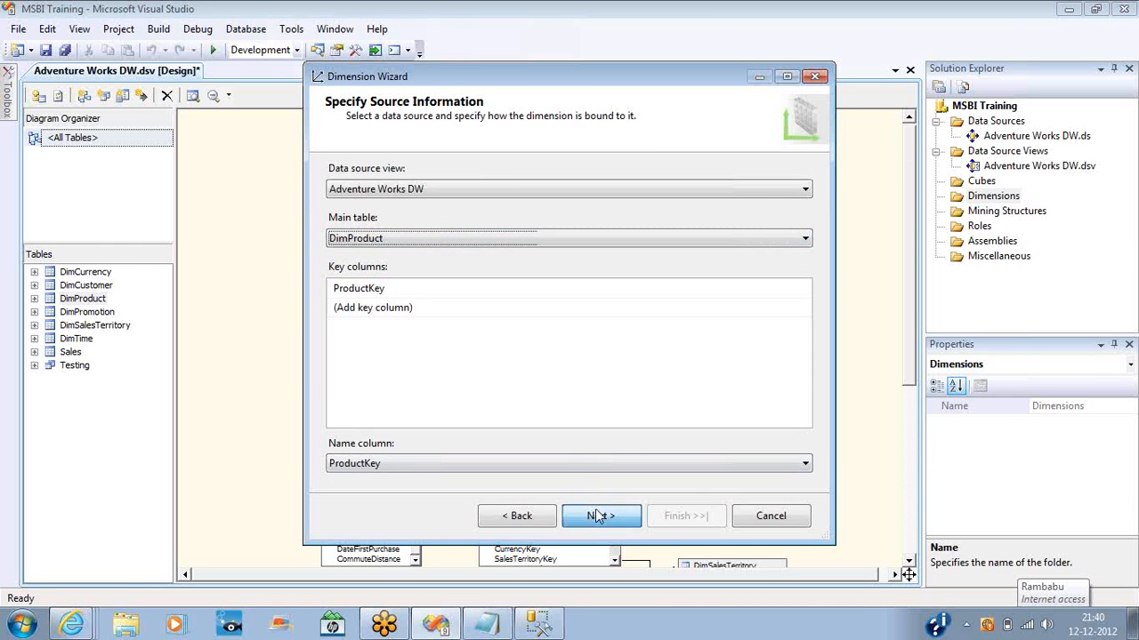
Step: Include all available attributes in the new dimension and finish the Dimension Wizard
click(337, 189)
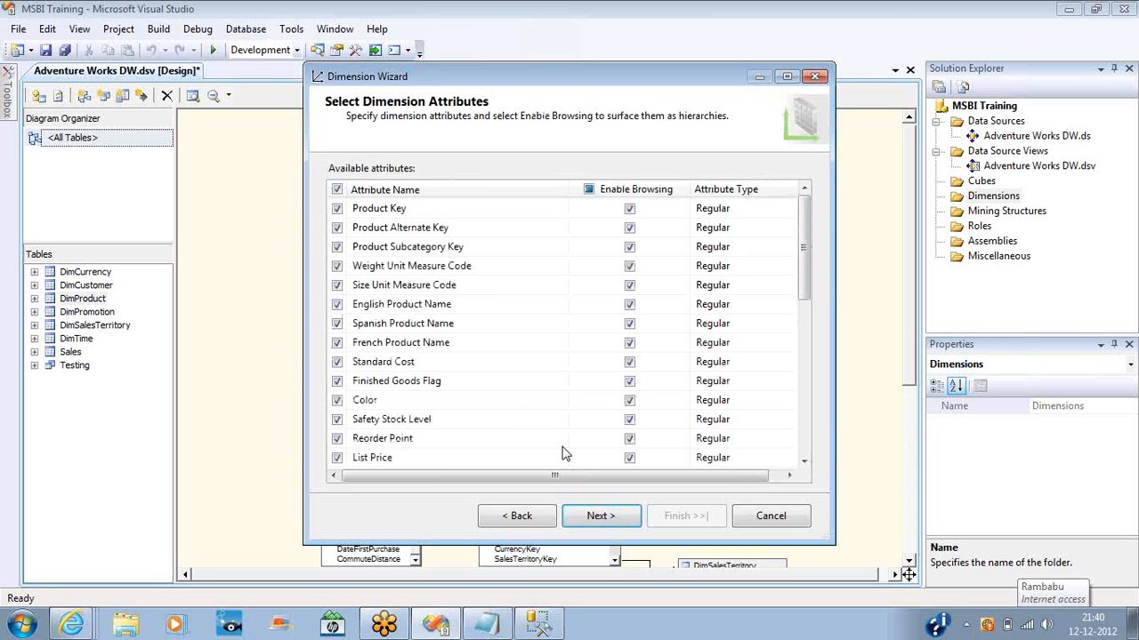
click(592, 517)
click(665, 516)
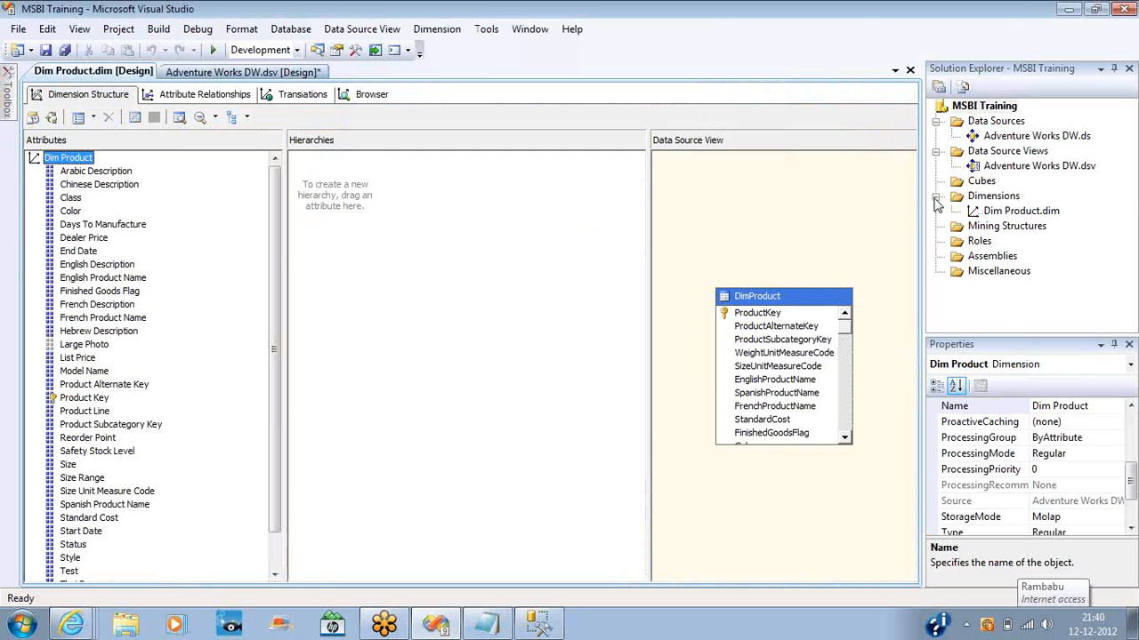
Step: Open the Adventure Works DW data source view and delete the DimProduct table that the new dimension is based on
click(757, 298)
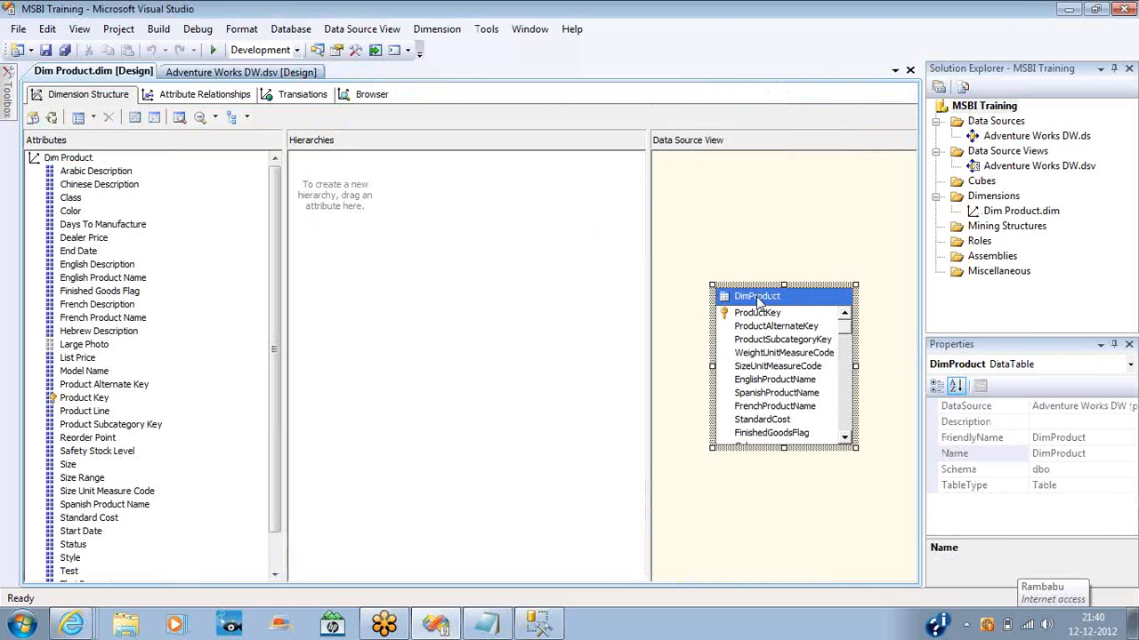
double_click(989, 171)
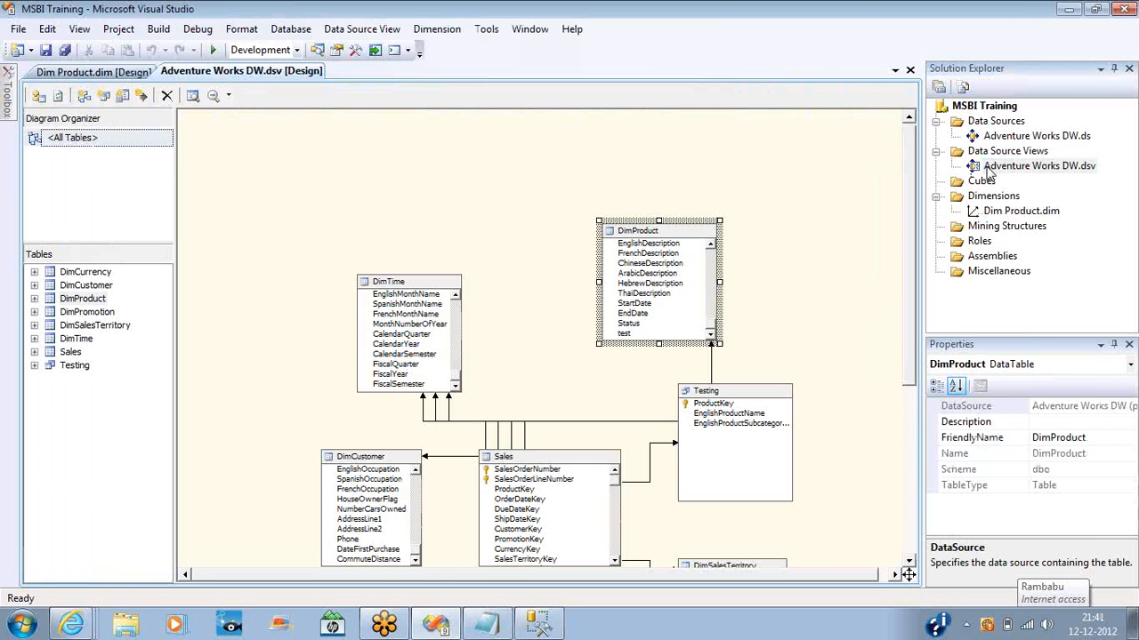
right_click(656, 233)
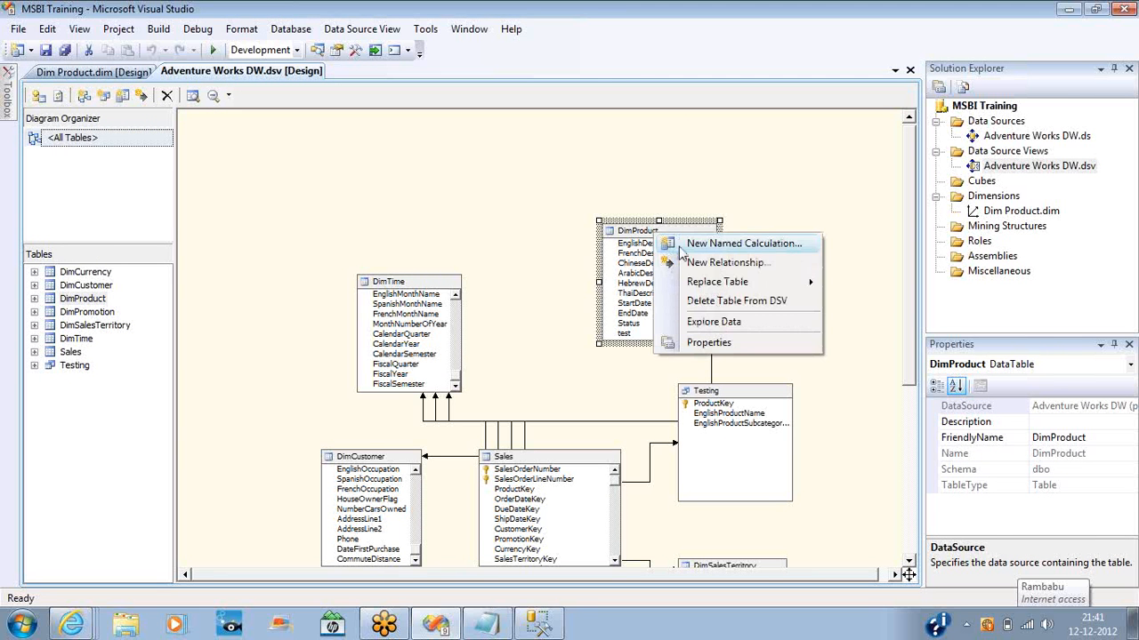
click(715, 303)
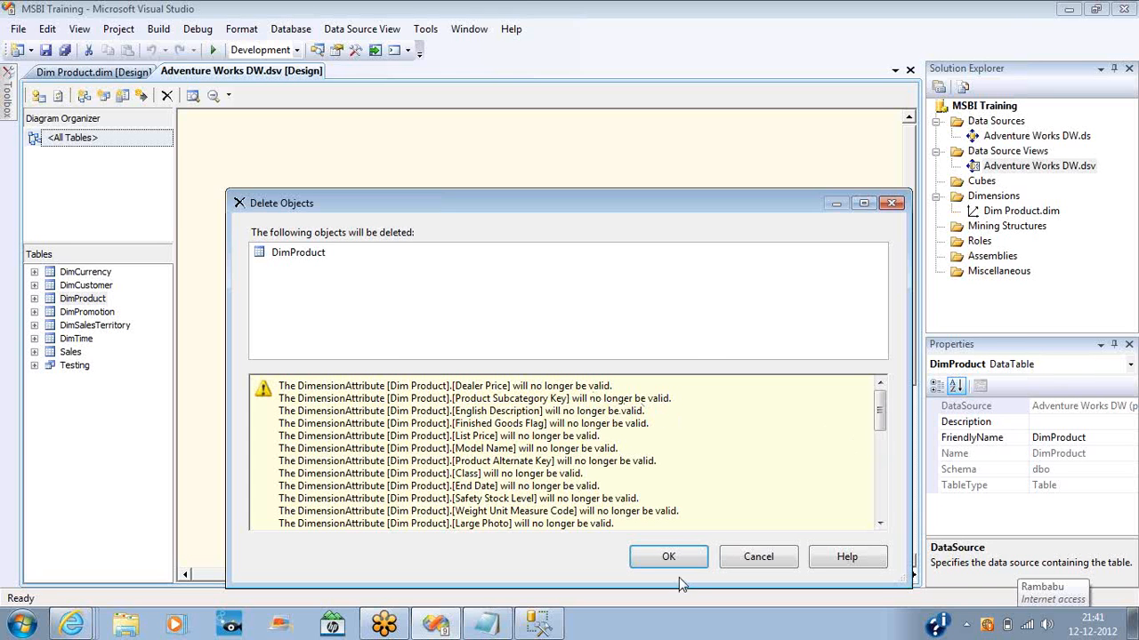
click(668, 556)
Step: Open the Dim Product dimension and examine its attributes for errors about the missing source table
click(1022, 215)
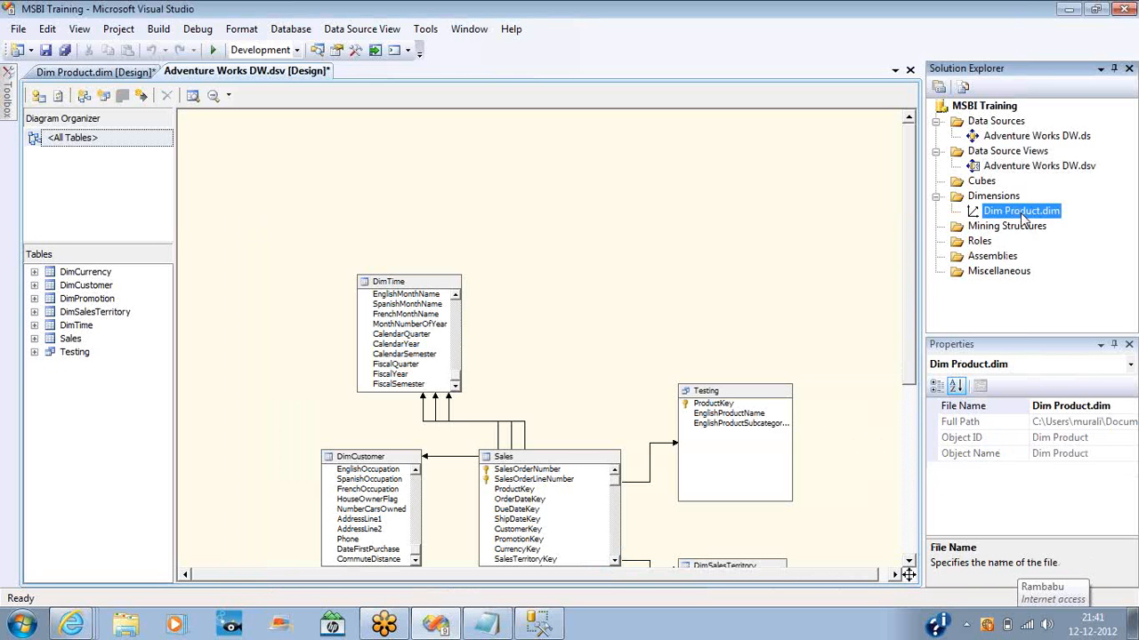
double_click(1022, 214)
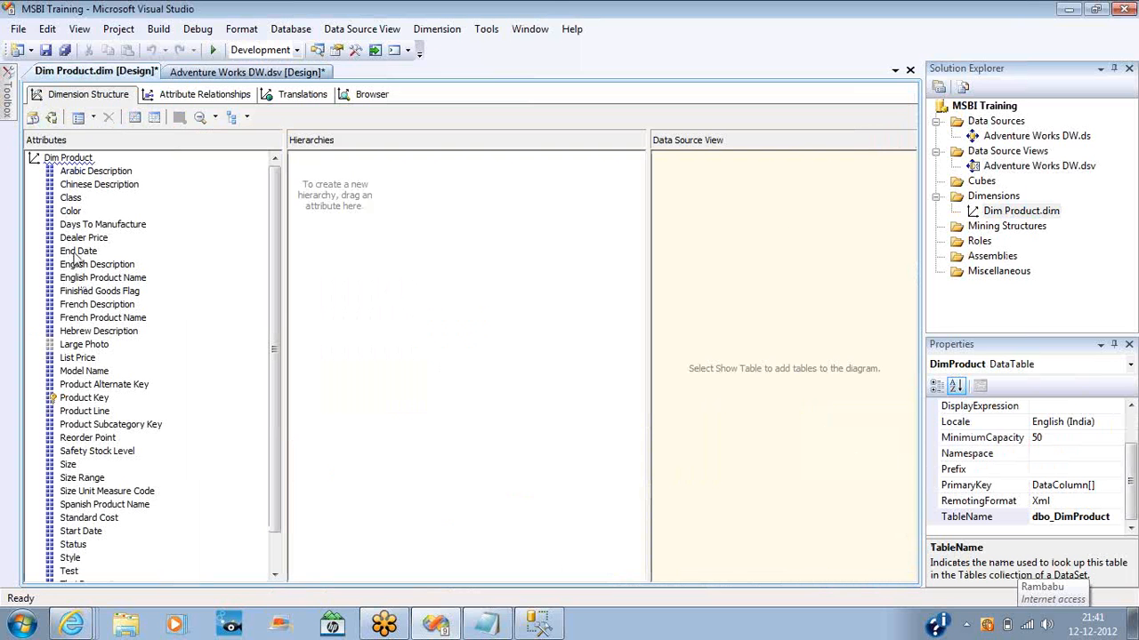
mouse_move(124, 253)
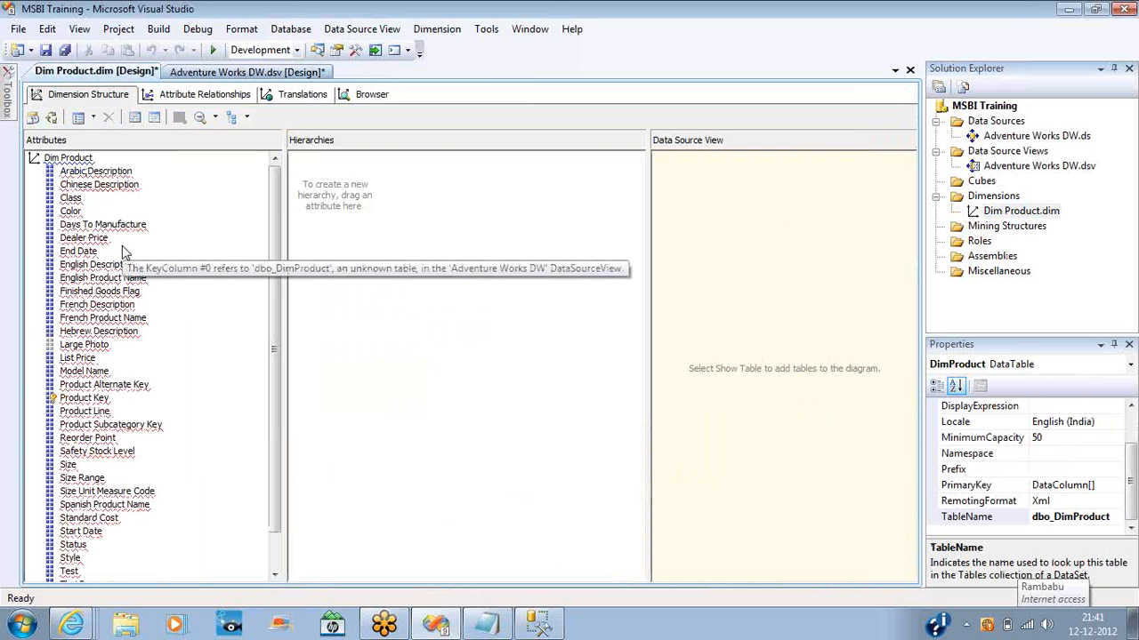
Step: Return to the Adventure Works DW data source view and include DimProduct (dbo) again
double_click(995, 171)
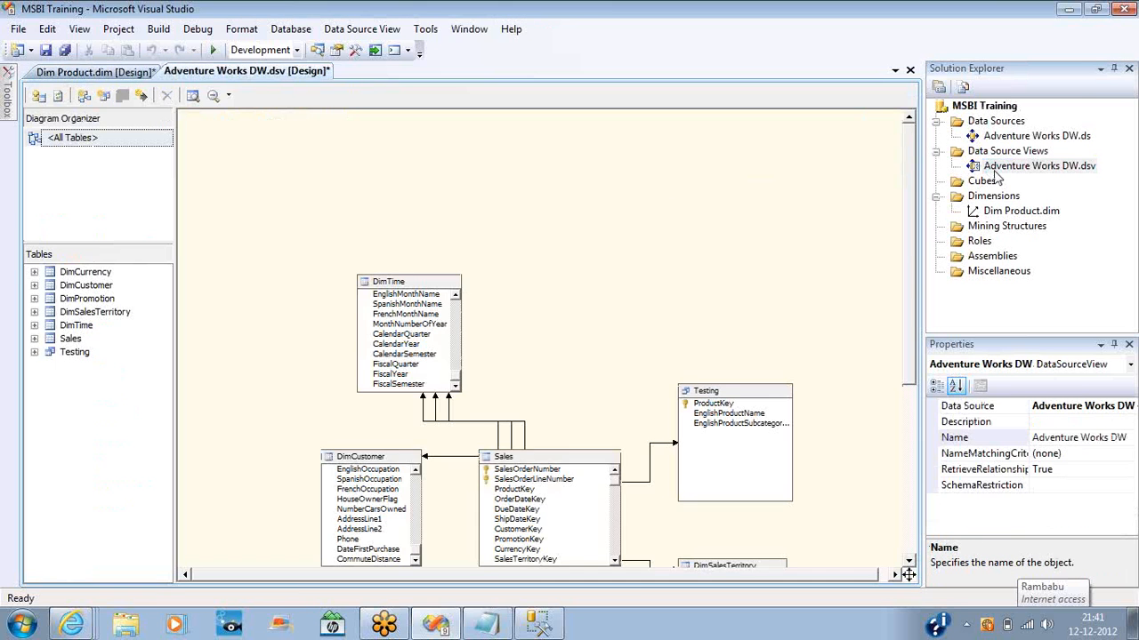
right_click(558, 254)
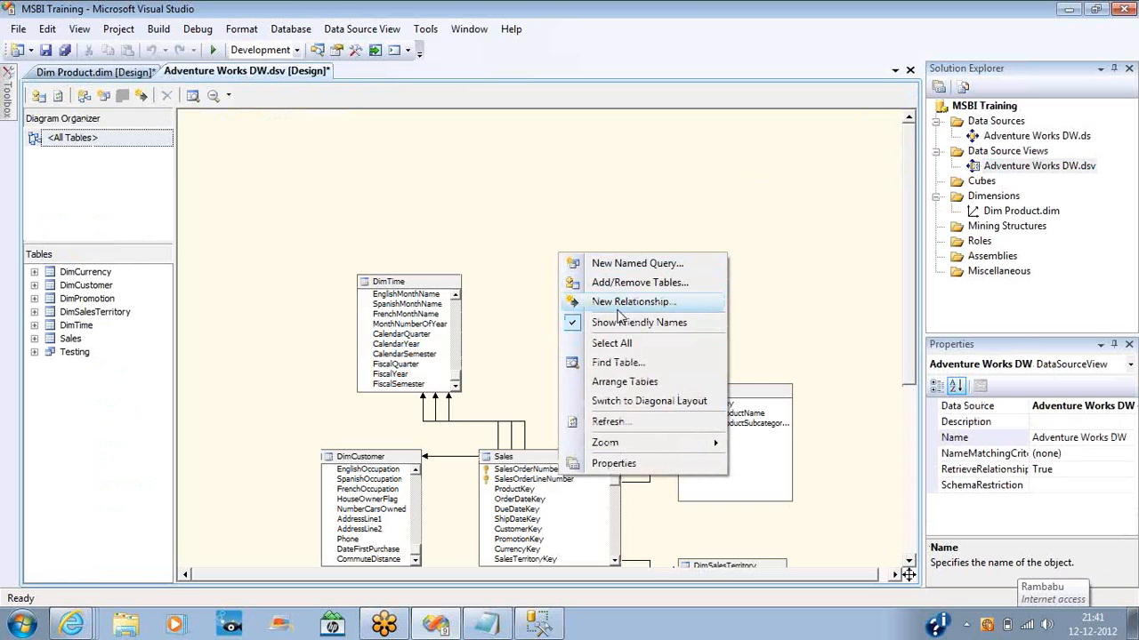
click(628, 283)
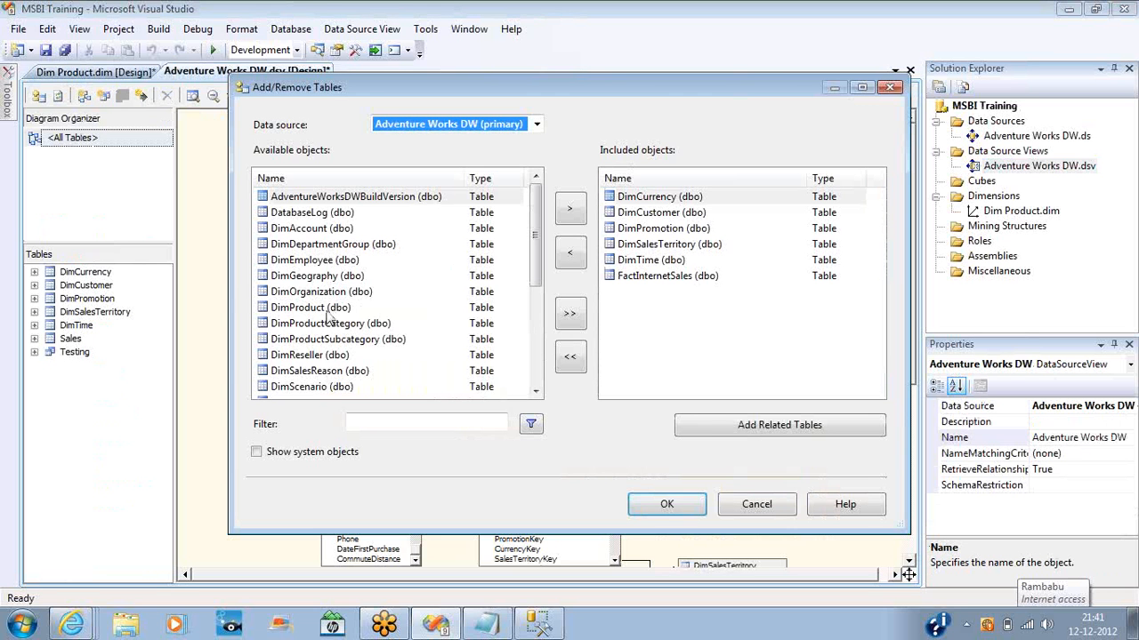
double_click(326, 311)
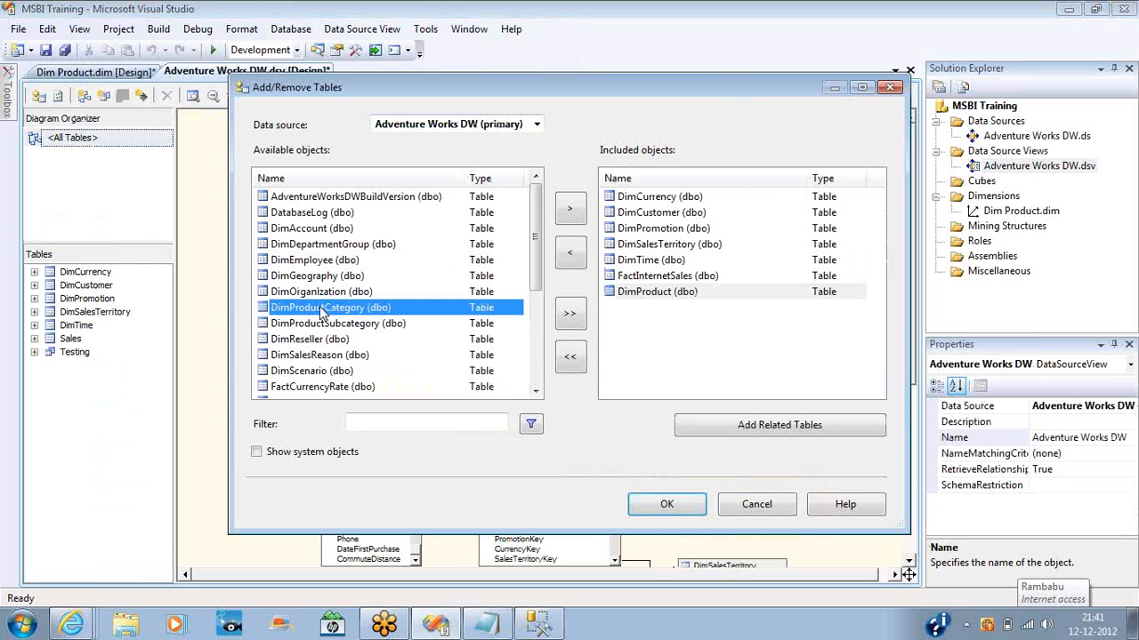
click(667, 506)
Step: Check the full attribute list of the Dim Product dimension for remaining errors and return to the Adventure Works DW data source view
click(1006, 217)
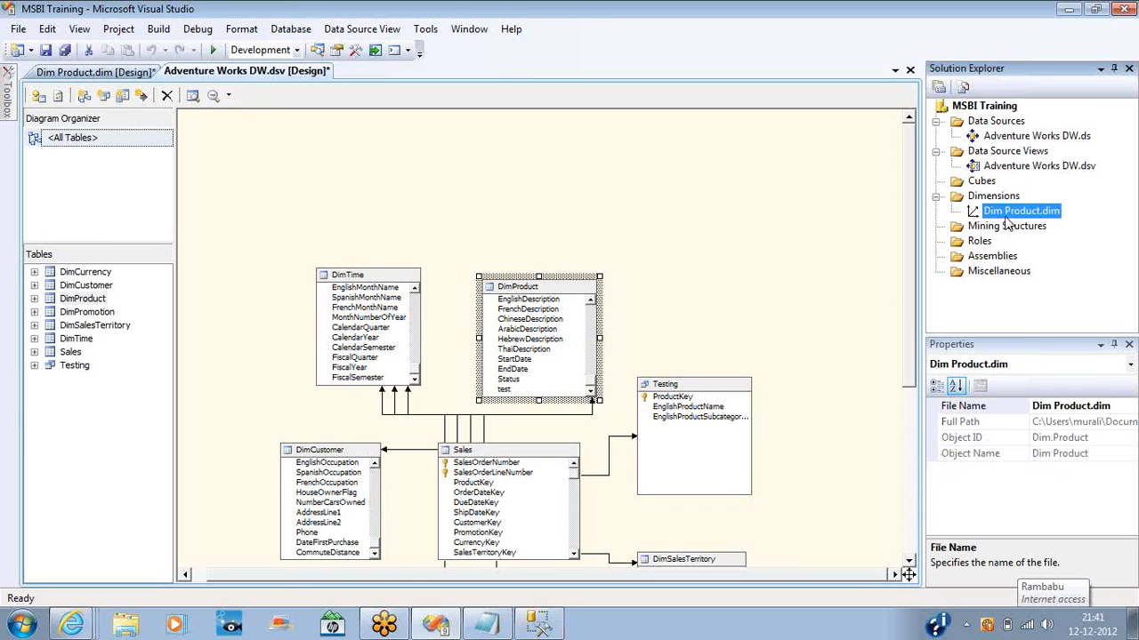
double_click(1014, 213)
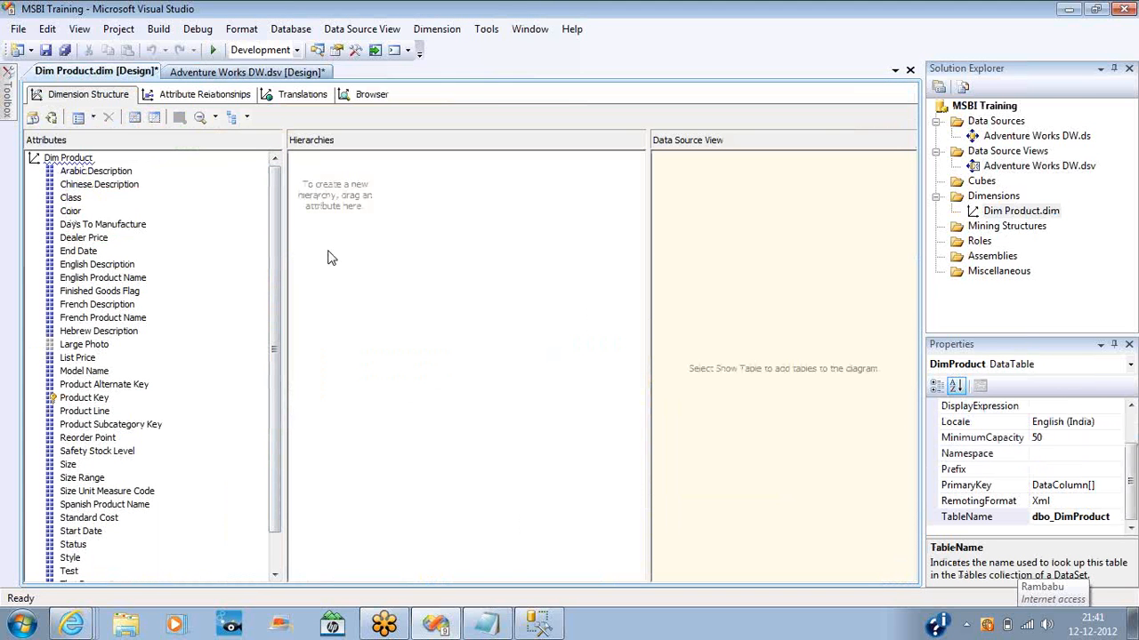
drag(275, 240, 276, 281)
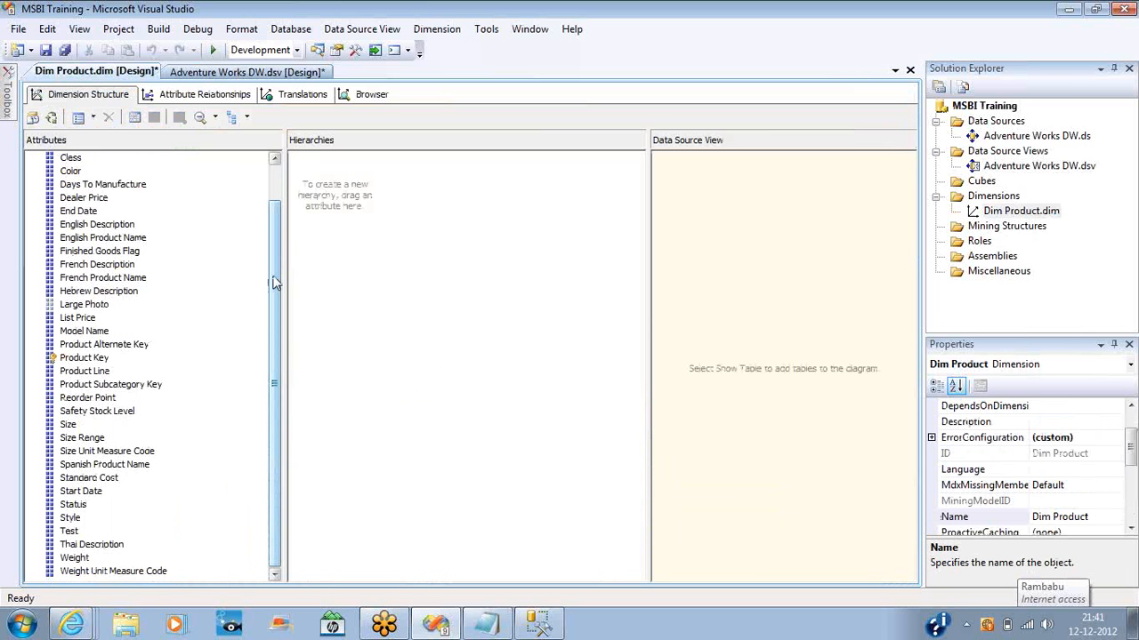
drag(274, 283, 274, 225)
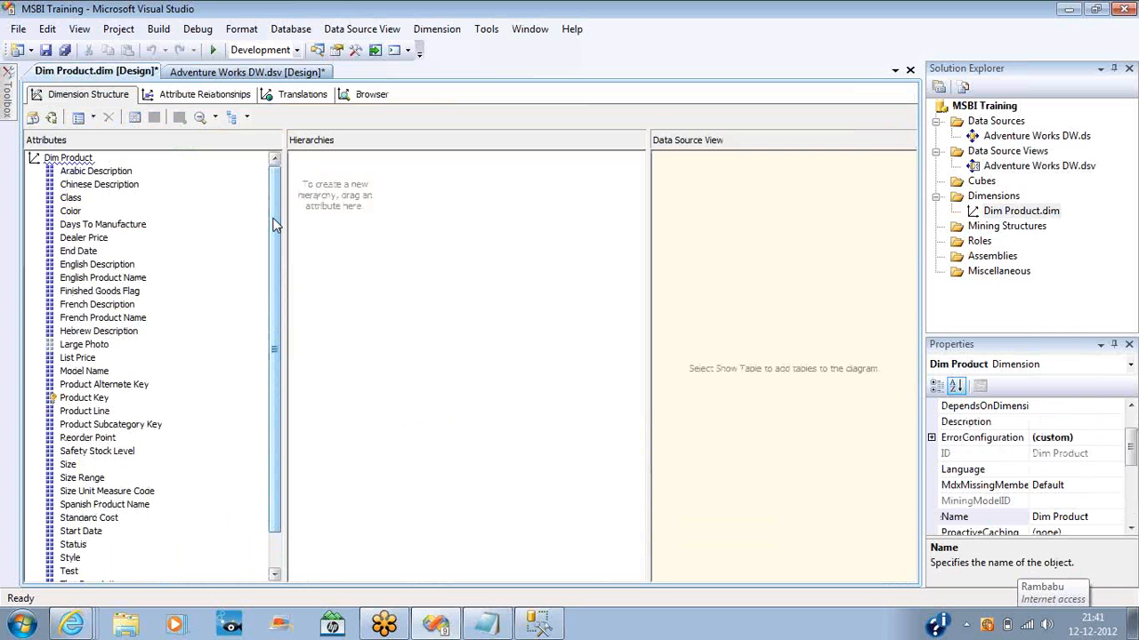
click(1001, 172)
double_click(1001, 168)
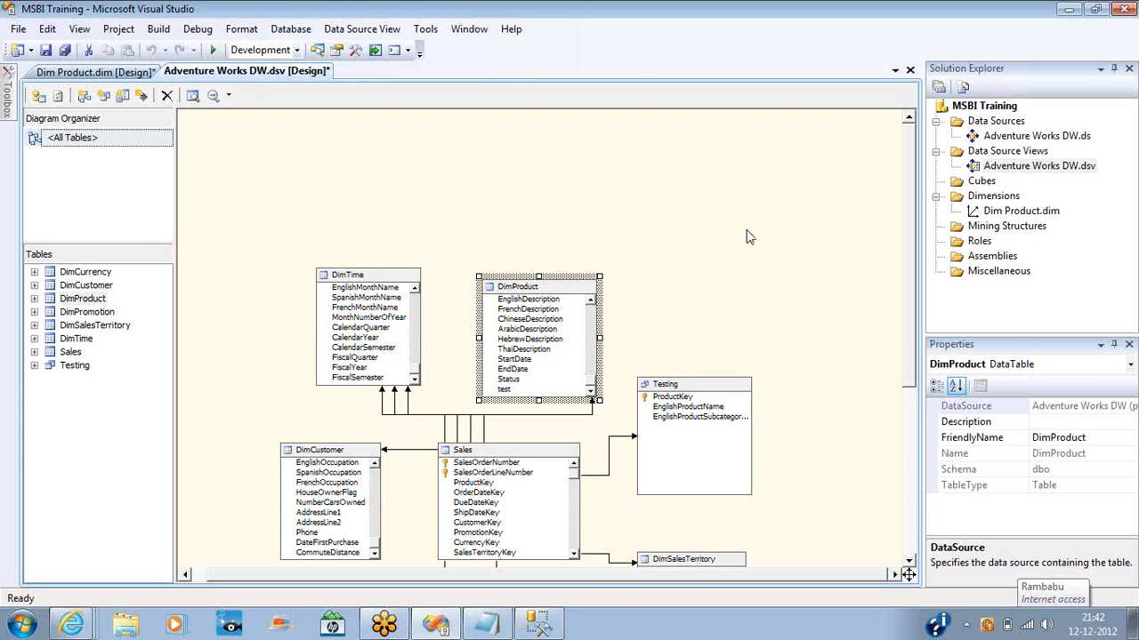
Step: Switch to SQL Server Management Studio and execute only the "alter table dimproduct drop column test" statement
key(alt+Tab)
click(392, 149)
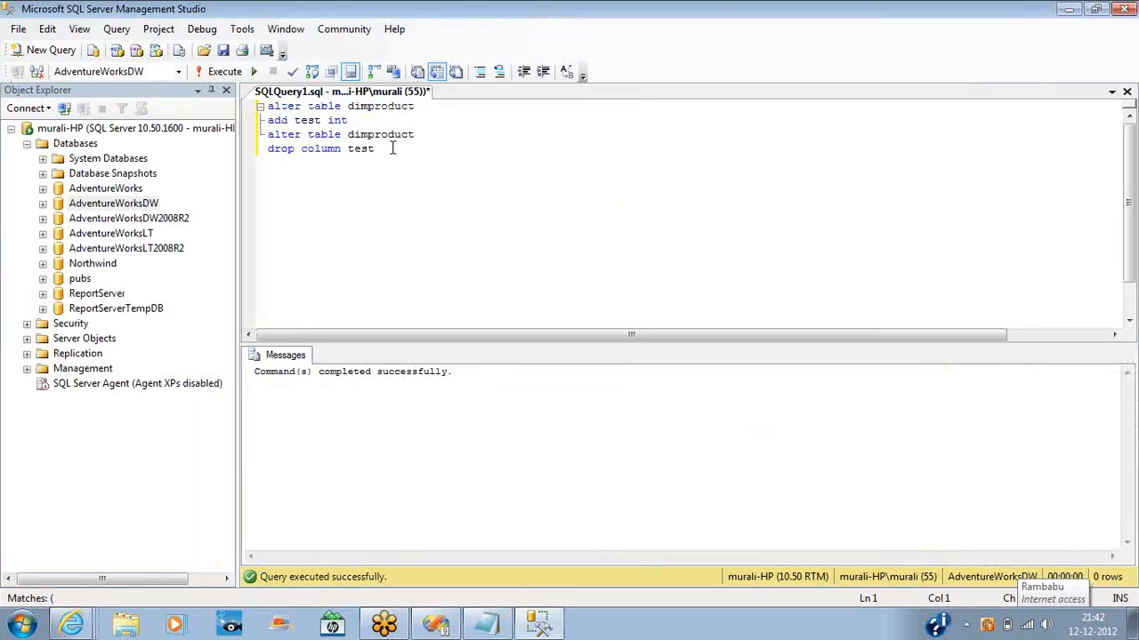
key(shift+Home)
key(shift+Up)
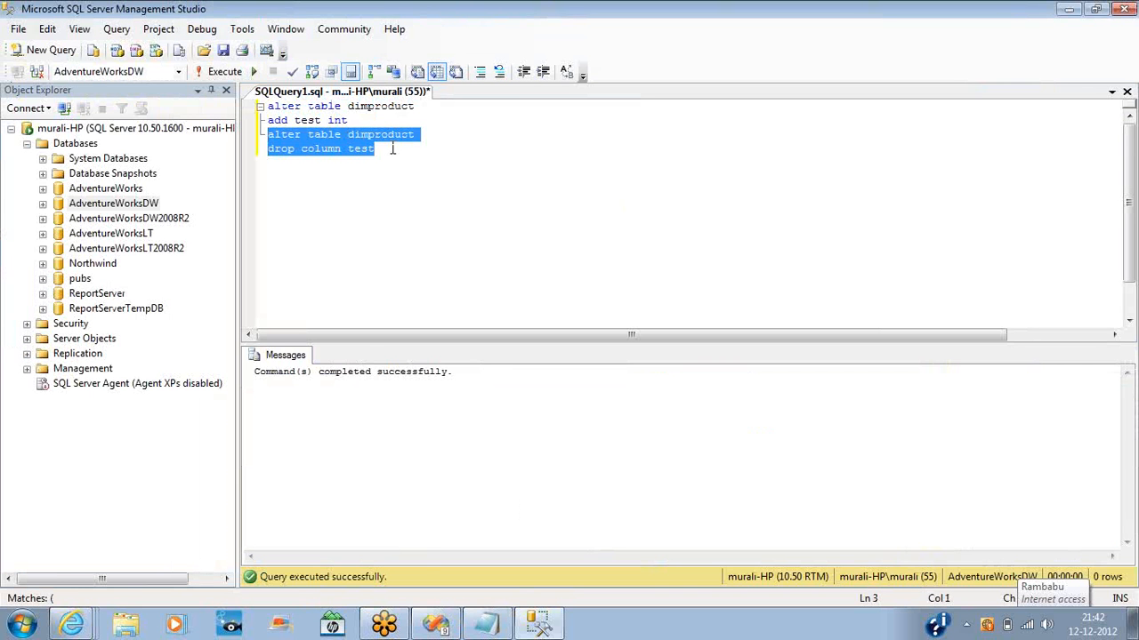
key(F5)
Step: Switch to Visual Studio and refresh the data source view, applying the removal of DimProduct's test column
key(alt+Tab)
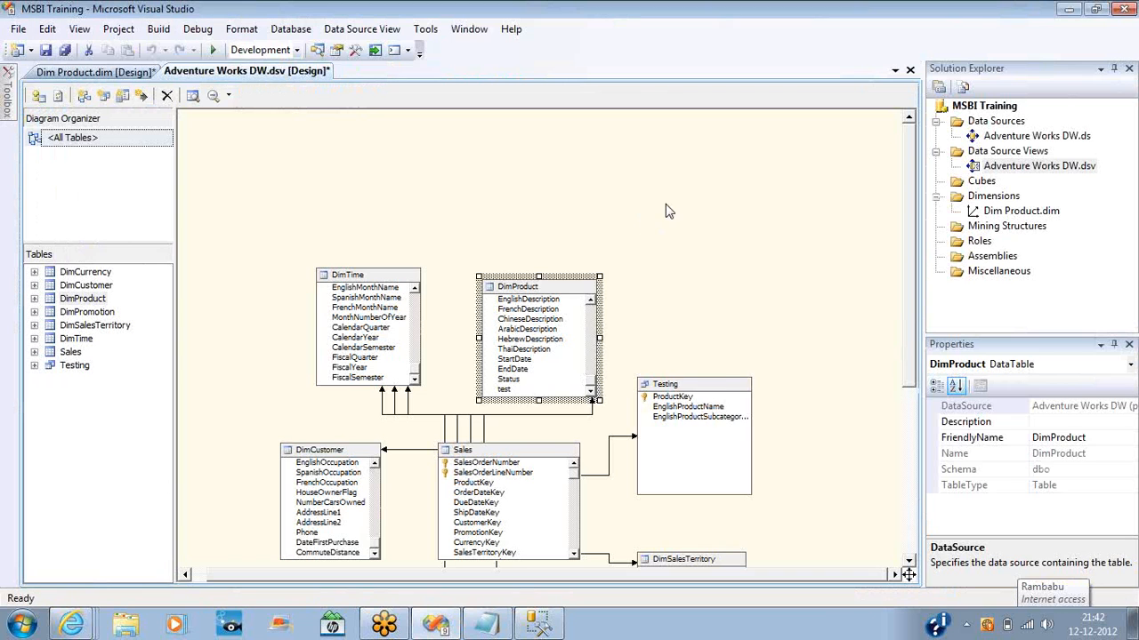
right_click(667, 209)
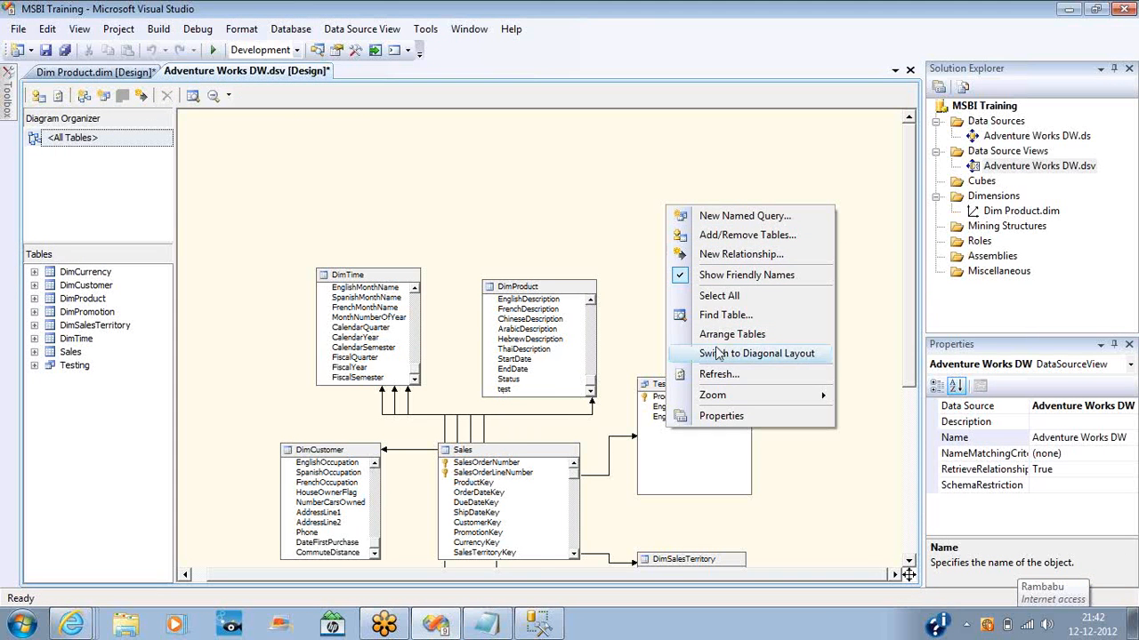
click(717, 375)
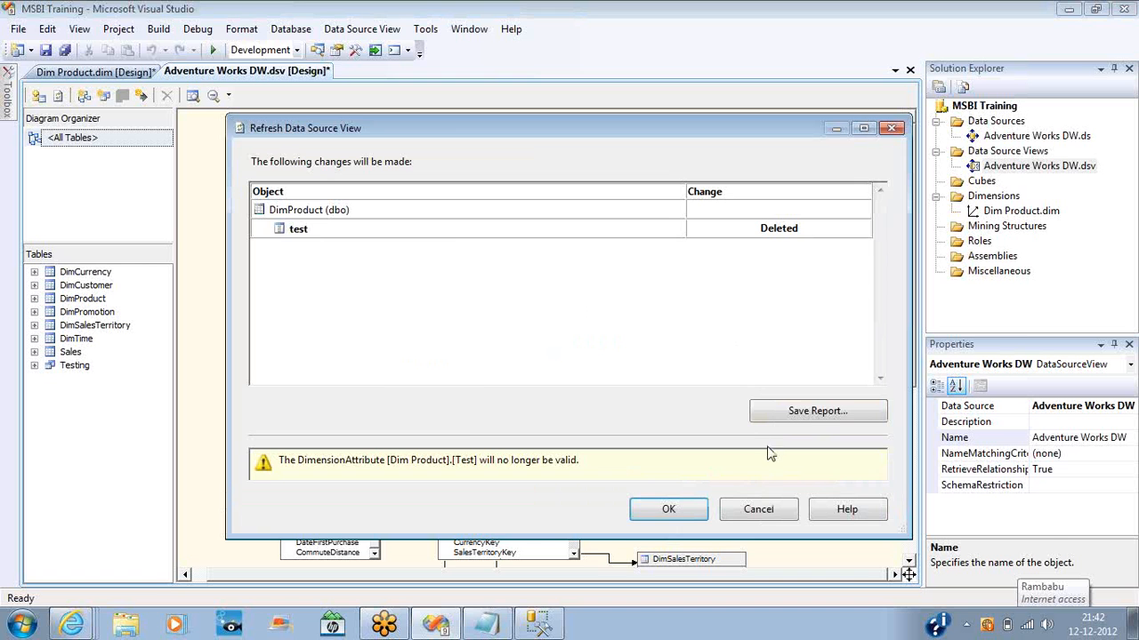
click(668, 509)
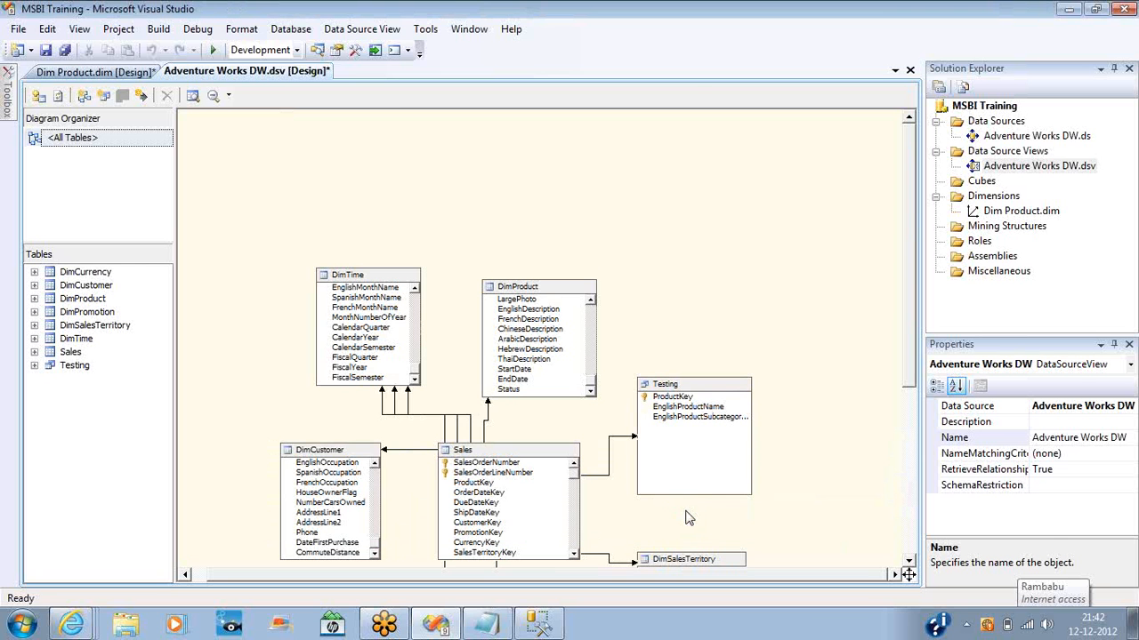
Step: Open the Dim Product dimension and delete its invalid Test attribute
double_click(998, 212)
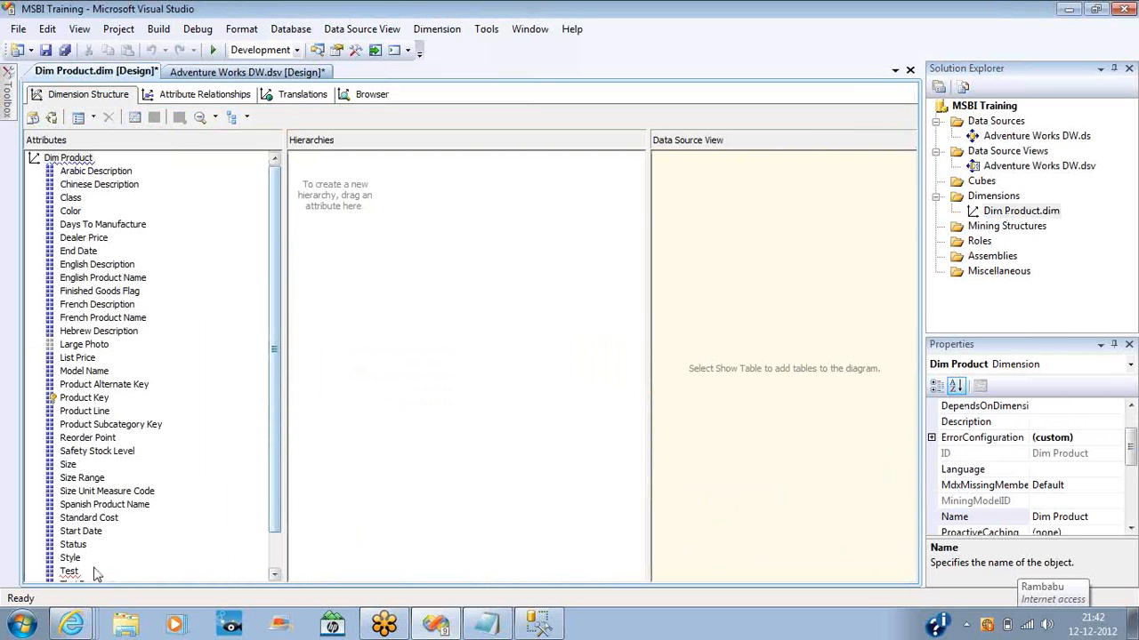
click(70, 573)
key(Delete)
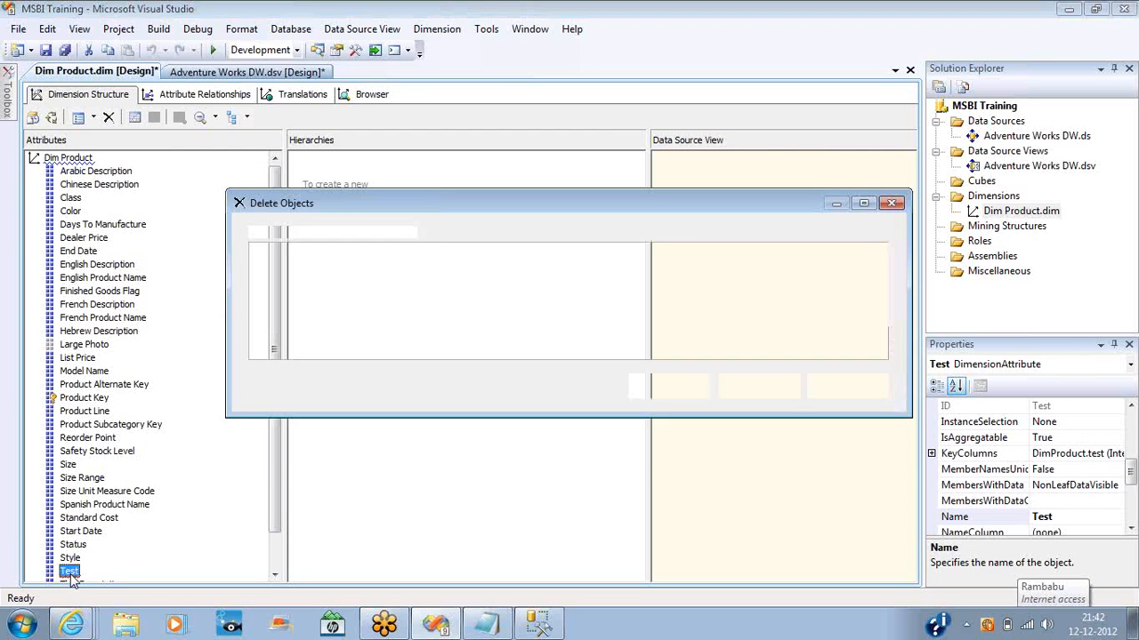
key(Return)
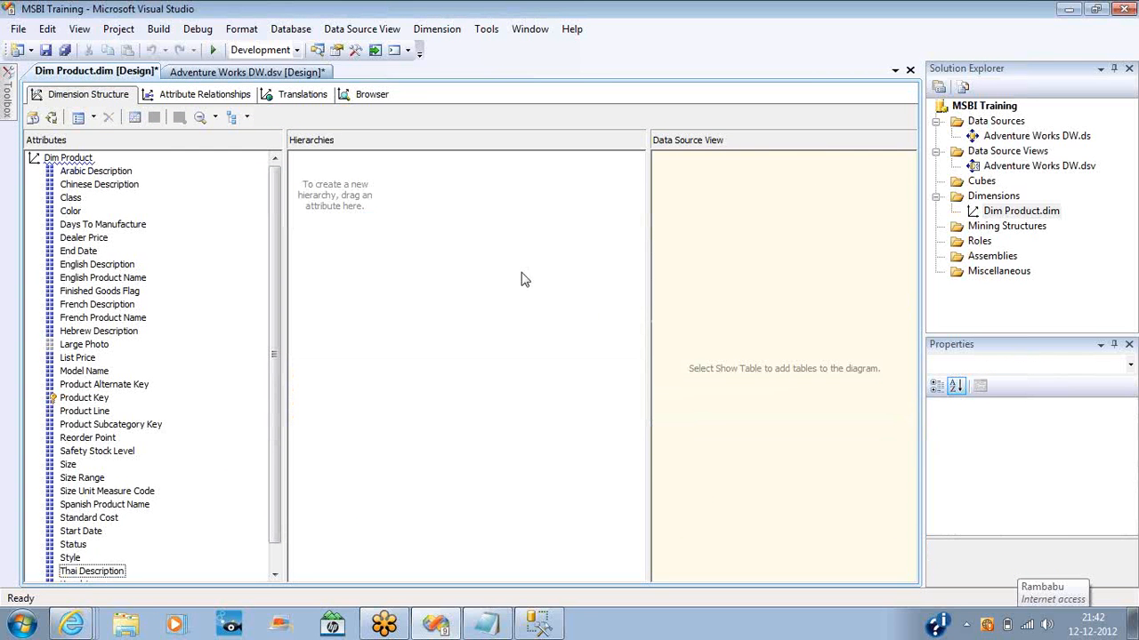
Step: Bring up the Adventure Works DW data source view, then switch to SQL Server Management Studio and execute only "alter table dimproduct add test int"
double_click(1023, 167)
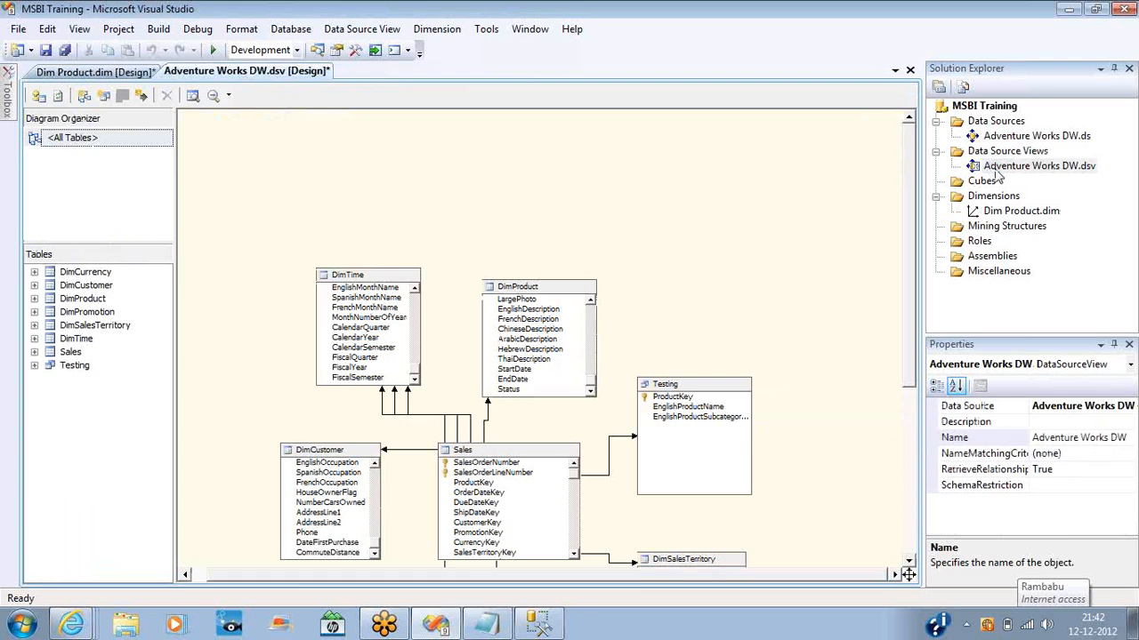
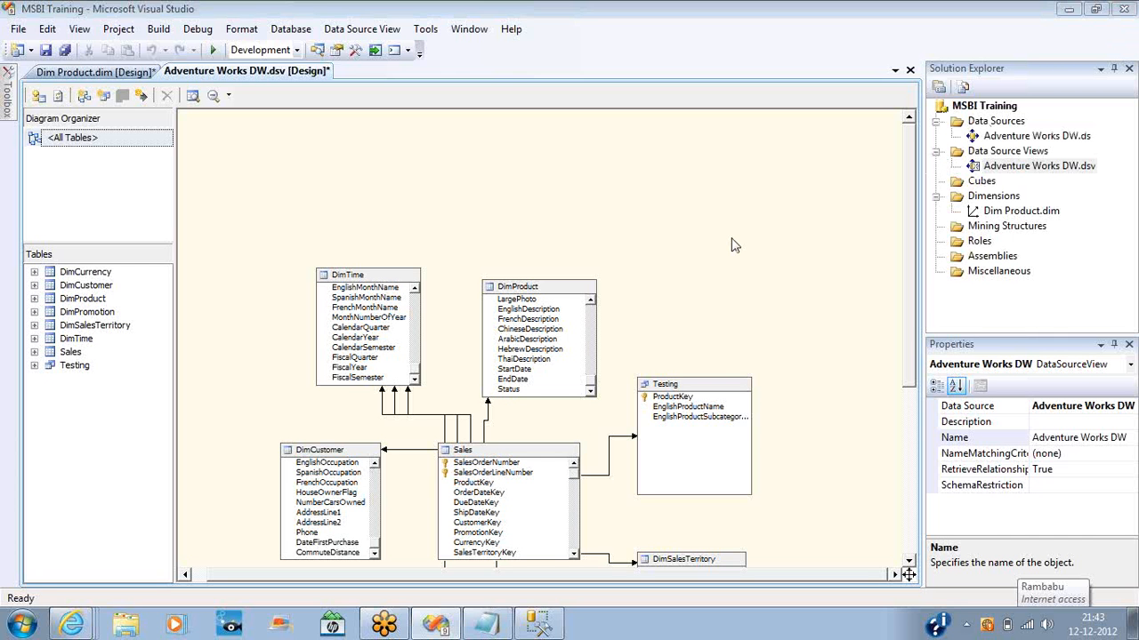
key(alt+Tab)
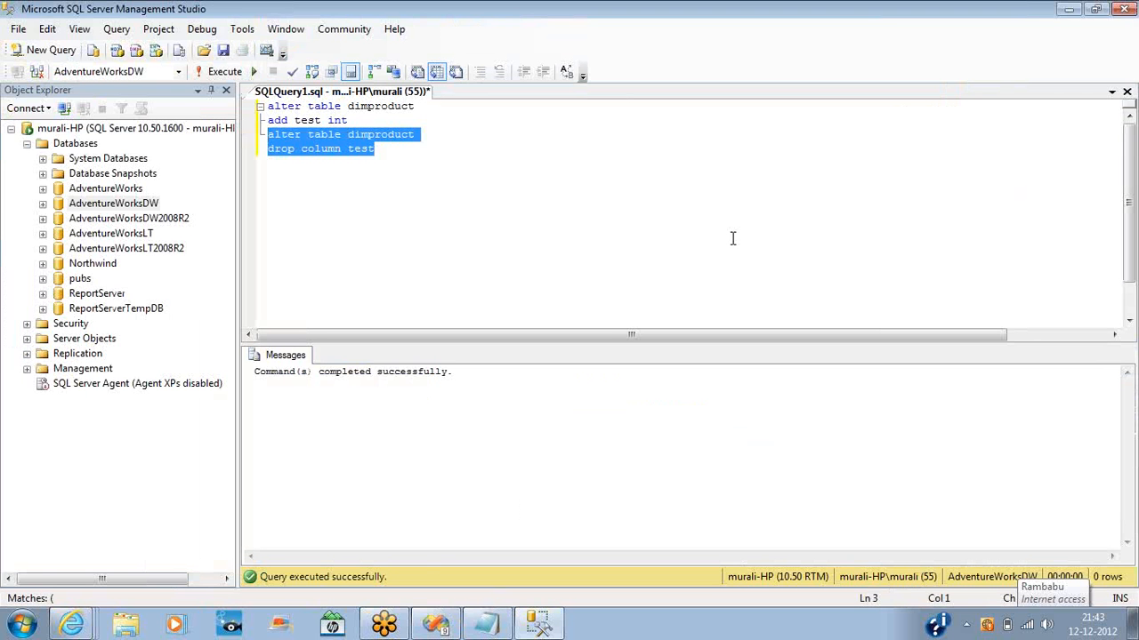
click(359, 120)
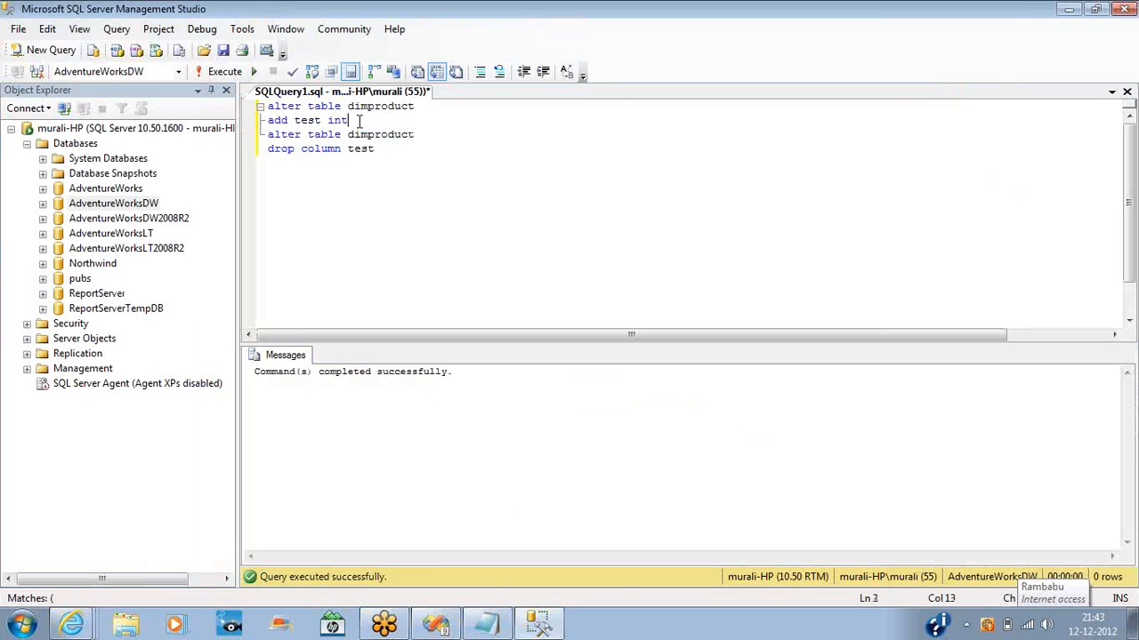
key(ctrl+shift+Home)
Step: Append a copy of the "alter table dimproduct add test int" statement, change its table to dimproductsubcategory, and execute only that copy
key(ctrl+c)
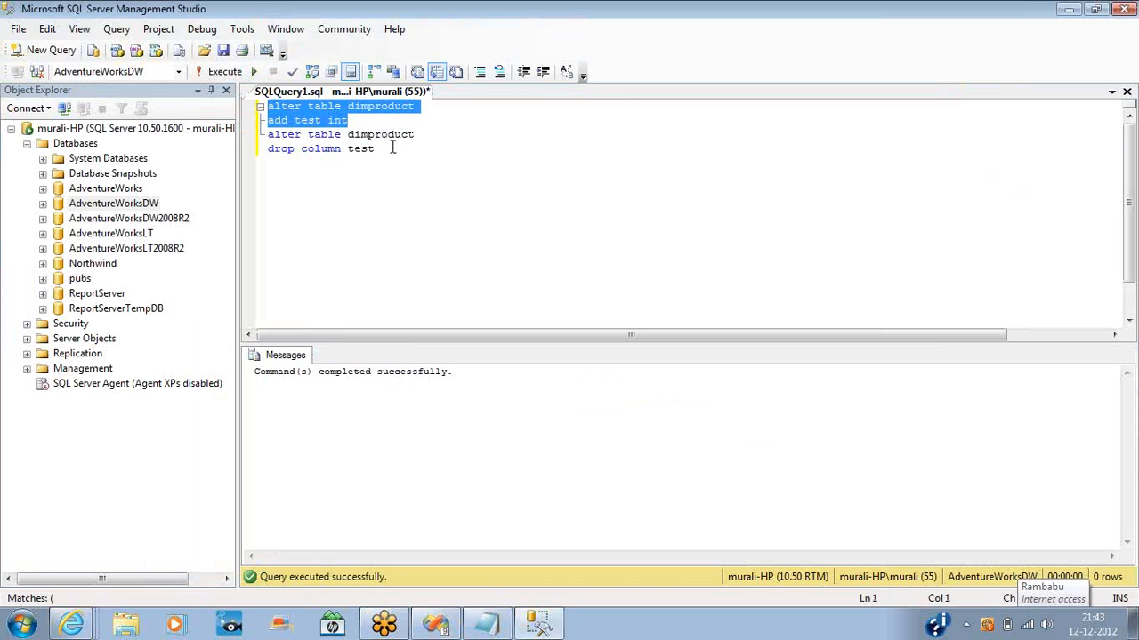
key(ctrl+End)
key(ctrl+v)
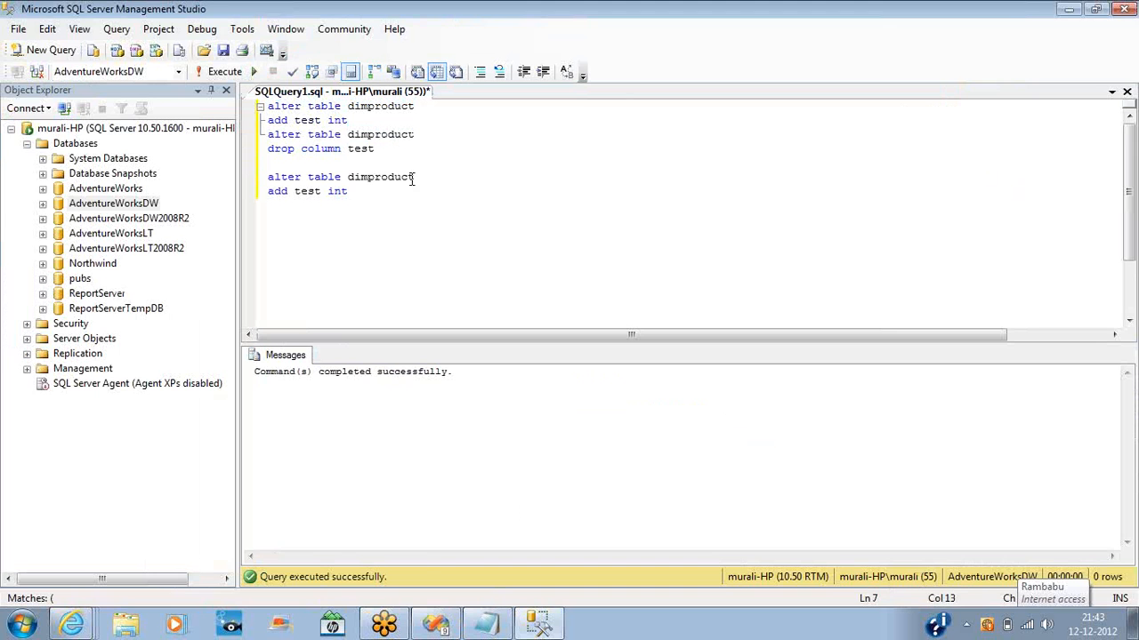
click(415, 177)
text(subcategory)
key(Down)
key(shift+Home)
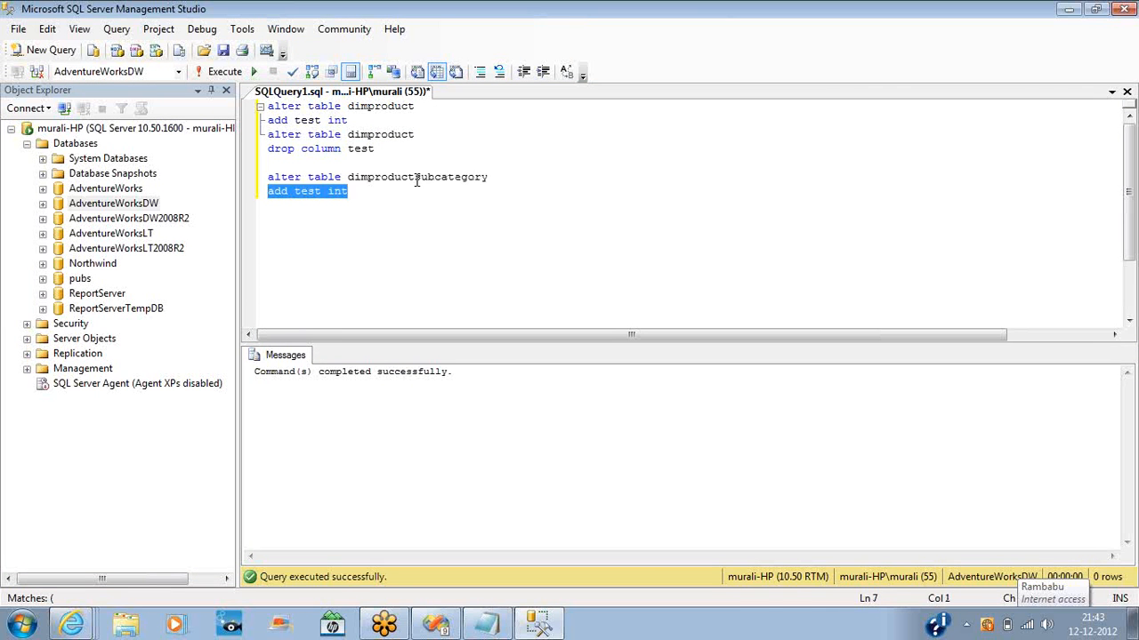
key(shift+Up)
key(F5)
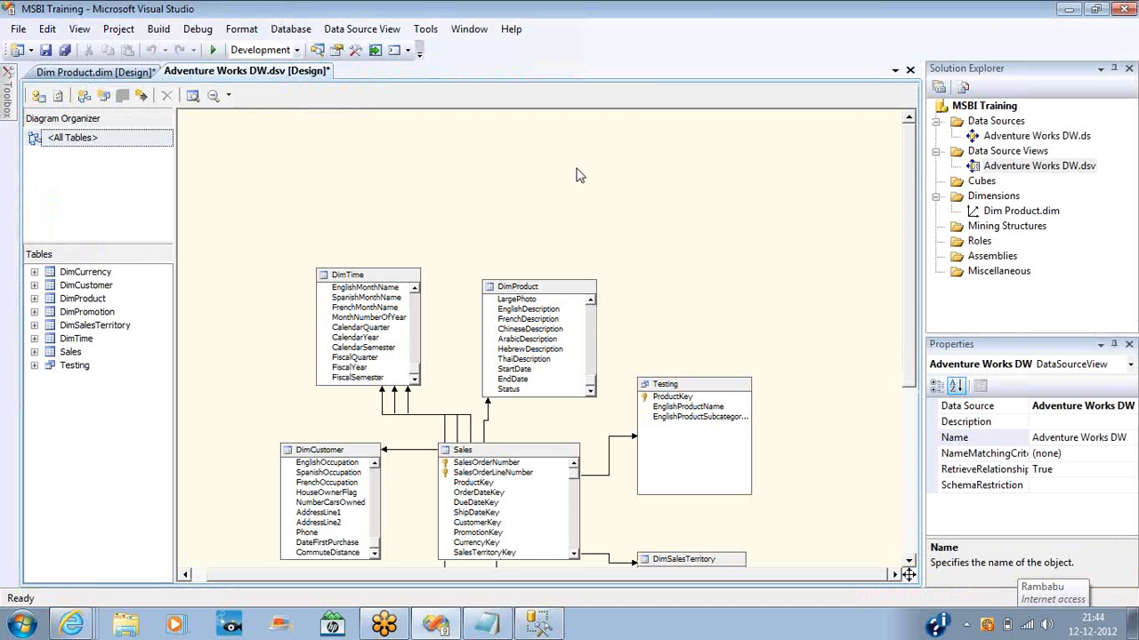
Step: Switch to Visual Studio, check which changes a data source view refresh would make, and cancel without applying them
right_click(579, 171)
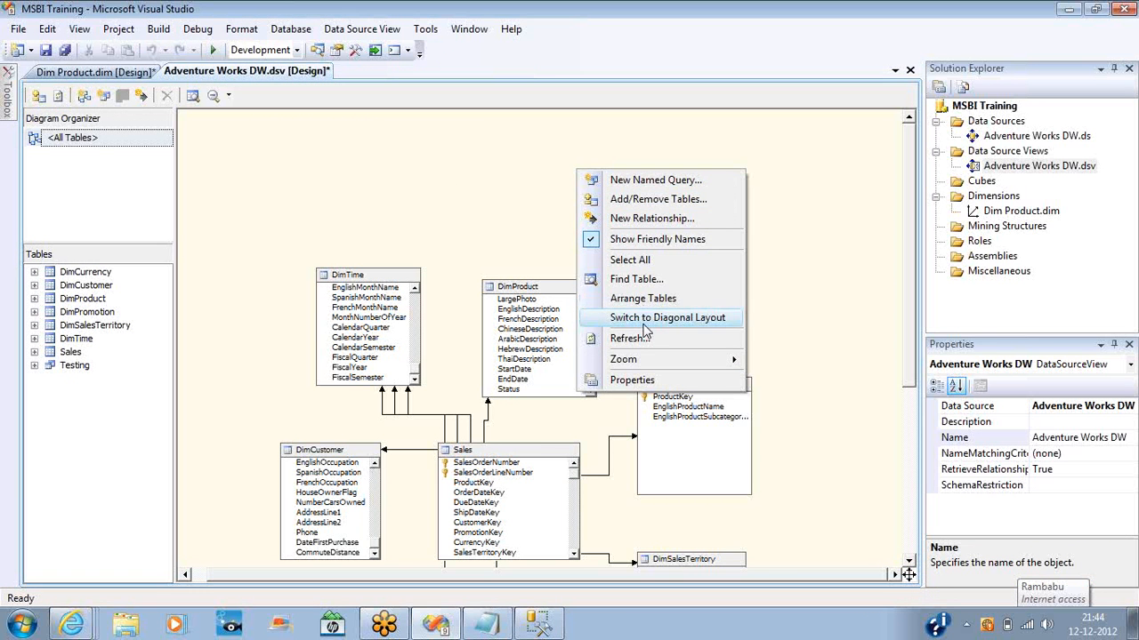
click(648, 339)
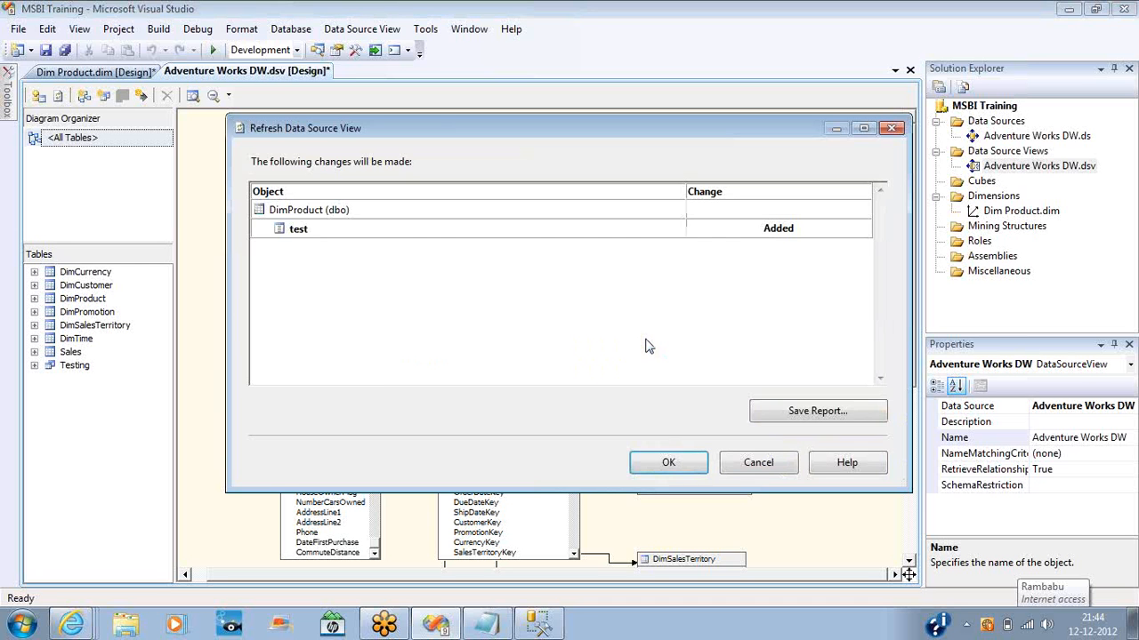
click(787, 461)
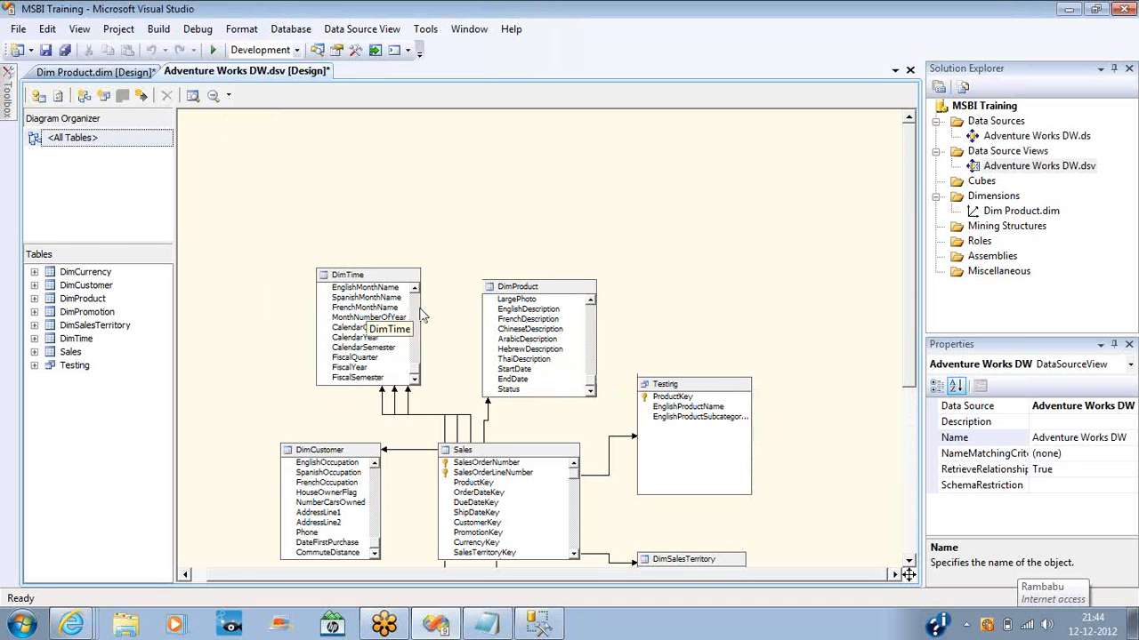
Step: Switch to SQL Server Management Studio, change the last statement's table to dimtime, and execute only "alter table dimtime add test int"
key(alt+Tab)
double_click(387, 180)
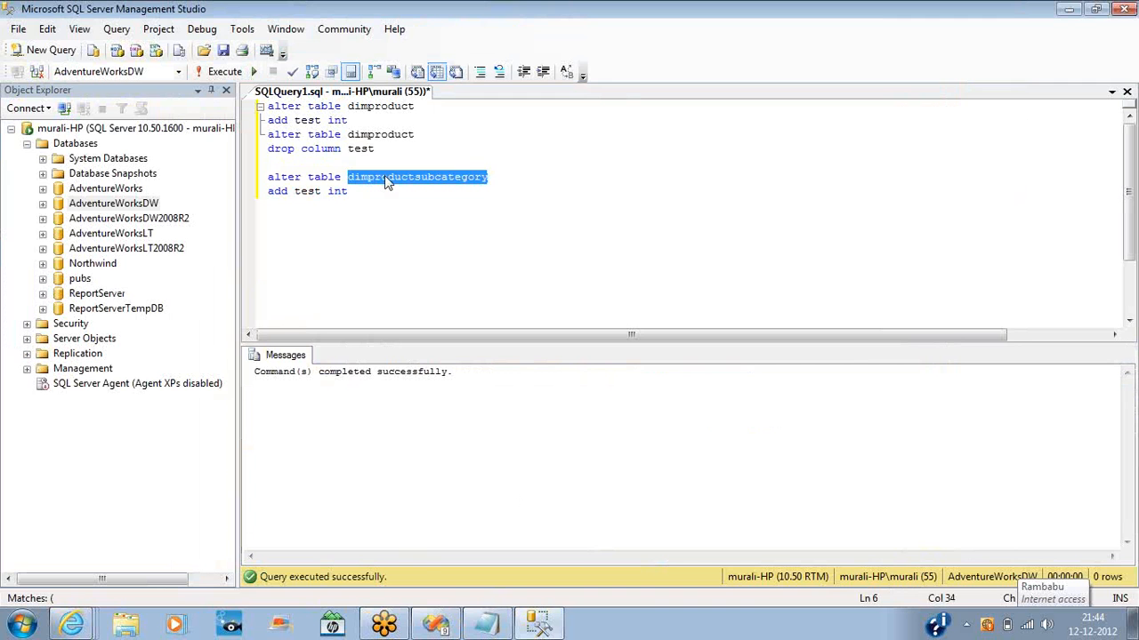
text(dimtime)
key(Down)
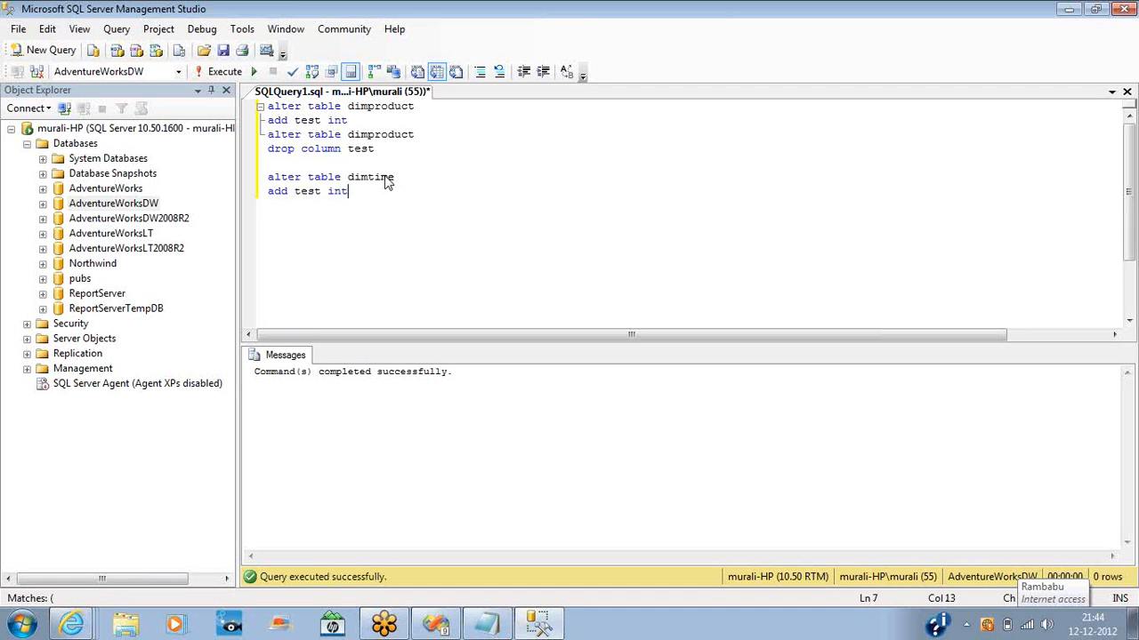
key(shift+Home)
key(shift+Up)
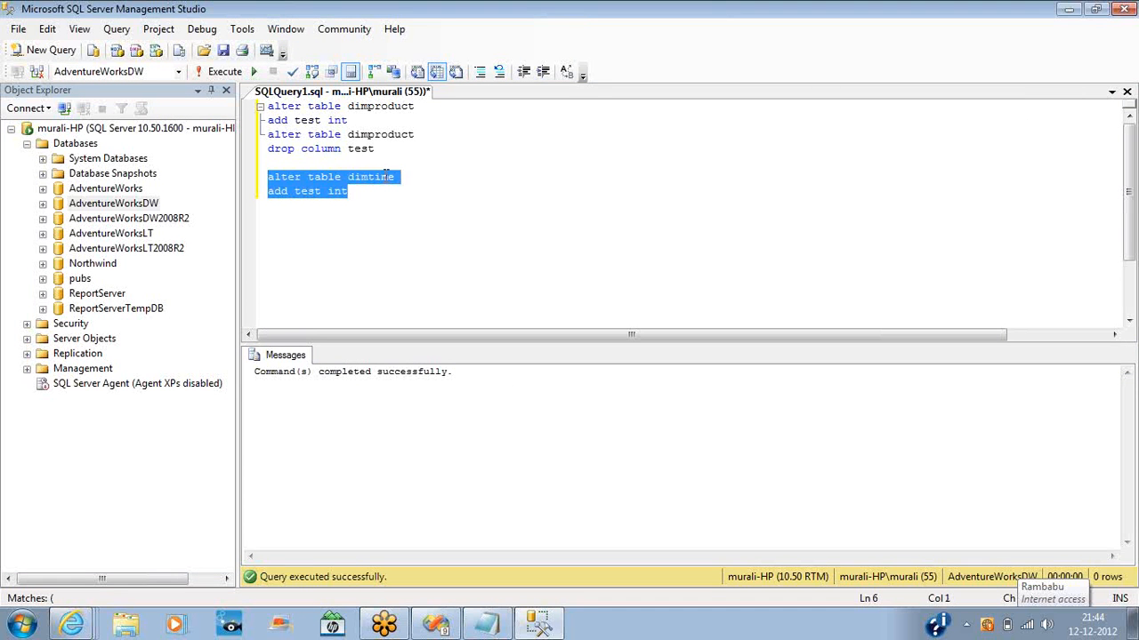
Step: Return to Visual Studio and review the pending refresh changes for DimProduct and DimTime, dismissing the refresh
key(alt+Tab)
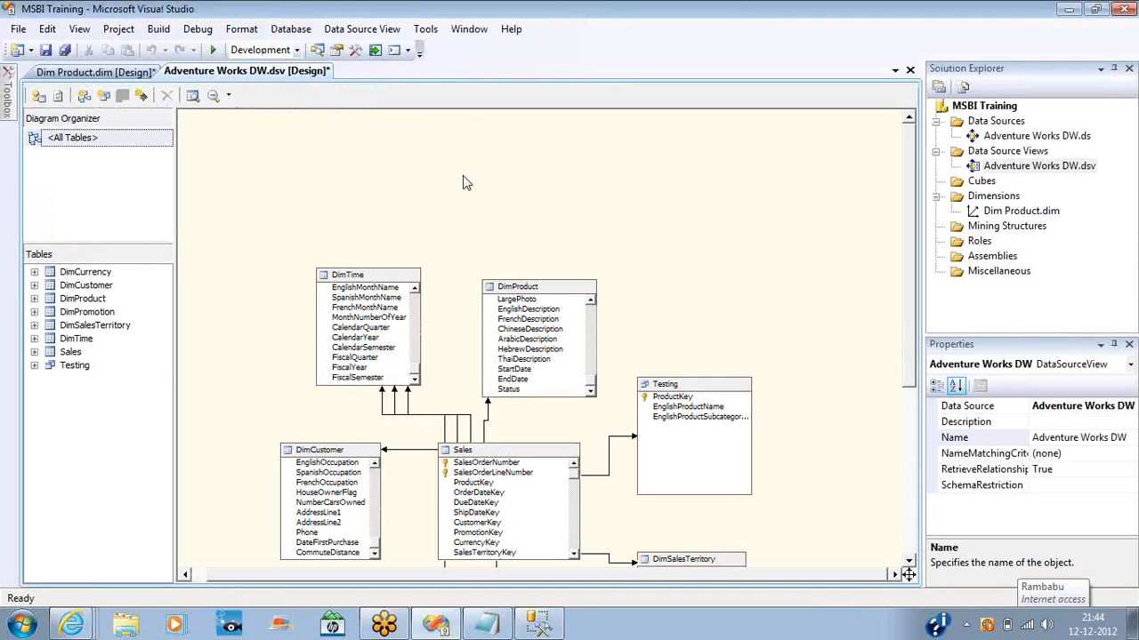
right_click(464, 182)
click(525, 346)
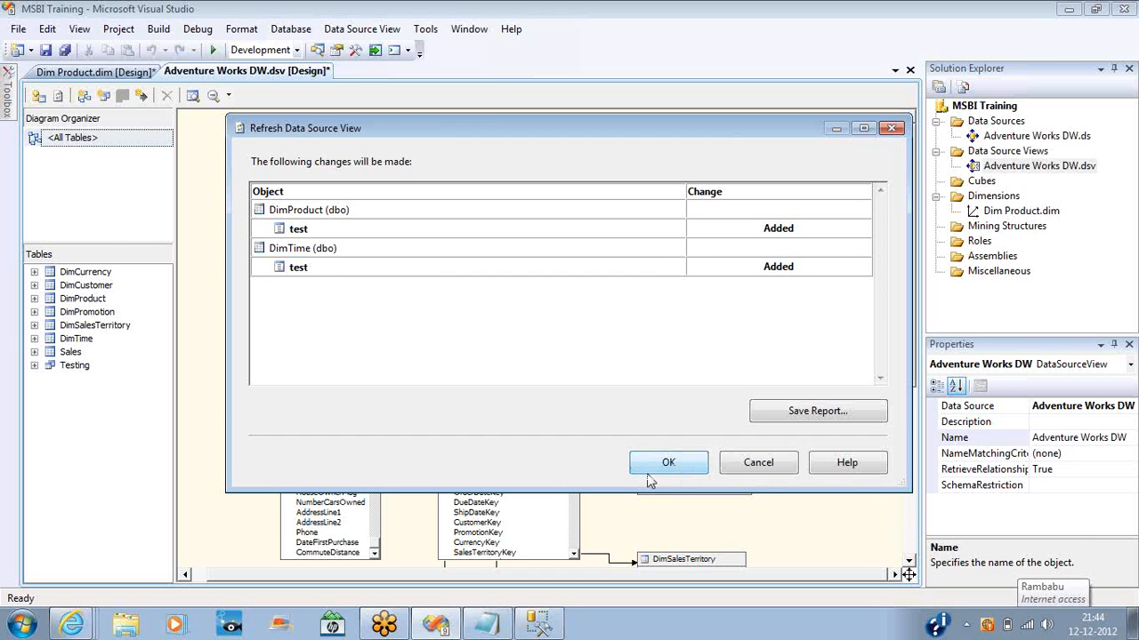
click(744, 470)
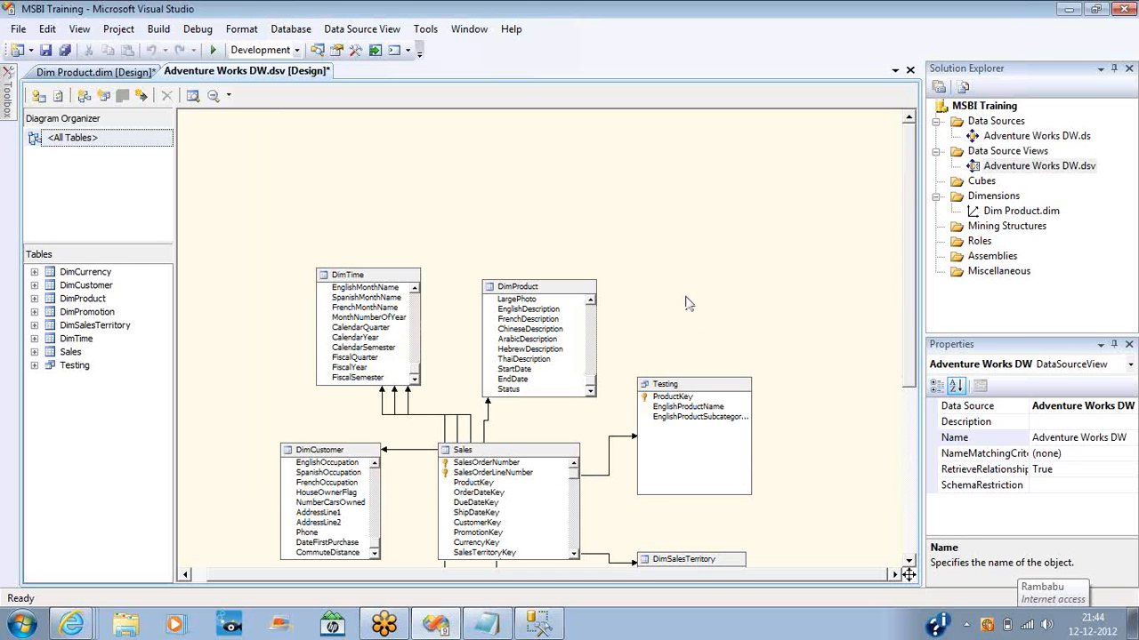
Step: Arrange the tables in the diagram and refresh the data source view, applying the test column additions to DimProduct and DimTime
right_click(671, 265)
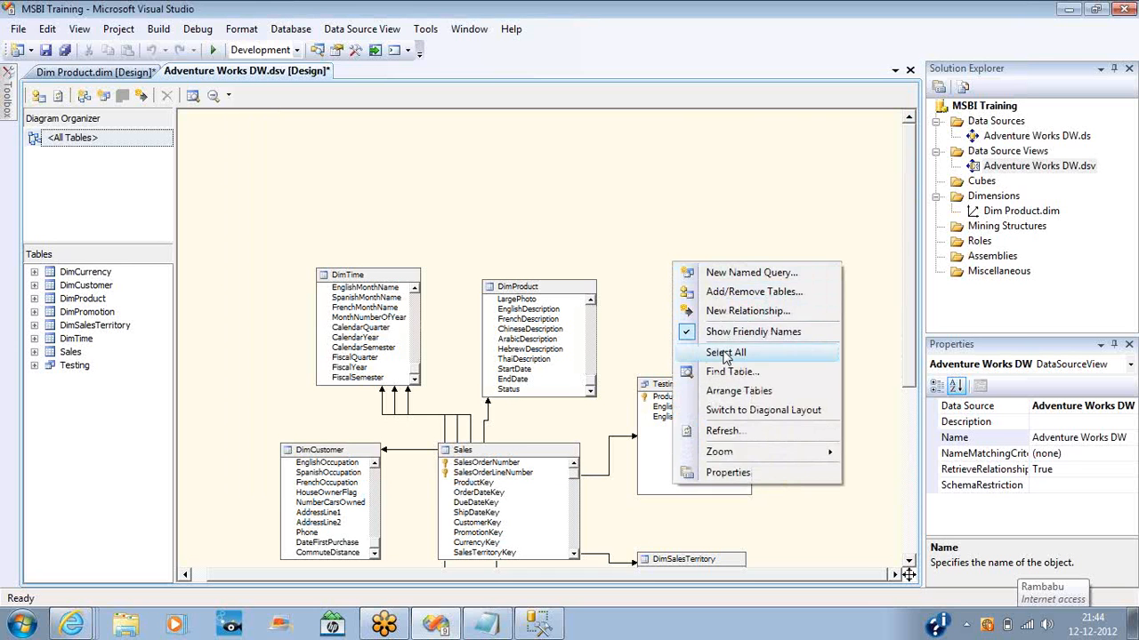
click(739, 391)
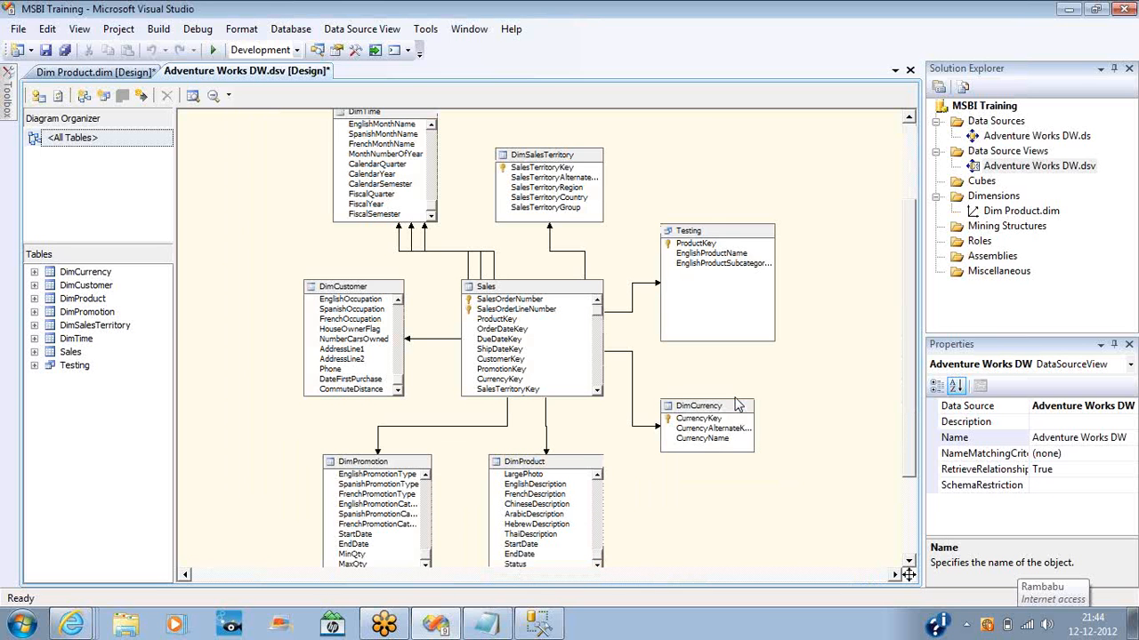
right_click(718, 163)
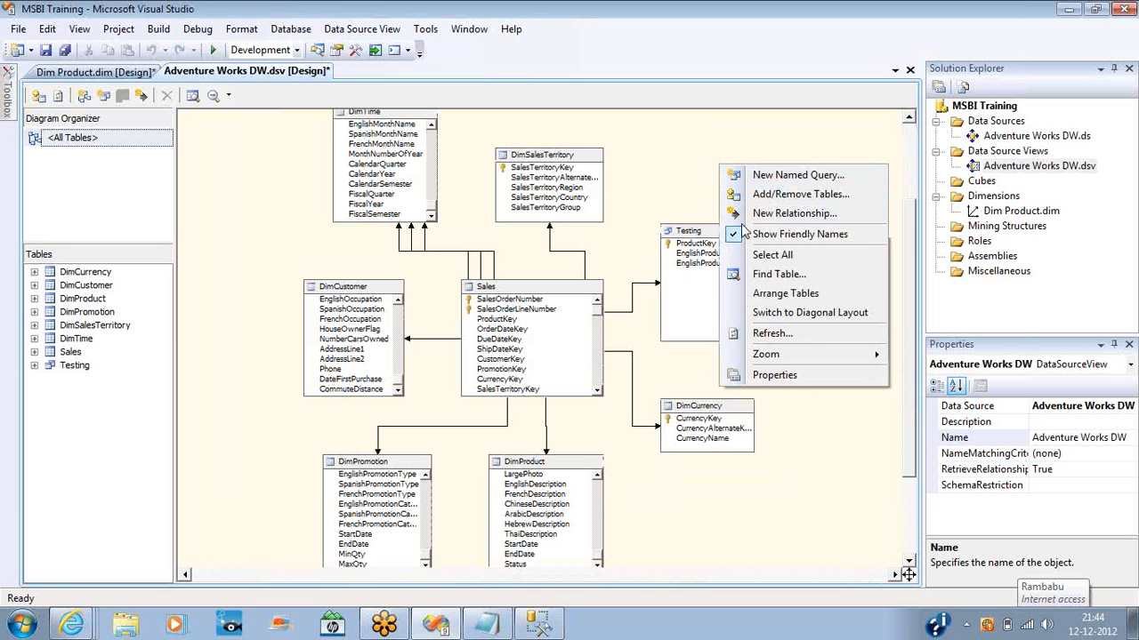
click(768, 336)
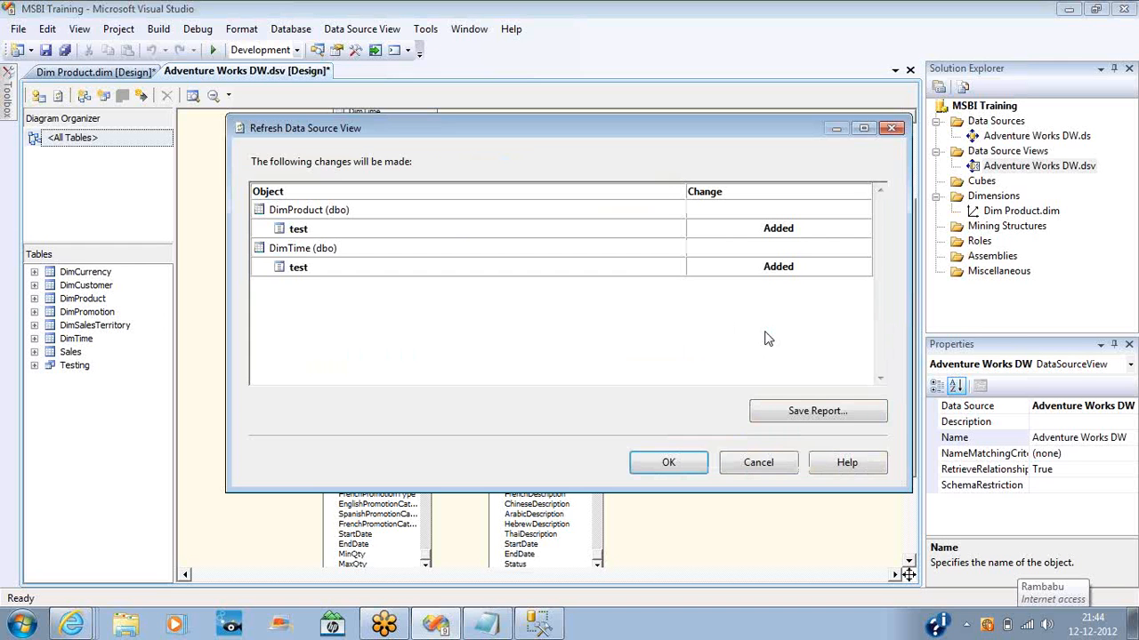
click(449, 234)
click(680, 466)
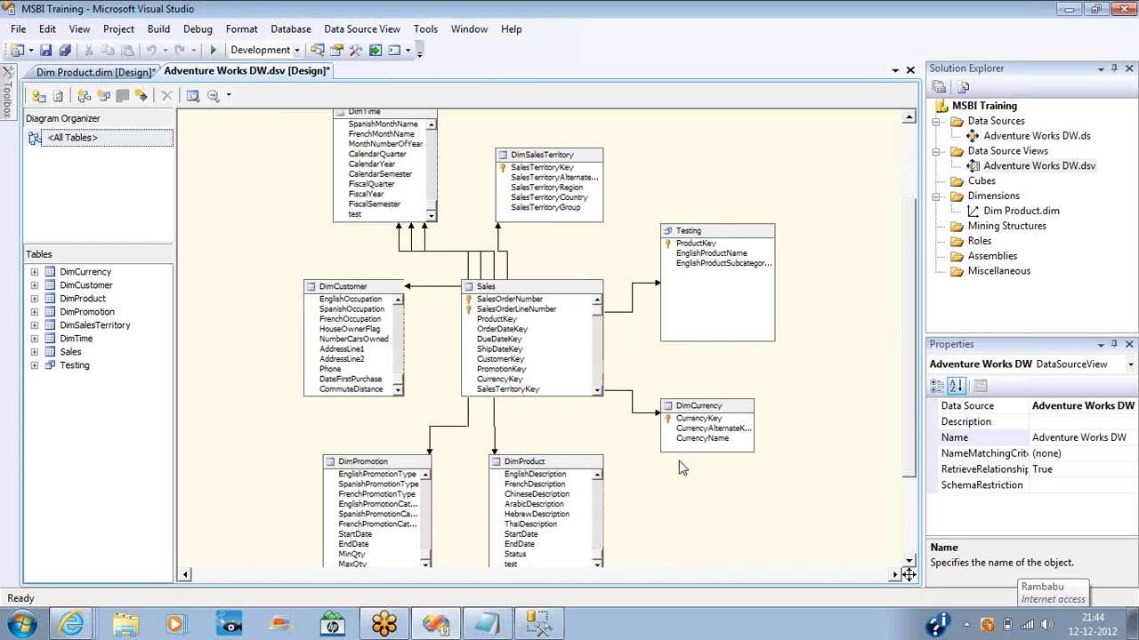
Step: Inspect the test columns in the DimTime and DimProduct tables, and glance at the SQL script before returning to the diagram
click(356, 216)
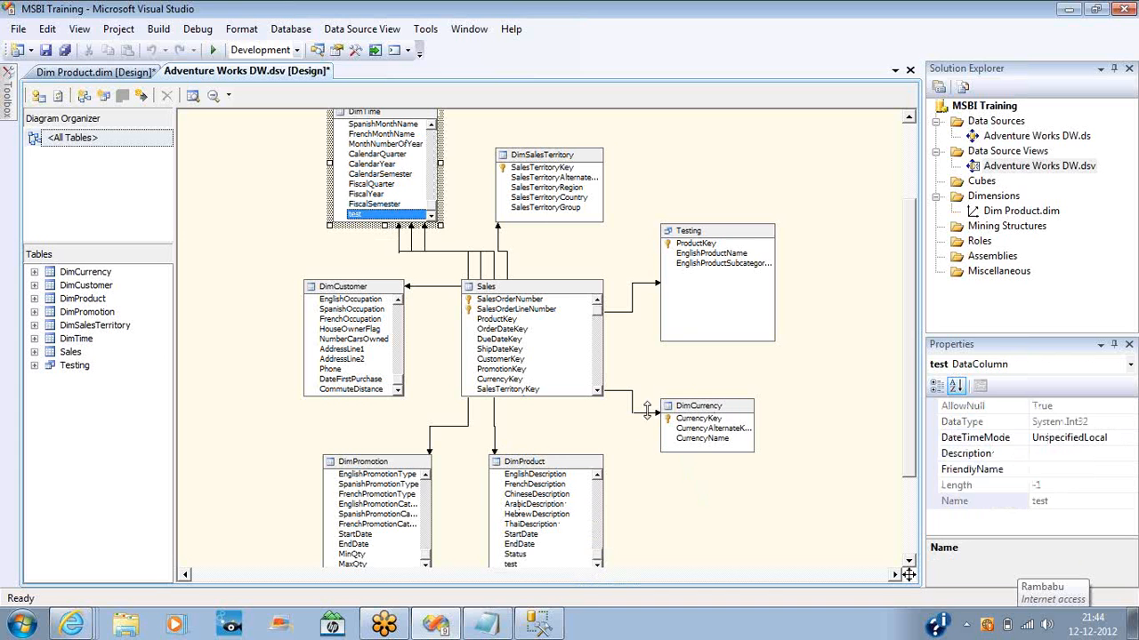
click(525, 566)
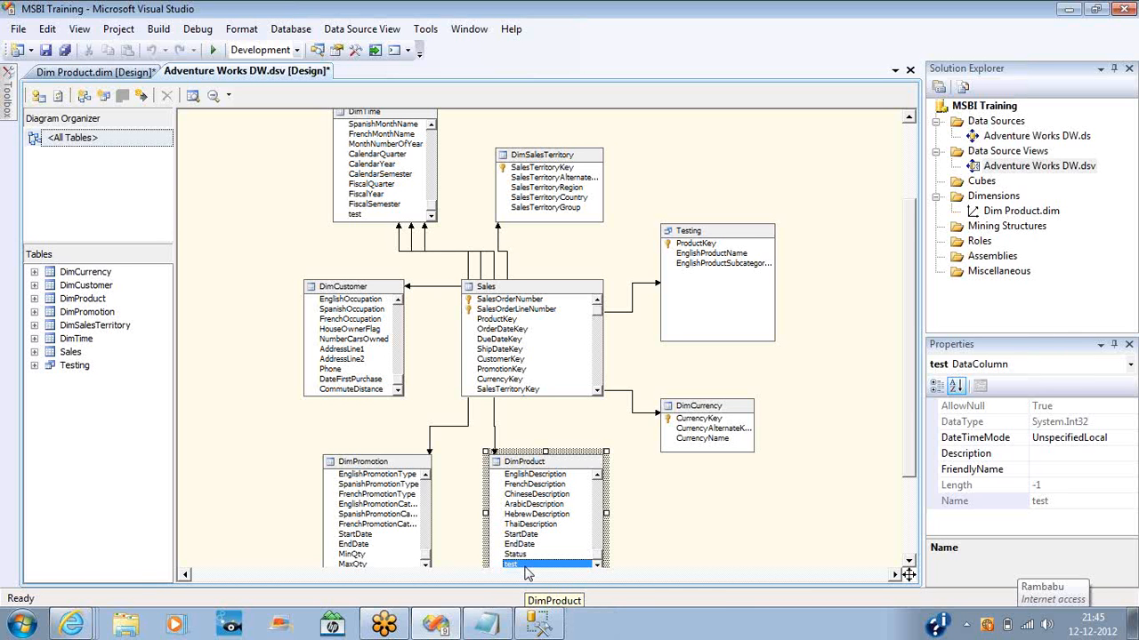
key(alt+Tab)
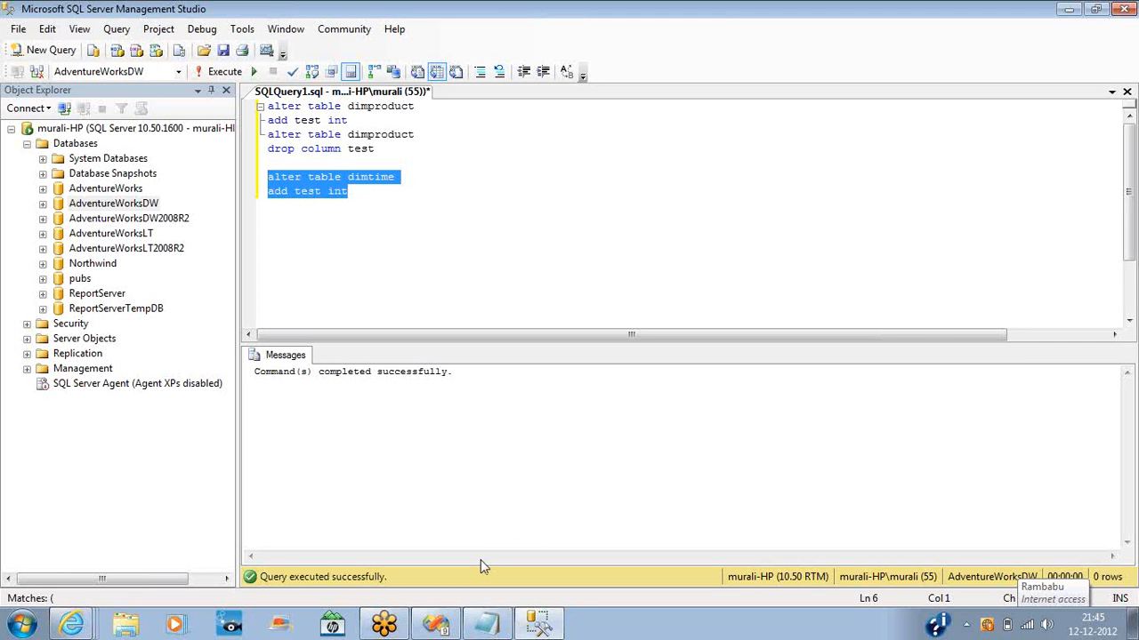
key(alt+Tab)
click(695, 166)
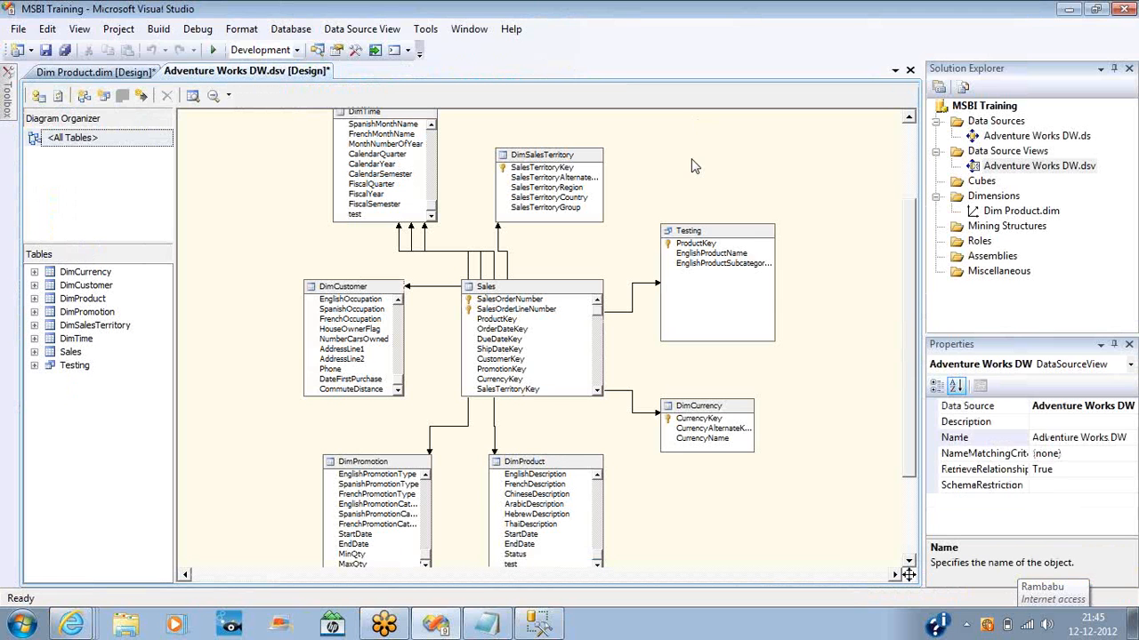
Step: Examine which commands are available for the empty diagram, the DimSalesTerritory table, its SalesTerritoryKey column and the Testing named query
right_click(694, 166)
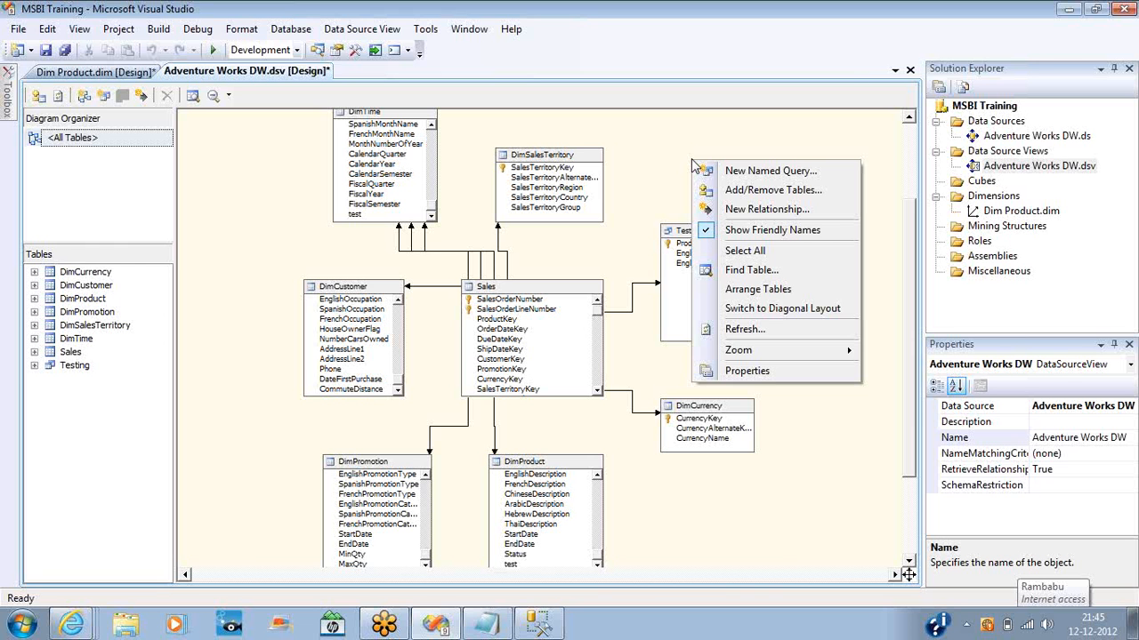
click(646, 159)
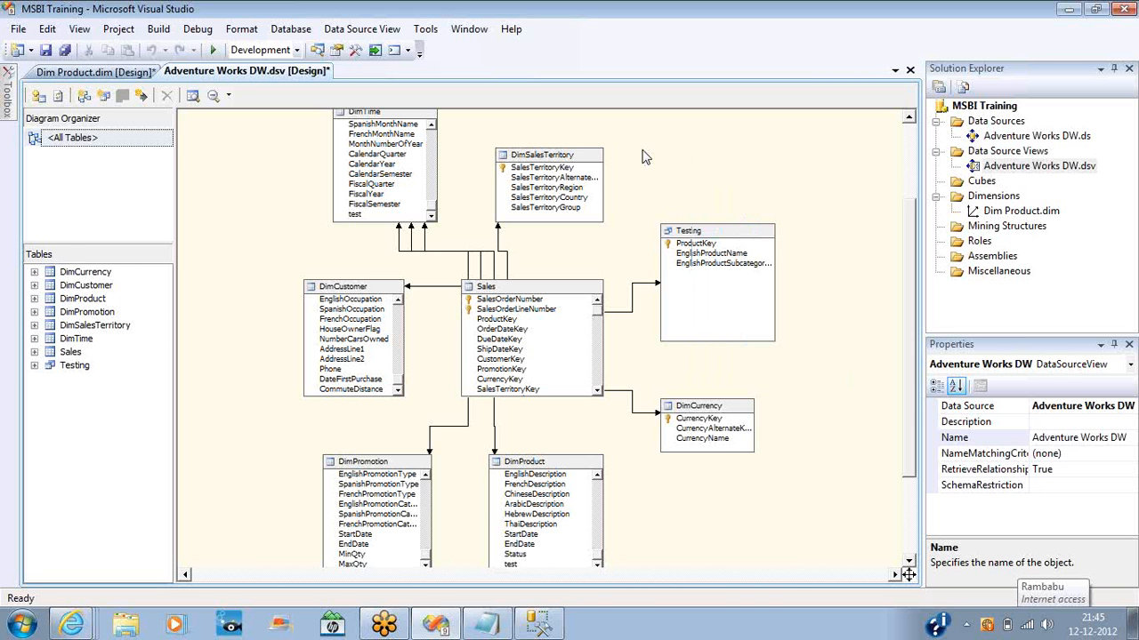
right_click(527, 163)
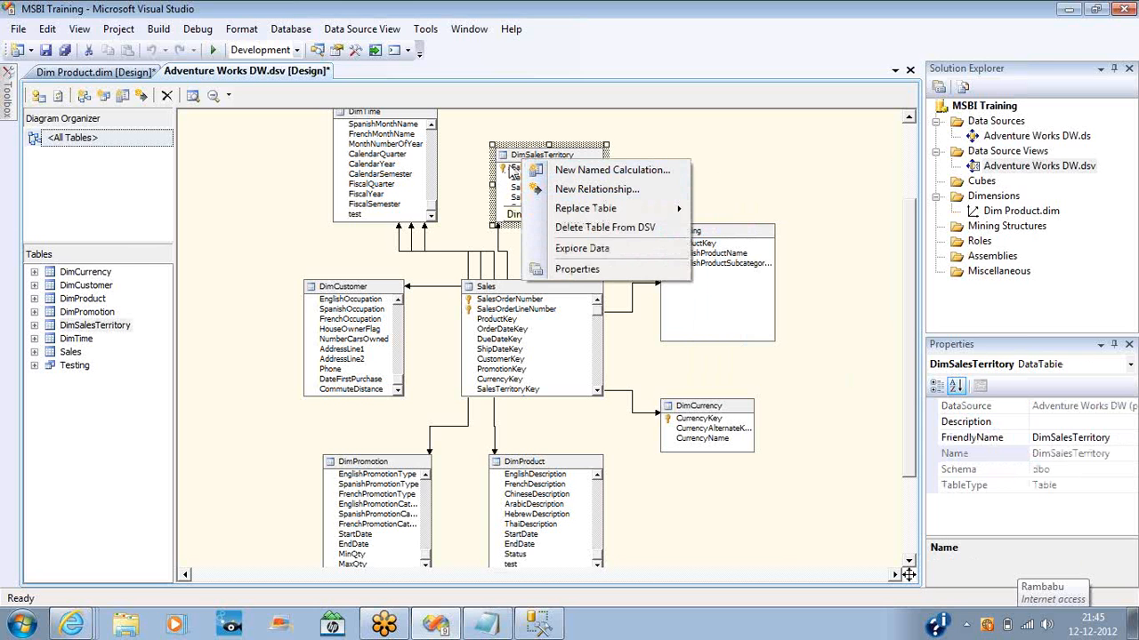
right_click(513, 173)
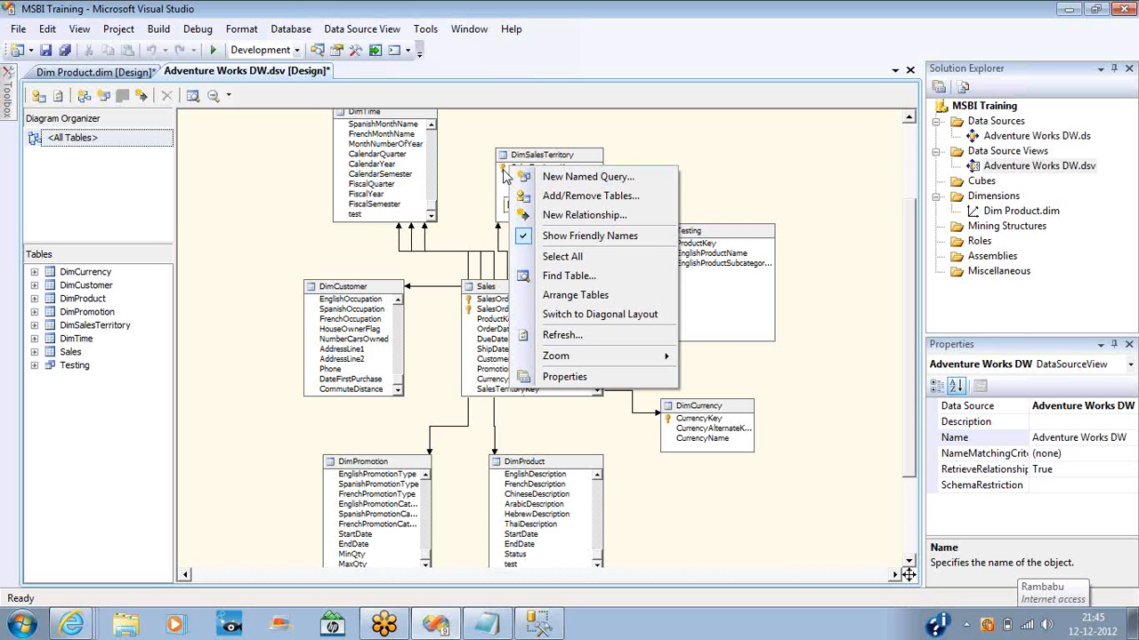
right_click(505, 173)
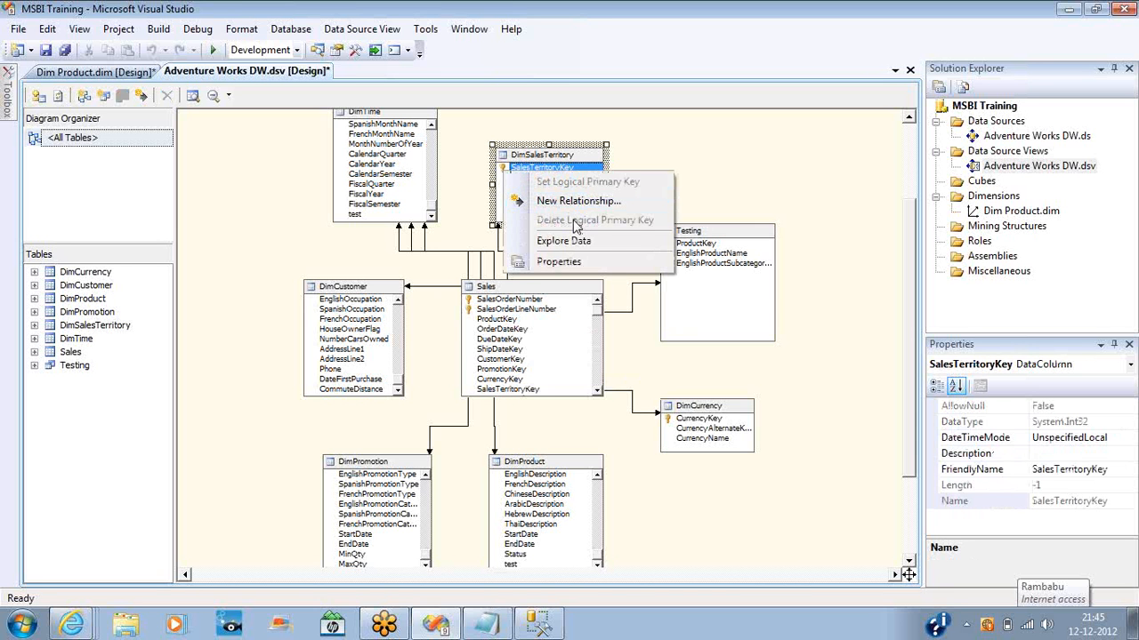
right_click(531, 169)
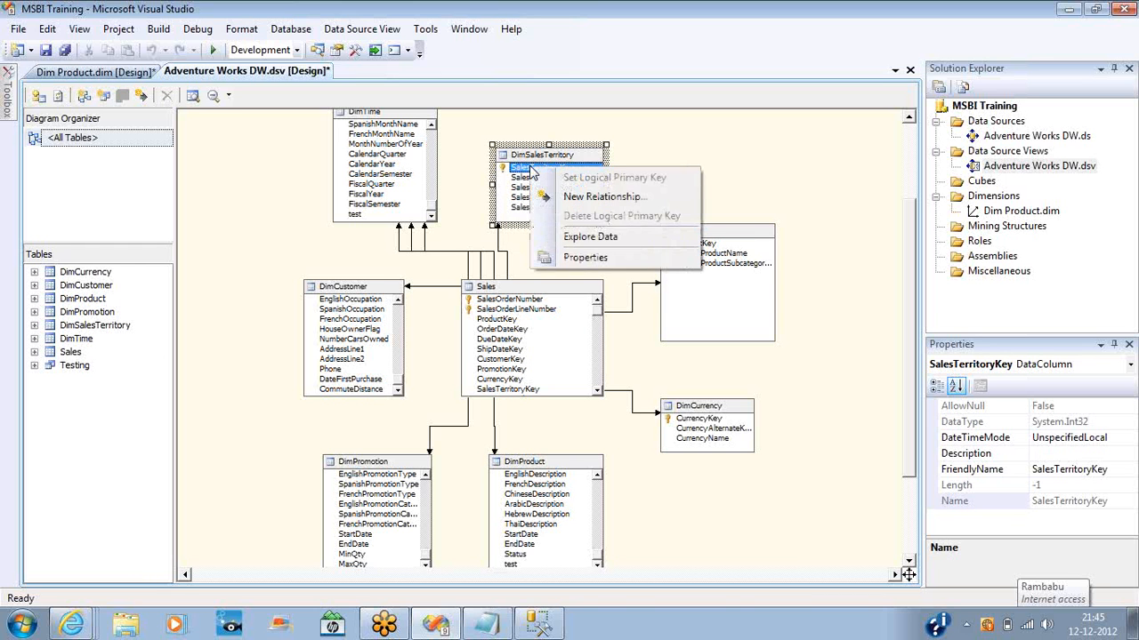
click(694, 153)
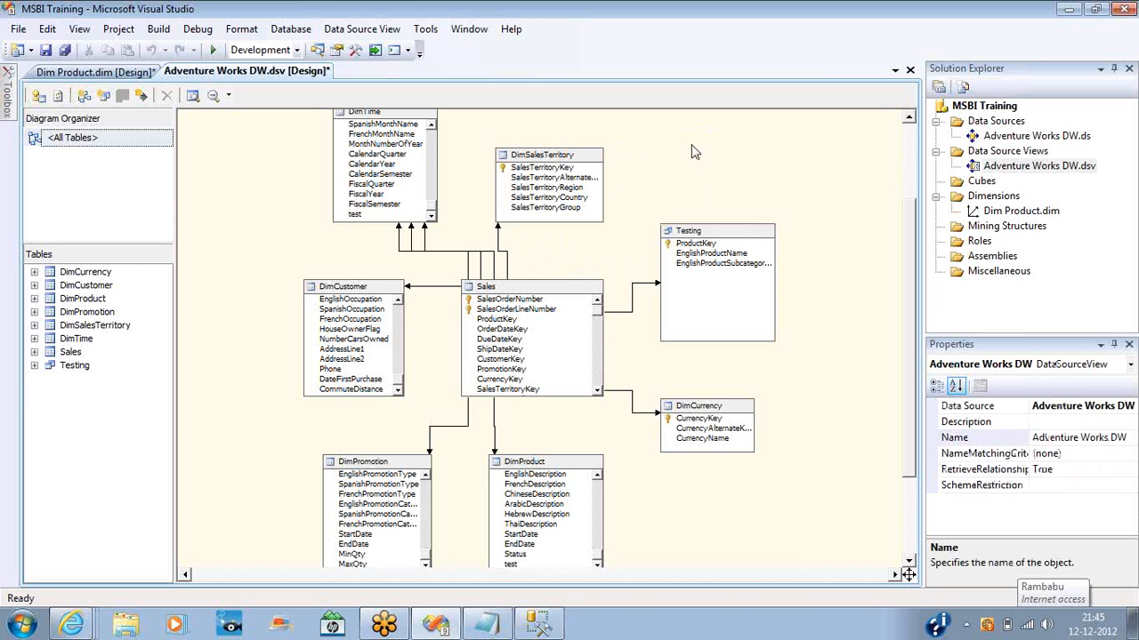
right_click(548, 157)
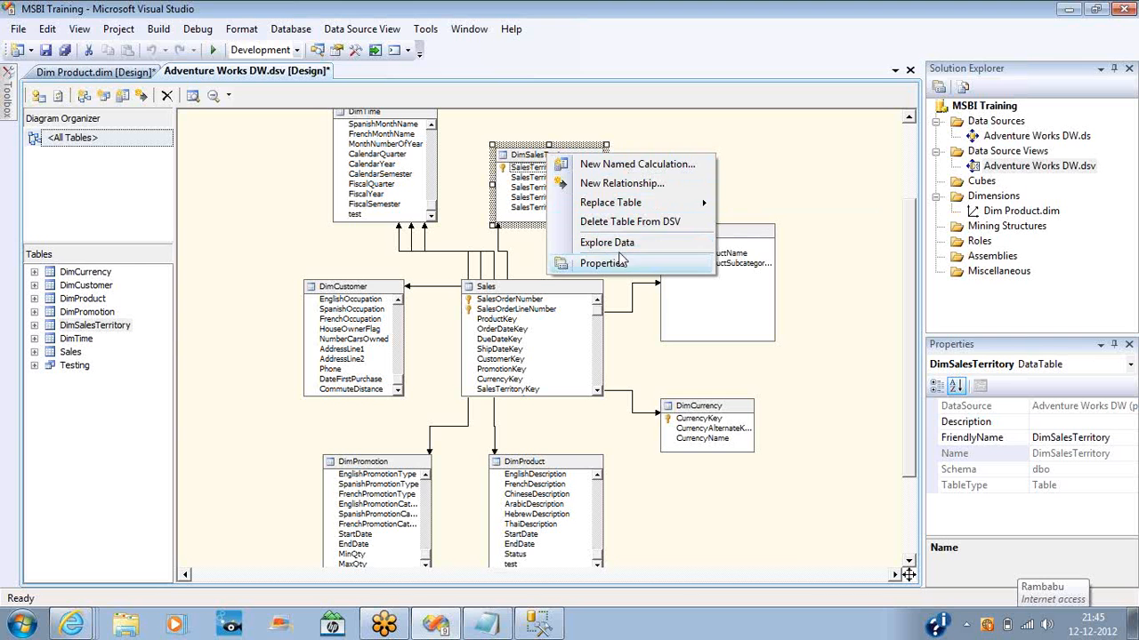
right_click(726, 233)
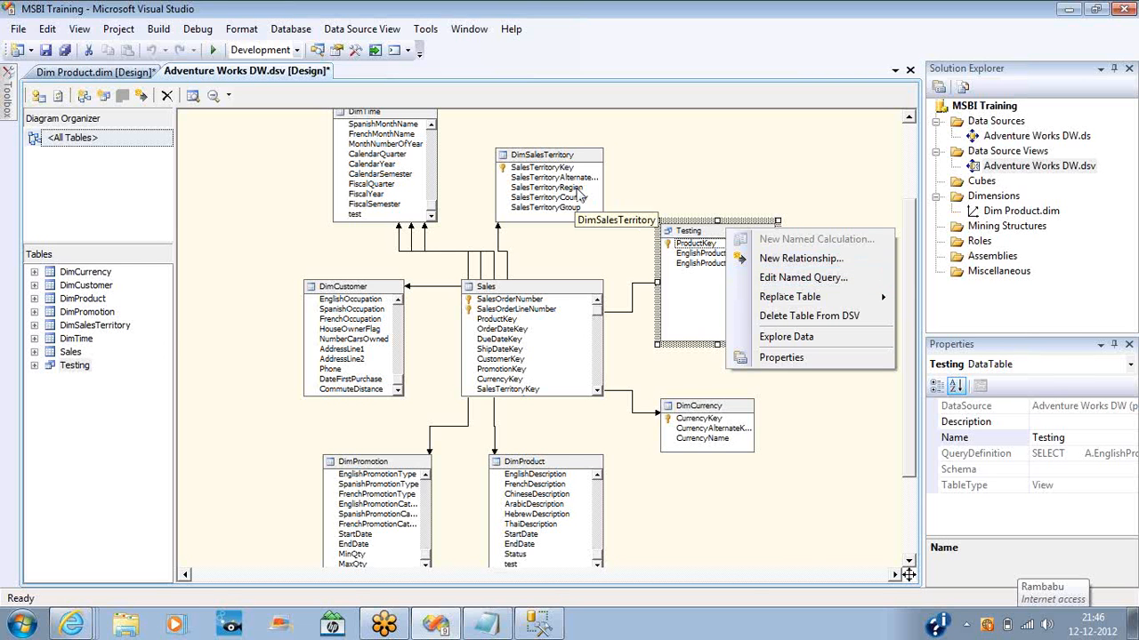
click(562, 163)
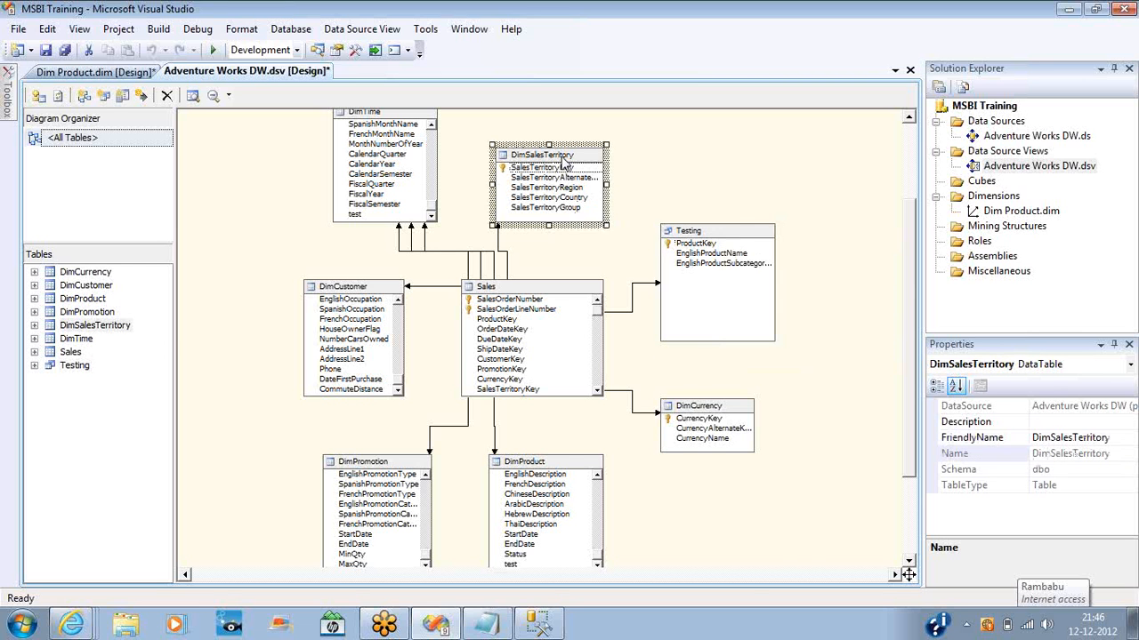
right_click(562, 162)
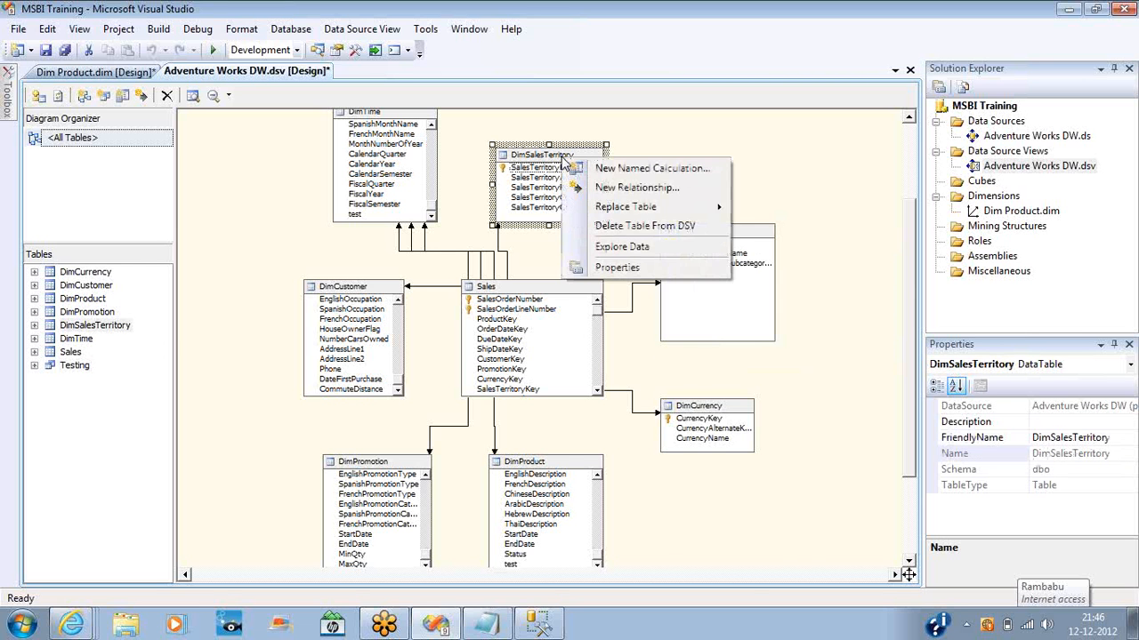
click(610, 171)
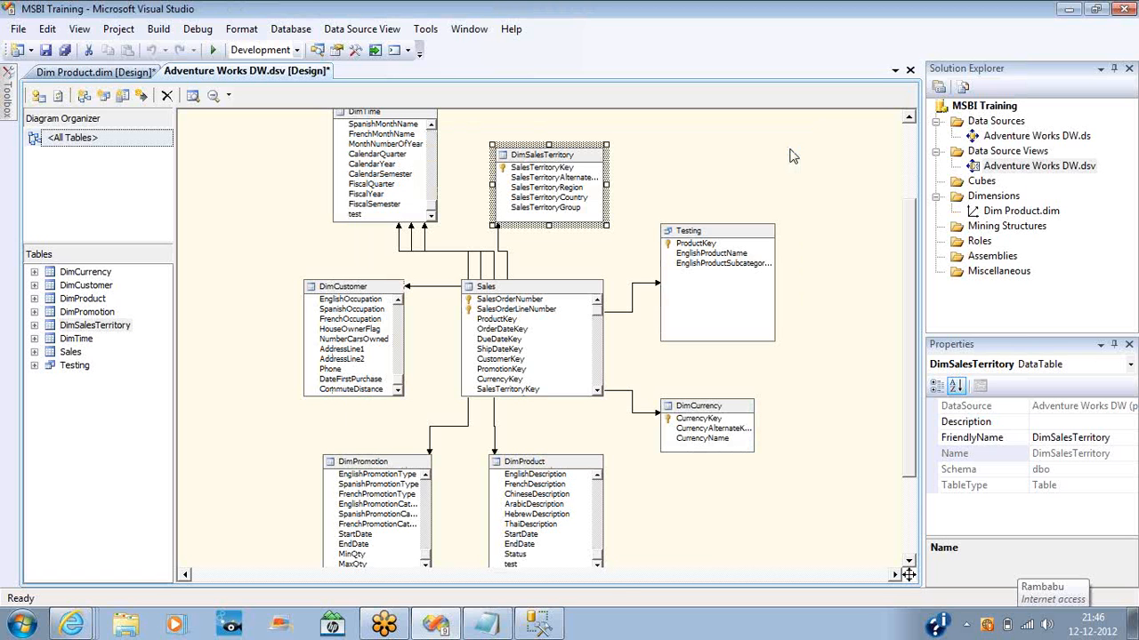
right_click(583, 165)
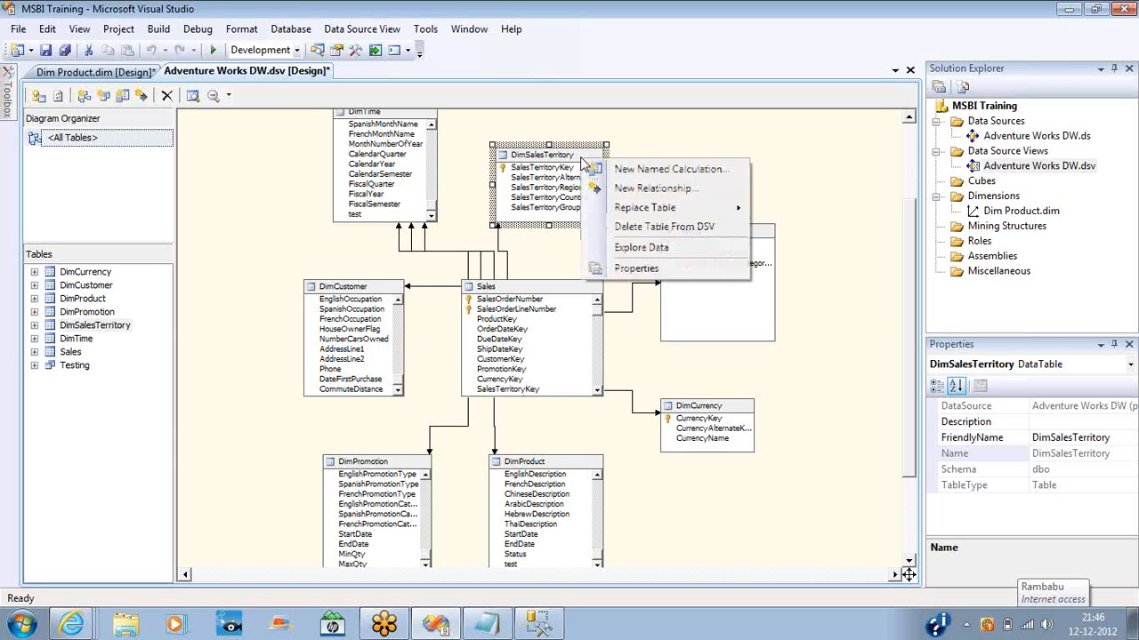
Step: Add a named calculation called best to the DimProduct table with the expression 1
right_click(583, 478)
click(633, 477)
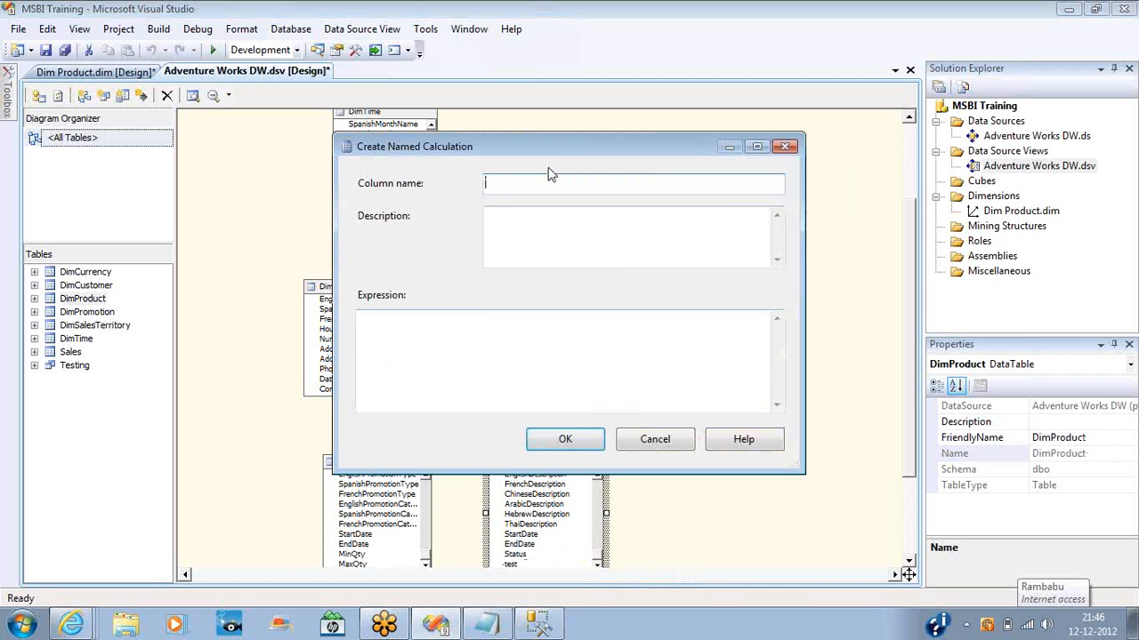
text(best)
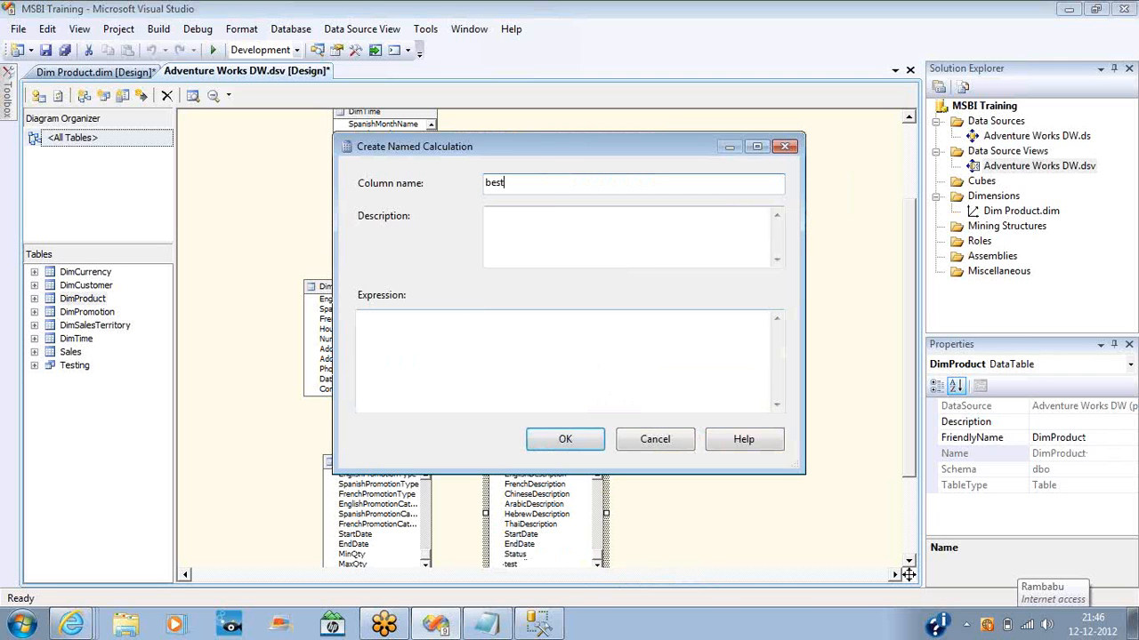
click(436, 334)
text(1)
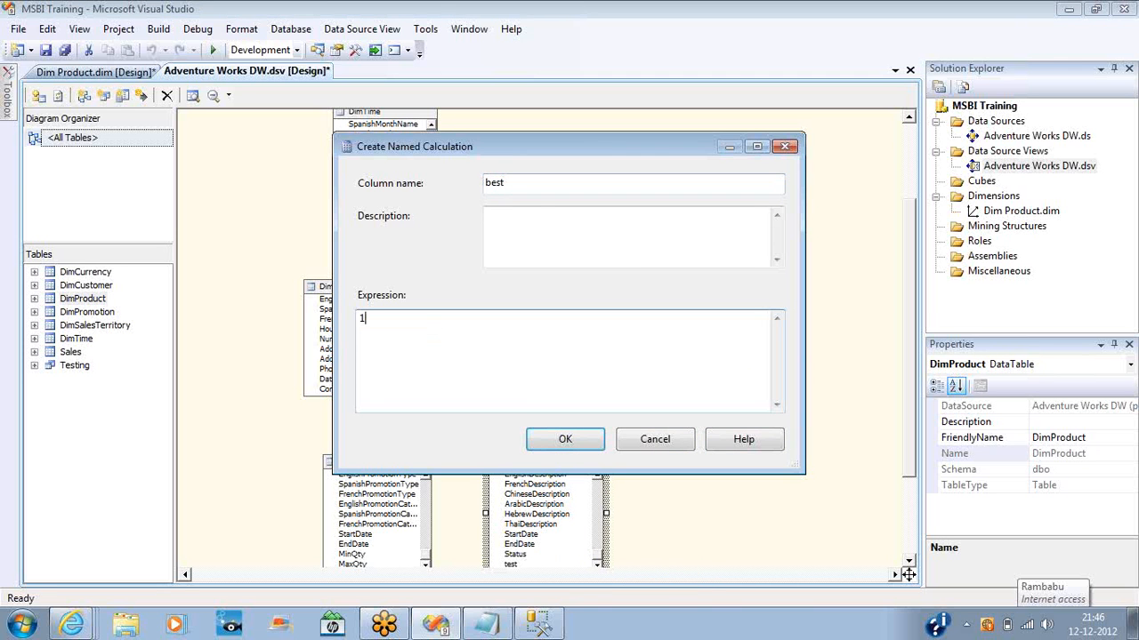
click(564, 439)
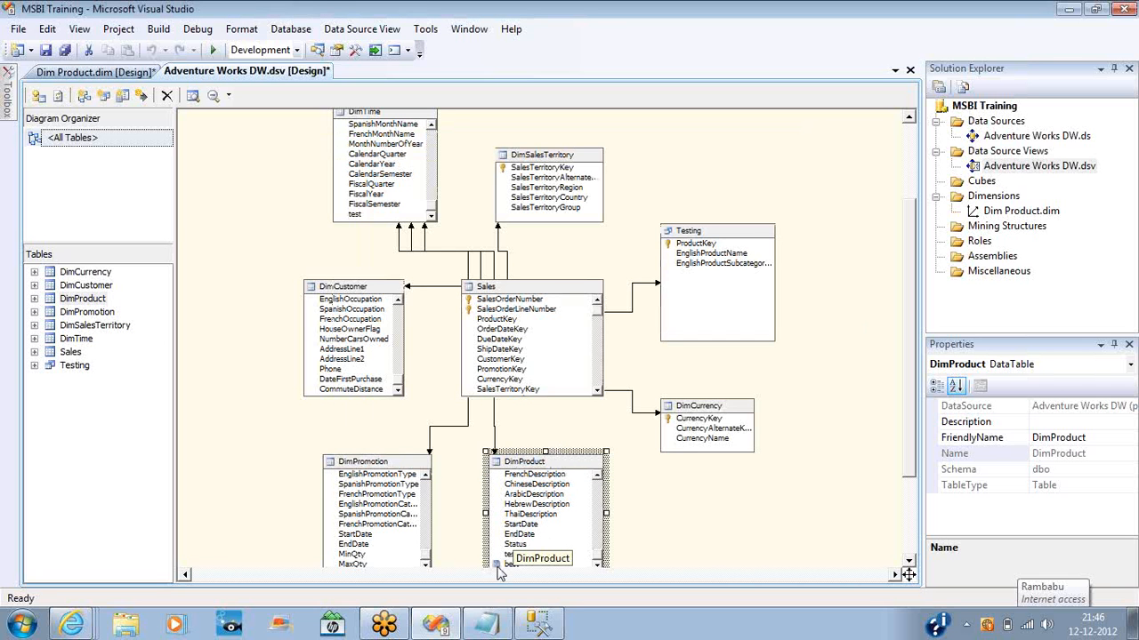
Step: Inspect the best calculated column at the end of the DimProduct table in the diagram
click(646, 544)
key(Tab)
key(Tab)
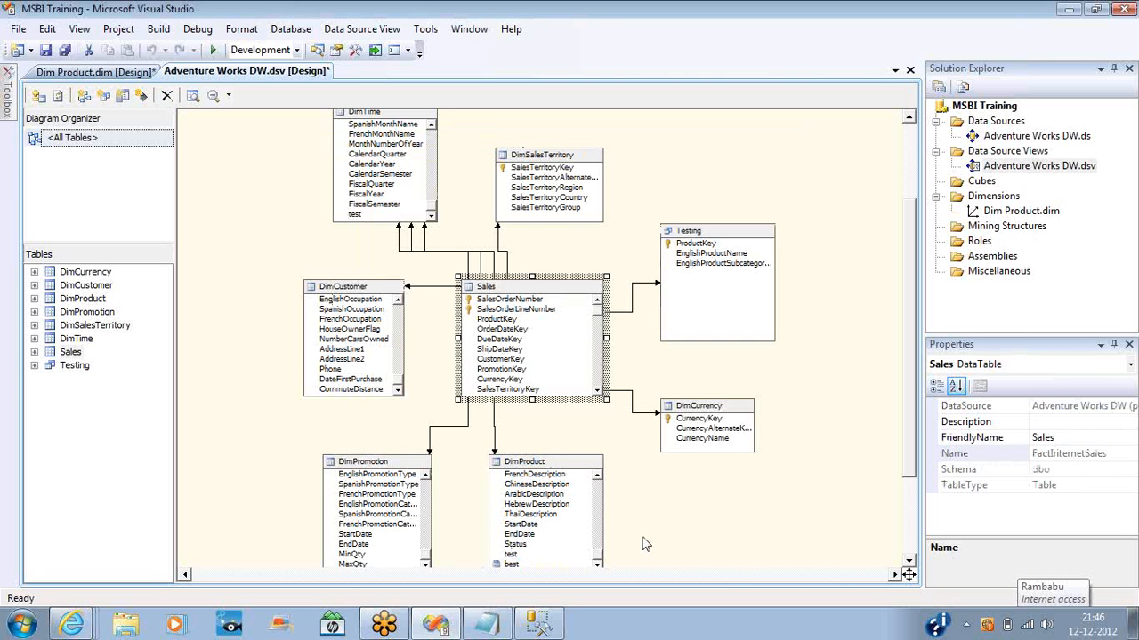
click(907, 562)
click(907, 562)
click(907, 562)
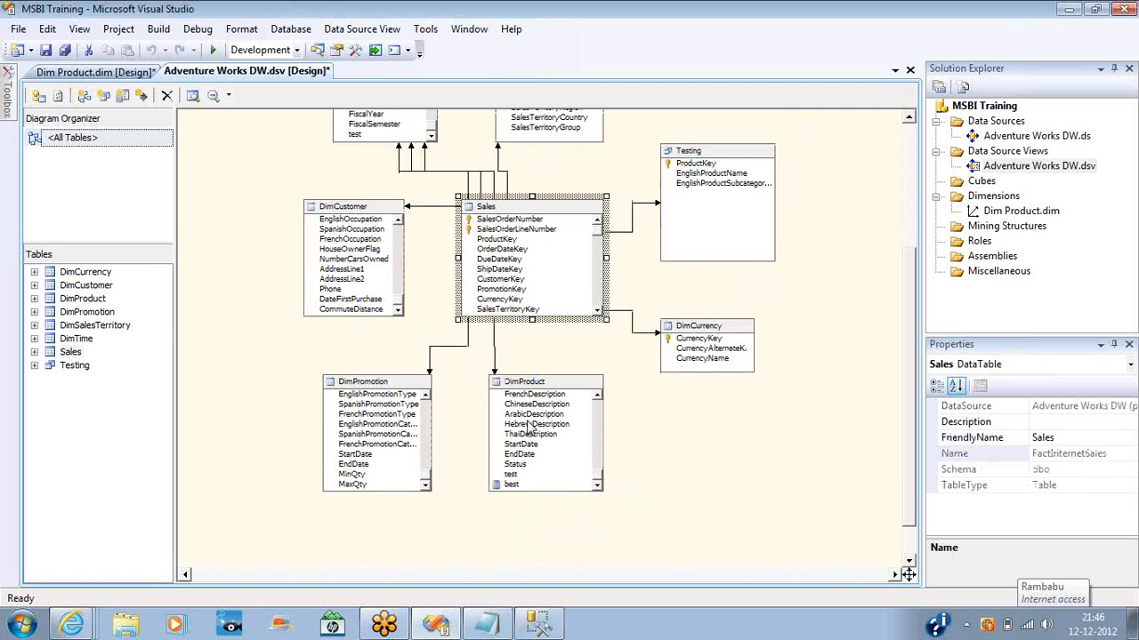
right_click(503, 494)
click(561, 537)
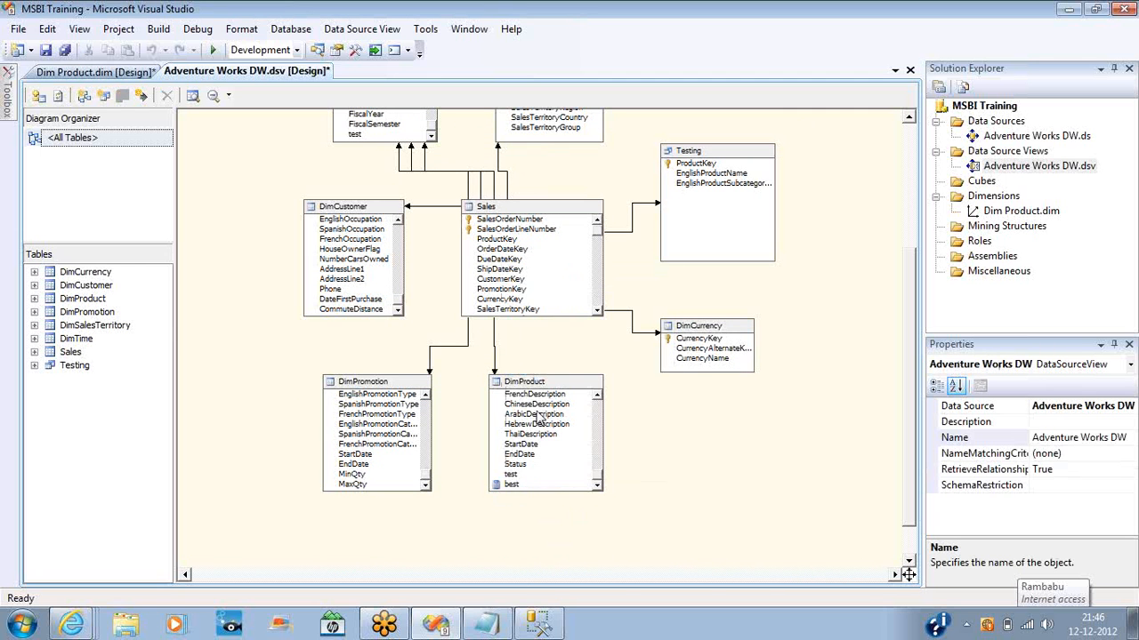
Step: Explore the DimProduct table's data and examine the values in its best column
right_click(531, 382)
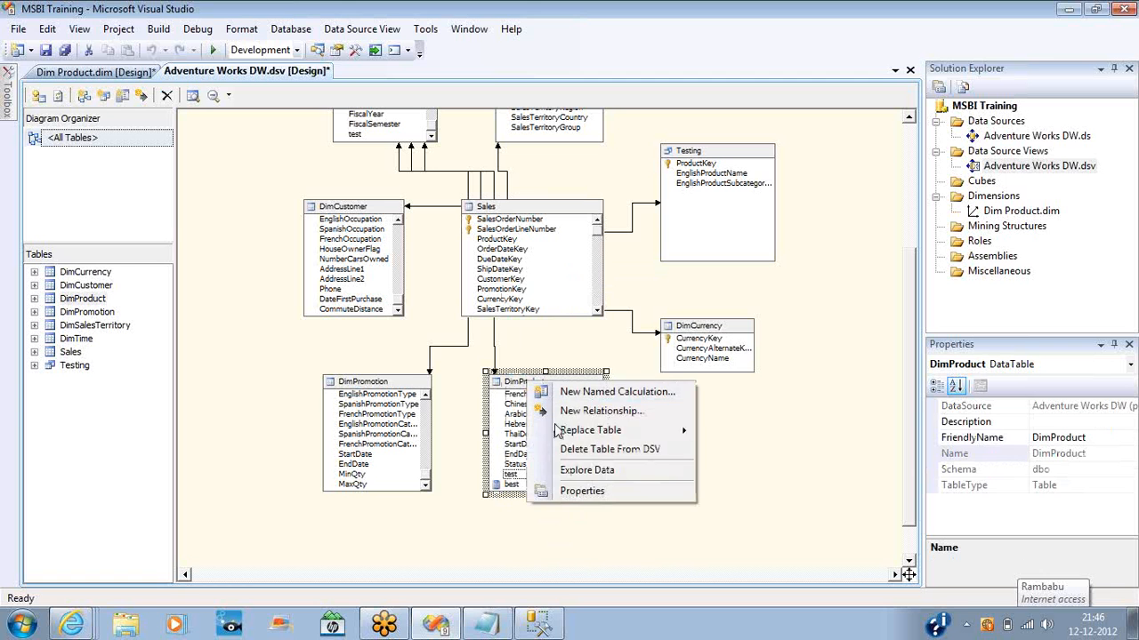
click(572, 472)
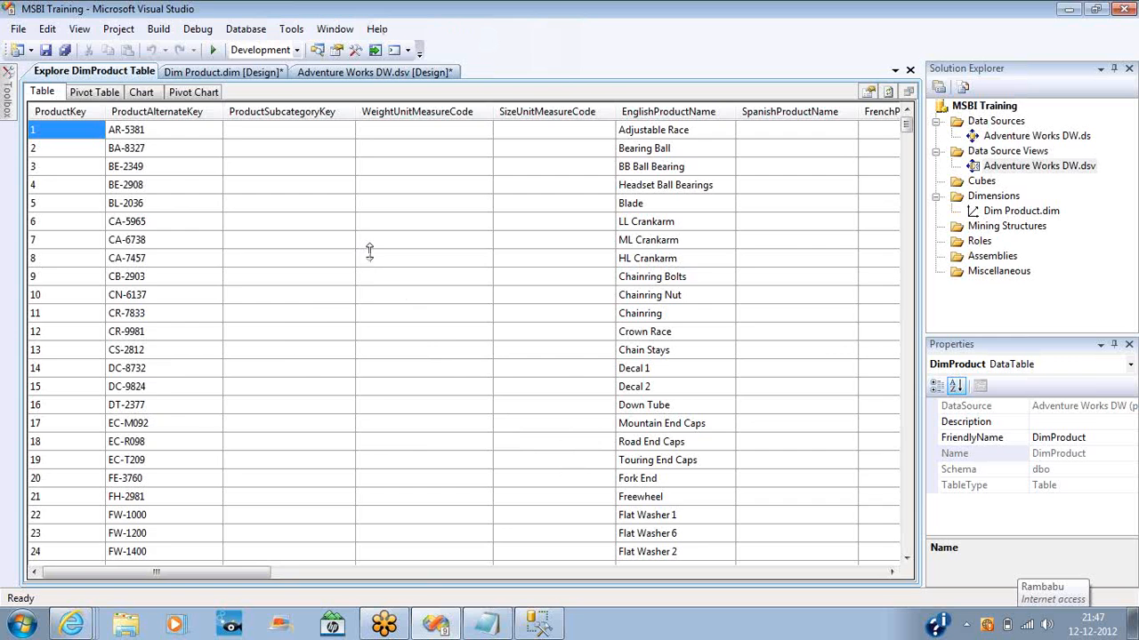
click(44, 92)
click(140, 137)
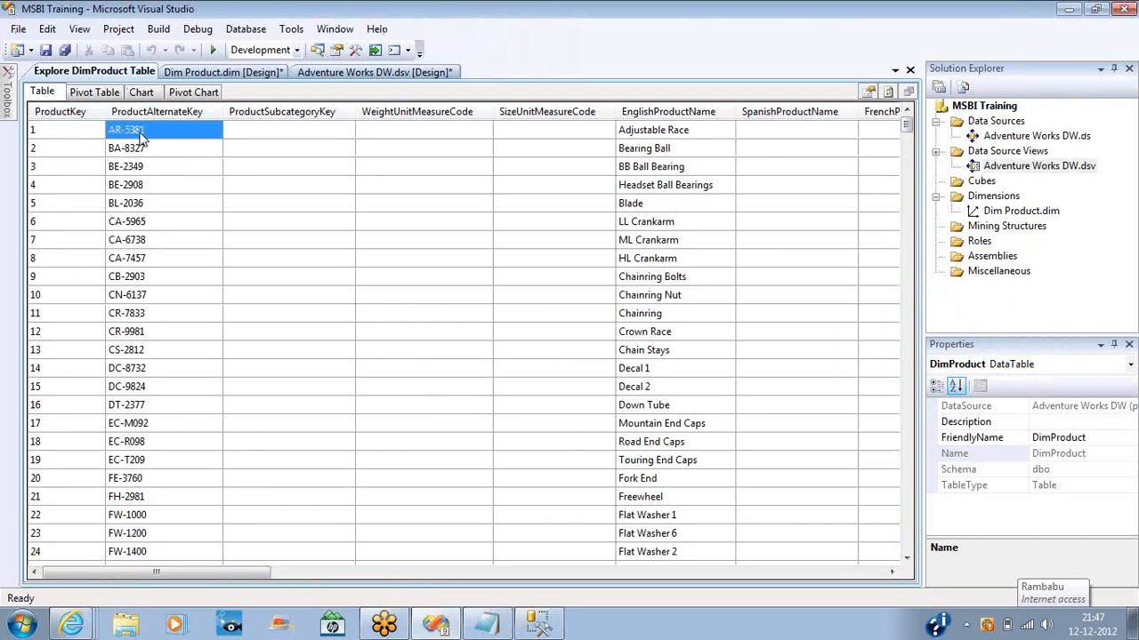
key(Right)
key(Right)
key(Right)
key(Right)
key(Right)
key(Right)
key(Right)
key(Right)
key(Right)
key(Right)
key(Right)
key(Right)
key(Right)
key(Right)
key(Right)
key(Right)
key(Right)
key(Right)
key(Right)
key(Right)
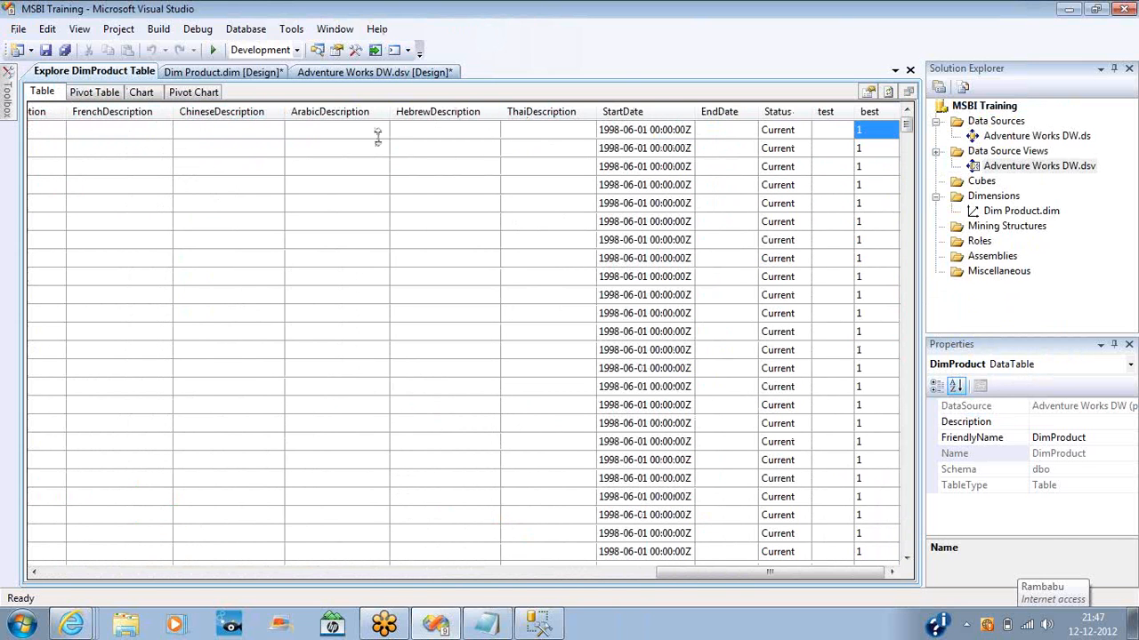
Step: Return to the data source view diagram and add a named calculation called testing to DimProduct with the expression getdate()
click(227, 72)
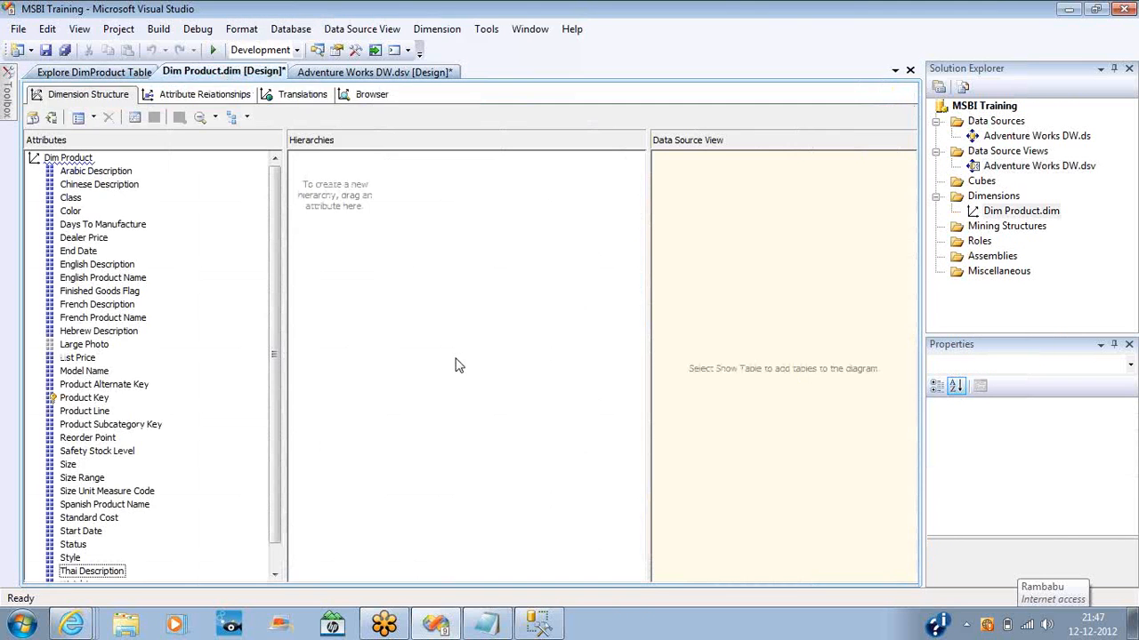
click(128, 73)
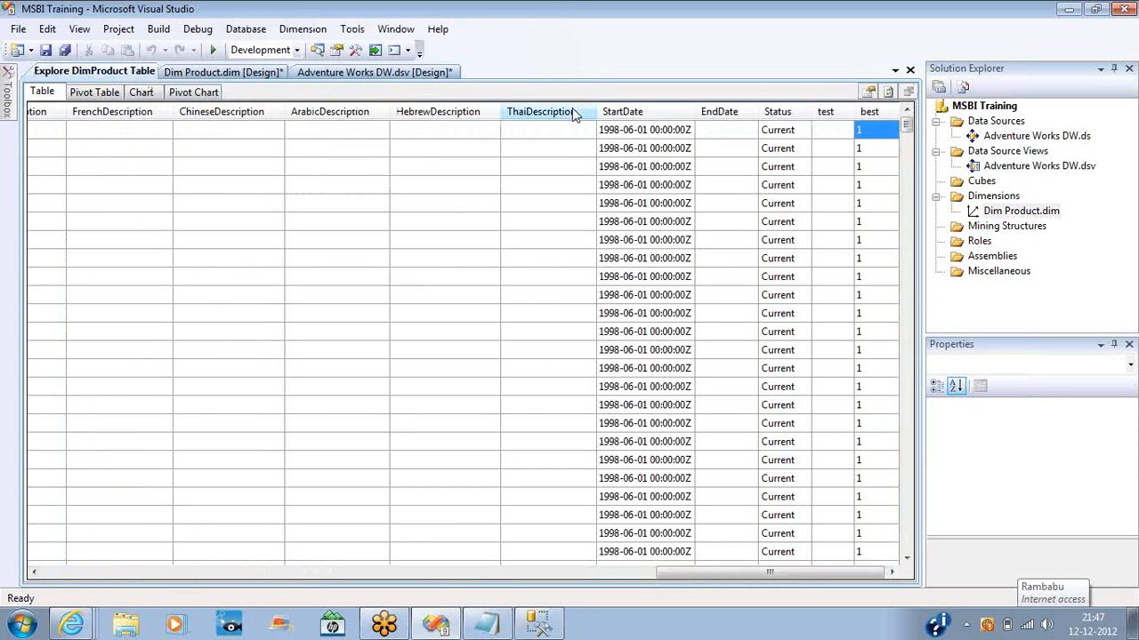
click(400, 72)
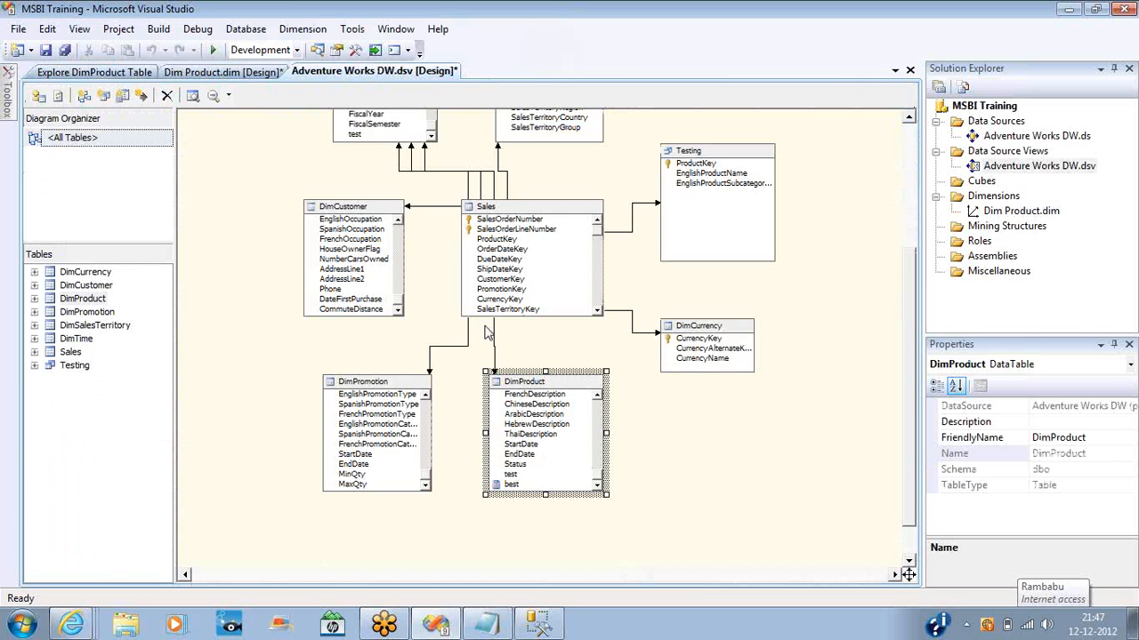
right_click(552, 382)
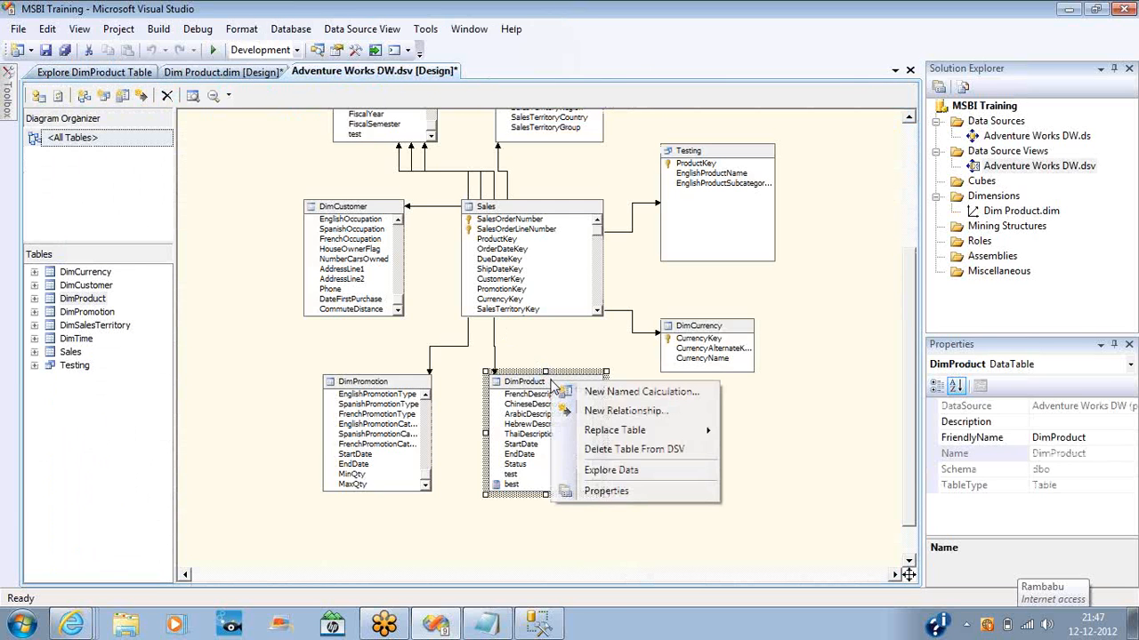
click(596, 394)
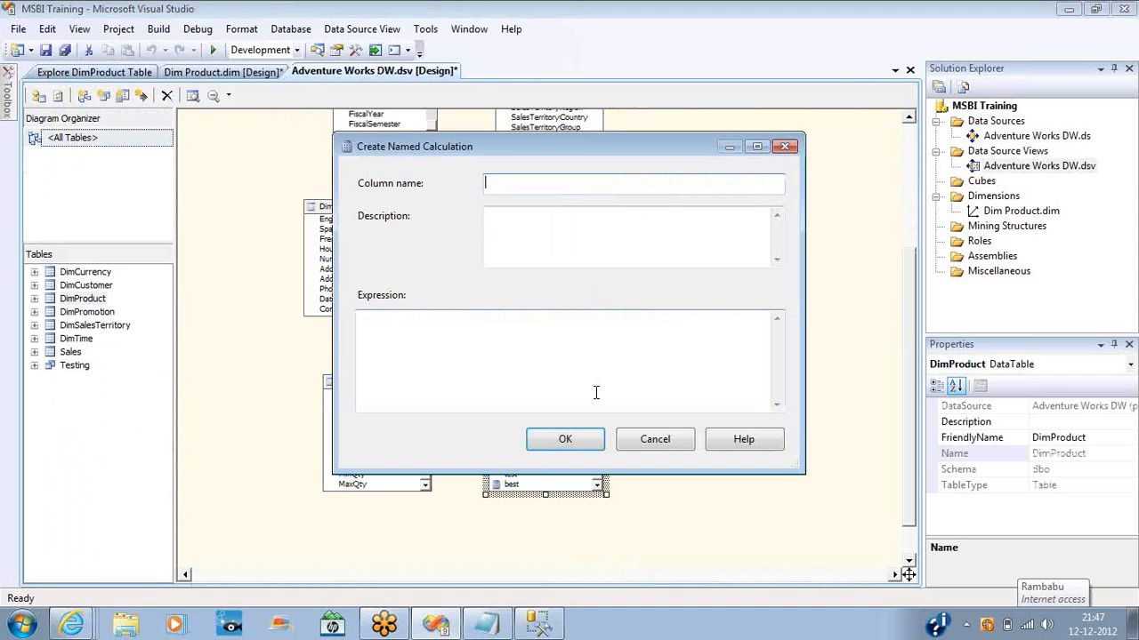
text(testing)
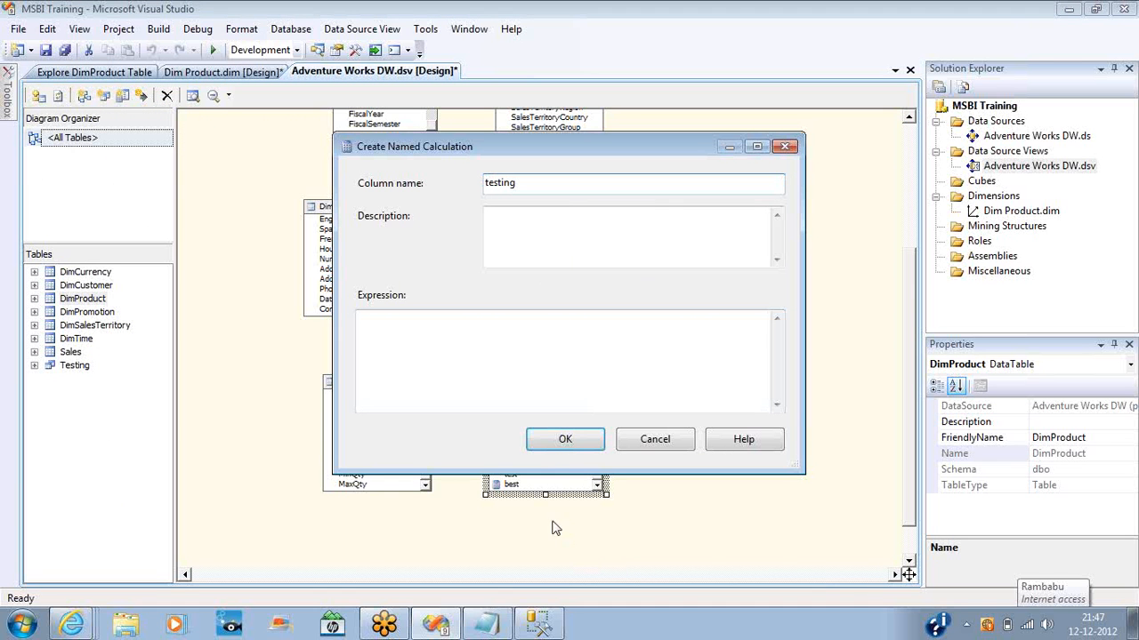
click(479, 384)
text(getdat)
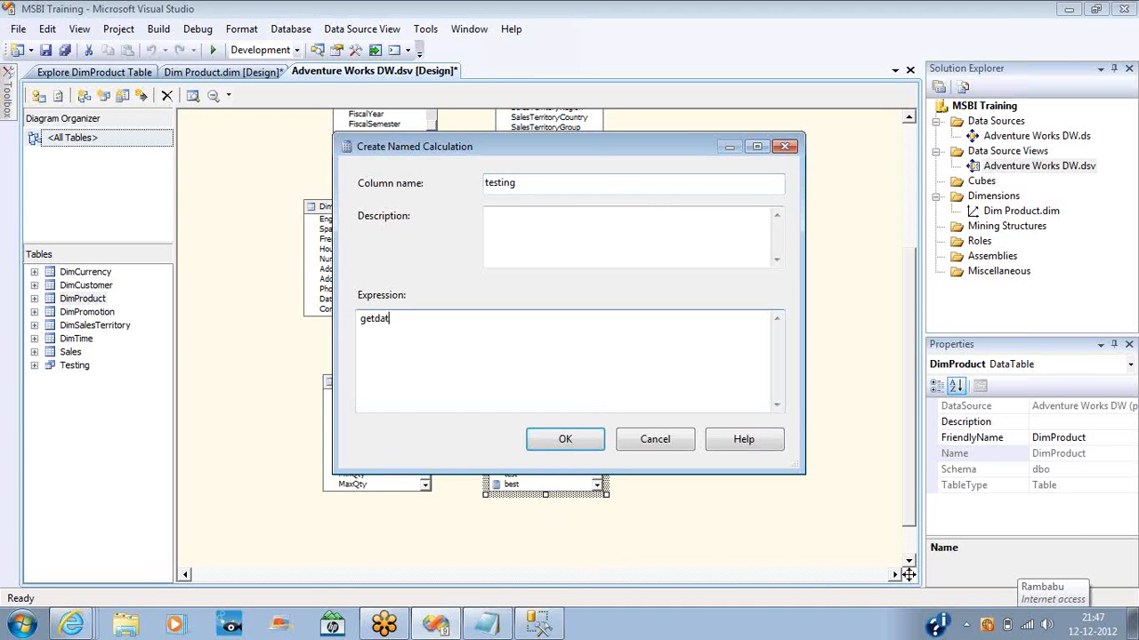
text(e())
click(557, 445)
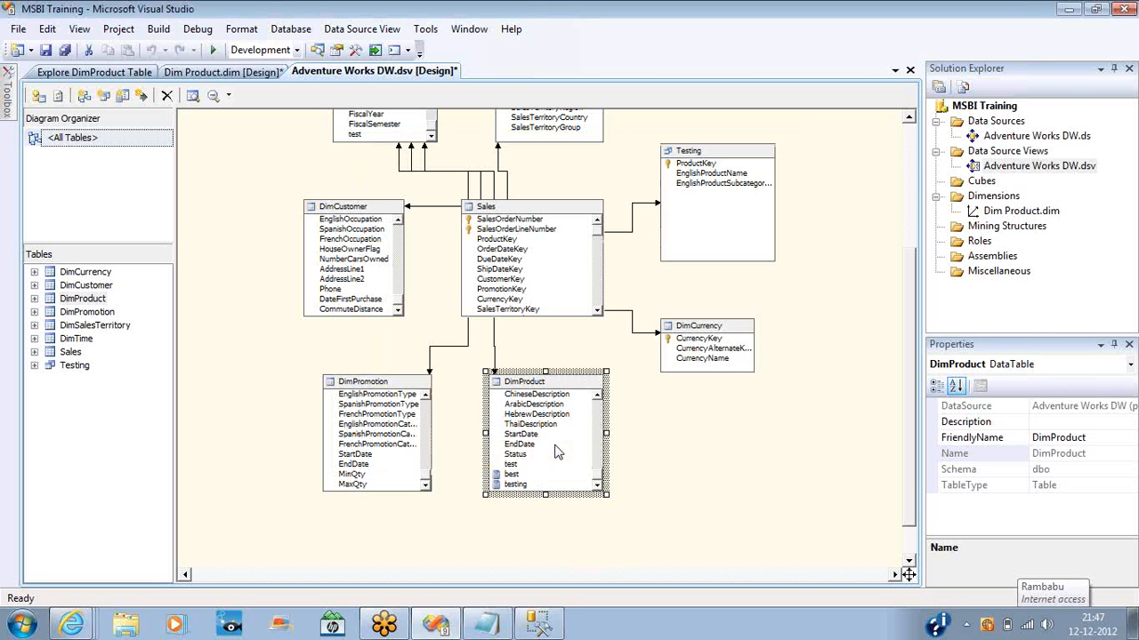
Step: Explore the DimProduct data again and examine the values in the testing column
right_click(547, 383)
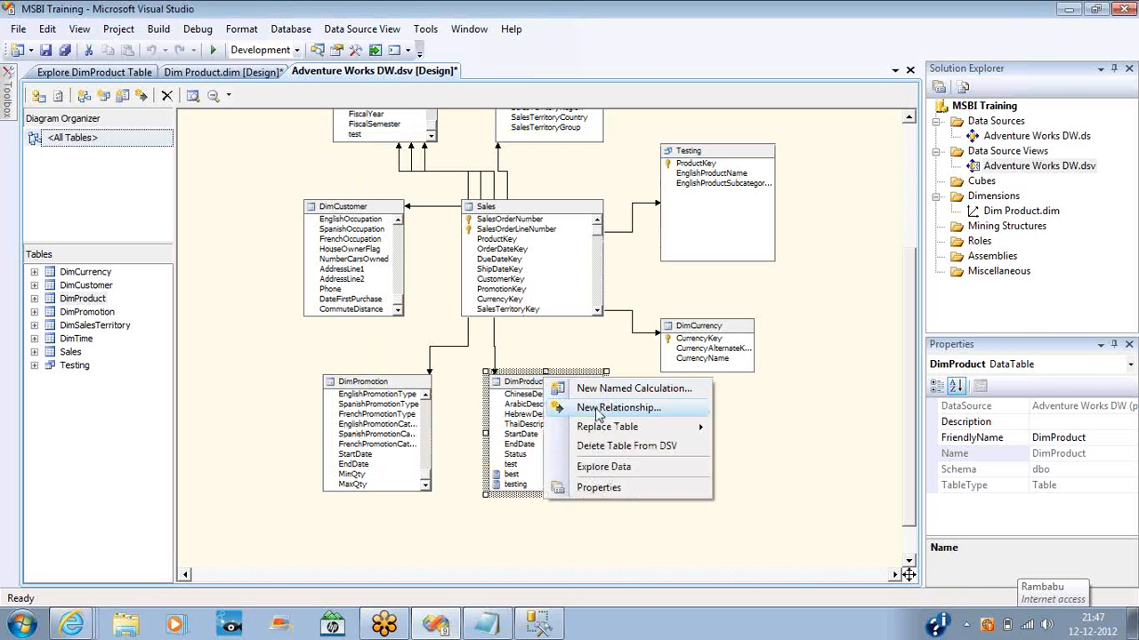
click(605, 468)
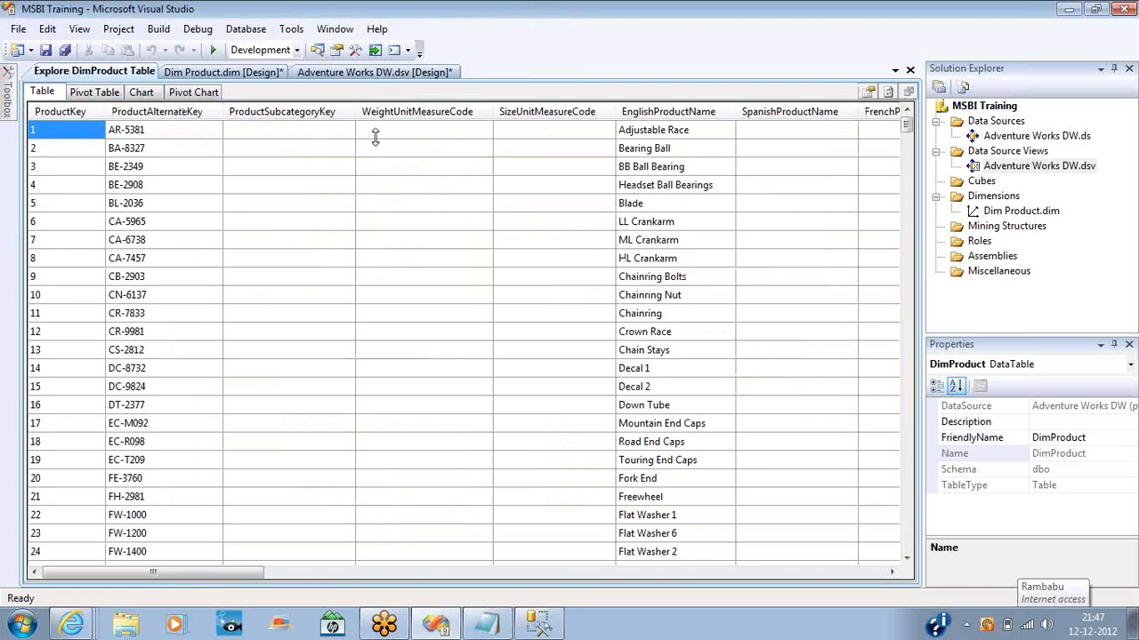
click(380, 133)
key(Right)
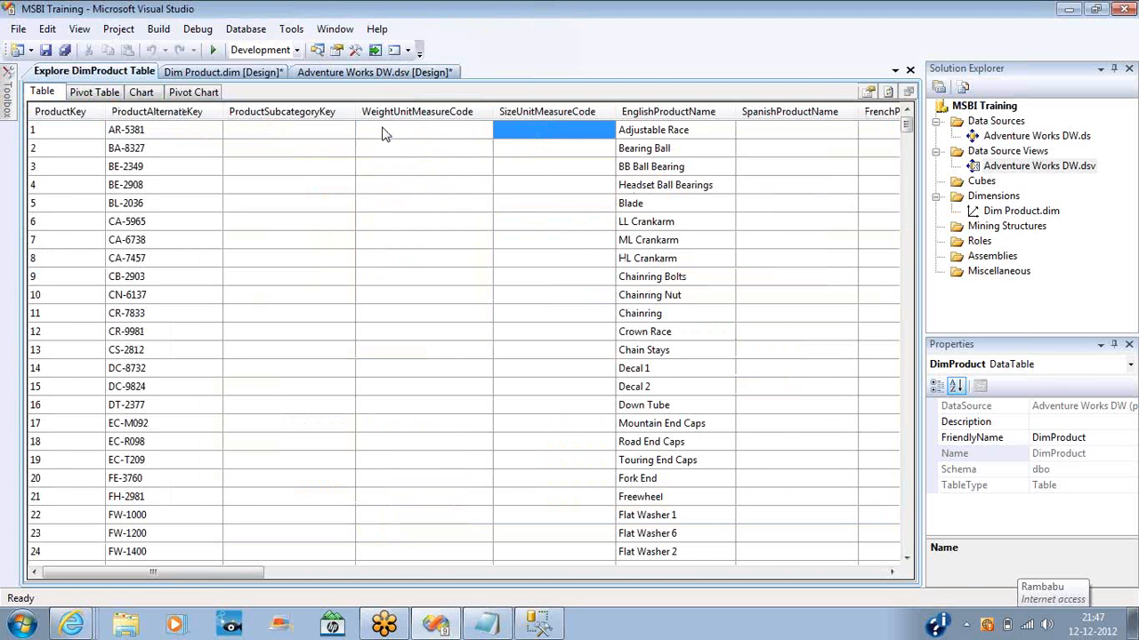
key(Right)
key(Right)
key(Right)
key(Right)
key(Right)
key(Right)
key(Right)
key(Right)
key(Right)
key(Right)
key(Right)
key(Right)
key(Right)
key(Right)
key(Right)
key(Right)
key(Right)
key(Right)
key(Right)
key(Right)
key(Right)
key(Right)
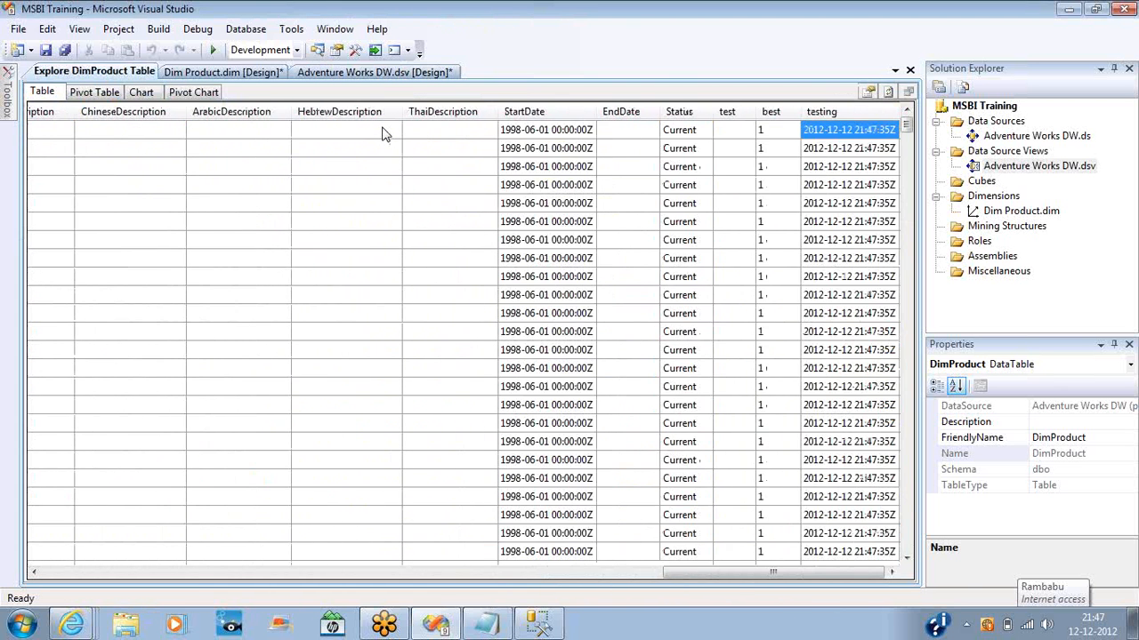
Step: Return to the diagram and add a DimProduct named calculation called besting with the expression englishproductname+' is a good product'
click(322, 73)
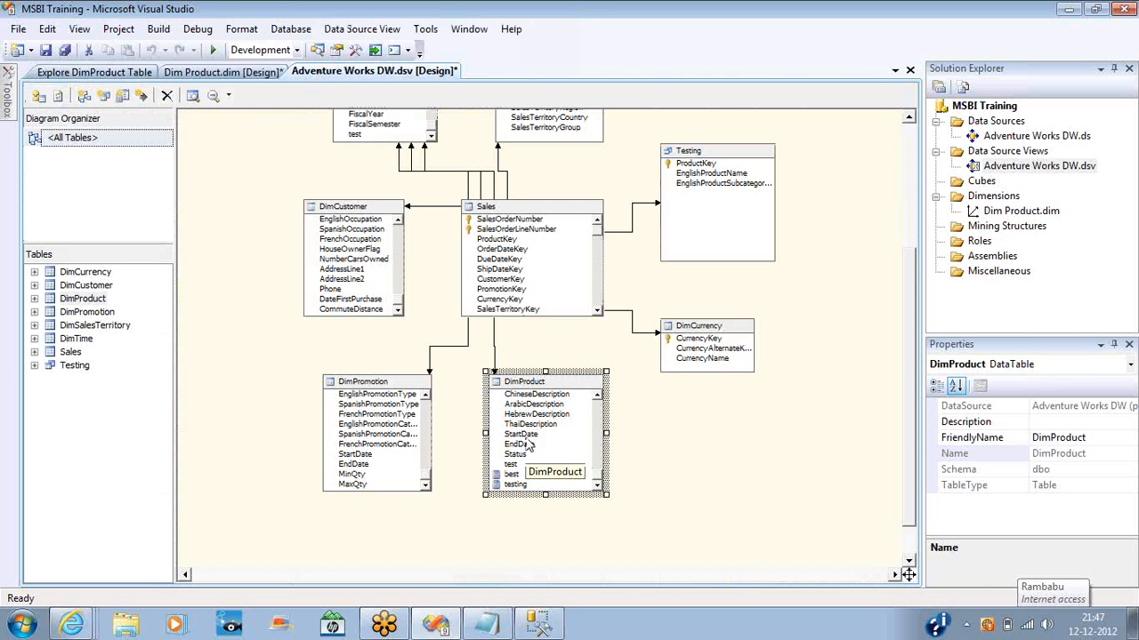
right_click(551, 383)
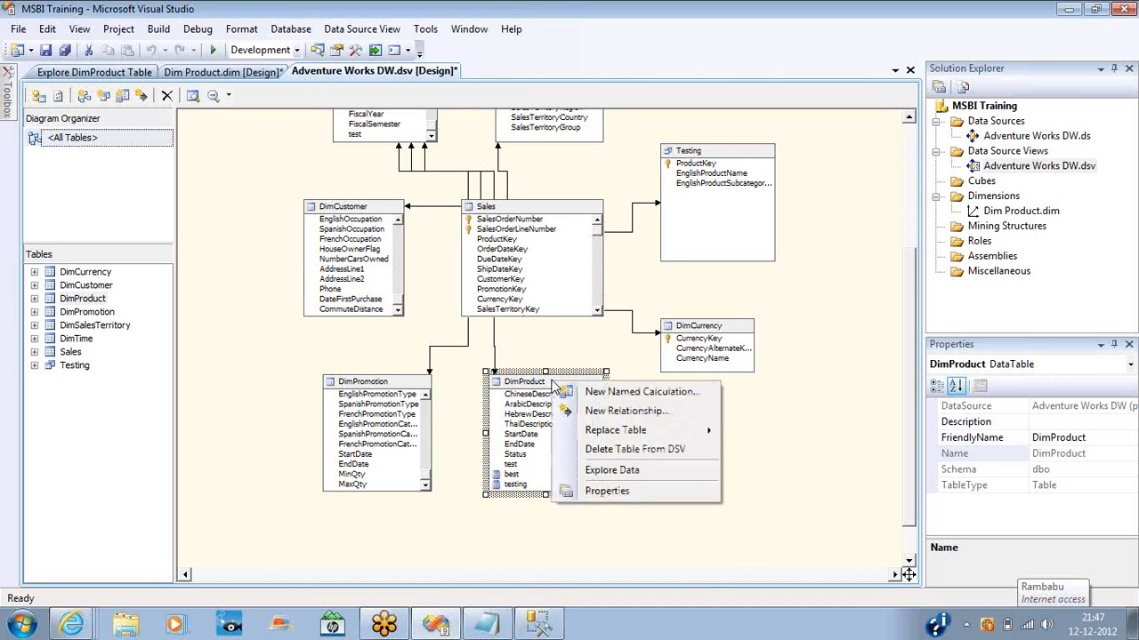
click(593, 392)
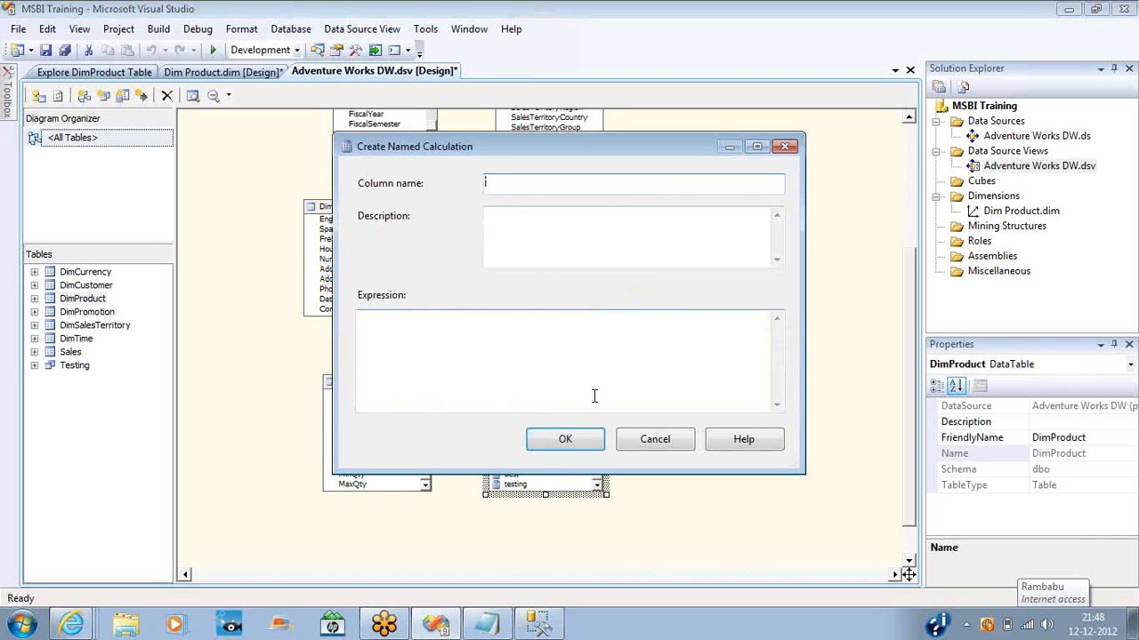
text(besting)
click(588, 383)
text(en)
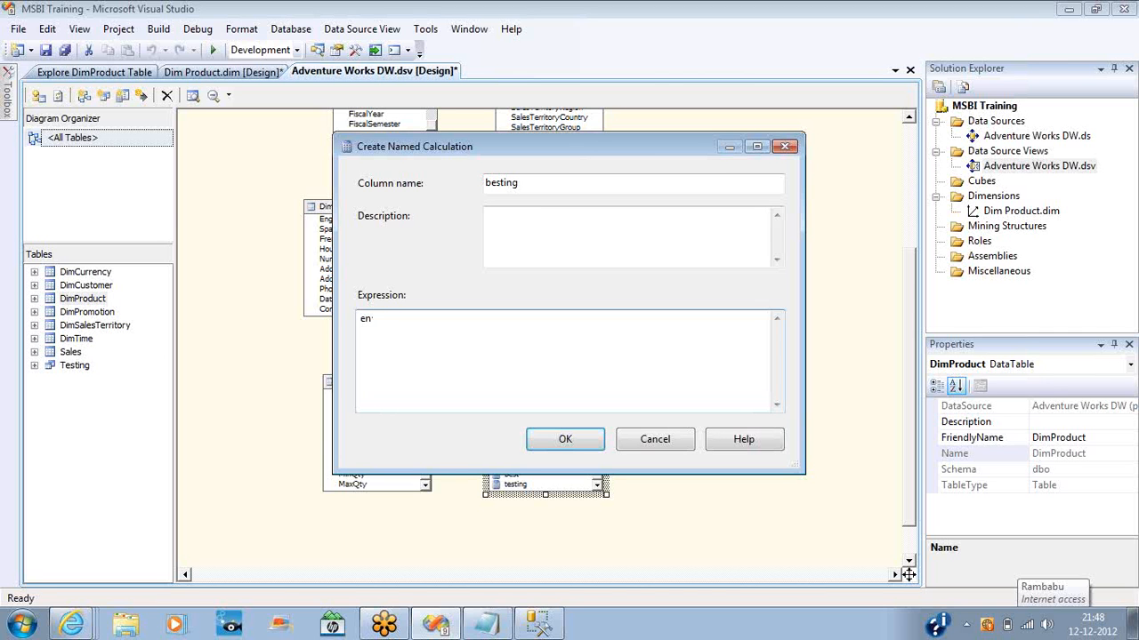
text(glishproductname+' ')
key(BackSpace)
key(BackSpace)
text(is a good product')
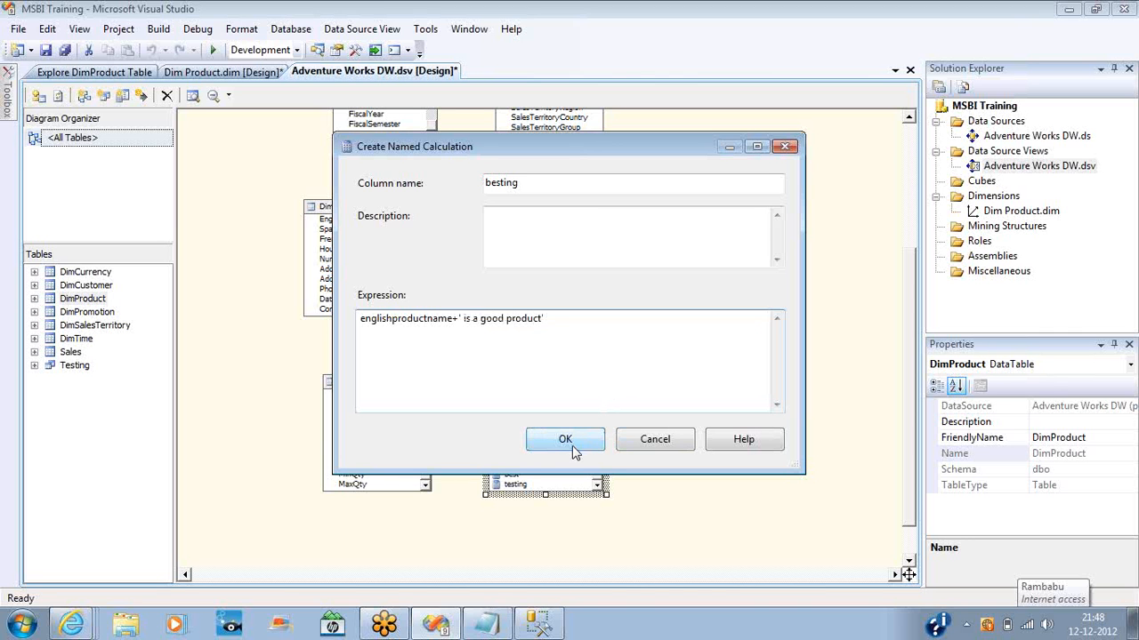
double_click(410, 320)
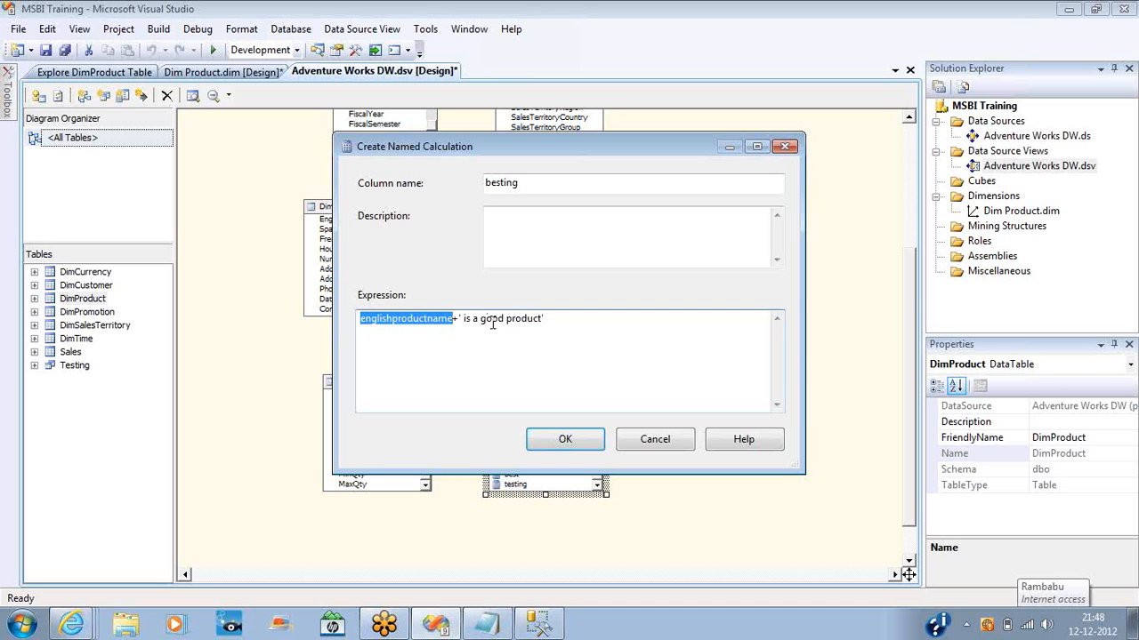
click(568, 439)
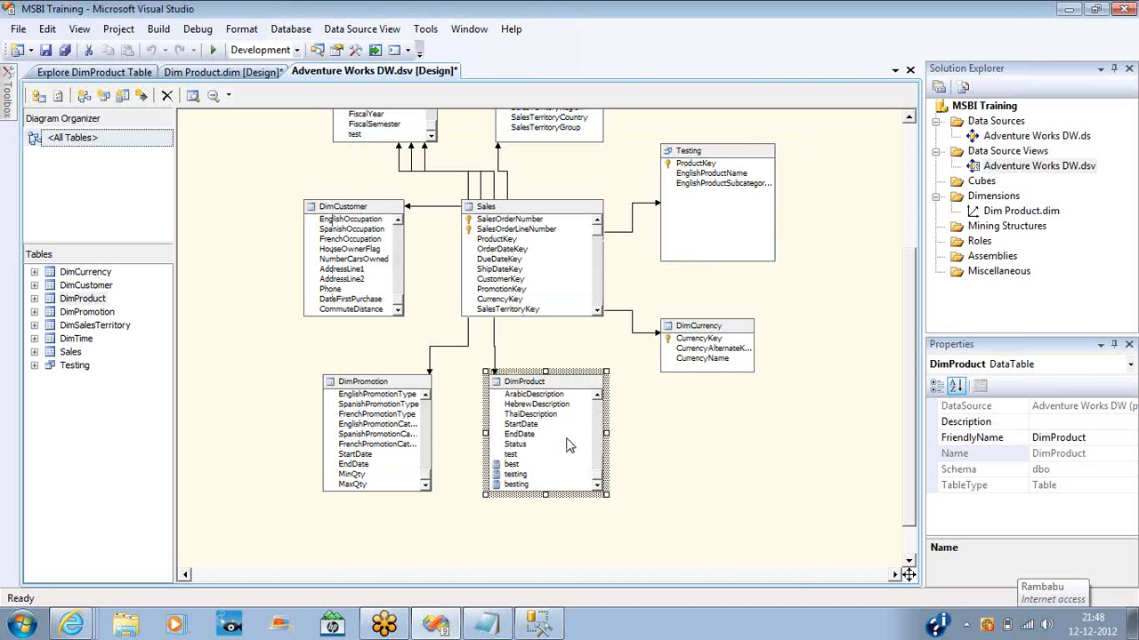
Step: Explore the DimProduct data and examine the besting column's values, auto-hiding the Solution Explorer and Properties windows to widen the grid
right_click(537, 382)
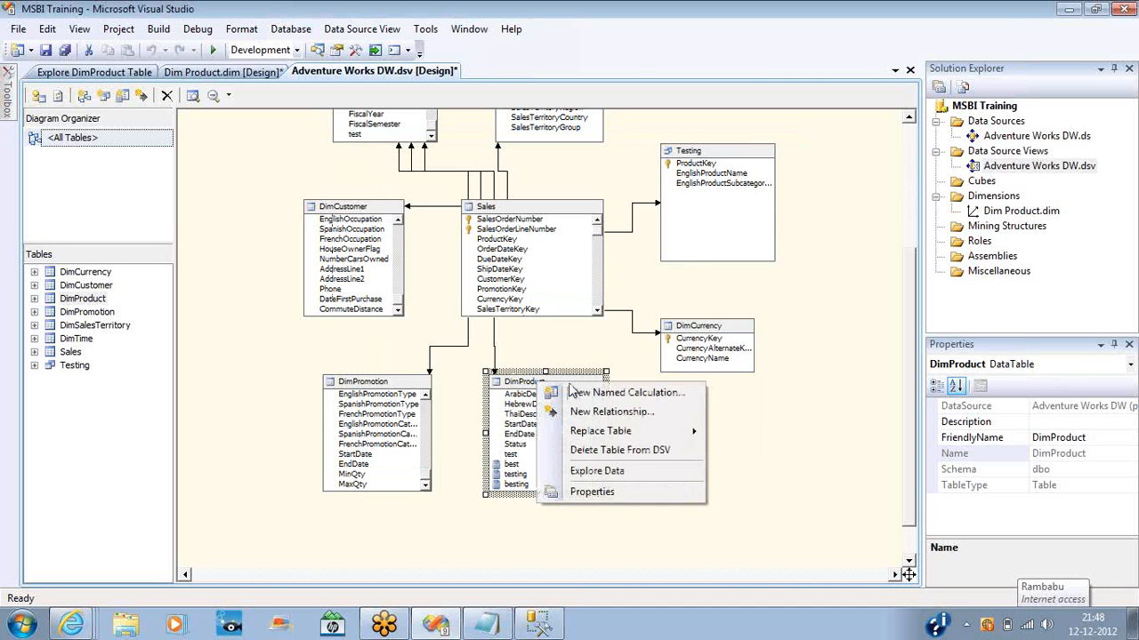
click(604, 470)
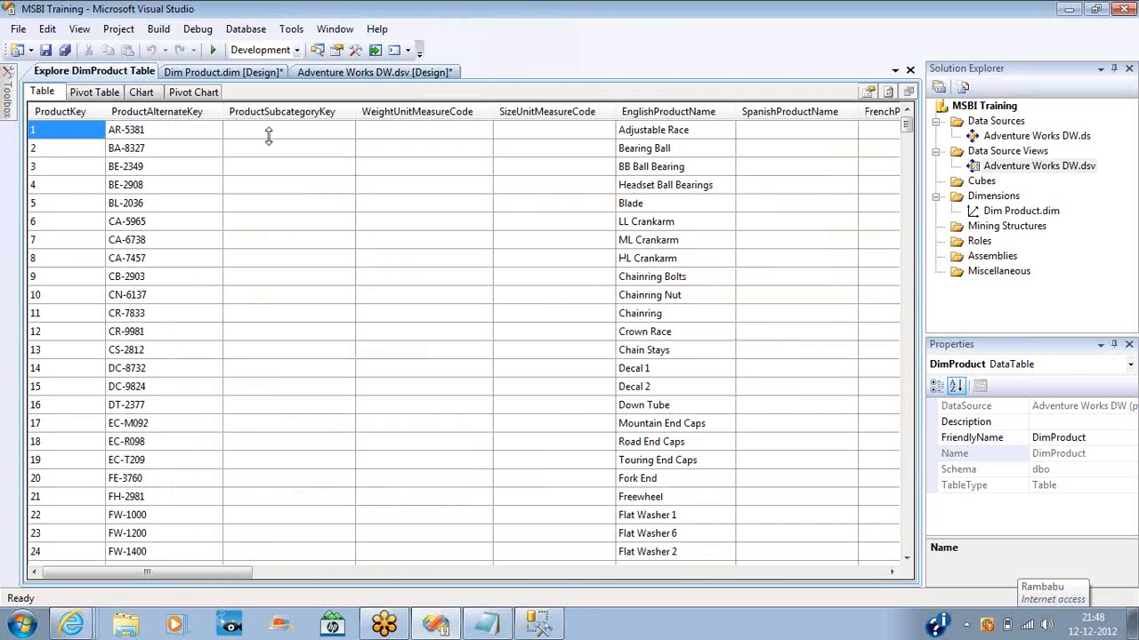
click(272, 138)
key(Right)
key(Right)
key(Right)
key(Right)
key(Right)
key(Right)
key(Right)
key(Right)
key(Right)
key(Right)
key(Right)
key(Right)
key(Right)
key(Right)
key(Right)
key(Right)
key(Right)
key(Right)
key(Right)
key(Right)
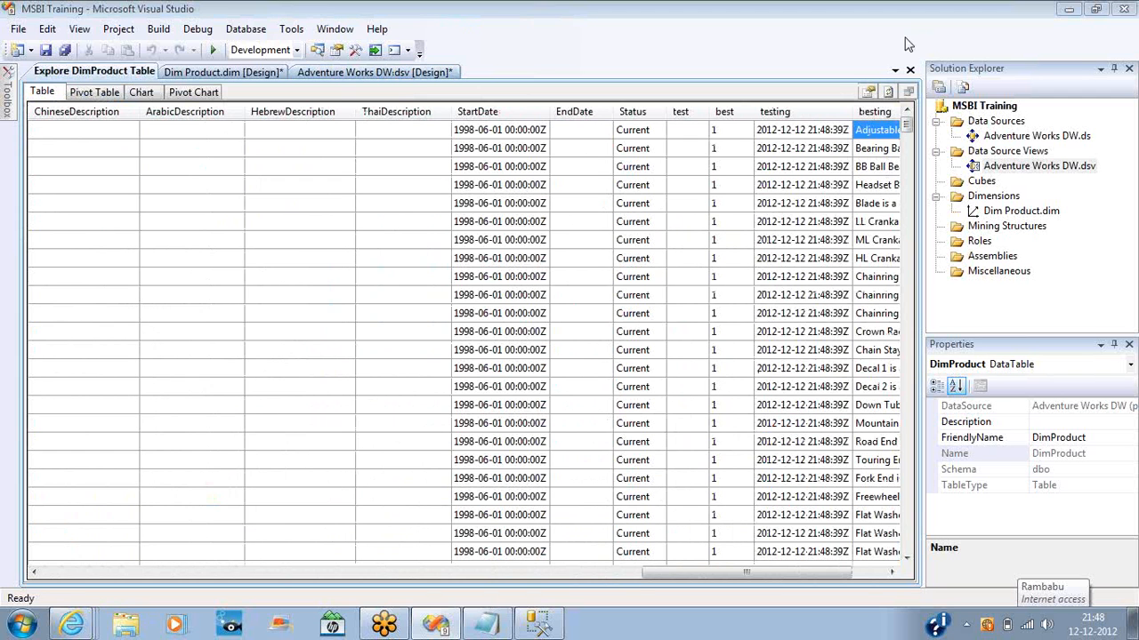
click(1113, 70)
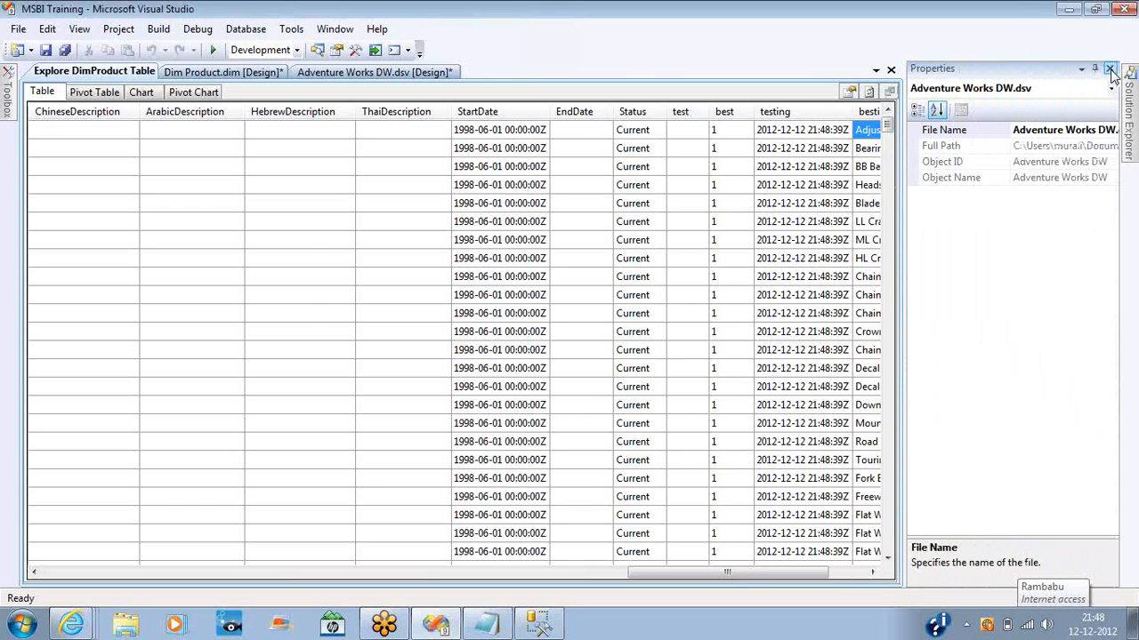
click(1095, 70)
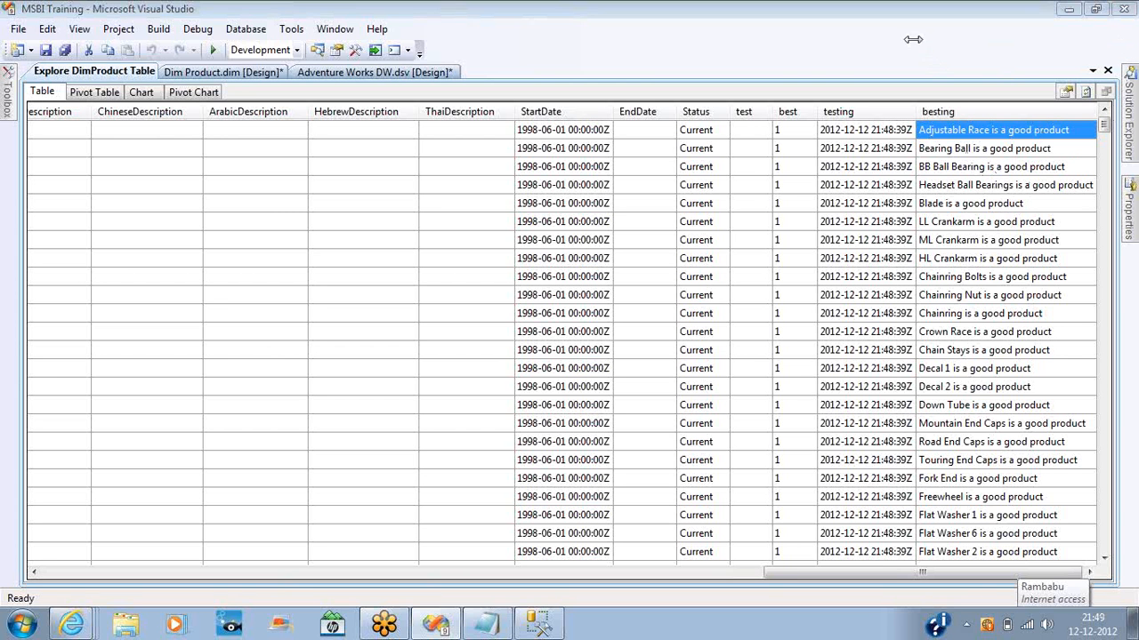
Step: Return to the data source view diagram and try to add a Sales named calculation called profit with the expression salesamount-taxamount
click(251, 76)
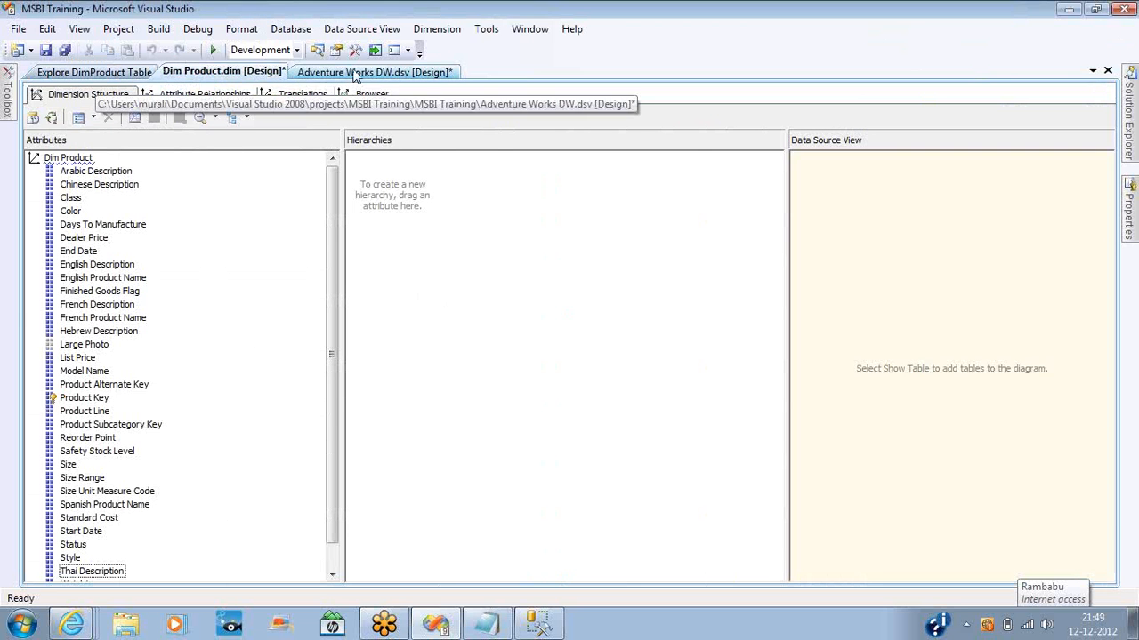
click(375, 75)
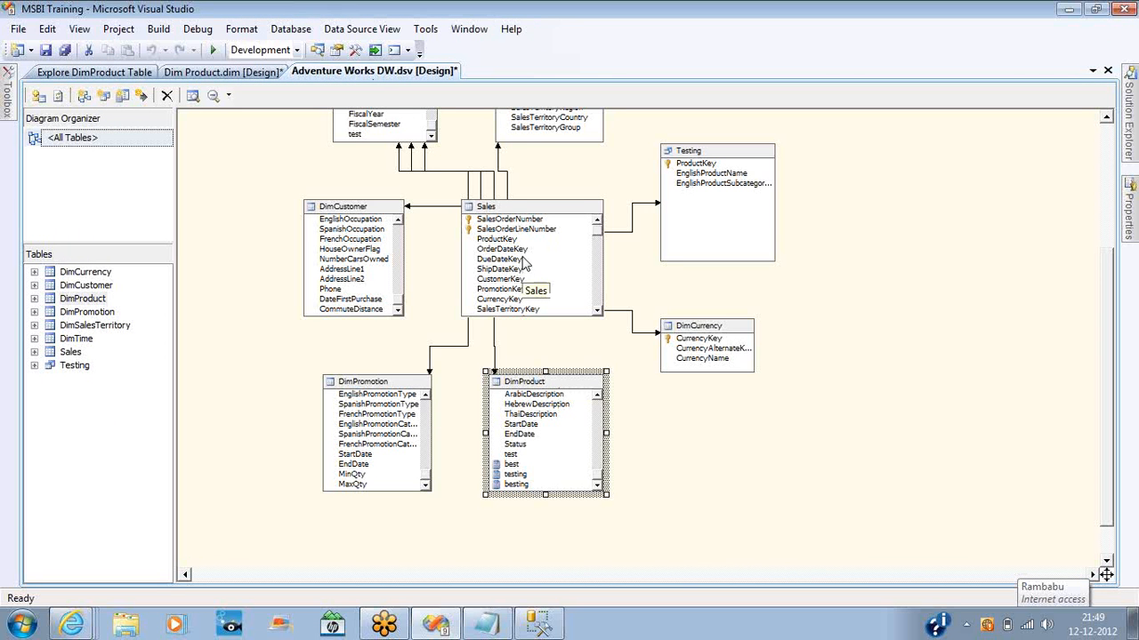
click(500, 240)
right_click(512, 207)
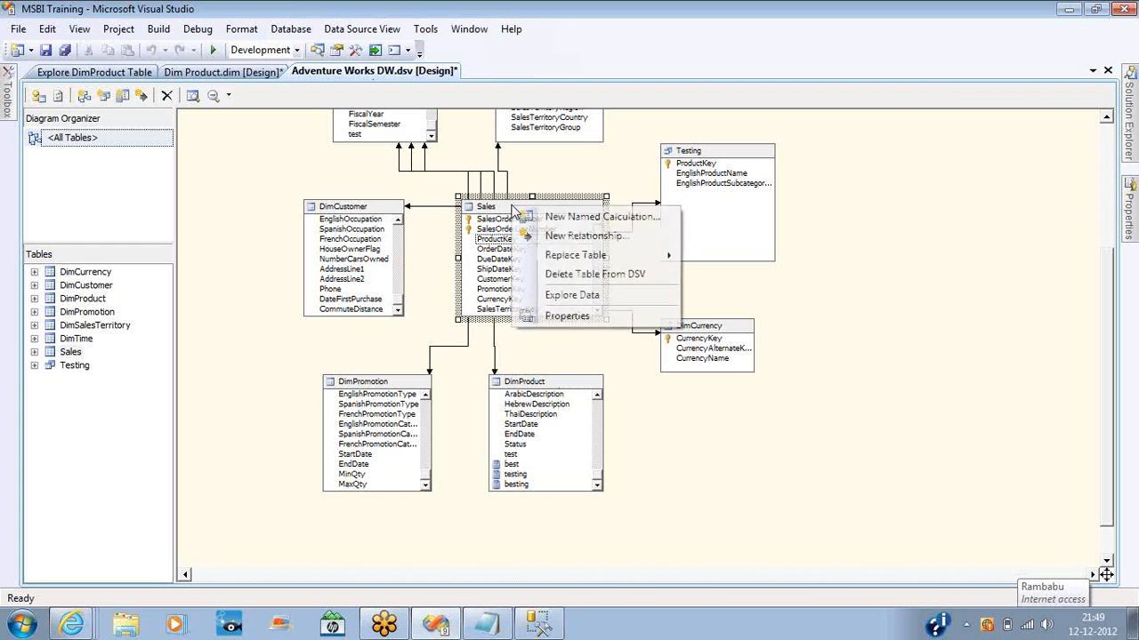
click(573, 218)
text(prod)
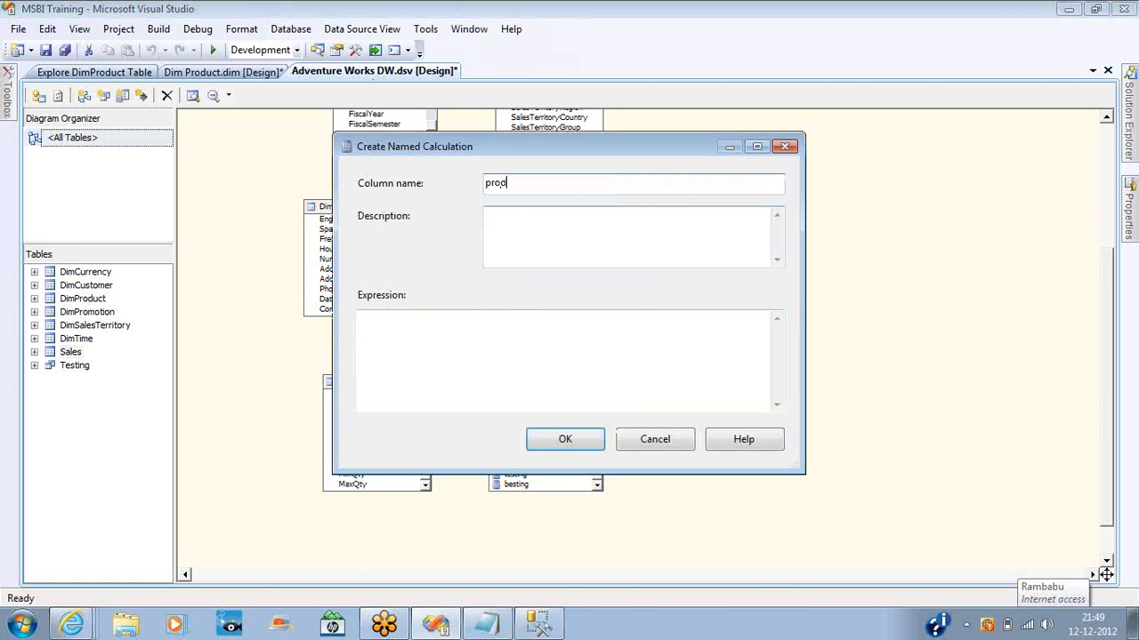
text(it)
click(495, 328)
text(sal)
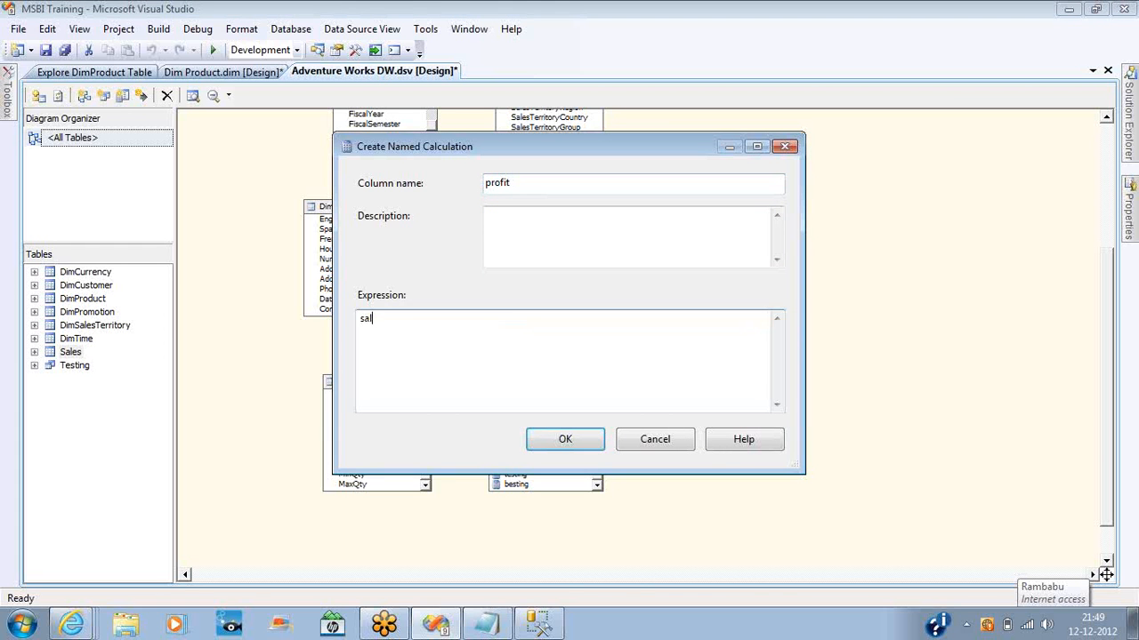
text(esamou)
text(nt-taxamount)
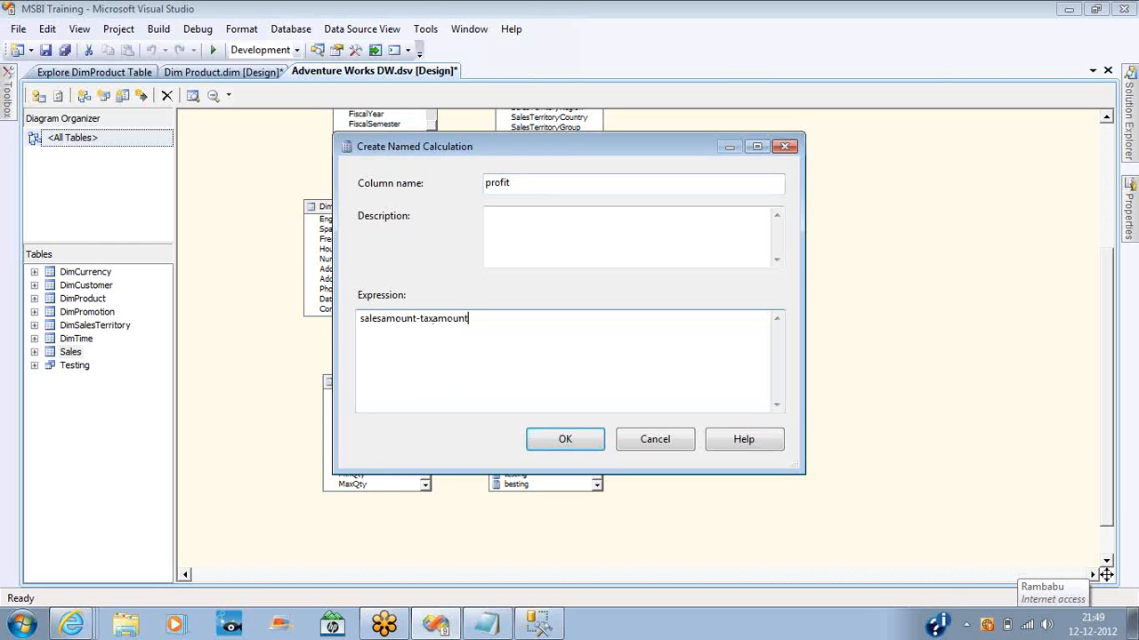
click(558, 453)
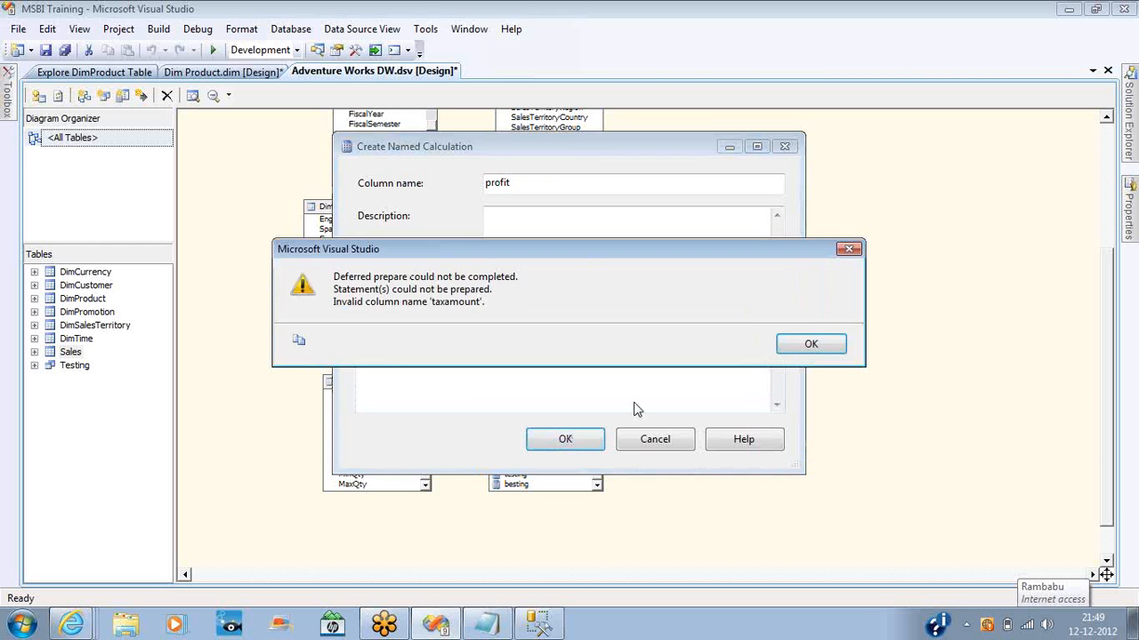
click(805, 345)
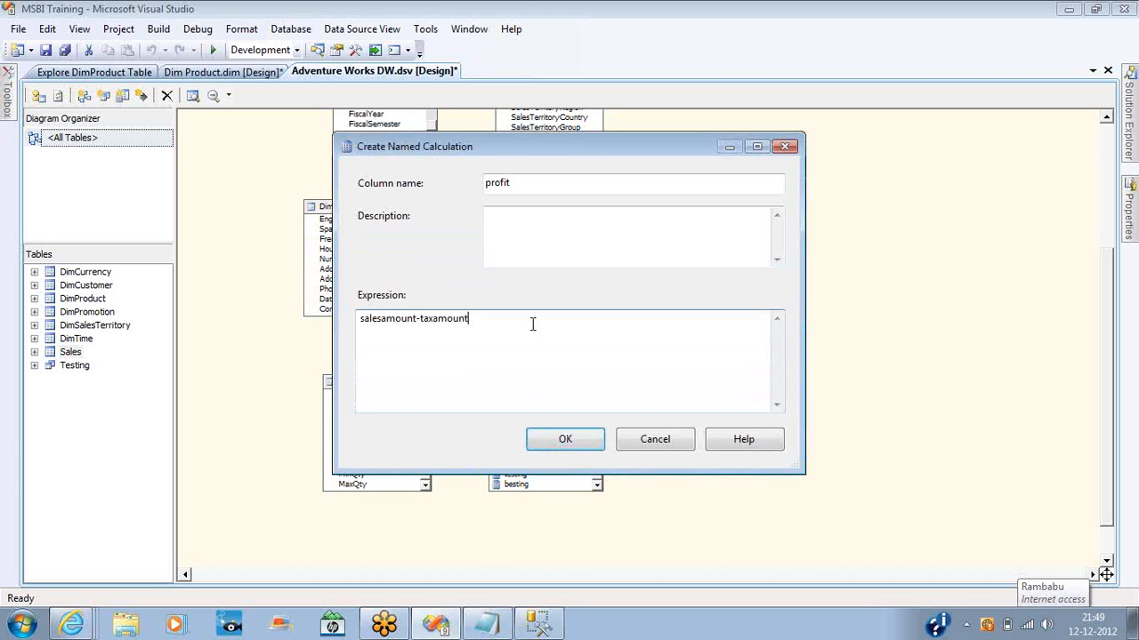
Step: Correct the profit expression to subtract the TaxAmt column and create the named calculation
click(452, 320)
key(BackSpace)
click(564, 440)
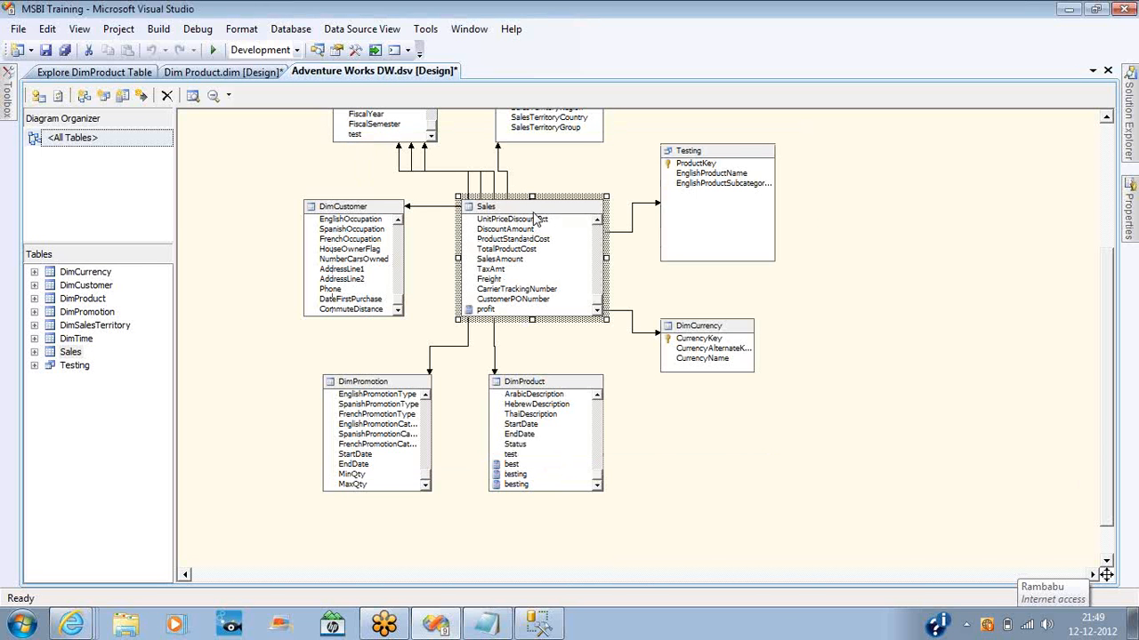
Step: Explore the Sales table's data, compare the SalesAmount, TaxAmt and profit columns, and close the data view
right_click(534, 218)
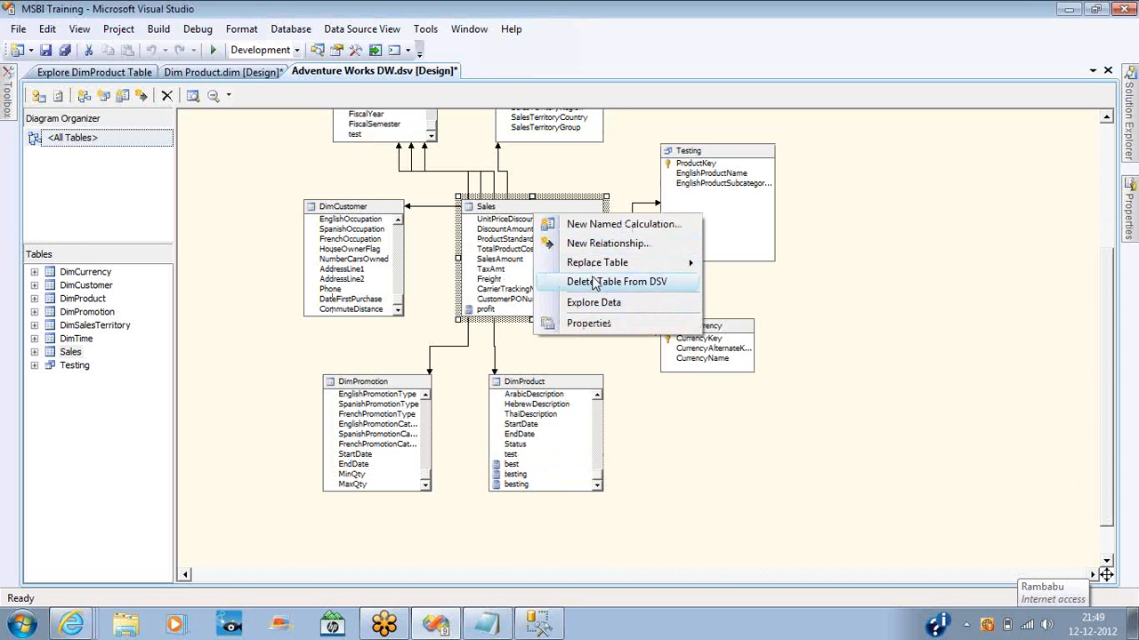
click(596, 304)
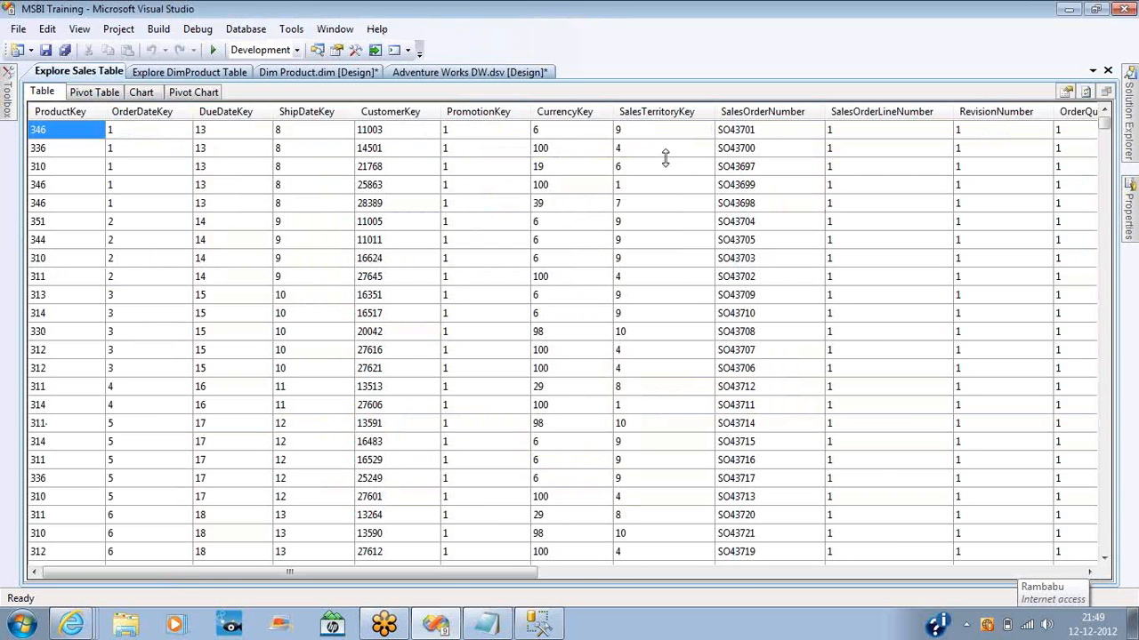
click(765, 136)
key(Tab)
key(Tab)
key(Tab)
key(Tab)
key(Tab)
key(Tab)
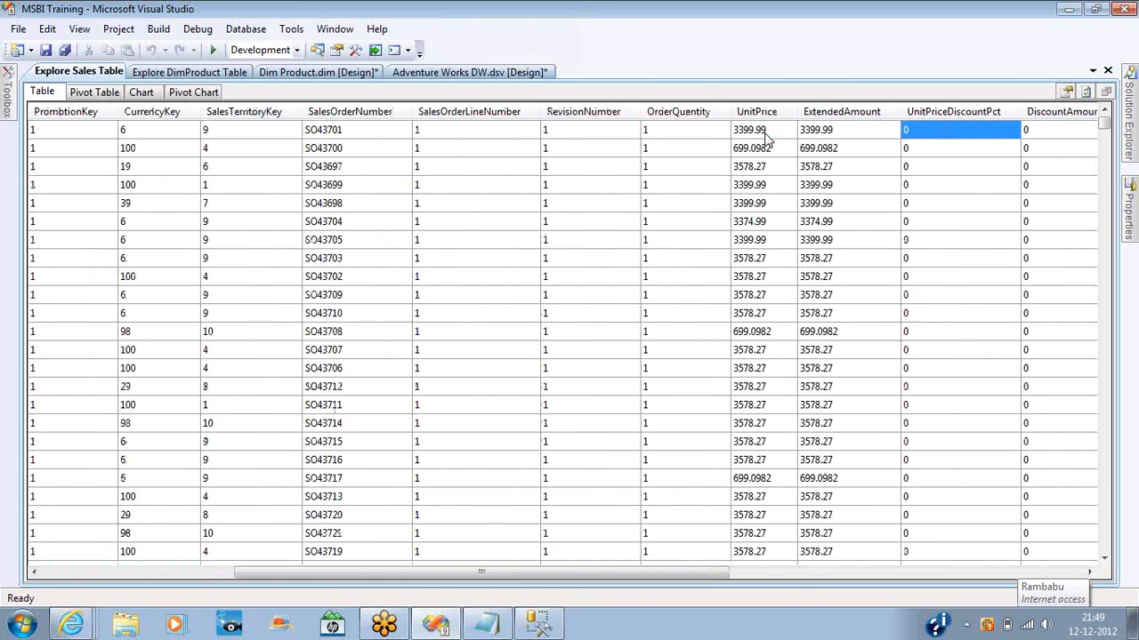
key(Tab)
key(Tab)
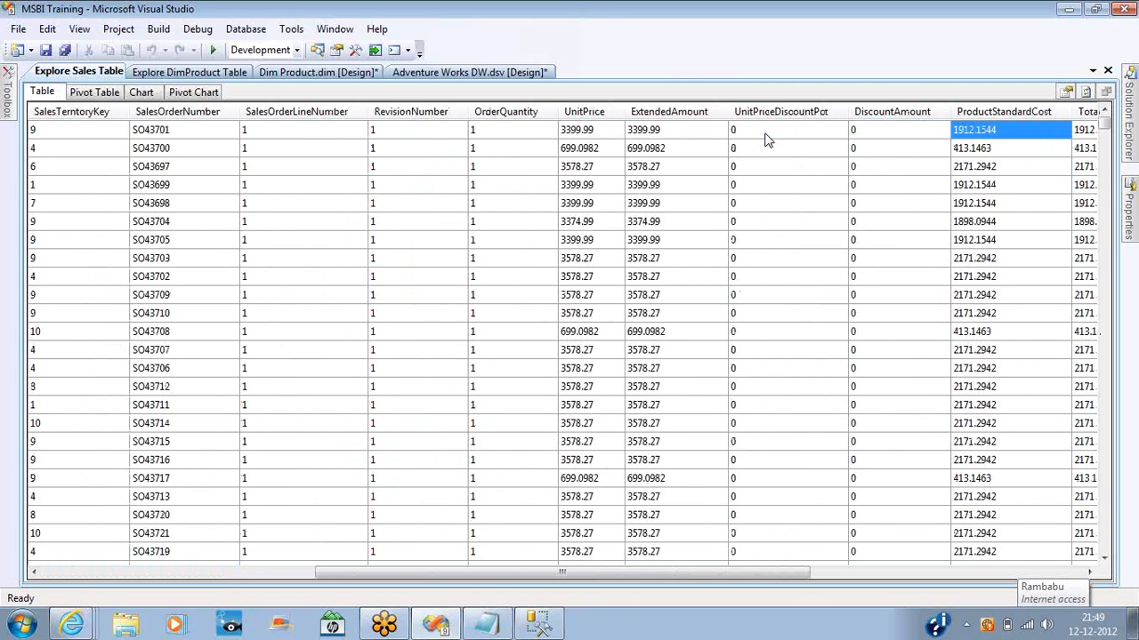
key(Tab)
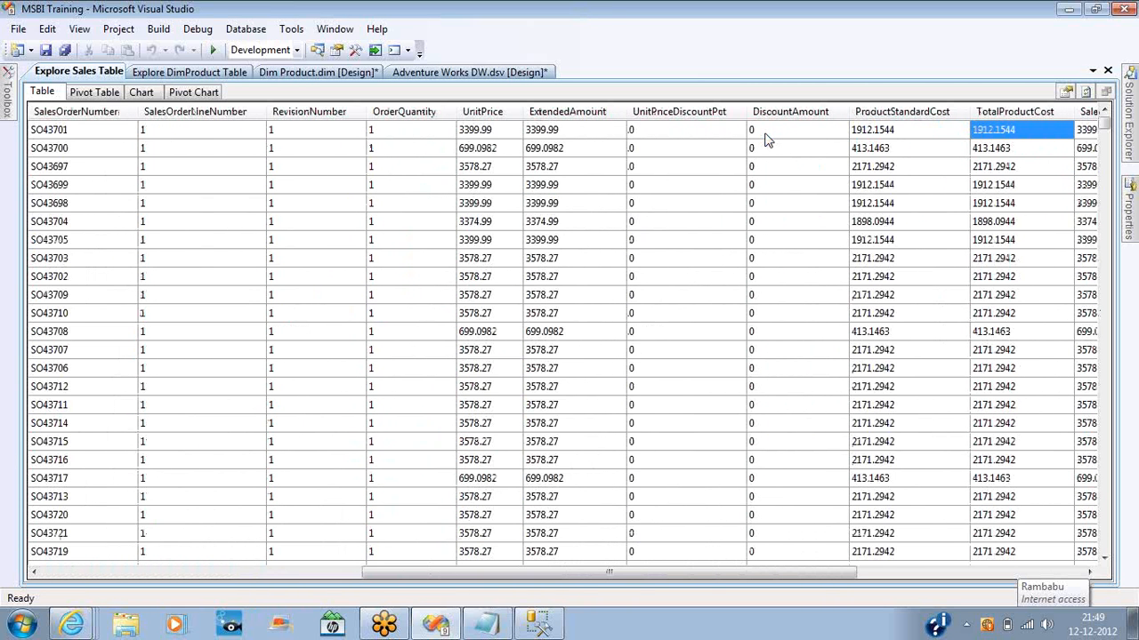
key(Tab)
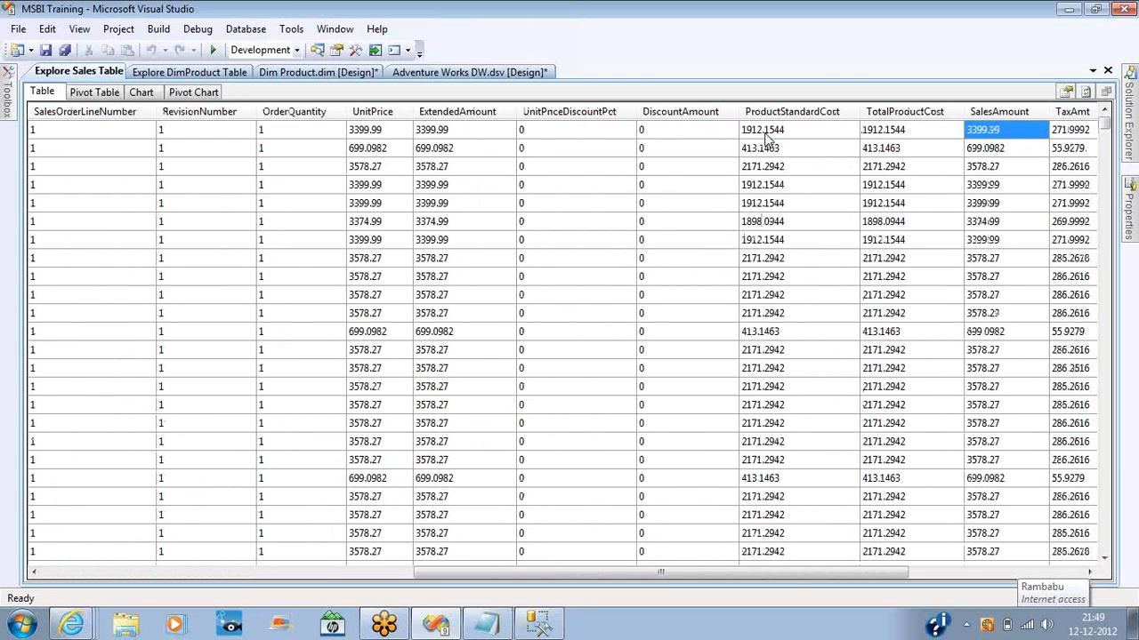
key(Tab)
key(Tab)
key(Tab)
key(Tab)
key(Tab)
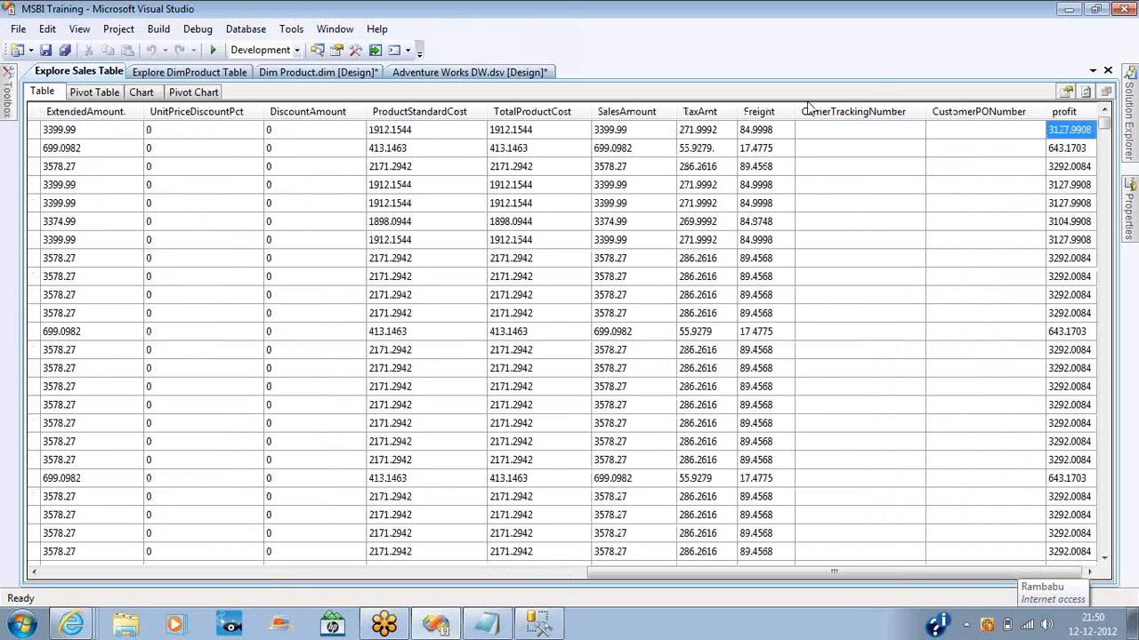
click(1107, 71)
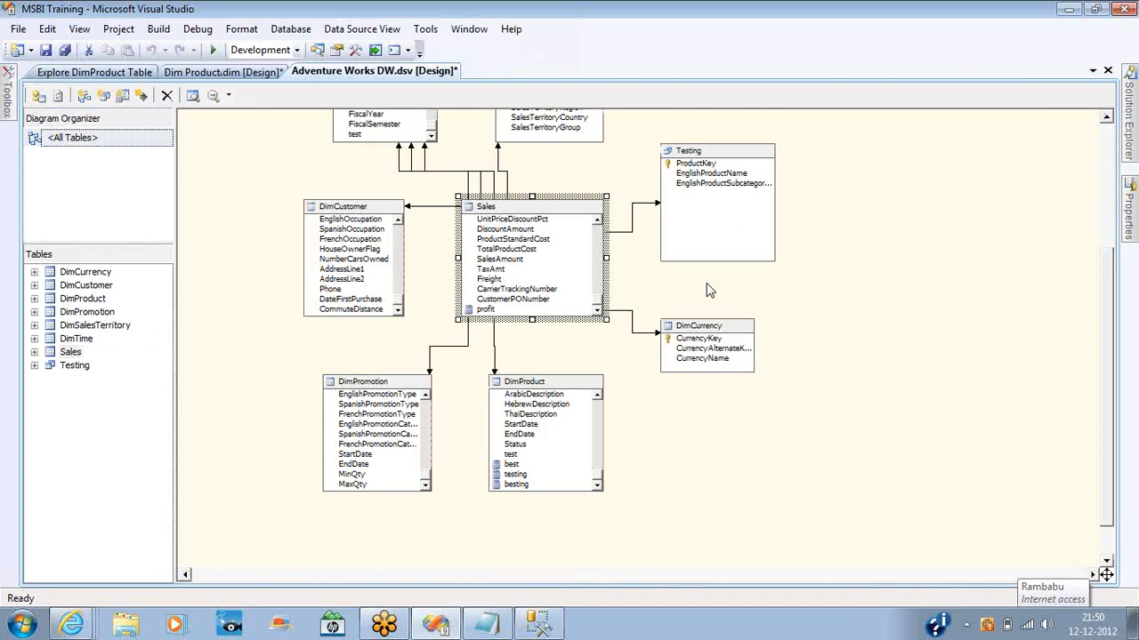
Step: Edit the Testing named query to add getdate() as test after A.ProductKey in the SELECT list
right_click(557, 213)
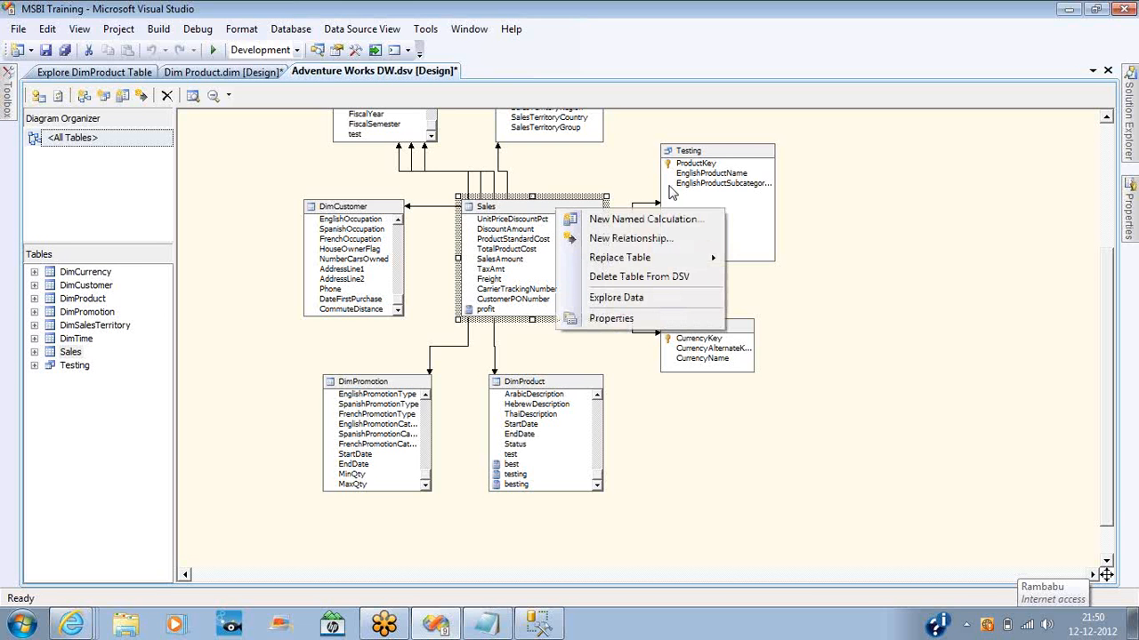
right_click(725, 157)
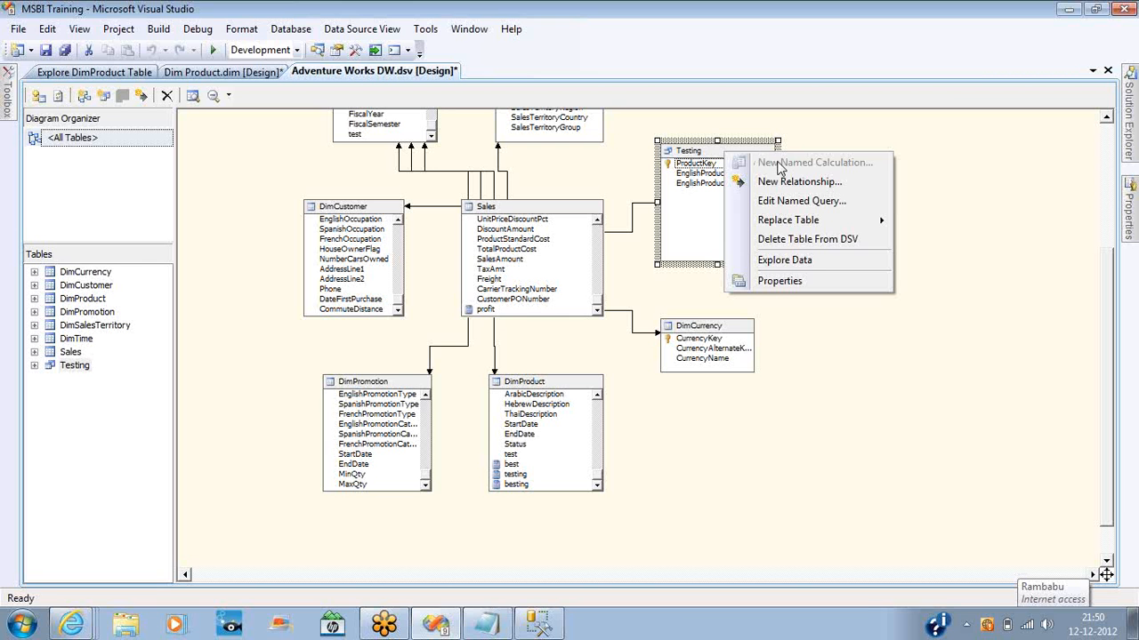
click(788, 201)
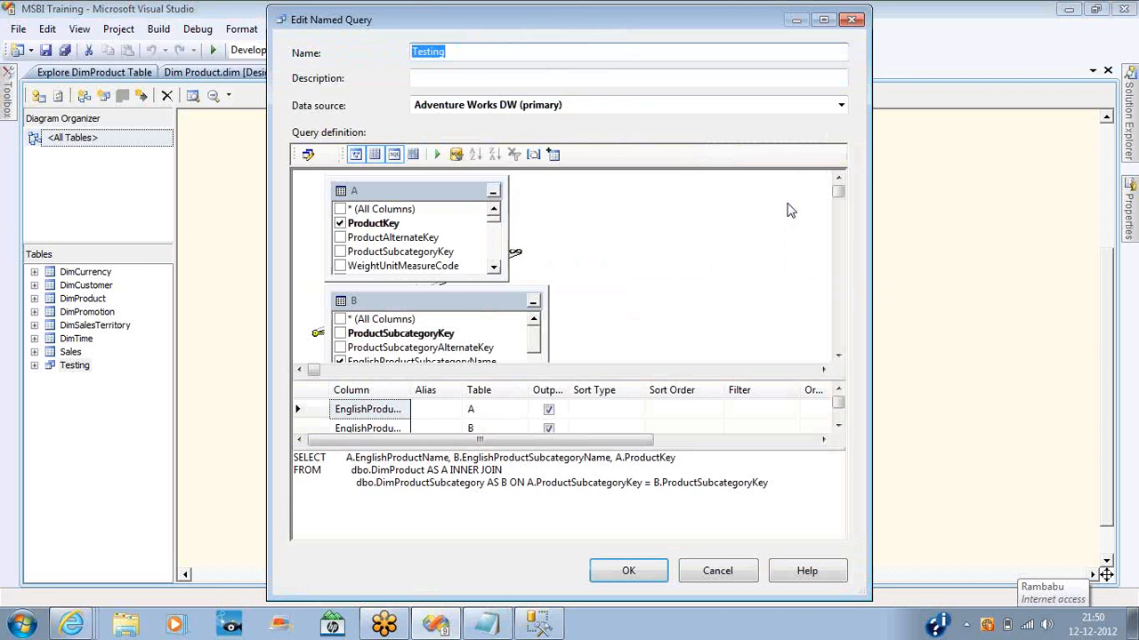
click(686, 464)
text(,getd)
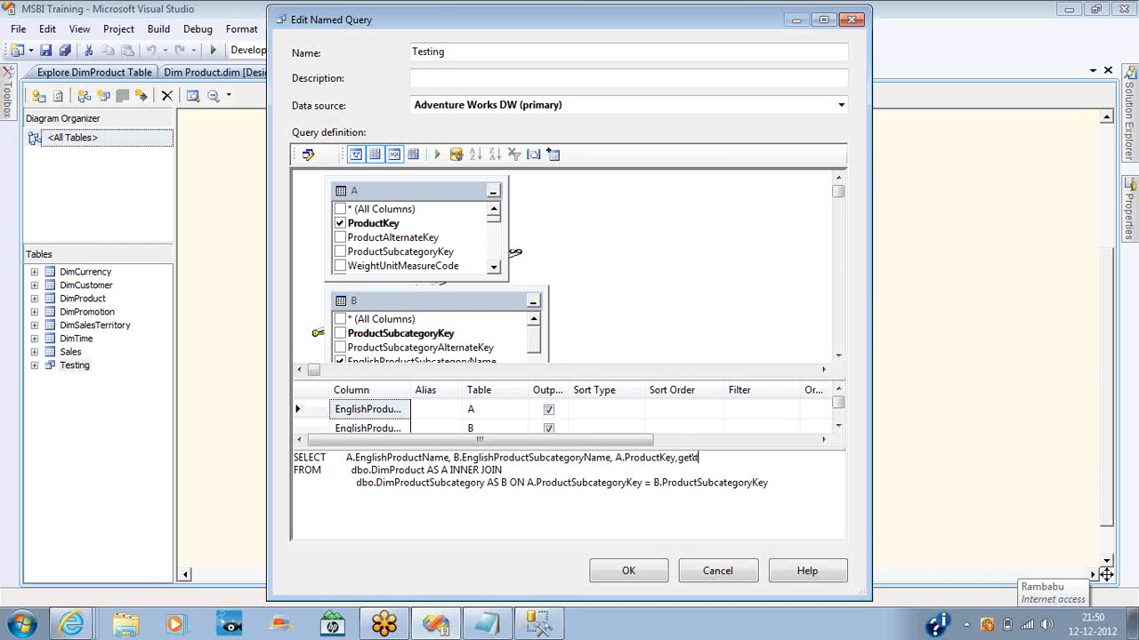
text(ate() as test)
click(648, 580)
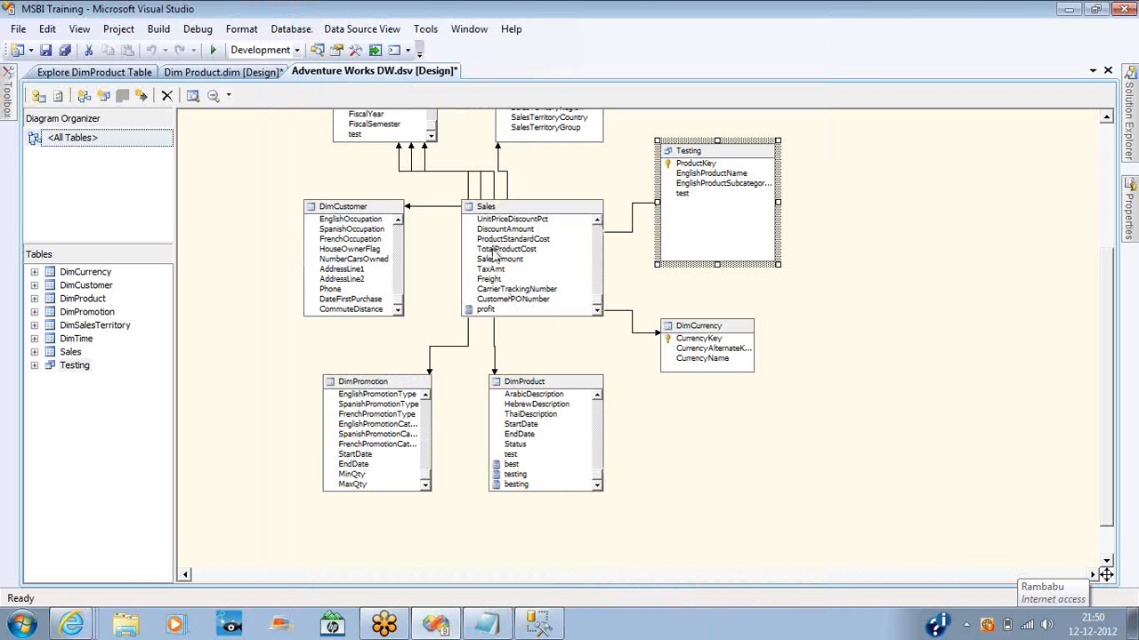
Step: Check the test column in the Testing table and review its expression in the named query definition
click(677, 195)
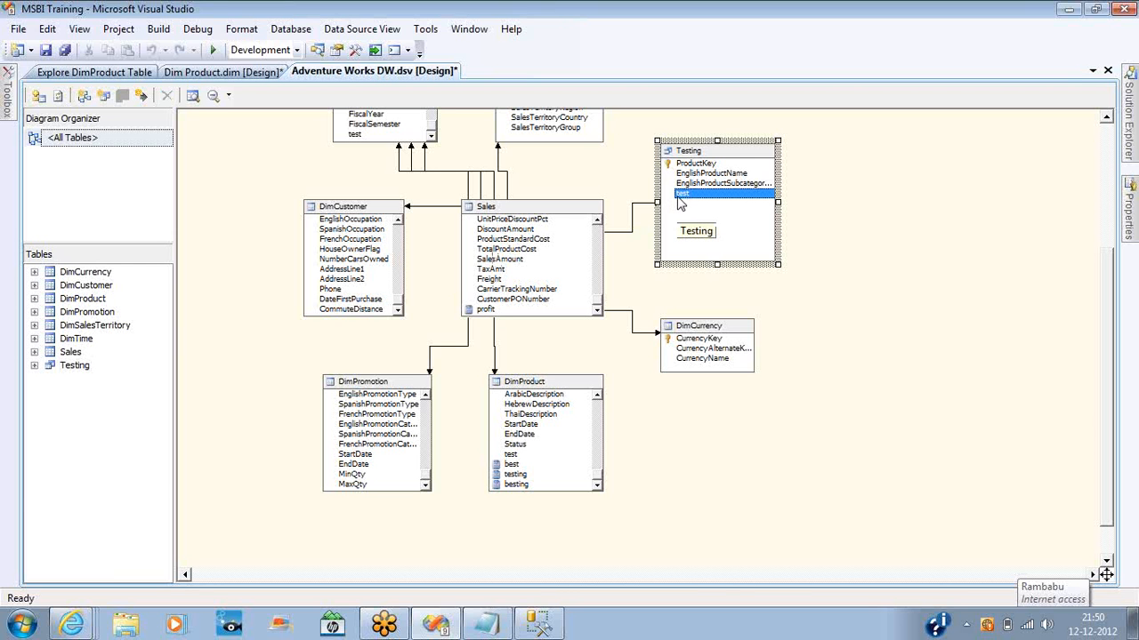
right_click(745, 155)
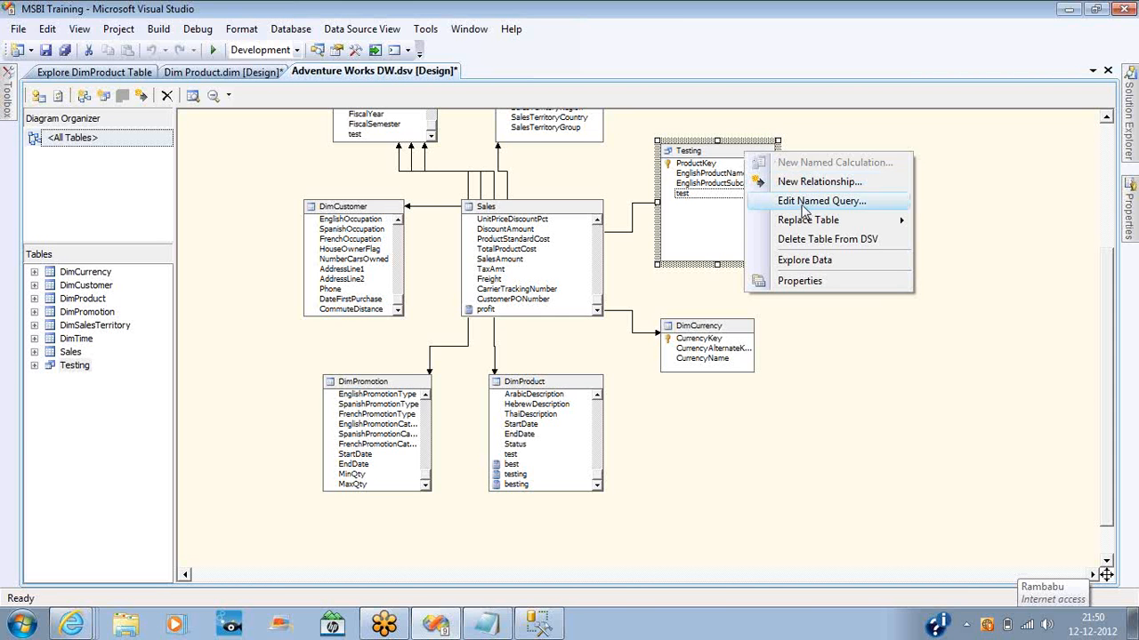
click(802, 205)
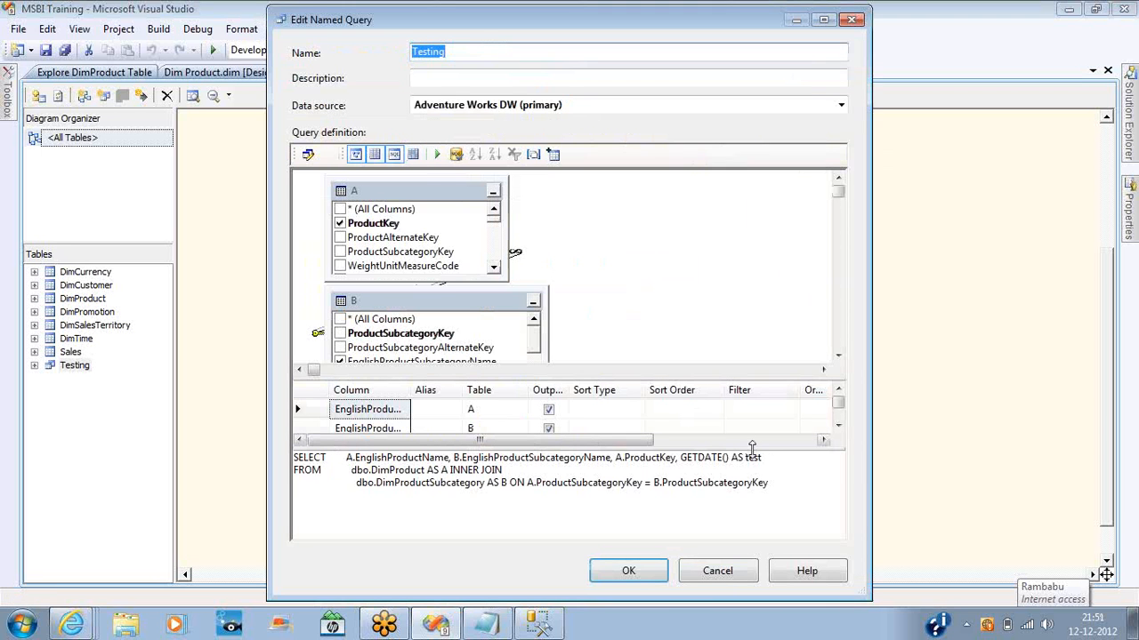
click(768, 459)
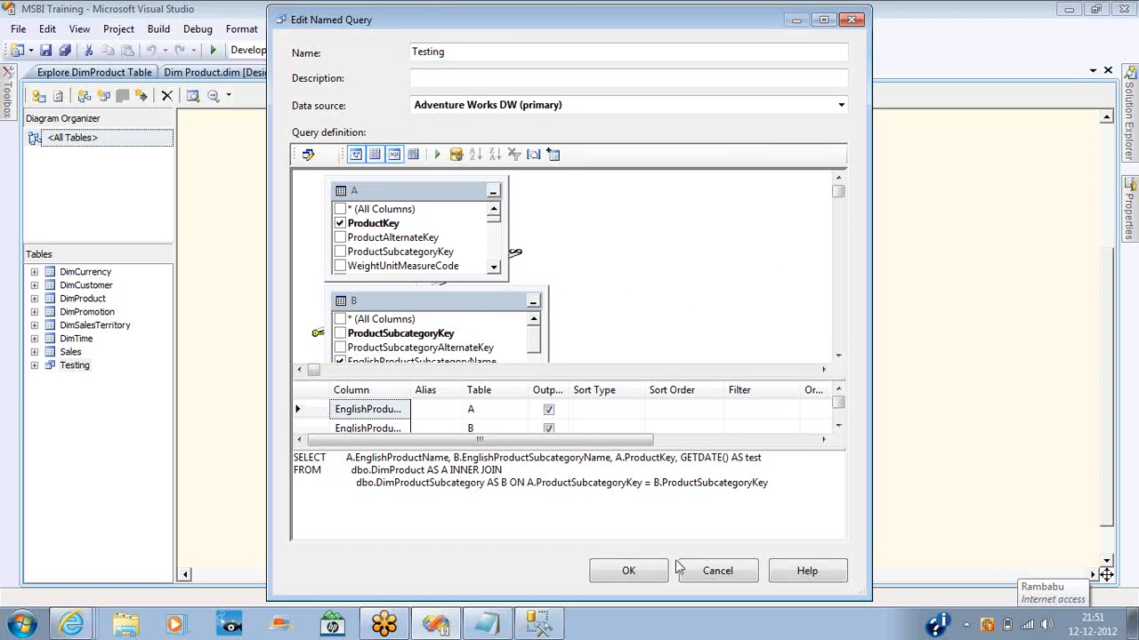
click(642, 571)
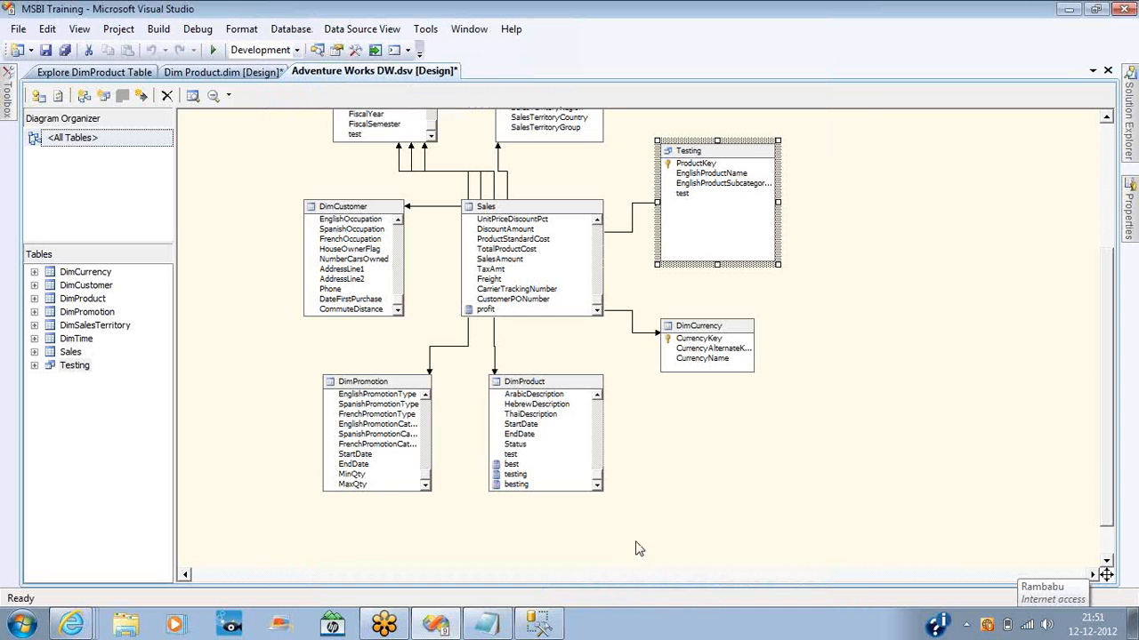
Step: Explore the Testing named query's data, examine the test column's values, and close the data view
right_click(723, 156)
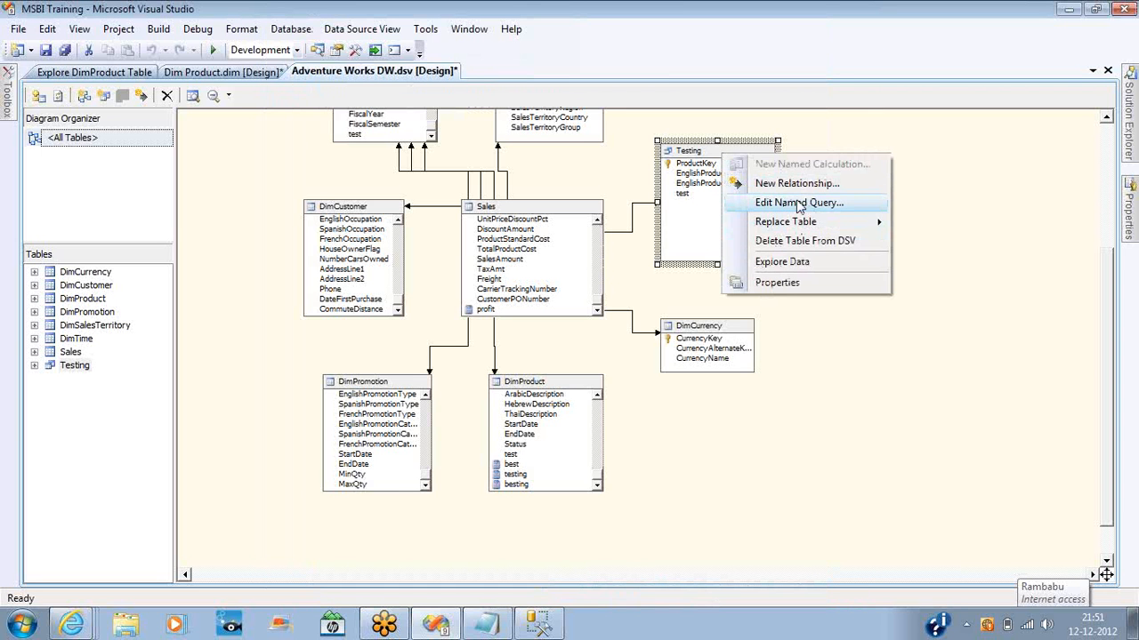
click(782, 261)
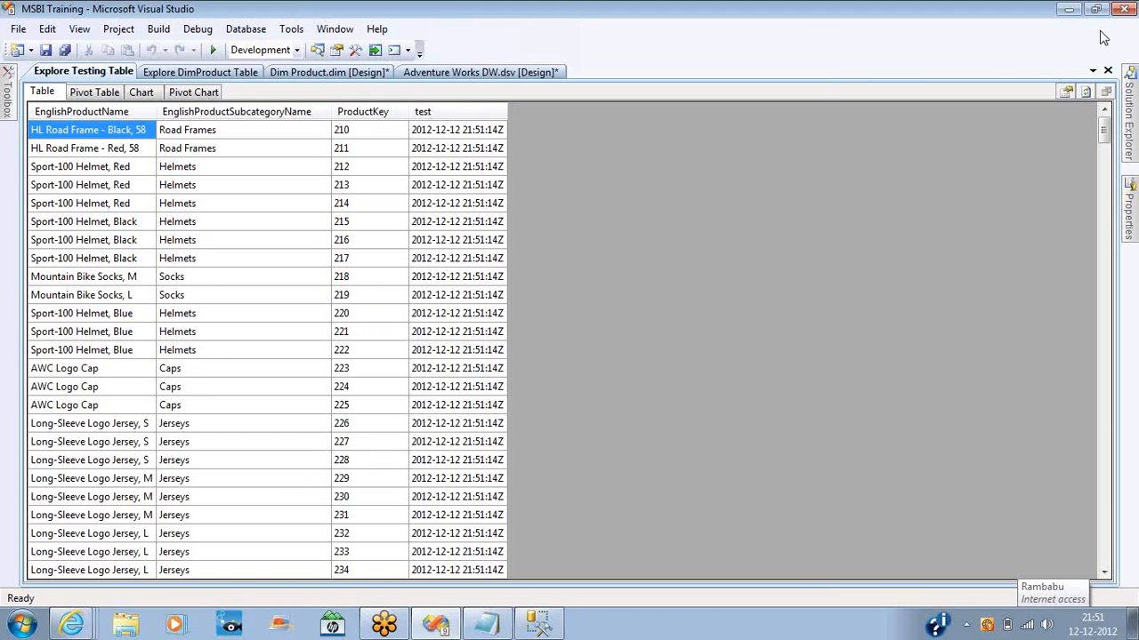
click(1107, 71)
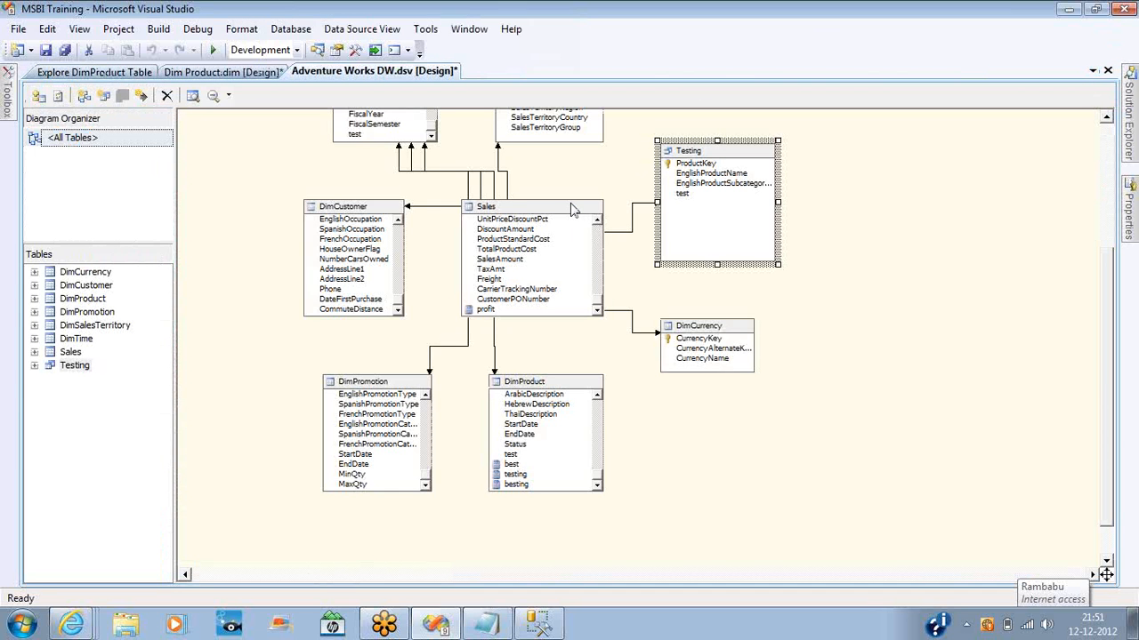
Step: Look through the tables offered as a replacement for DimProduct and close the list without replacing it
right_click(574, 206)
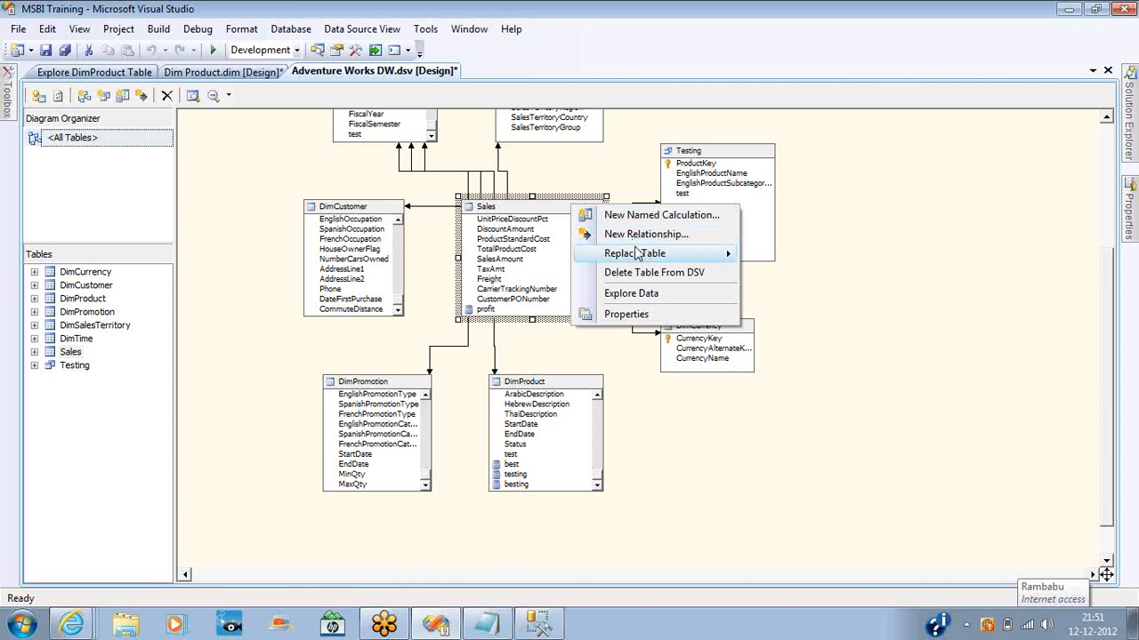
mouse_move(637, 258)
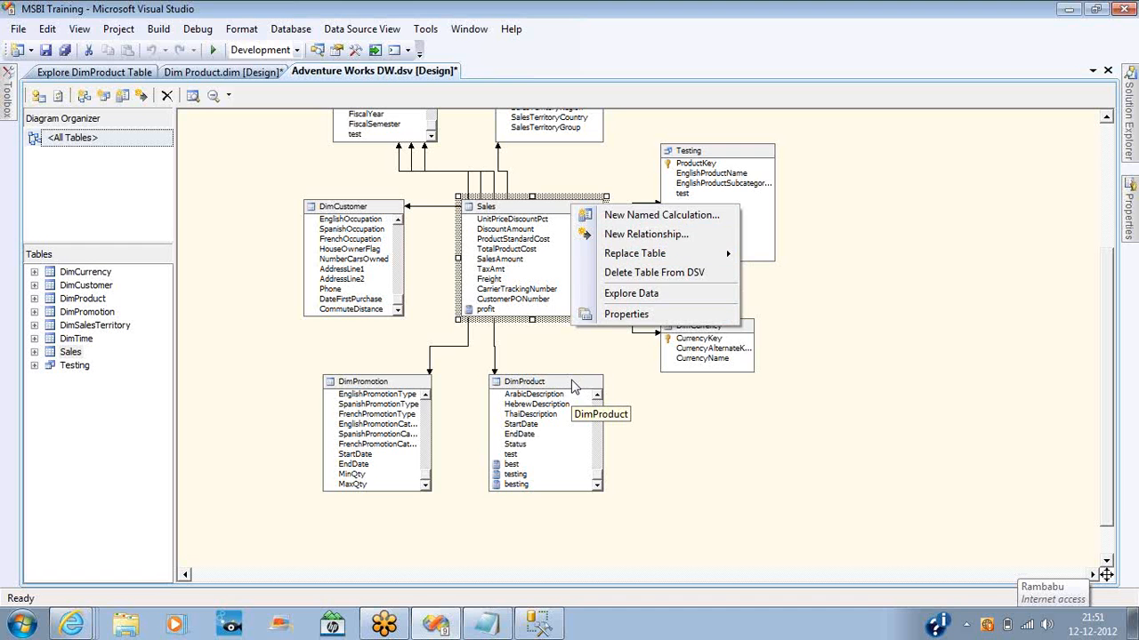
click(575, 387)
click(572, 385)
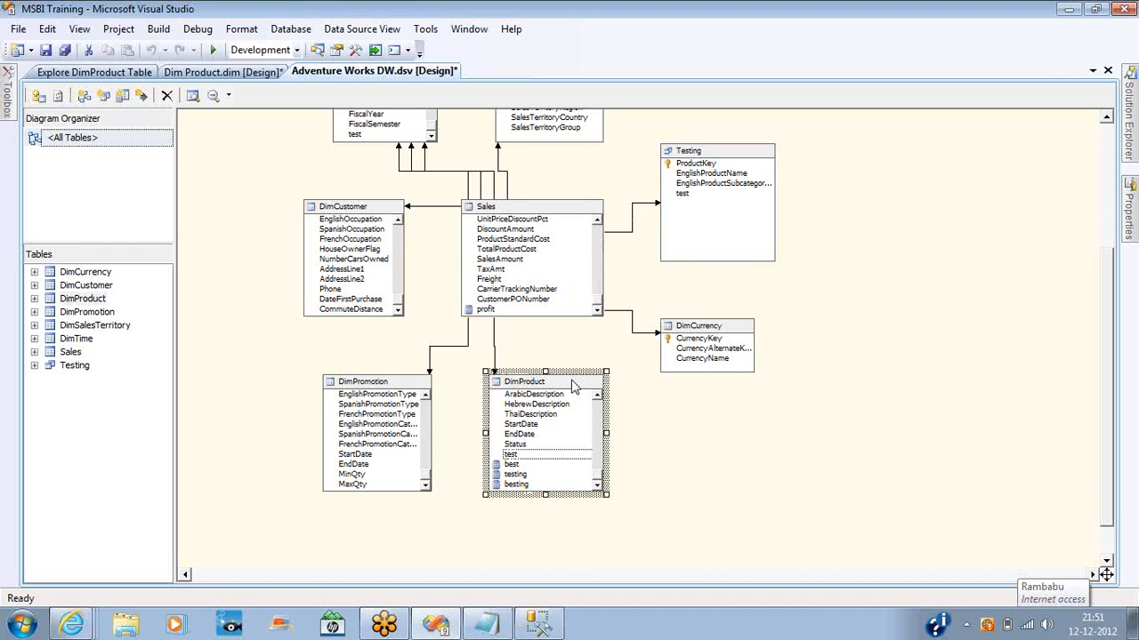
right_click(573, 385)
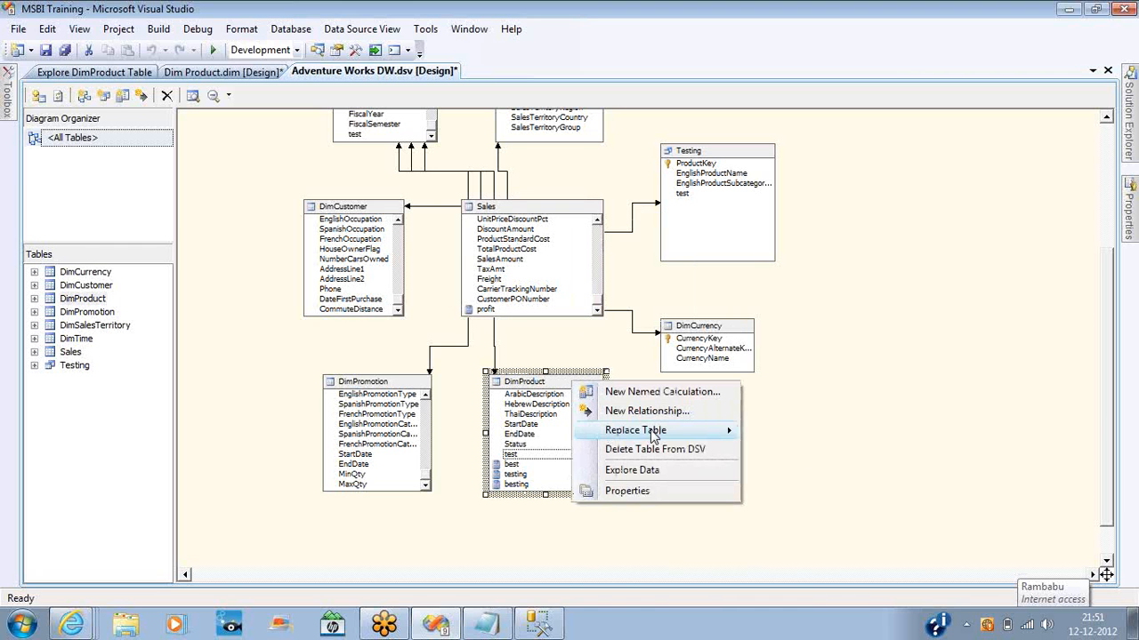
mouse_move(654, 434)
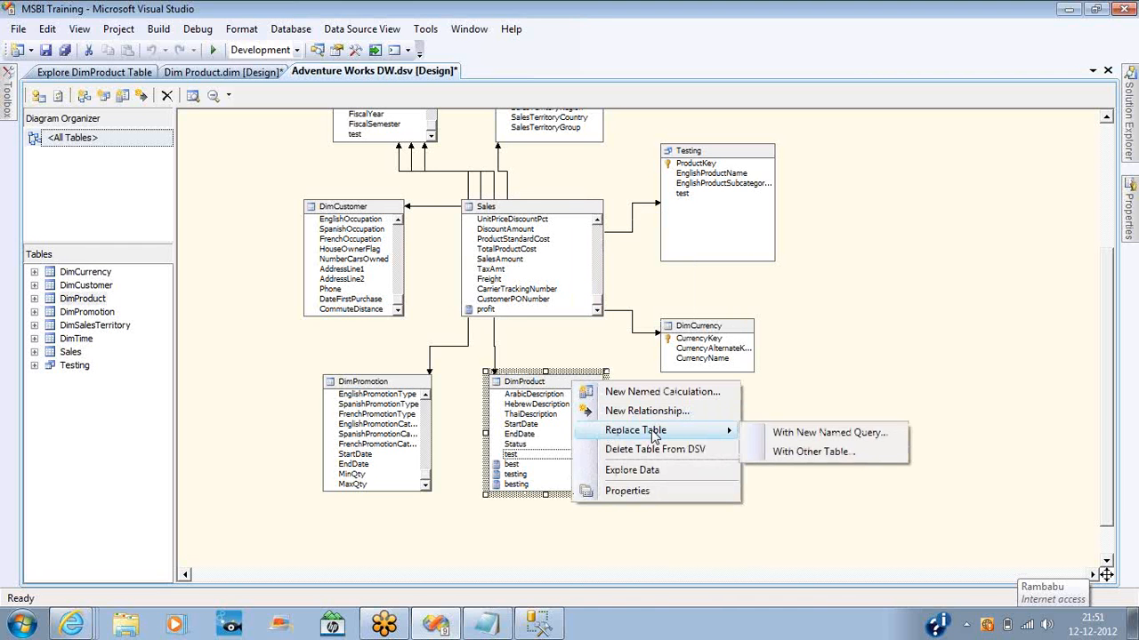
click(787, 452)
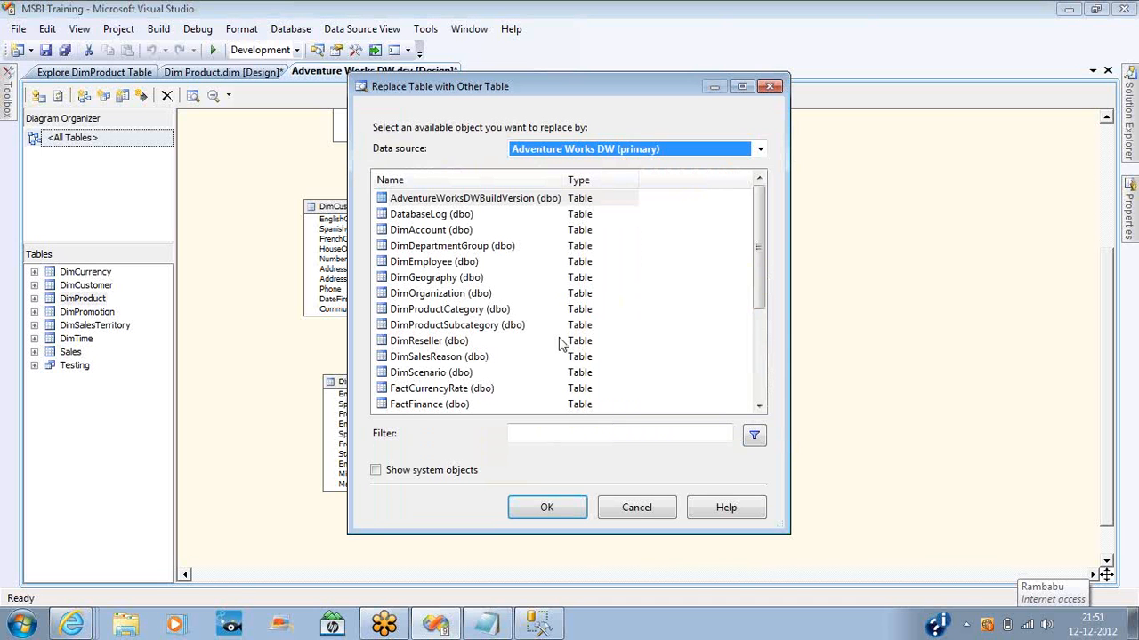
click(770, 88)
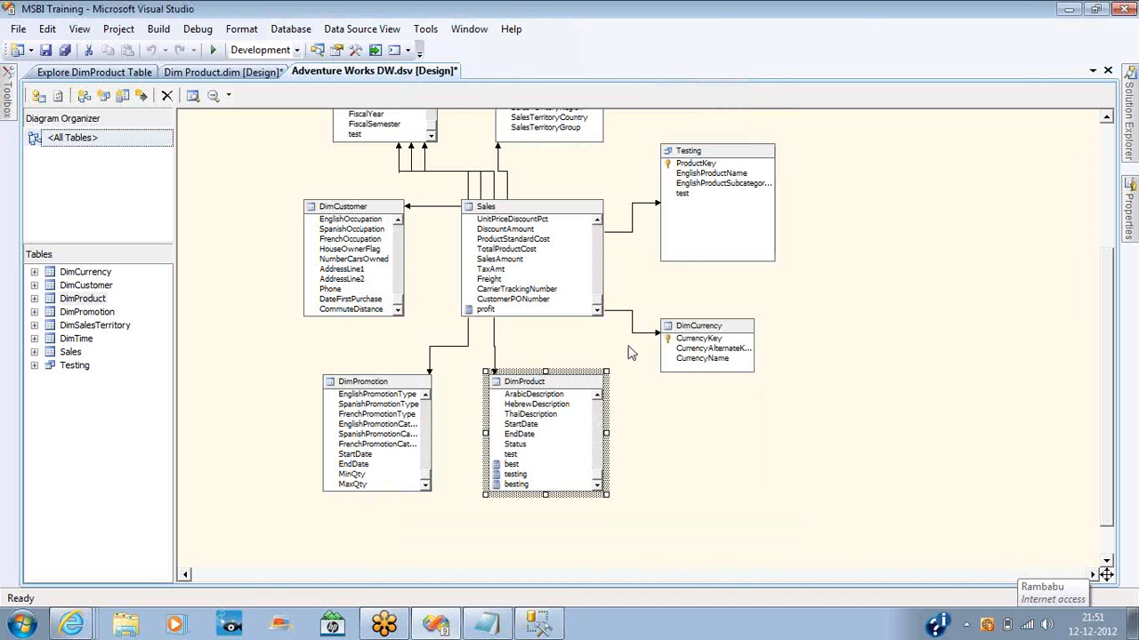
Step: Switch to SQL Server Management Studio and run select * into dimproduct_test from DimProduct as a new statement in the open query
key(alt+Tab)
click(380, 198)
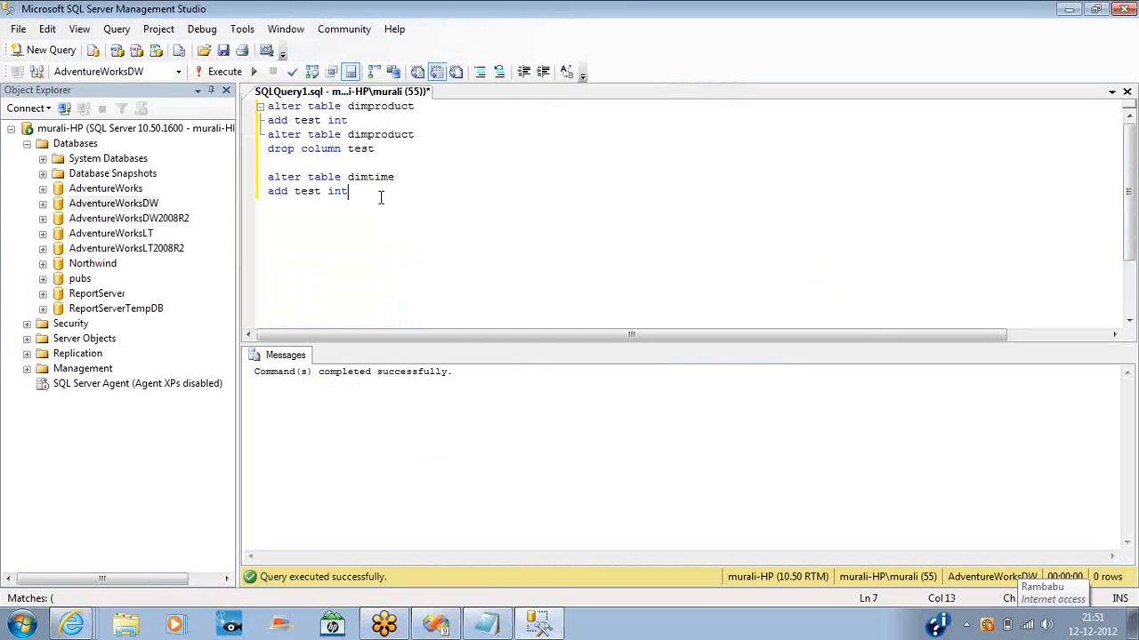
key(Return)
key(Return)
text(selec)
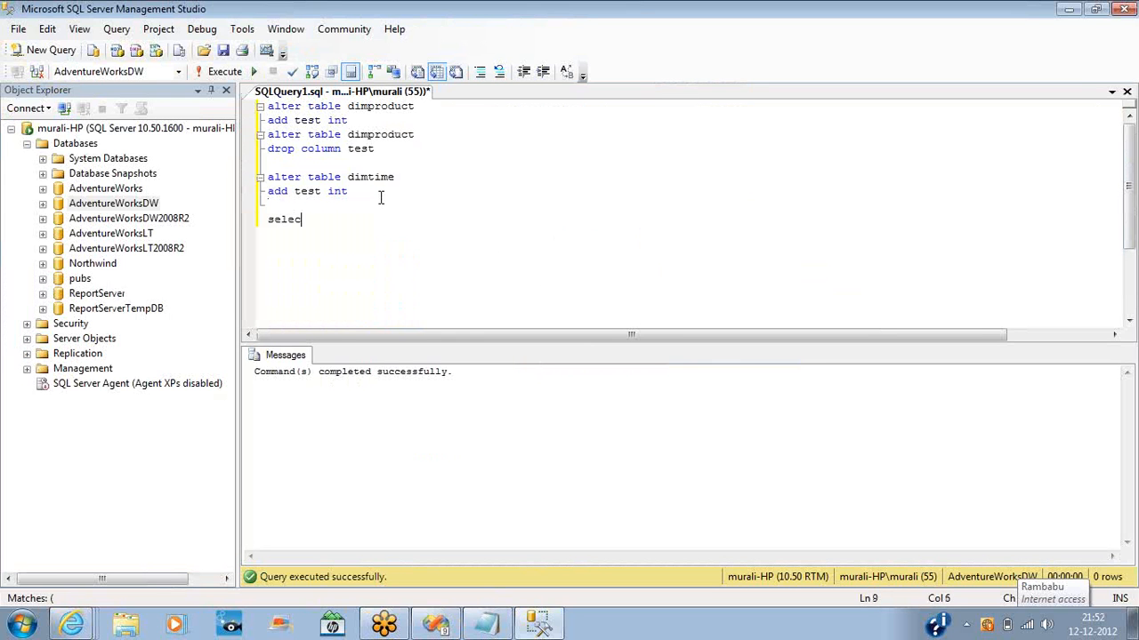
text(t * into dimproduct_test )
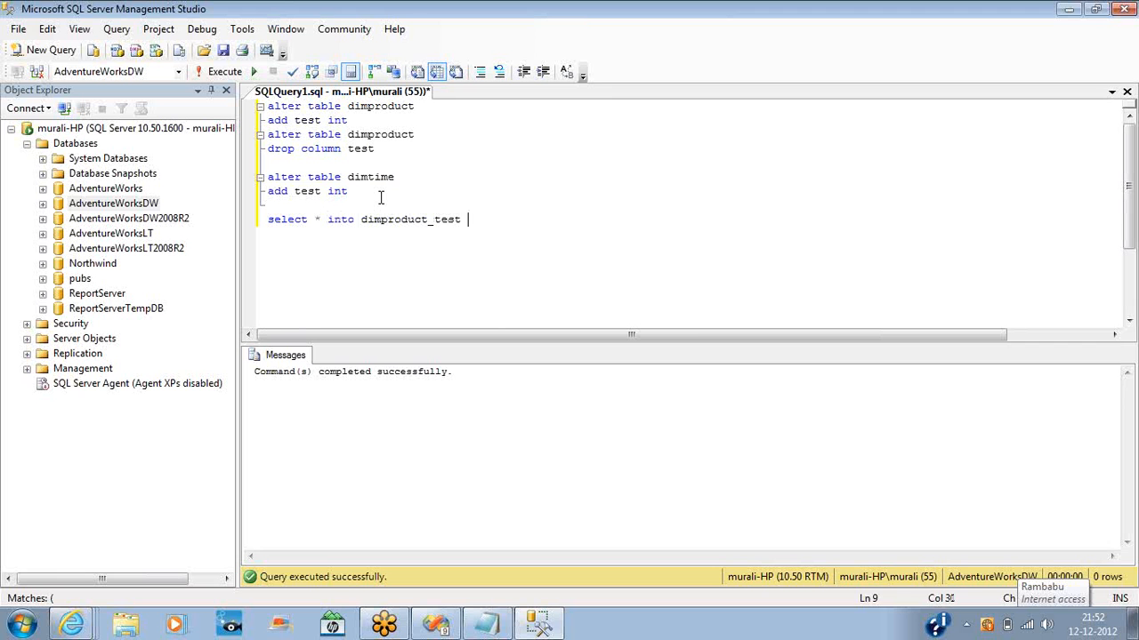
text(from dimproduct)
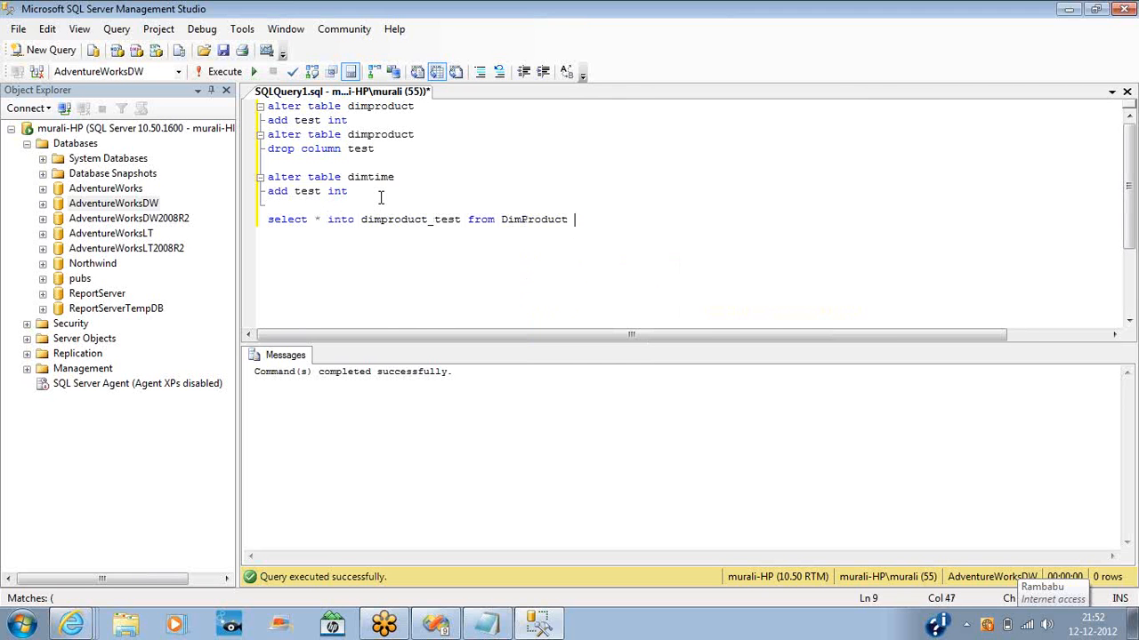
key(shift+Home)
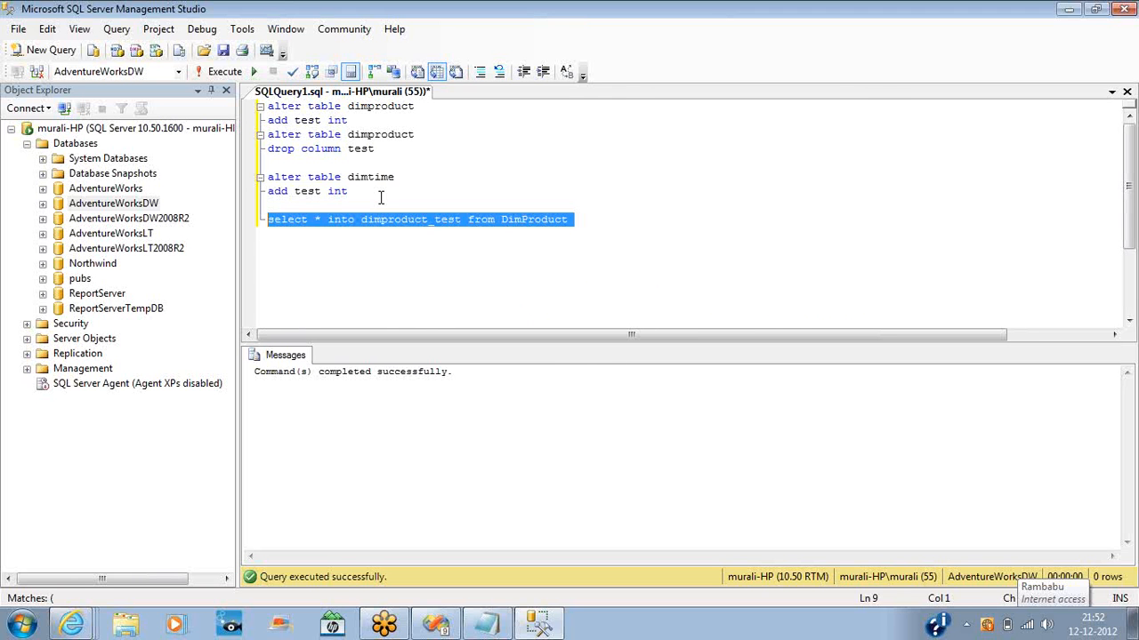
key(F5)
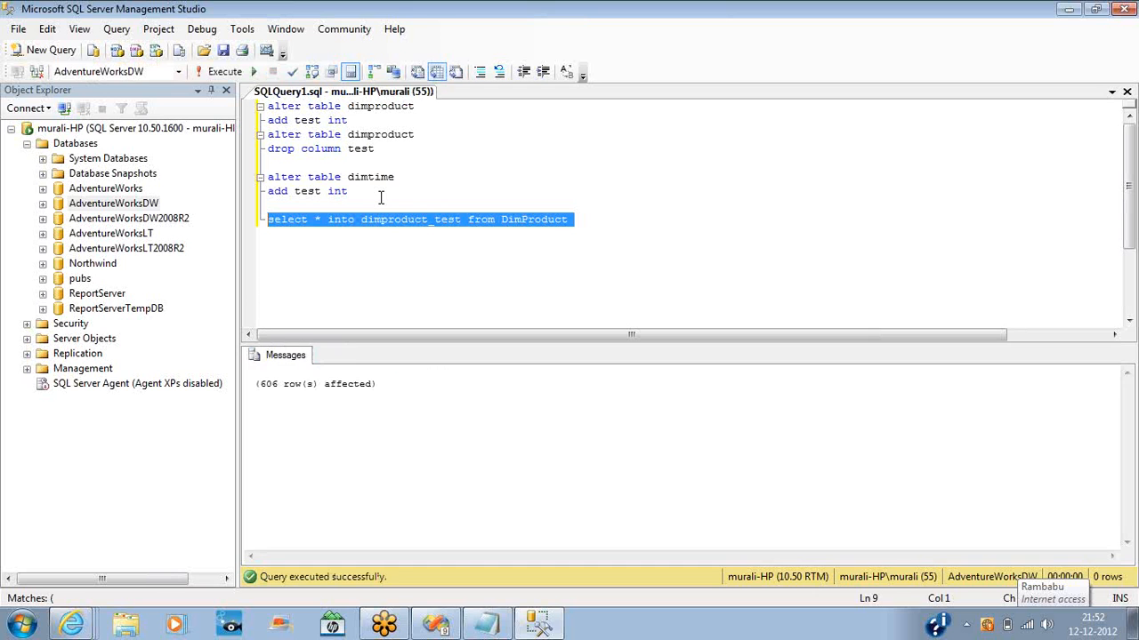
Step: Switch back to Visual Studio and replace the DimProduct table in the data source view with dimproduct_test (dbo)
key(alt+Tab)
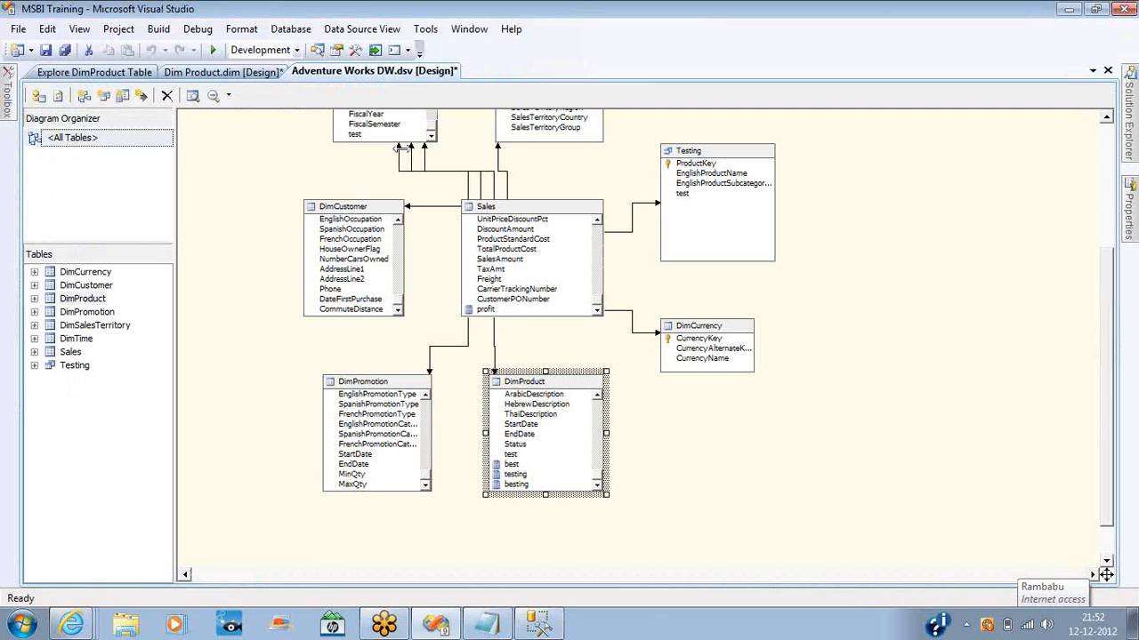
right_click(573, 388)
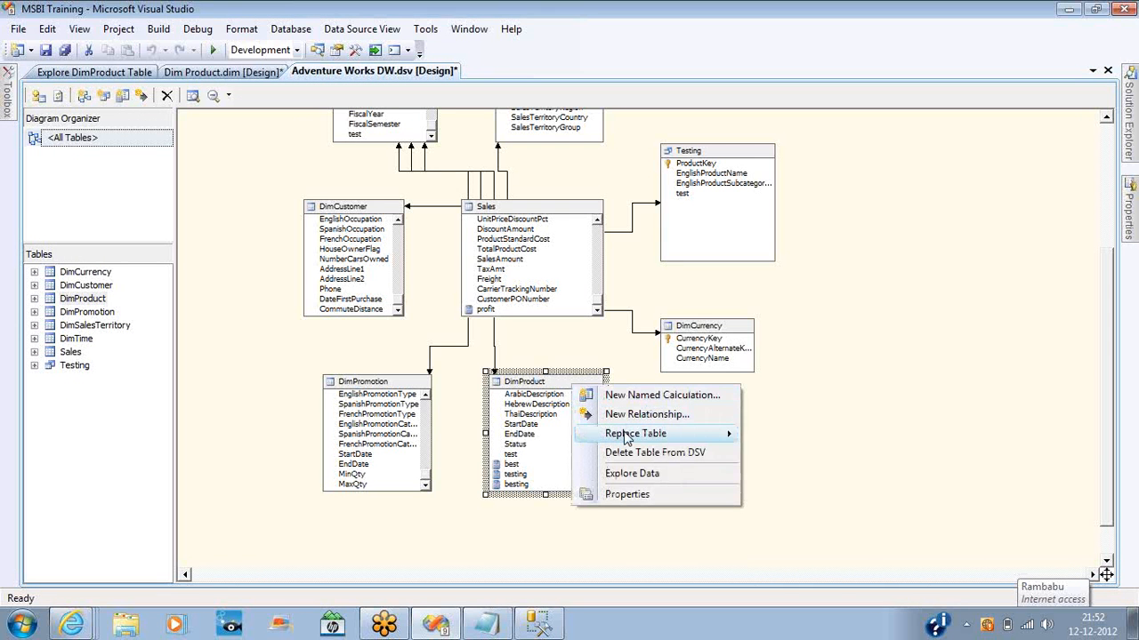
mouse_move(622, 434)
click(788, 456)
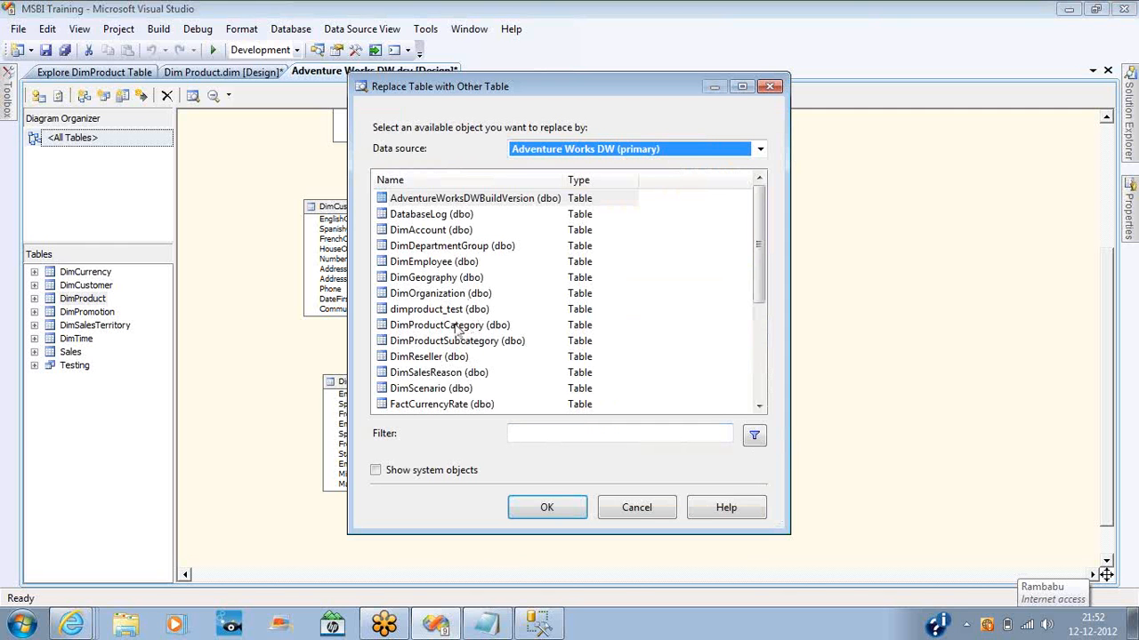
click(761, 361)
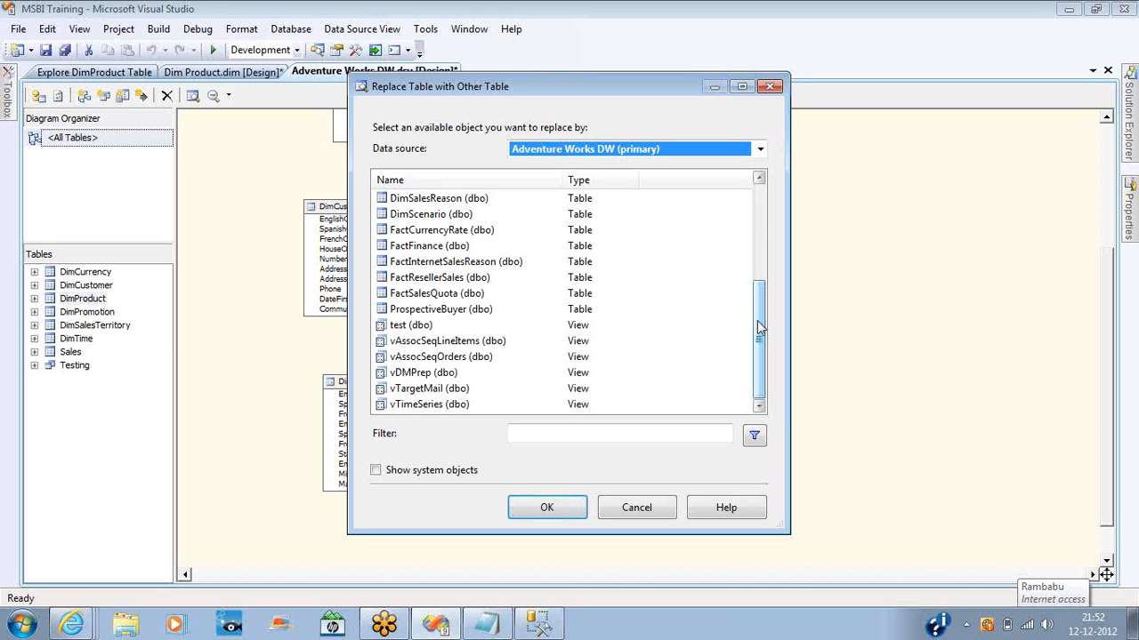
drag(761, 329, 757, 276)
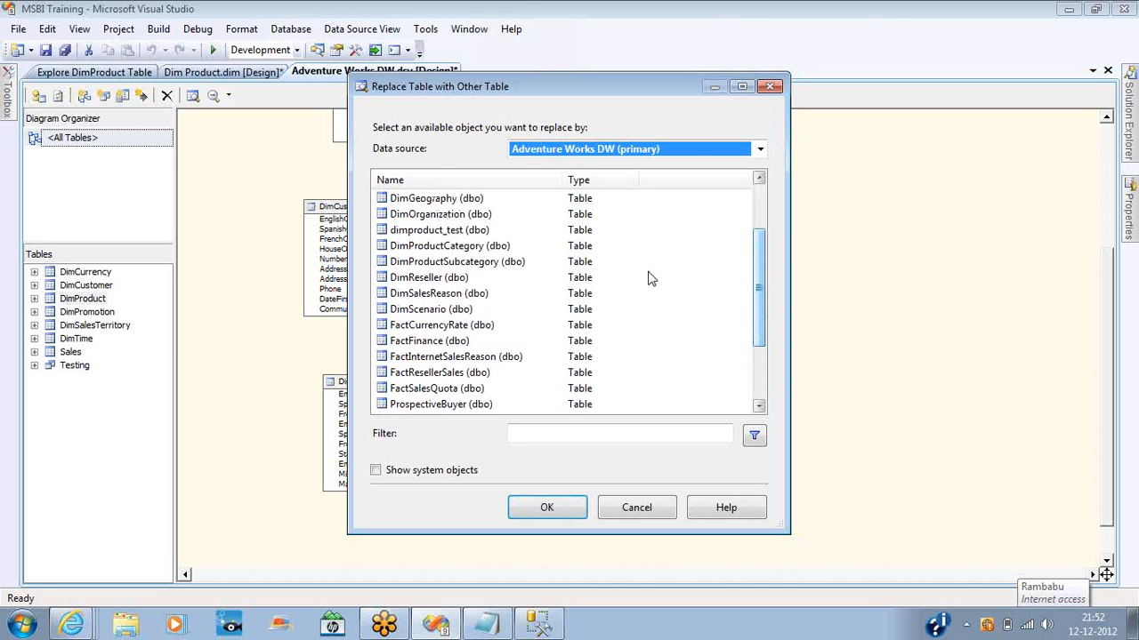
double_click(422, 230)
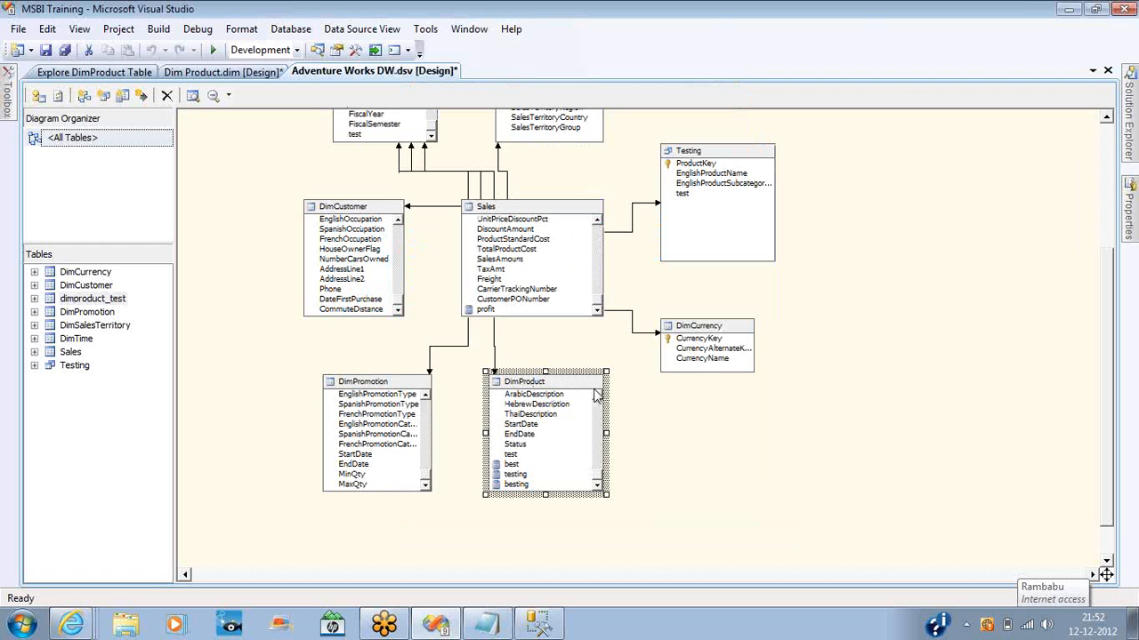
Step: Check the replacement list for the replaced product table again and cancel without choosing a table
right_click(658, 420)
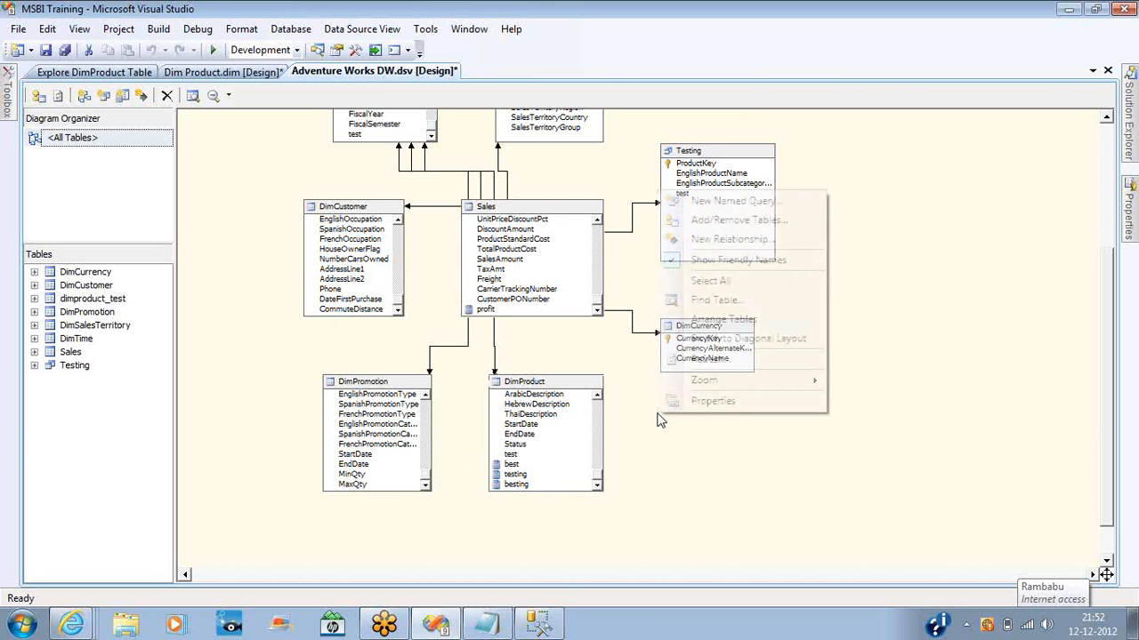
right_click(545, 382)
mouse_move(605, 432)
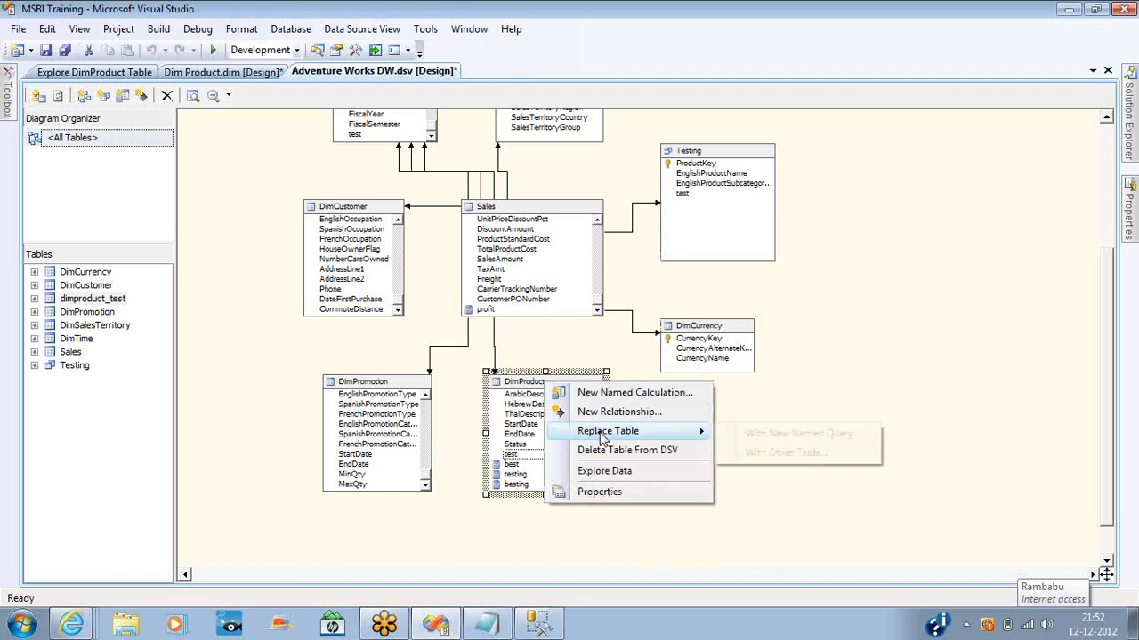
click(763, 457)
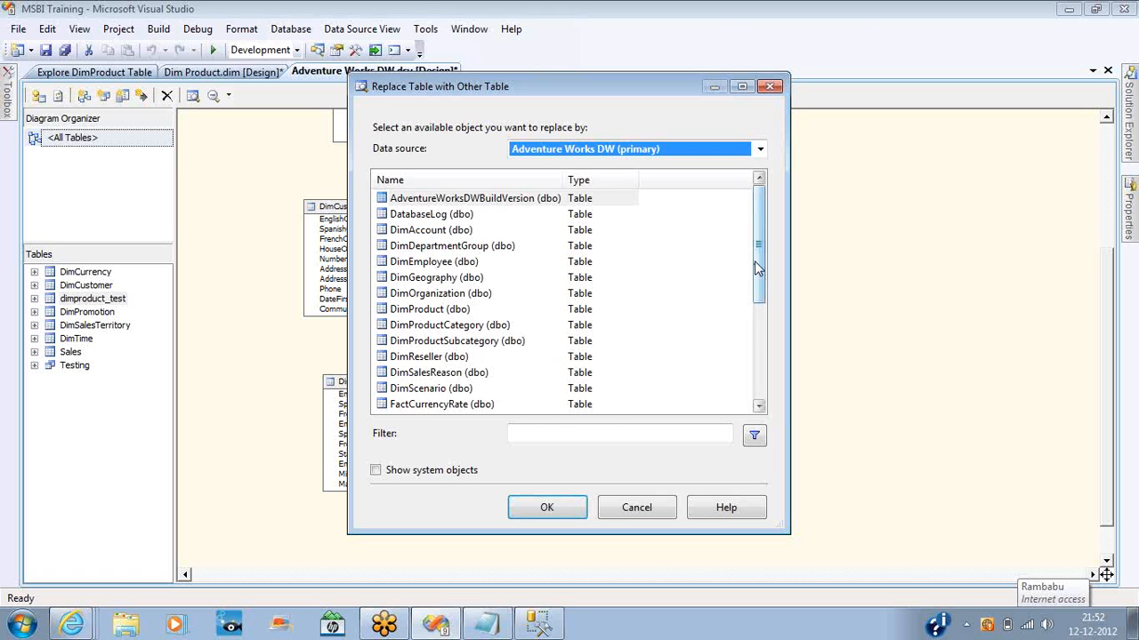
drag(755, 261, 758, 365)
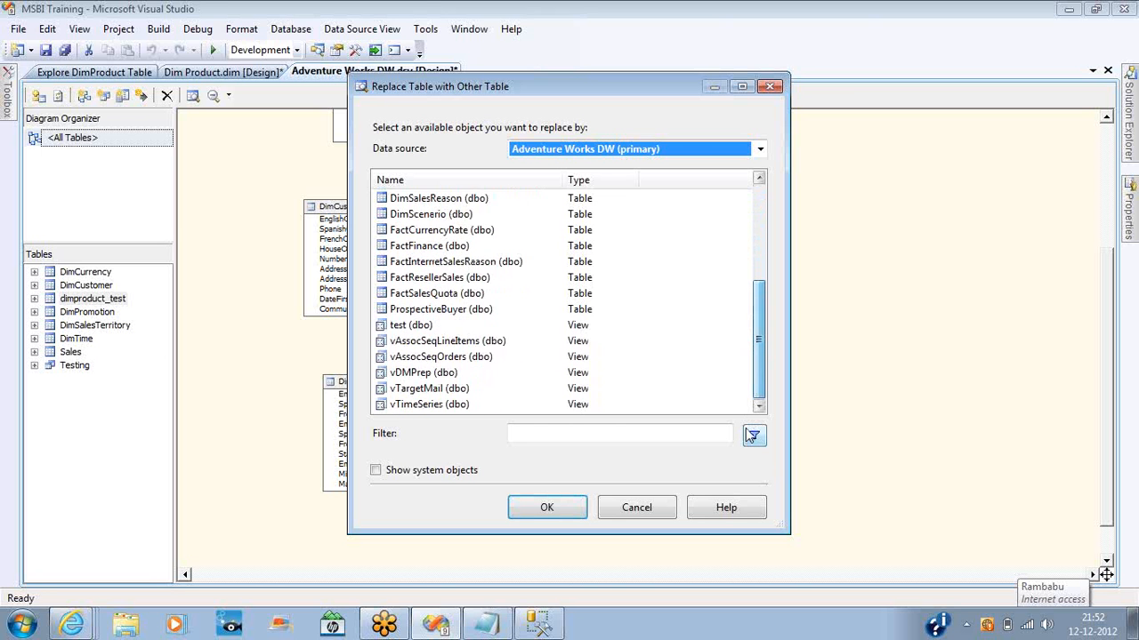
click(636, 508)
Step: Turn off friendly names in the data source view diagram
right_click(838, 335)
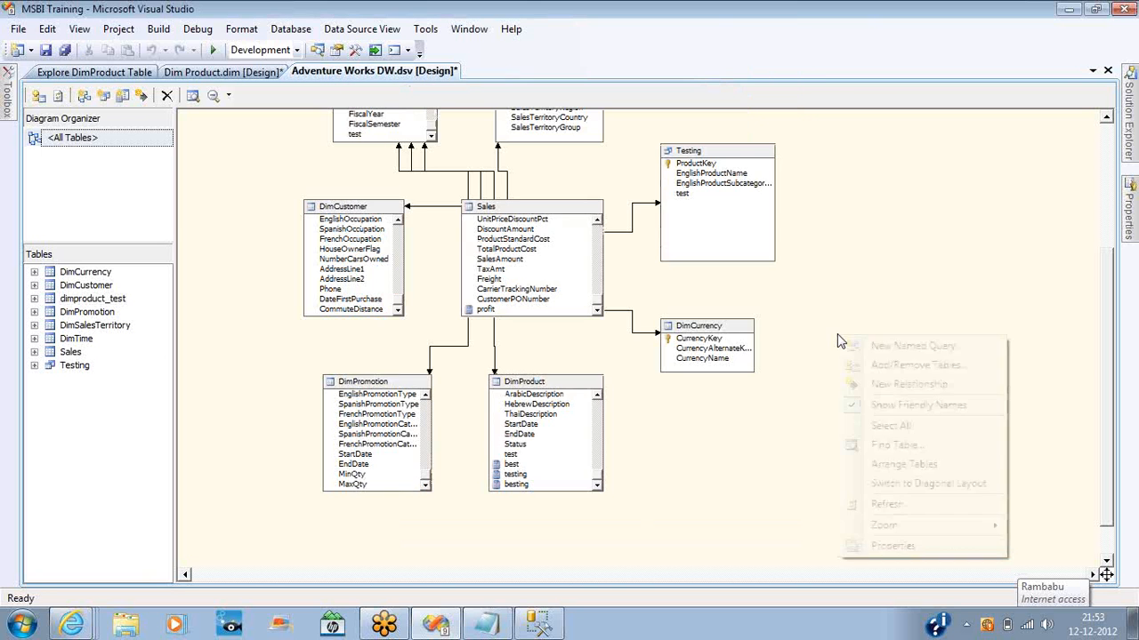
click(894, 405)
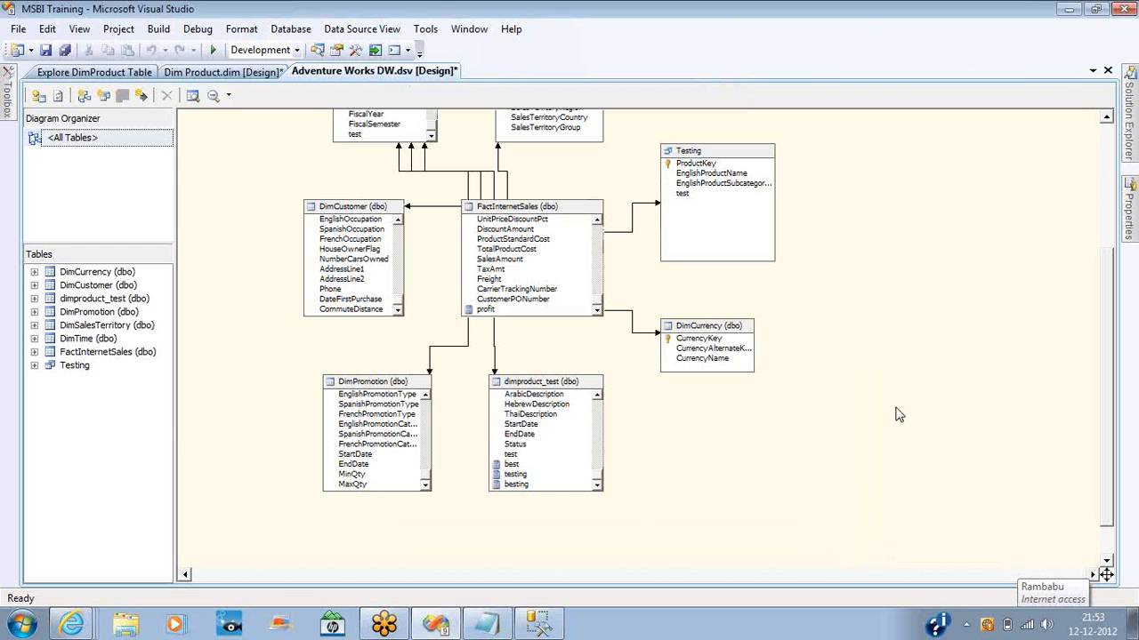
Step: Examine the table replacement options and the columns of dimproduct_test in the data source view diagram
right_click(546, 391)
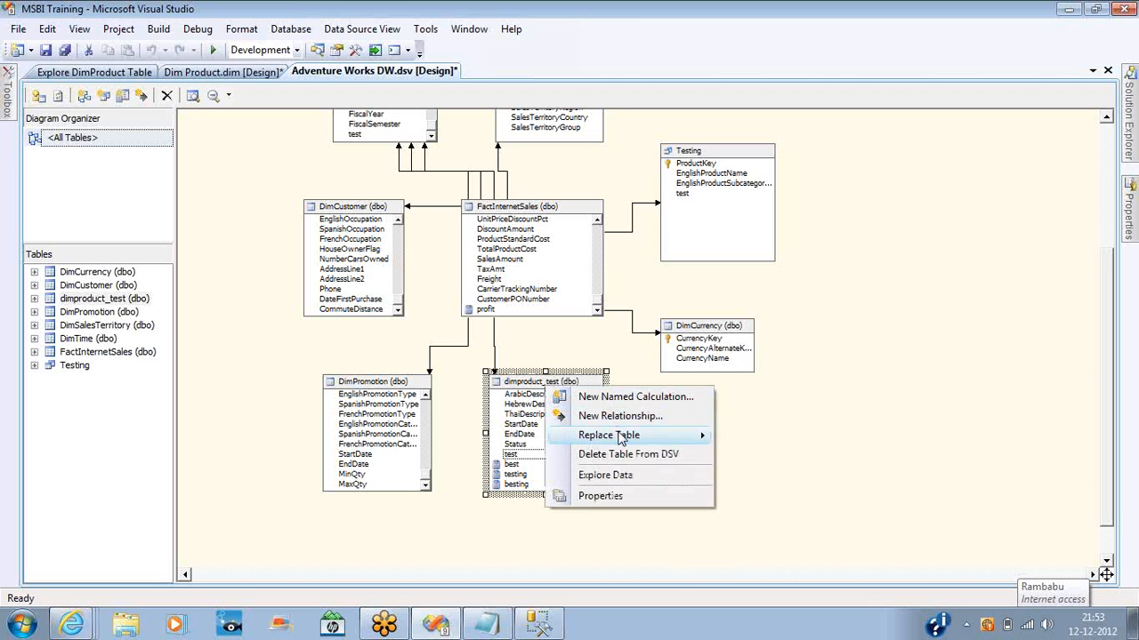
mouse_move(623, 438)
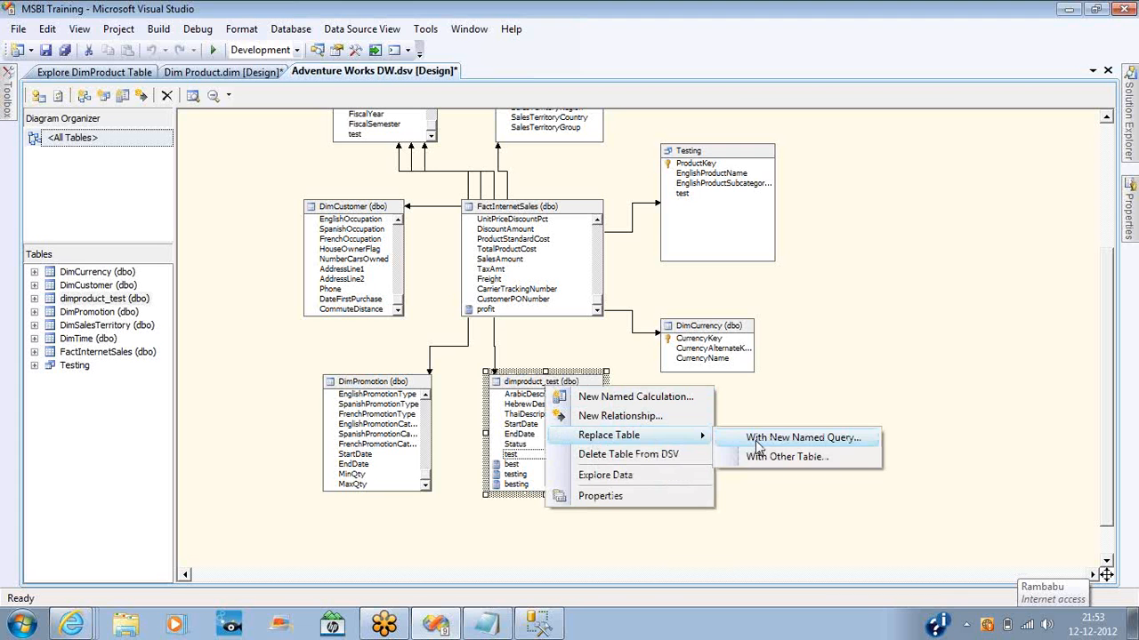
click(821, 369)
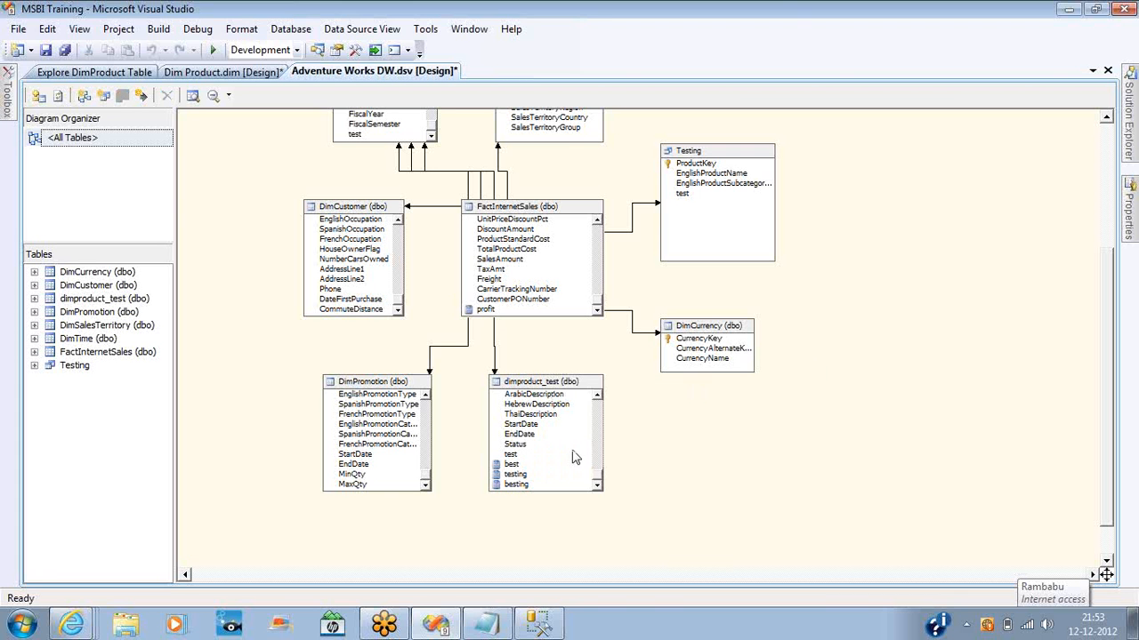
click(598, 419)
click(599, 419)
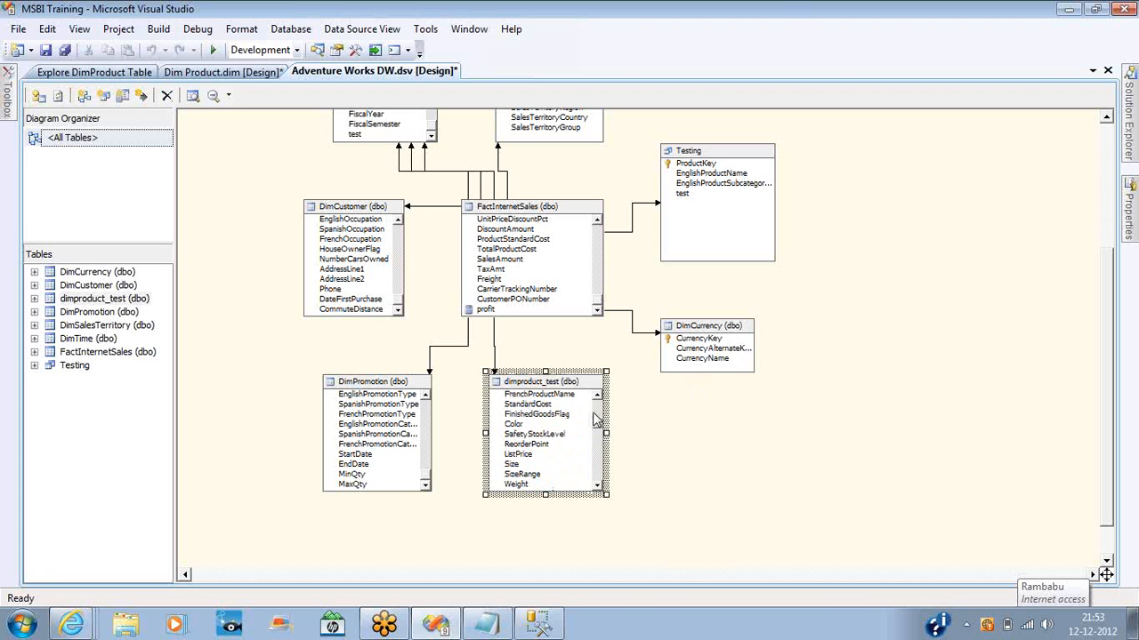
click(597, 410)
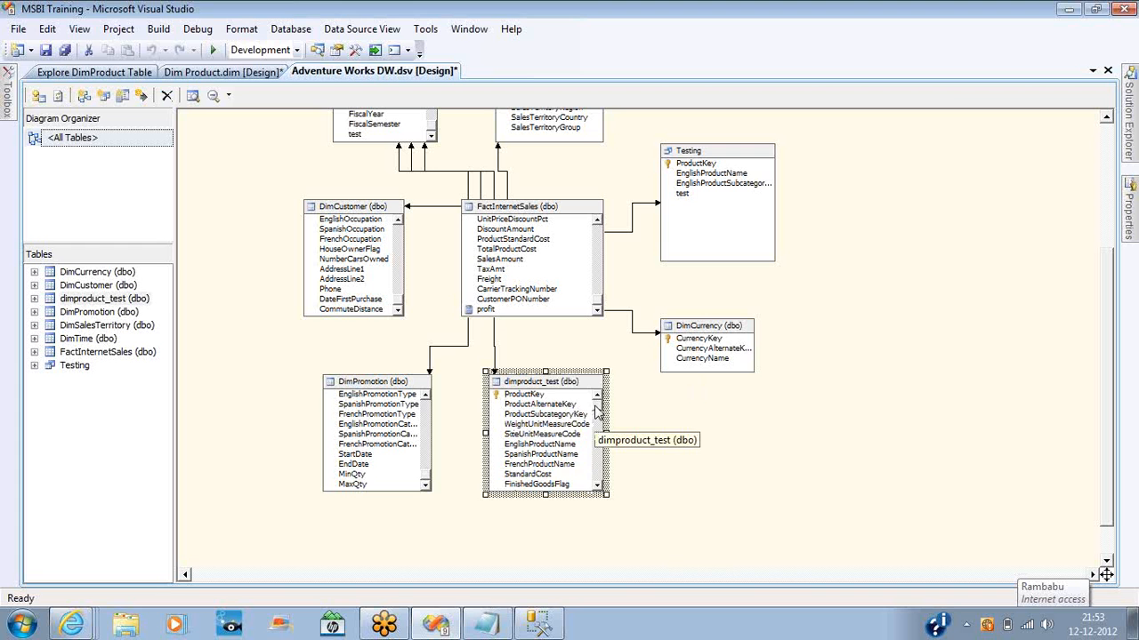
right_click(542, 427)
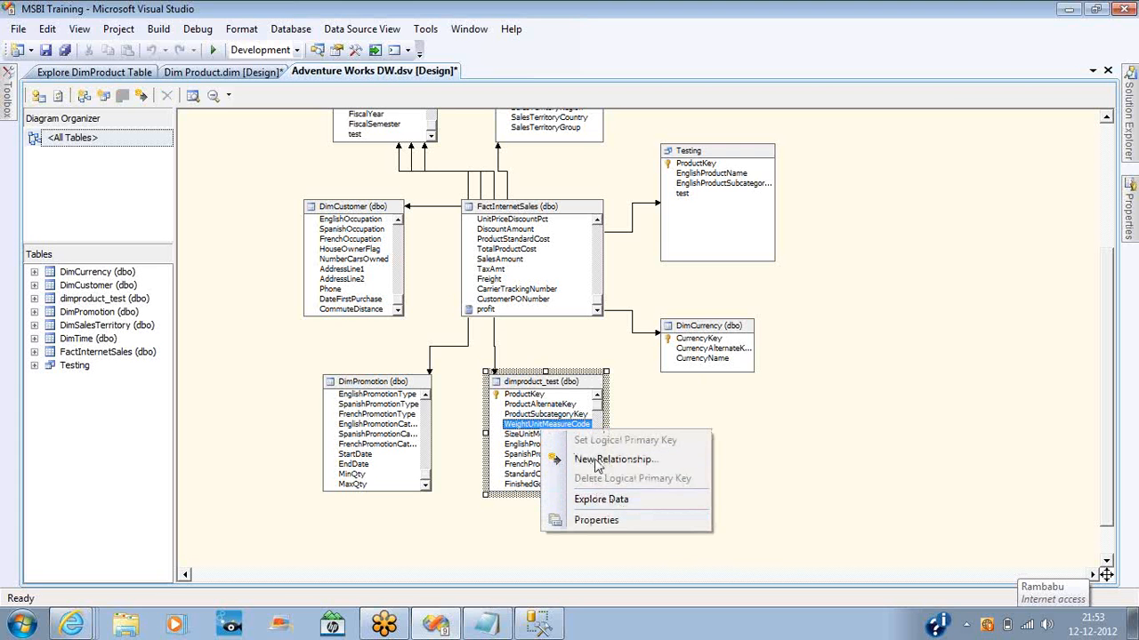
click(516, 435)
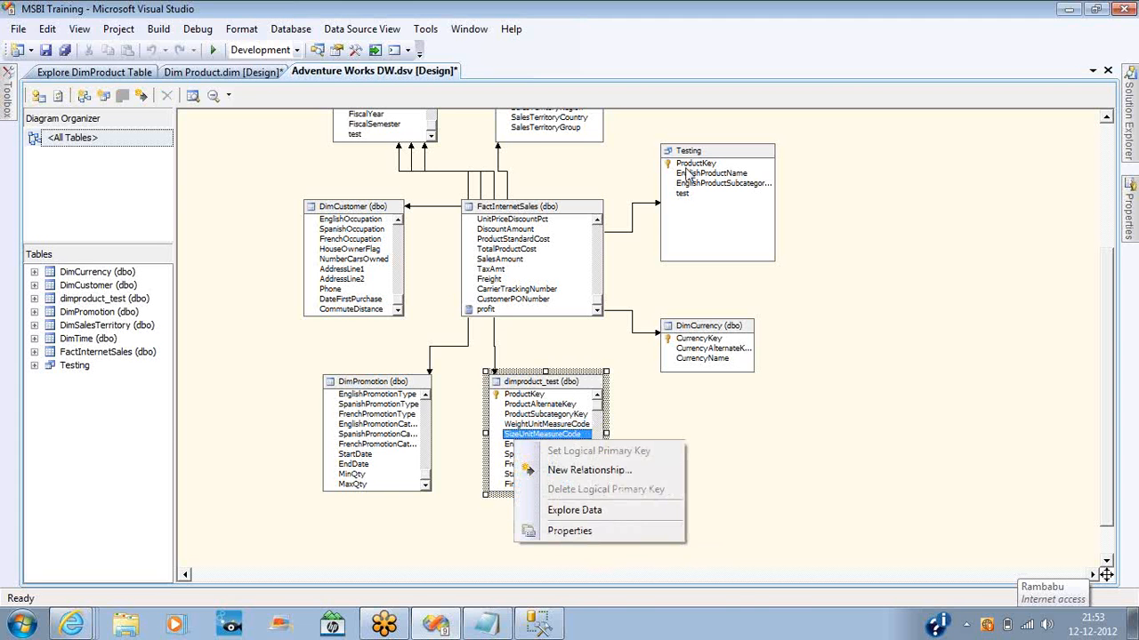
Step: Start replacing dimproduct_test with a new named query and exclude ProductAlternateKey, ProductSubcategoryKey and WeightUnitMeasureCode from it
right_click(556, 381)
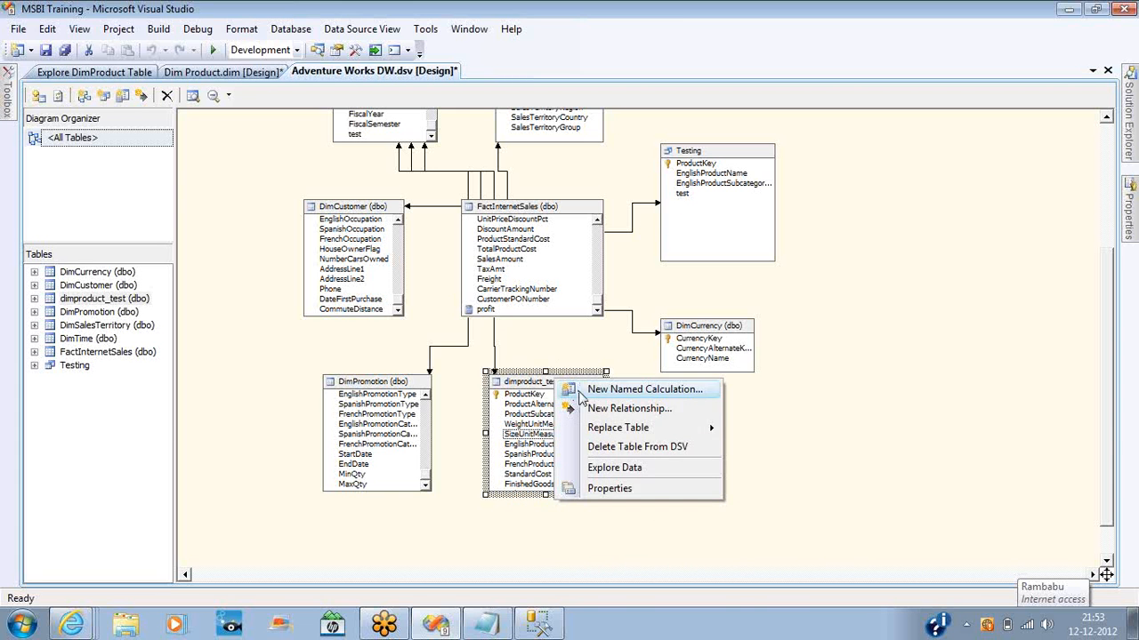
mouse_move(605, 430)
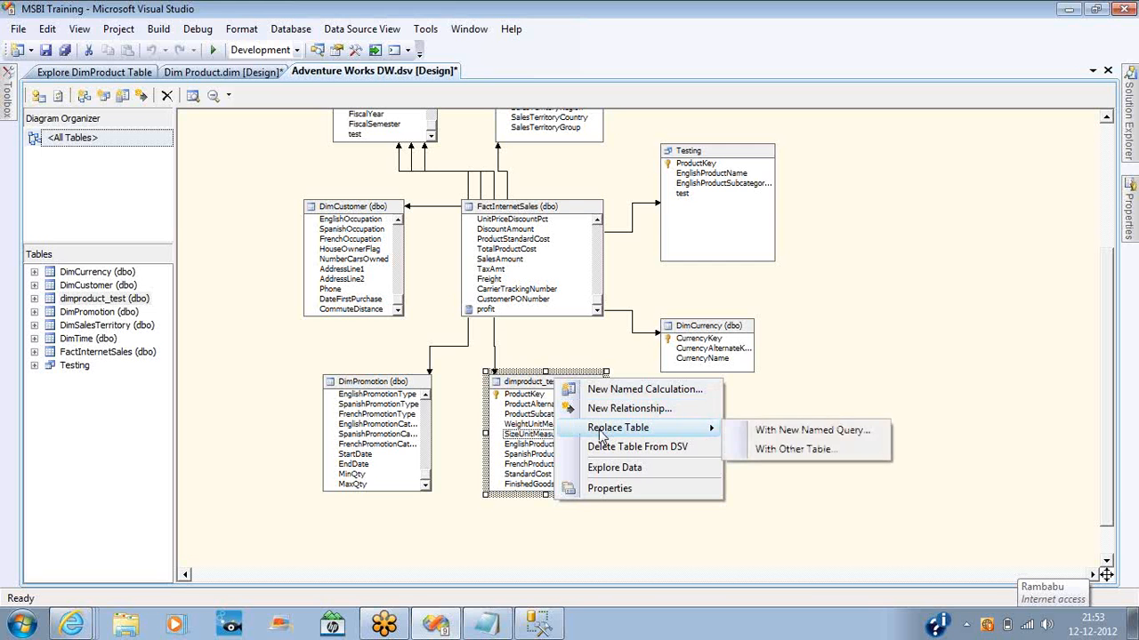
click(749, 431)
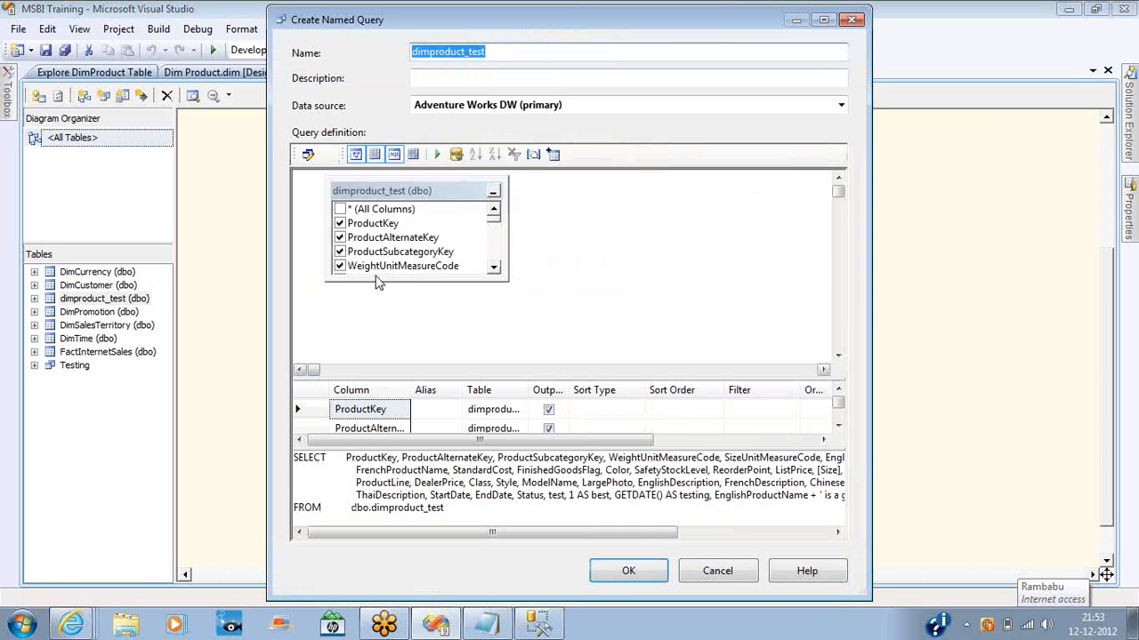
click(340, 210)
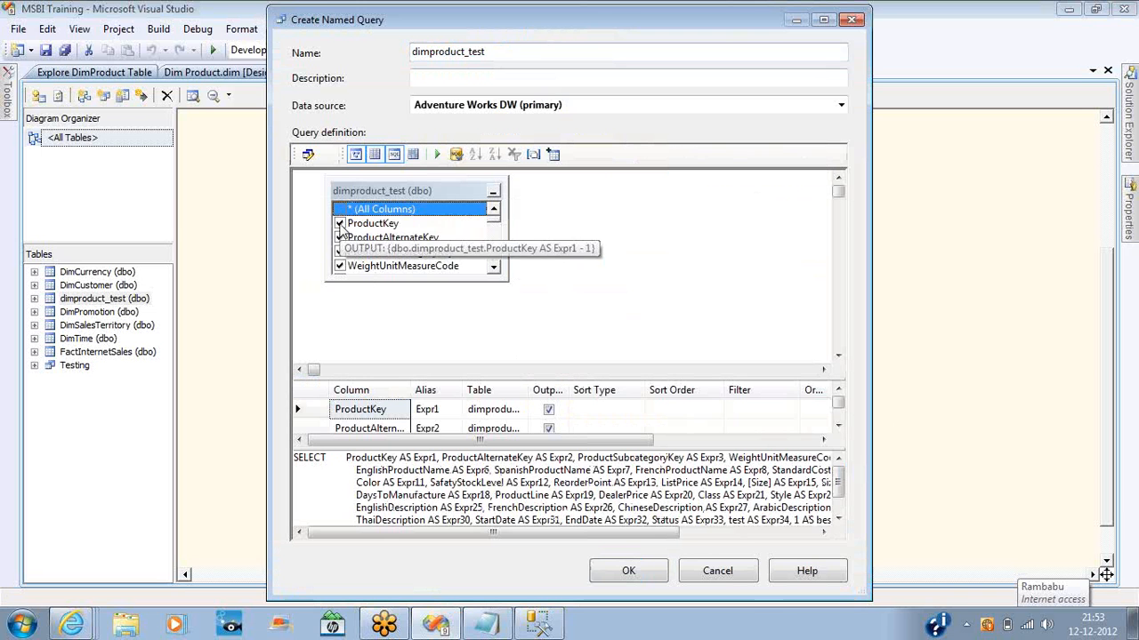
click(339, 238)
click(339, 252)
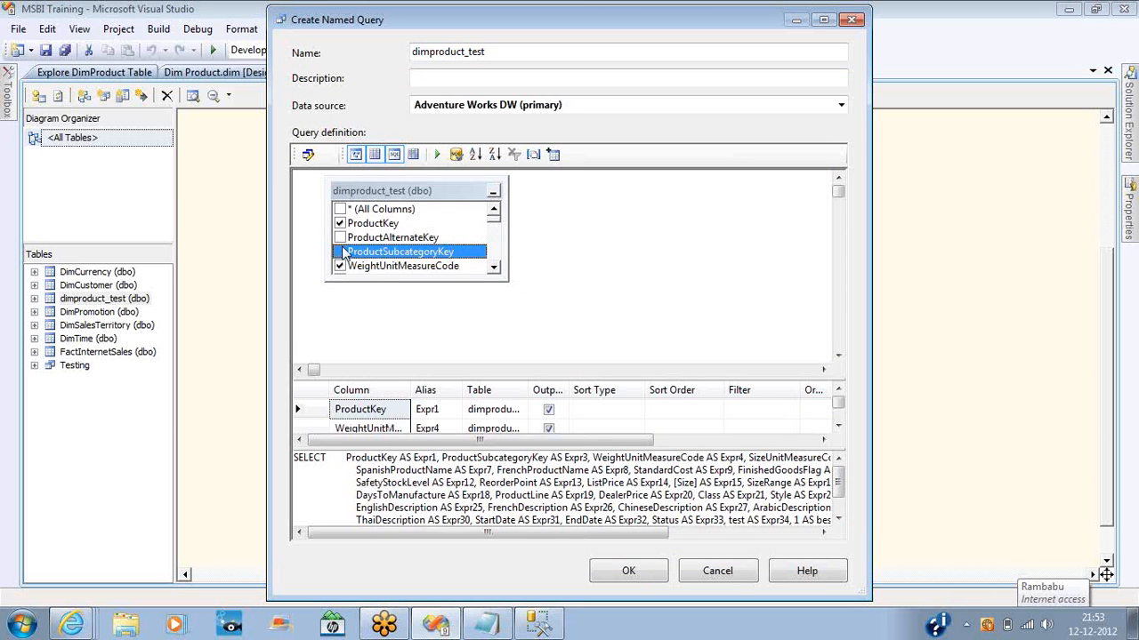
click(340, 266)
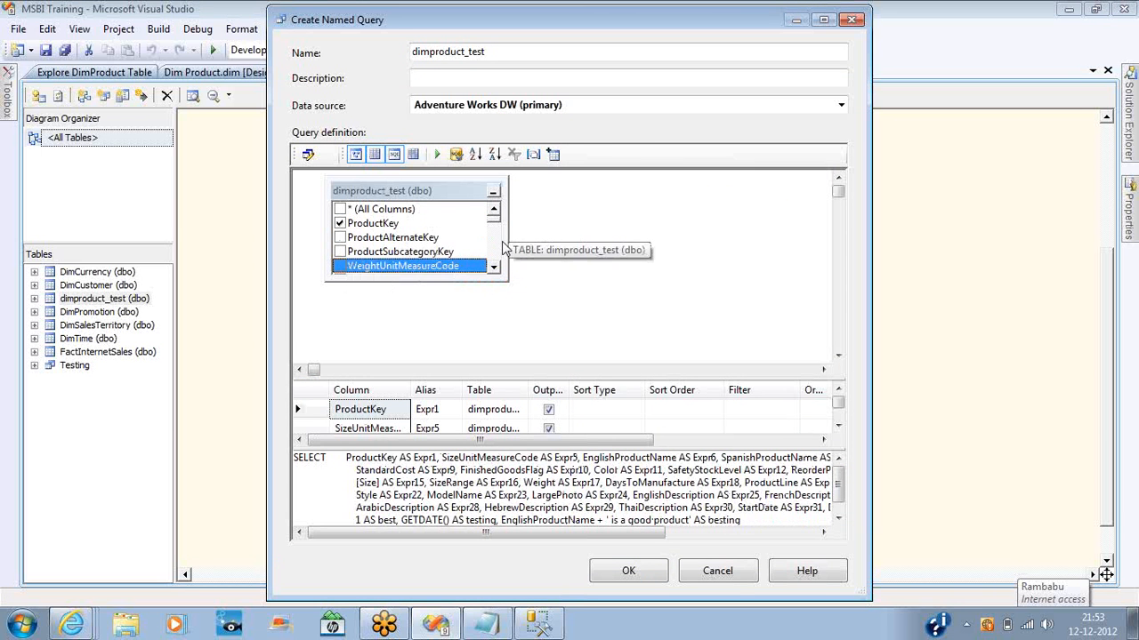
Step: Exclude SafetyStockLevel, ReorderPoint, ListPrice, Size, SizeRange, Weight and DaysToManufacture from the named query and apply the replacement
scroll(496, 235, down, 4)
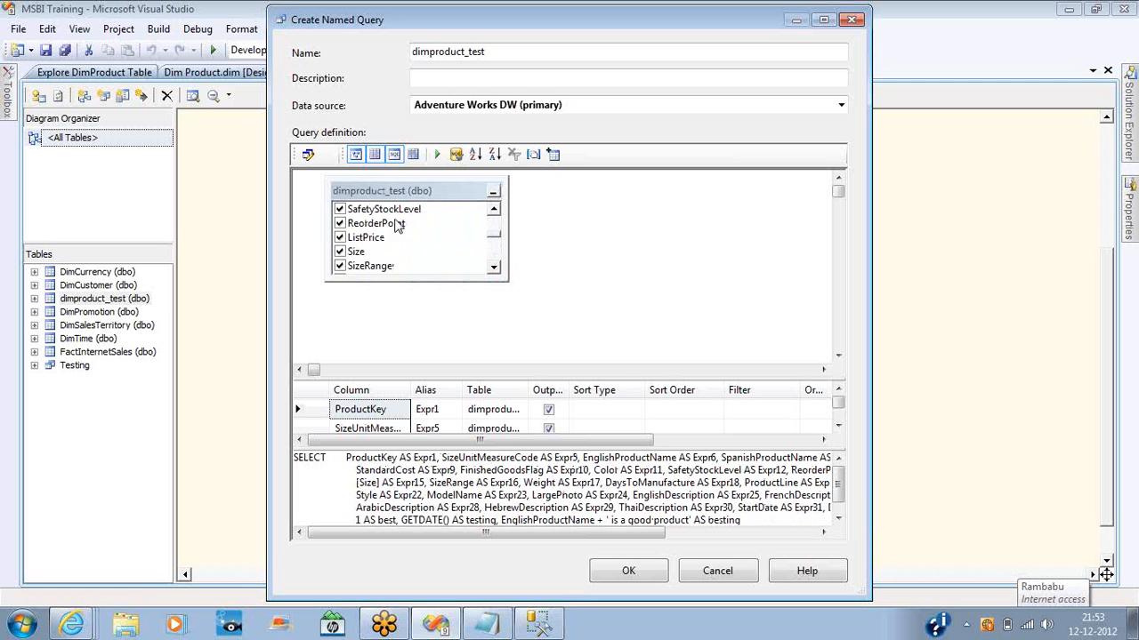
click(345, 223)
click(339, 237)
click(341, 223)
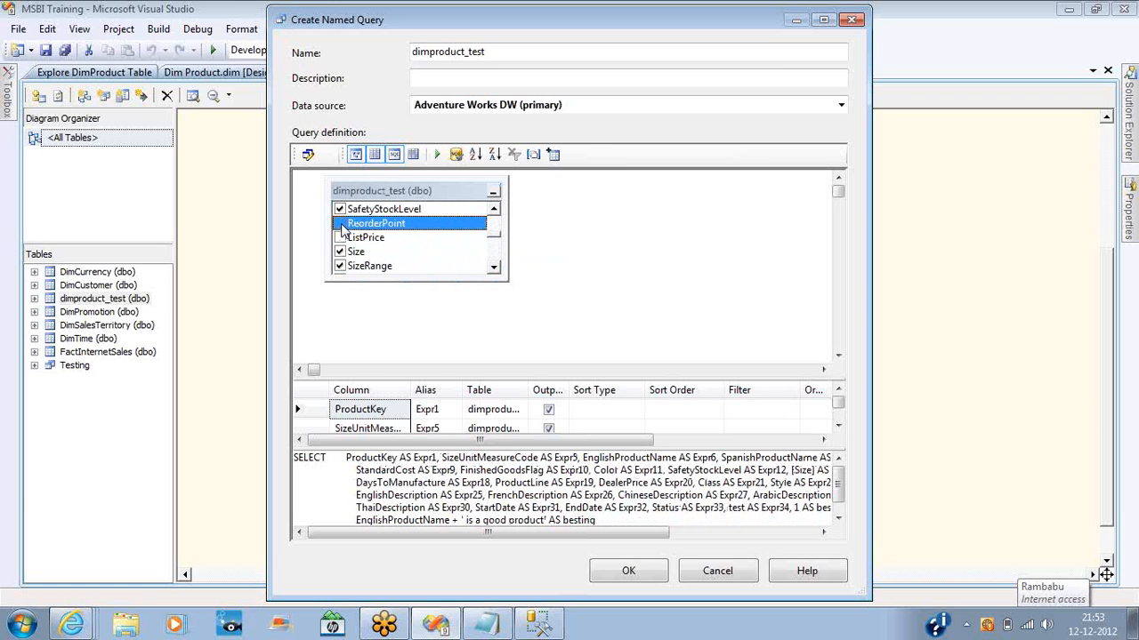
click(340, 210)
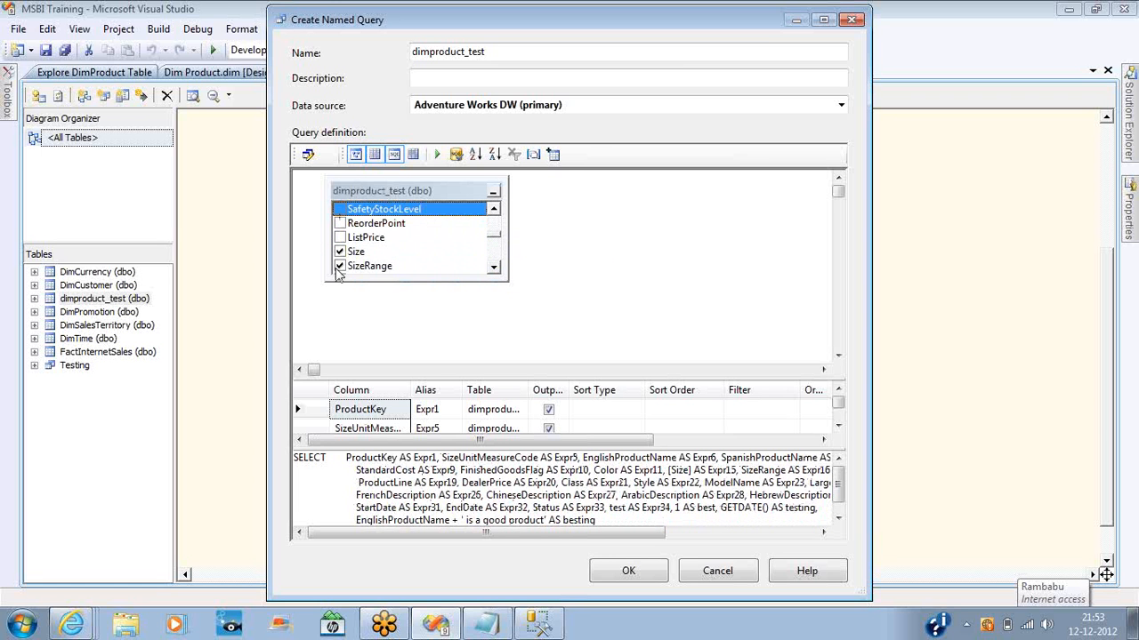
click(340, 252)
click(340, 267)
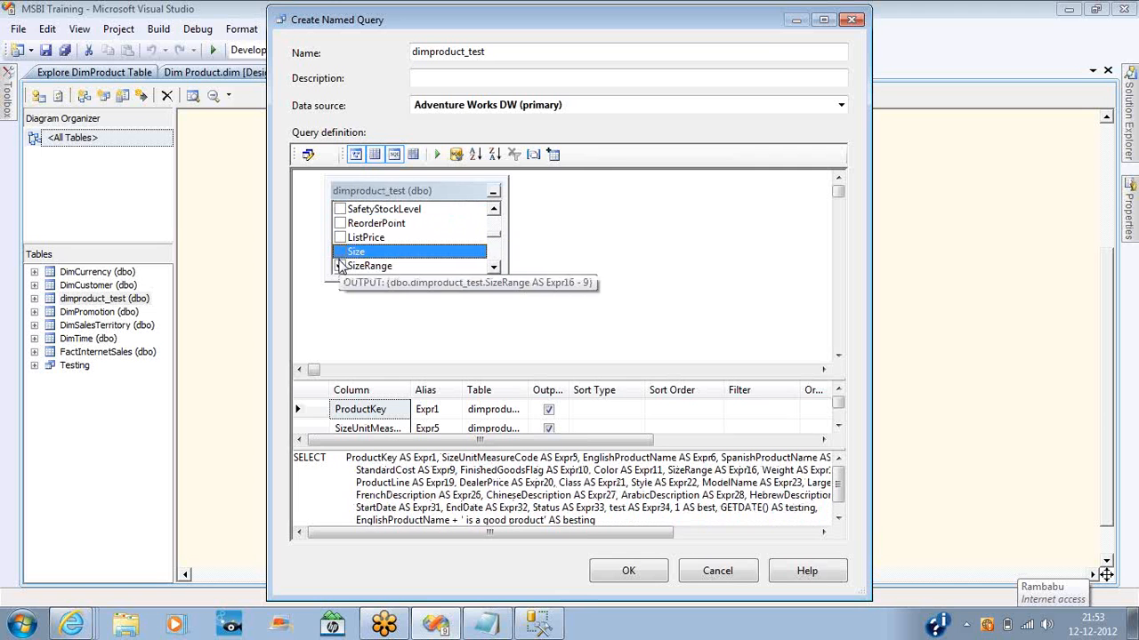
click(496, 270)
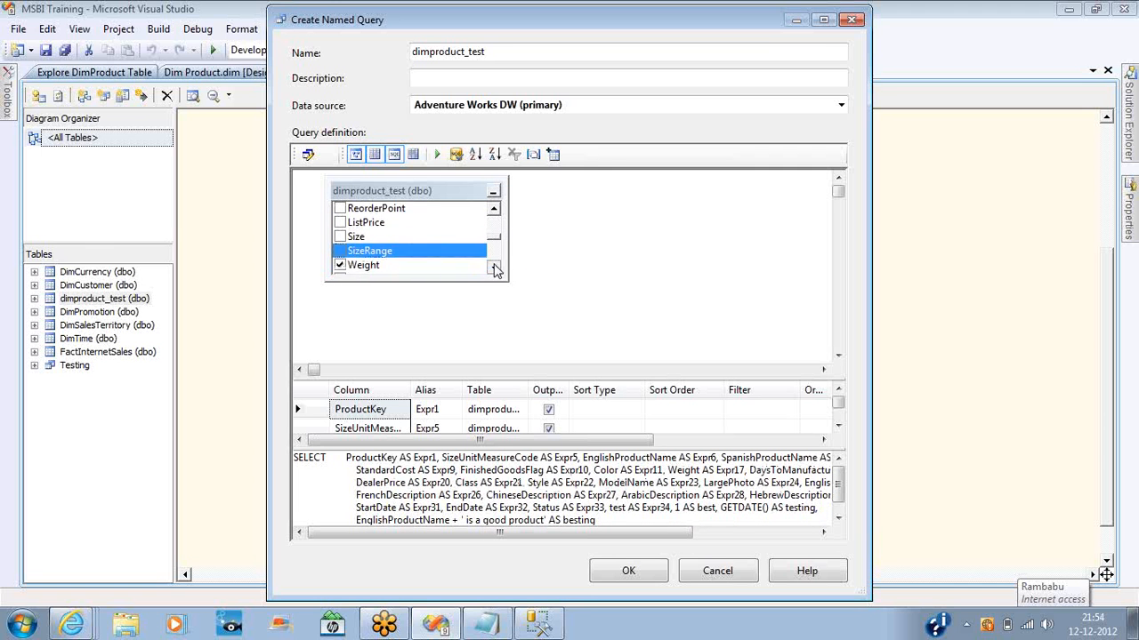
click(496, 270)
click(341, 253)
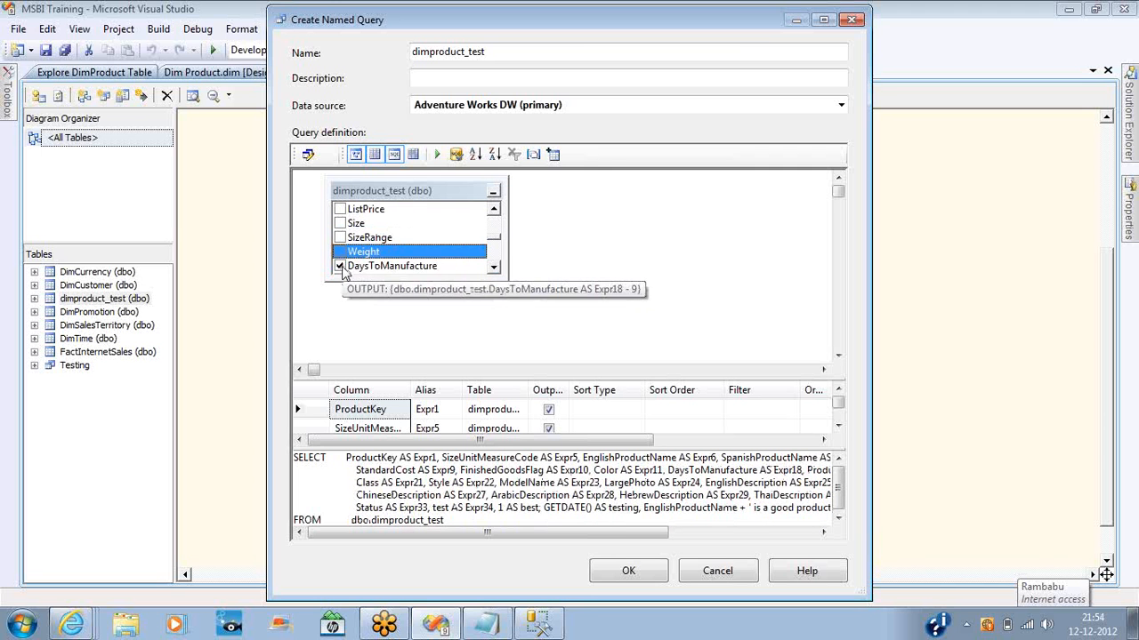
click(341, 266)
click(625, 569)
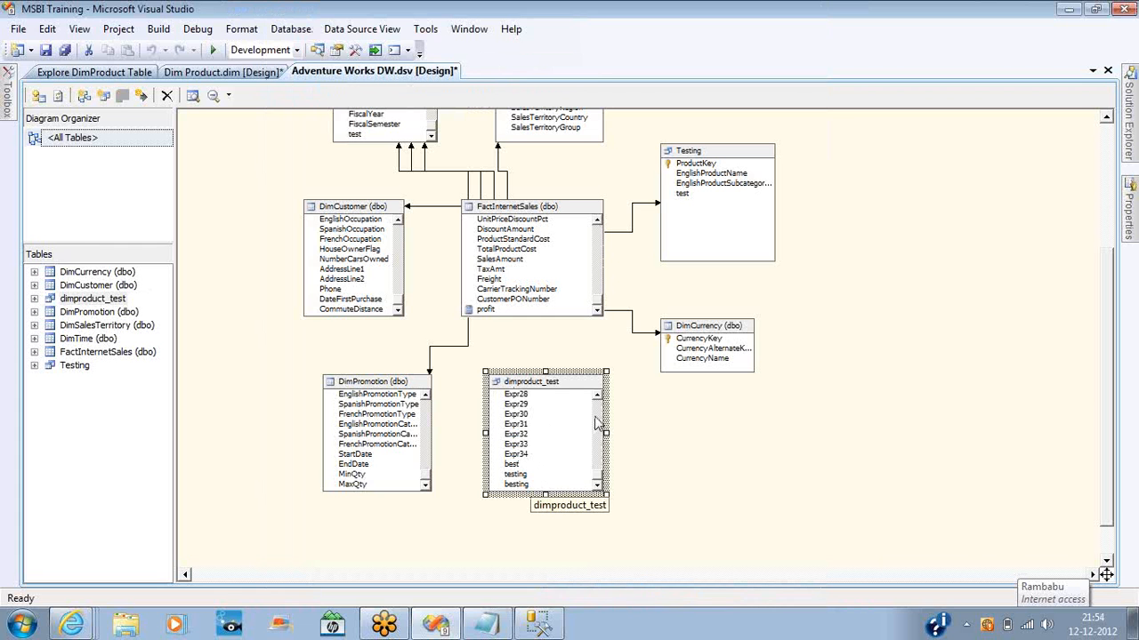
Step: Remove the alias Expr1 from ProductKey in the SELECT statement of the dimproduct_test named query and apply the change
click(596, 417)
click(596, 417)
click(596, 417)
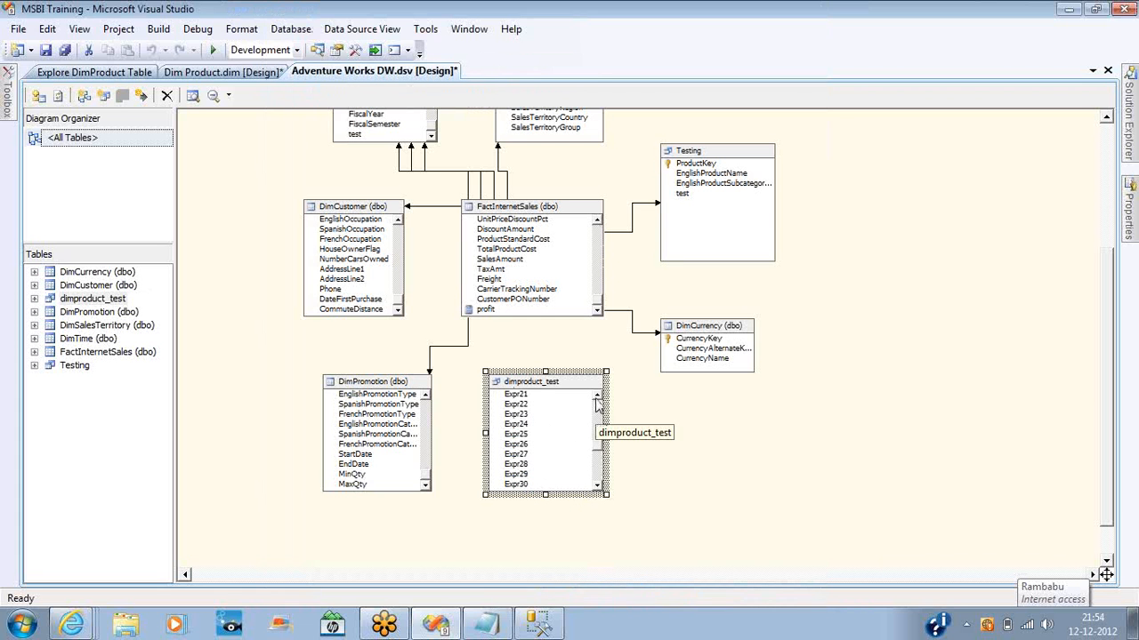
click(600, 411)
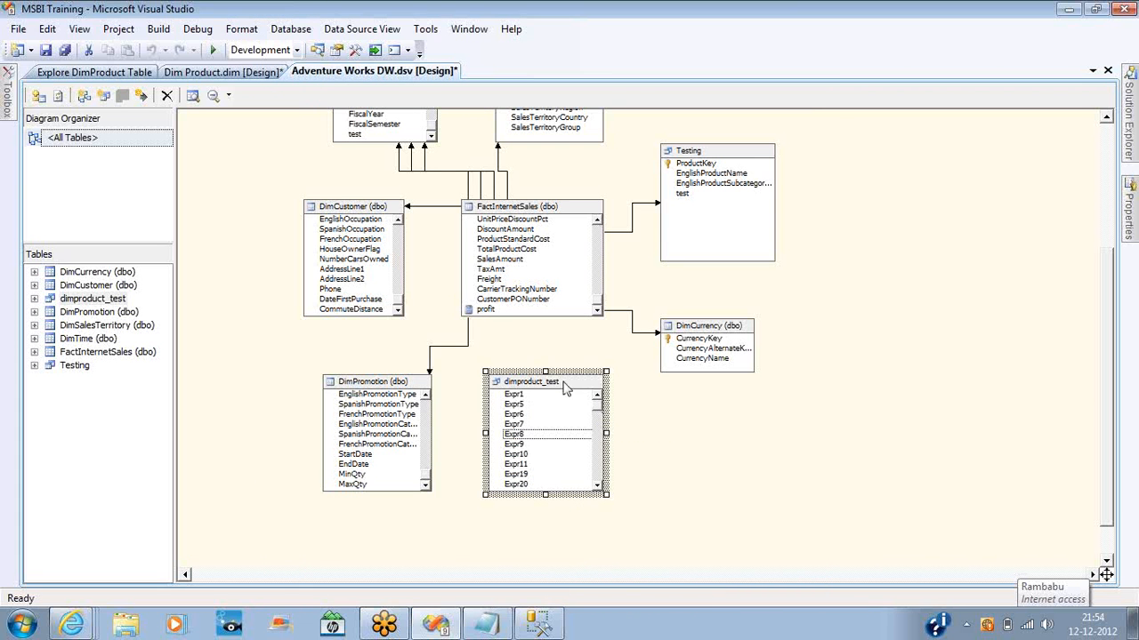
right_click(563, 385)
click(647, 435)
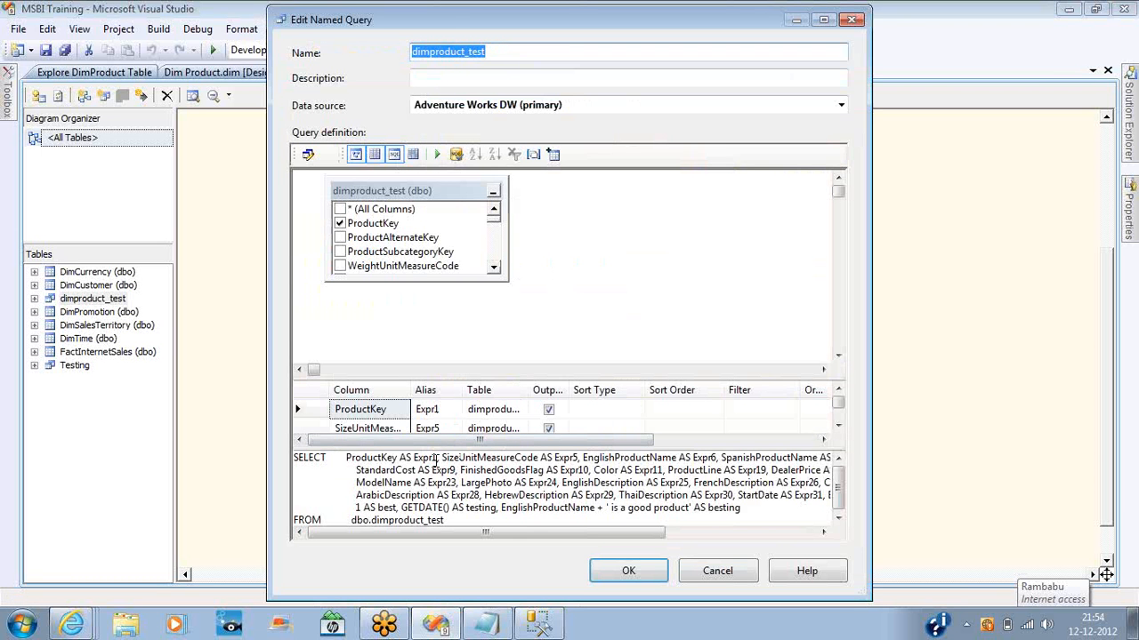
click(435, 460)
key(BackSpace)
key(BackSpace)
key(BackSpace)
key(BackSpace)
key(BackSpace)
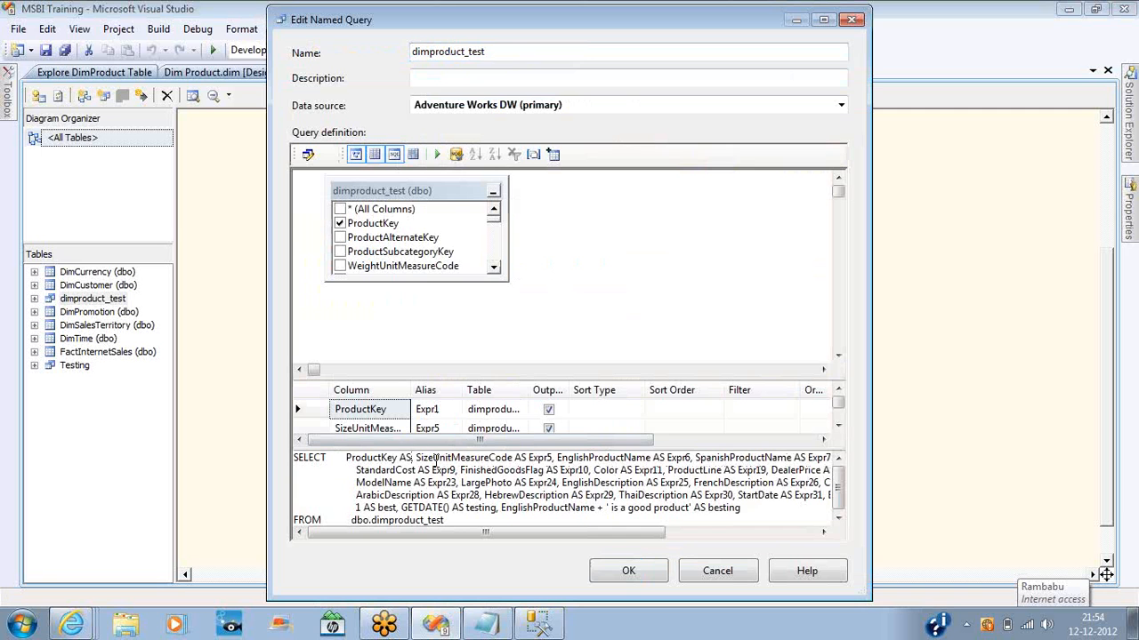
key(BackSpace)
key(BackSpace)
key(BackSpace)
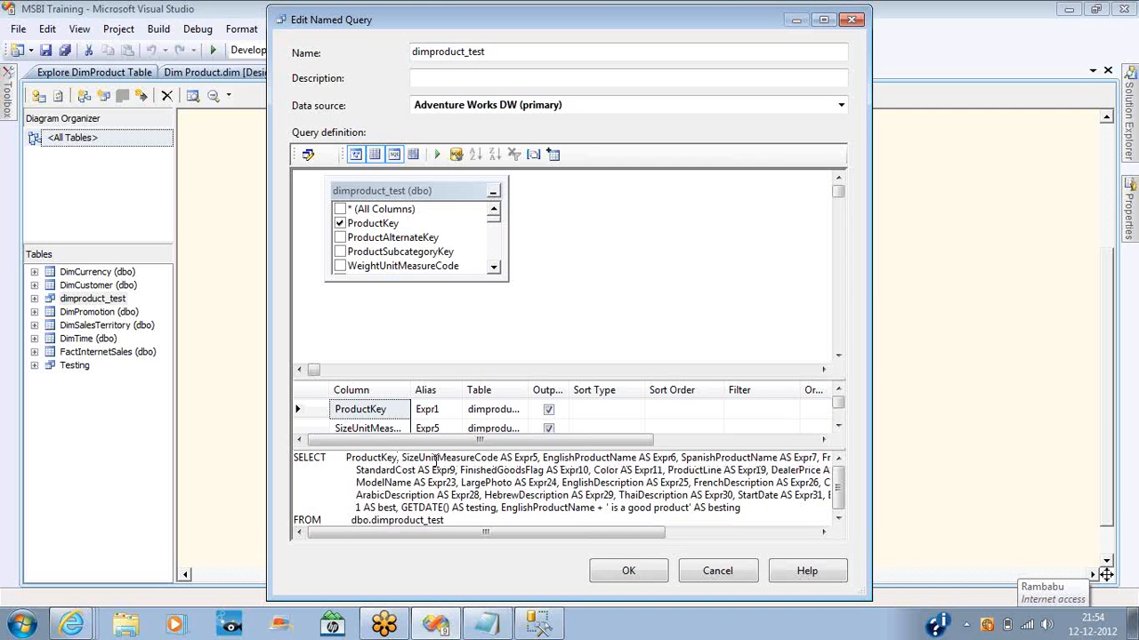
click(651, 570)
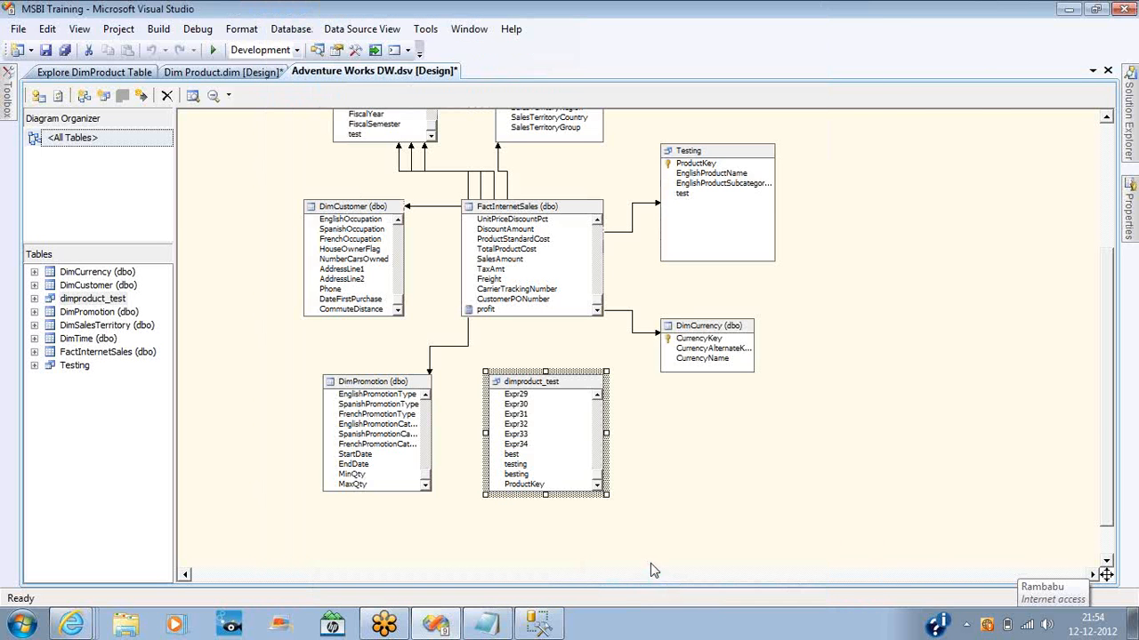
click(535, 485)
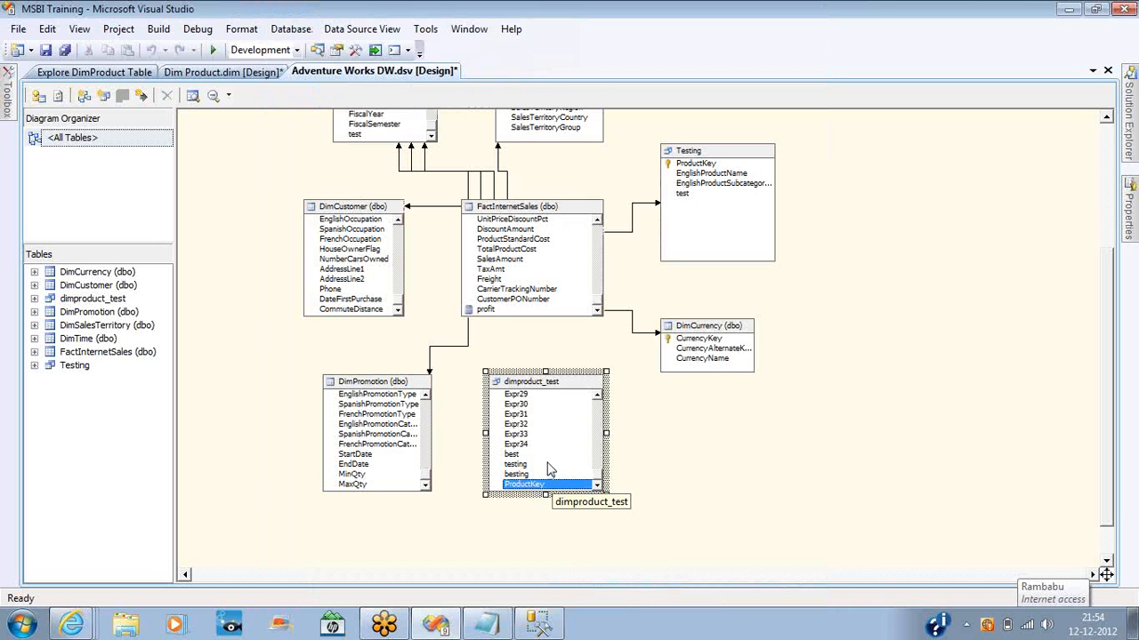
click(550, 389)
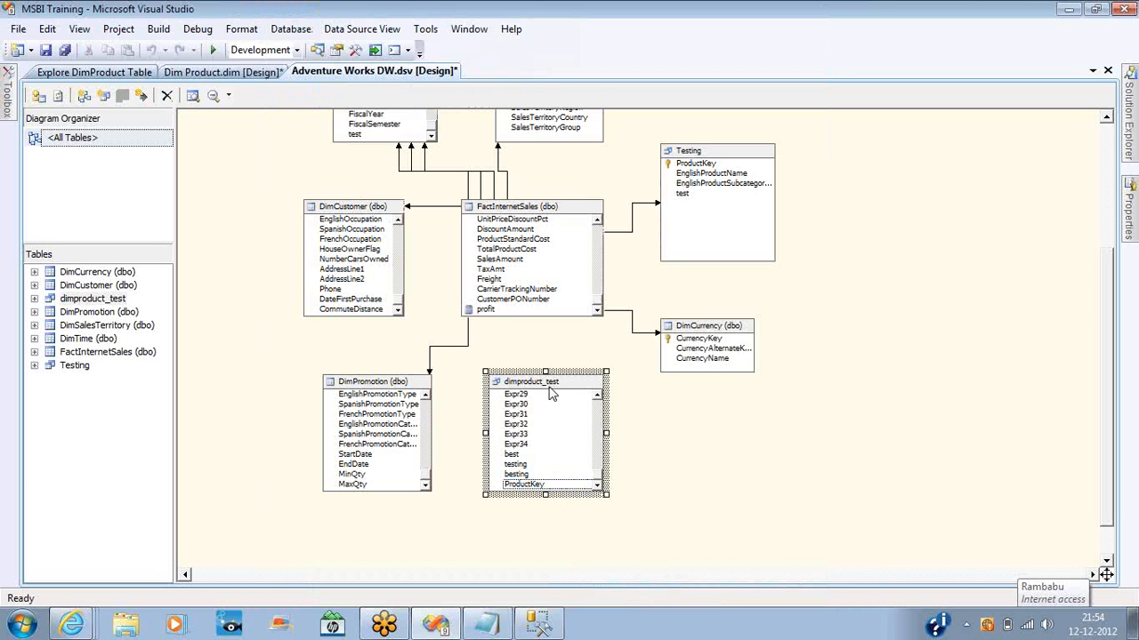
Step: Replace the DimCurrency table with a new named query that leaves out CurrencyAlternateKey
right_click(683, 329)
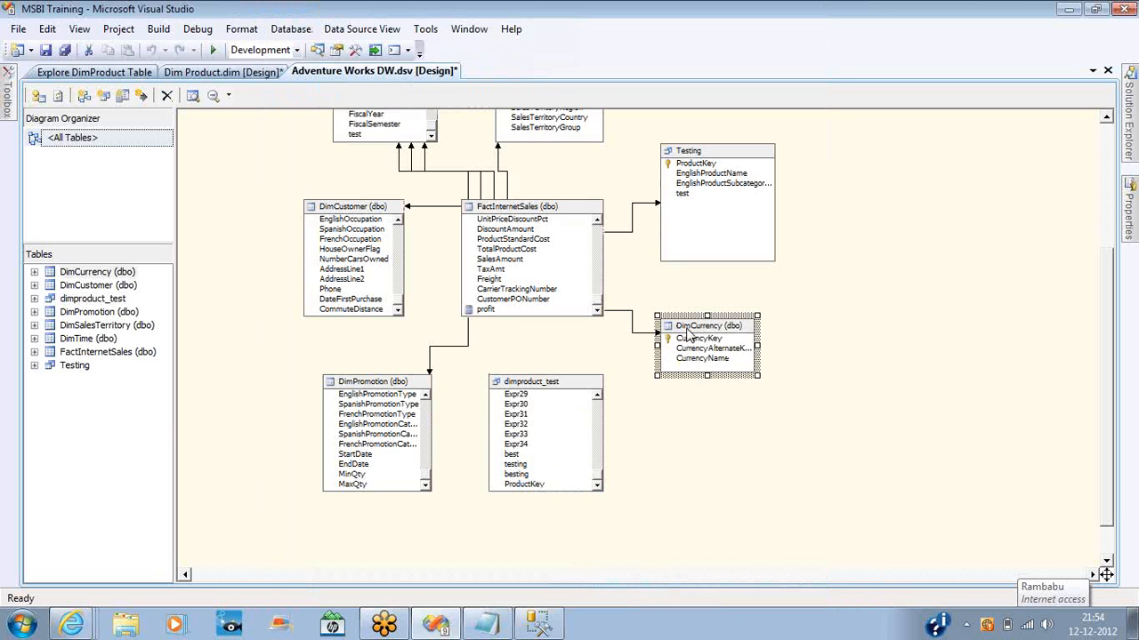
click(660, 420)
click(730, 349)
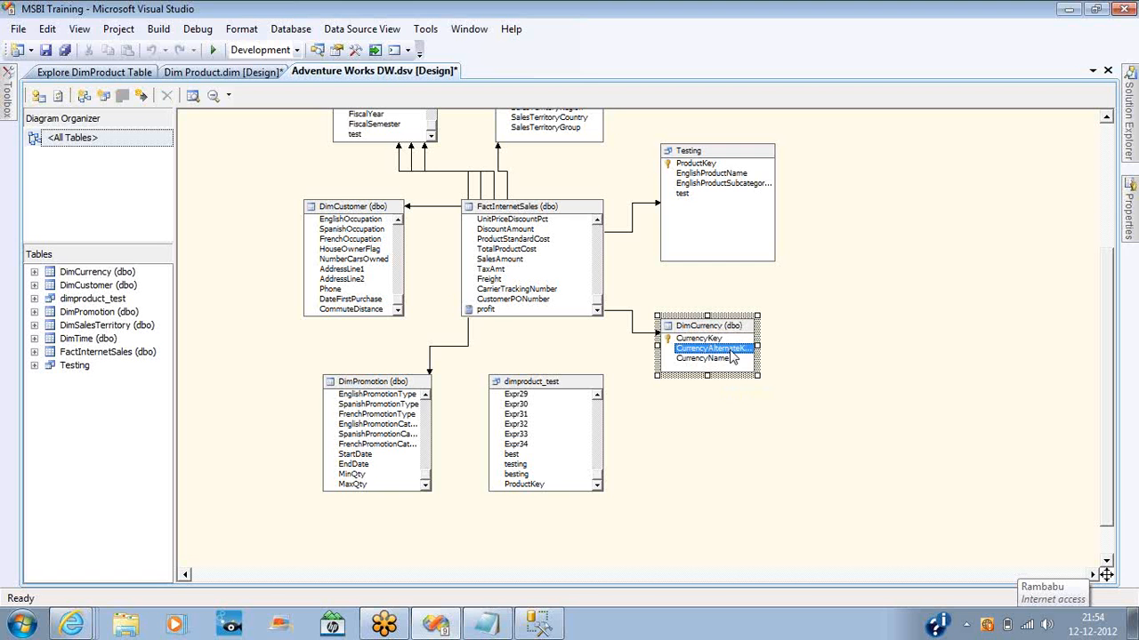
right_click(719, 332)
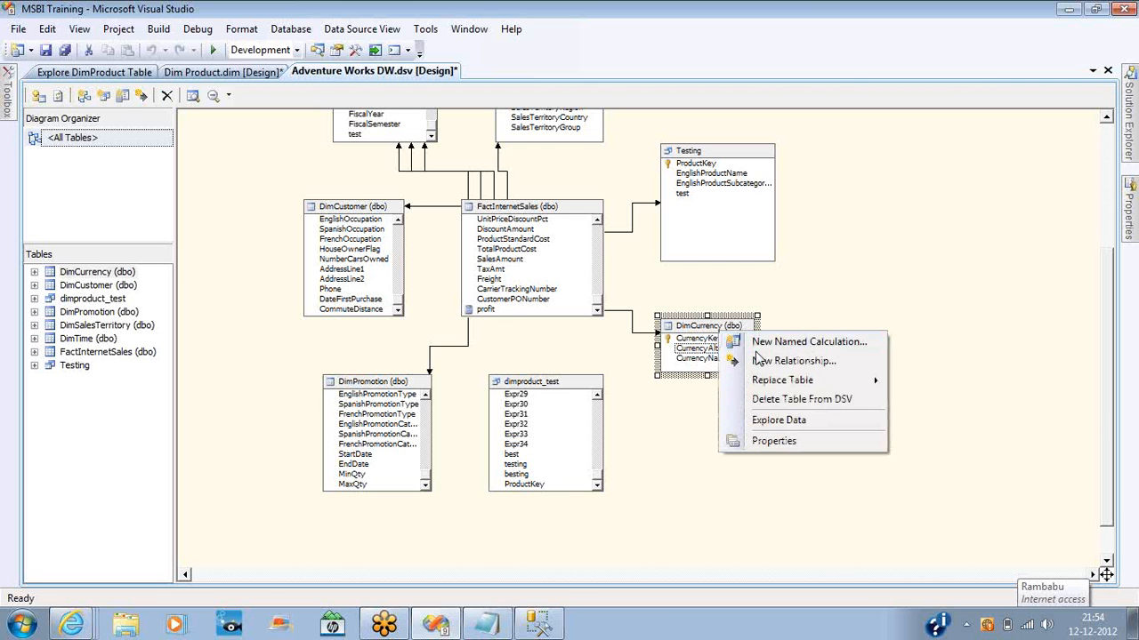
mouse_move(786, 381)
click(927, 389)
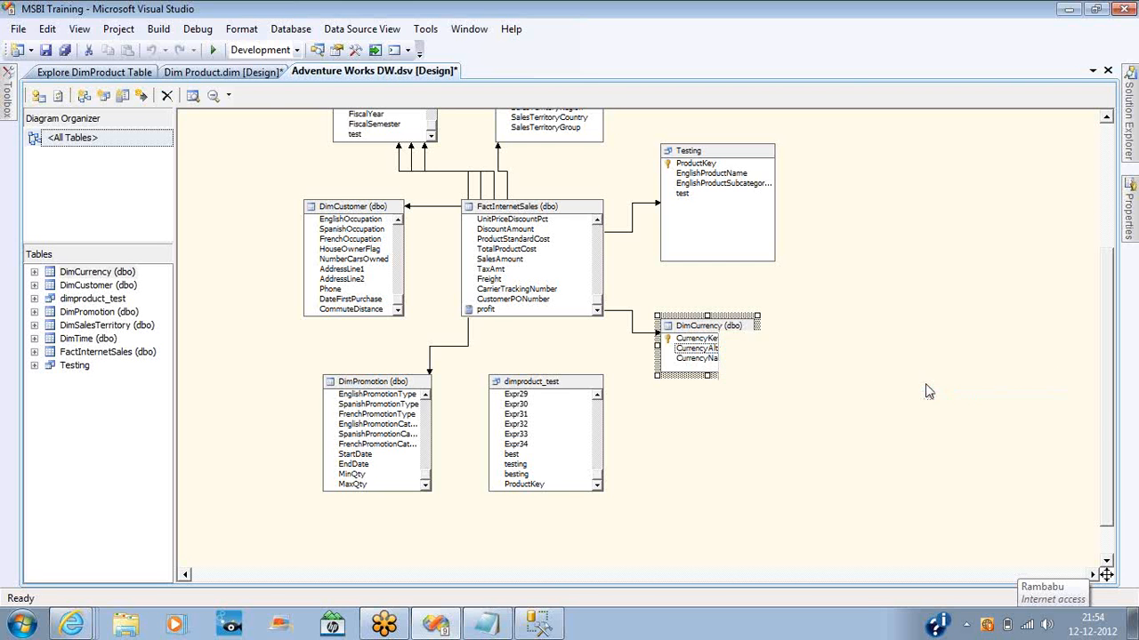
click(342, 239)
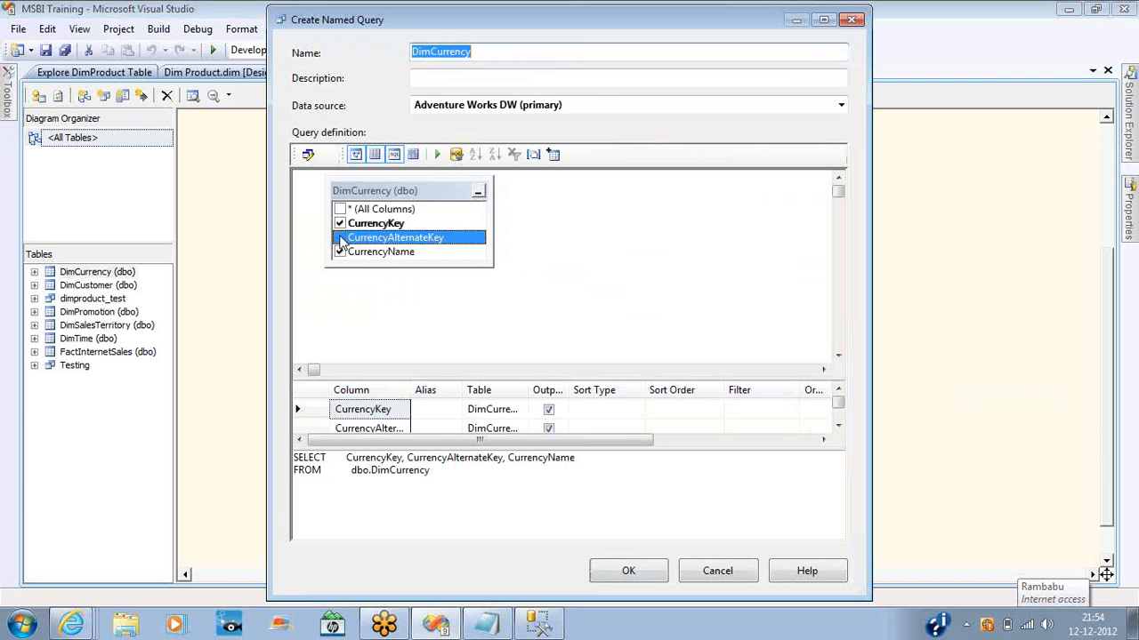
click(340, 238)
click(609, 571)
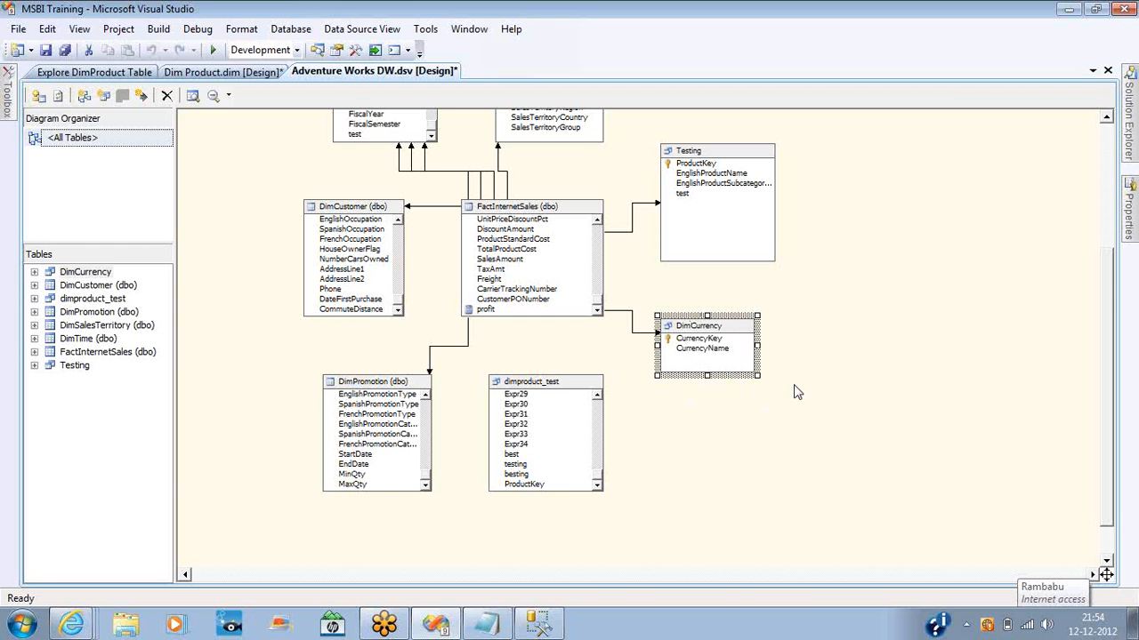
Step: Add a constant column with value 1 and alias test to the SELECT statement of the DimCurrency named query and apply the change
right_click(730, 329)
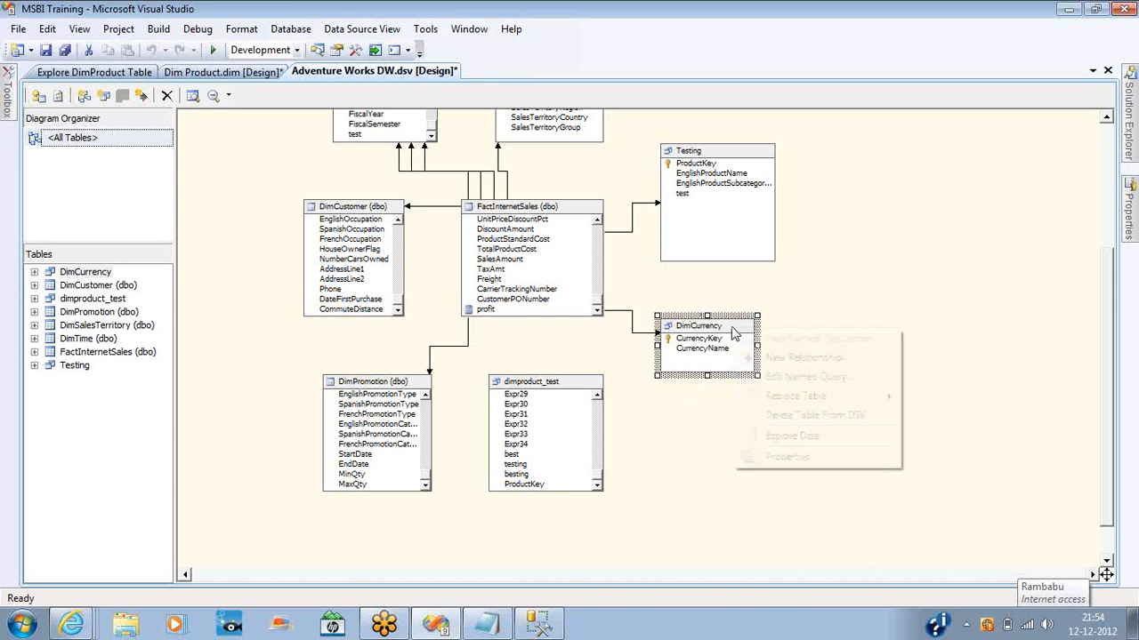
click(802, 377)
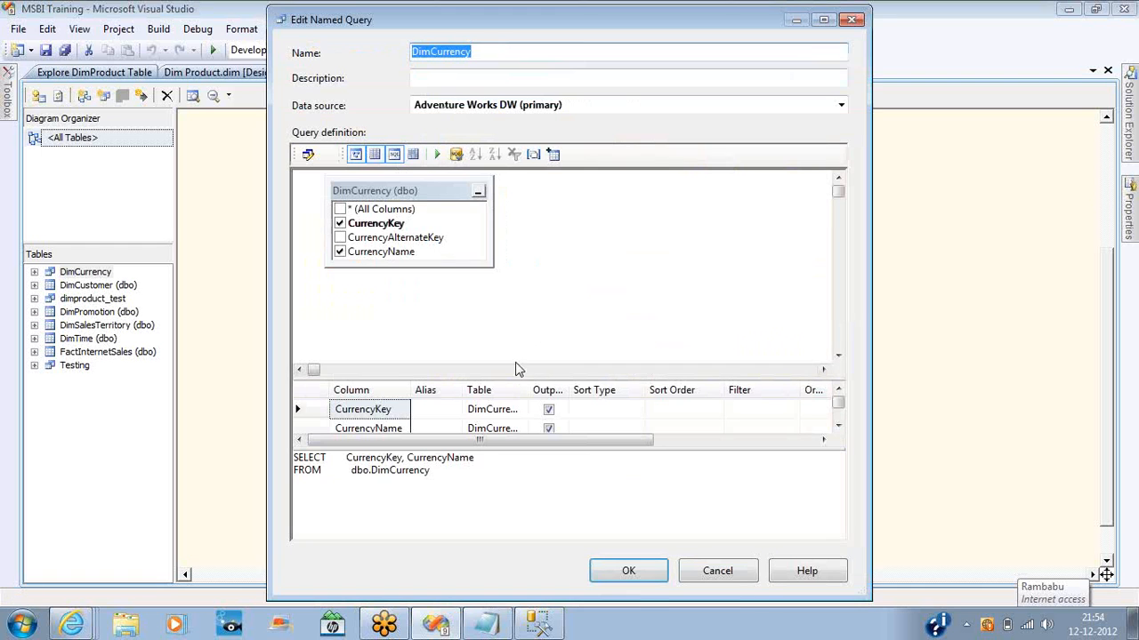
click(339, 238)
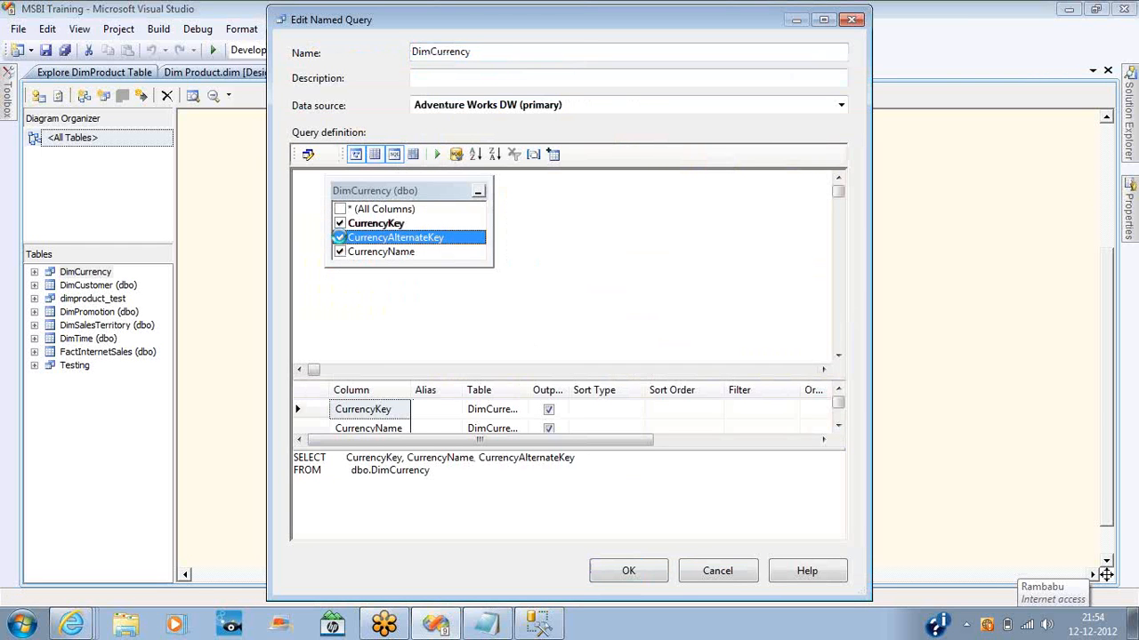
click(339, 237)
click(482, 456)
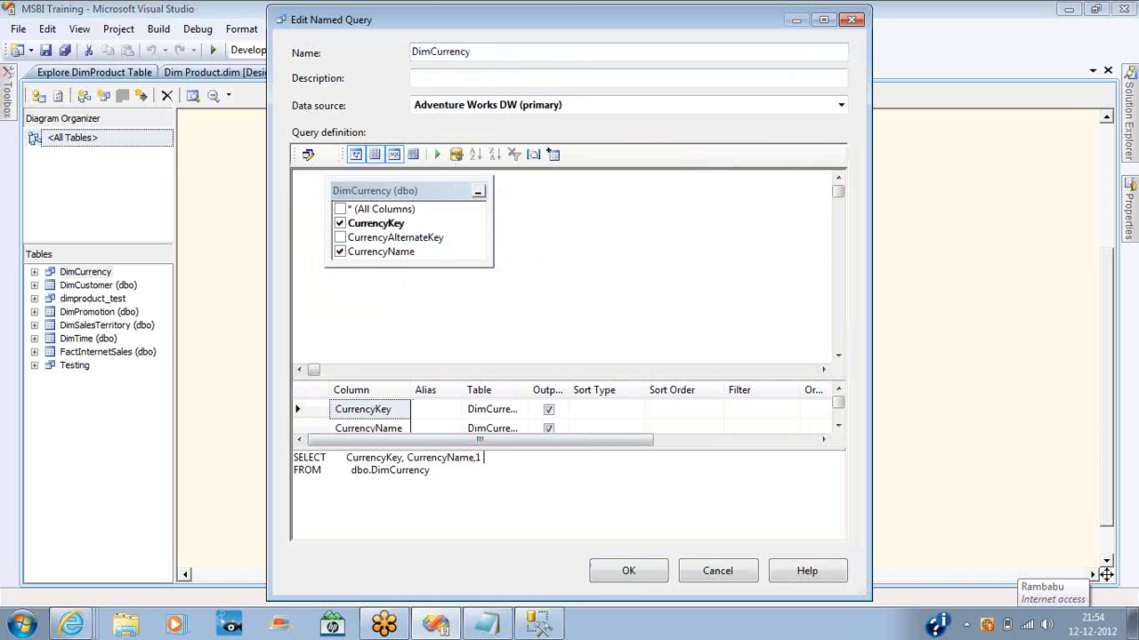
click(602, 570)
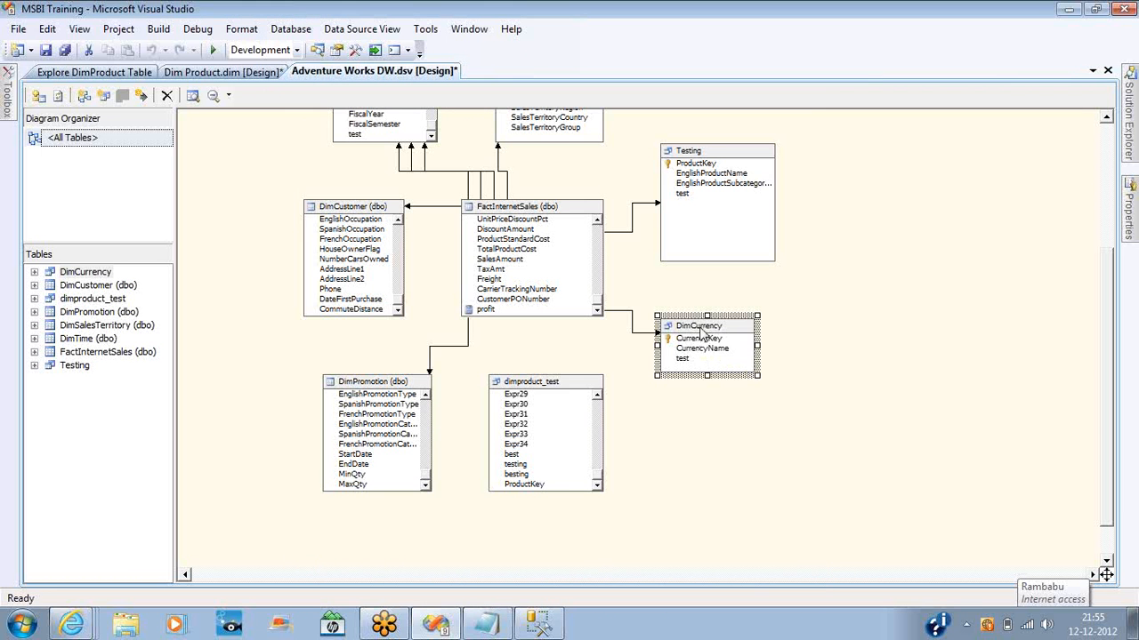
Step: Explore the data of the DimCurrency named query, including the test column, and close the data view
right_click(701, 329)
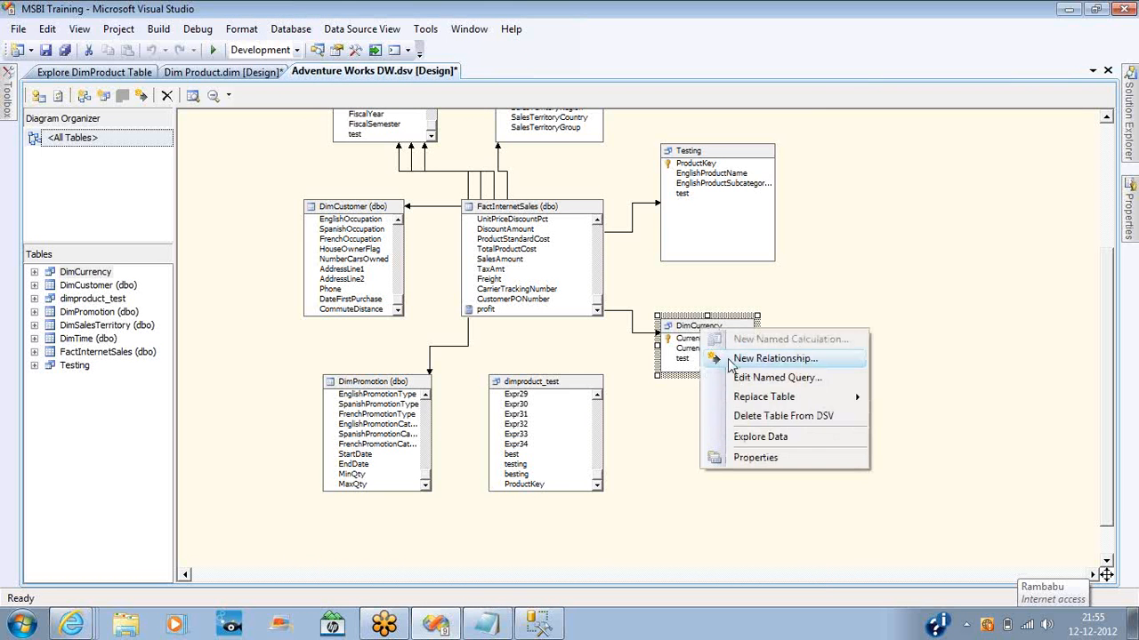
click(767, 436)
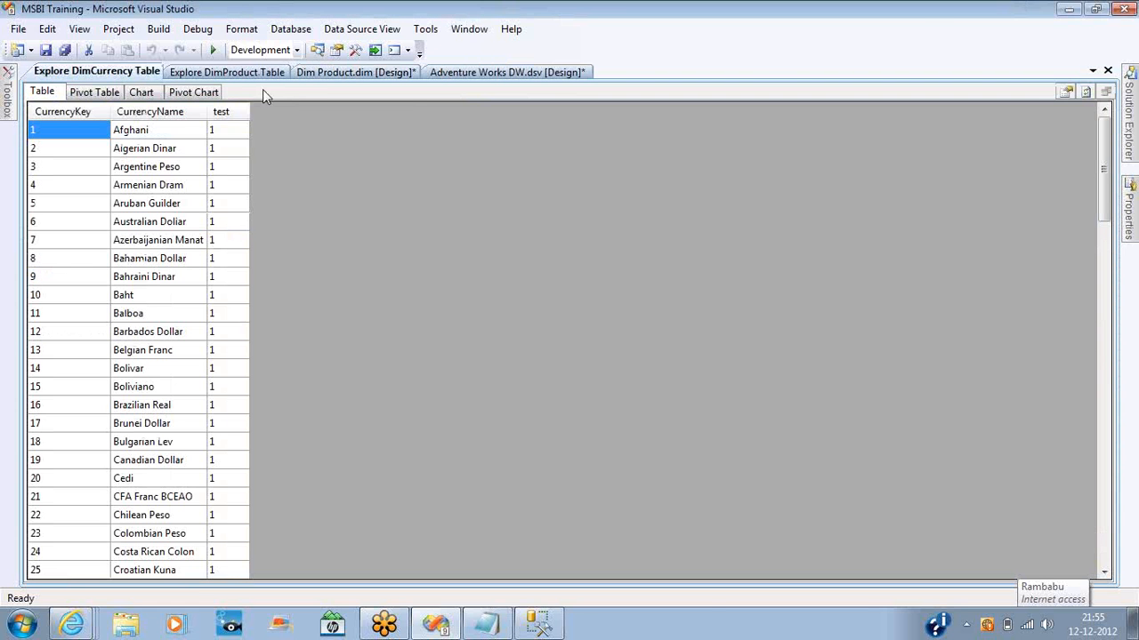
click(1108, 70)
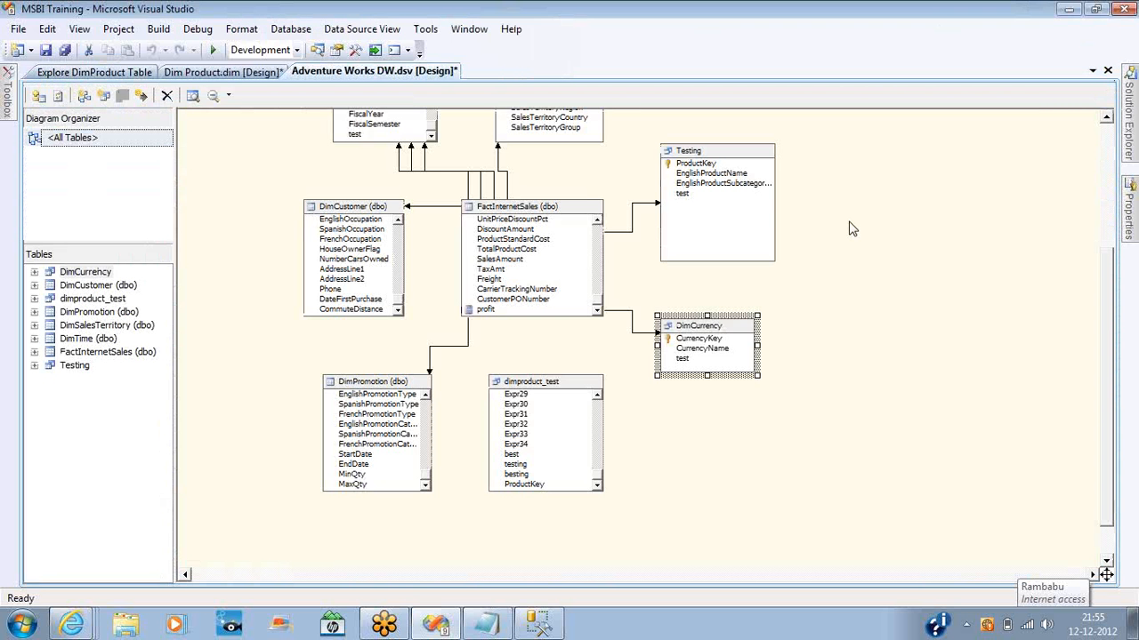
Step: Delete the dimproduct_test table from the data source view
right_click(583, 213)
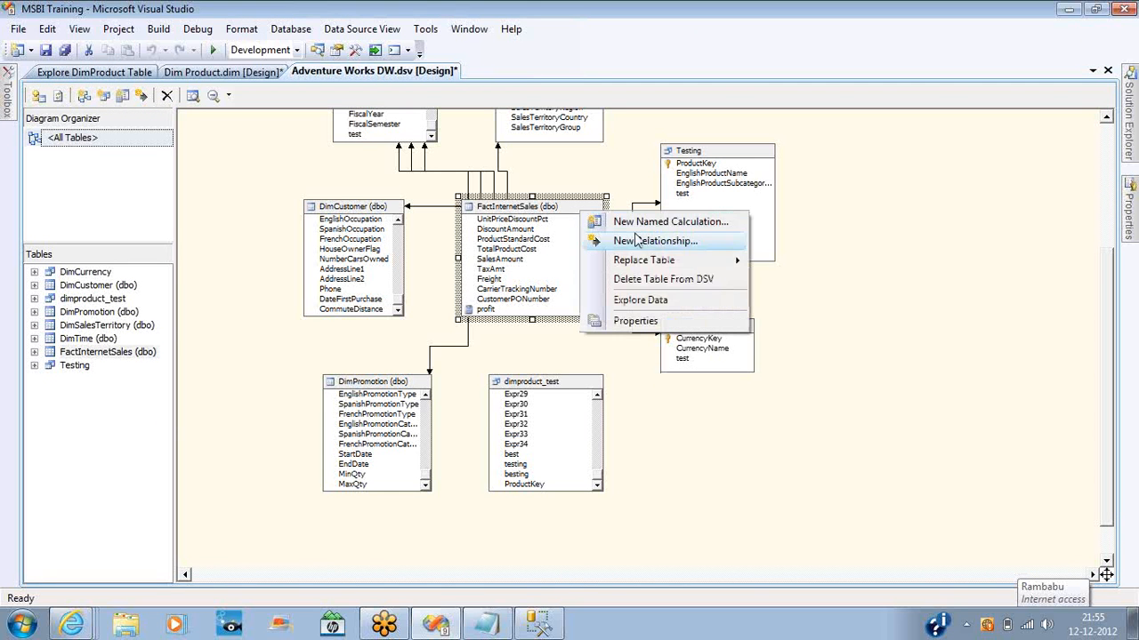
mouse_move(648, 261)
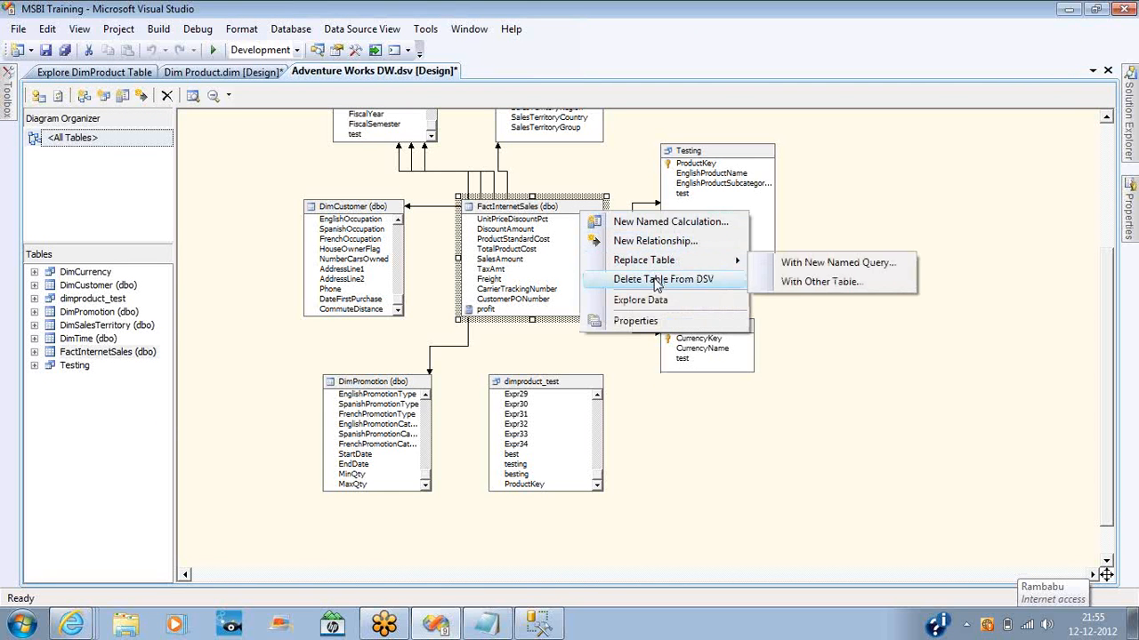
right_click(574, 382)
click(615, 472)
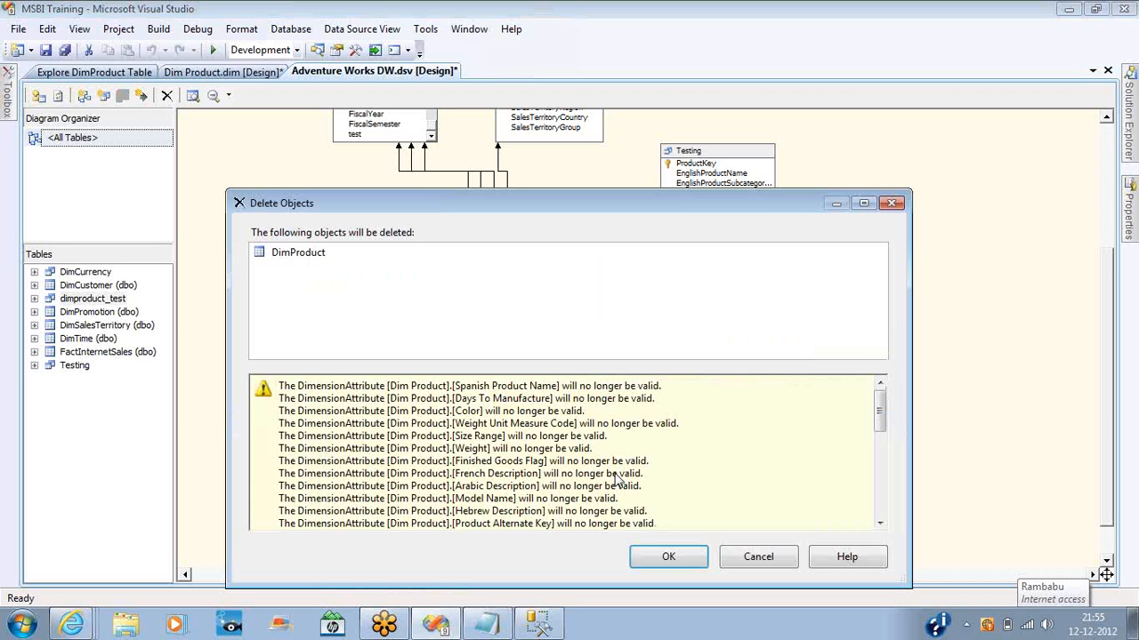
click(668, 557)
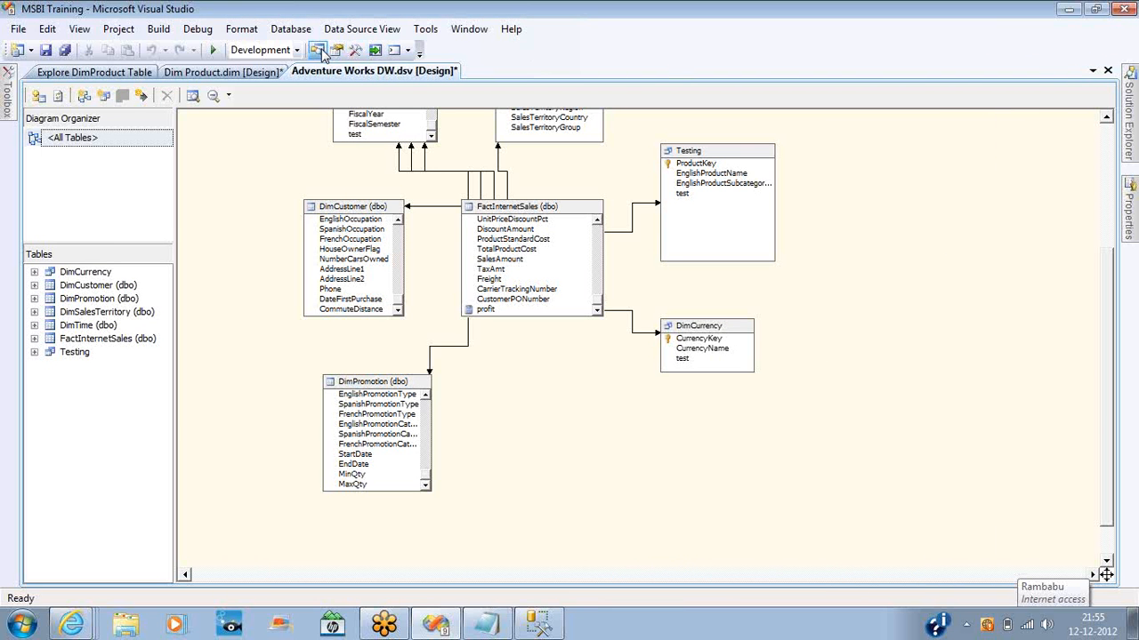
Step: Delete the Dim Product.dim dimension from the MSBI Training project
key(ctrl+alt+l)
click(995, 211)
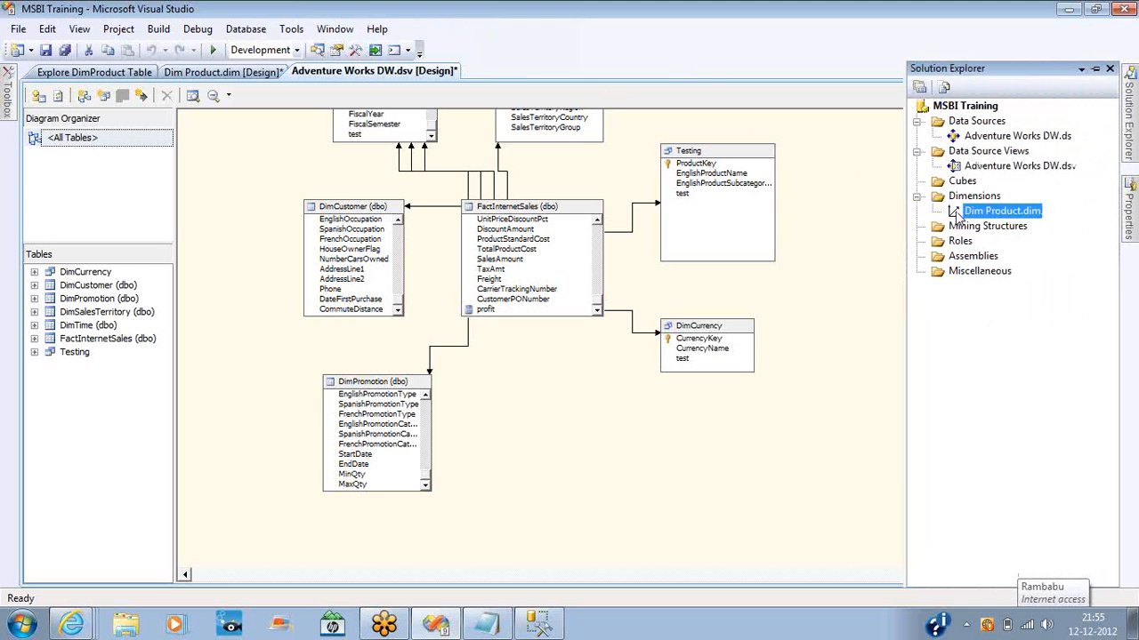
key(Delete)
click(660, 385)
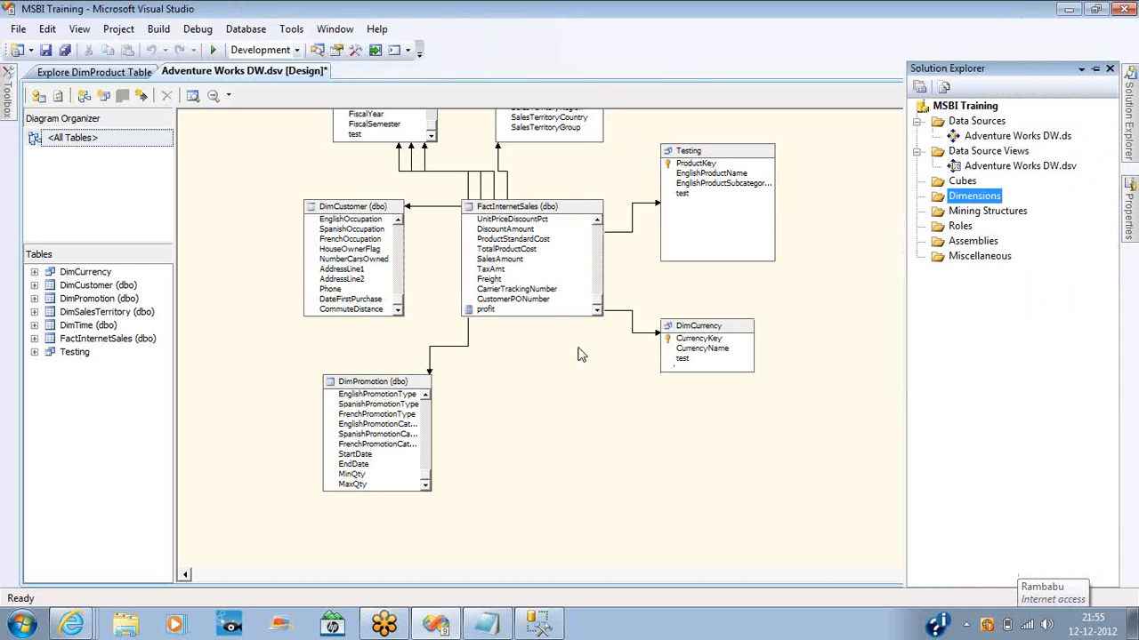
Step: Explore the data of the DimCustomer table and close the data view
right_click(372, 211)
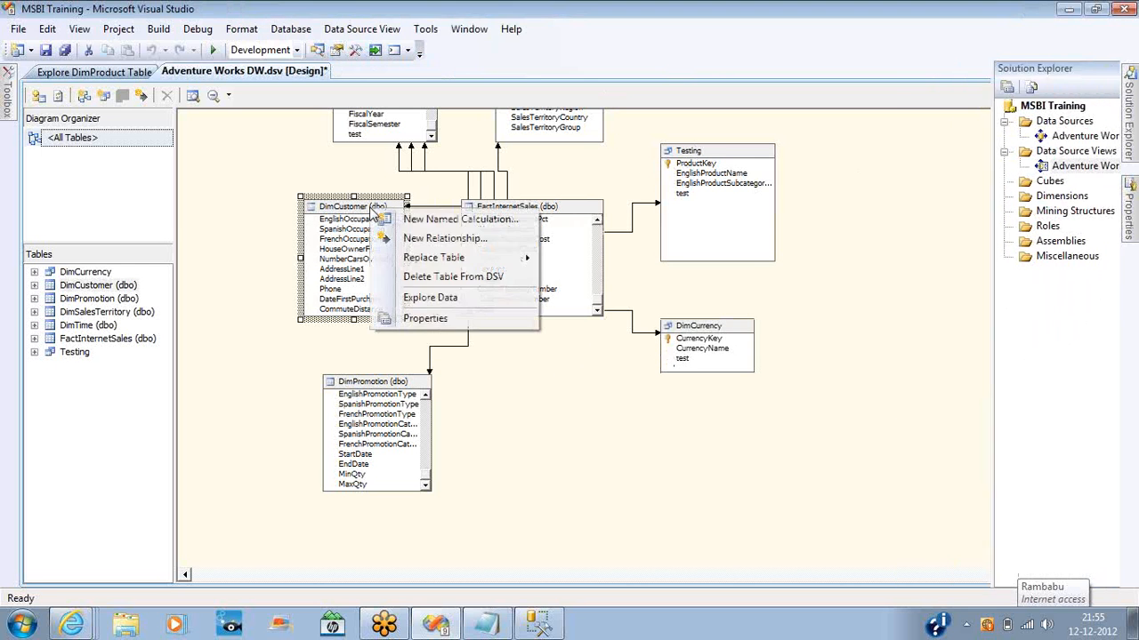
click(436, 299)
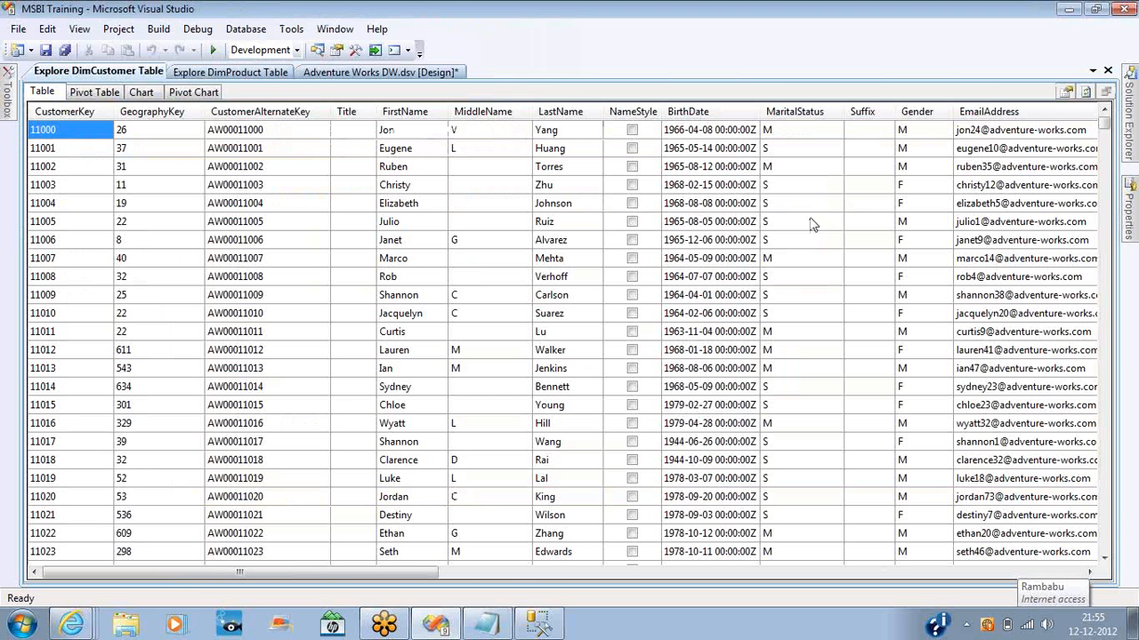
click(1108, 72)
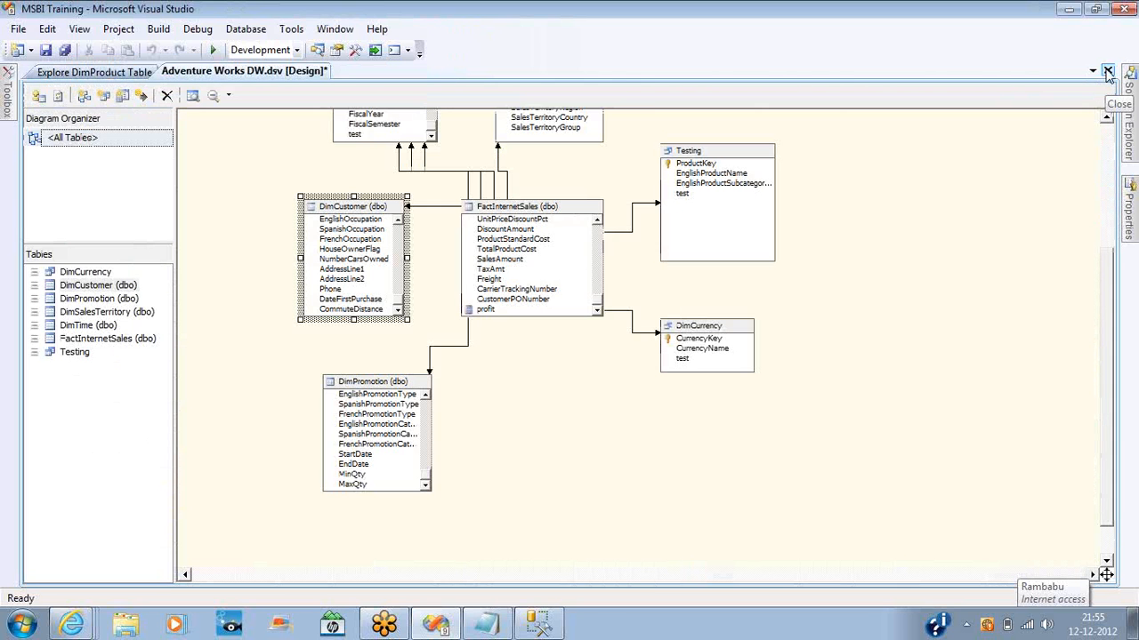
Step: View the properties of the FactInternetSales table, including its description and friendly name
right_click(562, 212)
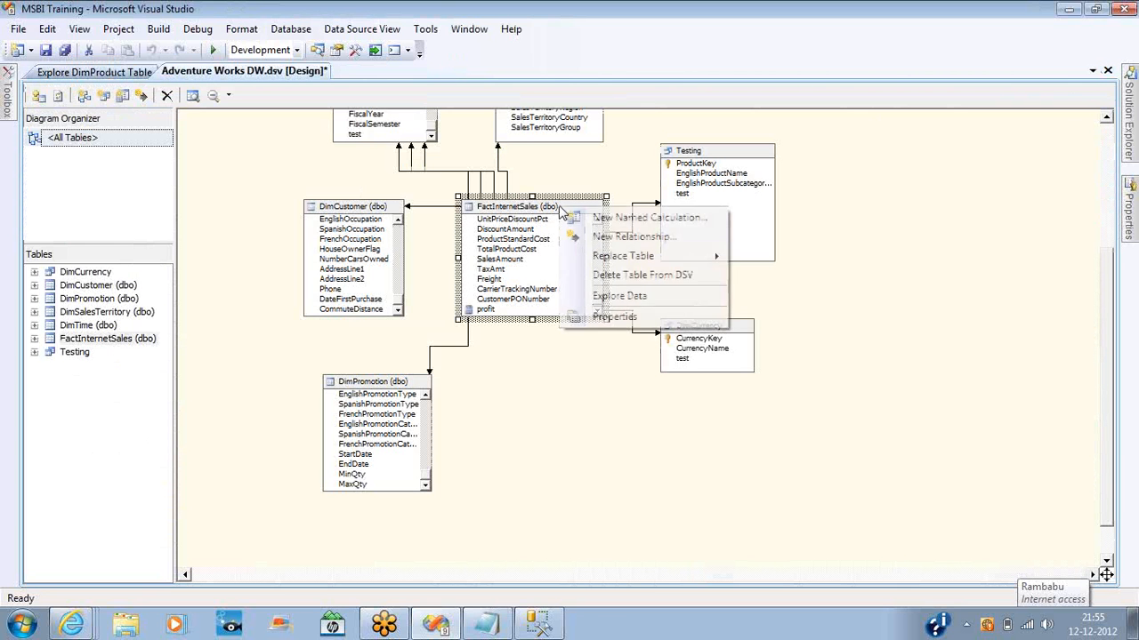
click(614, 317)
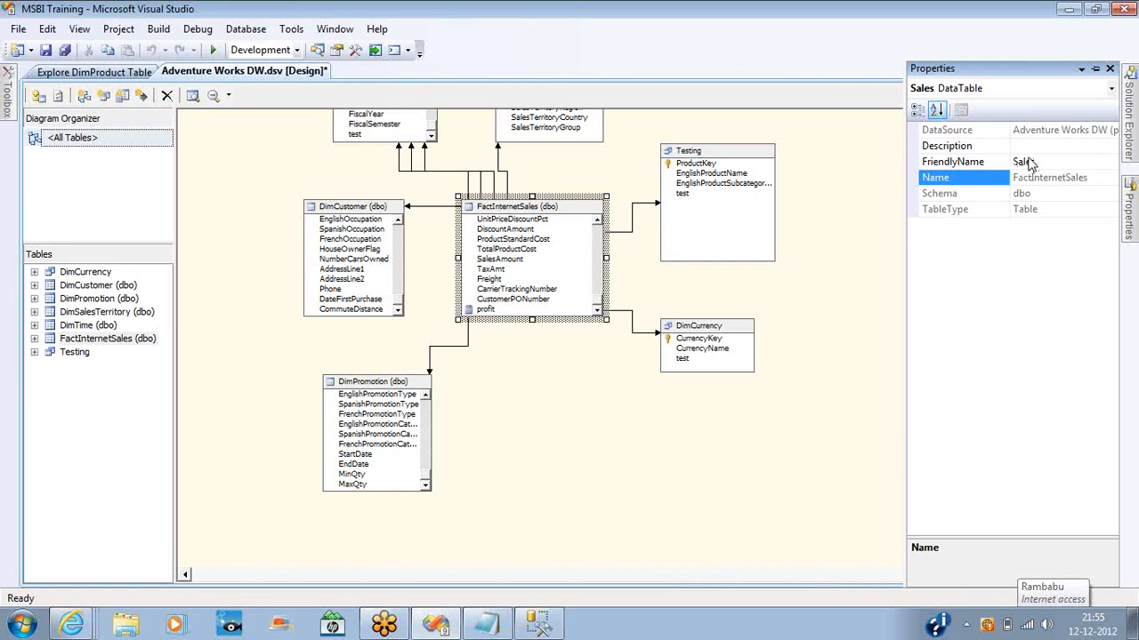
click(1035, 148)
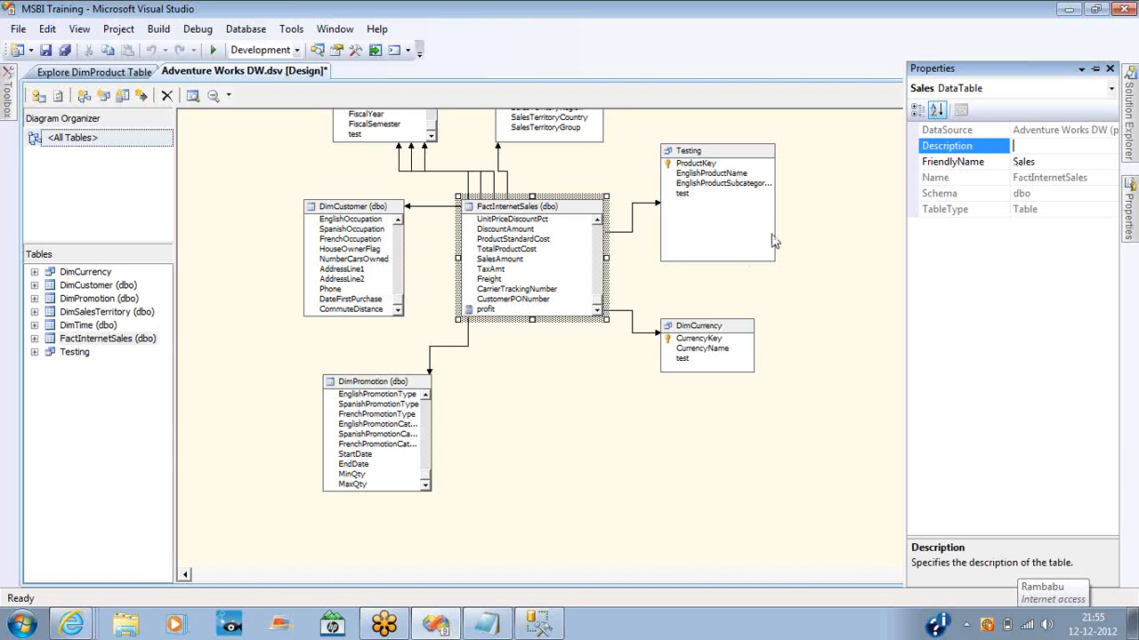
Step: Review the query definition of the Testing named query and close it without changes
right_click(709, 157)
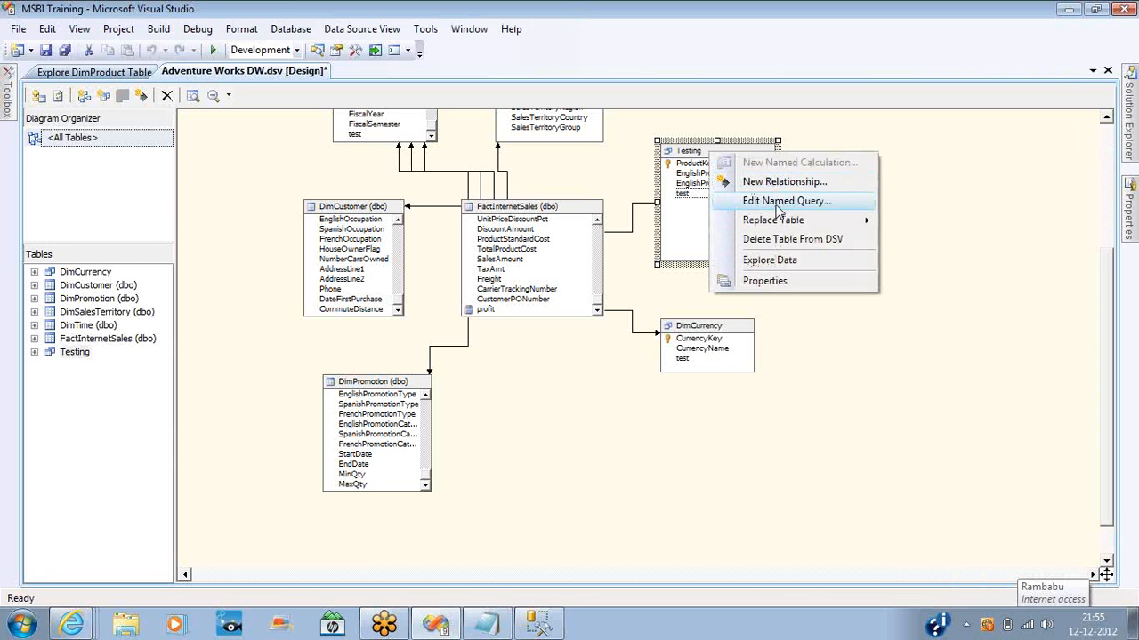
mouse_move(781, 220)
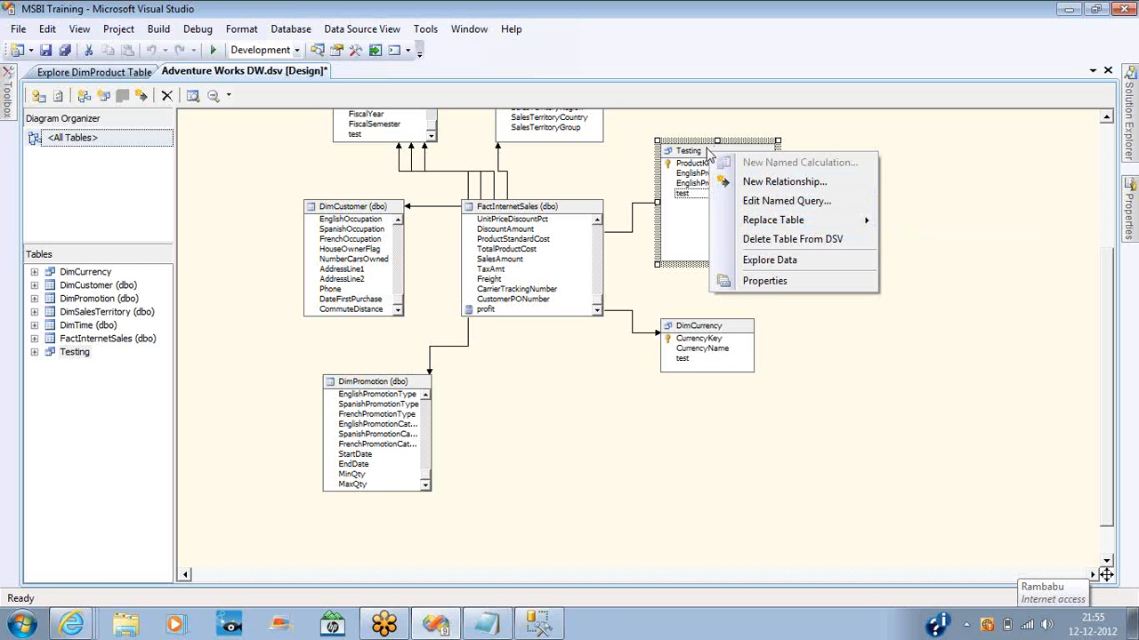
click(756, 202)
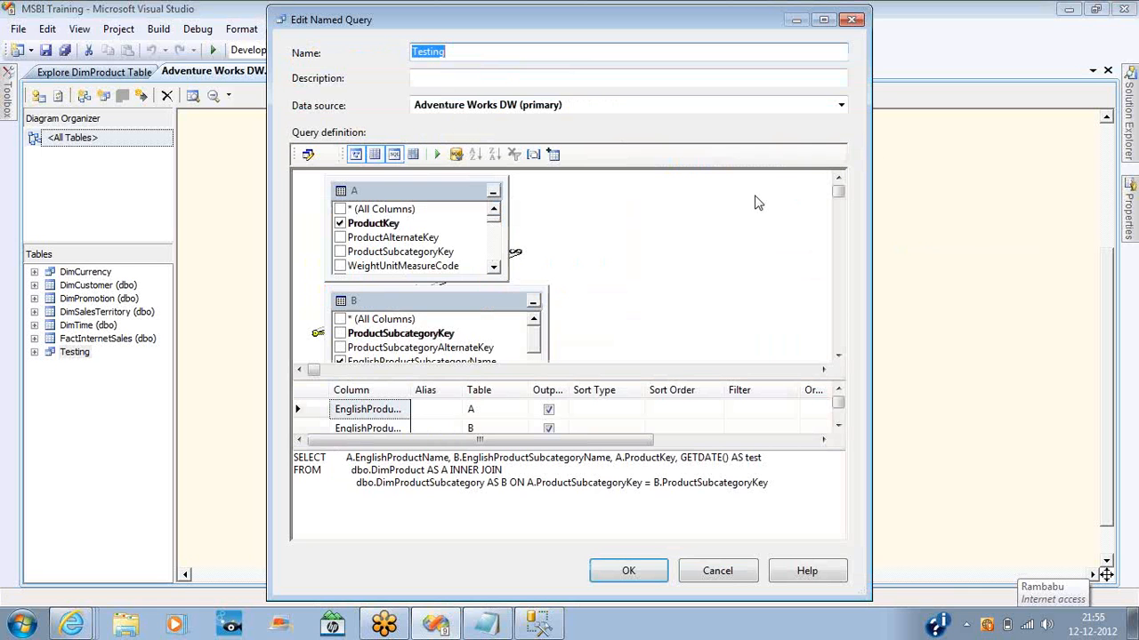
click(851, 21)
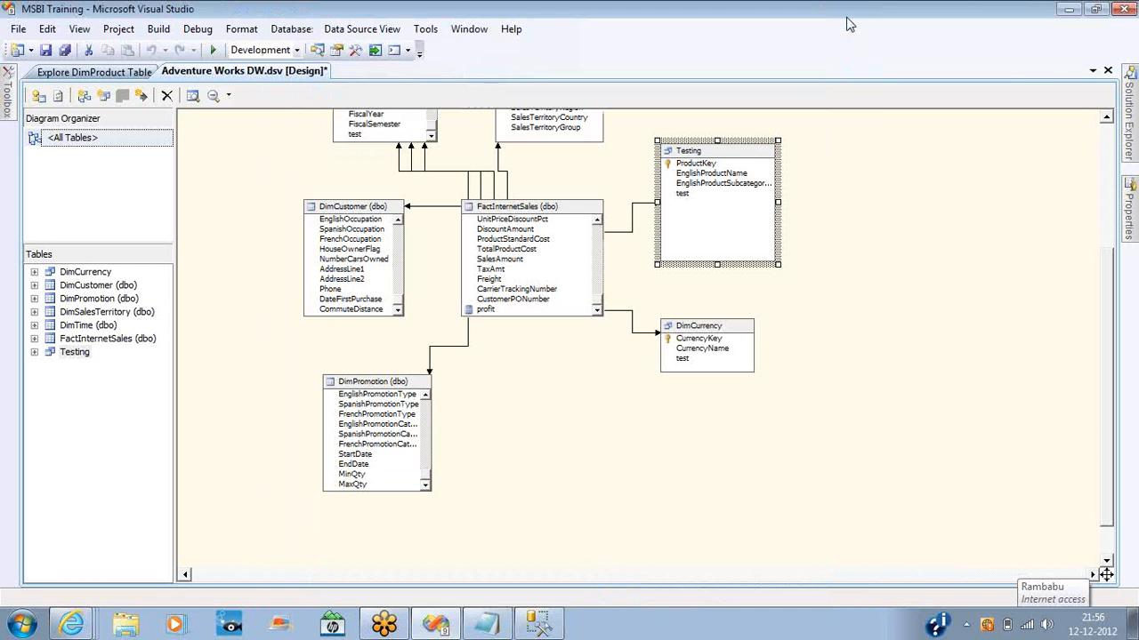
Step: Delete the Testing named query from the data source view
right_click(745, 151)
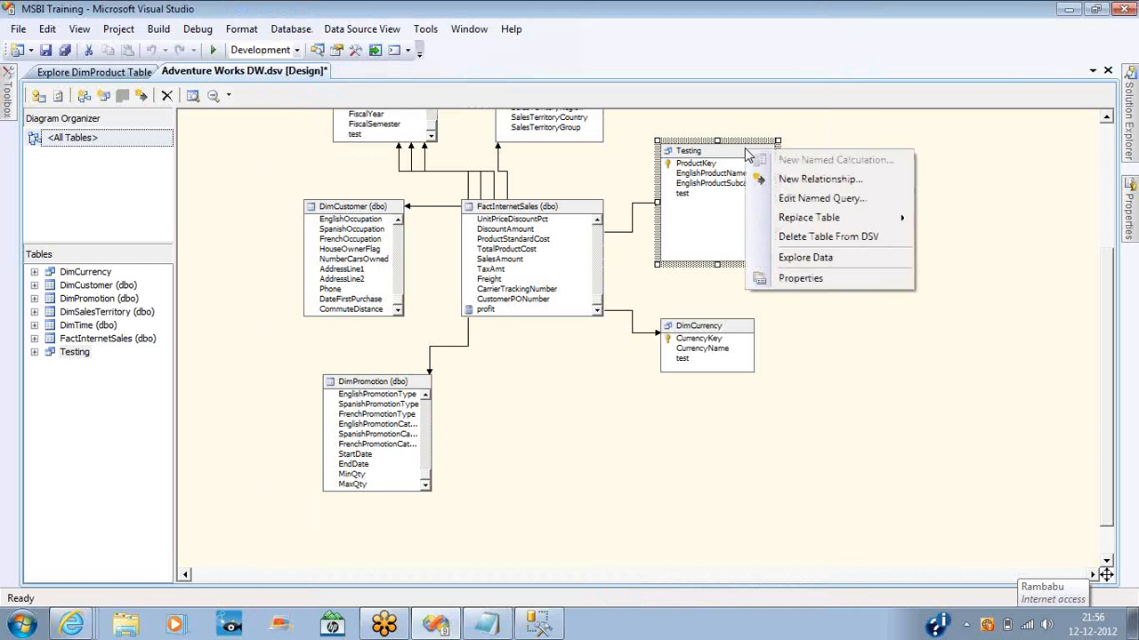
click(820, 238)
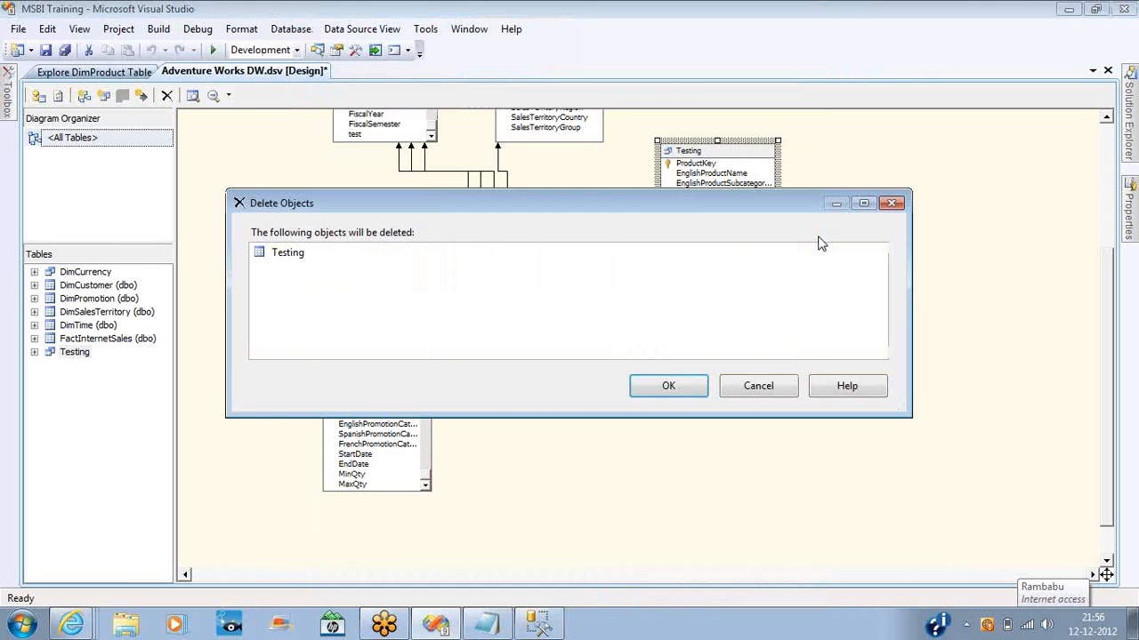
key(Return)
Step: Explore the rows of the DimCurrency named query again and return to the data source view design
right_click(726, 330)
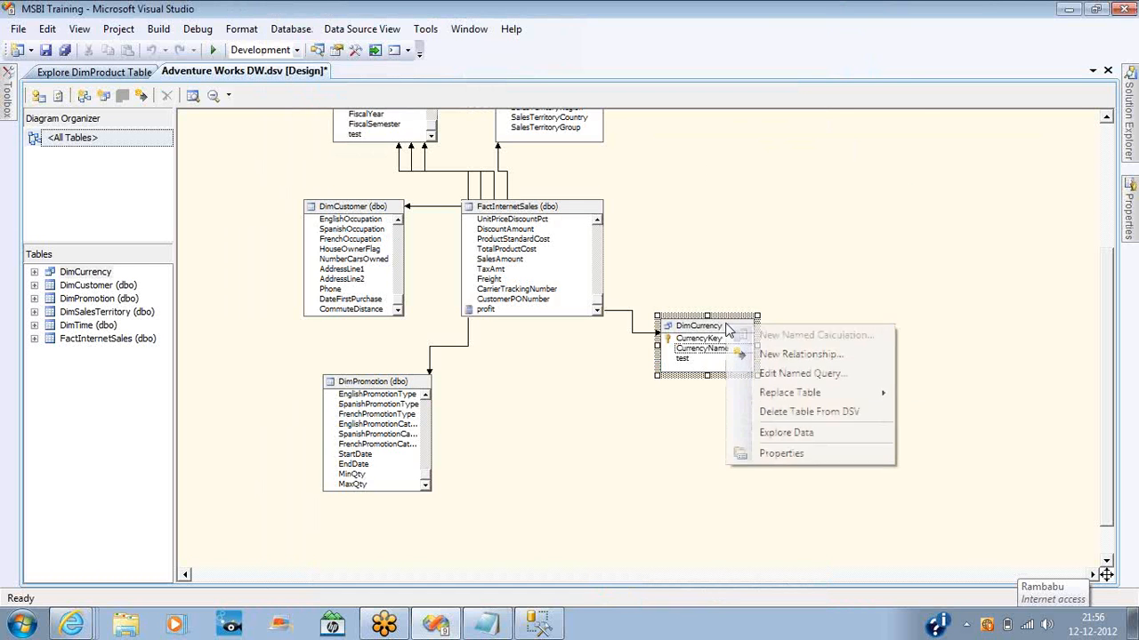
click(780, 434)
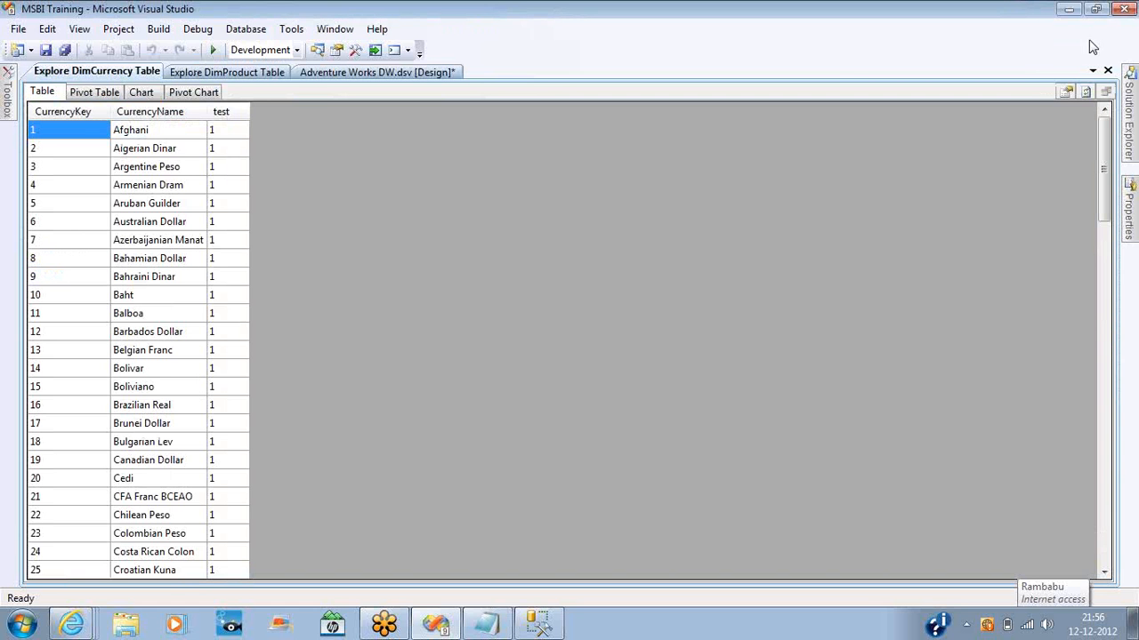
click(1107, 70)
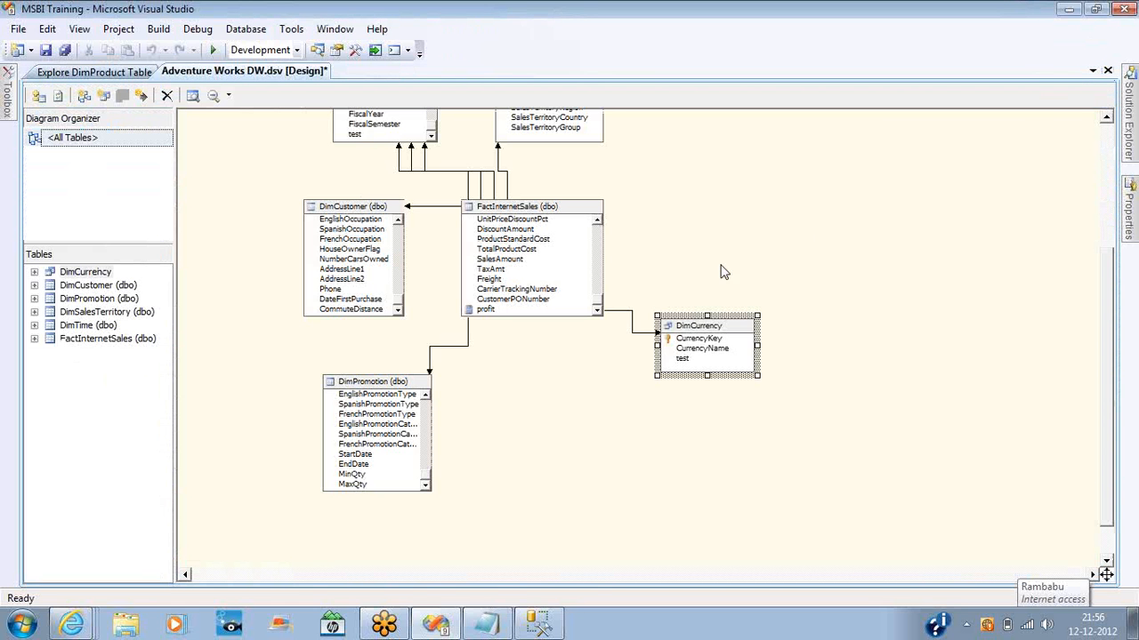
Step: Delete the logical primary key on CurrencyKey in DimCurrency and set CurrencyName as the logical primary key instead
right_click(693, 343)
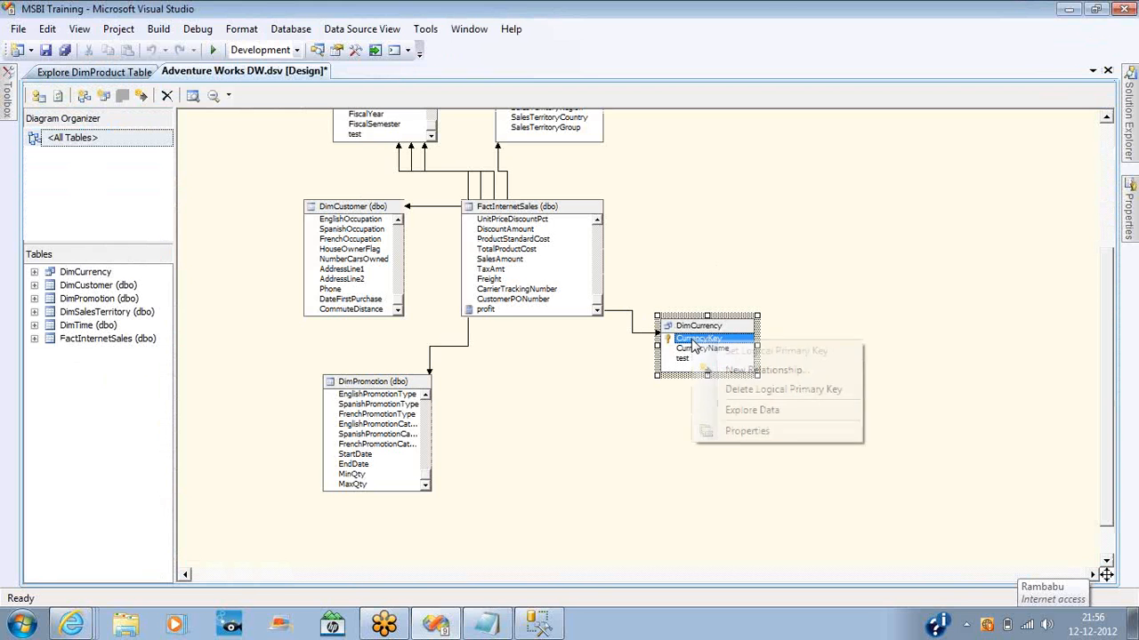
click(732, 390)
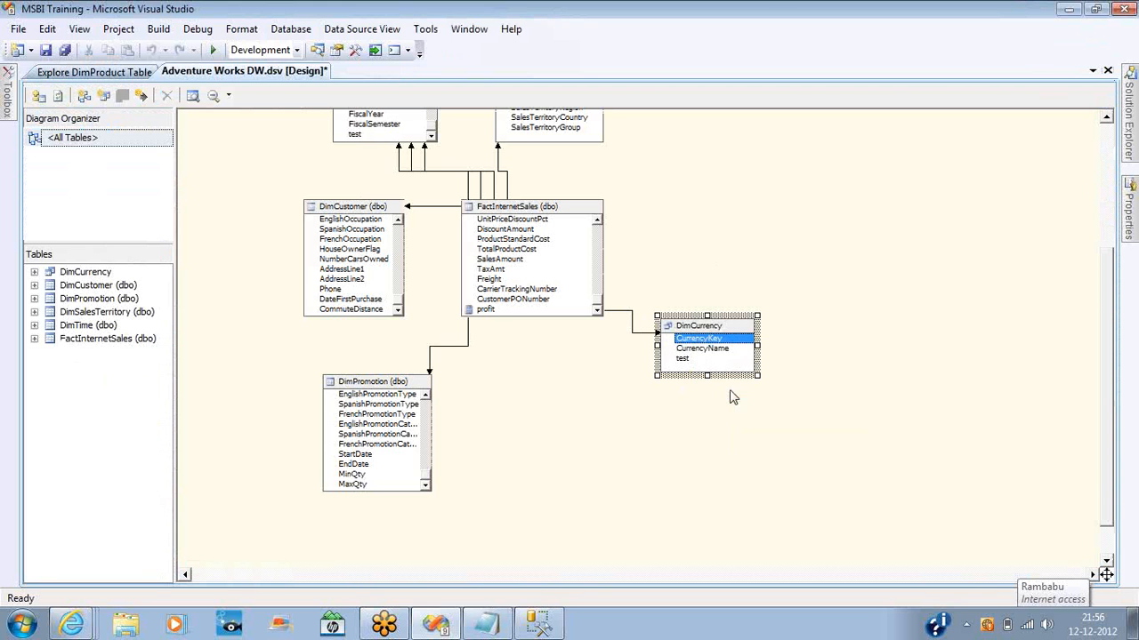
right_click(694, 355)
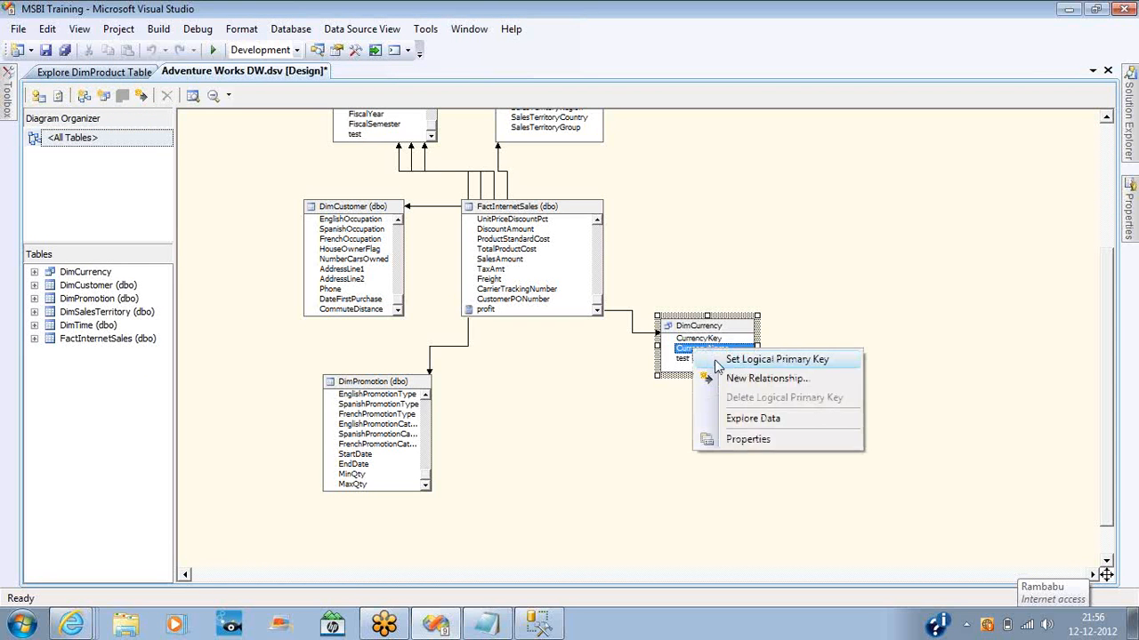
click(730, 363)
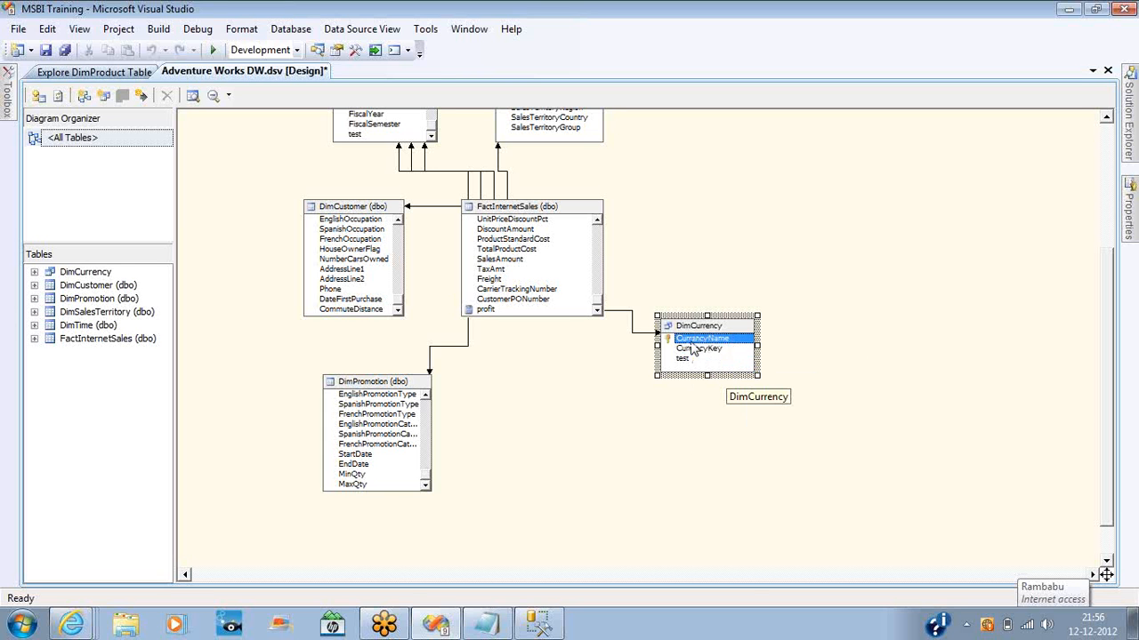
Step: Set CurrencyName, CurrencyKey and test together as the composite logical primary key of DimCurrency
ctrl+click(696, 349)
ctrl+click(692, 359)
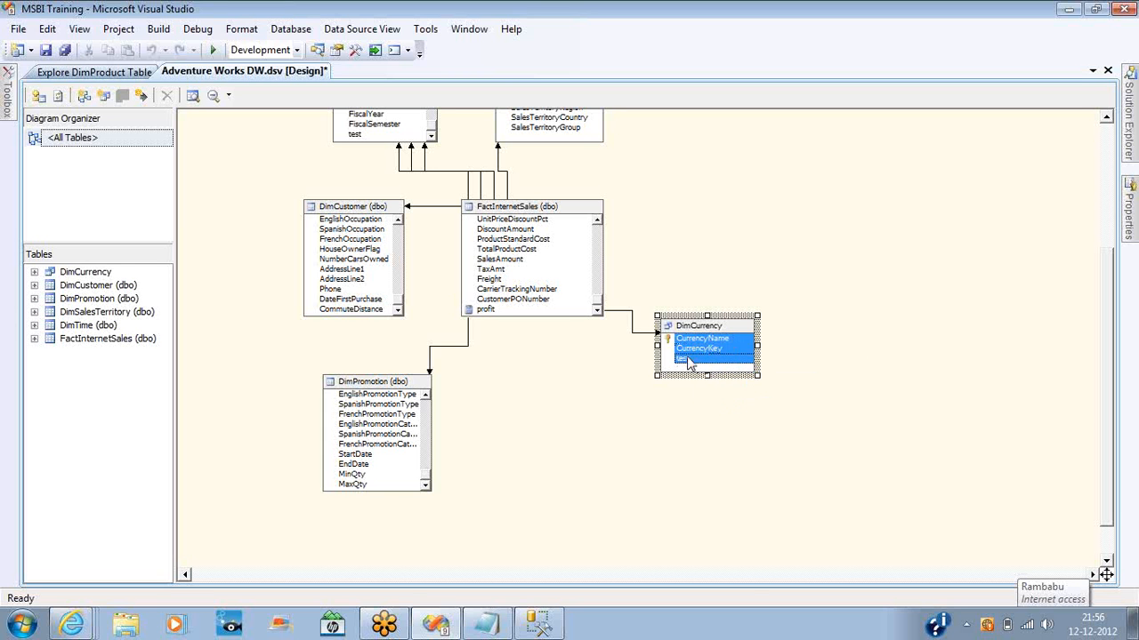
right_click(699, 349)
click(734, 360)
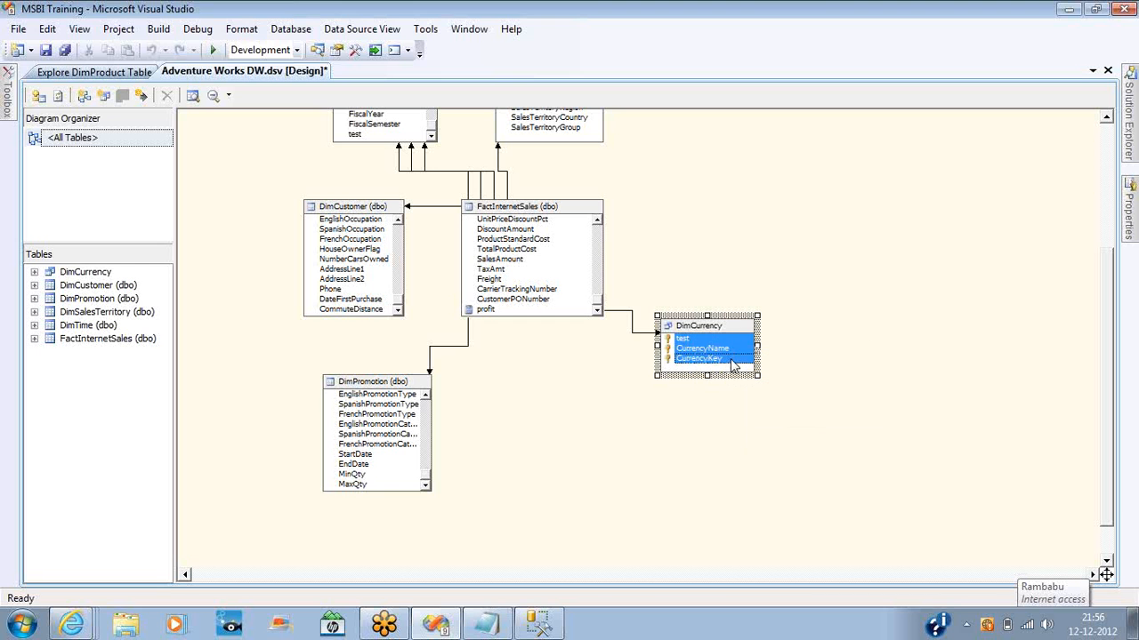
Step: Replace the DimCustomer table with a new named query that keeps the name DimCustomer and the existing columns
right_click(494, 230)
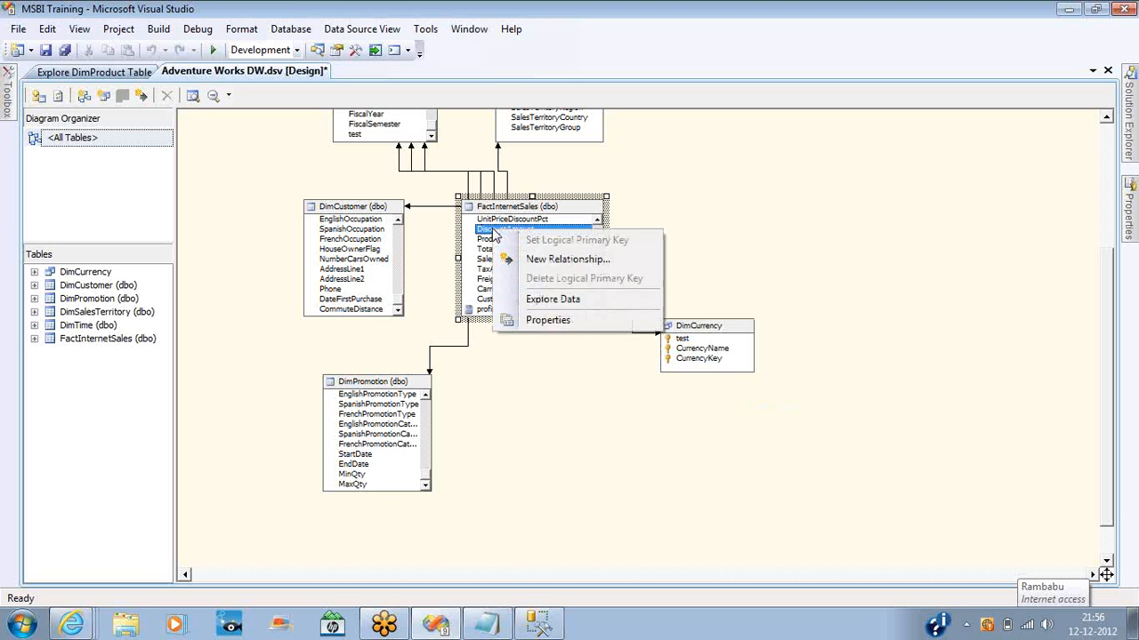
click(398, 236)
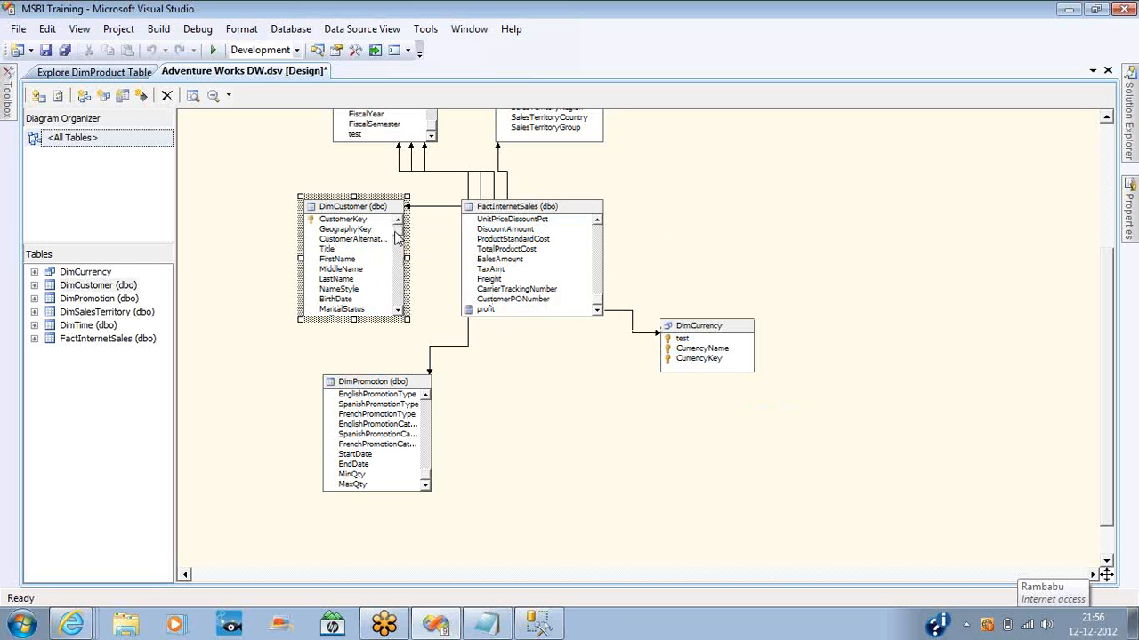
right_click(349, 211)
mouse_move(408, 258)
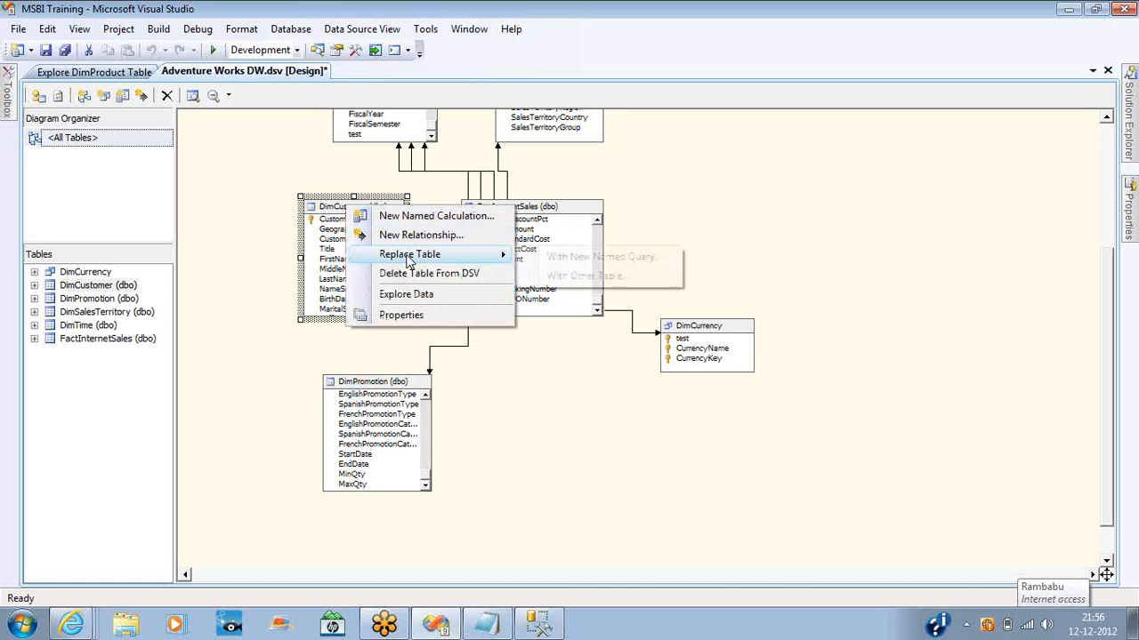
click(574, 257)
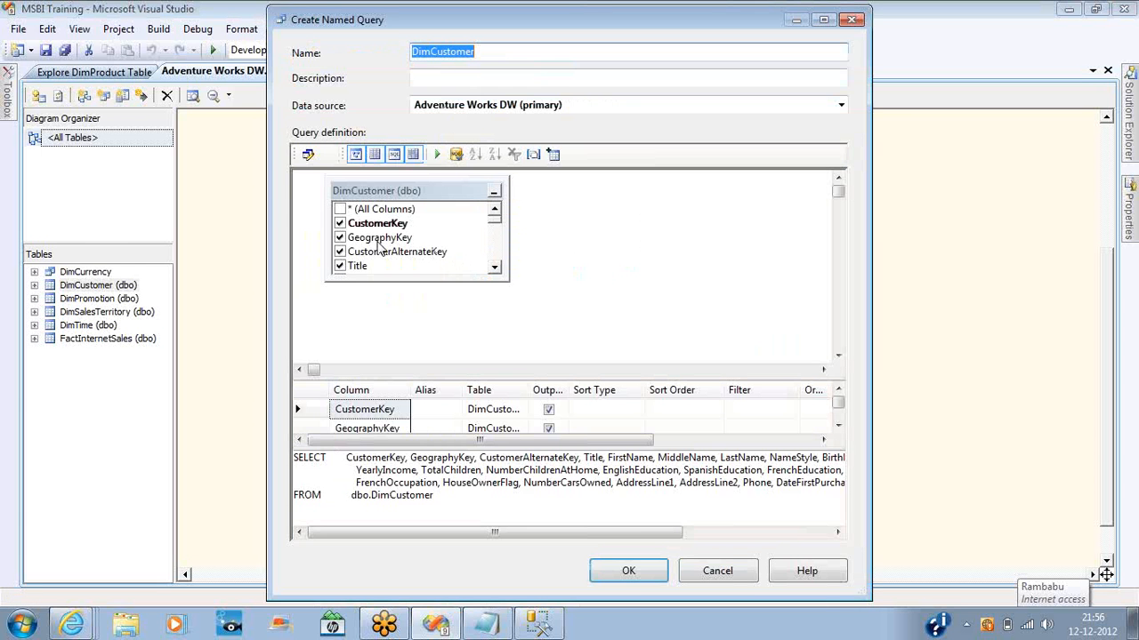
click(637, 576)
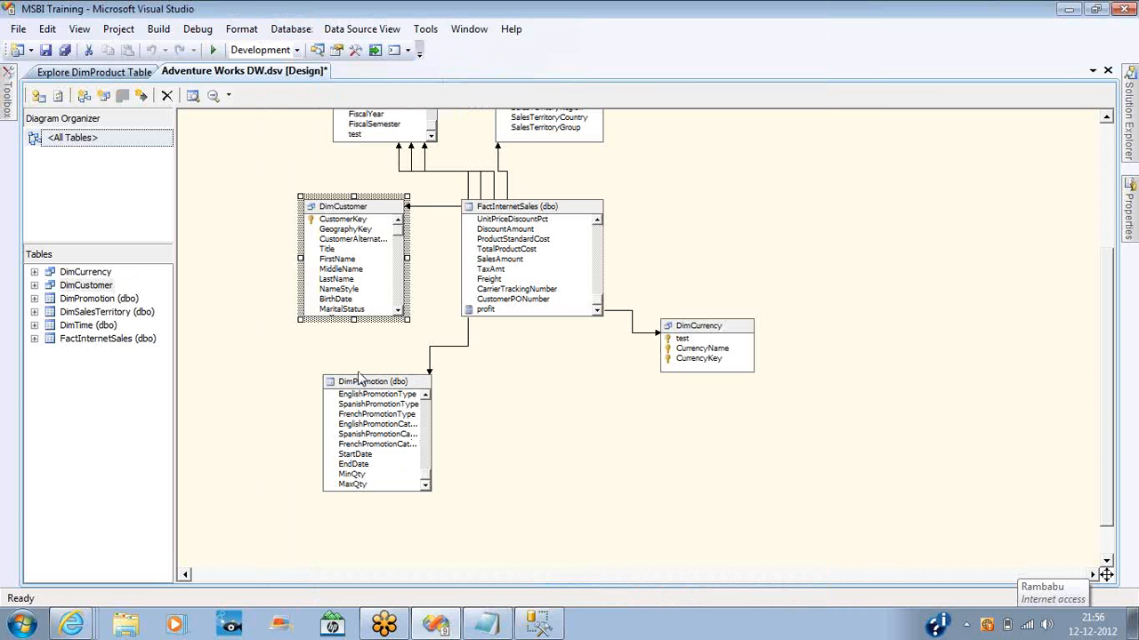
Step: Set GeographyKey as the logical primary key of DimCustomer and switch the key back to CustomerKey
right_click(337, 230)
click(384, 248)
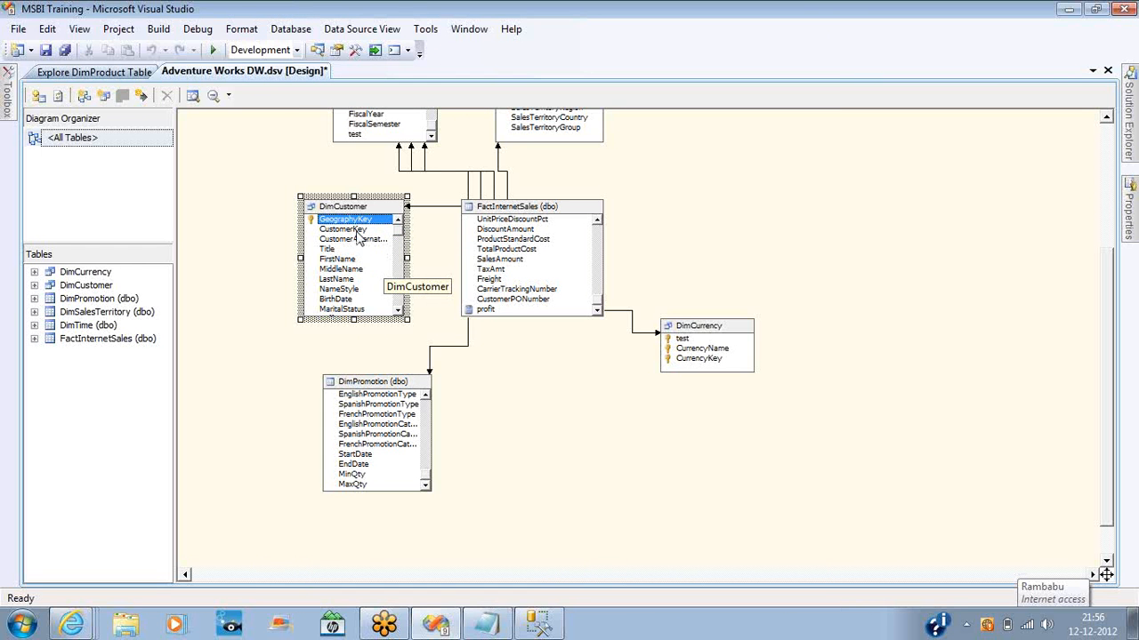
right_click(358, 233)
click(386, 246)
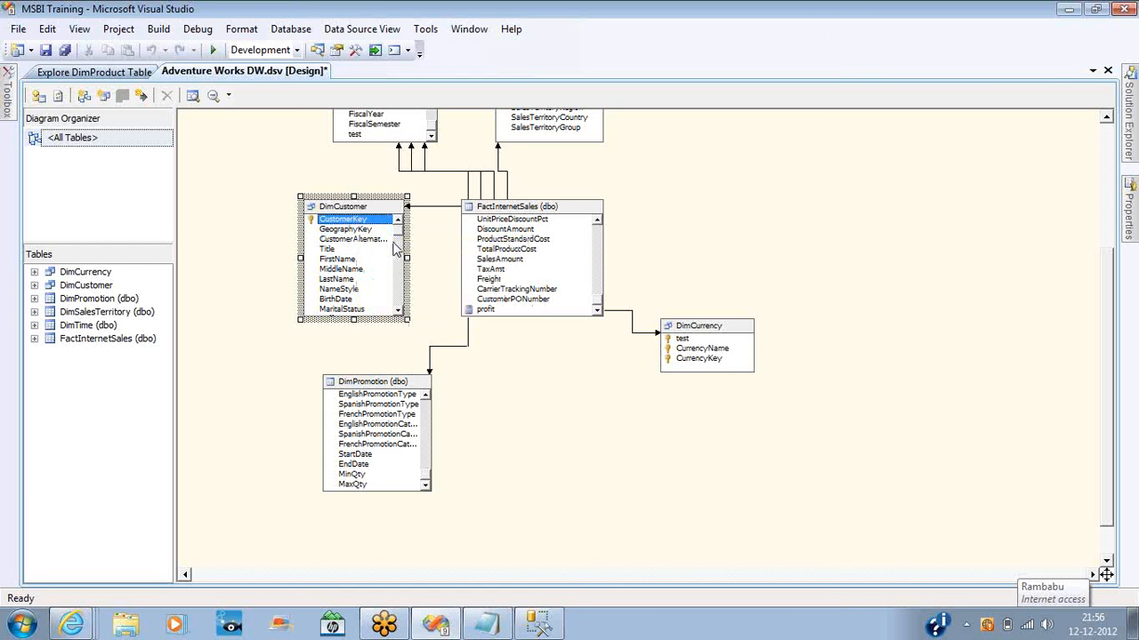
Step: Set CurrencyKey as the only logical primary key of DimCurrency and check the key options for its test column and DimCustomer's MiddleName
right_click(692, 362)
click(735, 372)
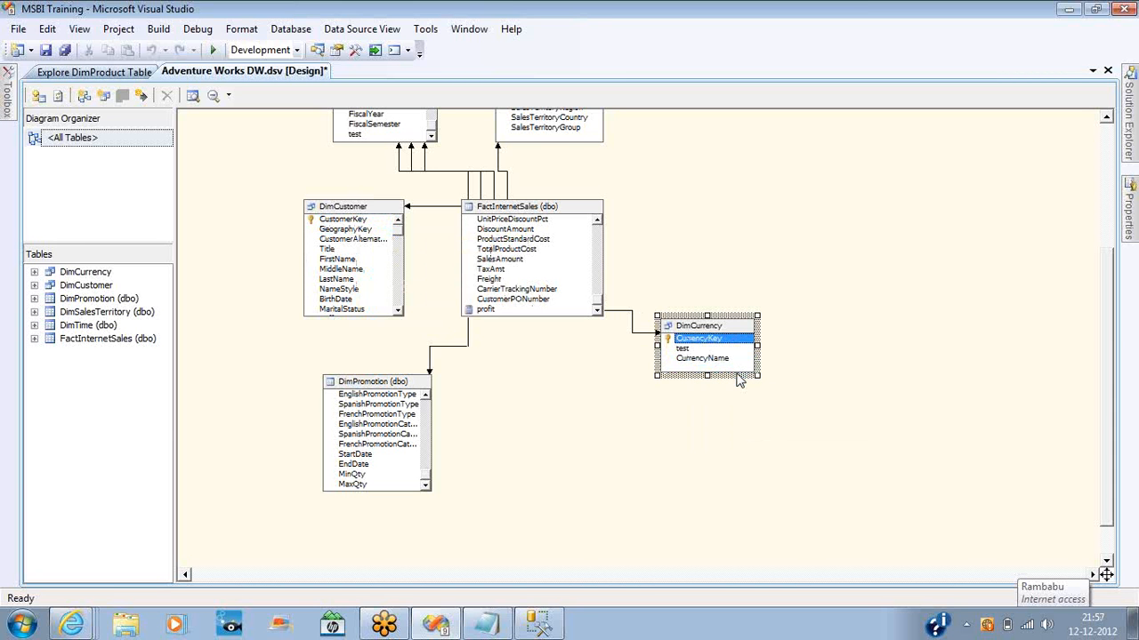
right_click(692, 354)
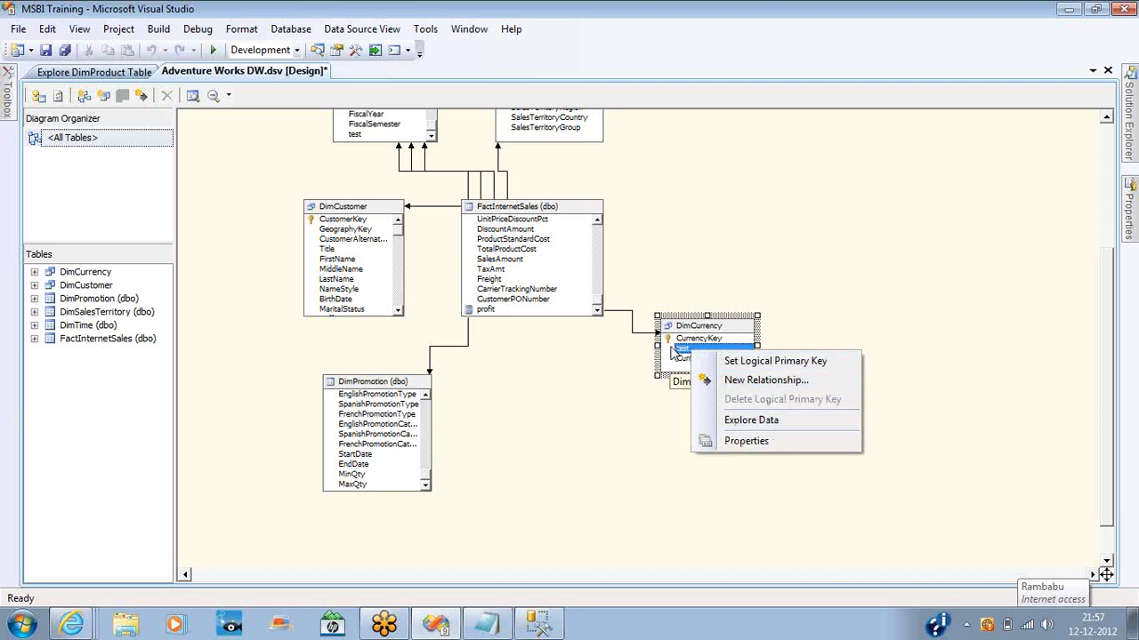
click(341, 270)
right_click(341, 272)
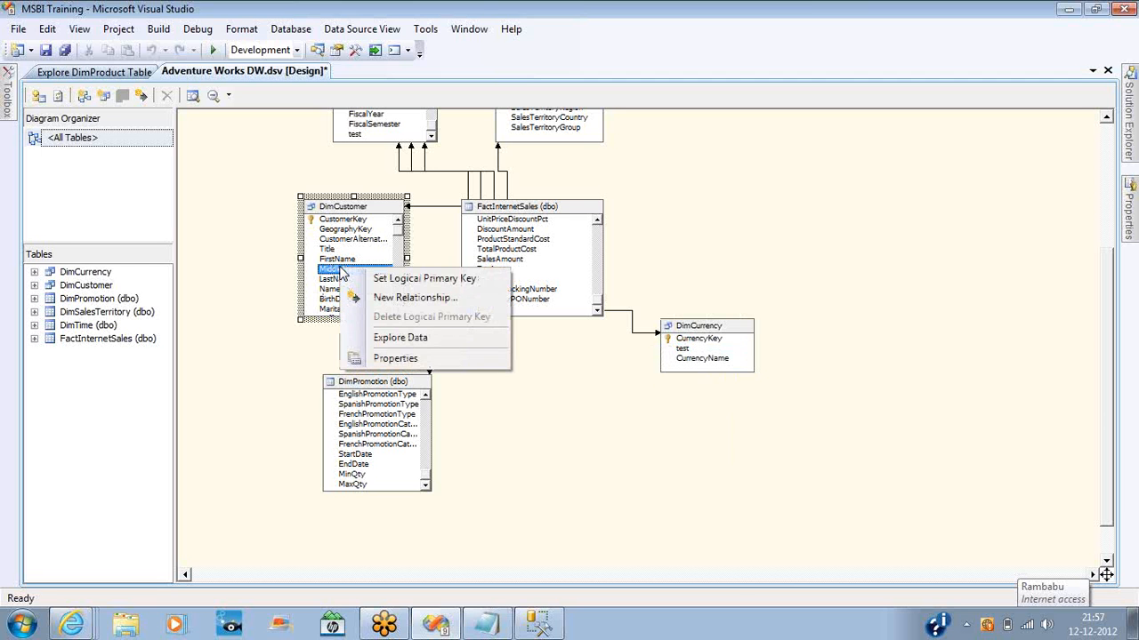
Step: Add a named calculation called test with the expression 1 to the DimPromotion table
click(361, 390)
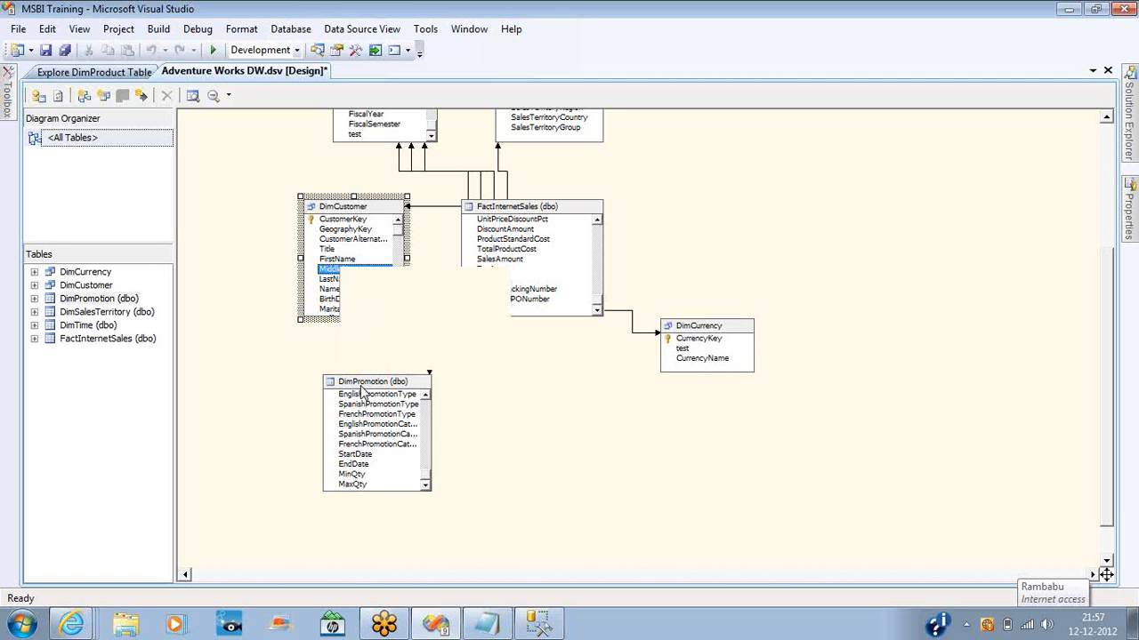
right_click(363, 391)
click(398, 397)
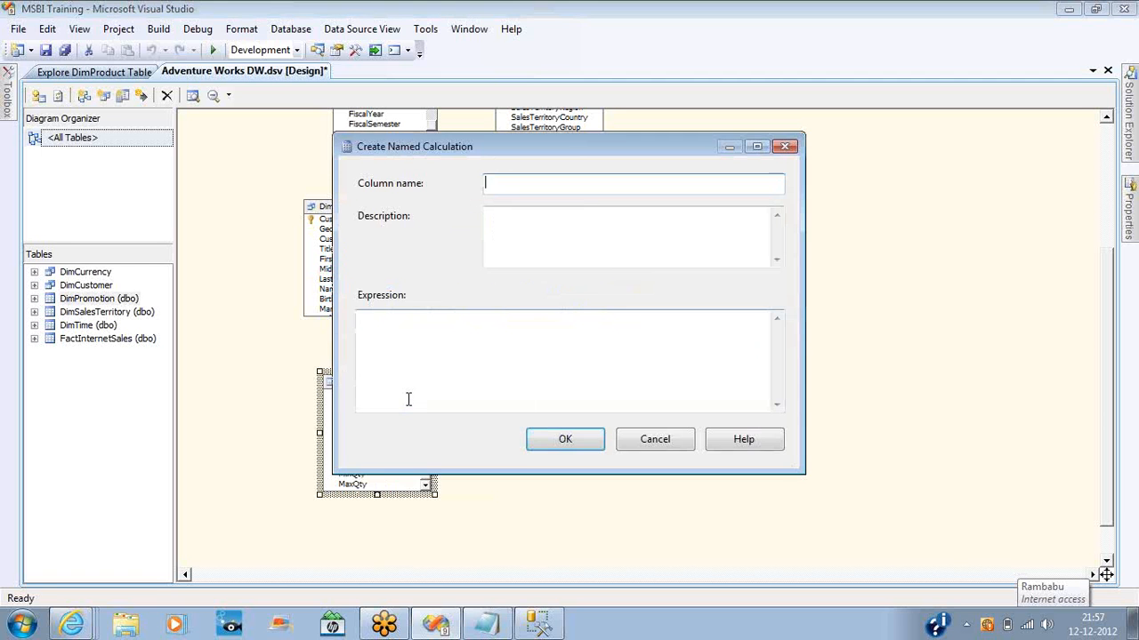
text(test)
click(452, 320)
text(1)
click(560, 439)
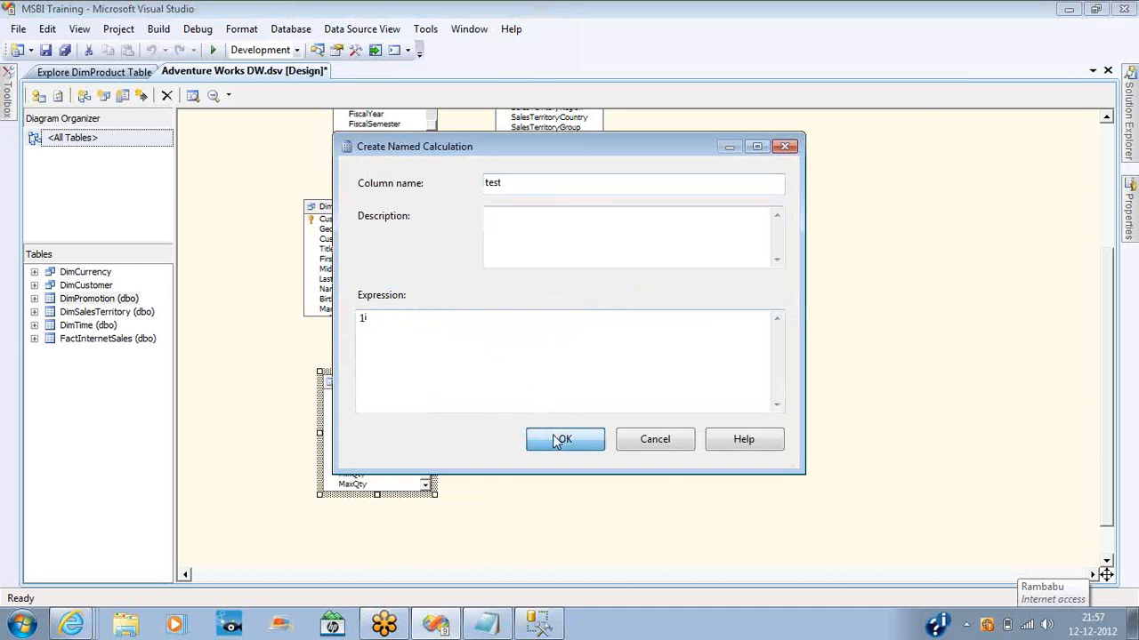
Step: Edit the test named calculation in DimPromotion so its expression is 100
click(348, 486)
right_click(348, 486)
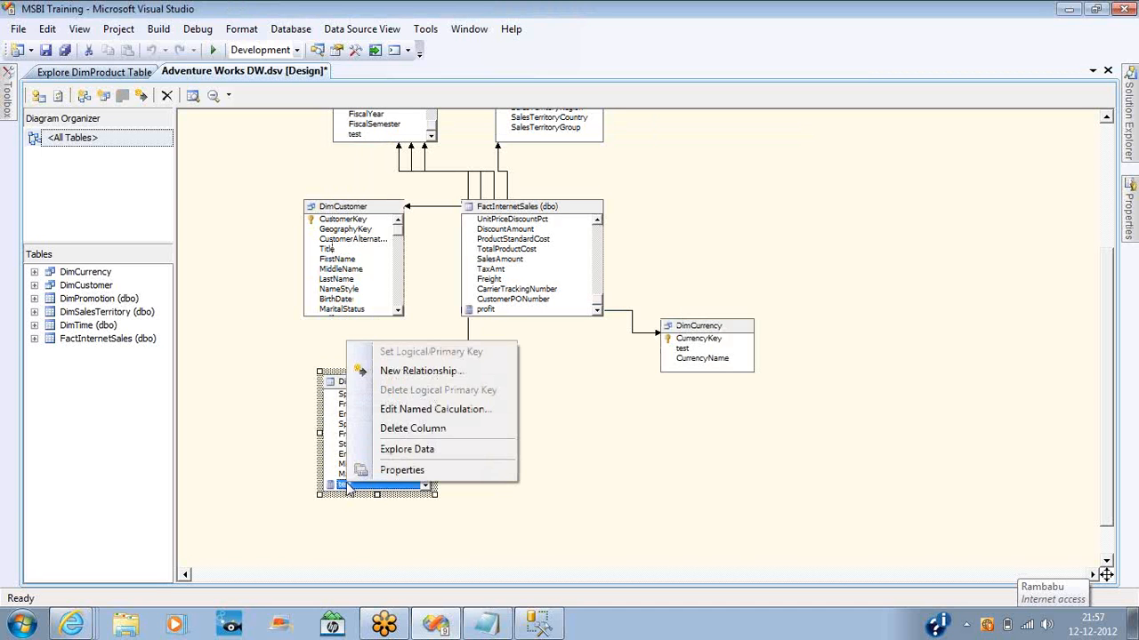
click(413, 410)
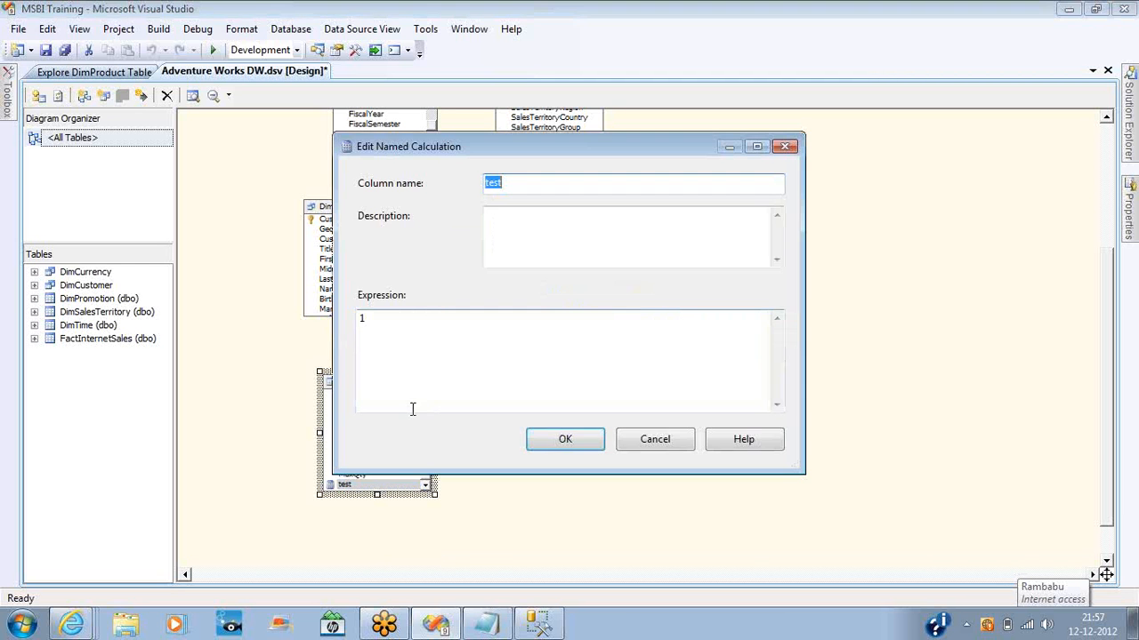
click(436, 324)
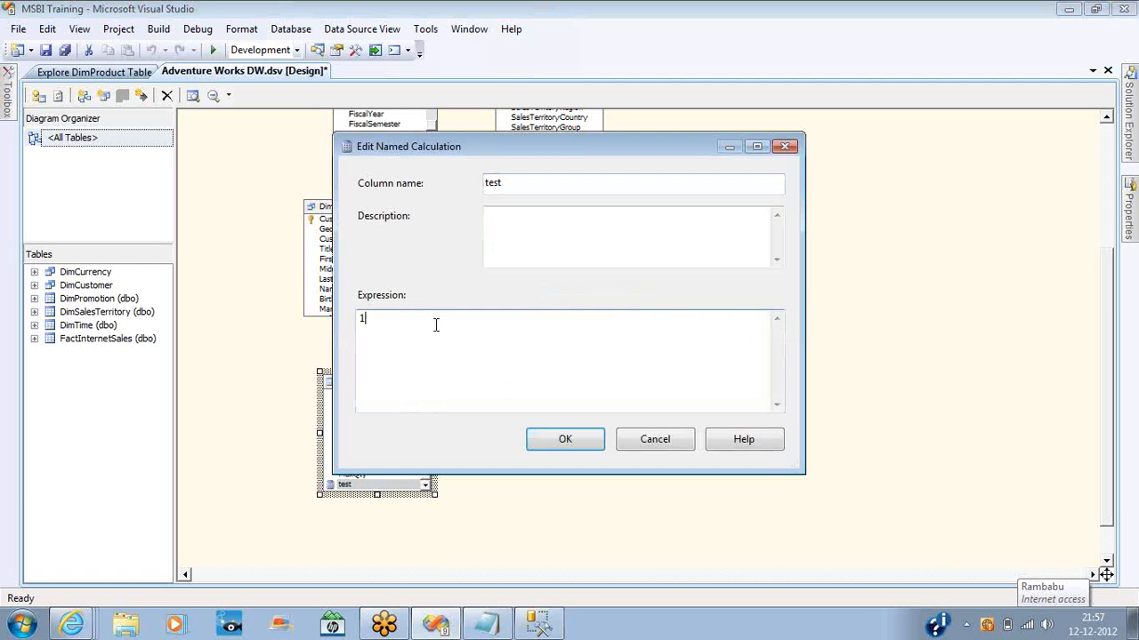
text(00)
click(560, 439)
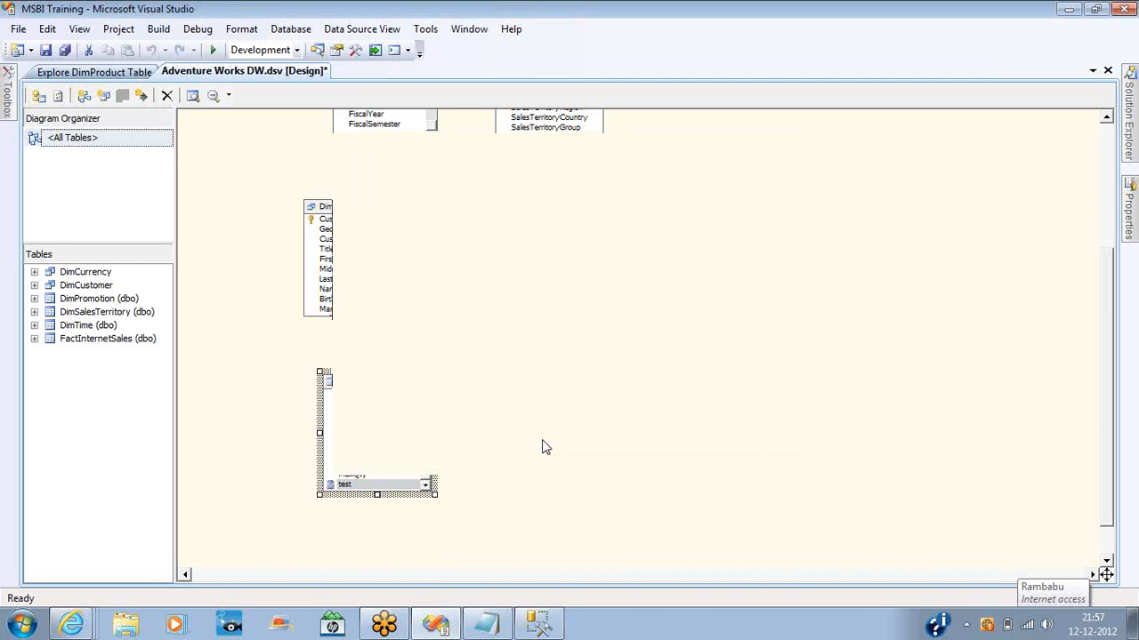
Step: Close the Adventure Works DW data source view design and save its changes
click(344, 485)
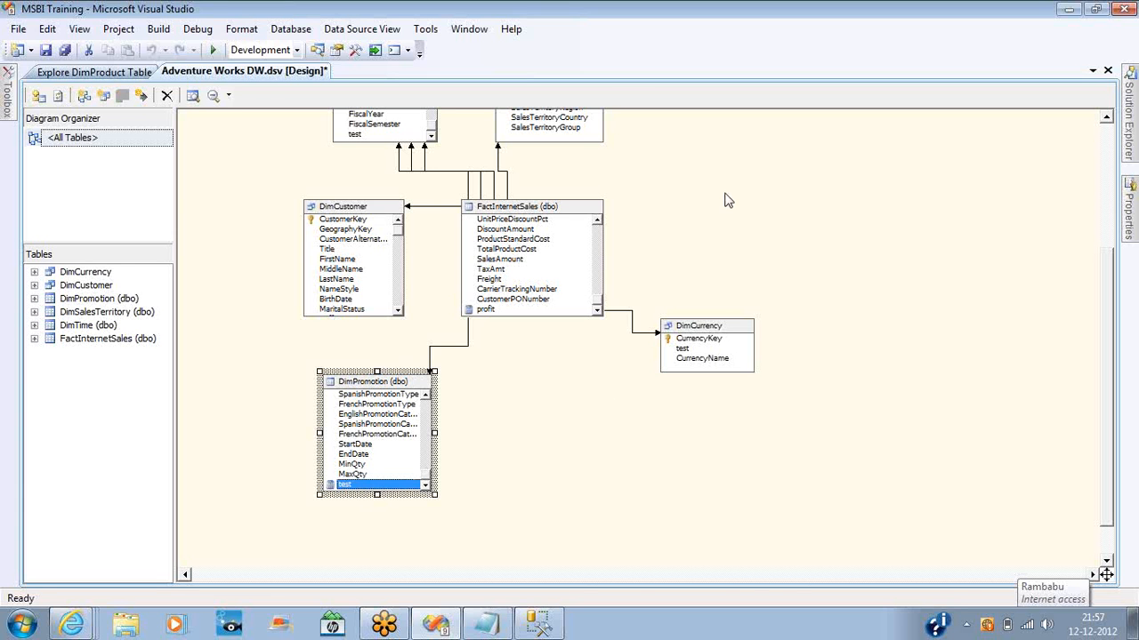
click(746, 200)
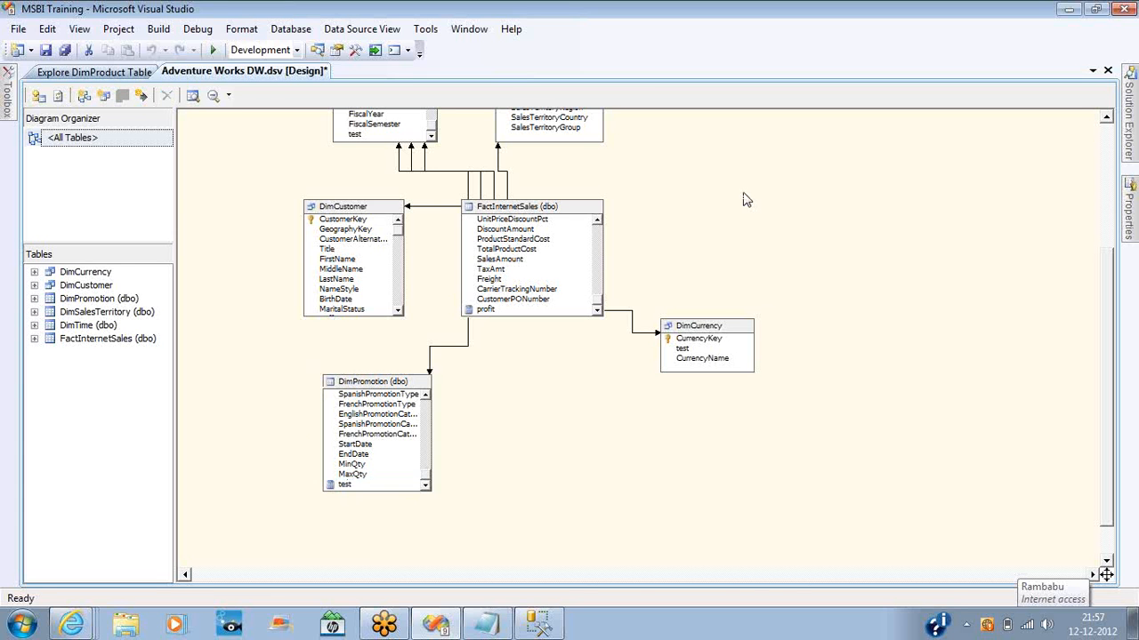
click(1108, 73)
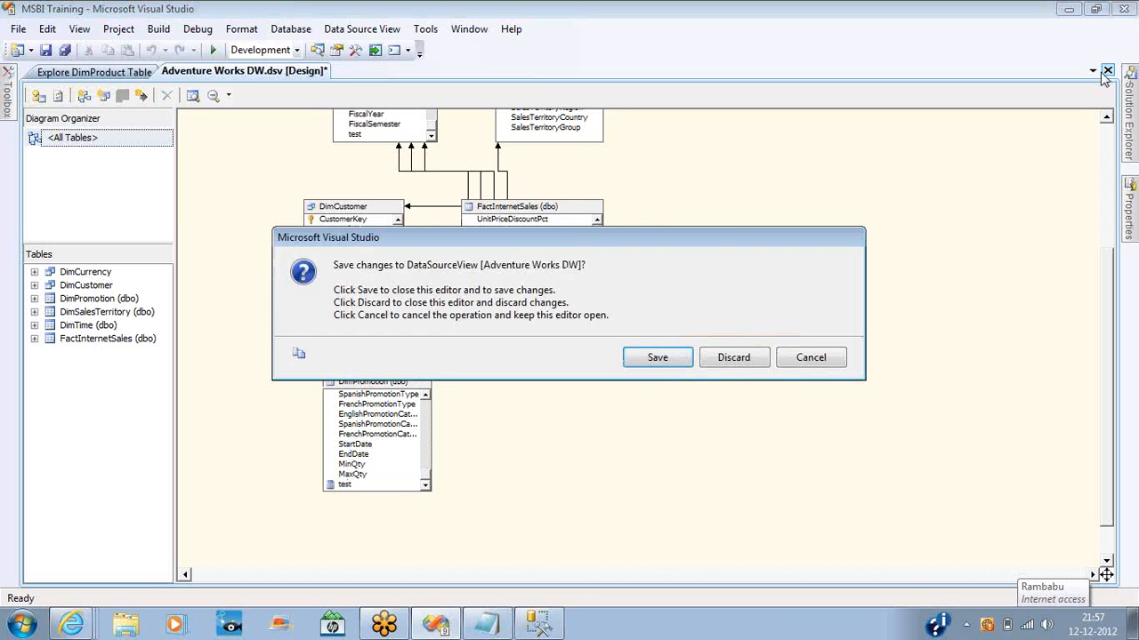
click(658, 359)
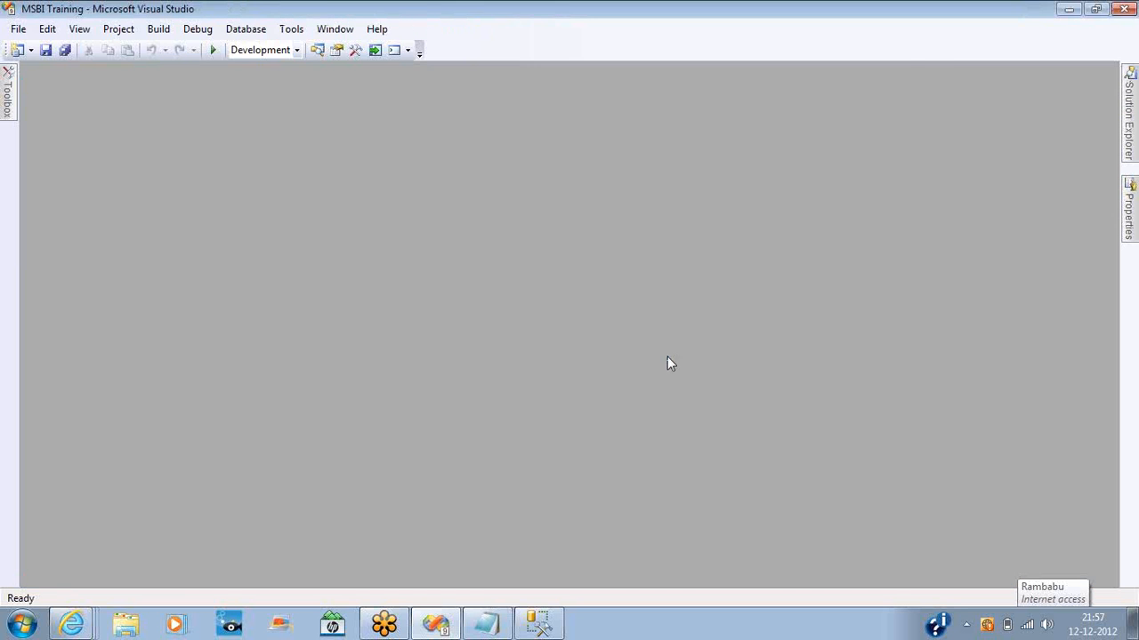
Step: Start a new data source view from the Adventure Works DW data source and open the schema restriction in its advanced options
click(318, 50)
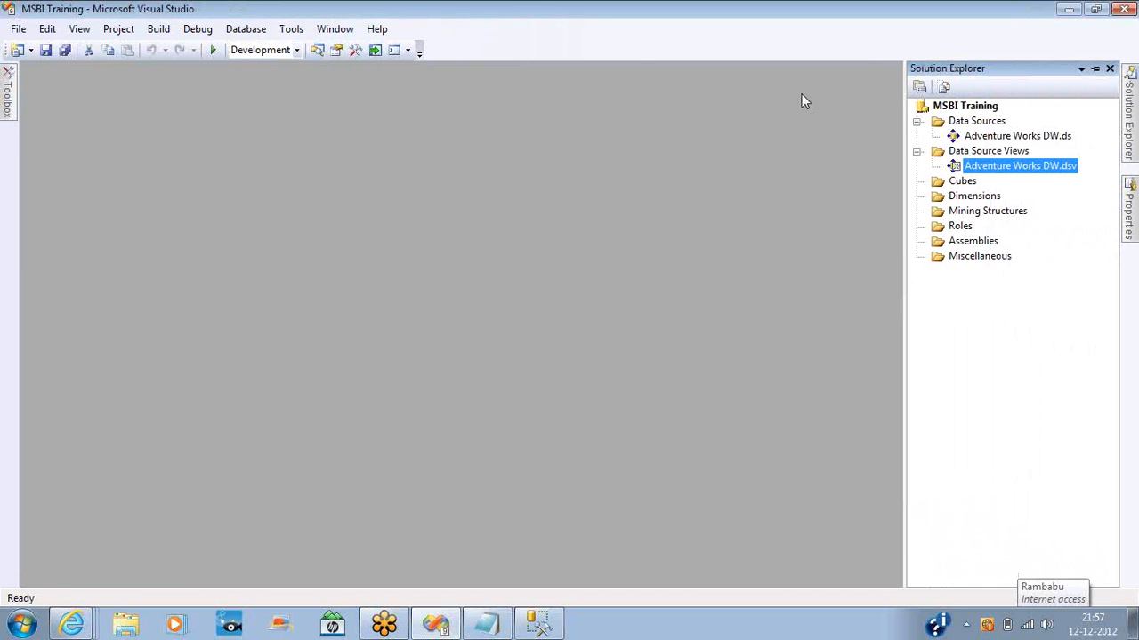
right_click(991, 155)
click(1023, 163)
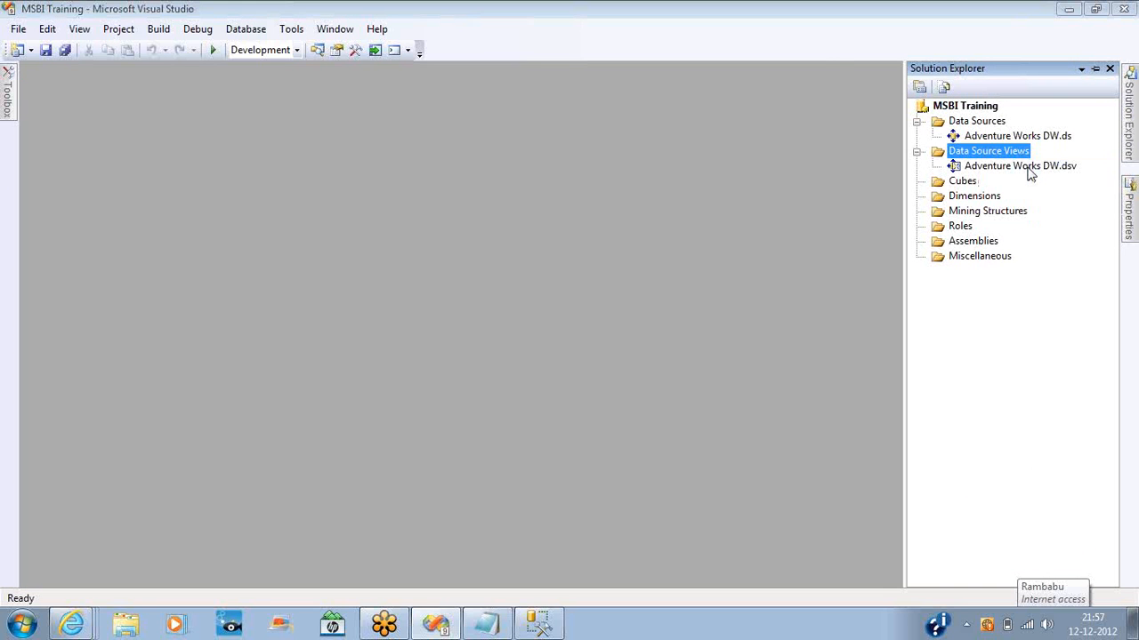
click(614, 521)
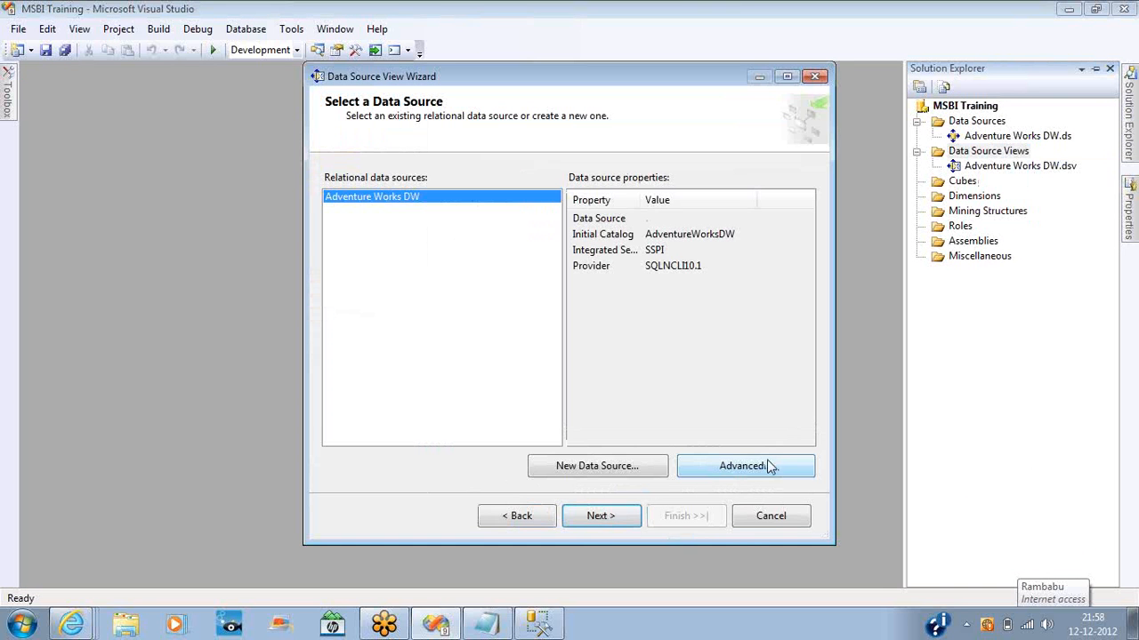
click(745, 469)
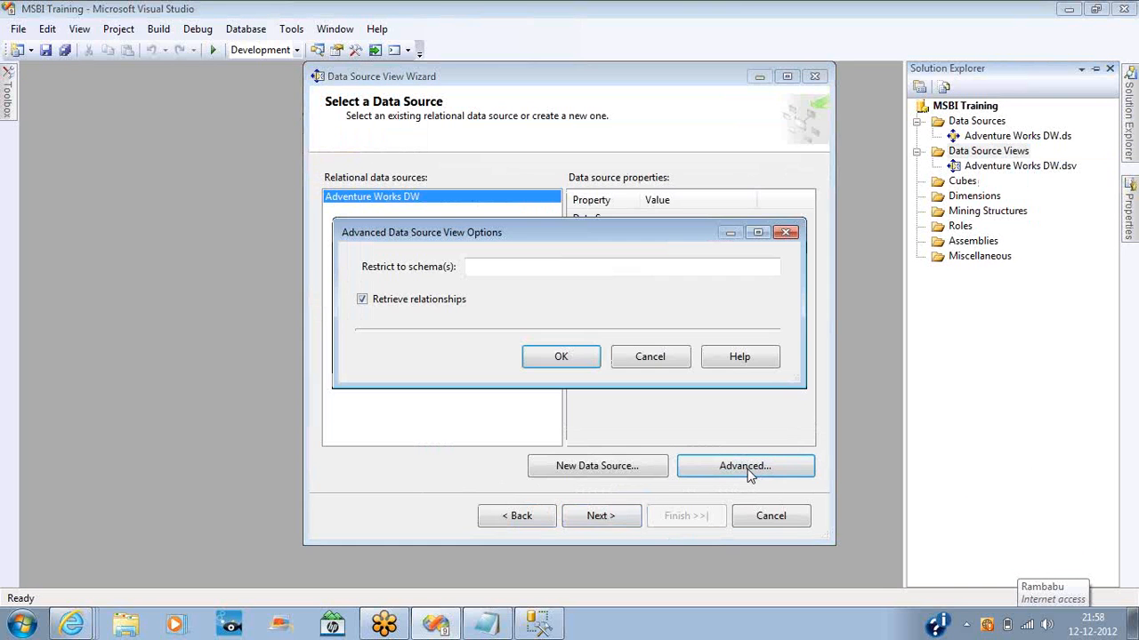
click(502, 273)
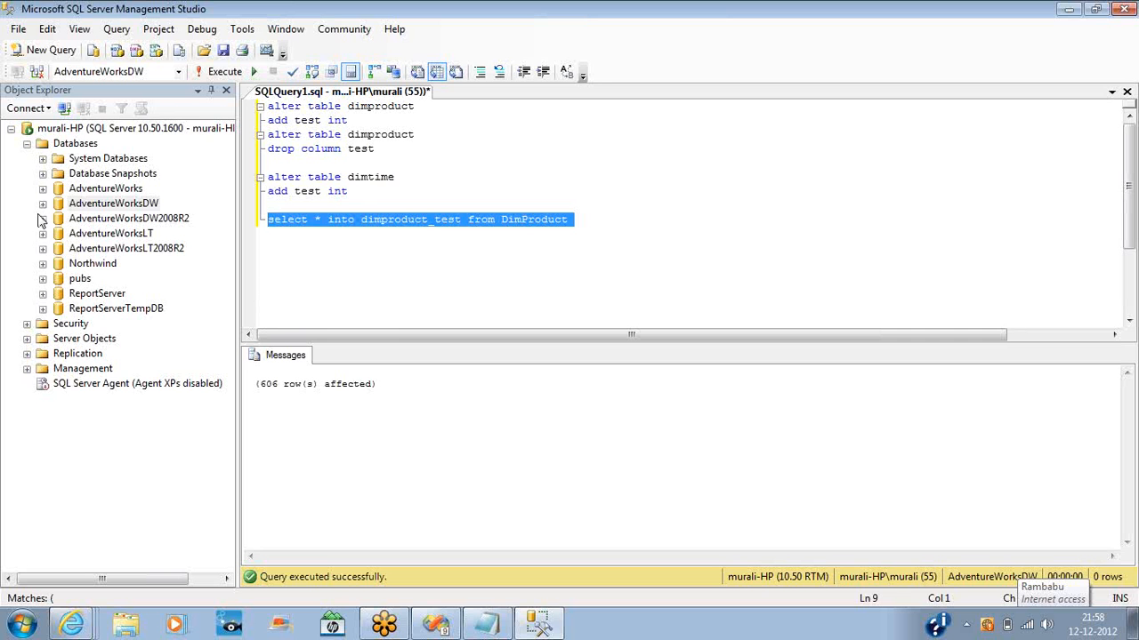
Step: In SQL Server Management Studio, list the tables of the AdventureWorksDW database
click(42, 204)
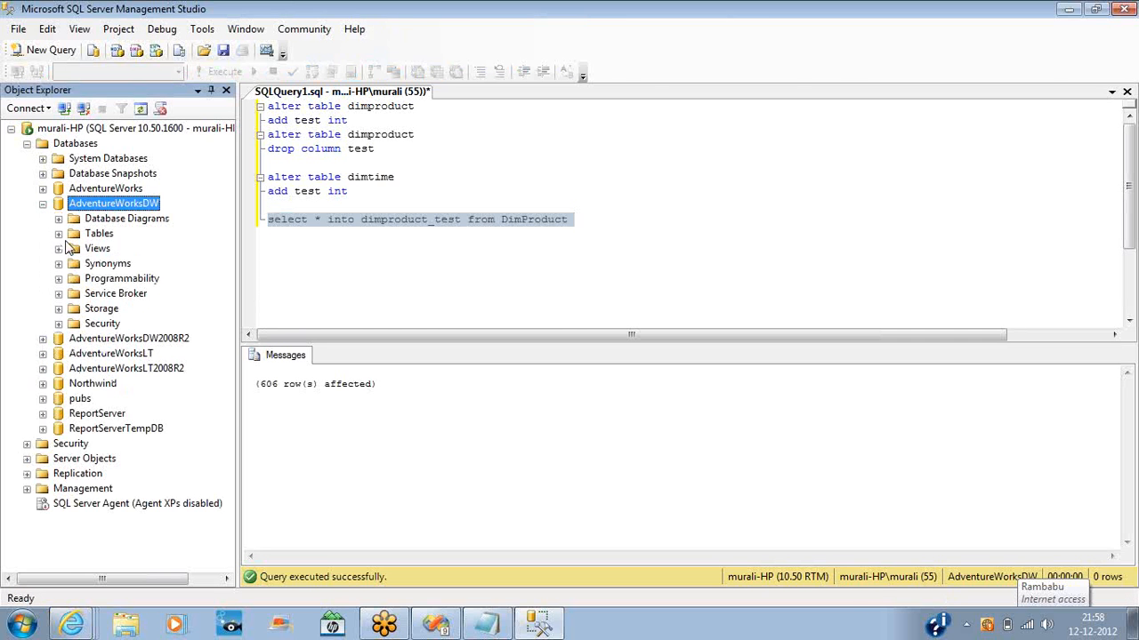
click(59, 234)
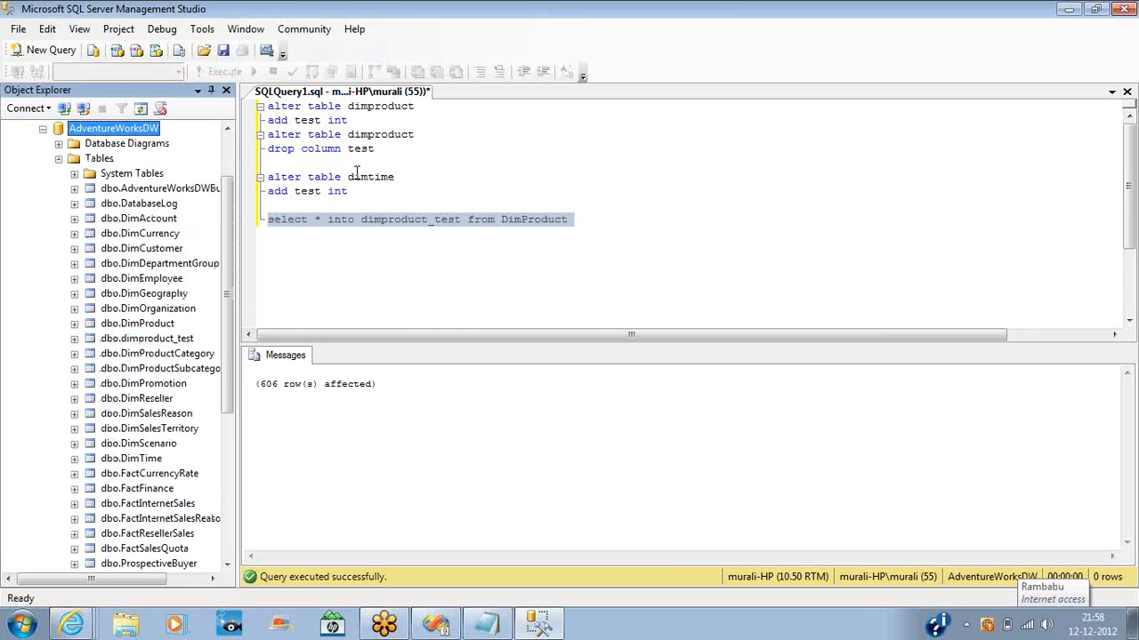
Step: Add a CREATE TABLE statement below the existing queries for a table named test with one int column, empid
click(603, 216)
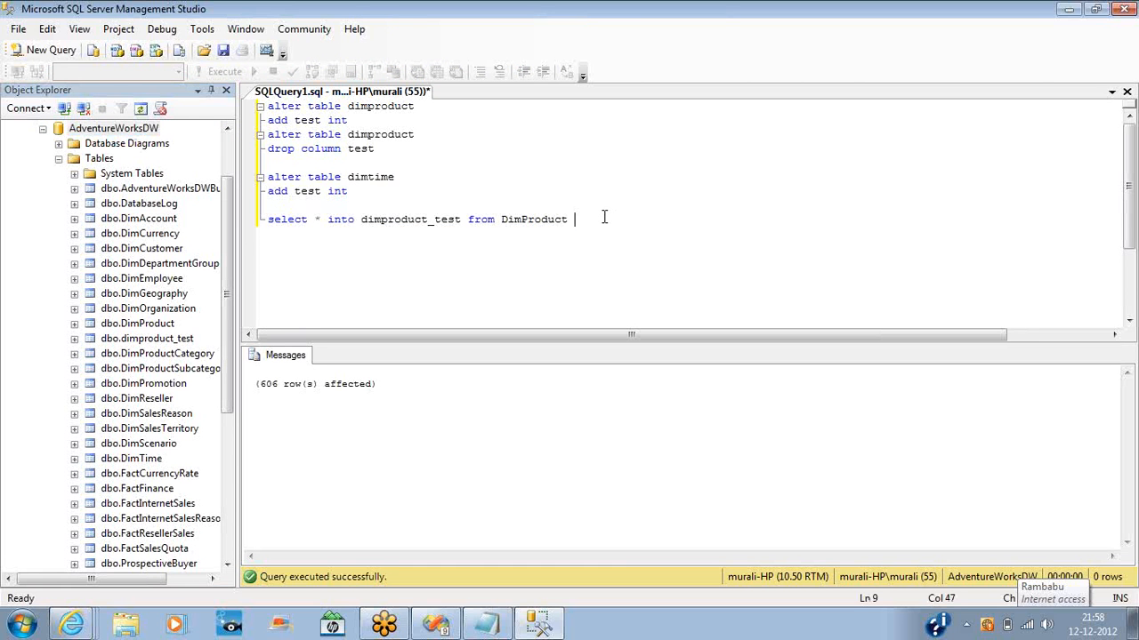
key(Return)
key(Return)
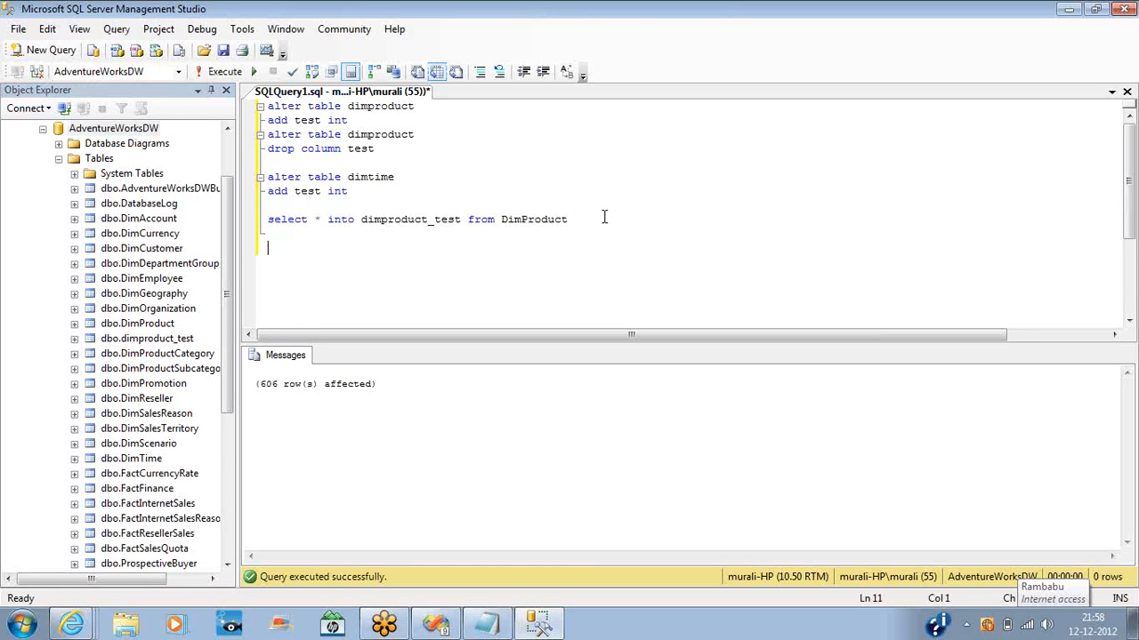
text(create table test)
key(Return)
text(()
key(Return)
key(Return)
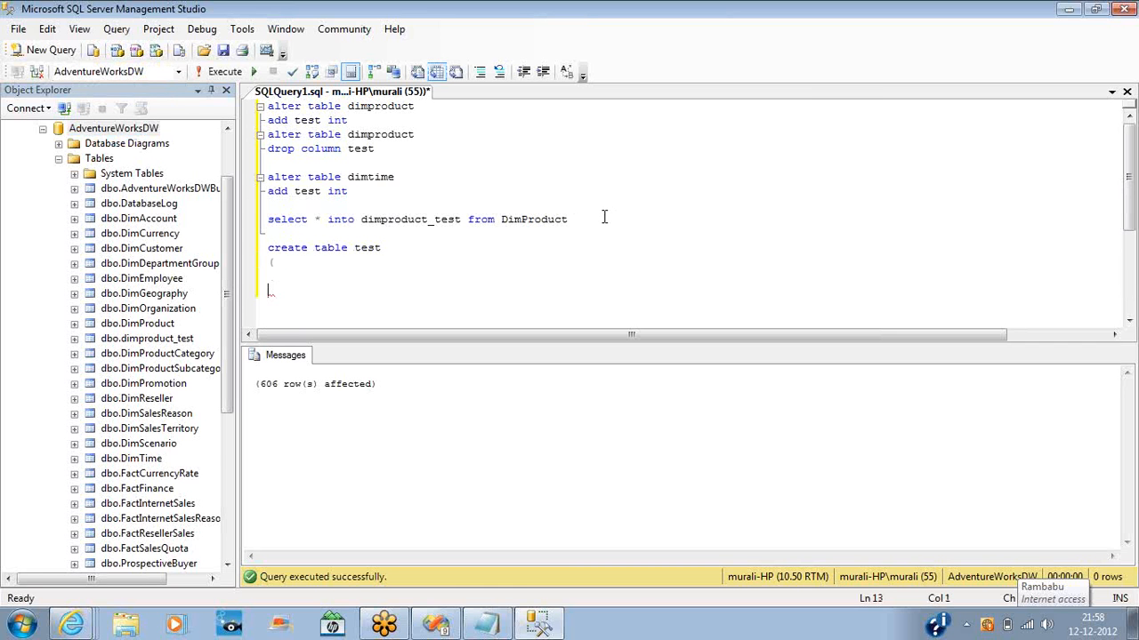
text())
key(Up)
text(empid in)
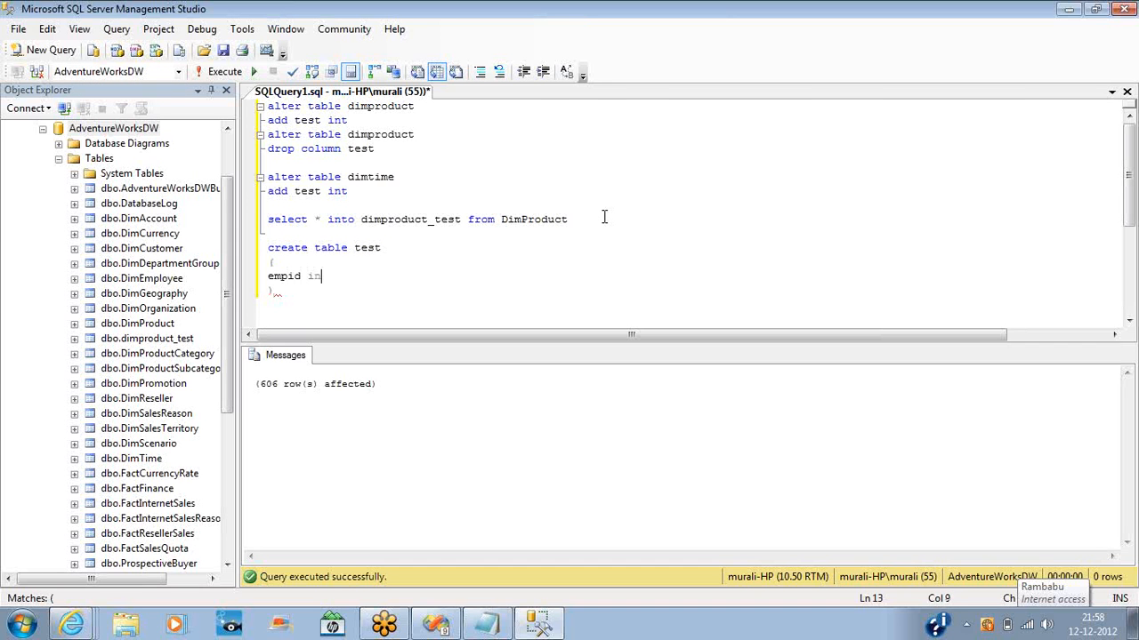
text(t)
Step: Try to run only the CREATE TABLE statement for the test table
key(Down)
key(shift+Up)
key(shift+Up)
key(shift+Up)
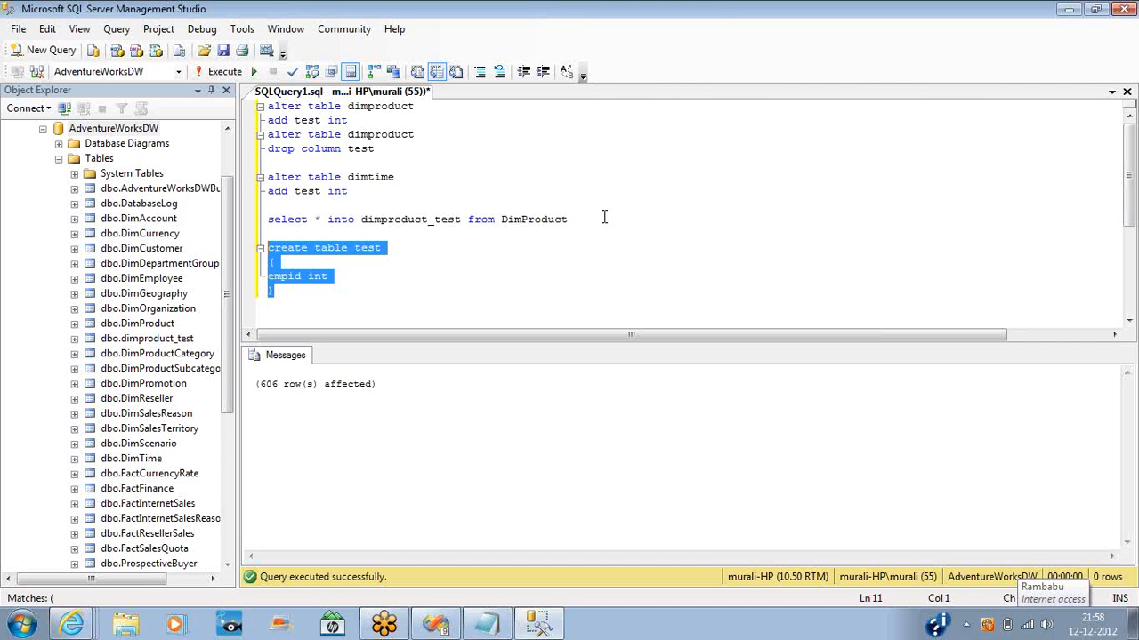
key(F5)
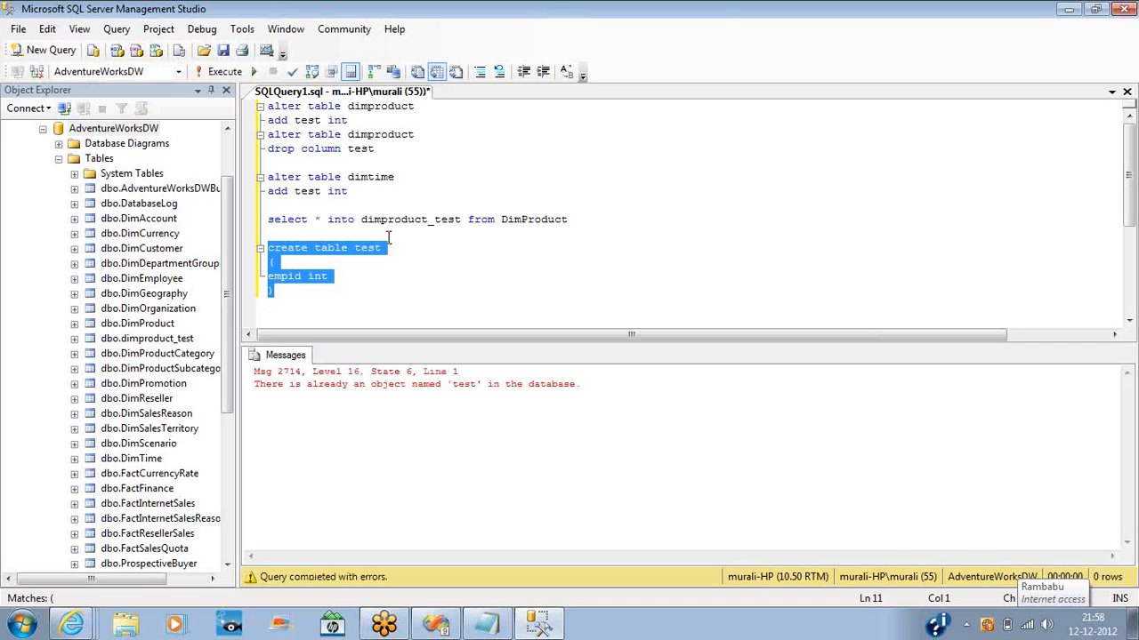
Step: Rename the table in the CREATE TABLE statement to test1 and run only that statement
click(388, 248)
text(1)
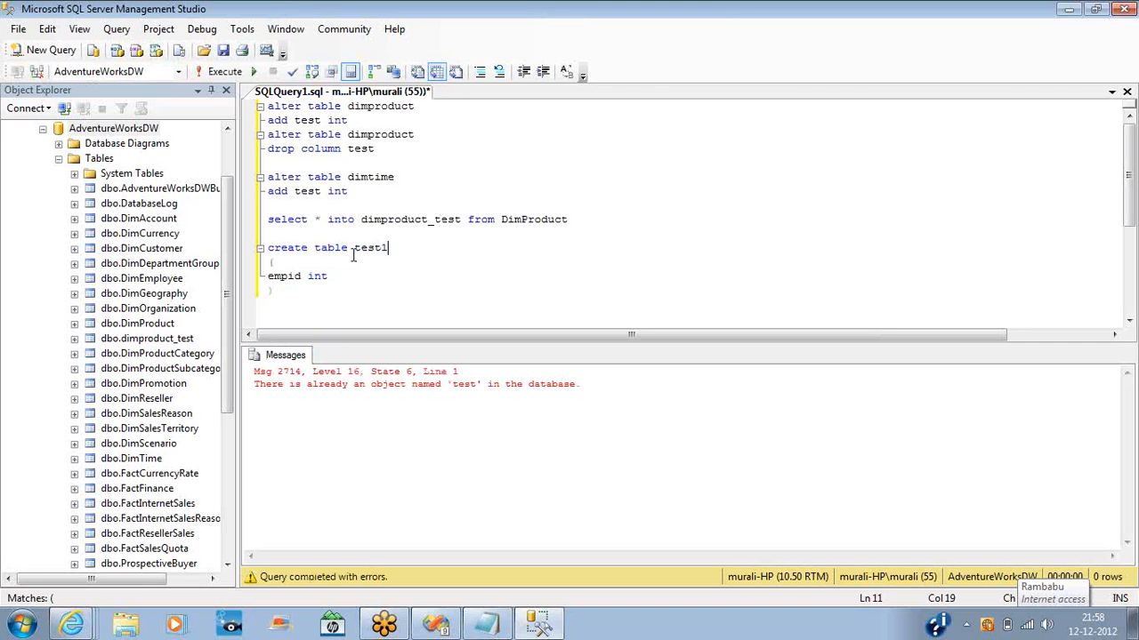
drag(344, 286, 253, 240)
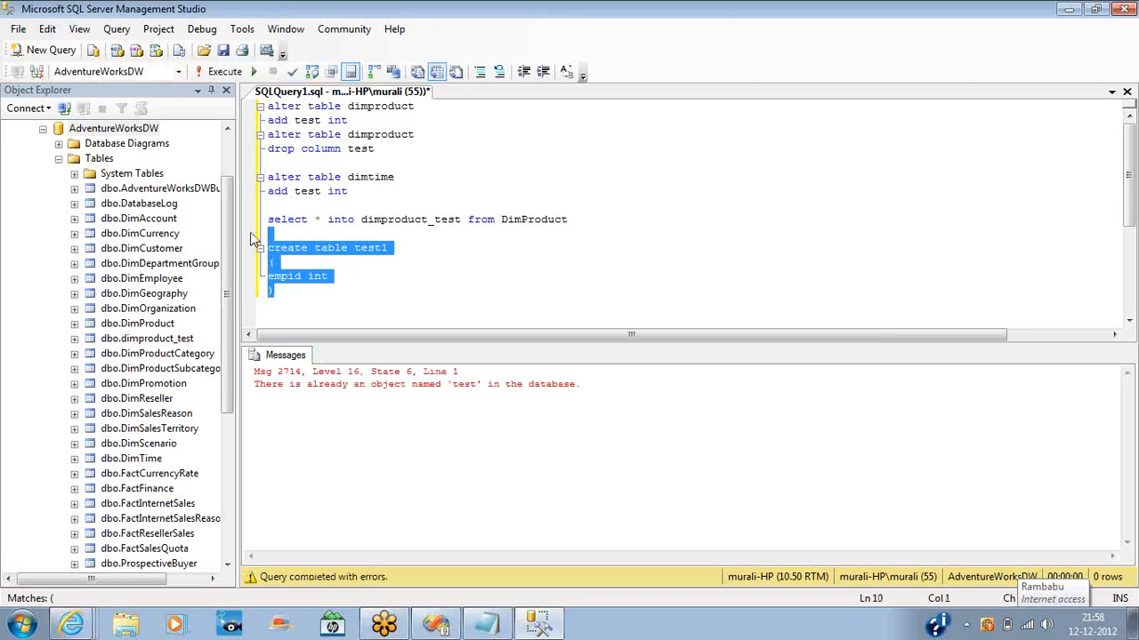
key(F5)
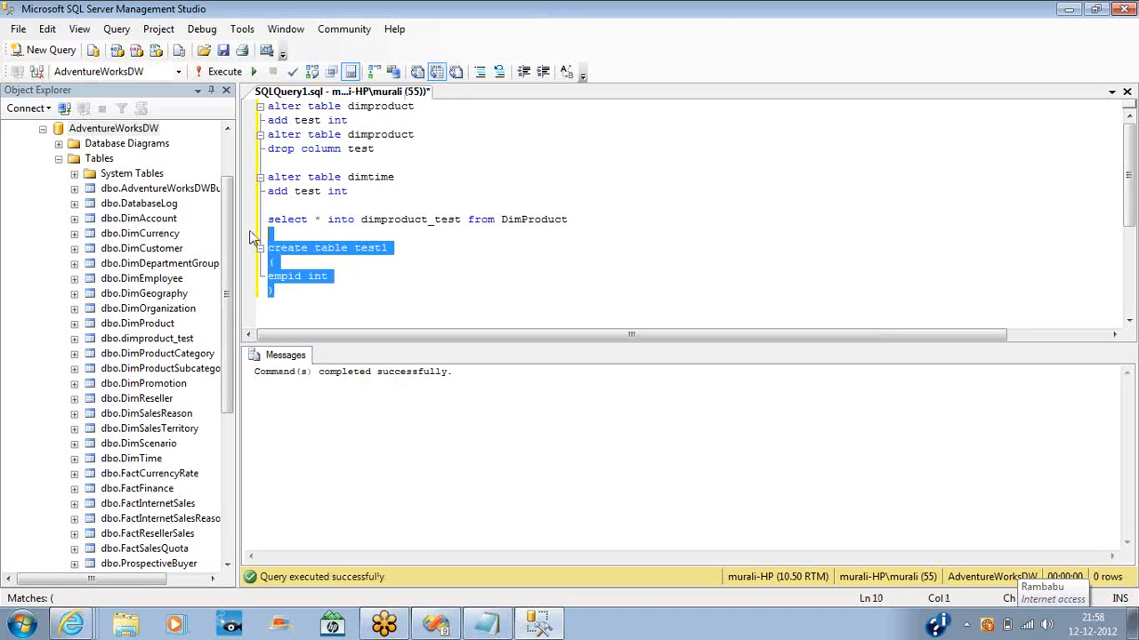
Step: Refresh the Tables folder of the AdventureWorksDW database and check the end of its table list for test1
click(98, 160)
click(140, 109)
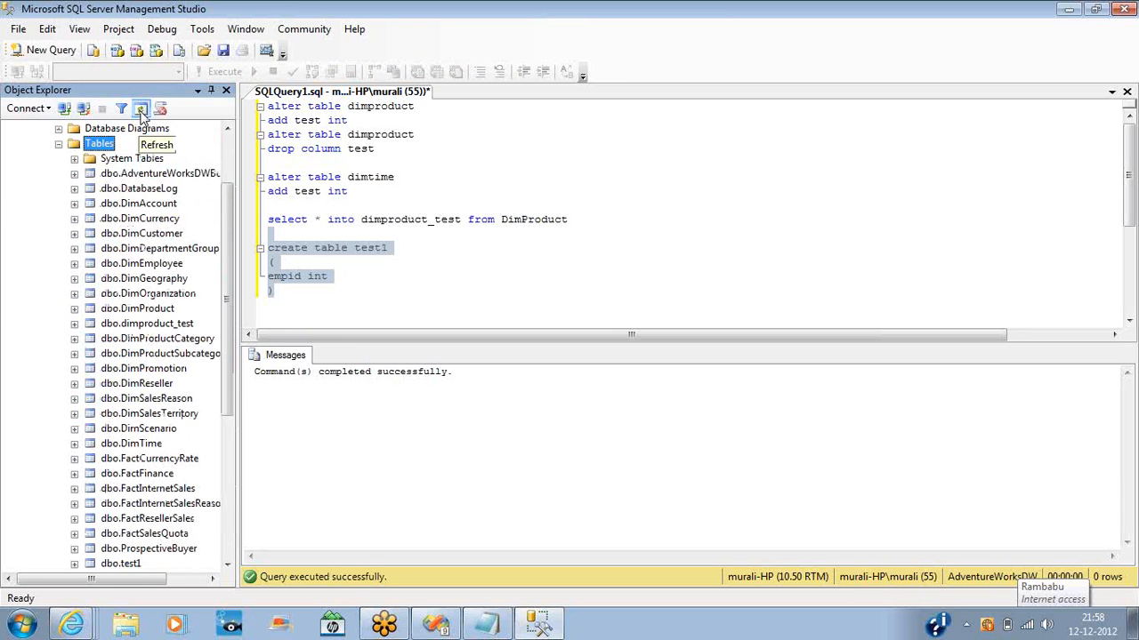
drag(233, 237, 234, 307)
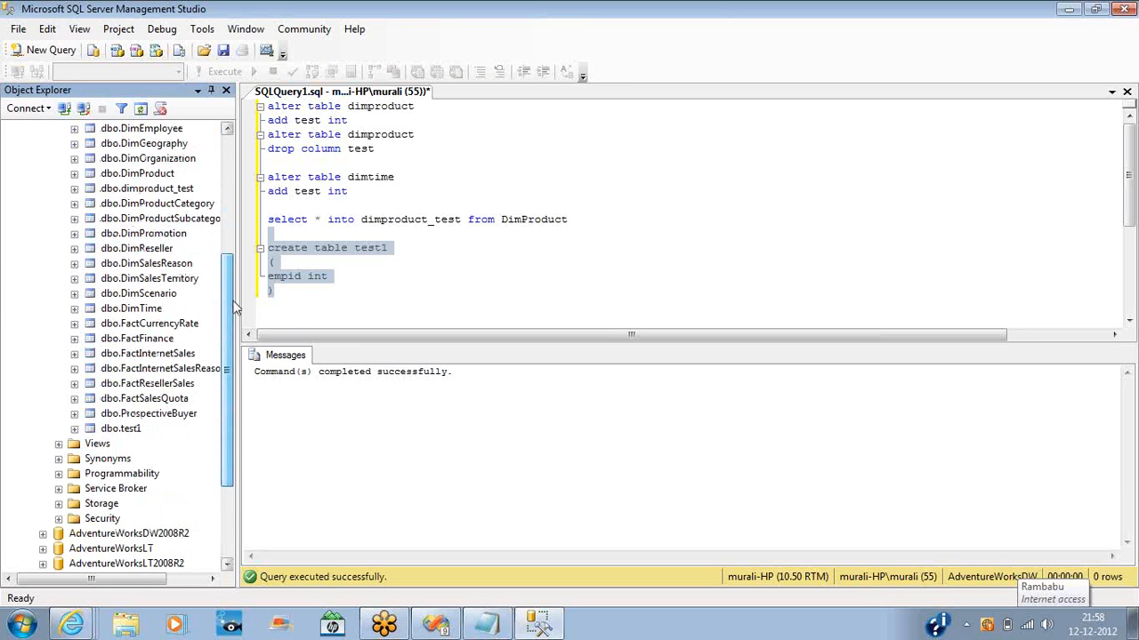
Step: Change the table name in the CREATE TABLE statement to temp.test2 and check the schema name temp
click(358, 251)
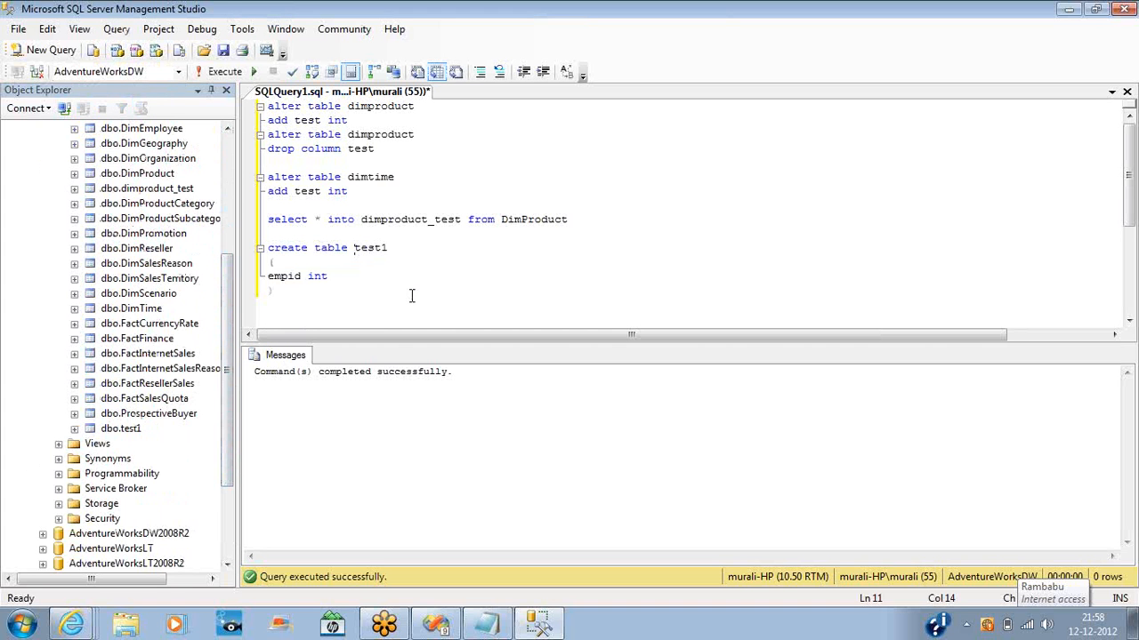
text(temp.)
click(436, 250)
key(BackSpace)
text(2)
mouse_move(367, 251)
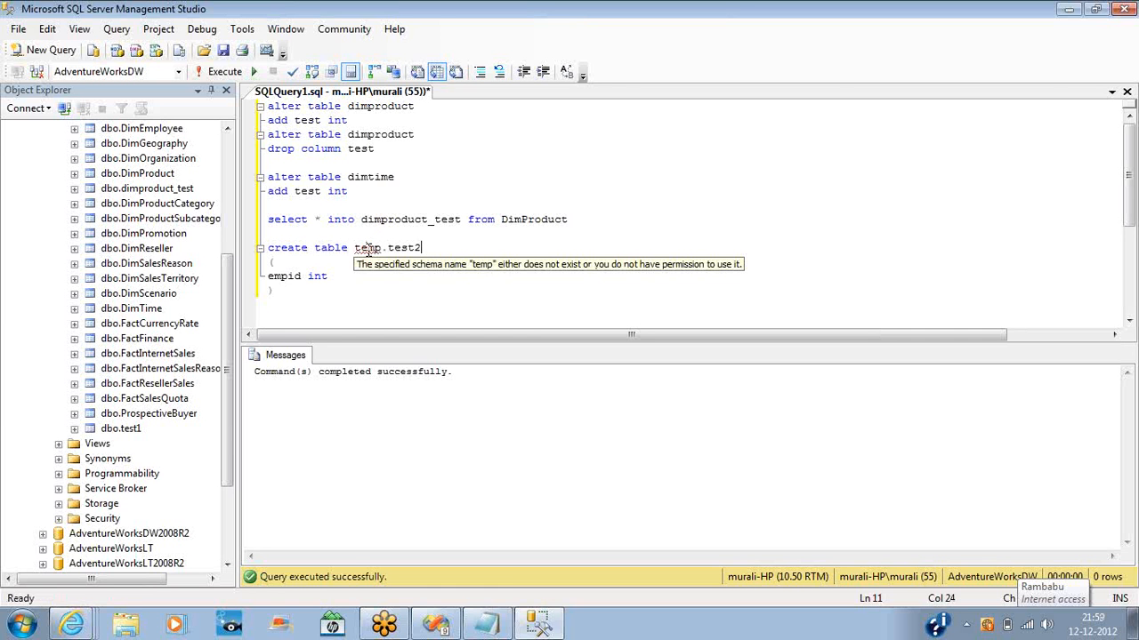
Step: Replace the schema name temp with employee in the CREATE TABLE statement and try to run only that statement
double_click(368, 252)
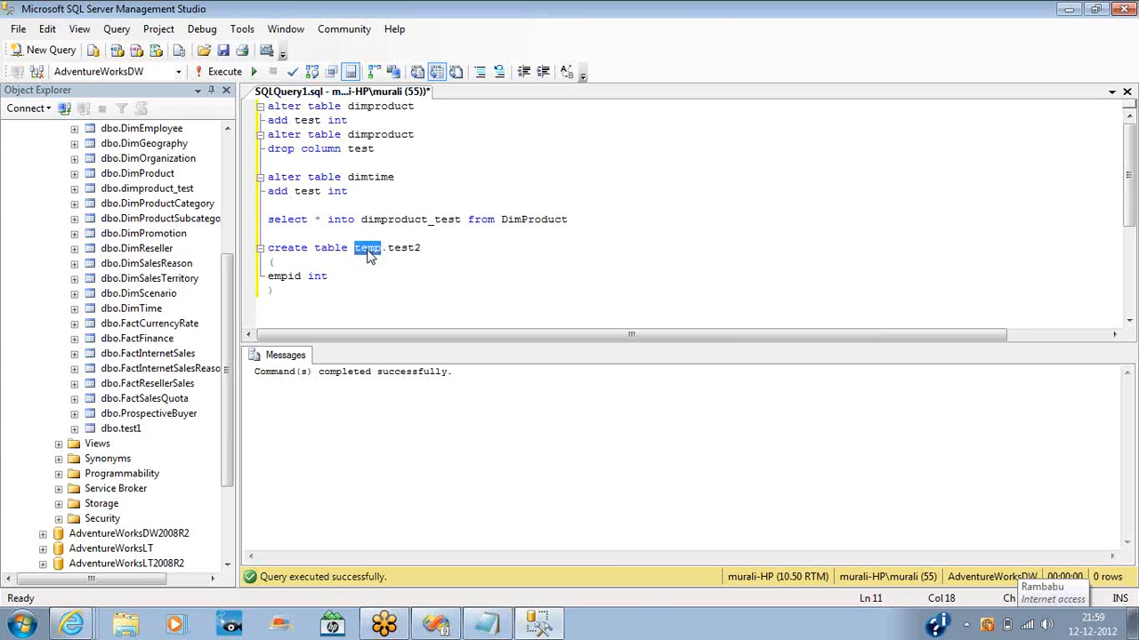
text(employee)
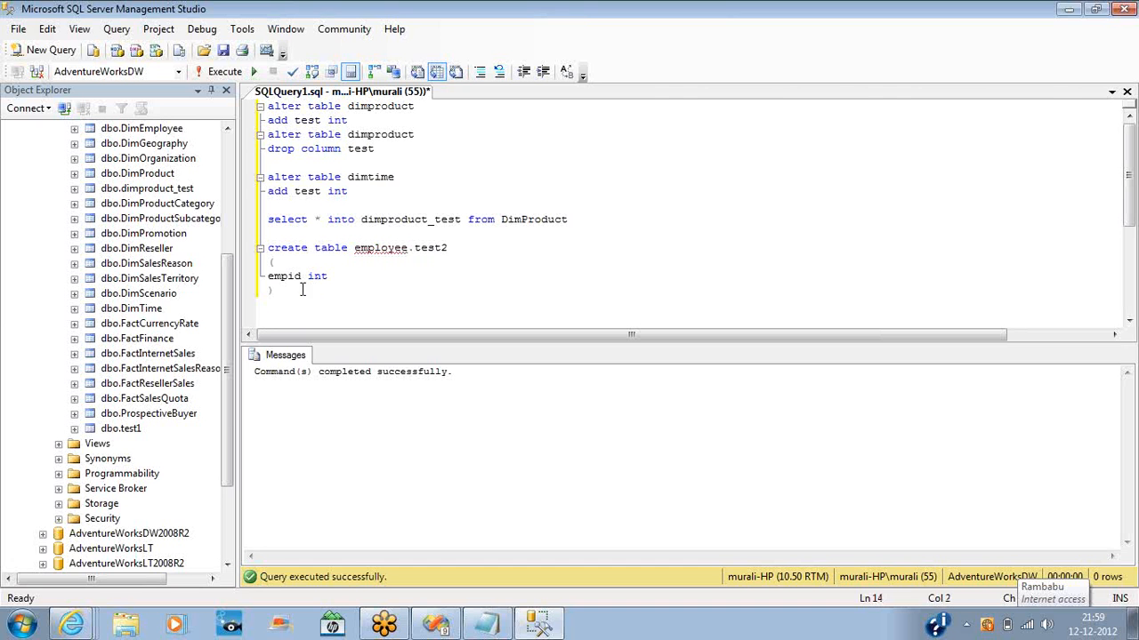
drag(275, 290, 263, 248)
key(F5)
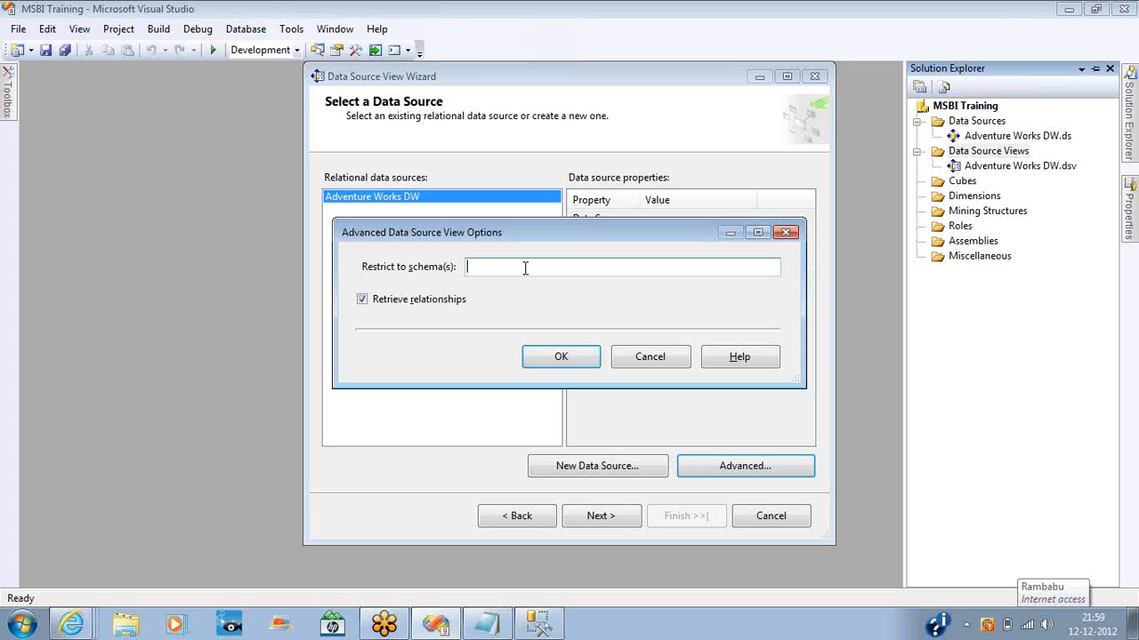
Step: In the Visual Studio wizard, restrict the data source view to the dbo schema and list the available tables and views
text(dbo)
click(569, 356)
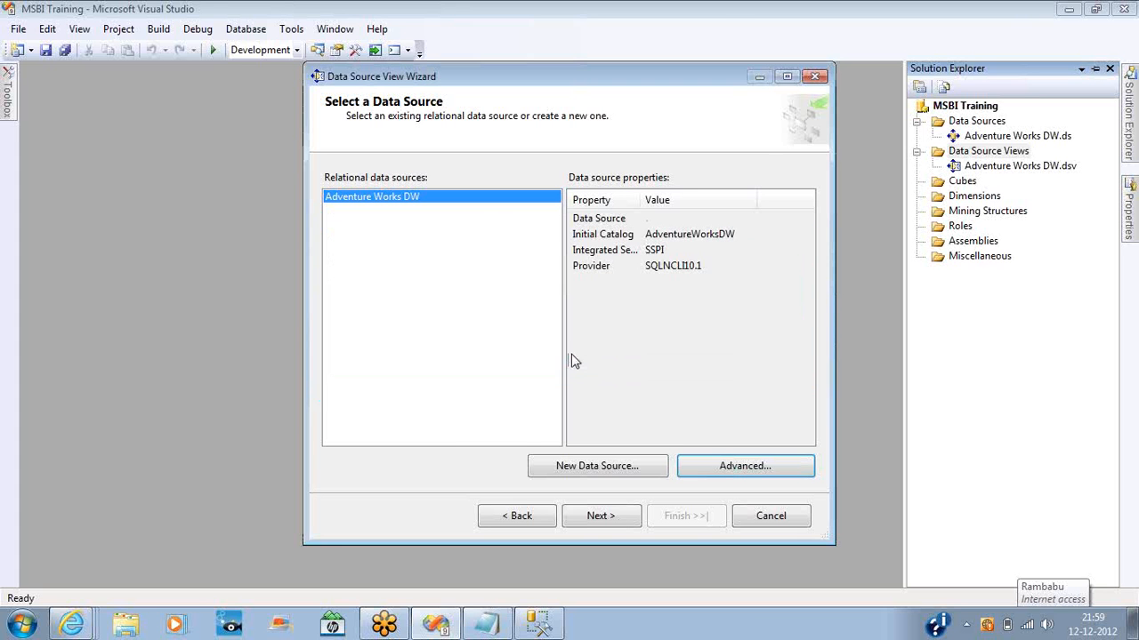
click(601, 517)
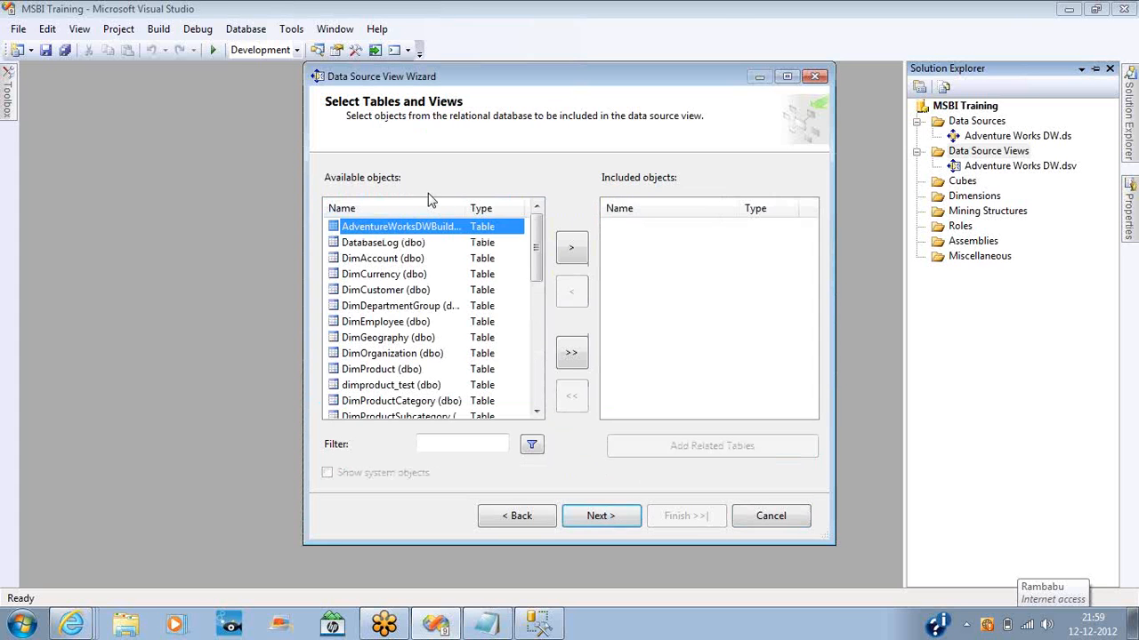
Step: Go back to the advanced options, restrict the data source view to the employee schema instead, and list the available objects
click(538, 525)
click(705, 474)
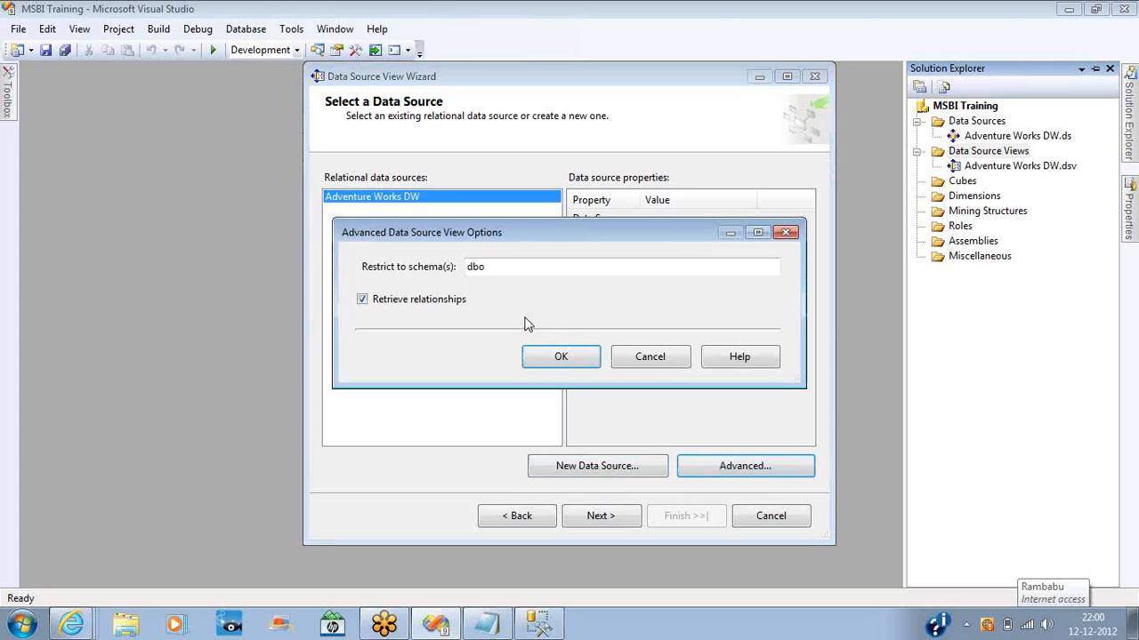
click(499, 271)
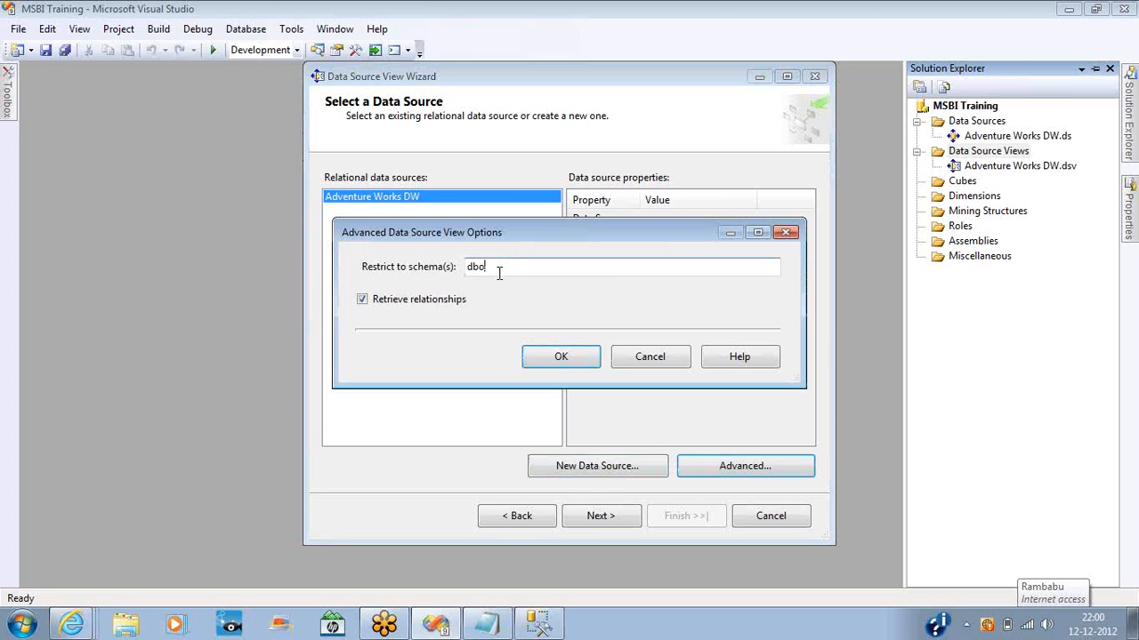
key(BackSpace)
key(BackSpace)
key(BackSpace)
text(emploeeyee)
click(561, 360)
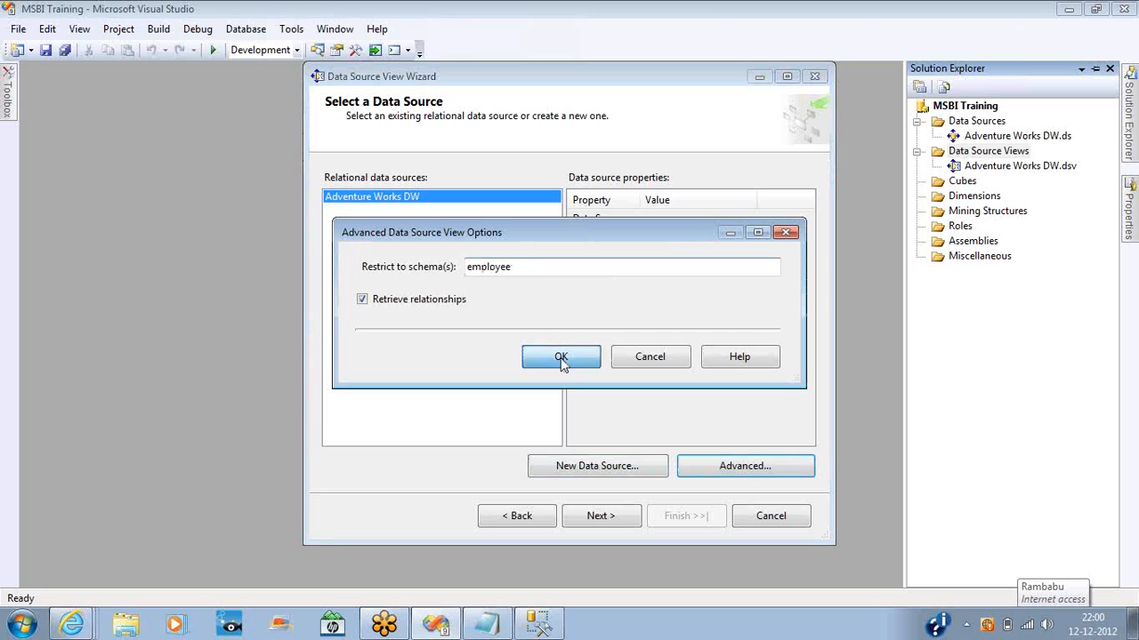
click(601, 520)
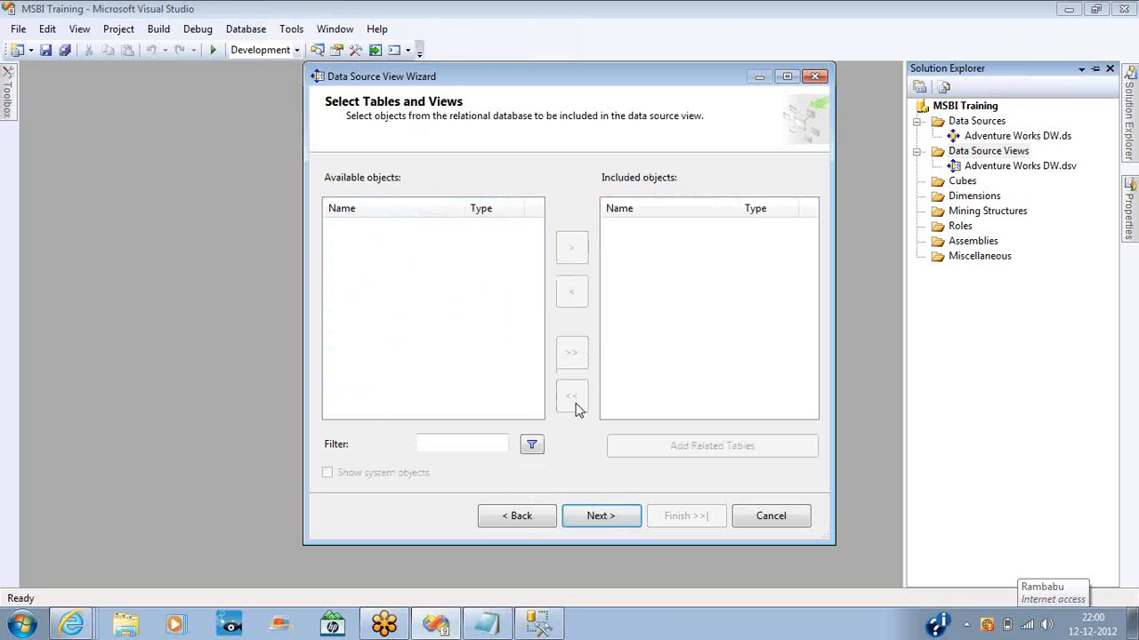
Step: Review the advanced options of the new data source view once more and cancel the wizard without creating it
click(521, 519)
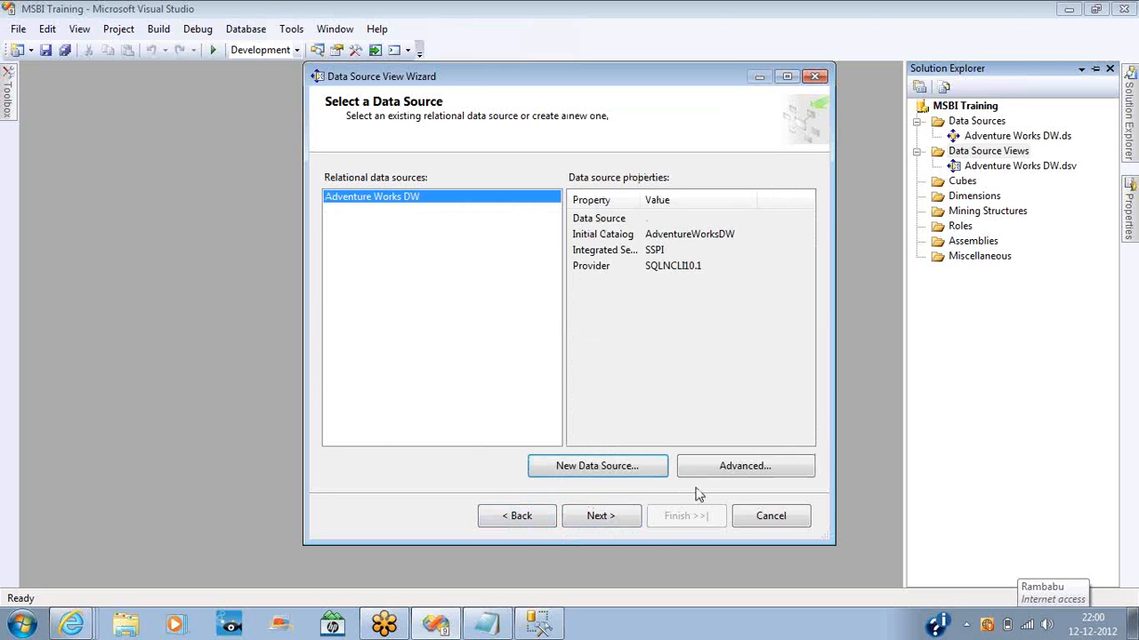
click(699, 480)
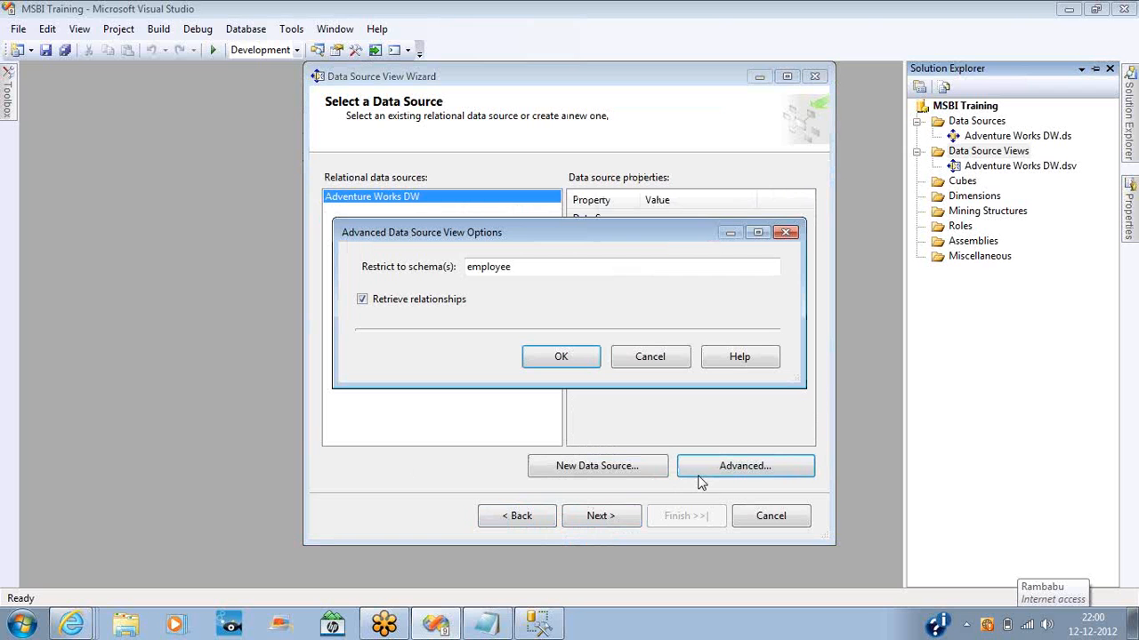
click(651, 359)
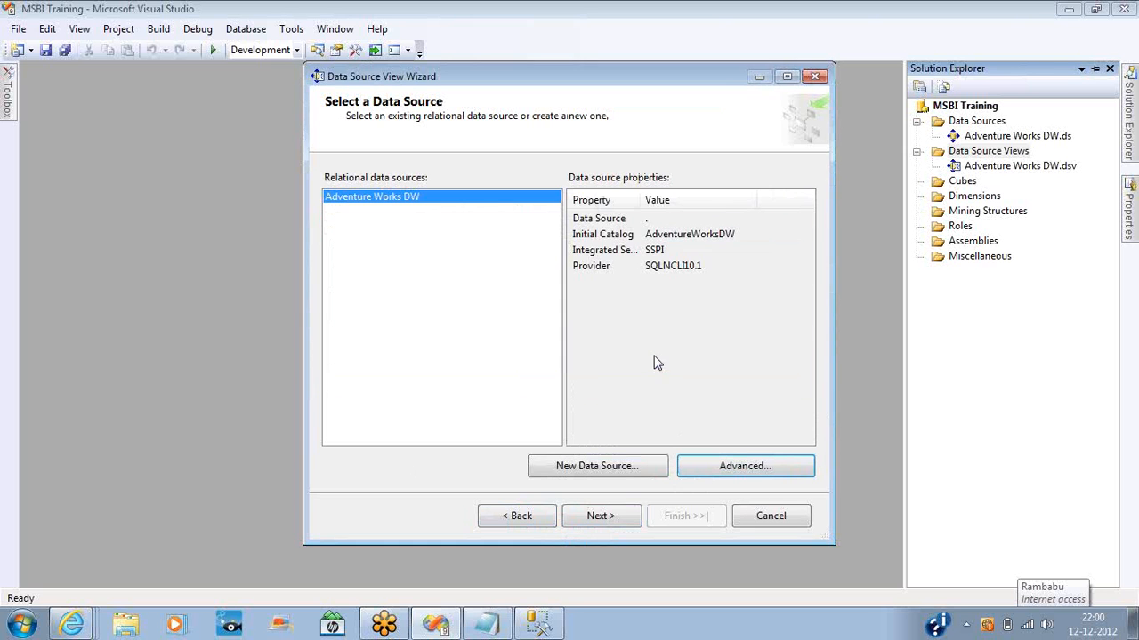
click(763, 522)
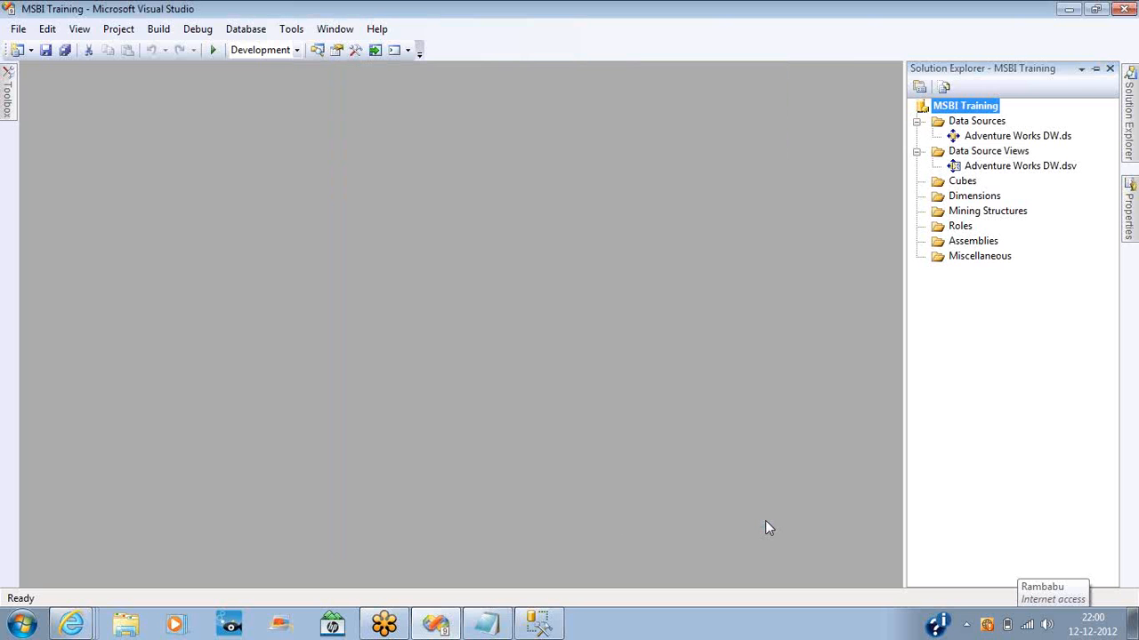
Step: Open the existing Adventure Works DW data source view and bring the DimTime and DimSalesTerritory tables into view
click(984, 169)
double_click(984, 169)
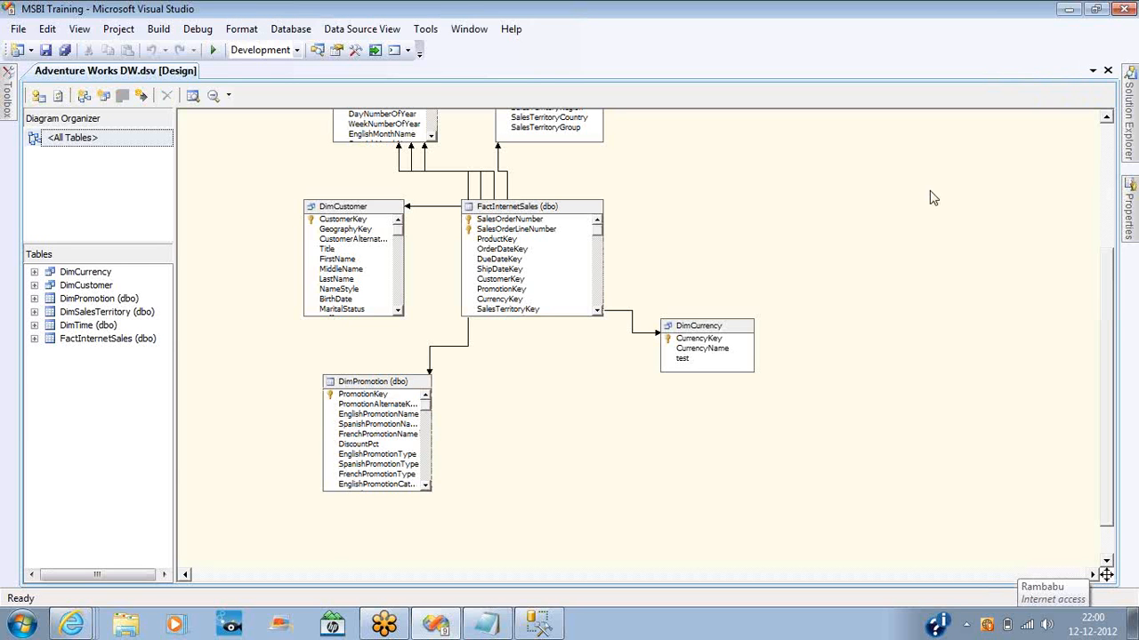
scroll(1110, 153, up, 3)
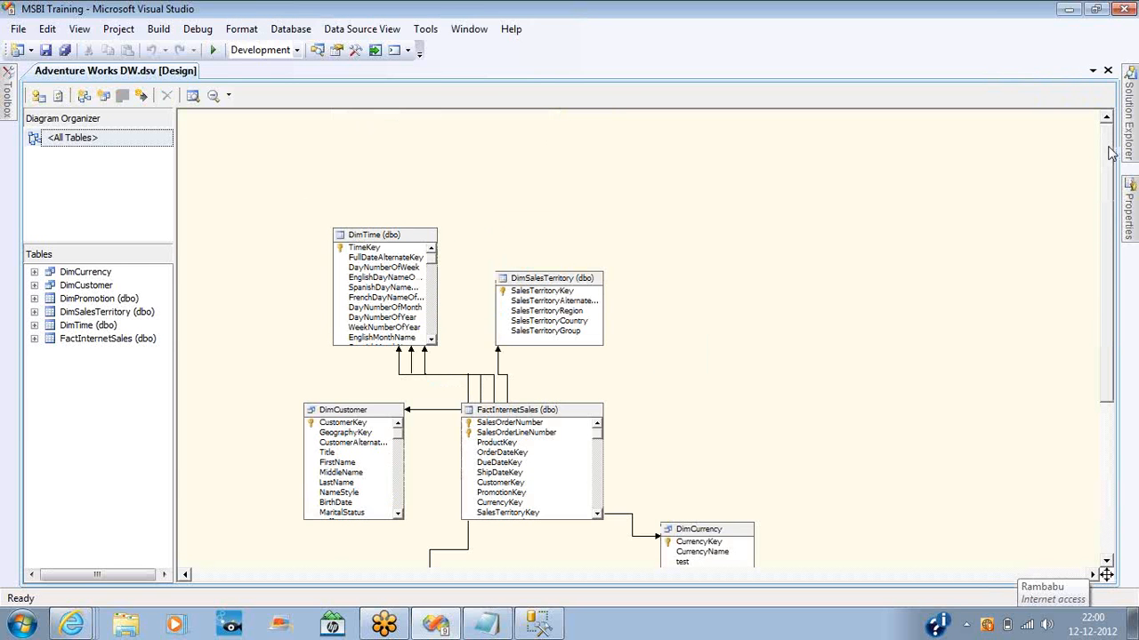